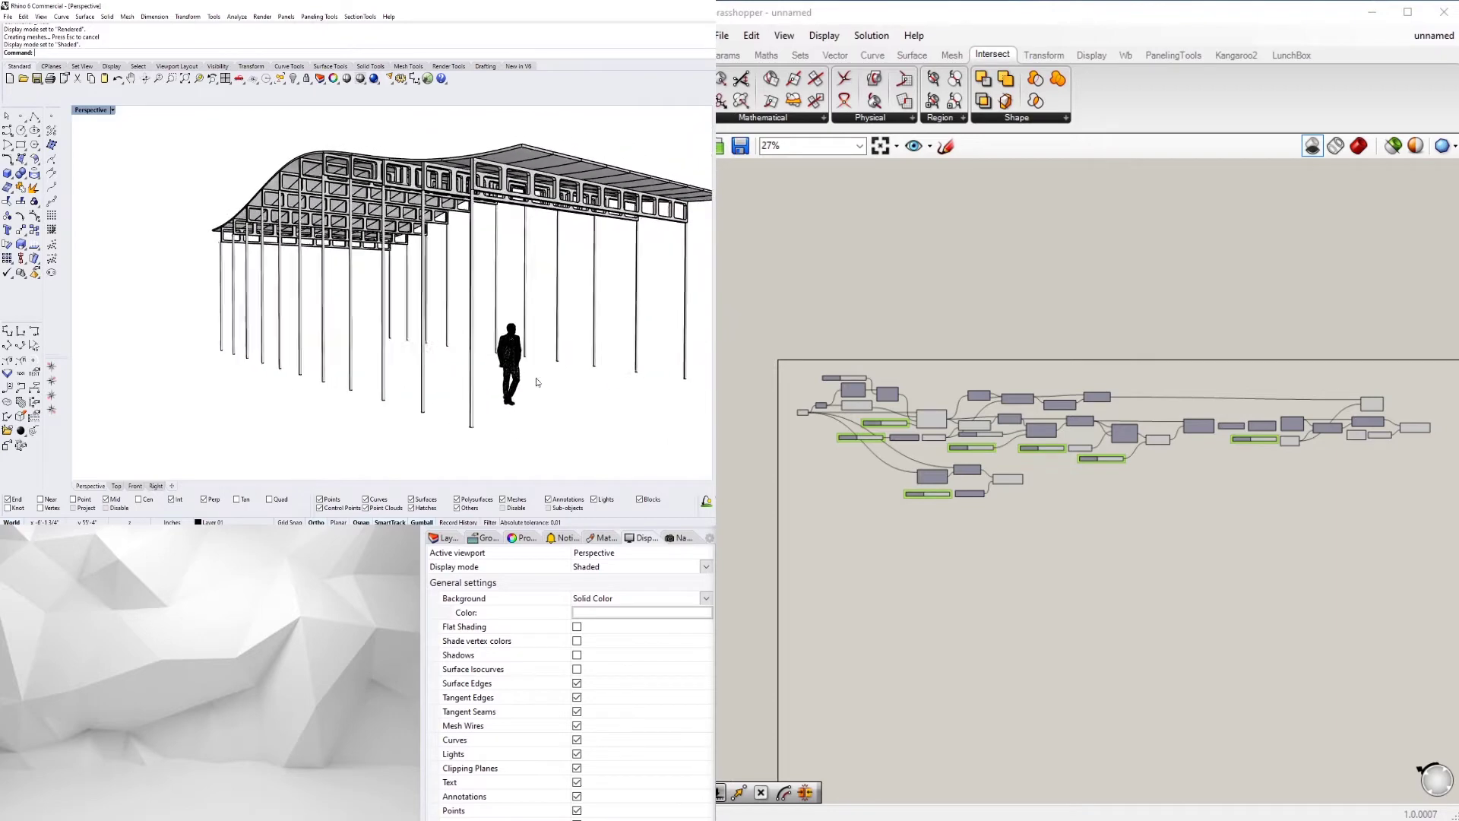
Group and hide the pavilion geometry together with the human figure, and turn on the shaded Grasshopper preview.
scroll(157, 196, down, 3)
drag(156, 196, 587, 395)
key(ctrl+g)
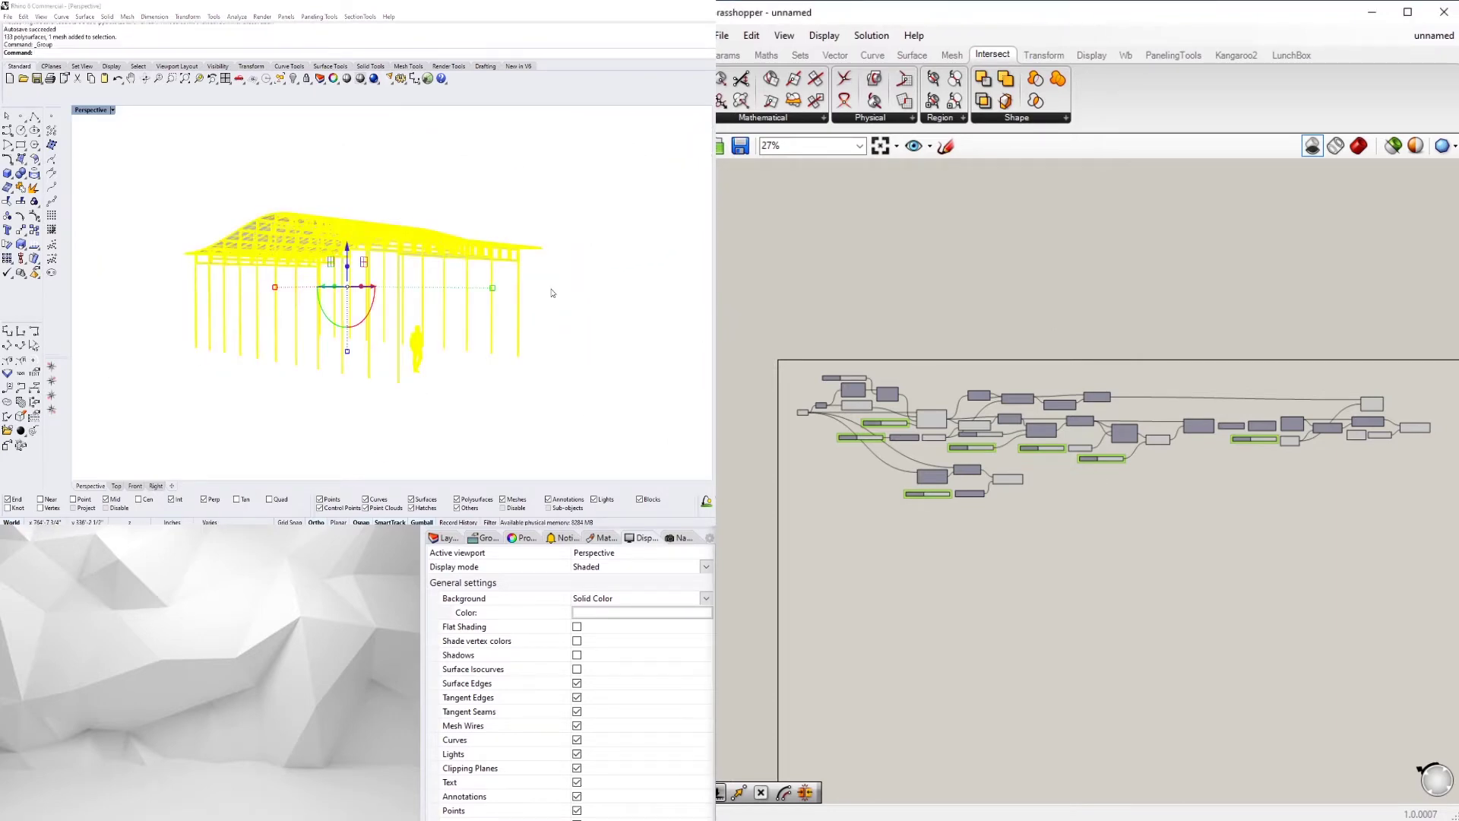
key(ctrl+h)
click(1359, 145)
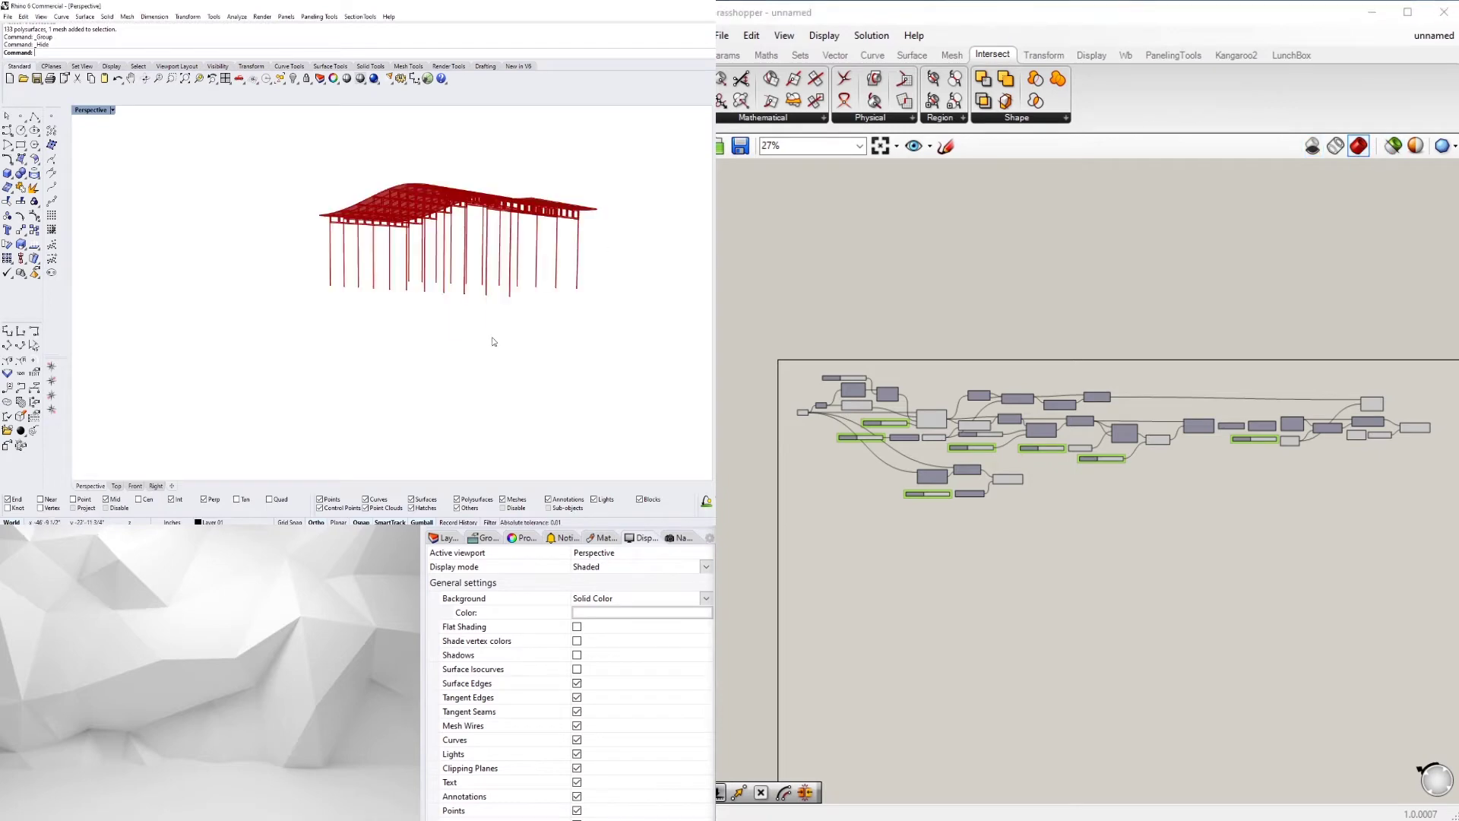
Examine the whole pavilion preview from several sides, showing the hidden objects briefly and undoing that.
text(z)
key(Return)
text(e)
key(Return)
key(ctrl+alt+h)
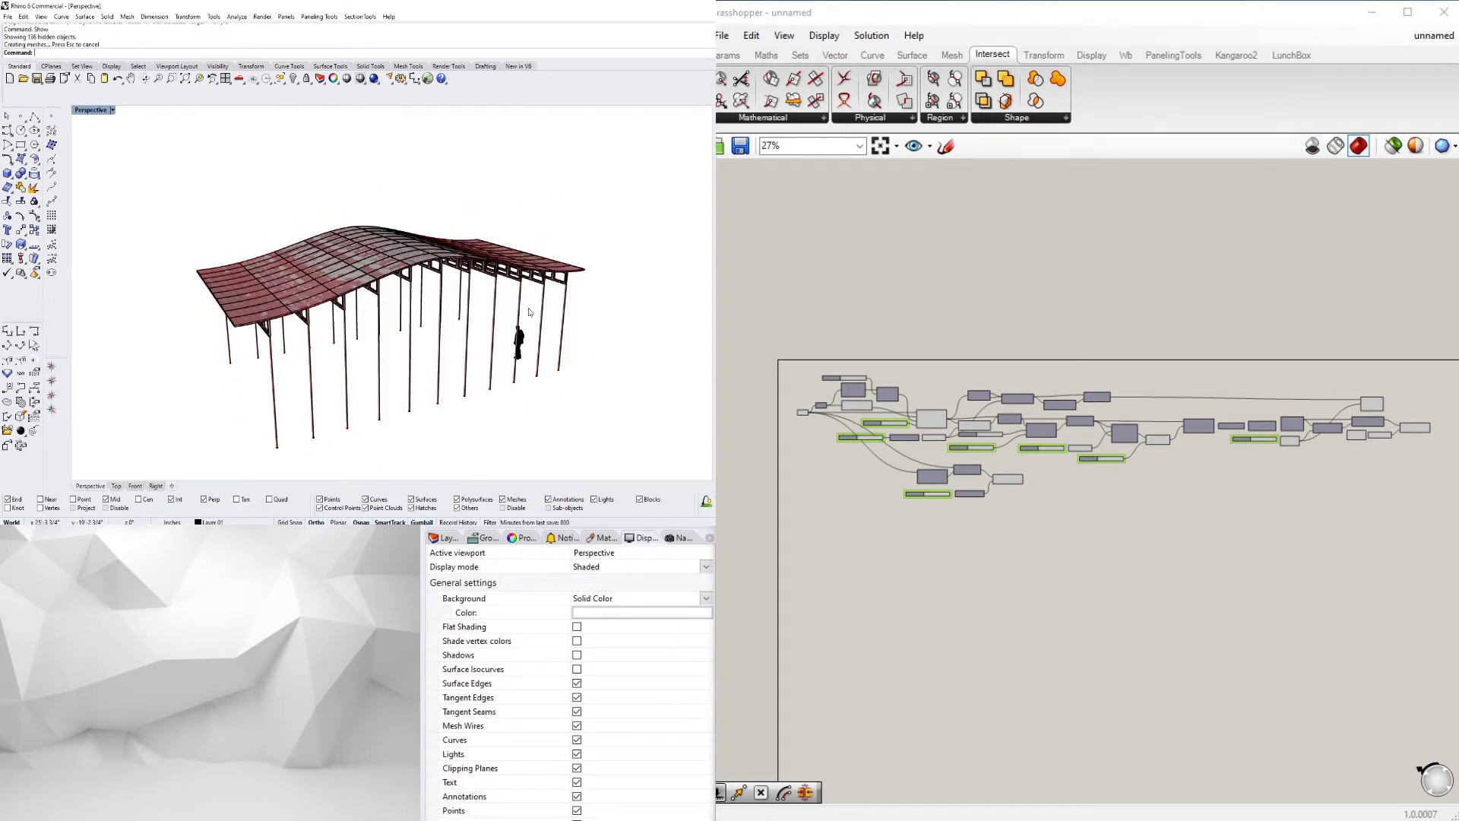
key(ctrl+z)
scroll(954, 435, up, 4)
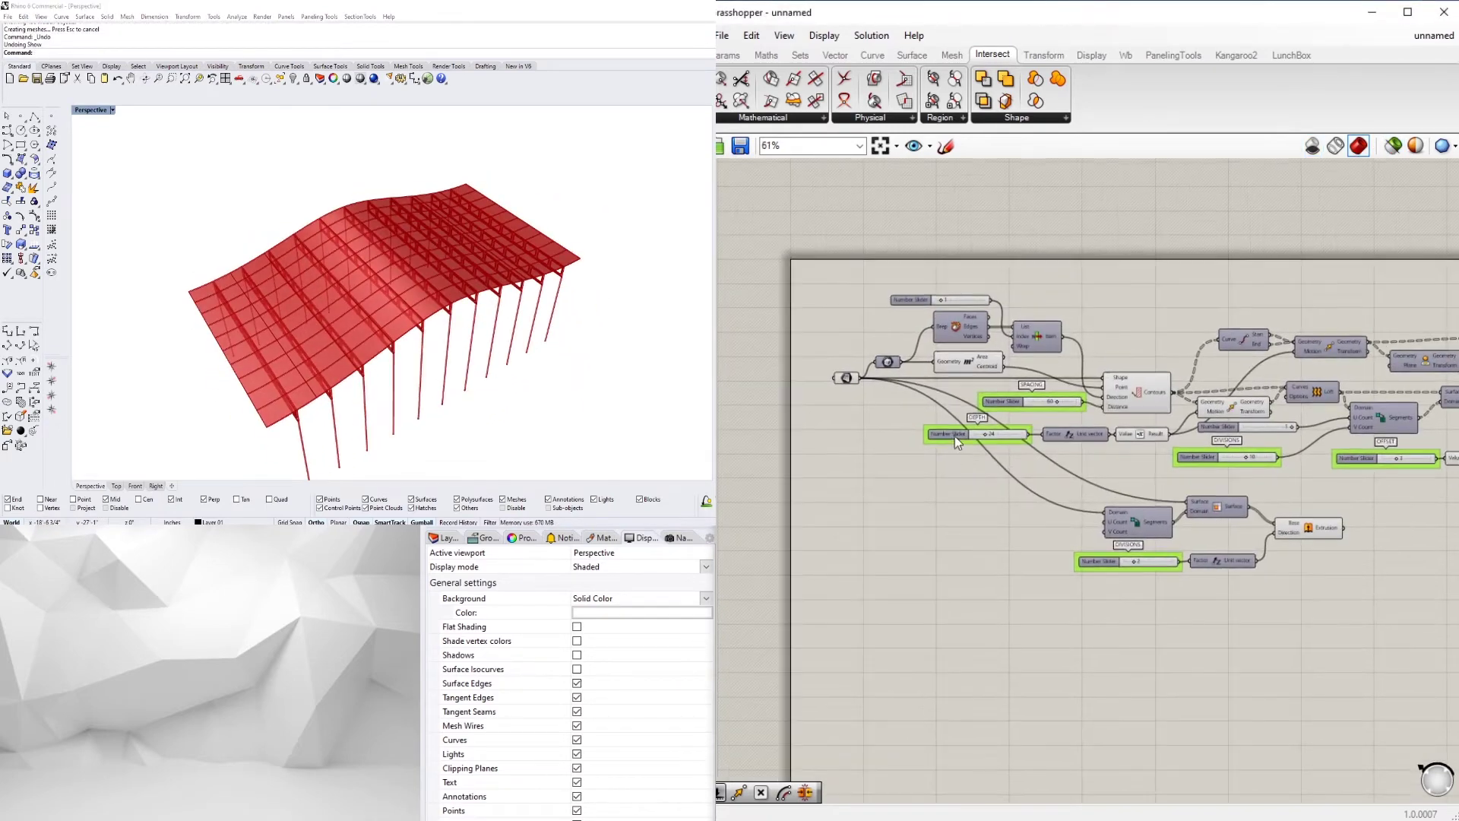
right_drag(419, 386, 442, 346)
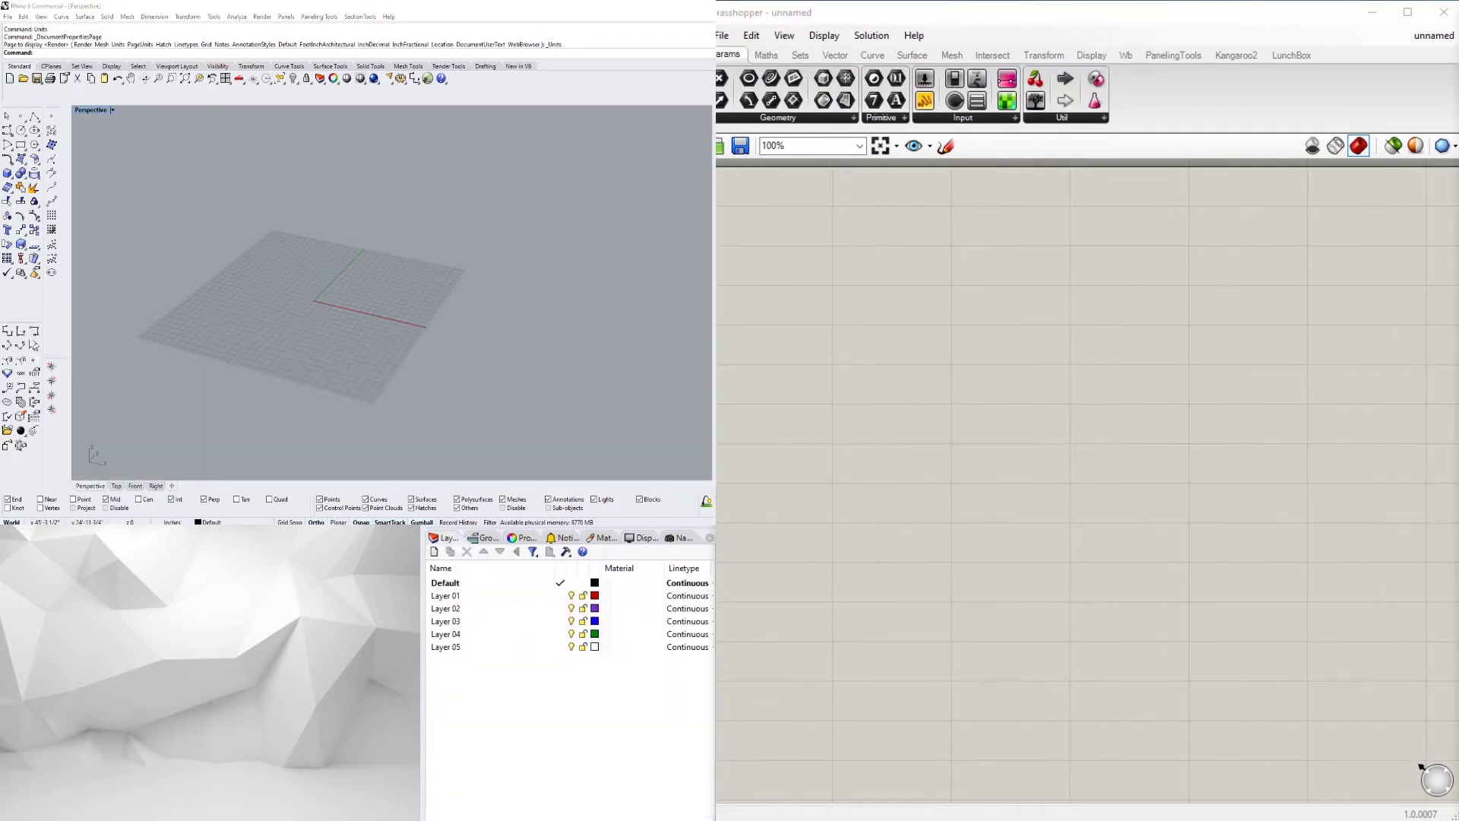
Switch to File Explorer and open the LIBRARY folder inside the personal folder on drive F.
right_drag(358, 331, 301, 376)
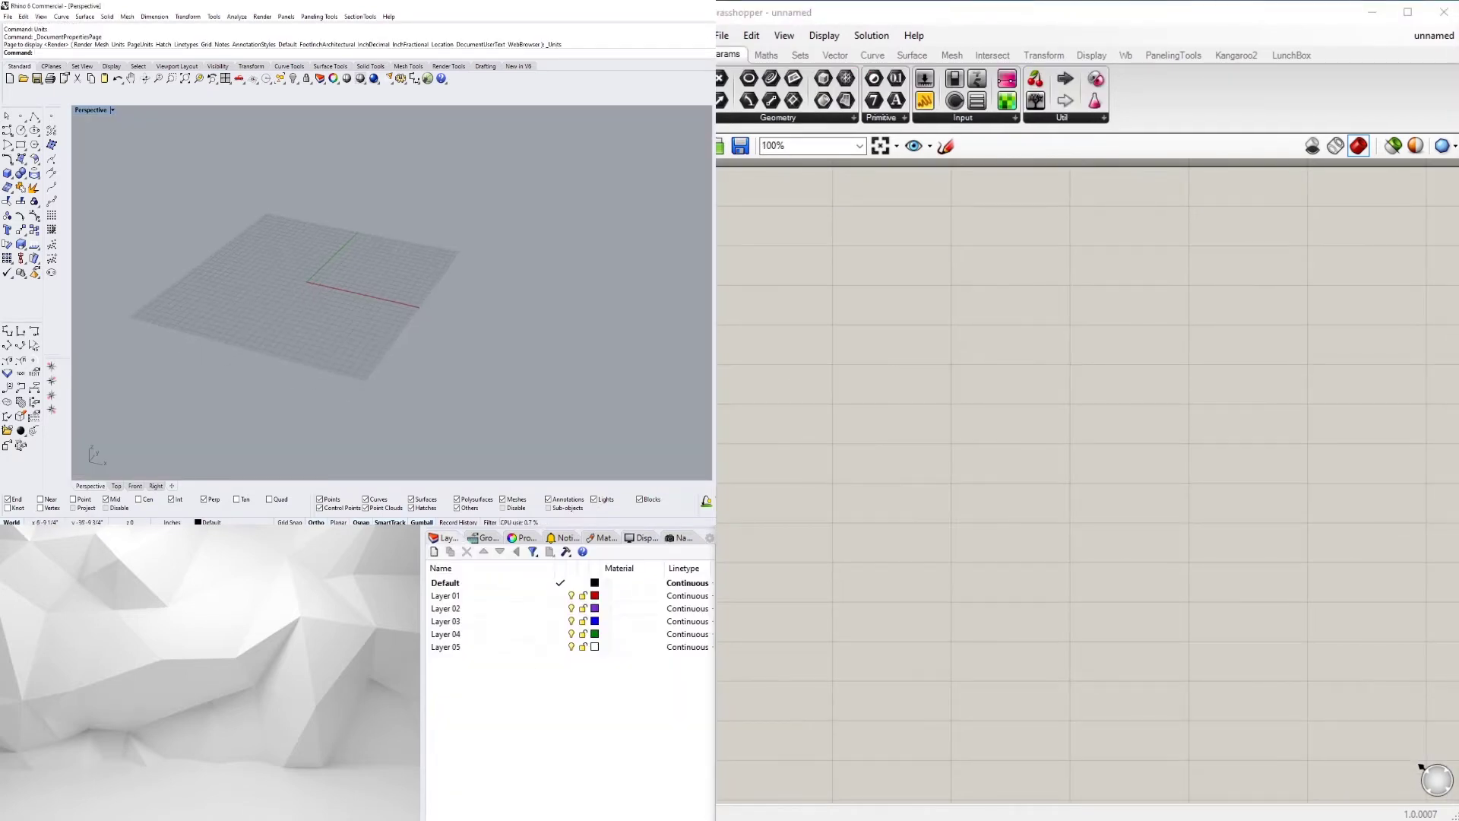
key(alt+Tab)
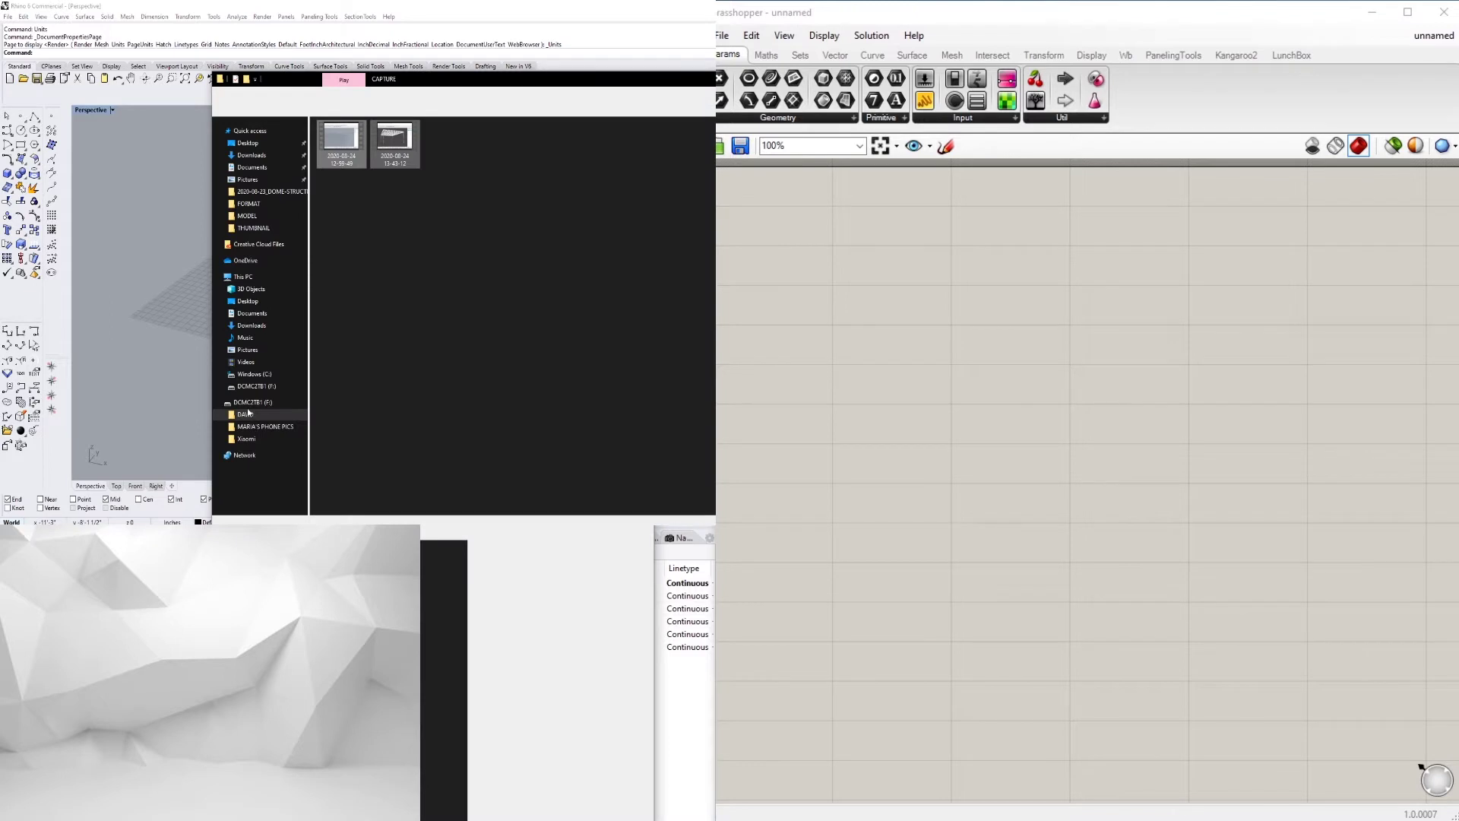
key(alt+Tab)
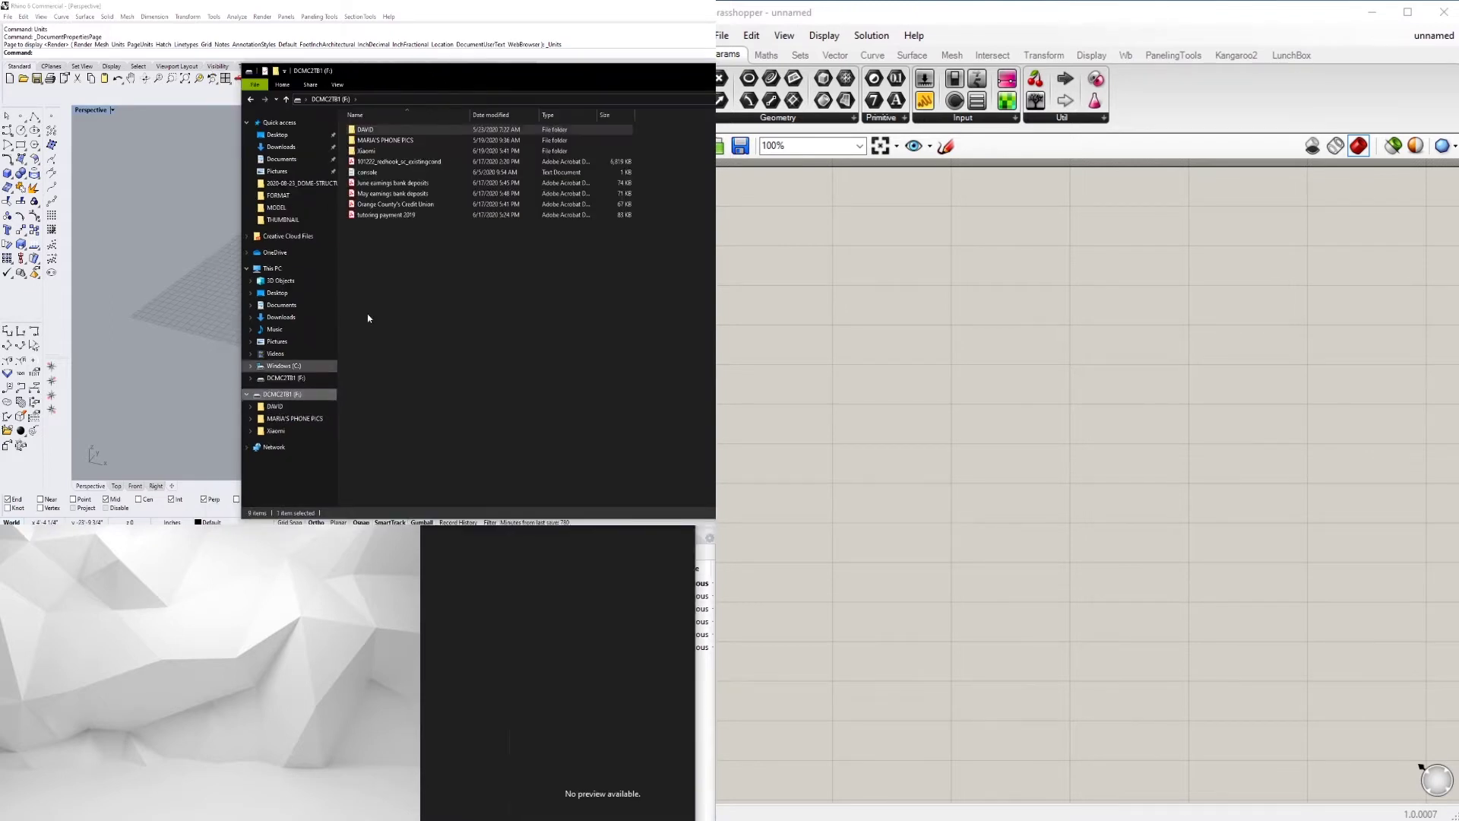
double_click(378, 136)
double_click(376, 130)
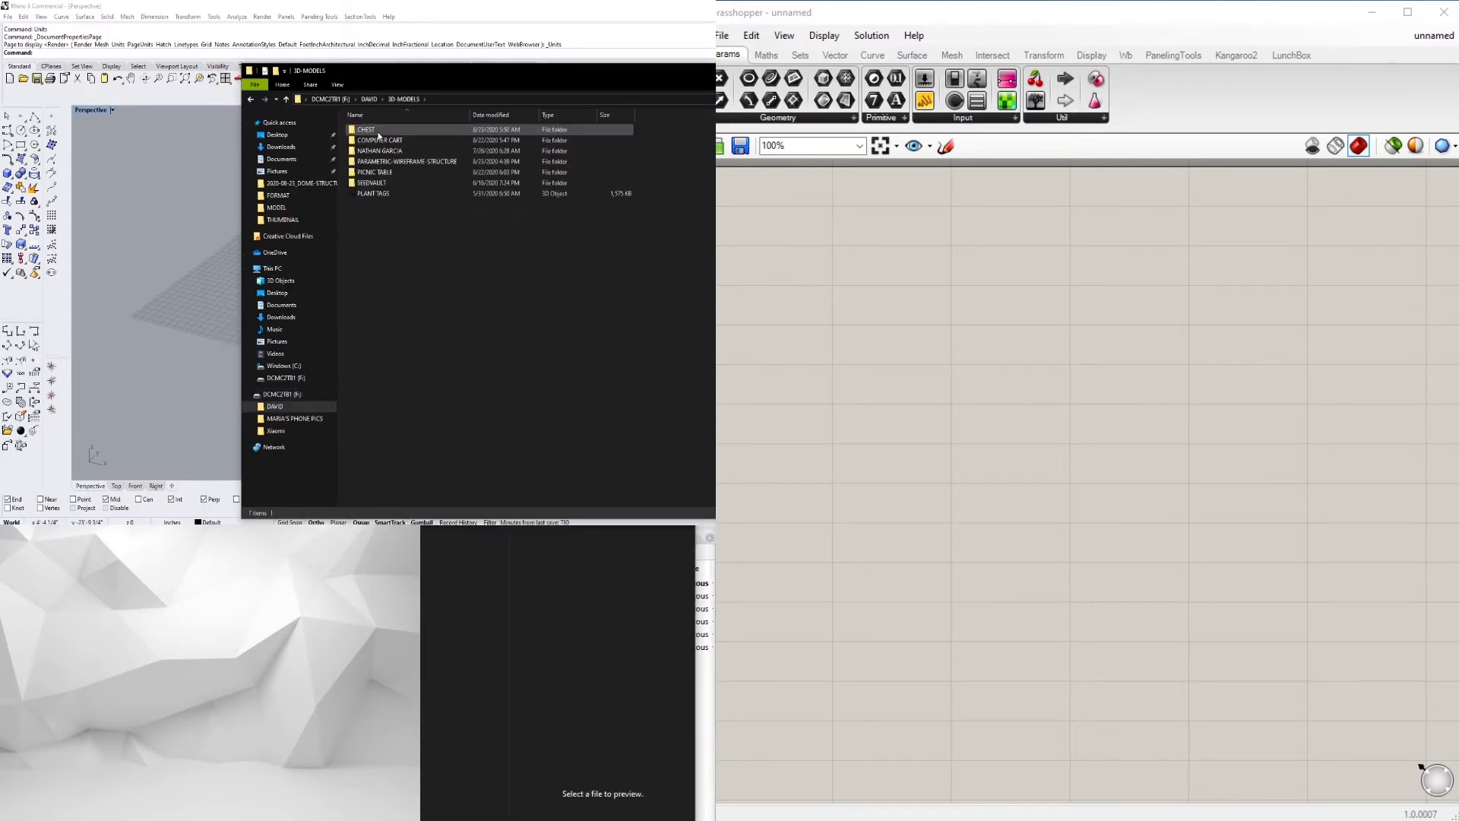
click(371, 100)
double_click(377, 180)
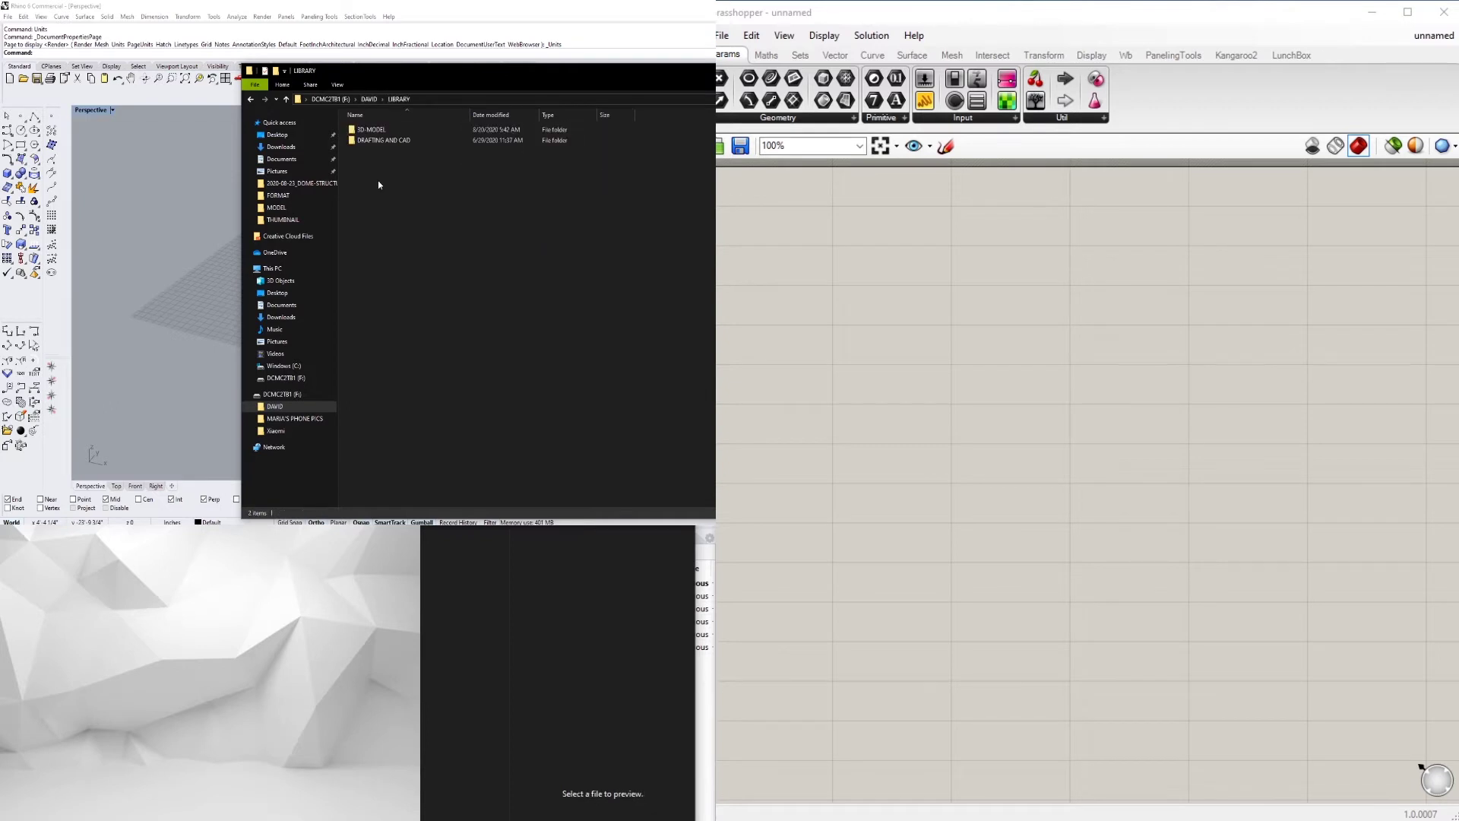
click(377, 130)
double_click(376, 132)
click(393, 100)
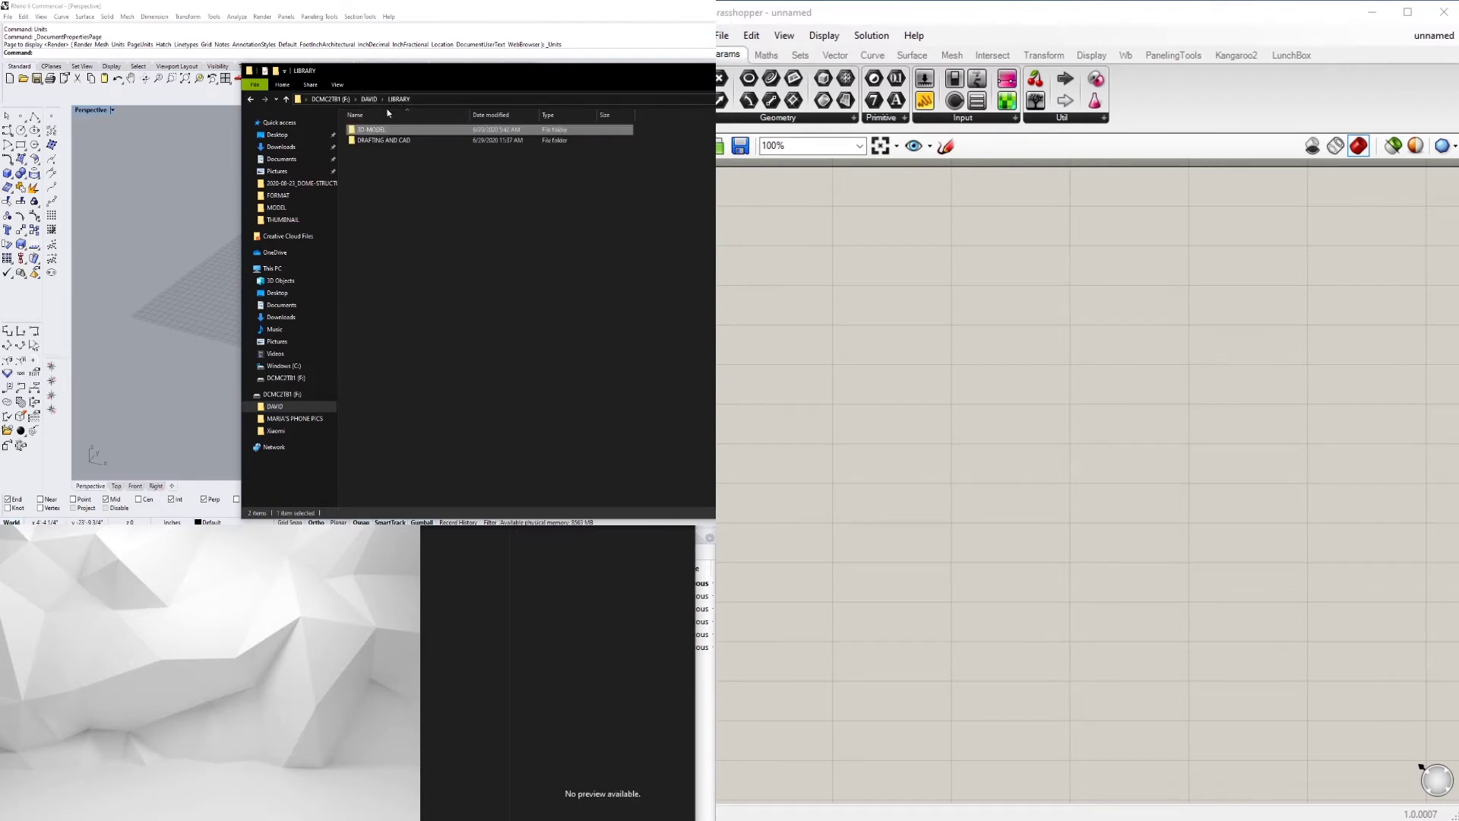
Open the CLEAN folder under DRAFTING AND CAD, RHINO 3D PEOPLE.
double_click(384, 141)
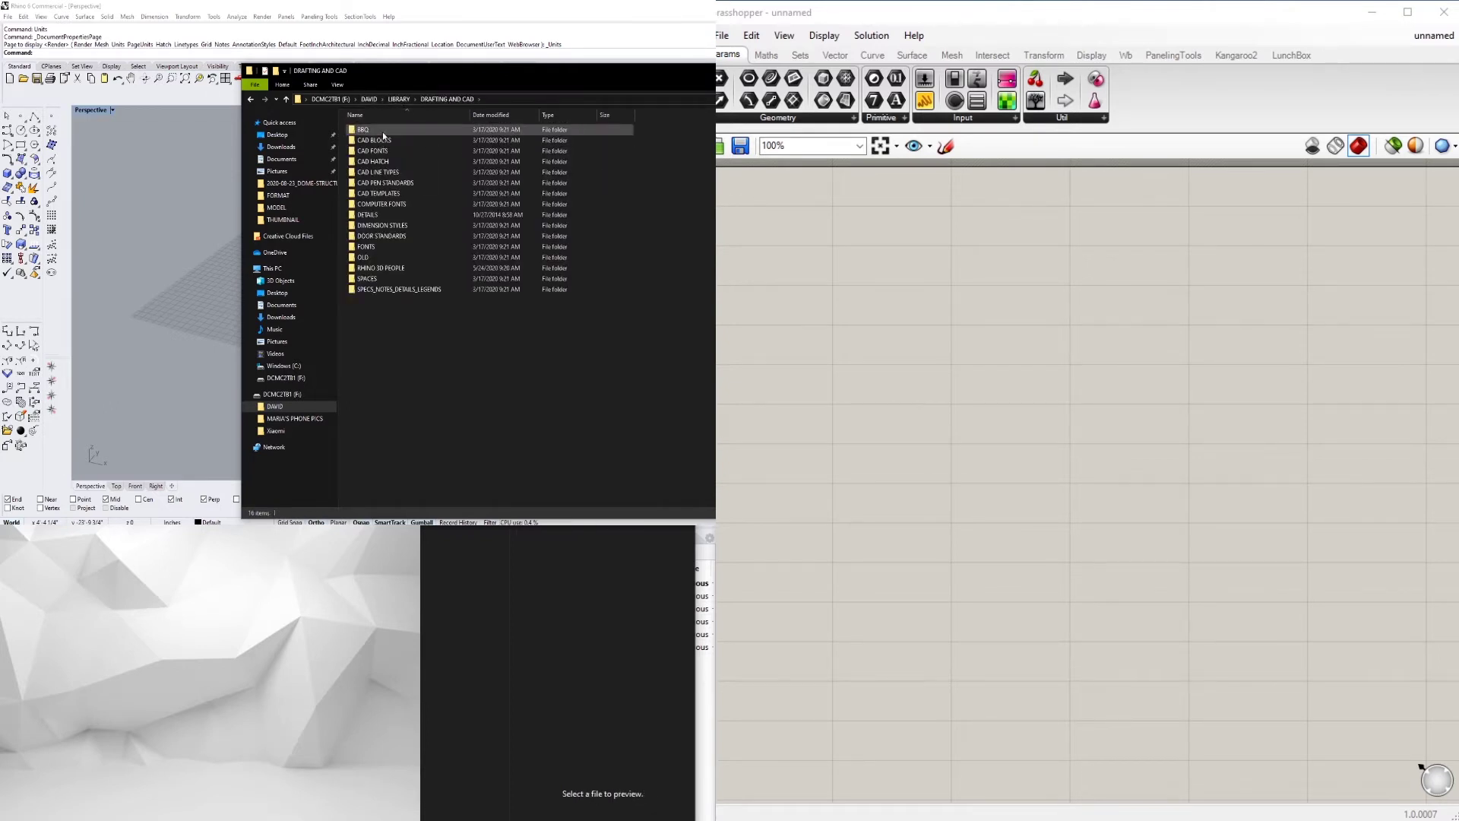
double_click(379, 267)
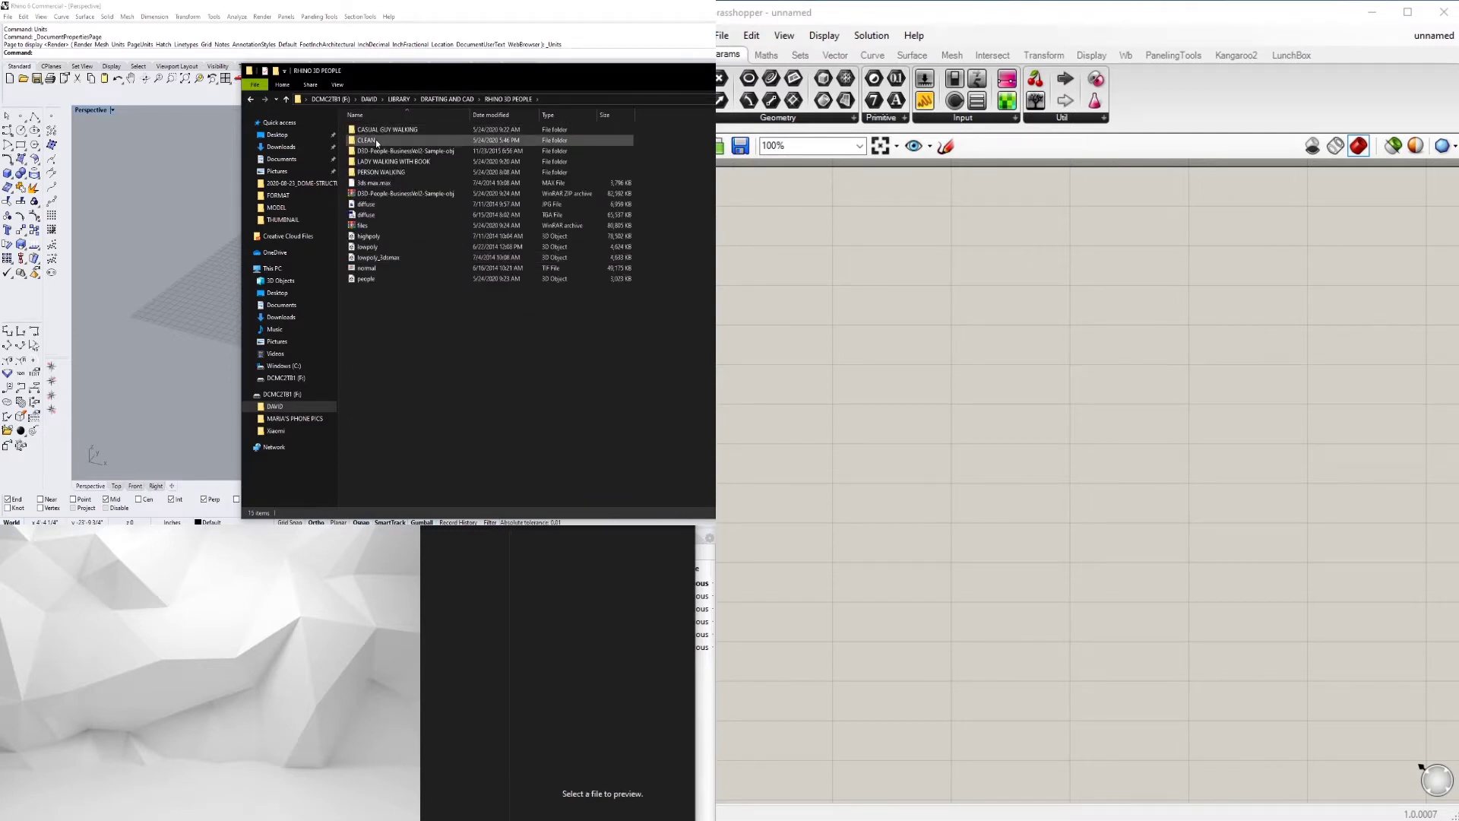
double_click(376, 139)
Insert the PERSON_STANDING_01 file into Rhino as individual objects at scale 1, placing the figure on the grid near the origin.
drag(373, 141, 190, 284)
click(438, 293)
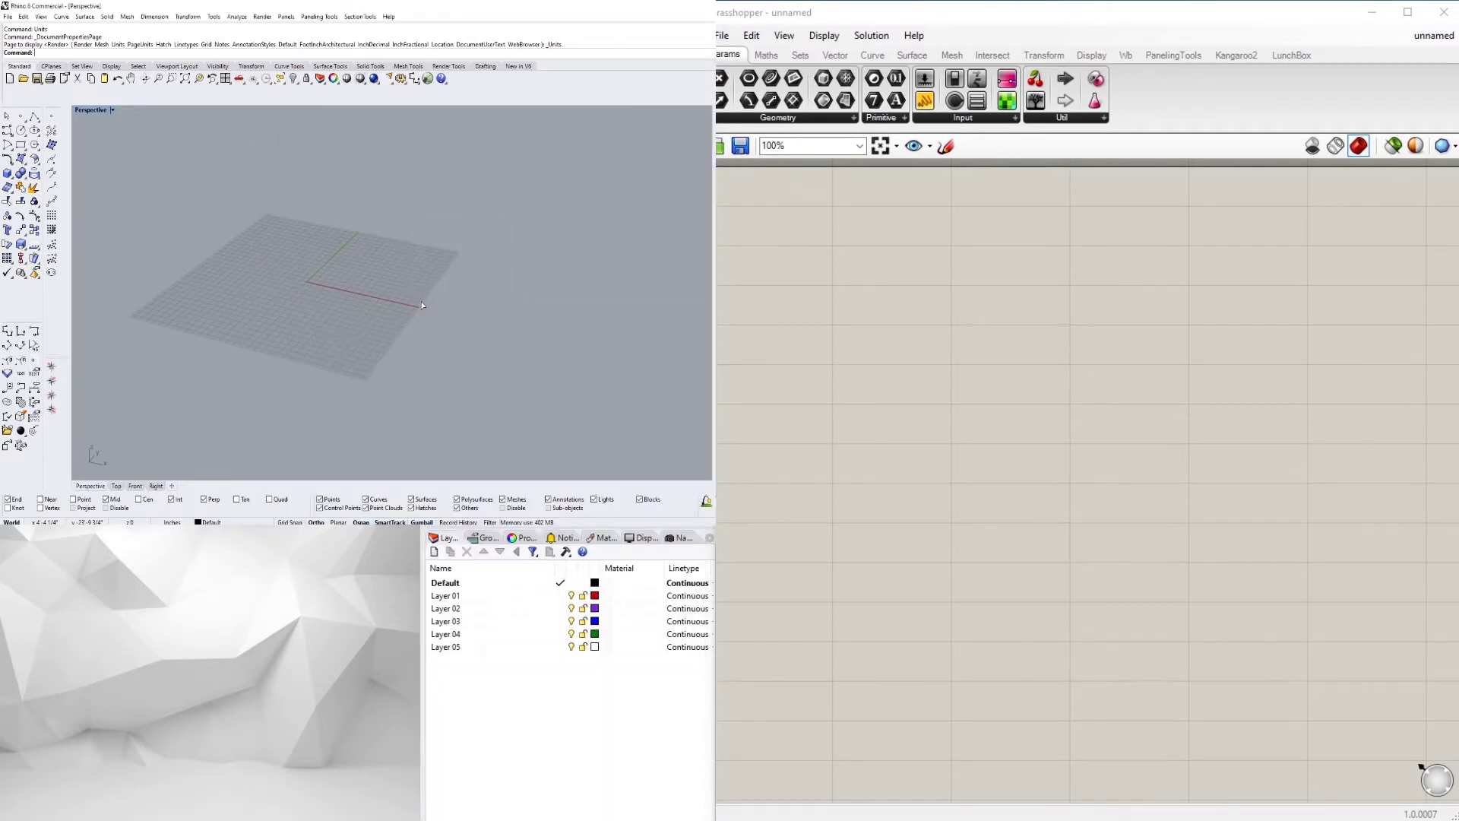
click(583, 378)
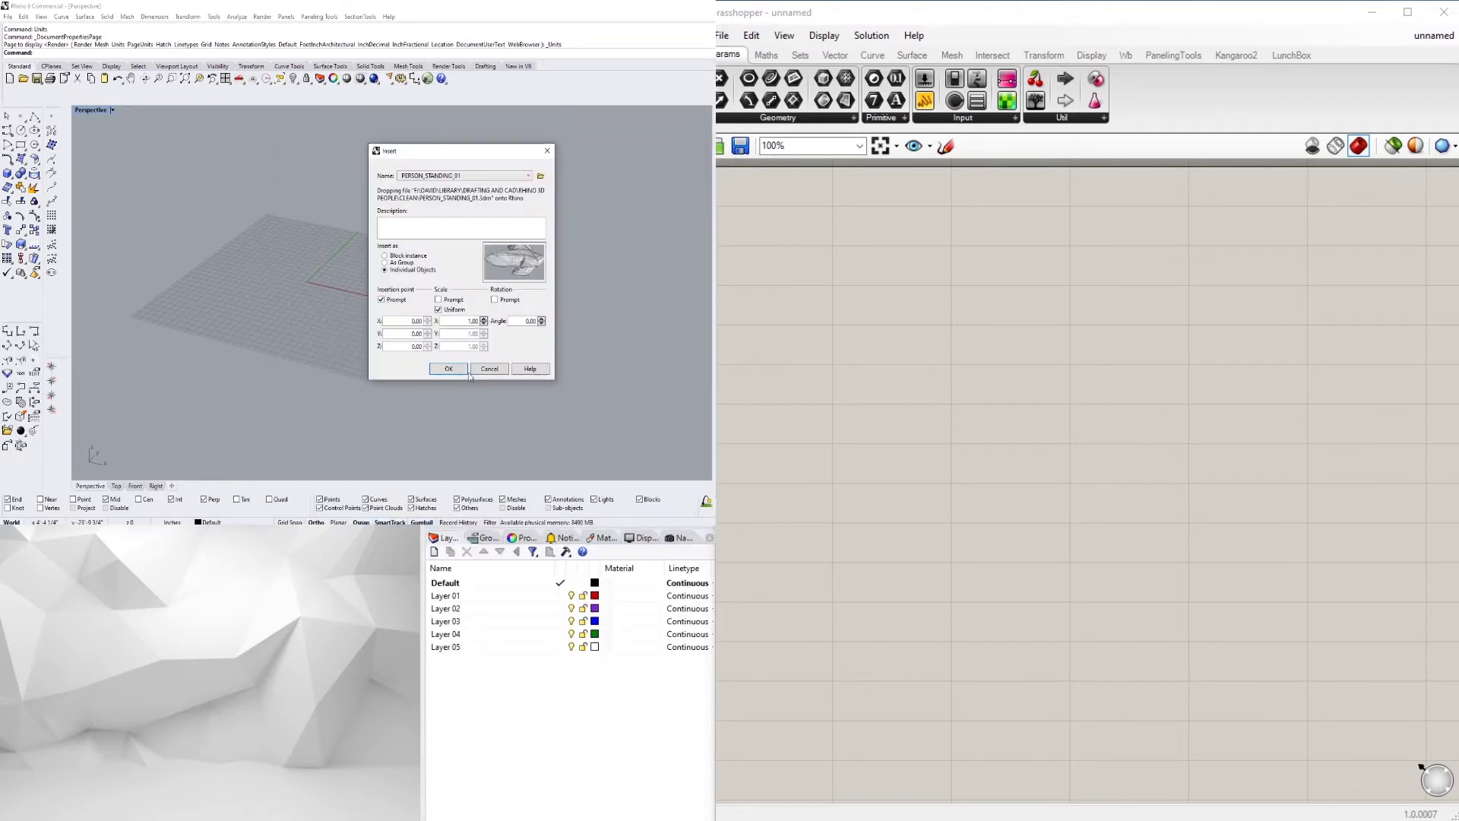
click(452, 369)
click(295, 308)
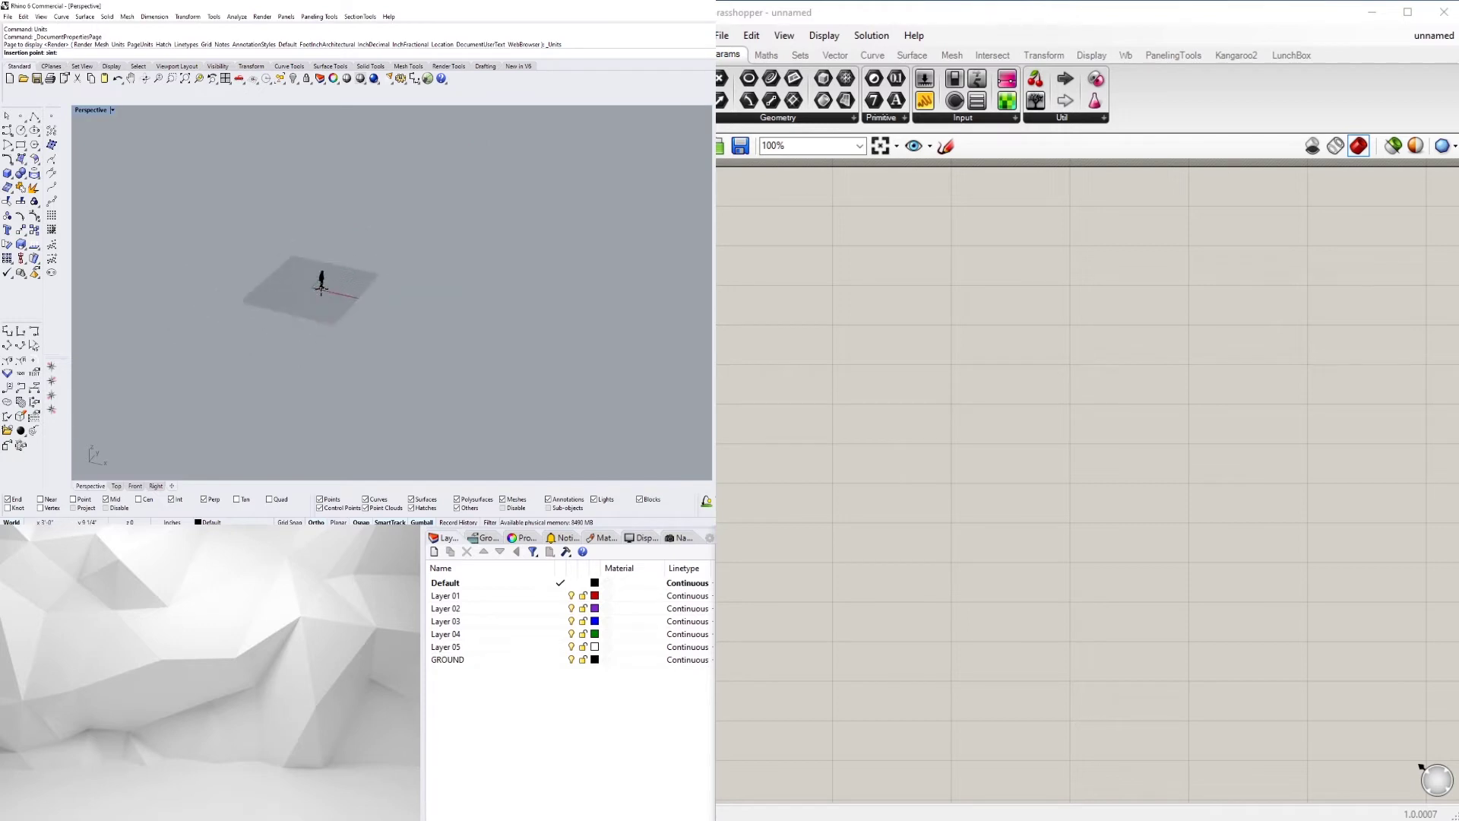
scroll(353, 270, up, 5)
key(Escape)
mouse_move(423, 309)
right_down()
mouse_move(400, 274)
mouse_move(428, 284)
right_up()
Make Layer 01 the current layer and set its colour to black.
click(560, 595)
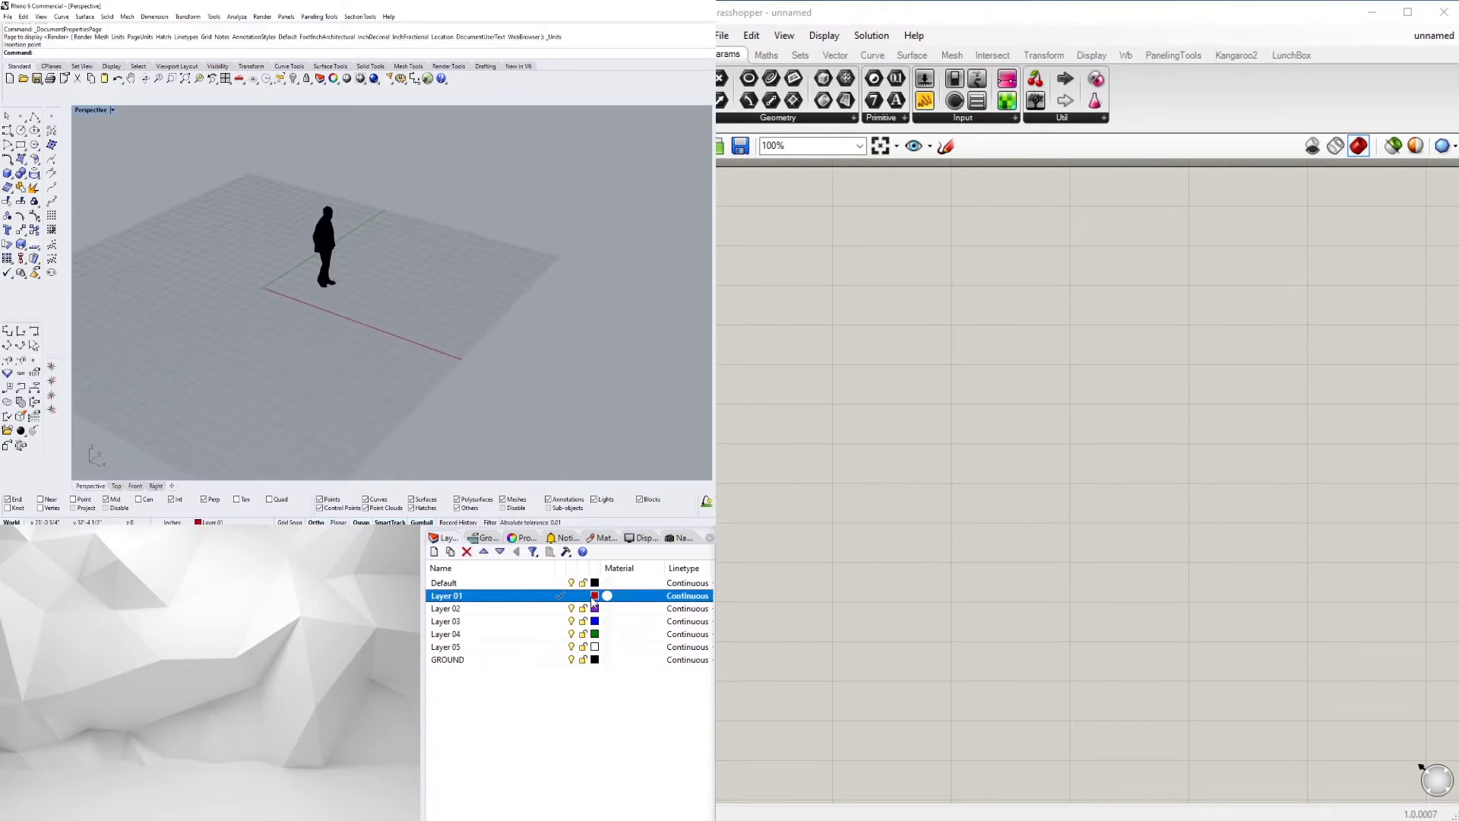
click(594, 595)
click(504, 376)
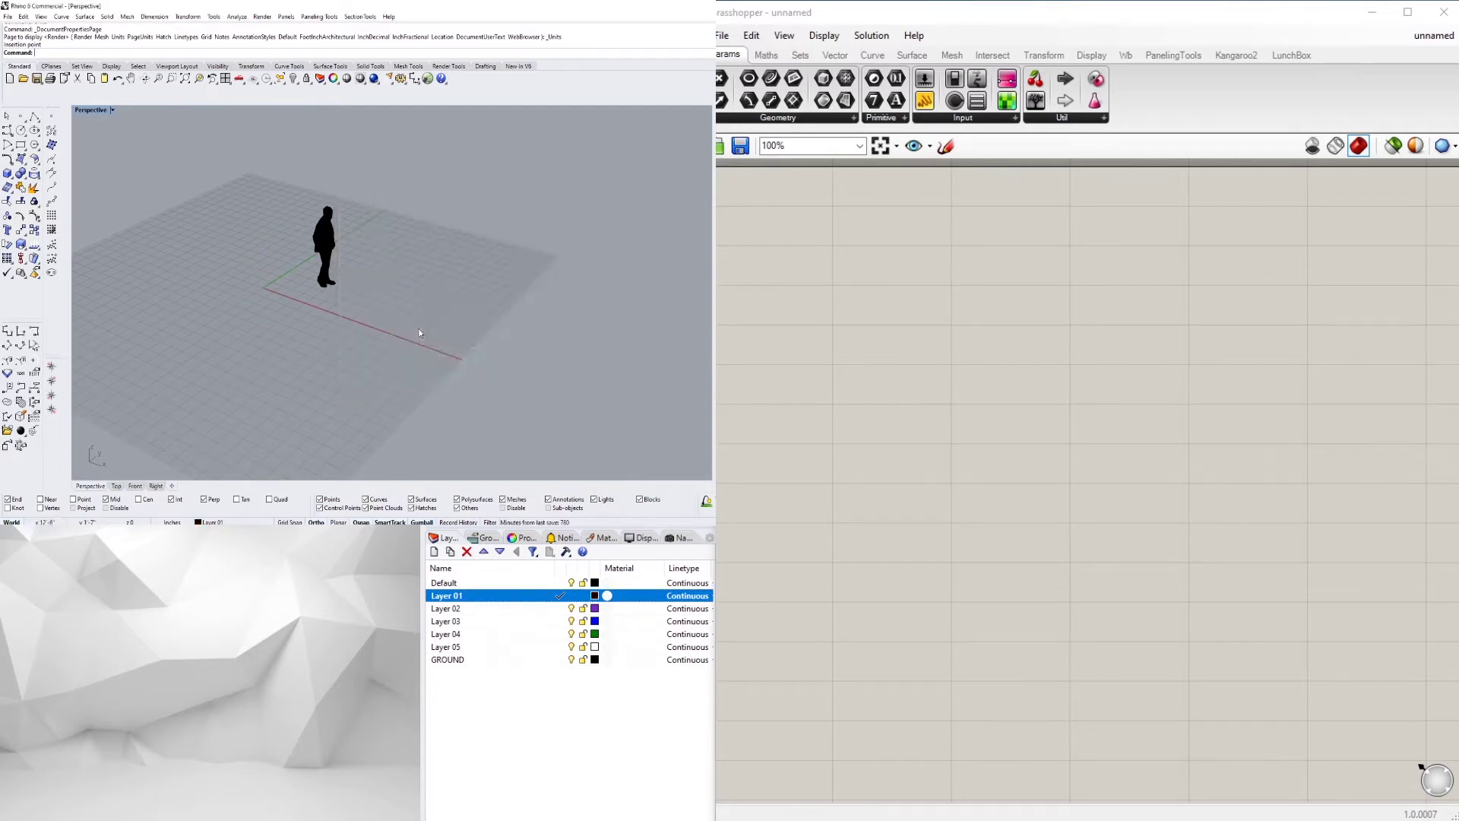
Draw a rectangular plane surface on the ground, starting beside the figure and extending well beyond the grid along the green axis.
scroll(418, 329, down, 5)
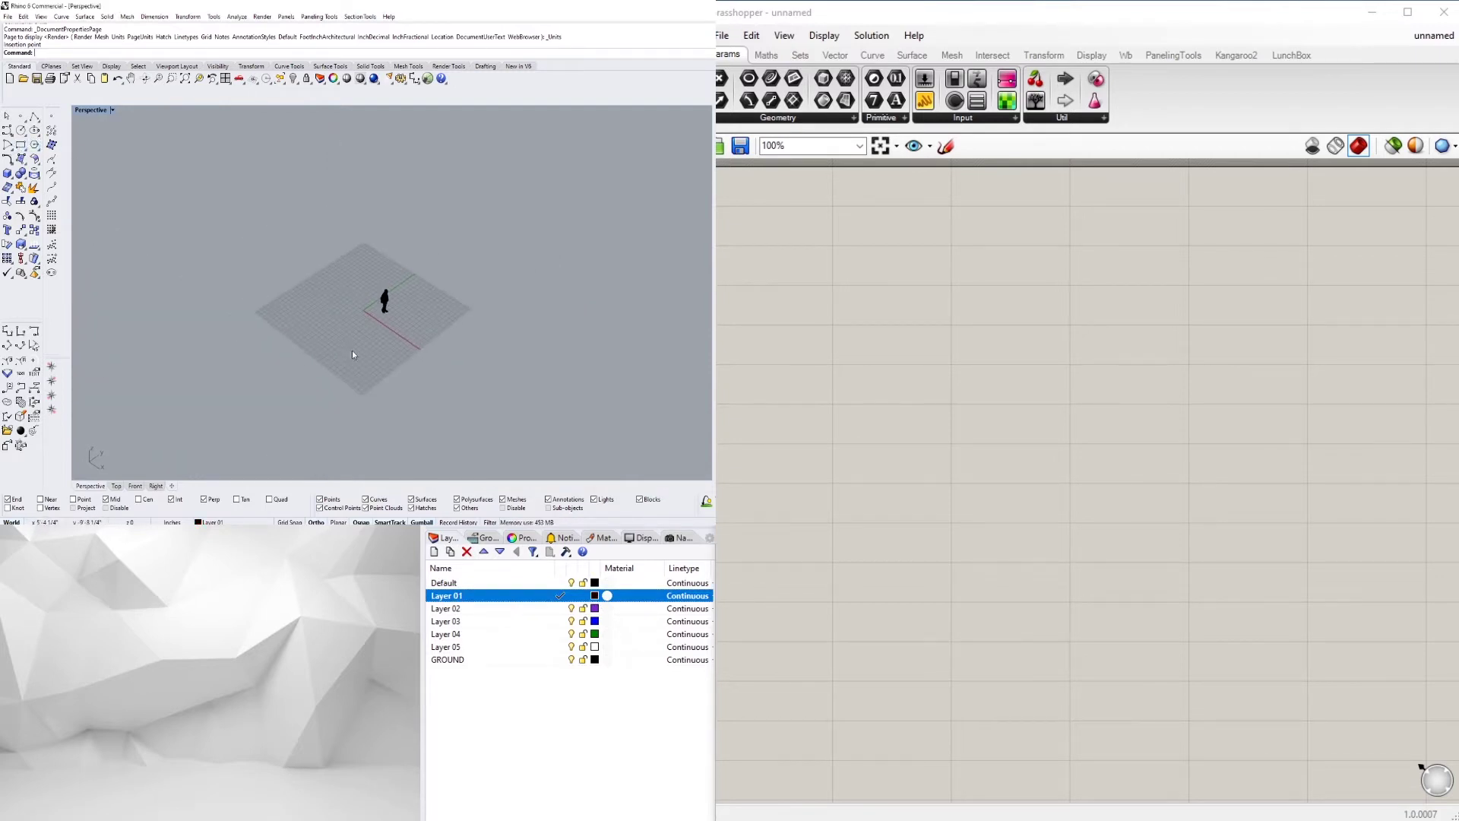
text(Plane)
key(Return)
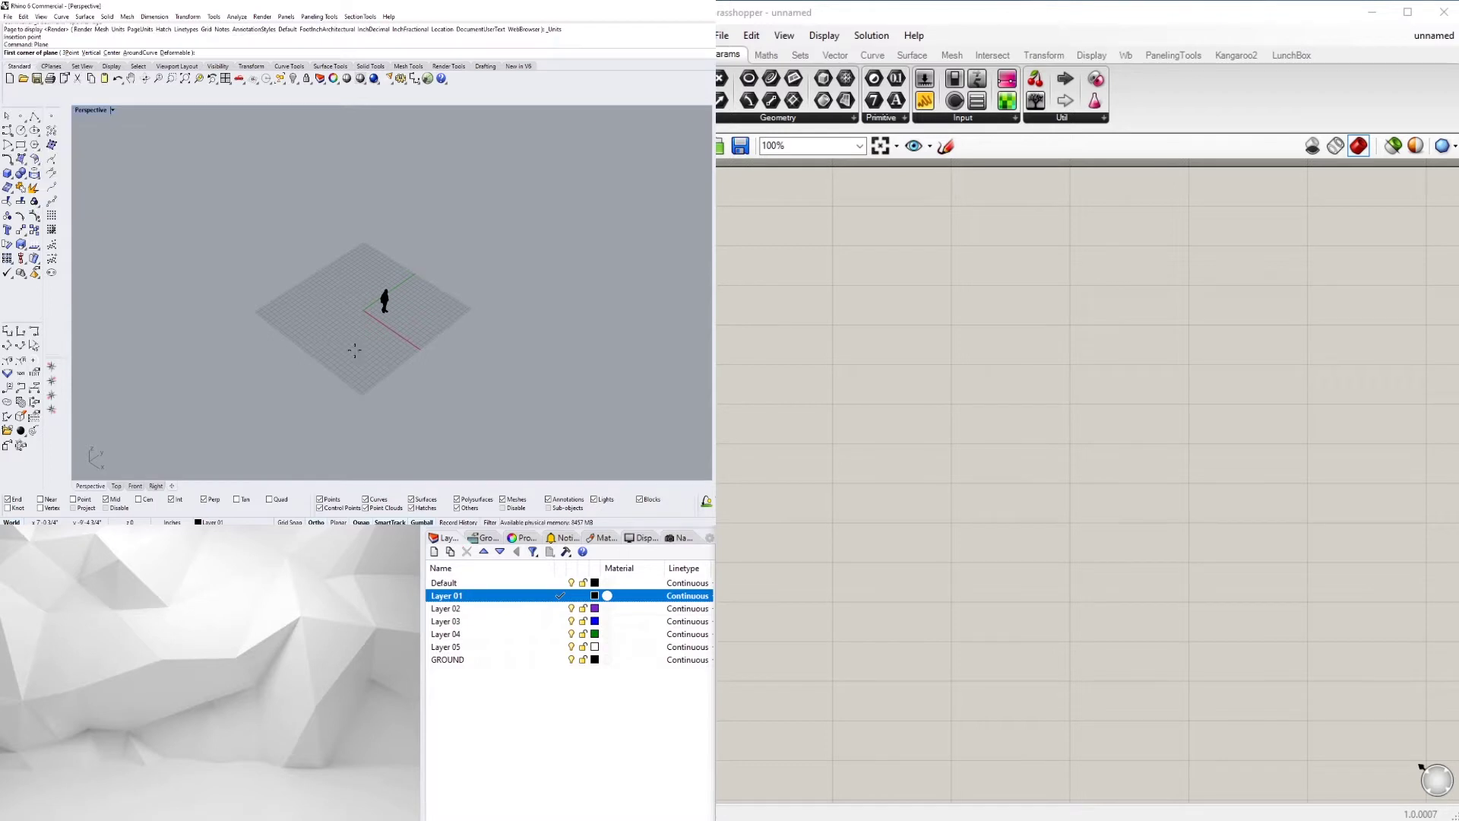
click(338, 312)
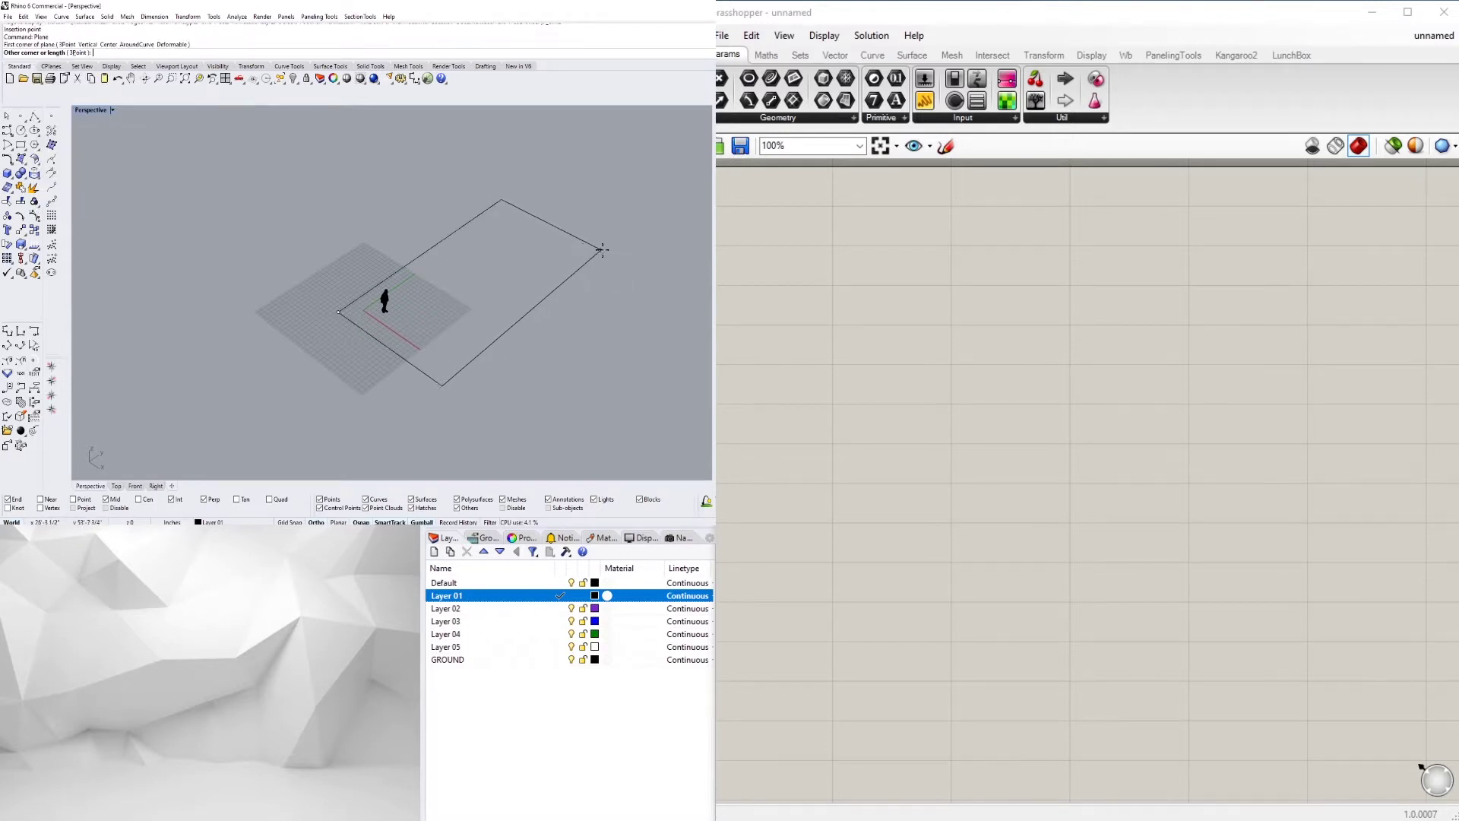
click(602, 250)
click(593, 259)
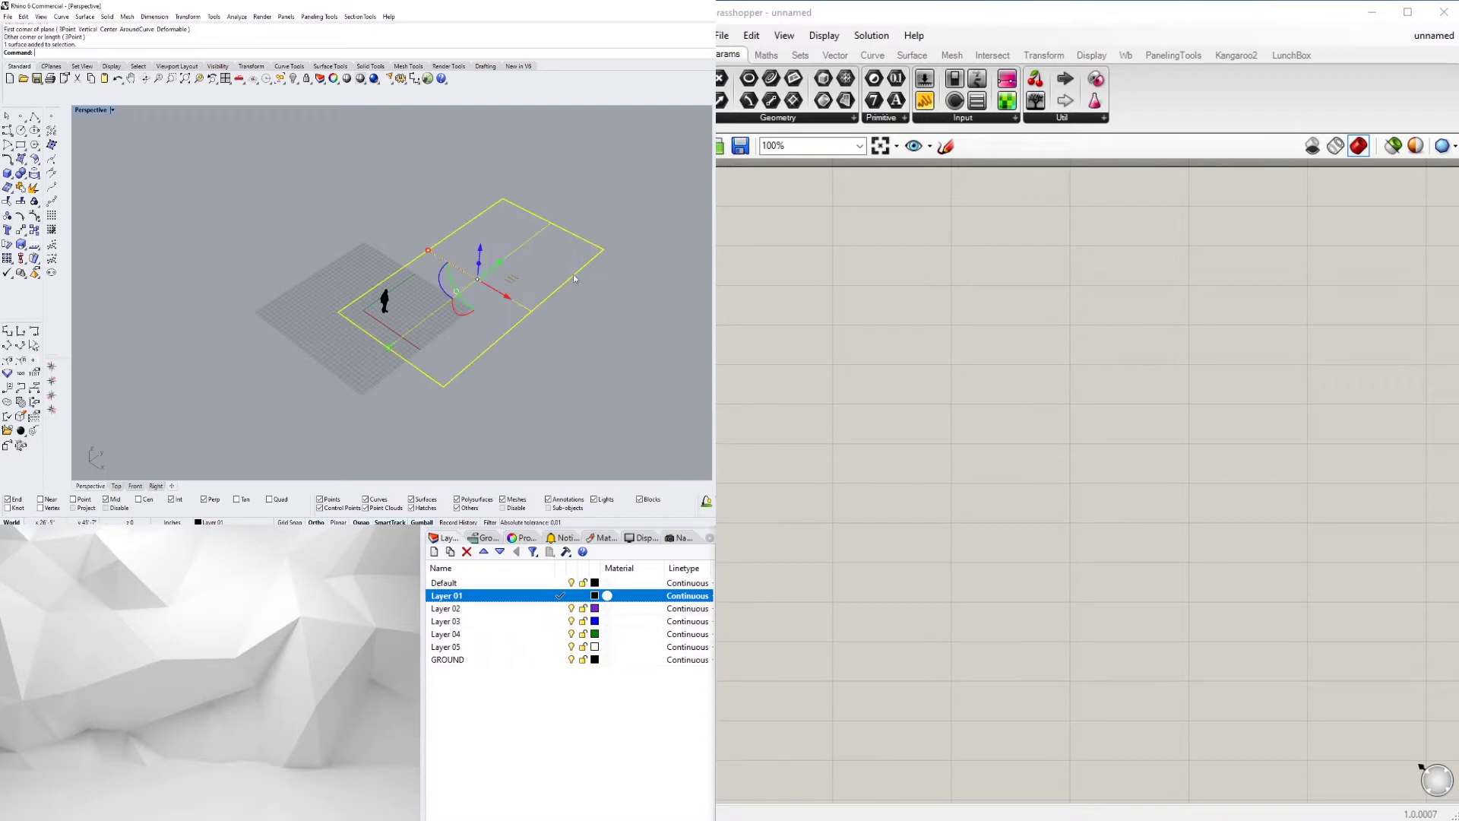
Raise the plane surface vertically above the figure's head to act as a roof.
right_drag(422, 351, 425, 303)
scroll(471, 287, up, 2)
drag(516, 268, 536, 179)
click(458, 237)
scroll(442, 242, down, 4)
right_drag(442, 242, 449, 263)
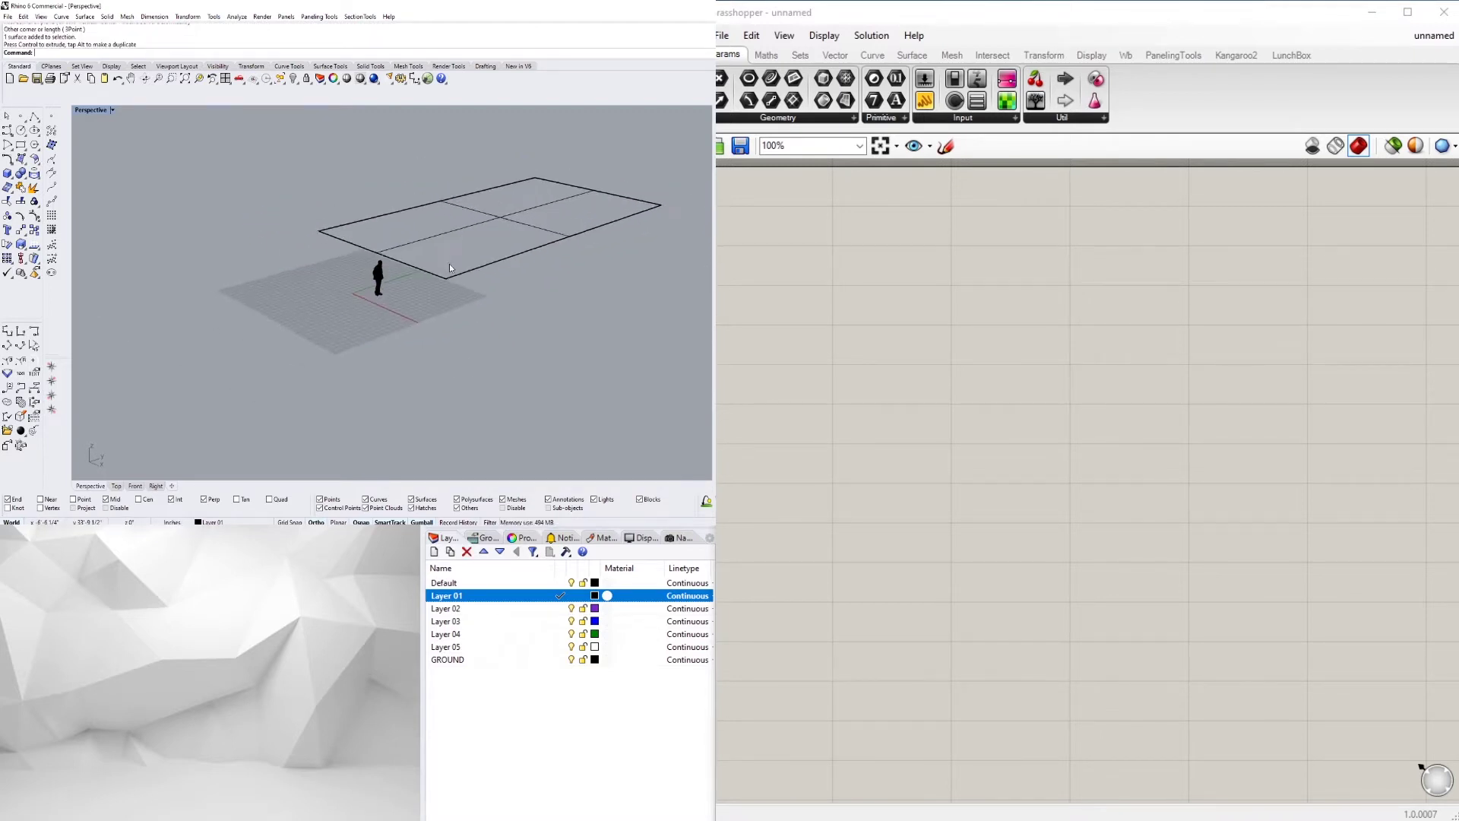
scroll(487, 263, up, 2)
click(488, 262)
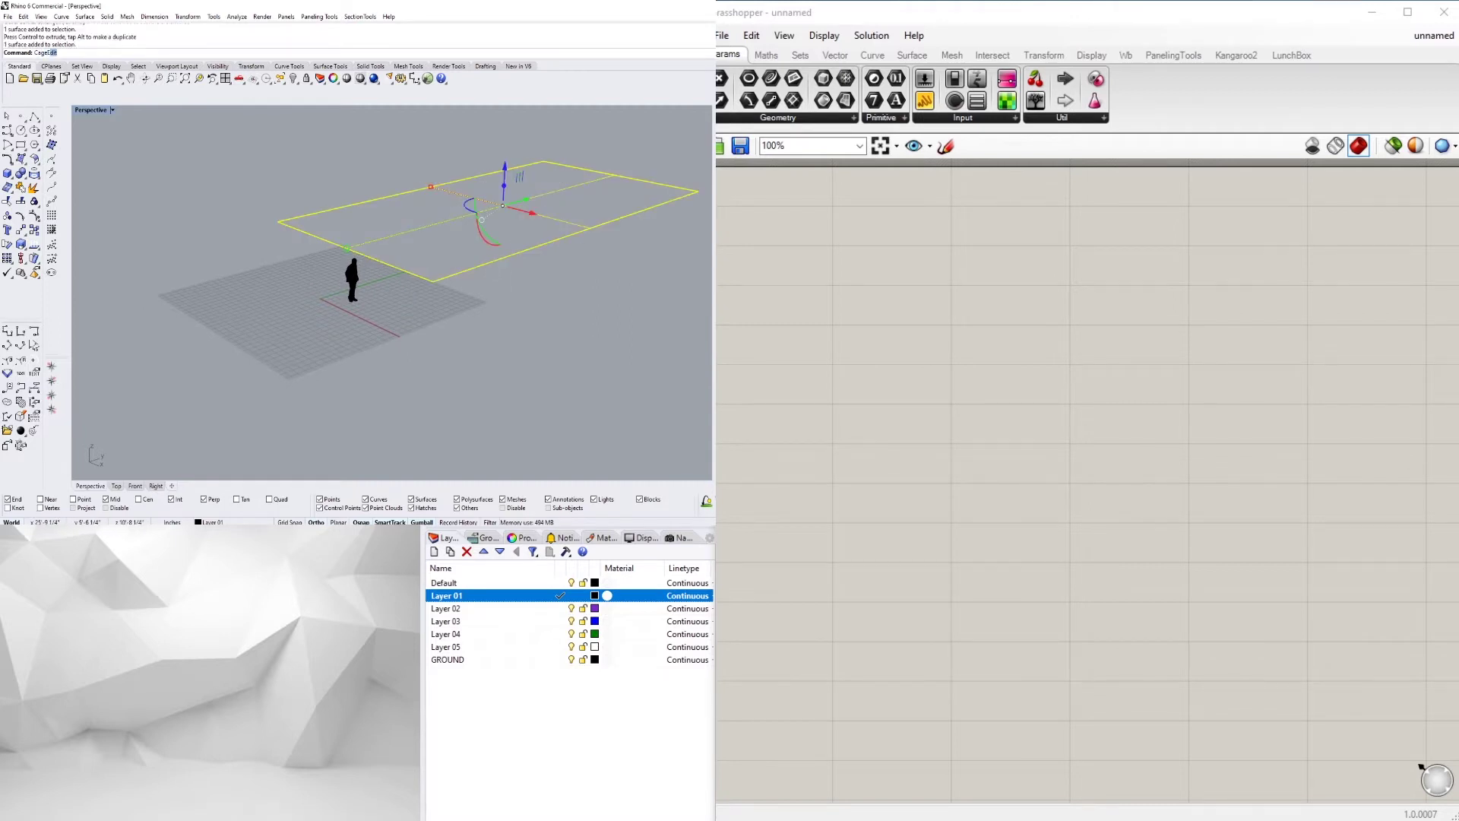
key(Return)
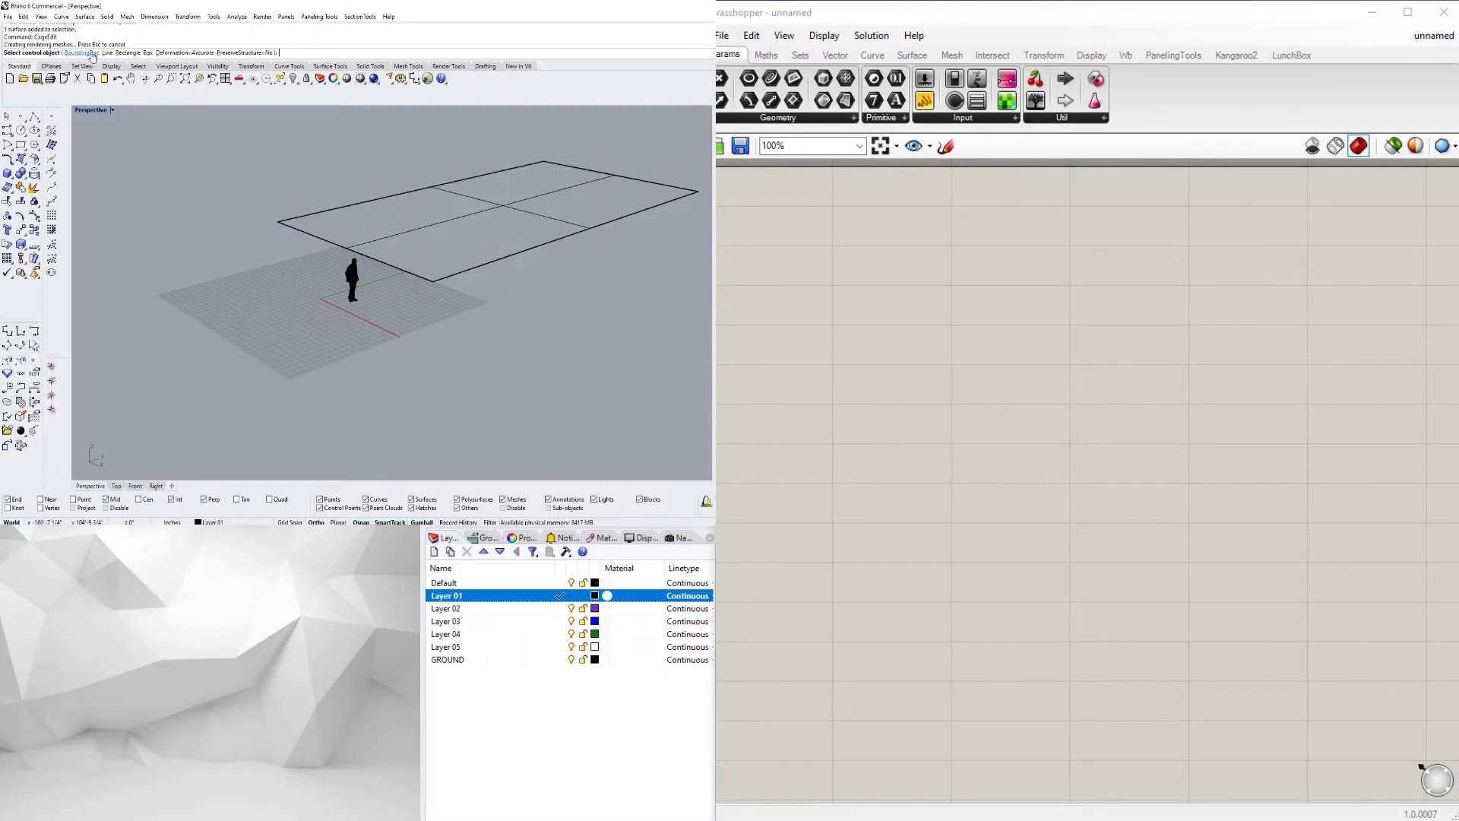
click(127, 53)
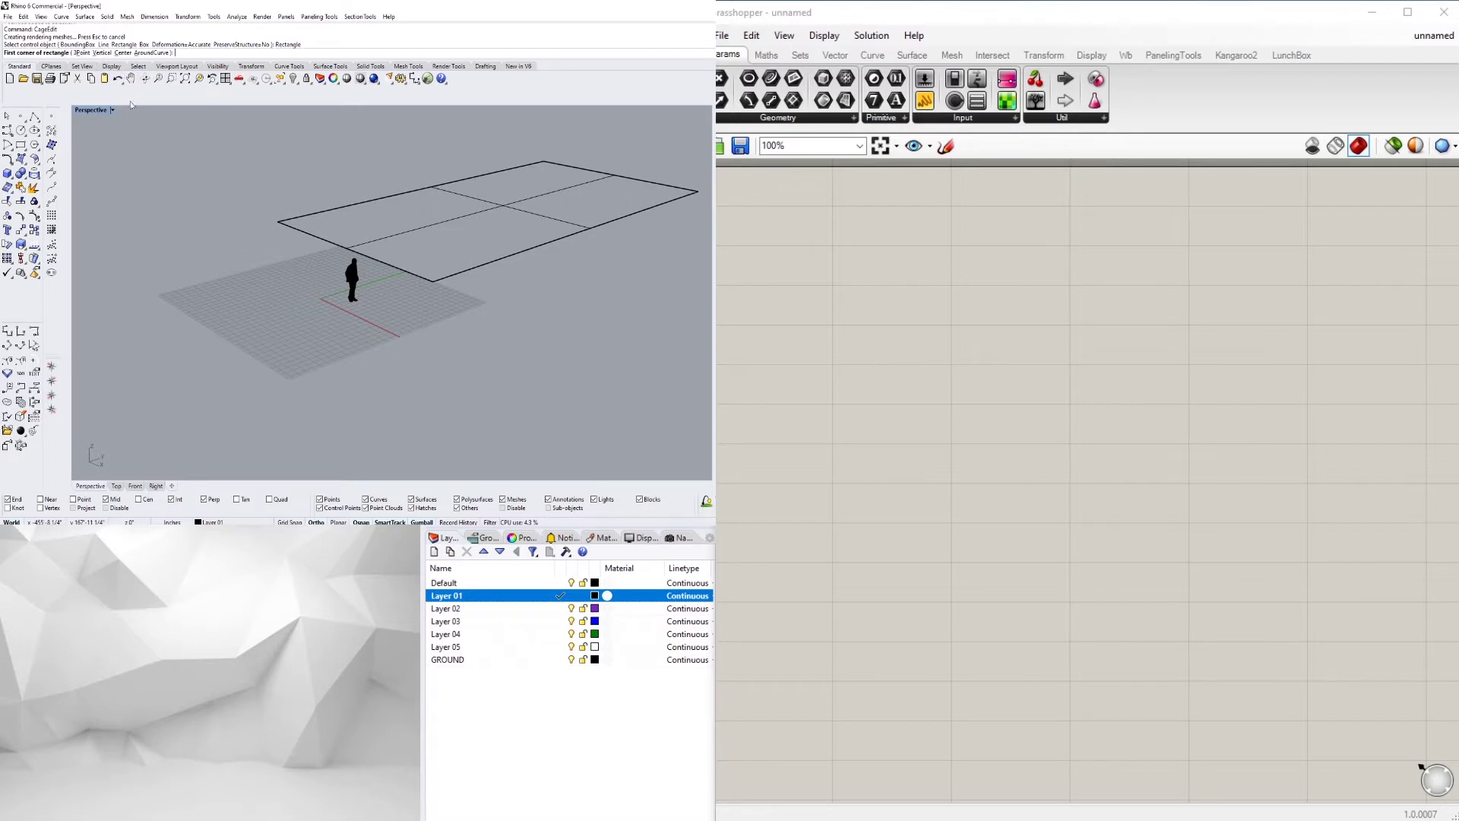
key(Return)
key(Return)
key(Return)
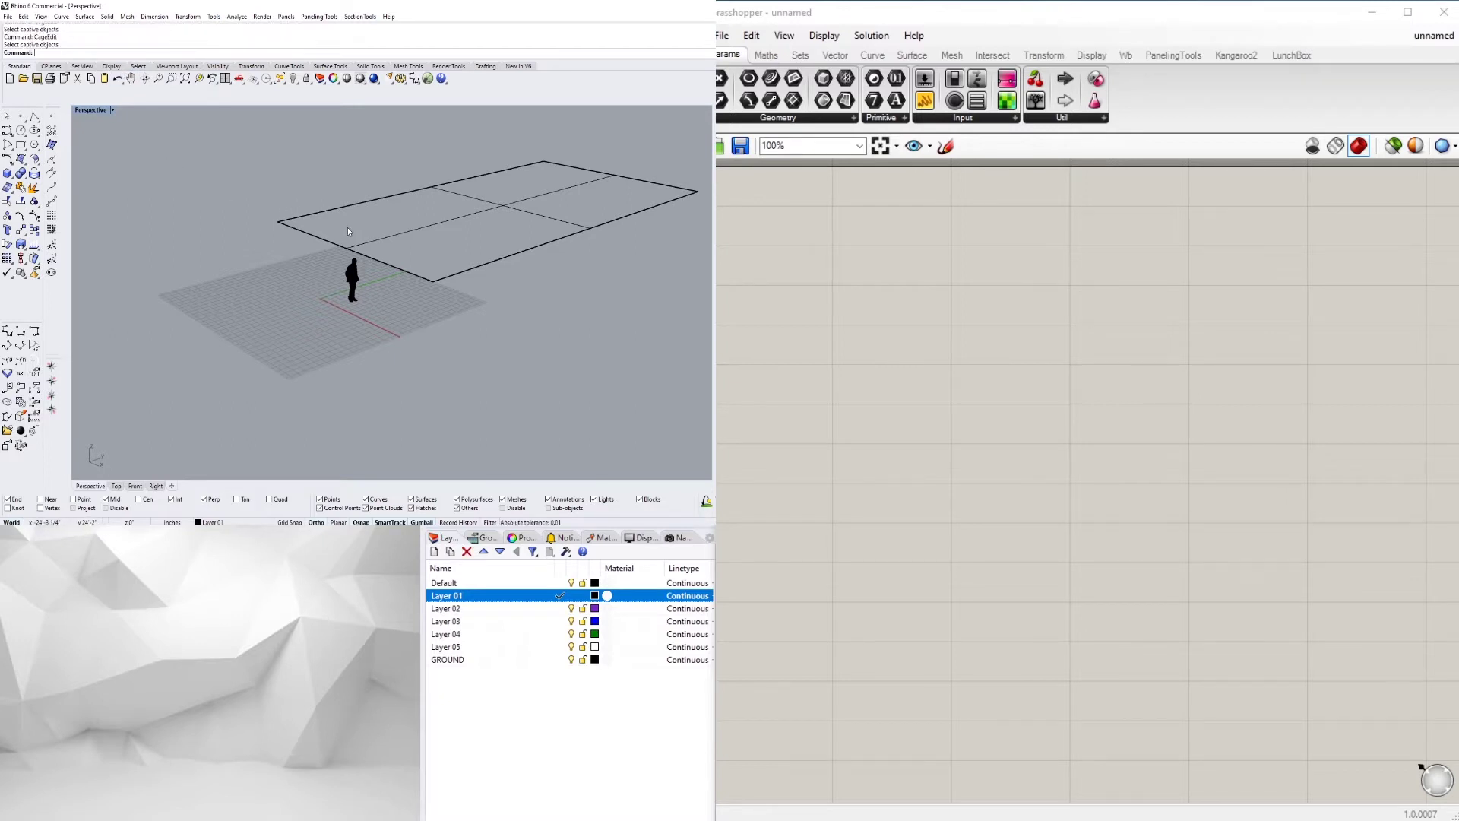
key(Return)
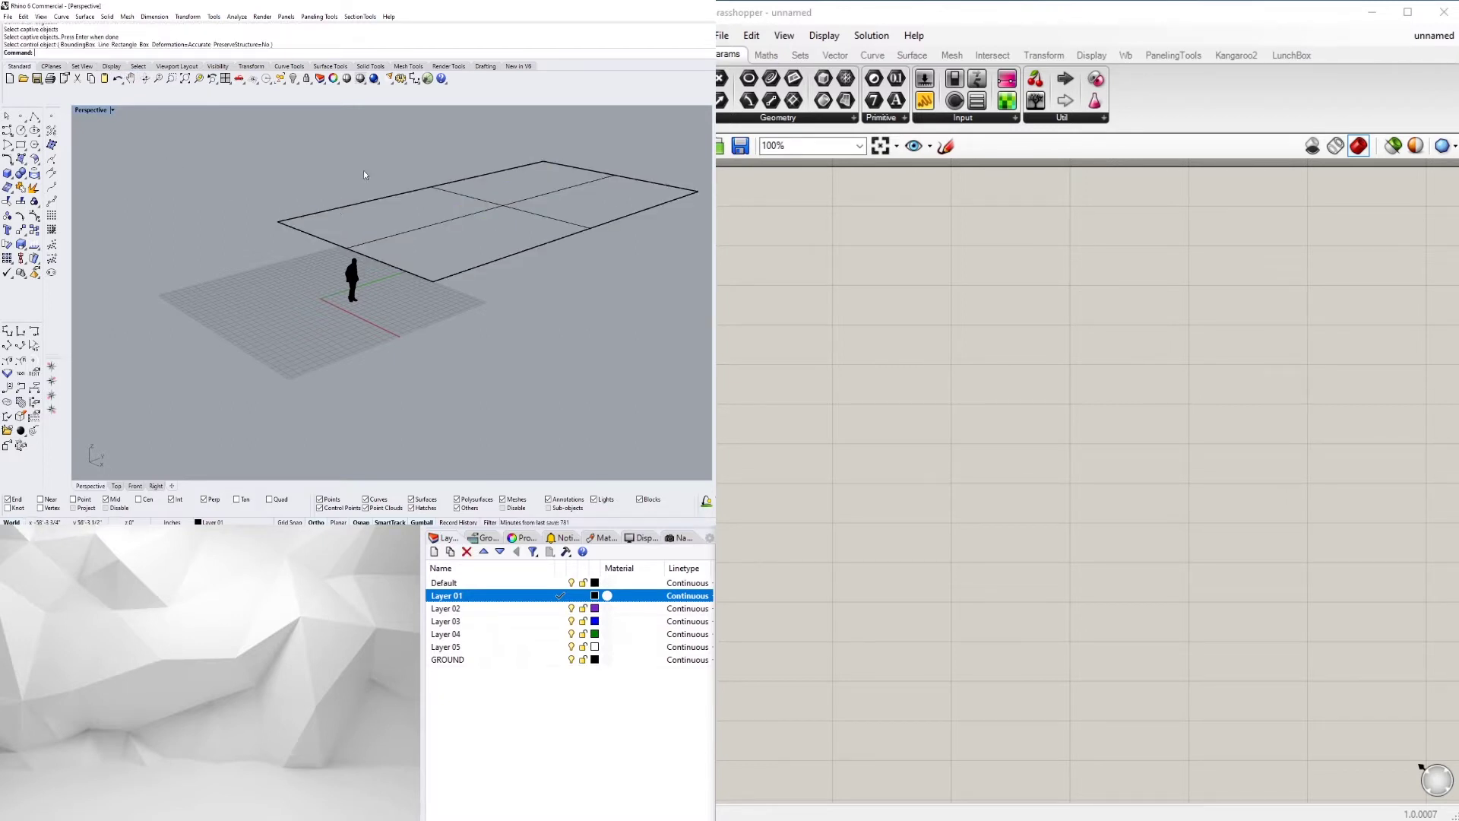
Apply CageEdit to the raised plane using a corner-to-corner rectangle with 4 × 4 points, degree 3 and the Global region.
click(352, 205)
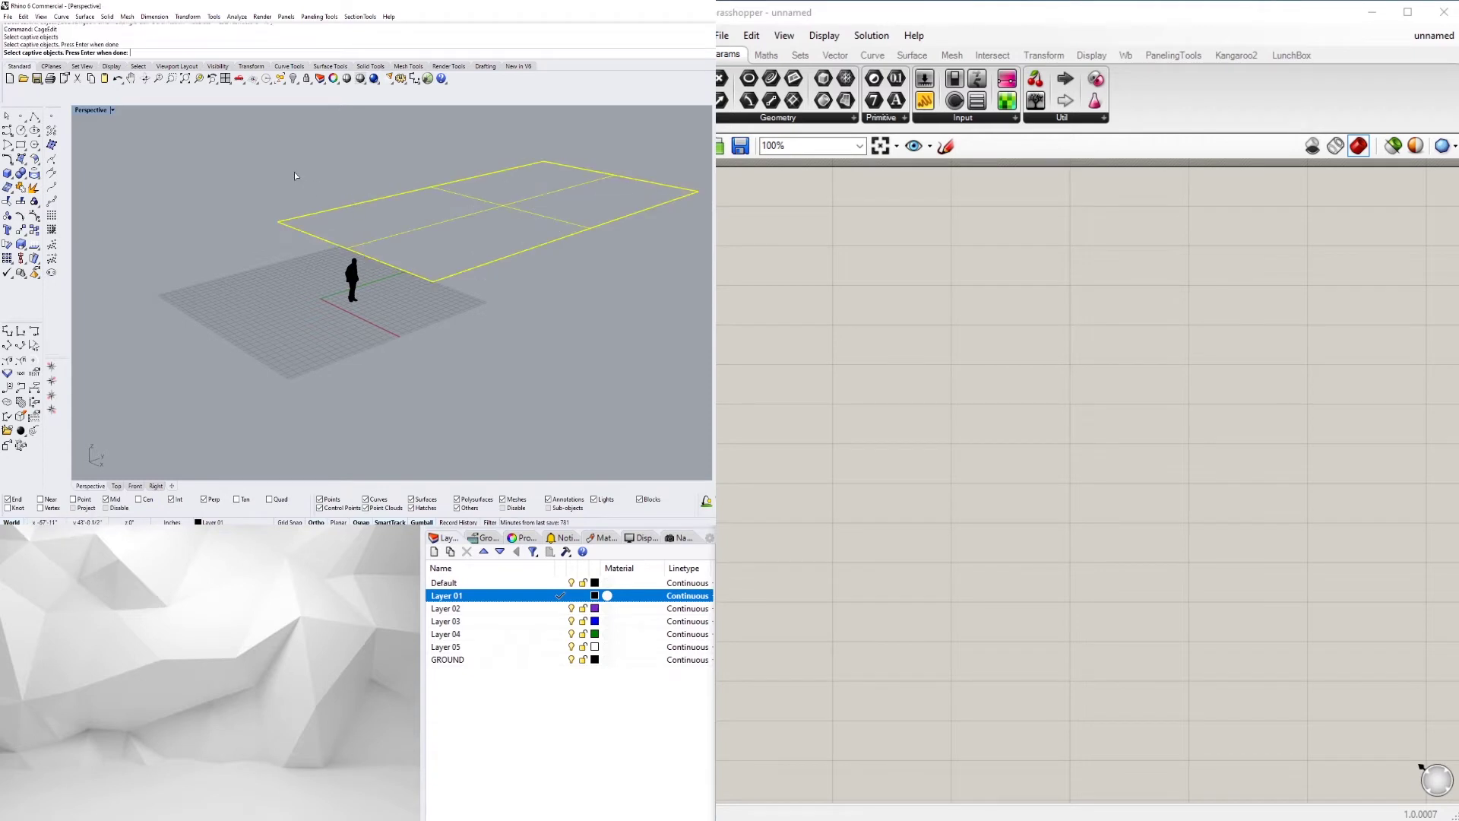
key(Return)
click(127, 53)
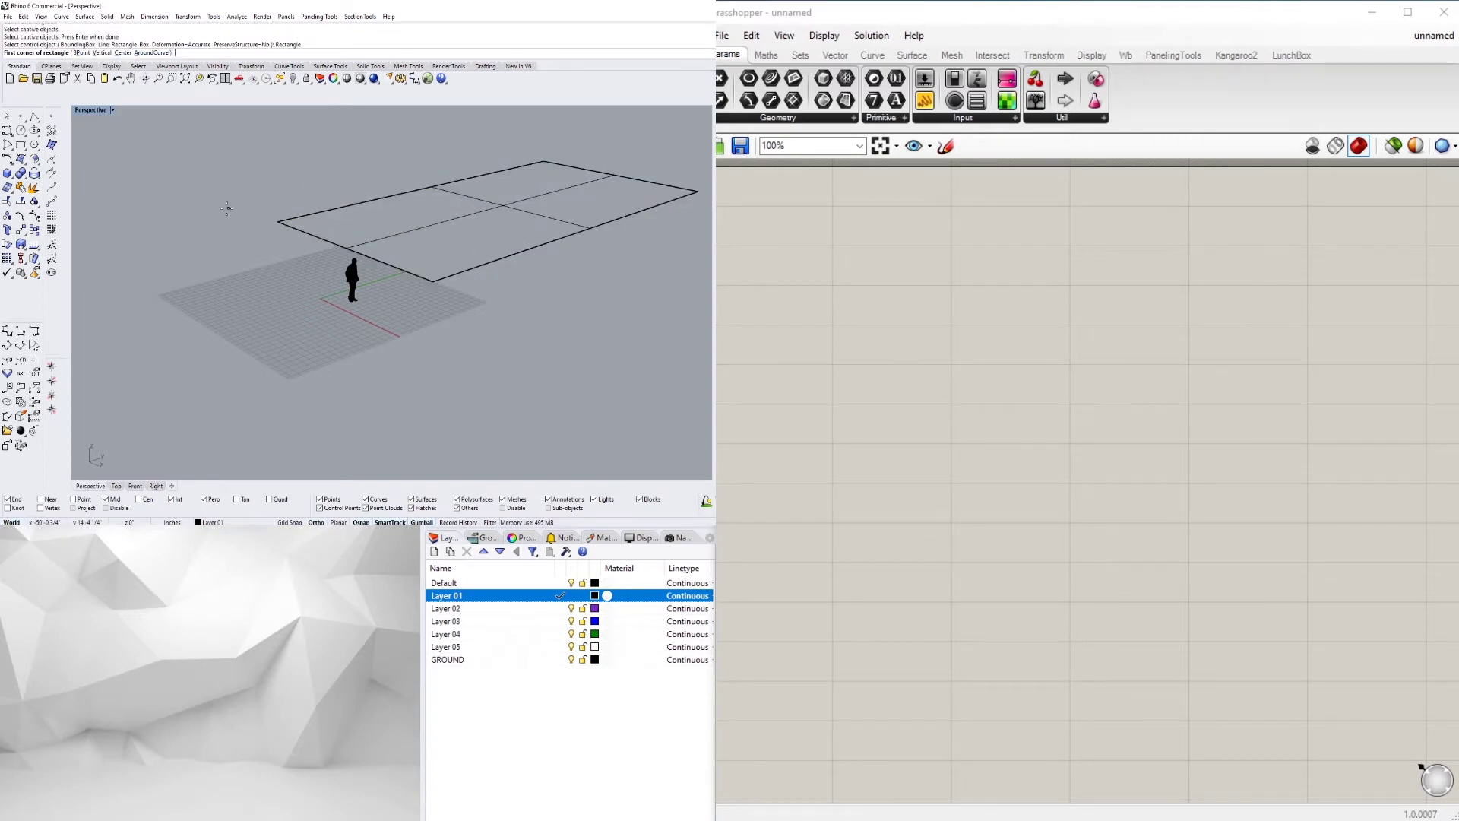
click(275, 220)
scroll(275, 221, down, 3)
click(515, 207)
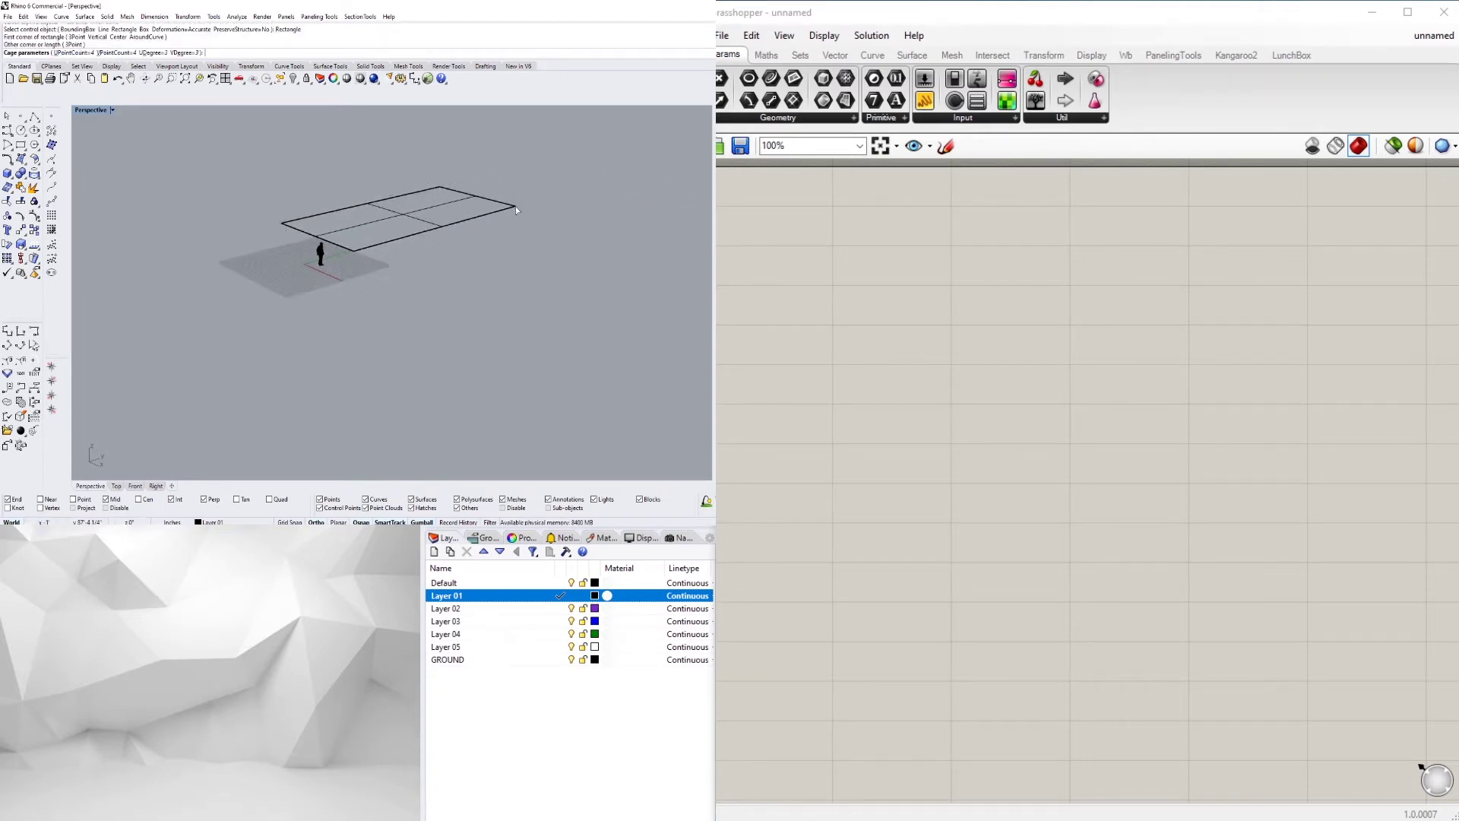
key(Return)
right_drag(524, 252, 449, 258)
key(Return)
scroll(450, 258, up, 5)
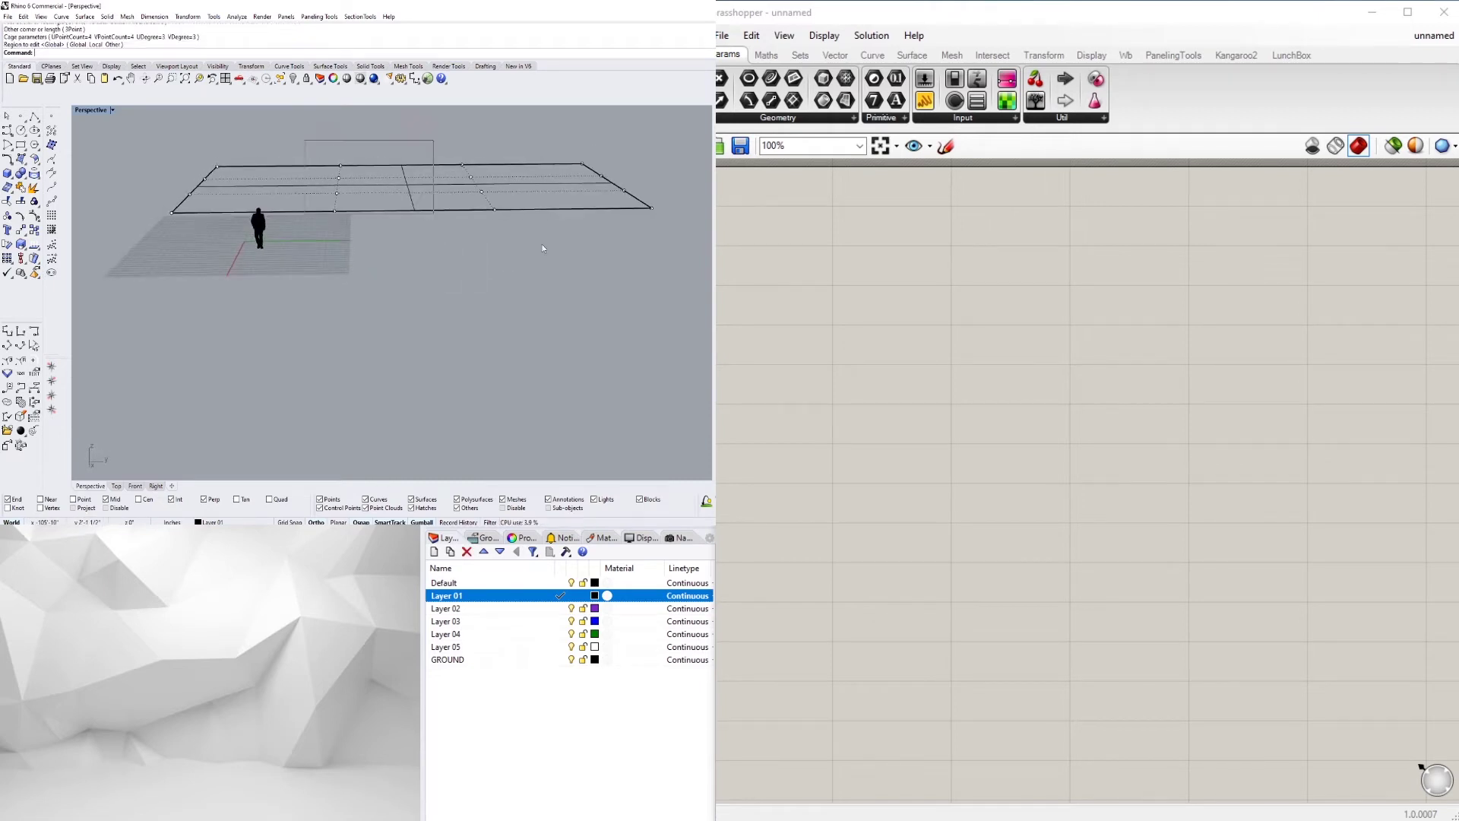
Delete the rectangular control cage from the plane surface.
drag(542, 248, 327, 155)
right_drag(377, 231, 384, 180)
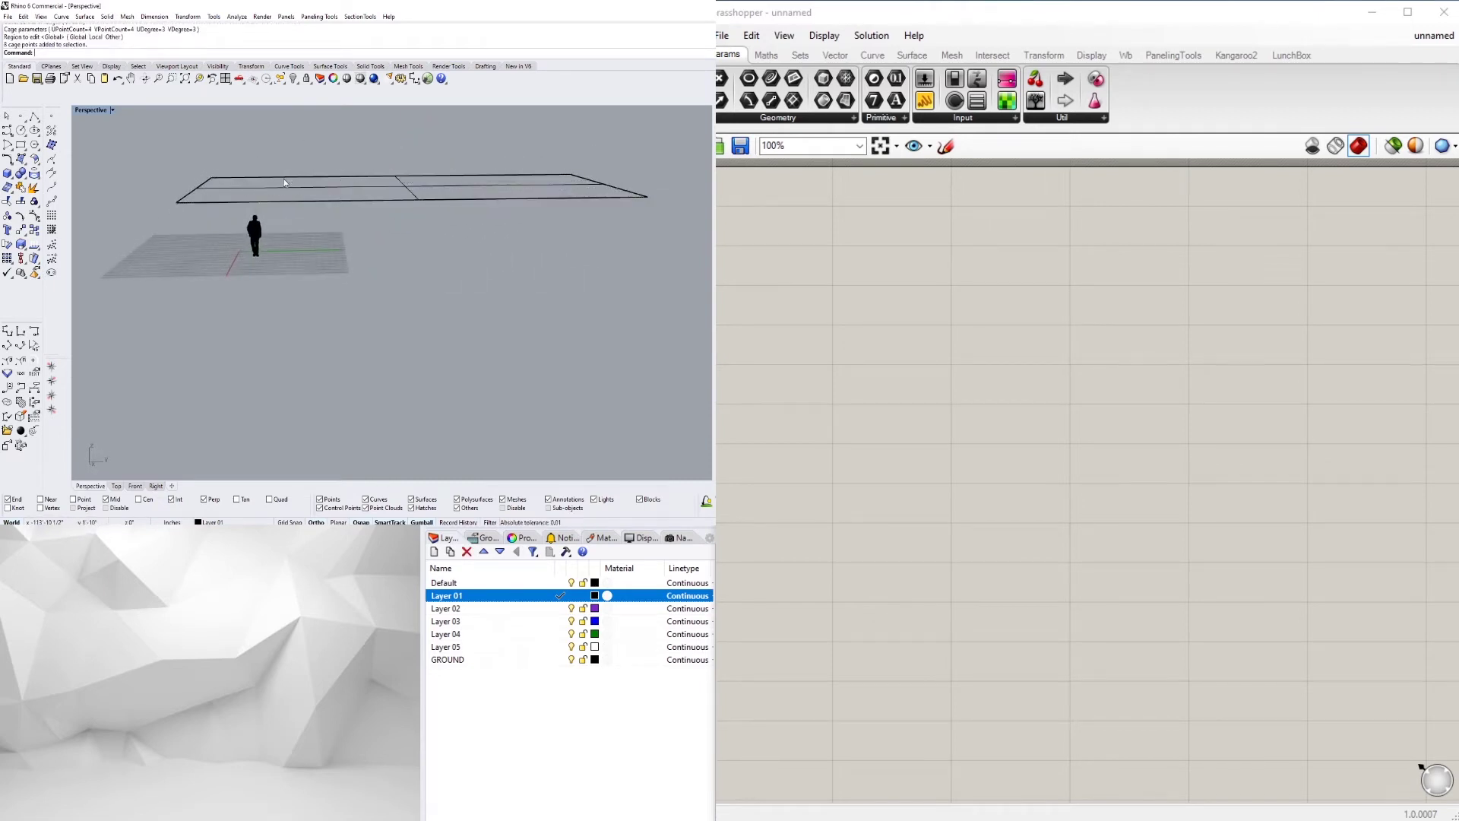
click(285, 179)
click(317, 207)
key(Delete)
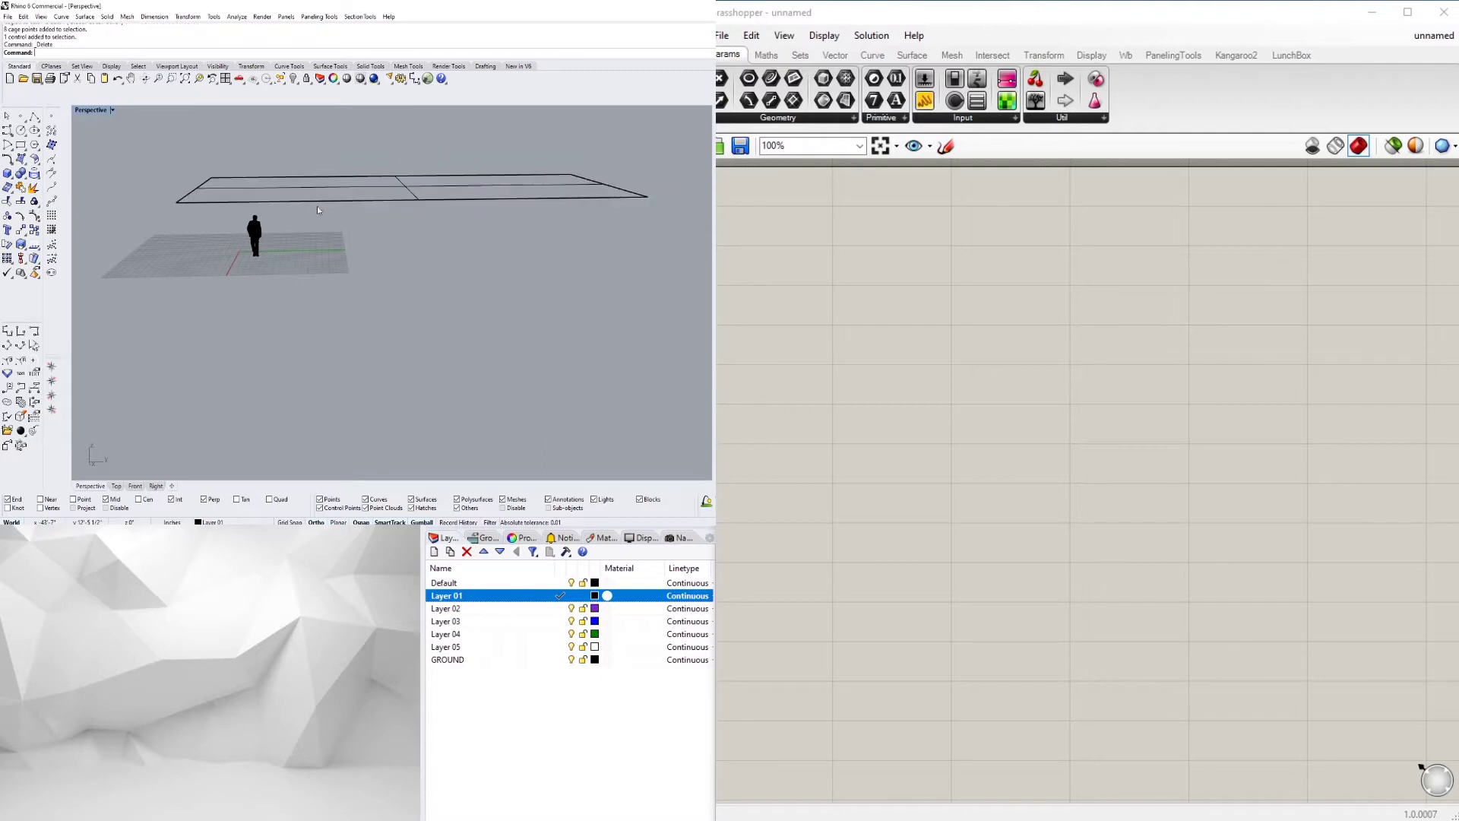
Apply CageEdit to the raised plane using a corner-to-corner rectangle, 4 × 5 points, degree 3 and the Global region.
click(316, 196)
text(CageEdit)
key(Return)
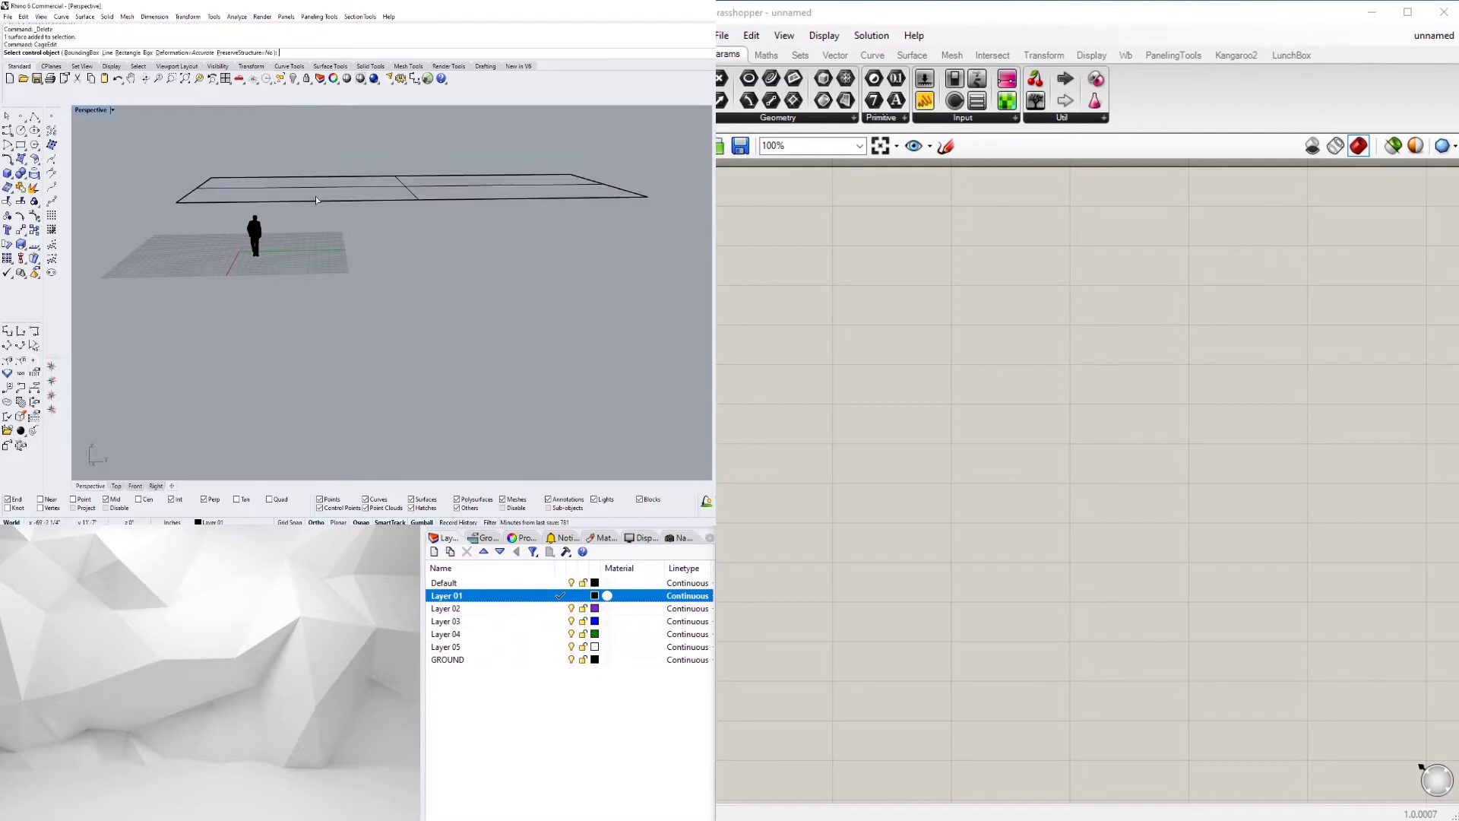
click(126, 52)
click(213, 177)
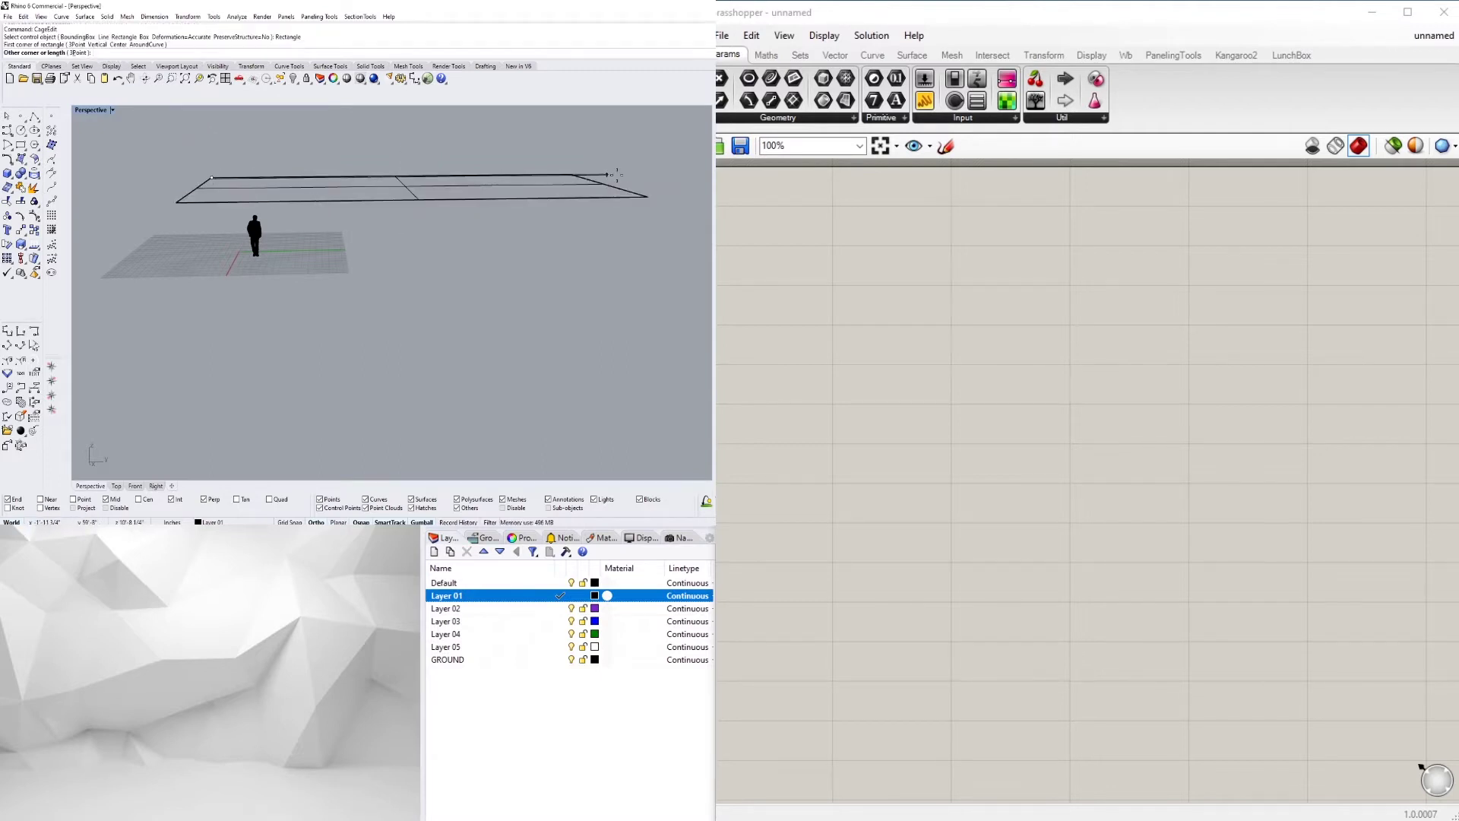
click(645, 197)
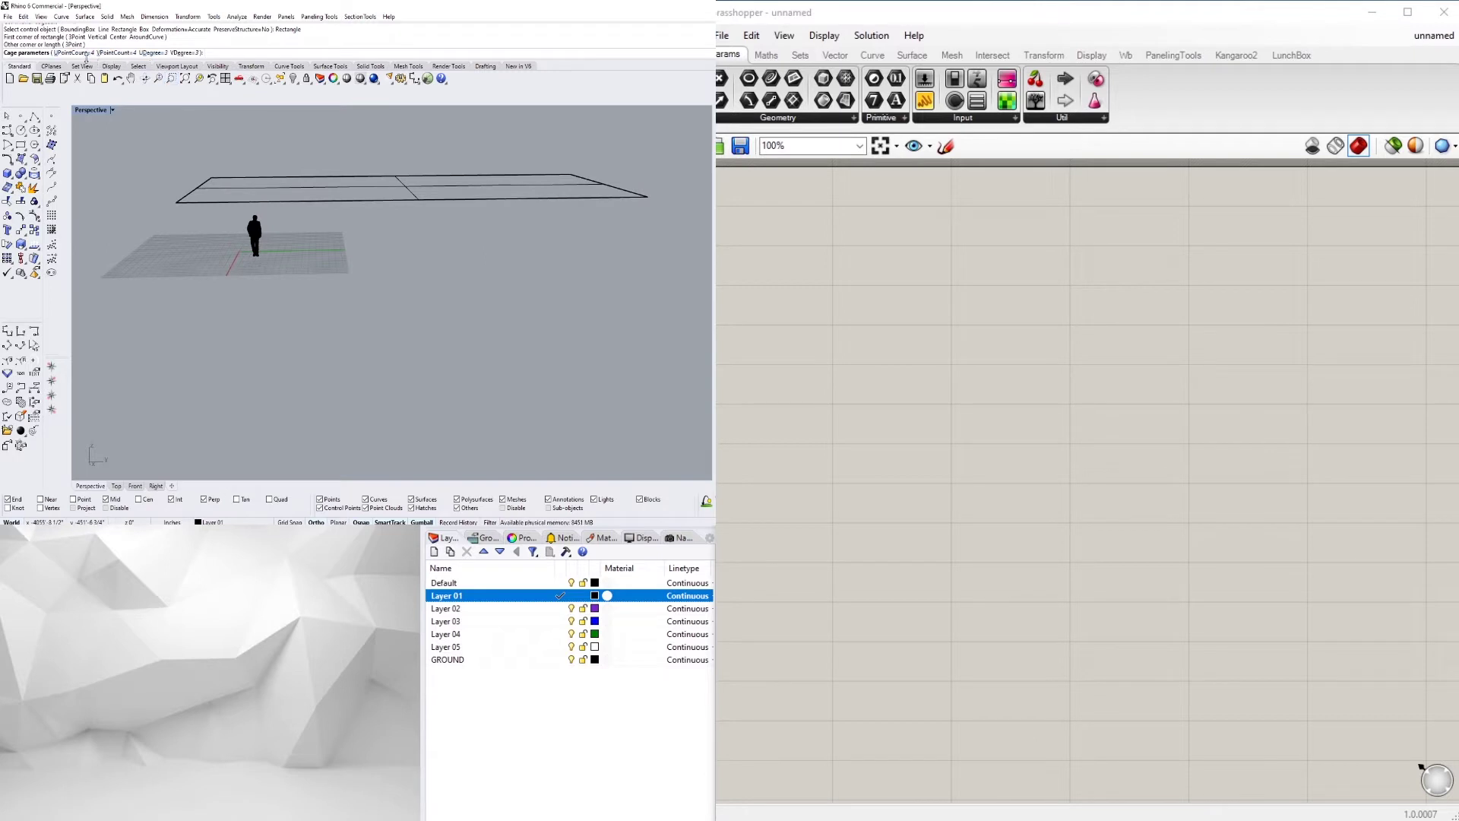
text(5)
key(Return)
key(Return)
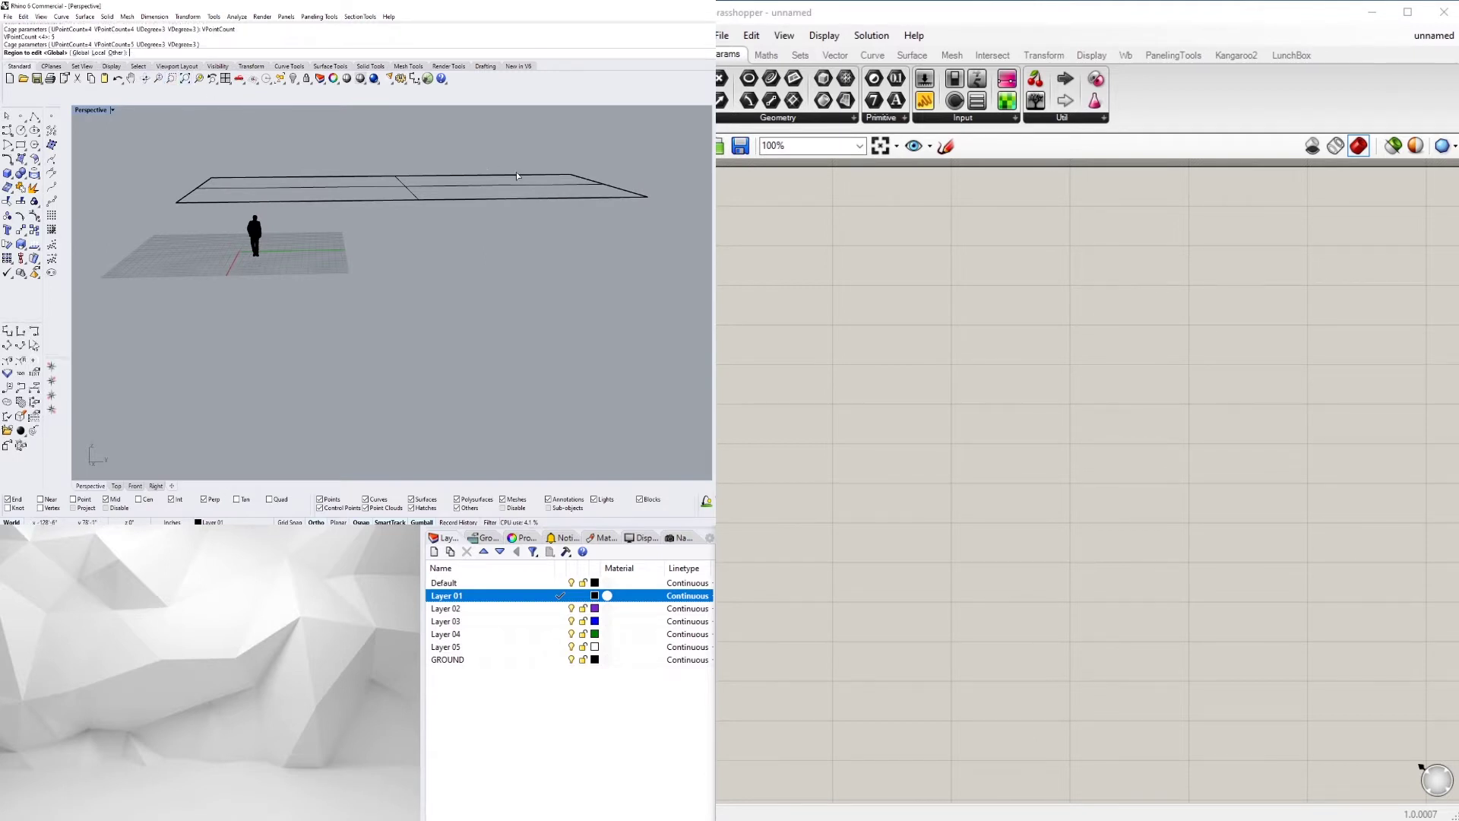
key(Return)
Raise the middle row of cage points vertically so the plane arches upward at its centre.
mouse_move(429, 175)
right_down()
mouse_move(439, 207)
mouse_move(410, 190)
right_up()
drag(385, 146, 434, 228)
right_drag(410, 232, 405, 160)
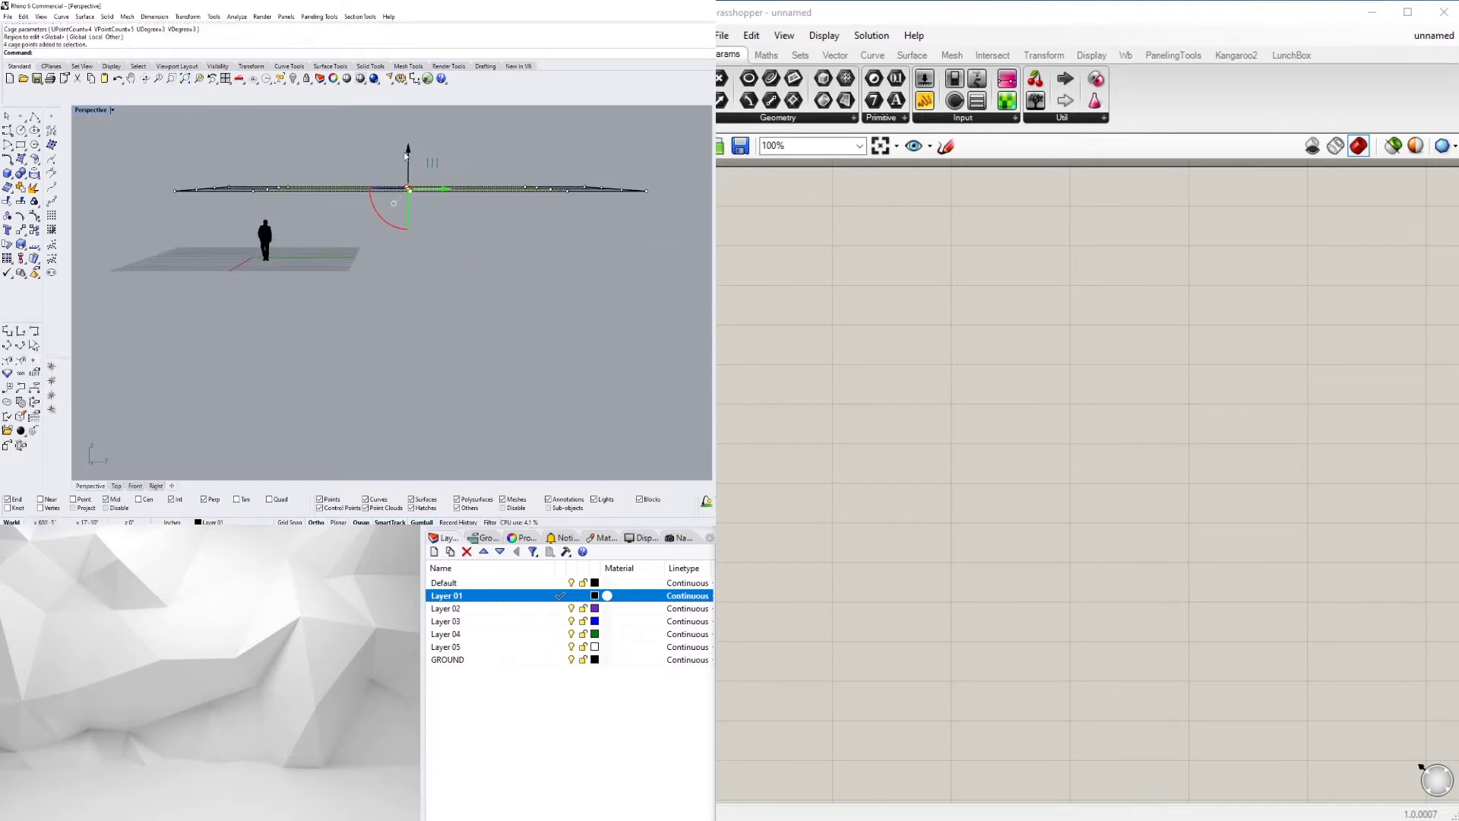
drag(405, 159, 405, 125)
right_drag(405, 125, 394, 216)
drag(394, 215, 391, 228)
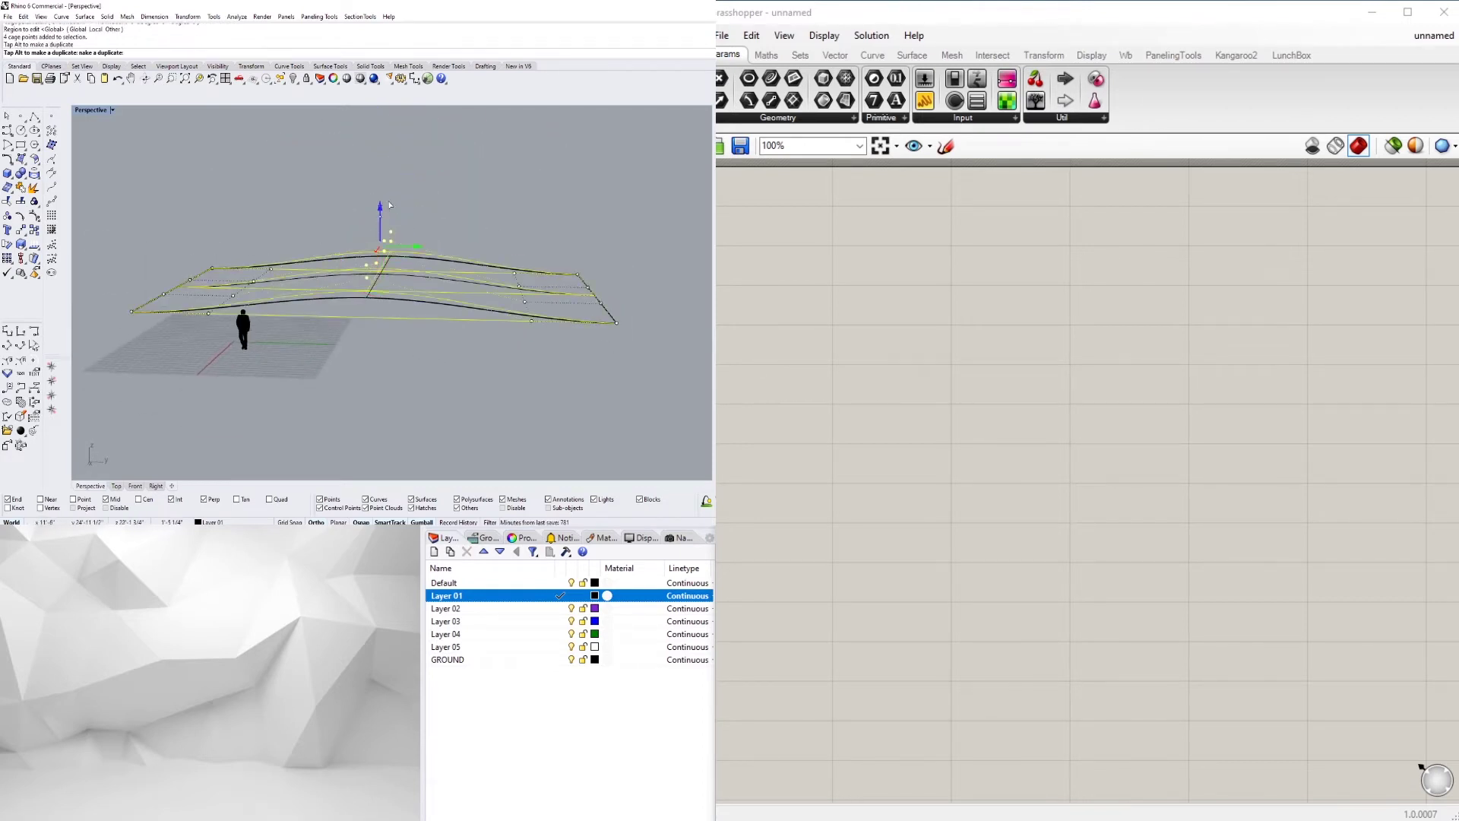
mouse_move(391, 228)
right_down()
mouse_move(262, 319)
mouse_move(426, 324)
mouse_move(391, 199)
right_up()
mouse_move(390, 198)
mouse_down()
mouse_move(389, 178)
mouse_move(386, 213)
mouse_up()
right_drag(349, 311, 351, 298)
Scale the cage point rows on both sides of the peak inward along the green axis to tighten the wave.
click(296, 263)
drag(429, 293, 582, 312)
right_drag(532, 306, 479, 327)
click(150, 278)
right_drag(150, 278, 187, 263)
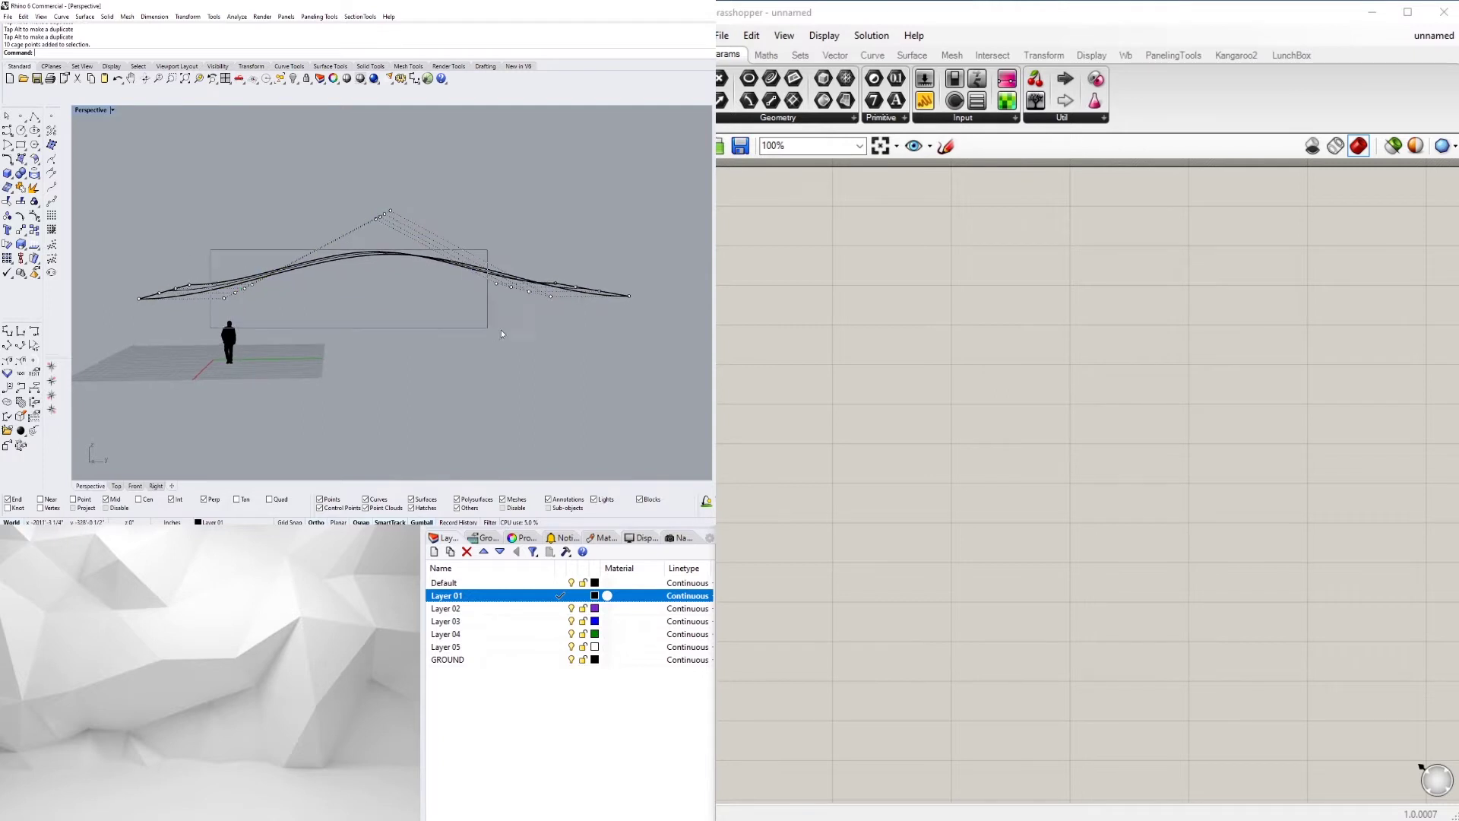
drag(500, 330, 553, 330)
right_drag(228, 304, 187, 301)
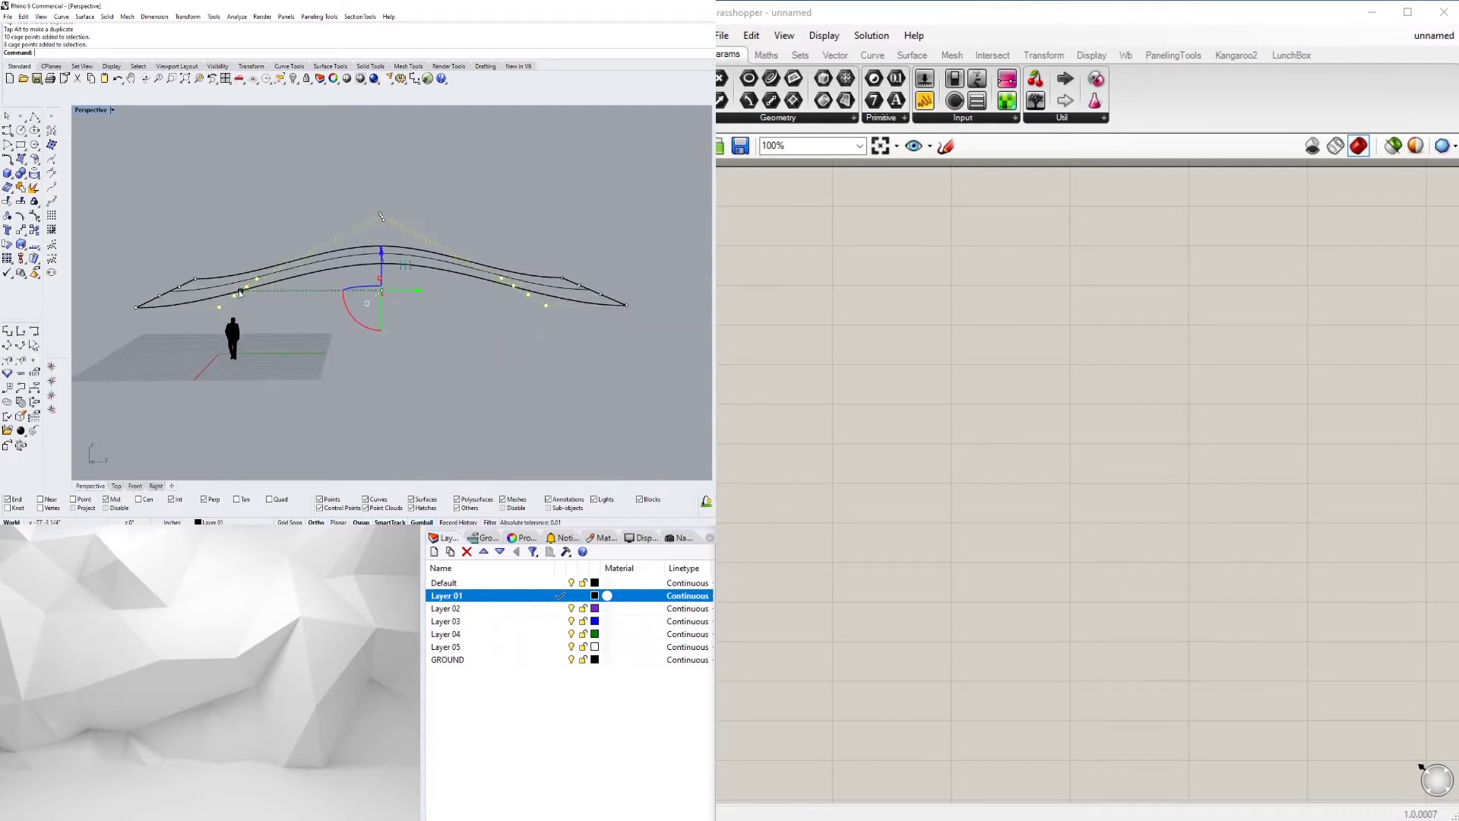
drag(240, 292, 260, 292)
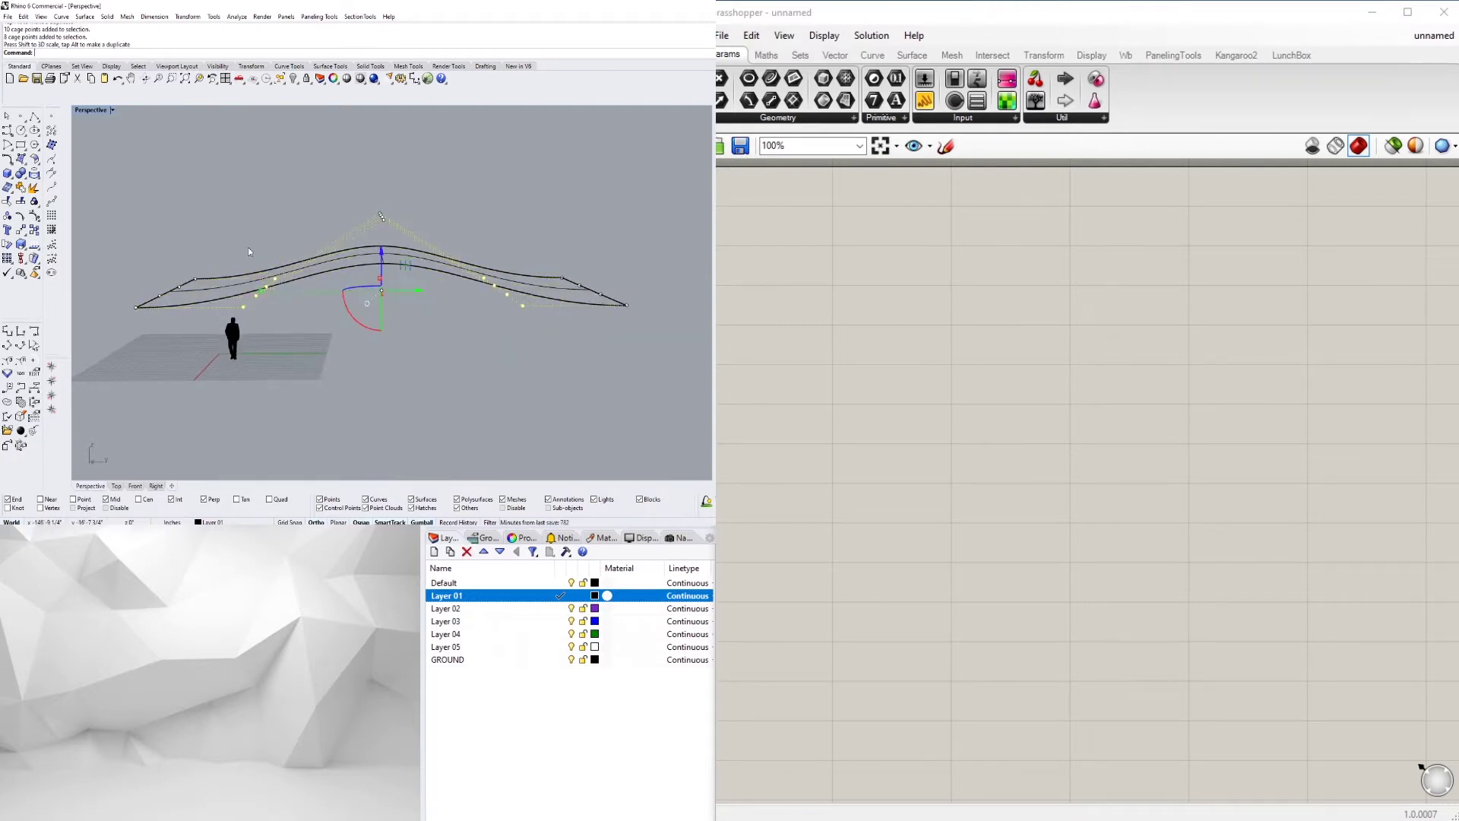
Move the wavy surface together with its control cage straight up, higher above the figure.
mouse_move(316, 263)
right_down()
mouse_move(291, 300)
mouse_move(290, 259)
right_up()
right_click(304, 266)
click(446, 323)
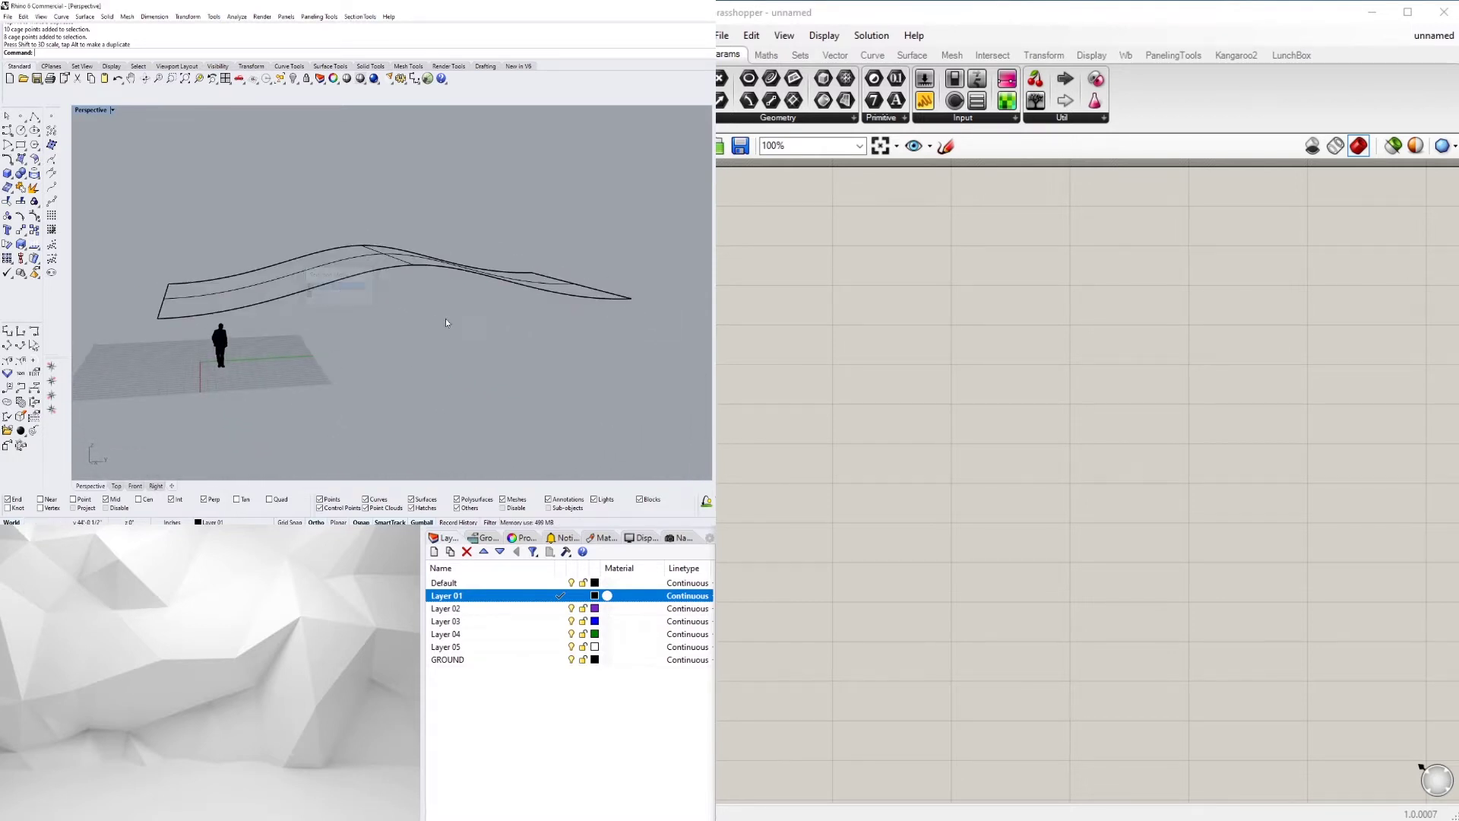
drag(439, 294, 385, 174)
click(385, 298)
right_drag(384, 298, 515, 228)
right_drag(514, 282, 515, 282)
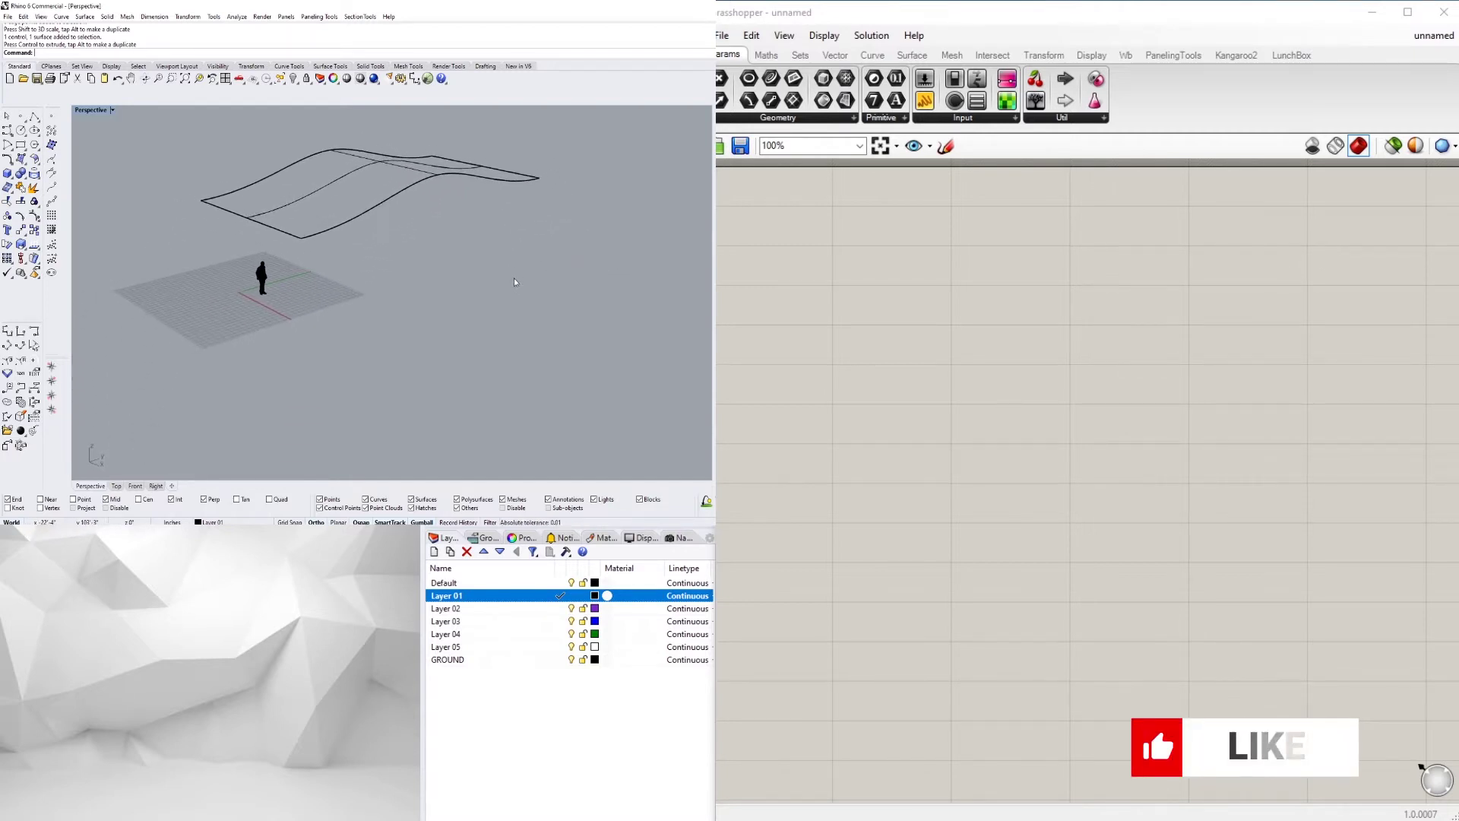
Add a Surface parameter in Grasshopper and reference the wavy Rhino surface in it with Set one Surface.
double_click(915, 365)
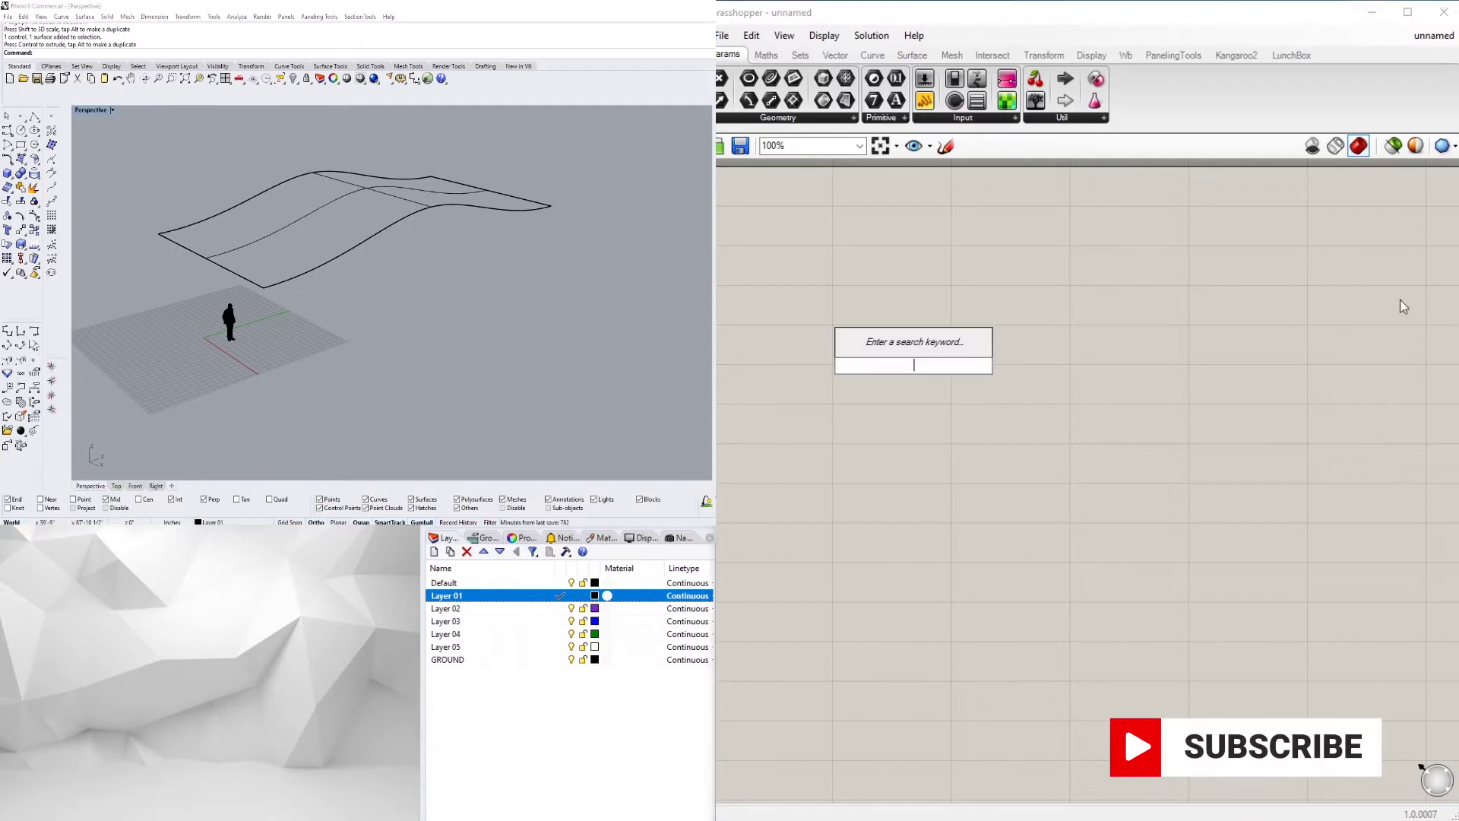
text(sur)
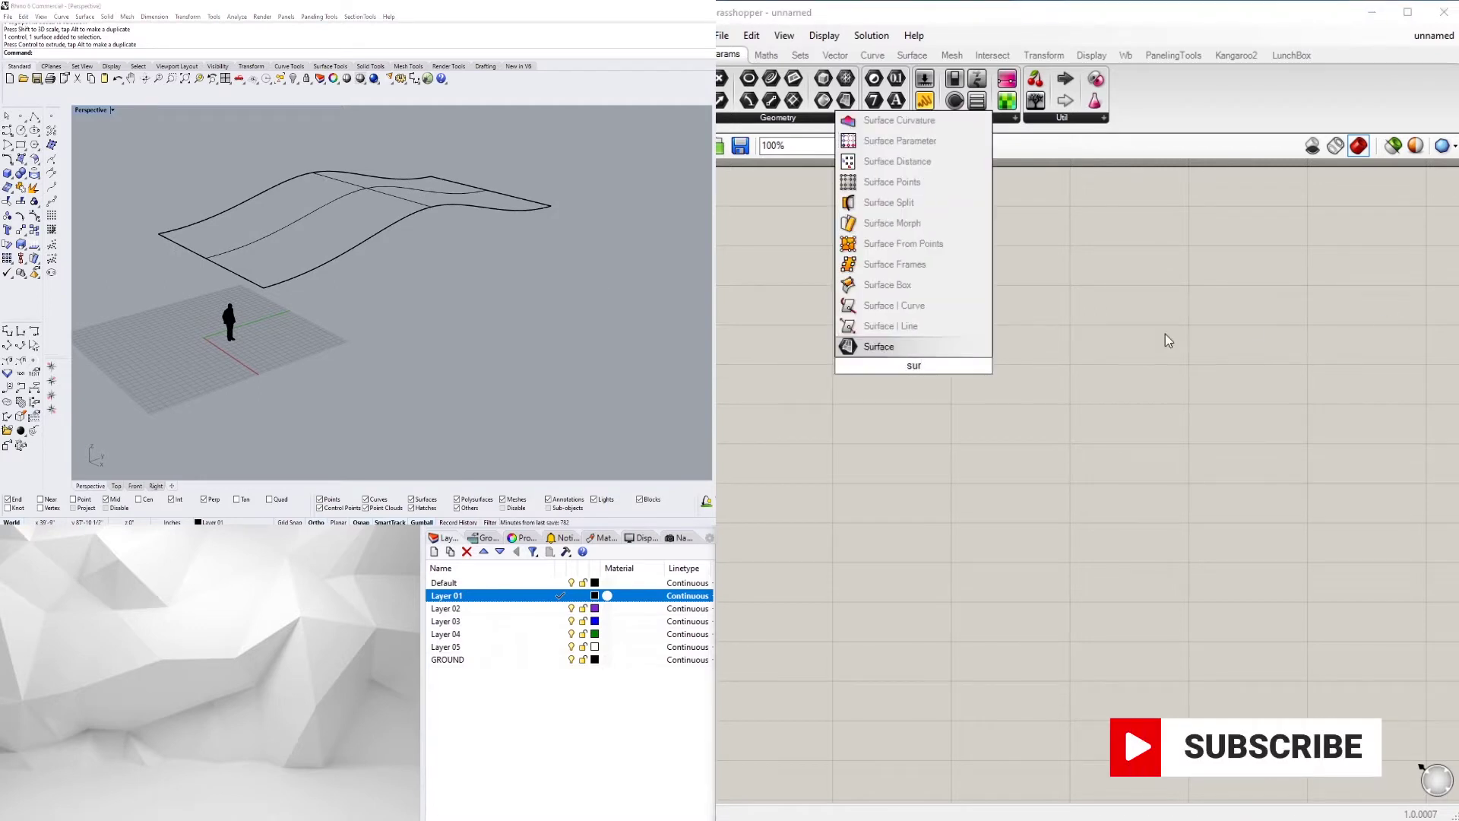
click(904, 347)
click(430, 224)
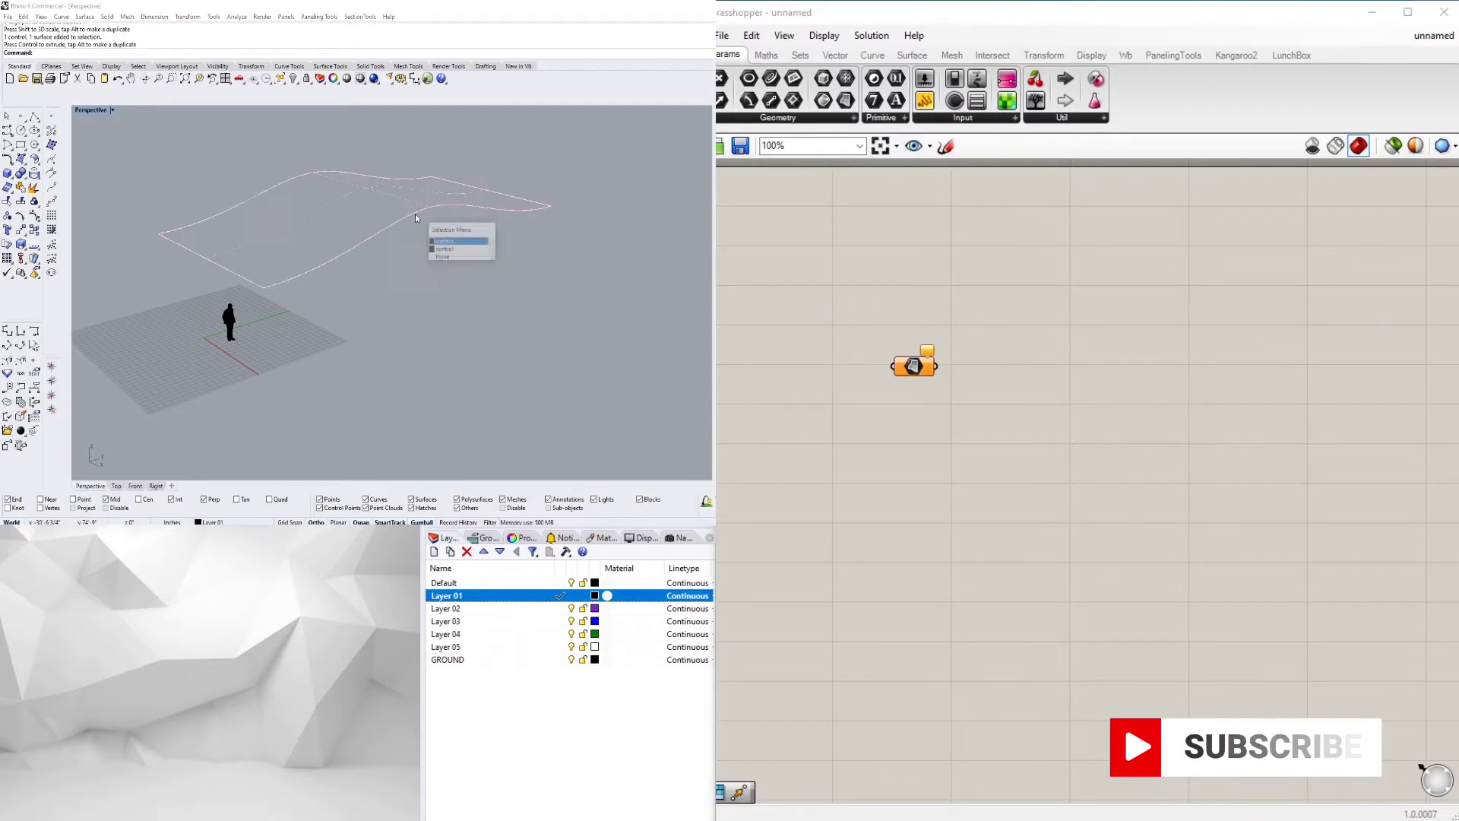
click(447, 241)
right_click(923, 368)
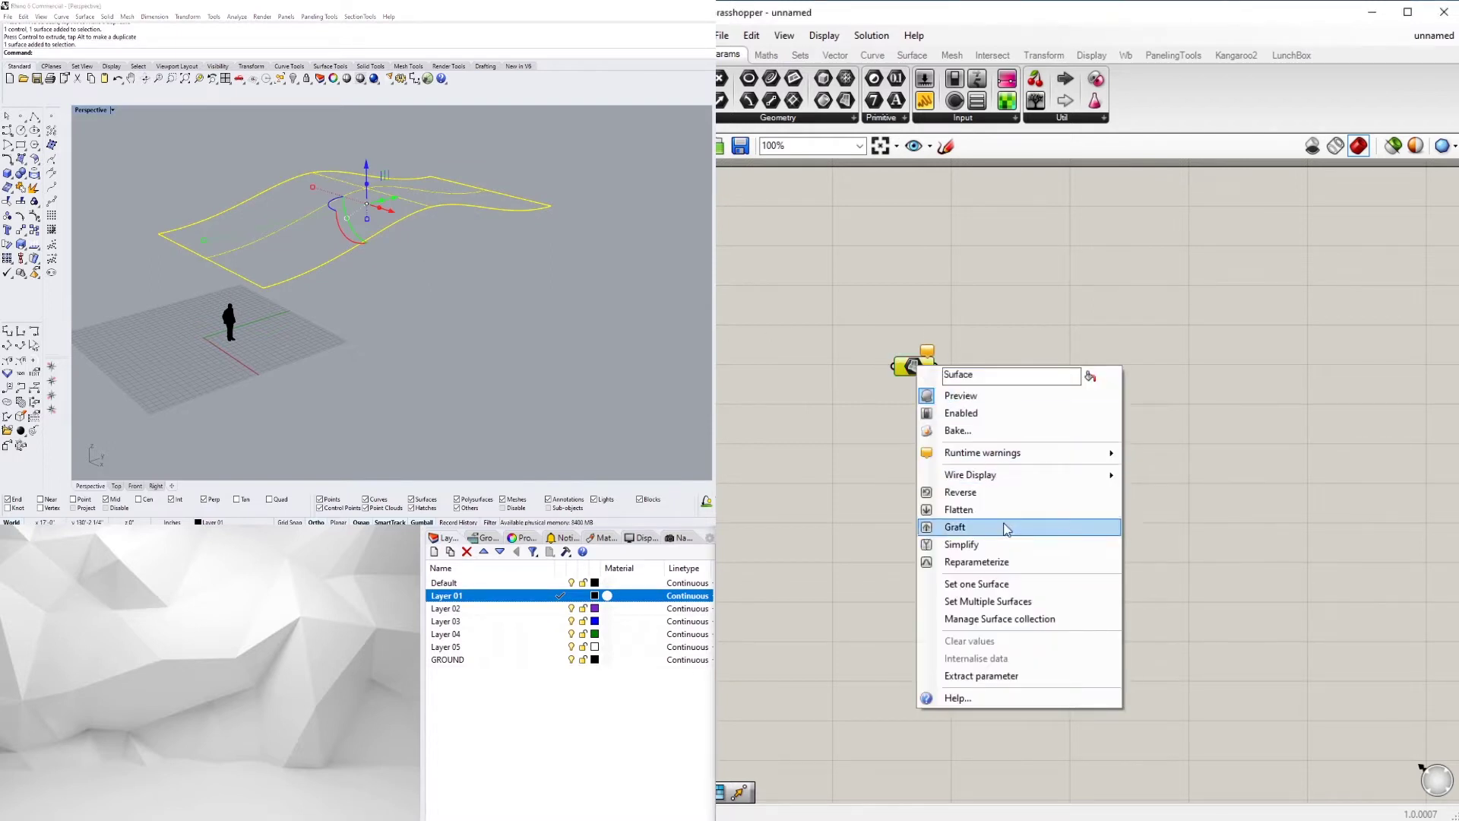
click(1004, 584)
click(1008, 385)
right_drag(395, 251, 643, 240)
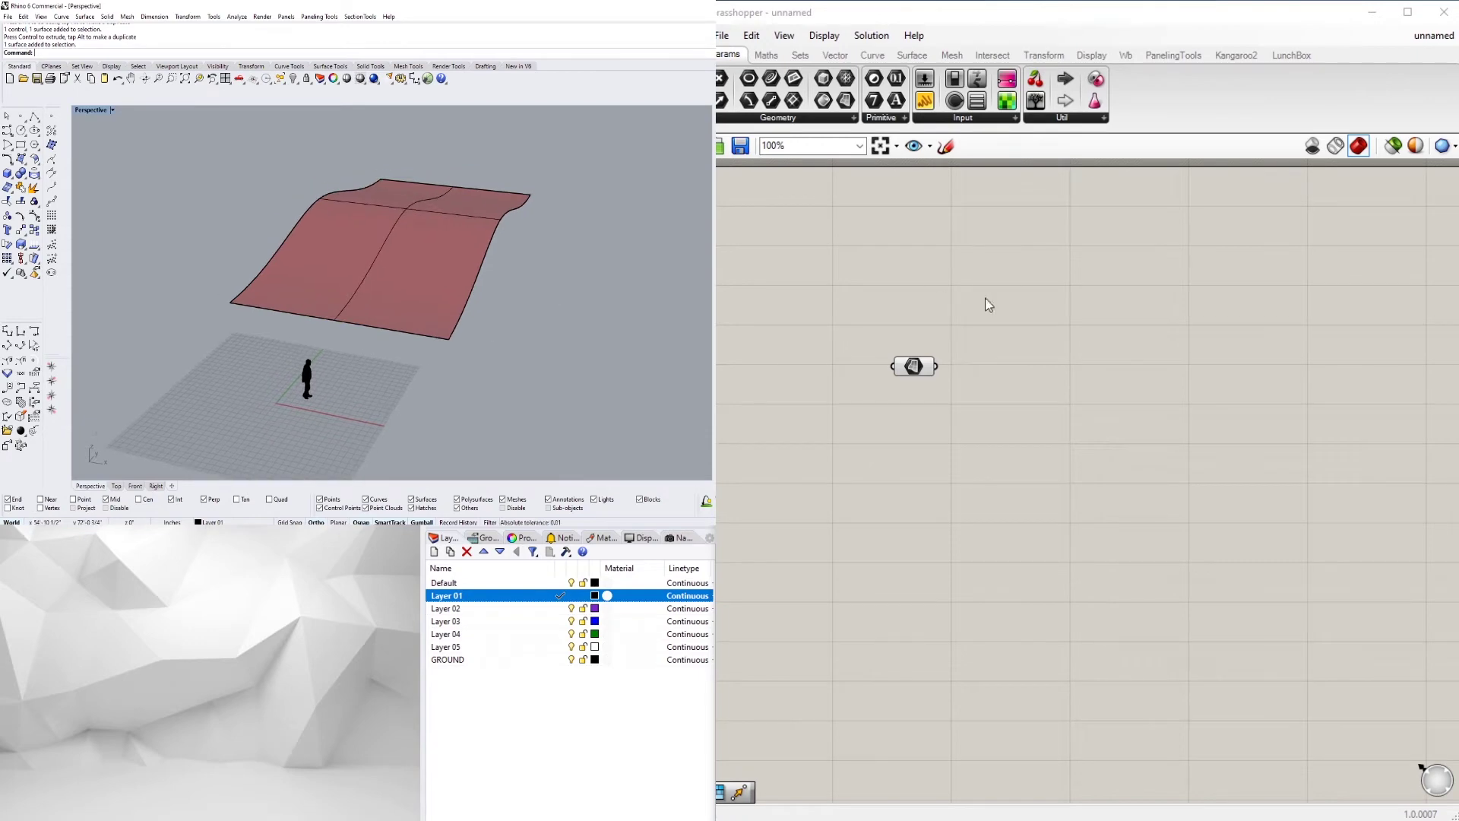
Hide the original wavy surface and its control cage in Rhino, keeping the Grasshopper preview.
click(914, 366)
right_drag(544, 237, 466, 262)
drag(367, 166, 368, 166)
key(ctrl+h)
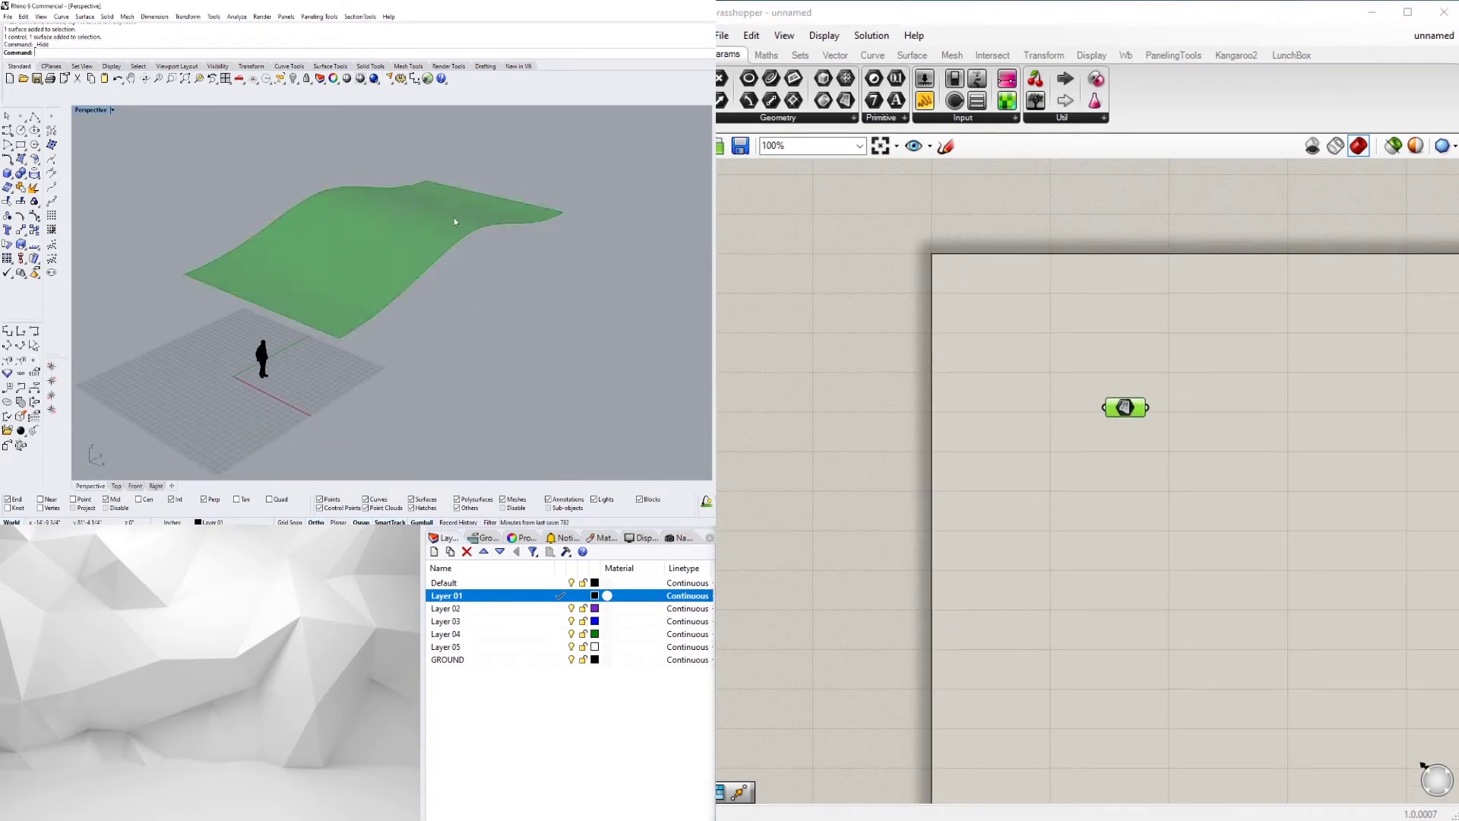
right_drag(456, 222, 422, 203)
Reposition the Surface parameter near the canvas corner and feed it into a new Box parameter placed beside it.
click(1057, 407)
scroll(1060, 413, up, 1)
drag(1134, 407, 1036, 296)
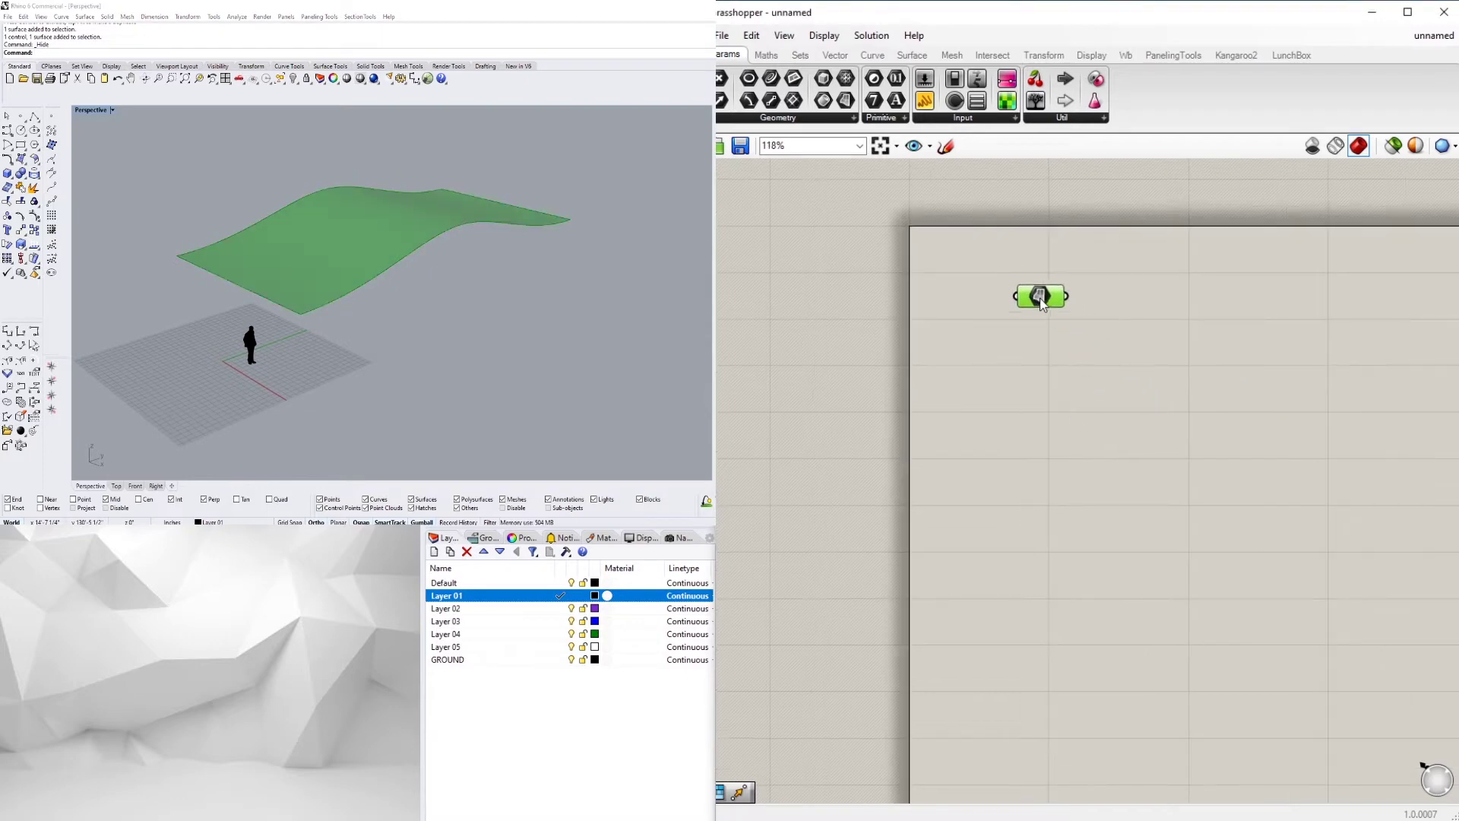
click(1251, 307)
double_click(1155, 311)
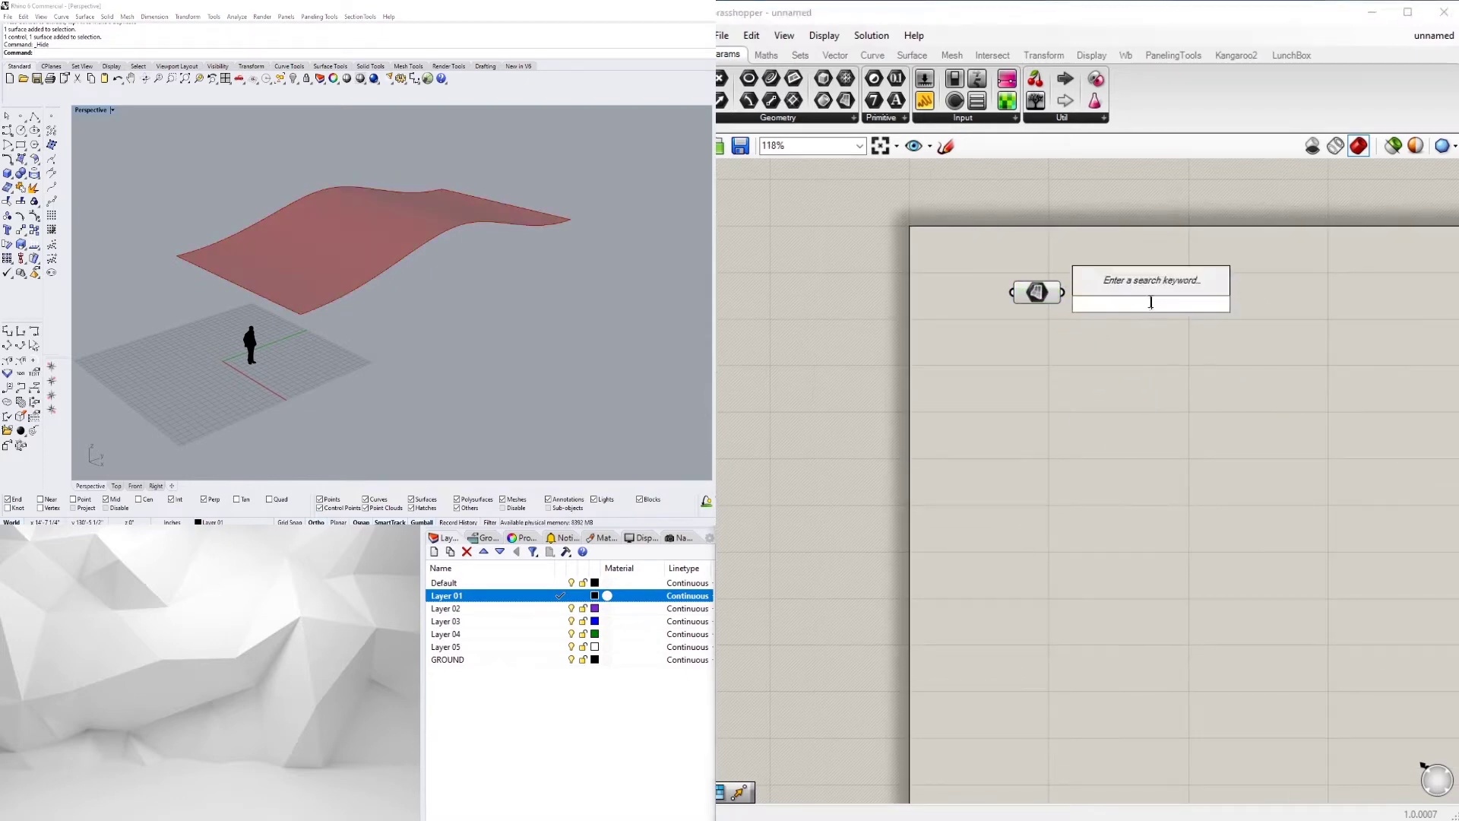
text(box)
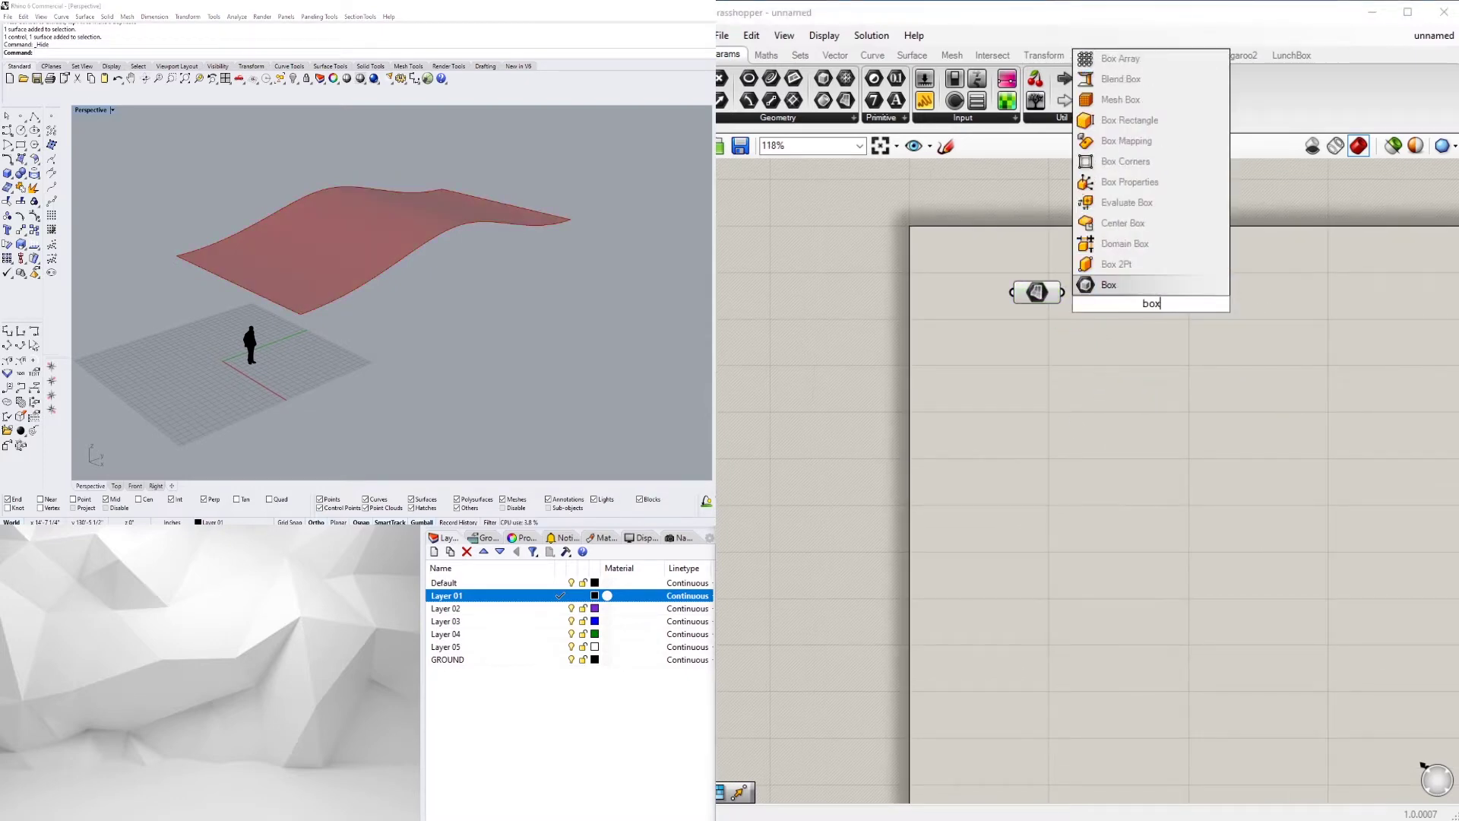
click(1129, 287)
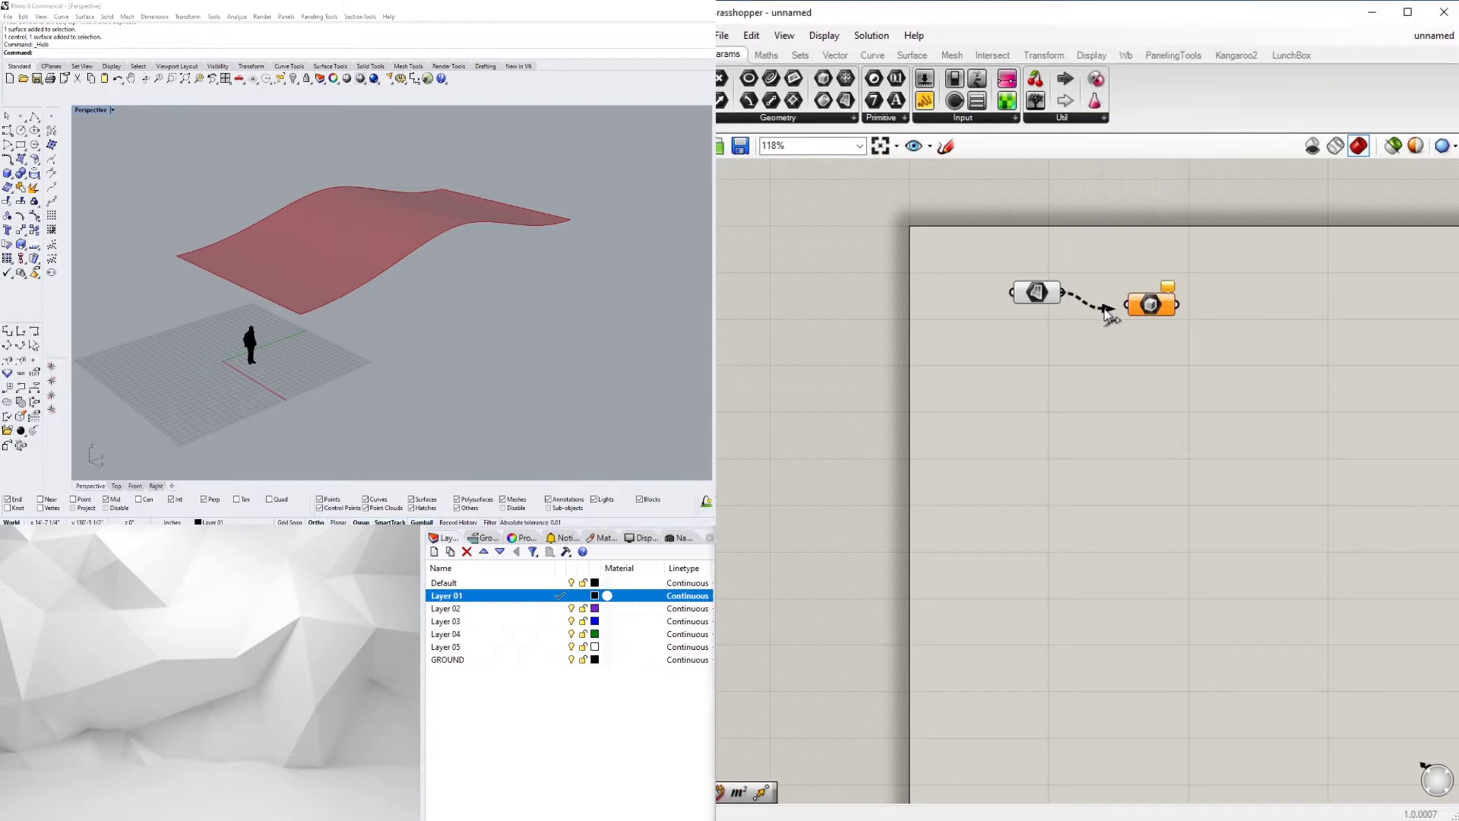
drag(1130, 310, 1128, 305)
drag(1152, 306, 1155, 289)
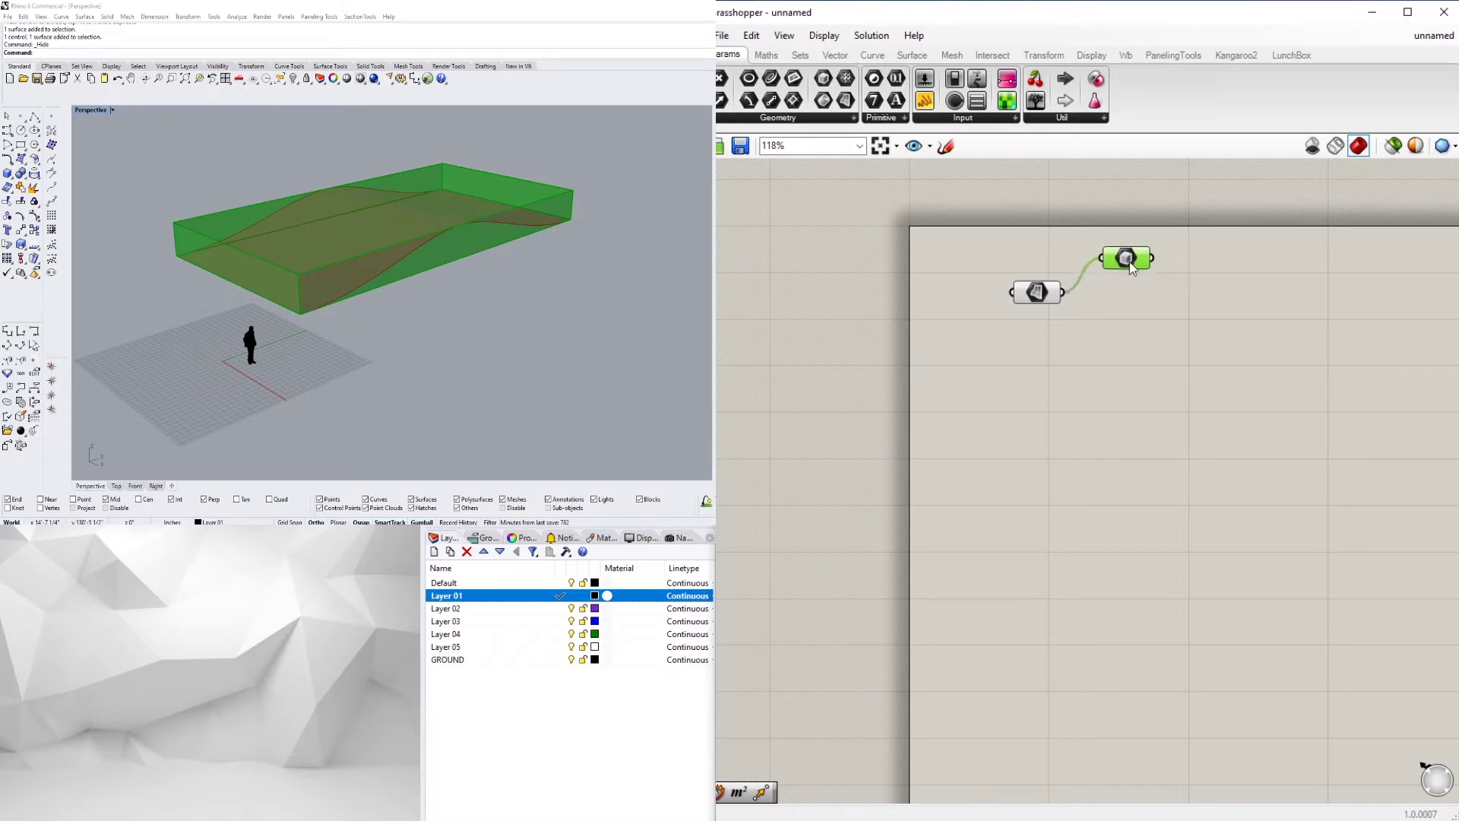
Add a Contour component for shapes and connect the Surface parameter to its Shape input.
click(1190, 289)
double_click(1190, 288)
text(cont)
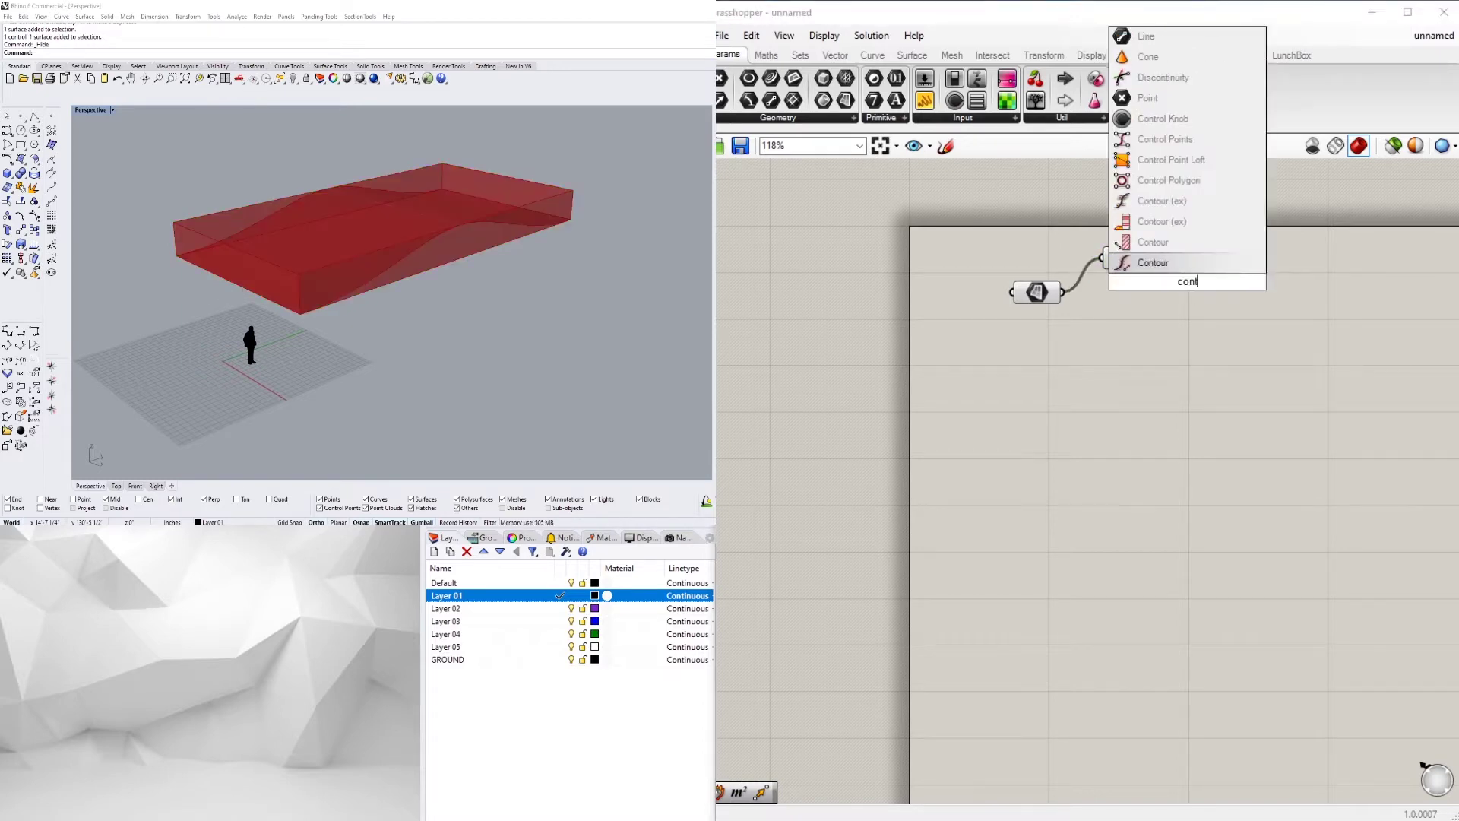
click(1198, 243)
drag(1143, 294, 1239, 304)
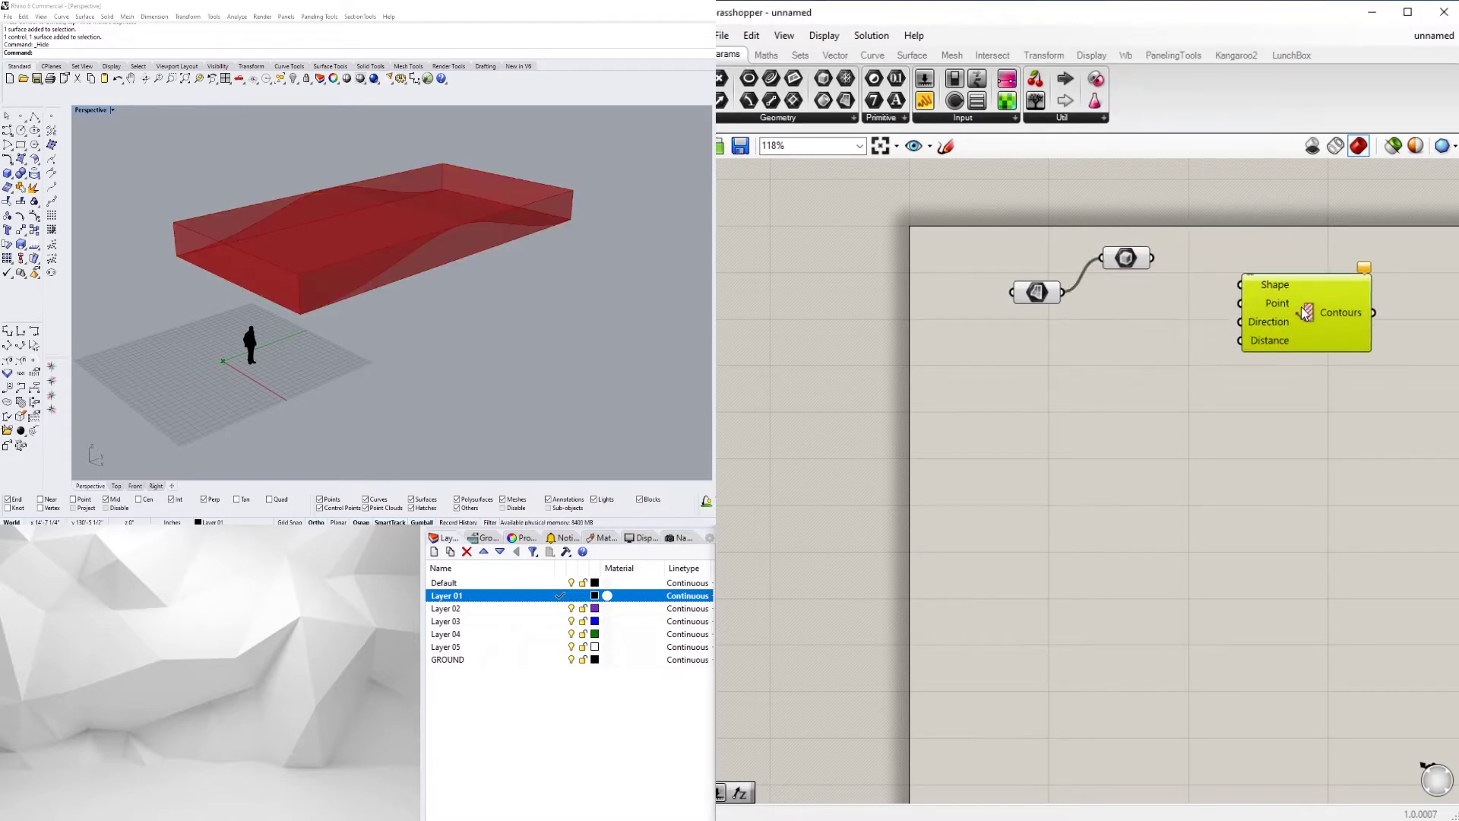
scroll(1208, 308, up, 2)
click(976, 295)
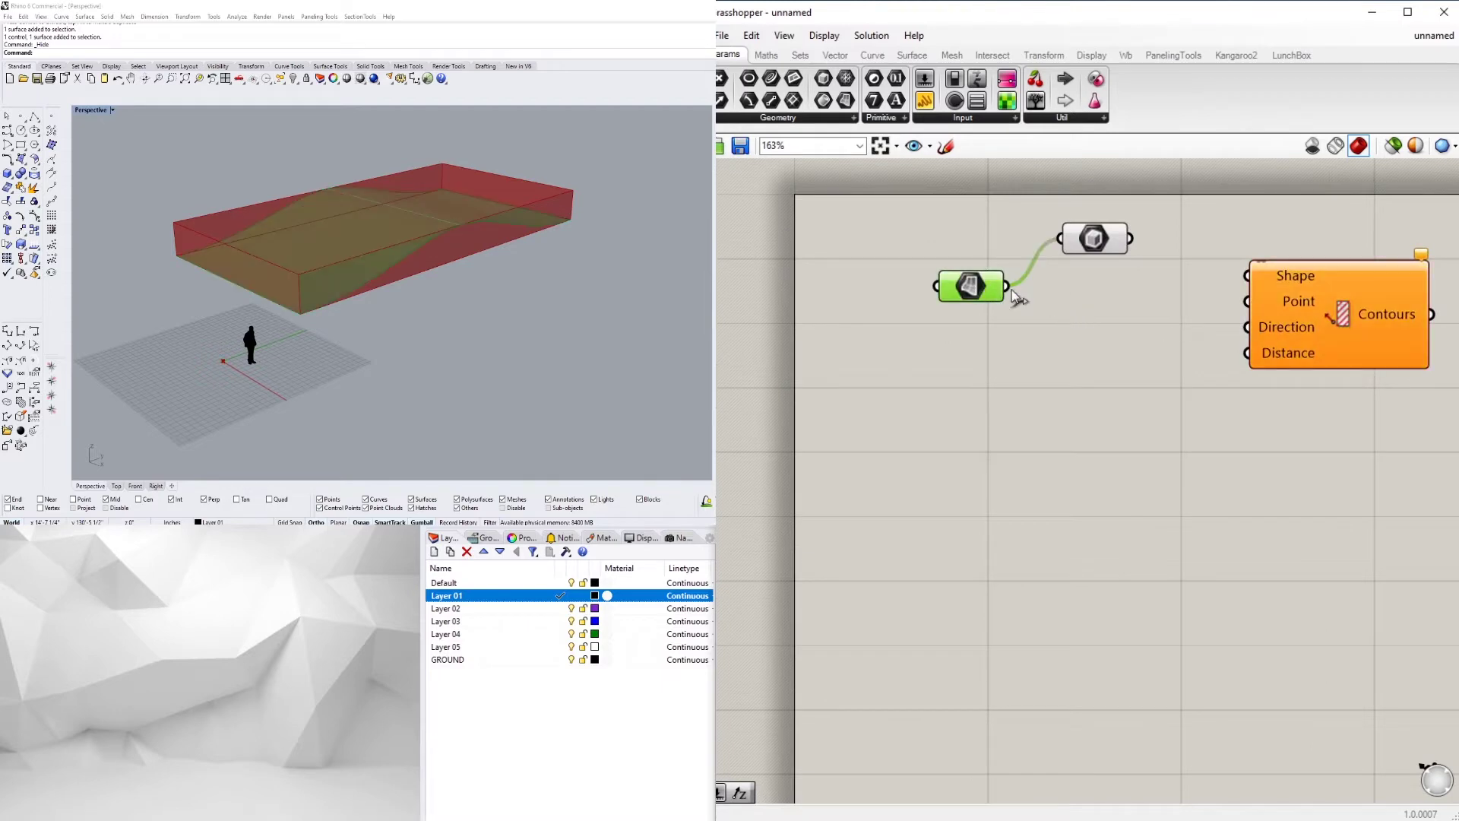
drag(1263, 269, 1327, 268)
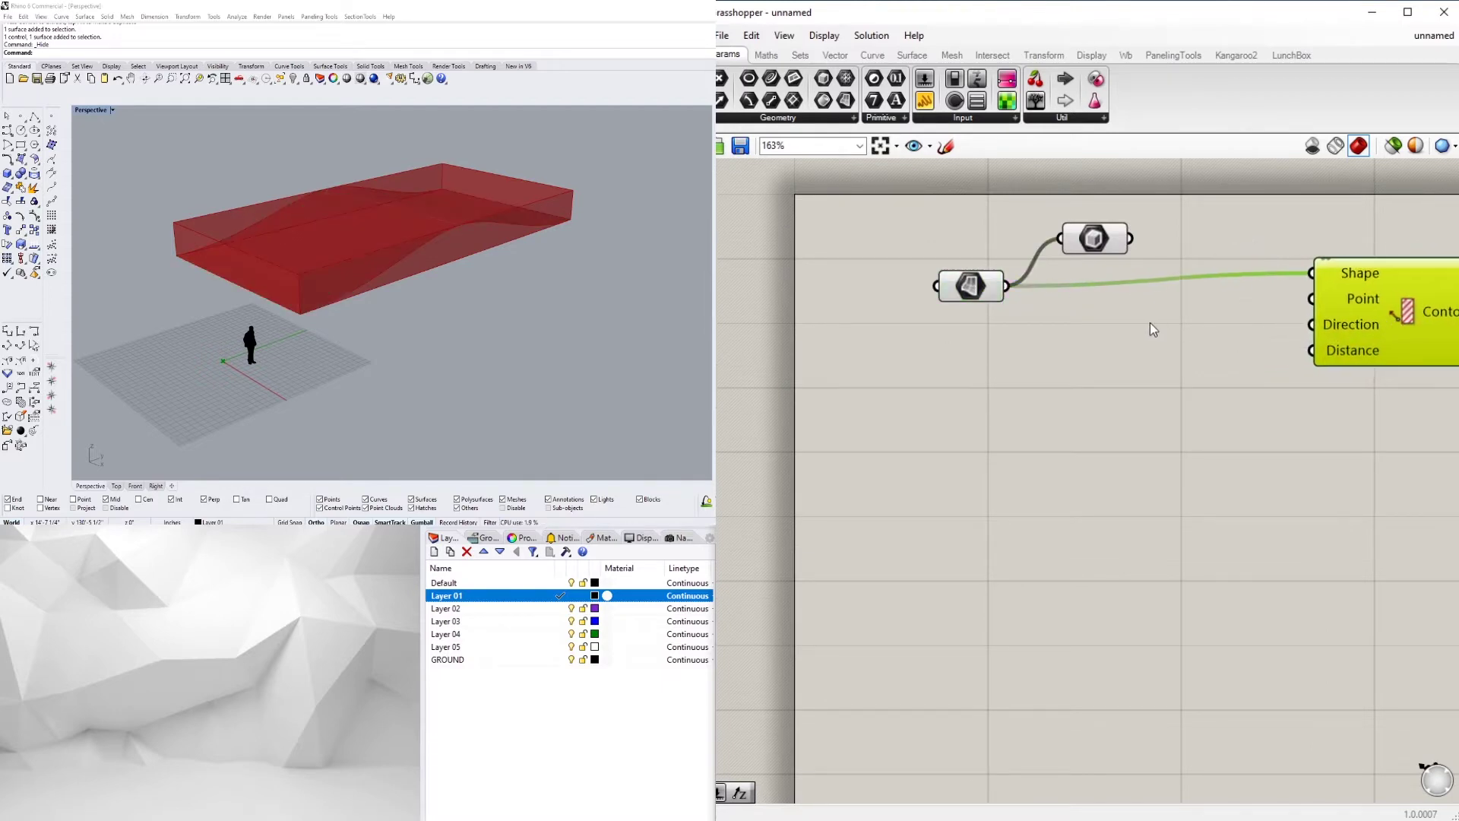
Add an Area component beside the Box parameter and connect the box to its Geometry input.
double_click(1149, 321)
text(area)
key(Return)
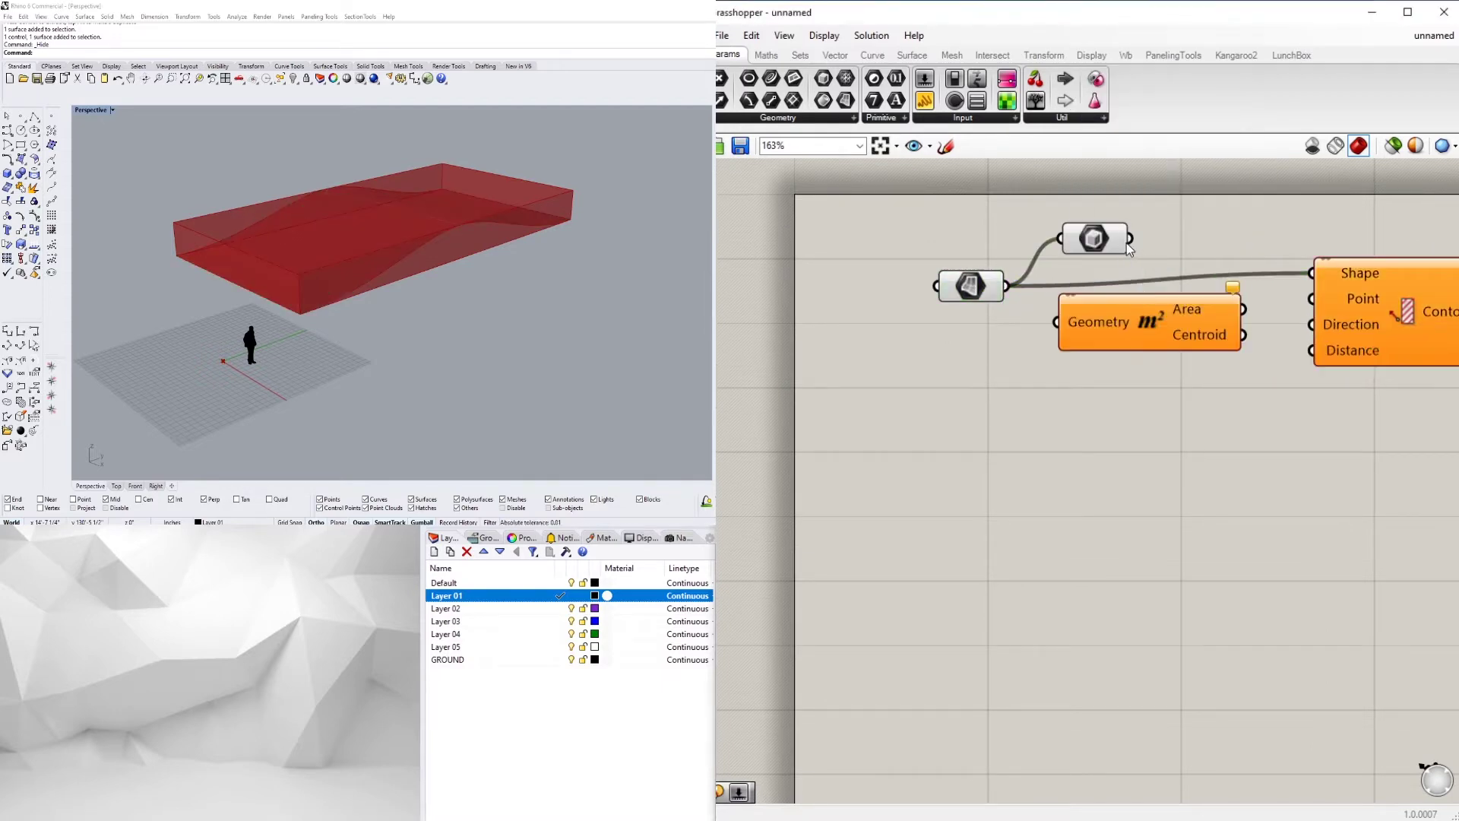
drag(1077, 306, 1073, 321)
right_drag(1162, 317, 1091, 340)
drag(1092, 341, 1178, 256)
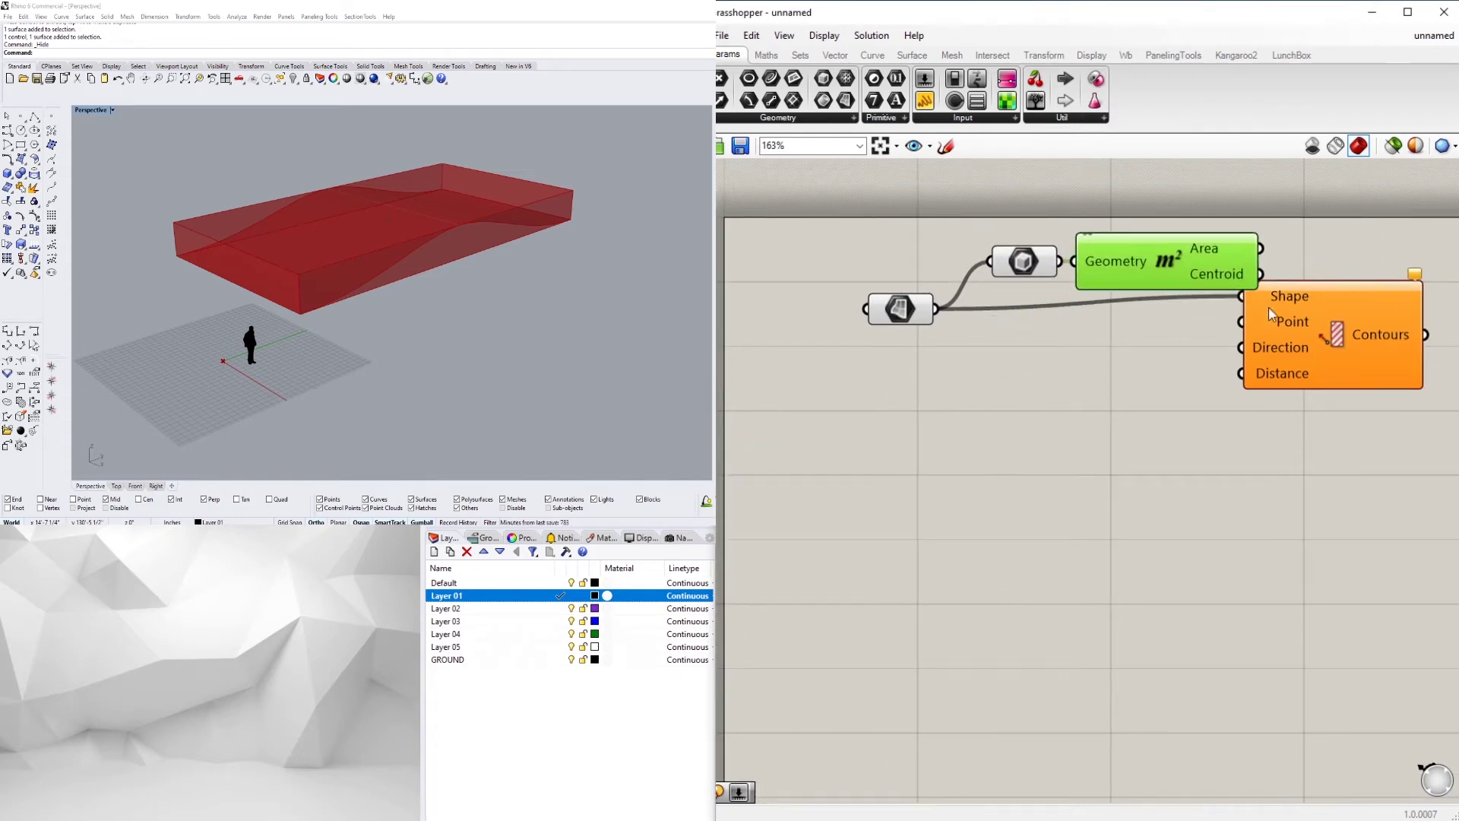
Space out the Box, Area and Contour components and connect the Area Centroid to the Contour Point input.
drag(1338, 335, 1399, 349)
drag(1169, 167, 1038, 258)
drag(1147, 263, 1134, 266)
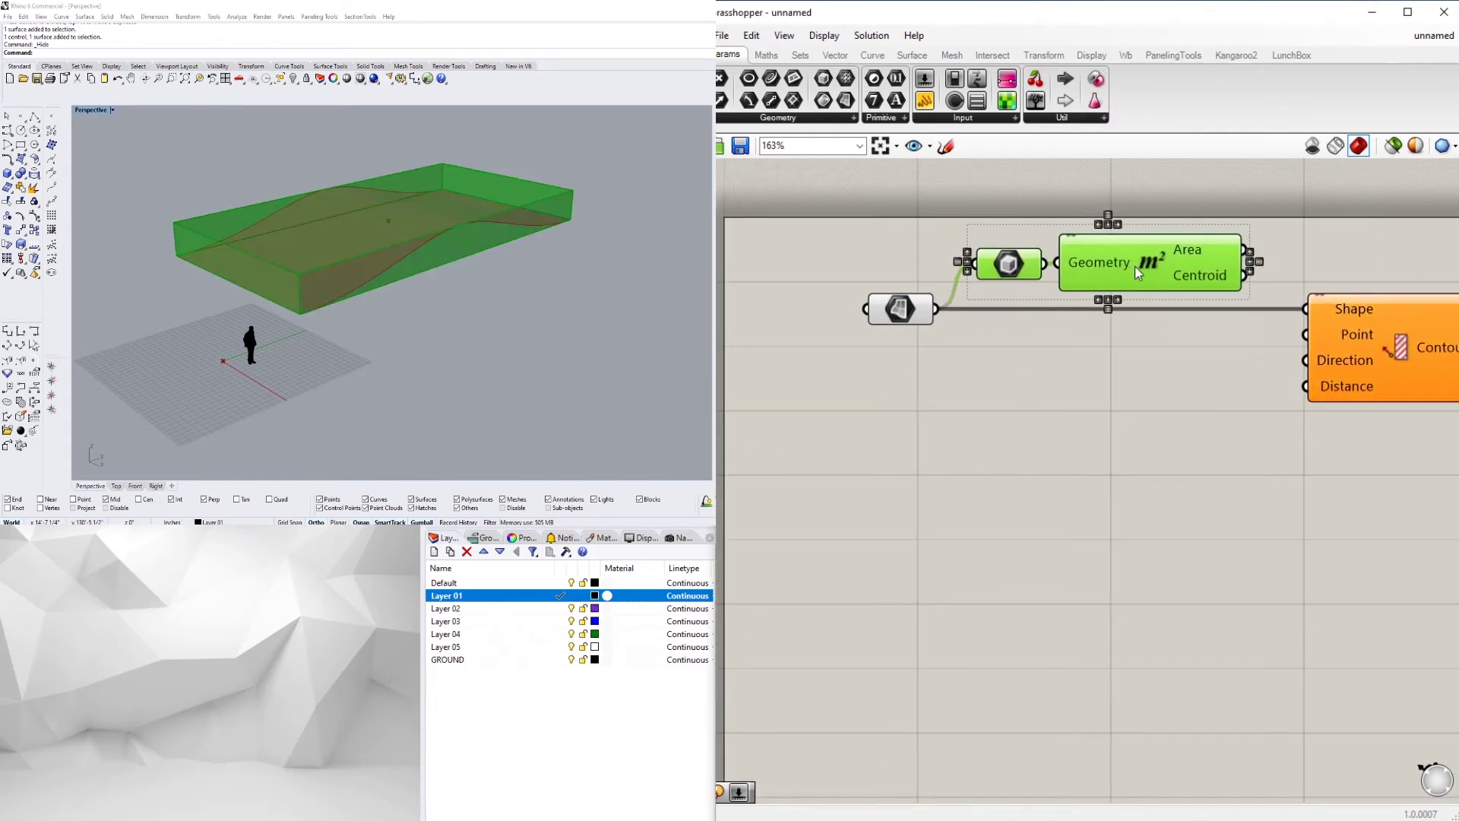
click(1205, 171)
right_drag(1297, 253, 1132, 272)
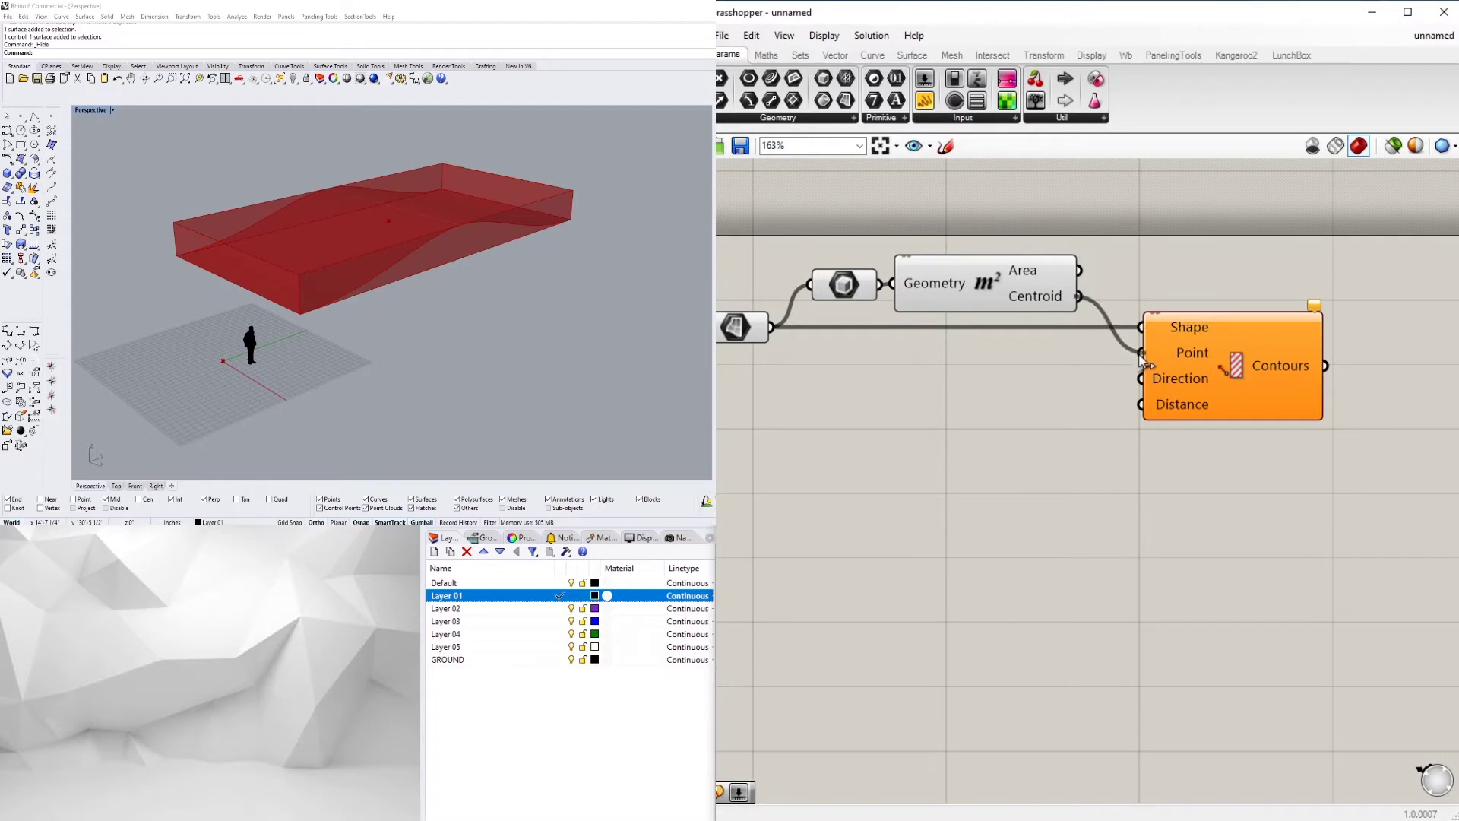
drag(1210, 376, 1233, 376)
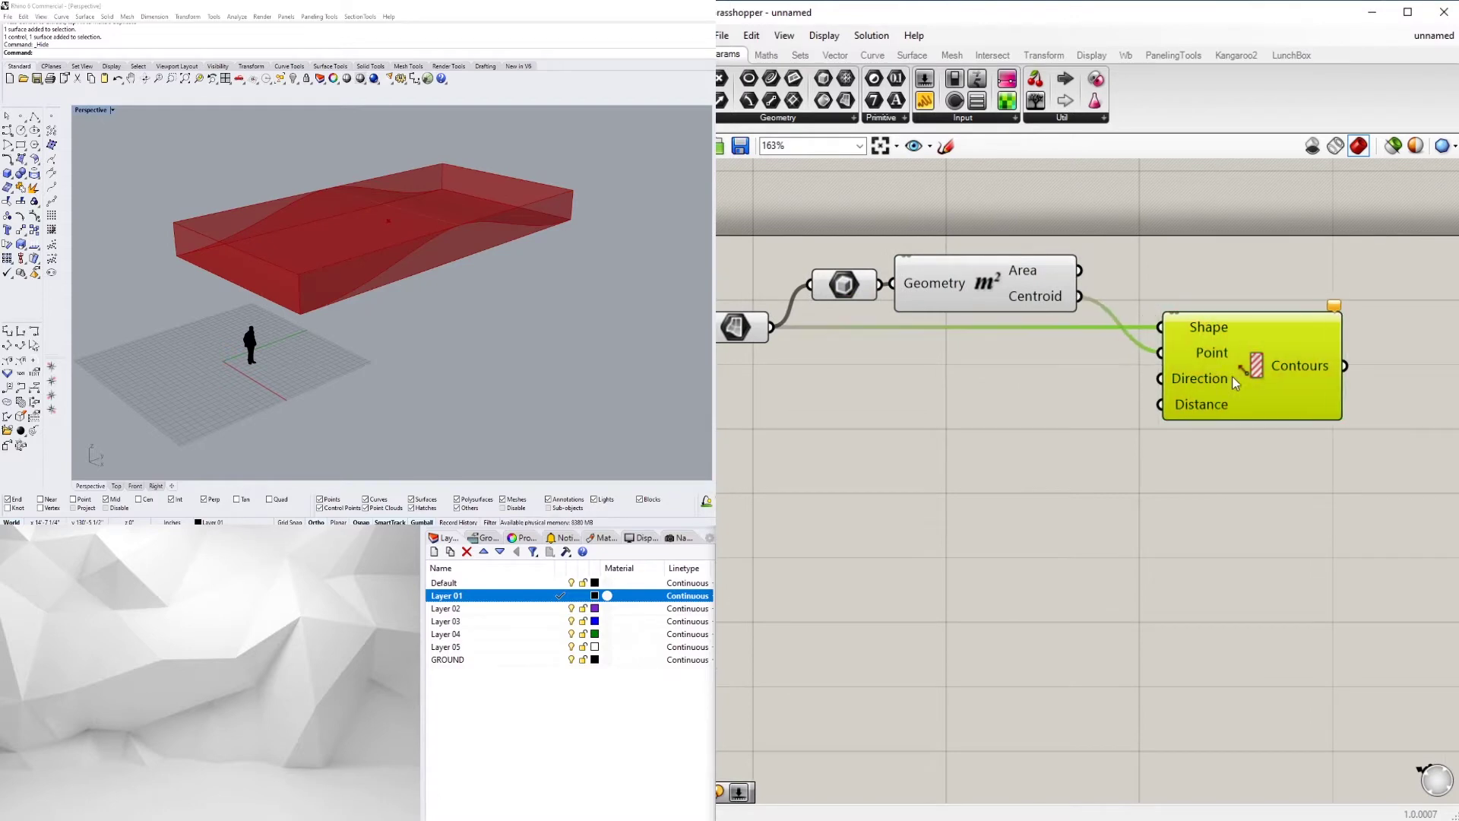
Add a Number Slider set to 12, connect it to the Contour Distance input and inspect the contours on the surface.
double_click(942, 483)
text(number slider)
key(Return)
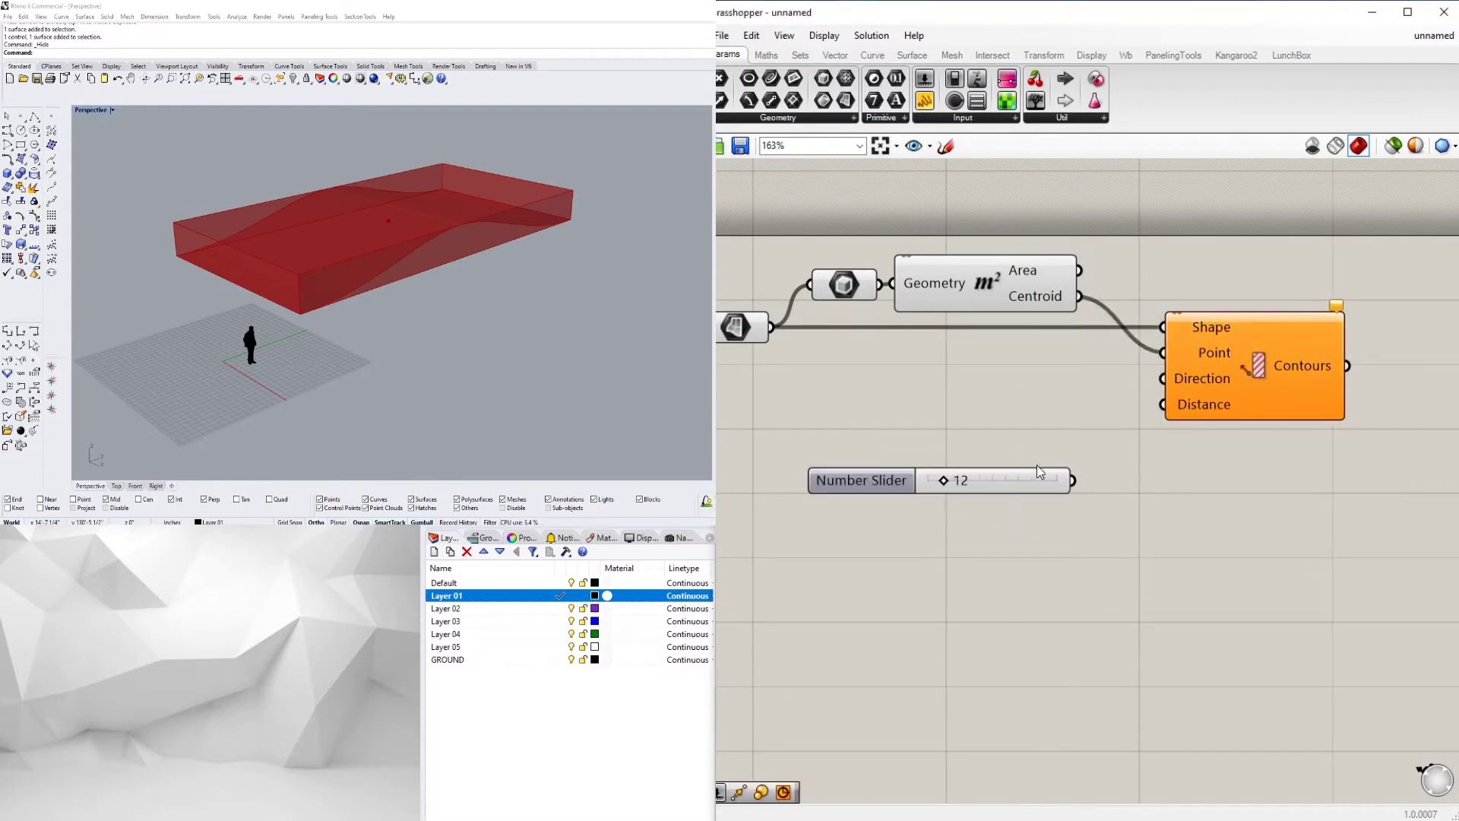
drag(1162, 417, 1164, 412)
click(1246, 367)
right_drag(339, 222, 340, 256)
click(1175, 563)
Turn off the Box parameter's preview and inspect the contour lines across the wavy surface.
mouse_move(1271, 384)
mouse_down()
mouse_move(1278, 410)
mouse_move(1261, 376)
mouse_up()
right_click(850, 282)
click(868, 316)
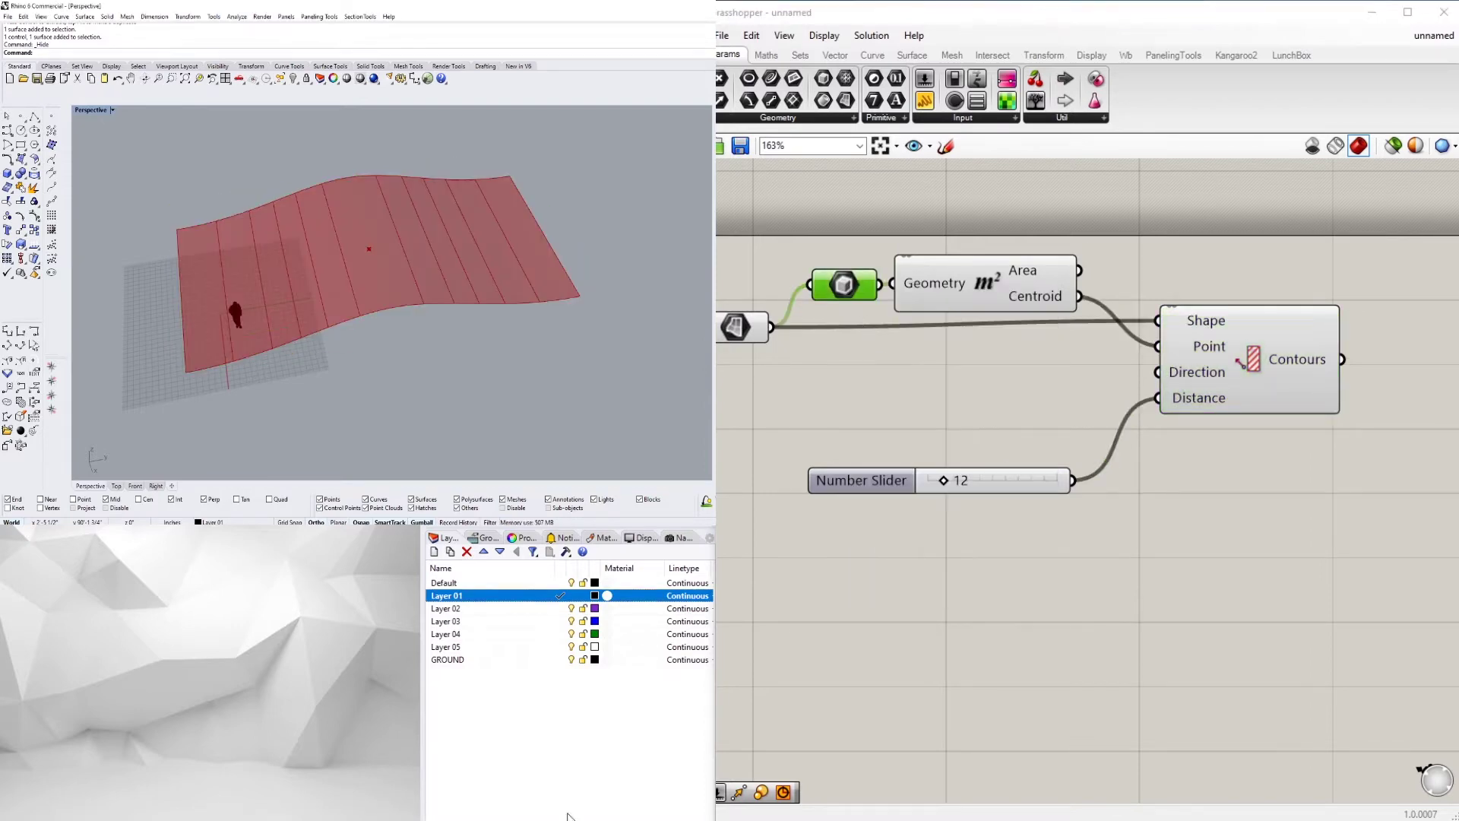
right_drag(306, 266, 376, 265)
drag(1267, 364, 1275, 377)
right_drag(449, 239, 241, 267)
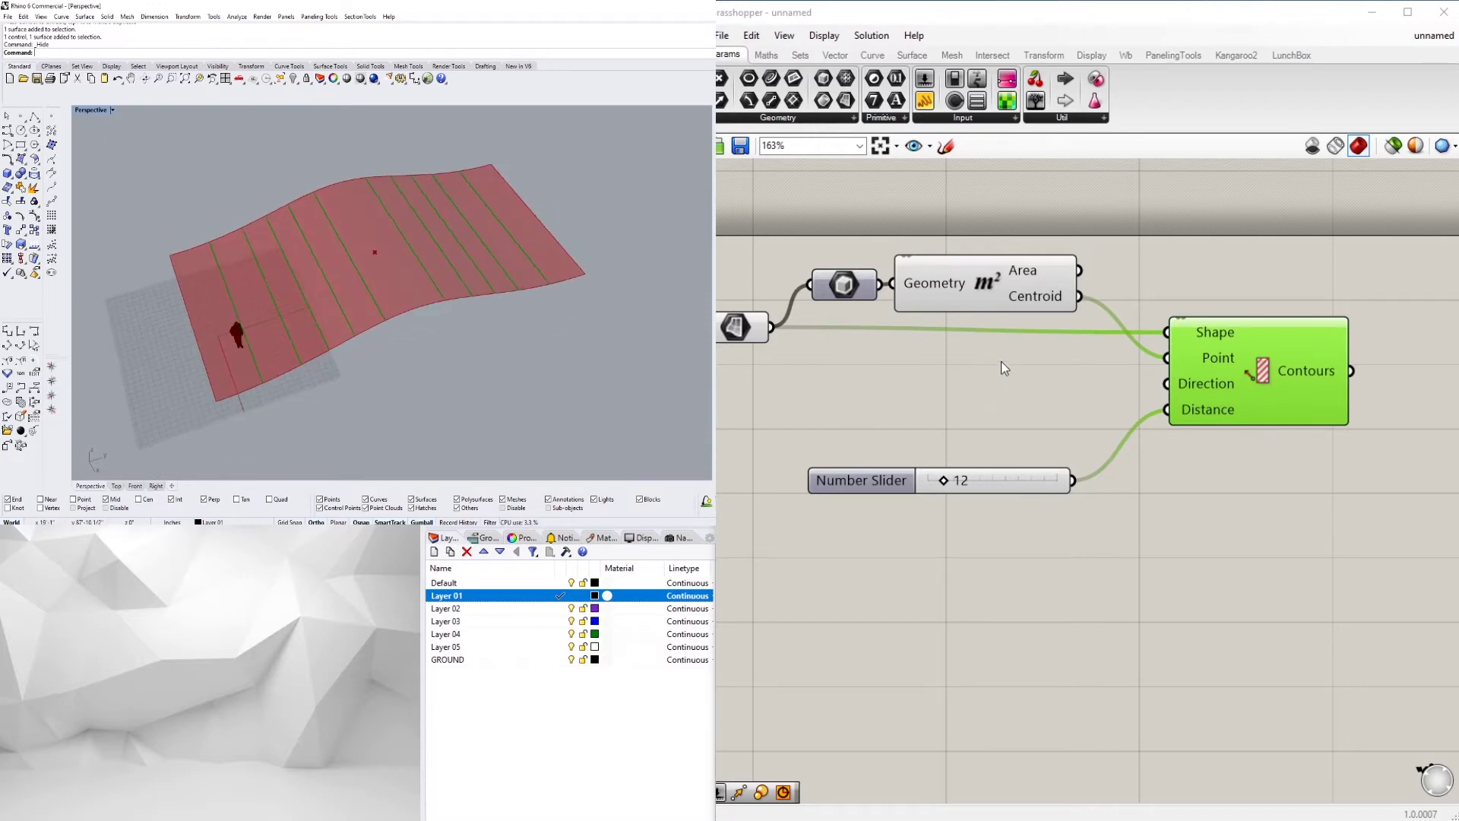
Turn the Box parameter's preview back on.
click(827, 289)
right_click(842, 283)
click(867, 316)
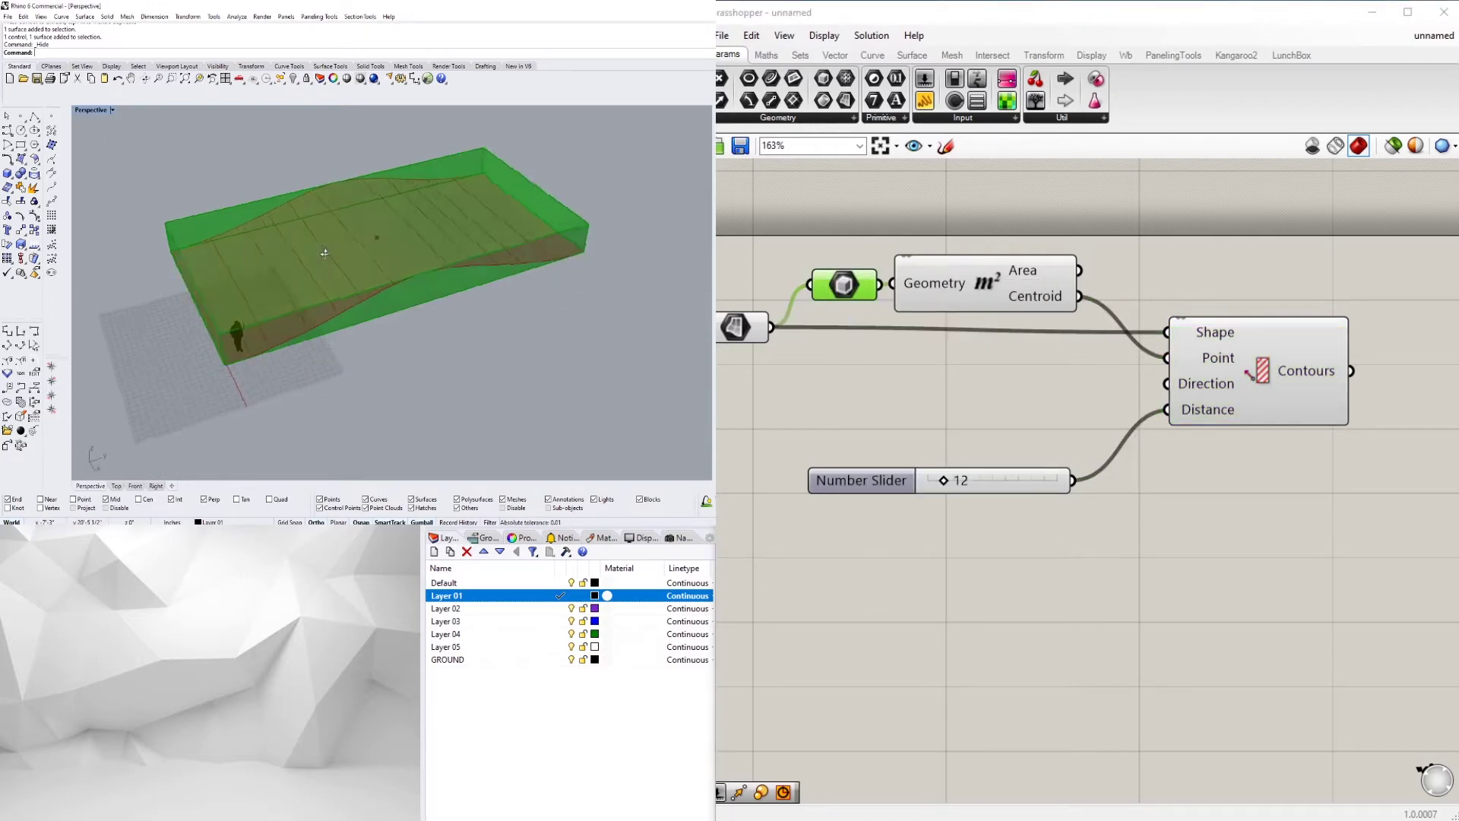
Move the Area component slightly away from the Box parameter on the canvas.
mouse_move(325, 254)
right_down()
mouse_move(306, 204)
mouse_move(301, 258)
right_up()
click(1091, 684)
right_drag(928, 401, 936, 459)
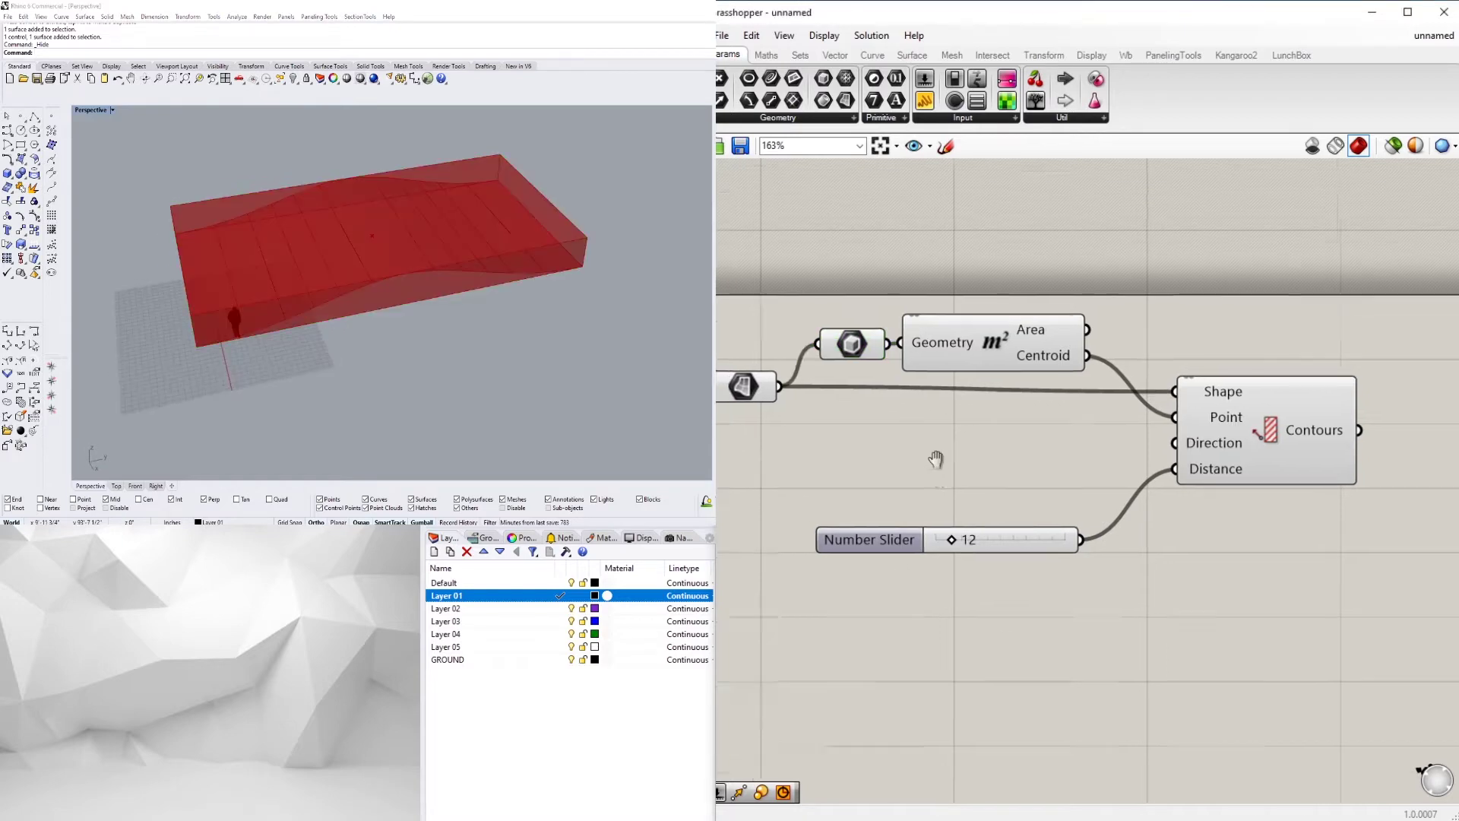
scroll(935, 459, down, 5)
drag(1292, 465, 982, 260)
drag(1137, 315, 1129, 399)
click(1137, 377)
scroll(1137, 376, up, 3)
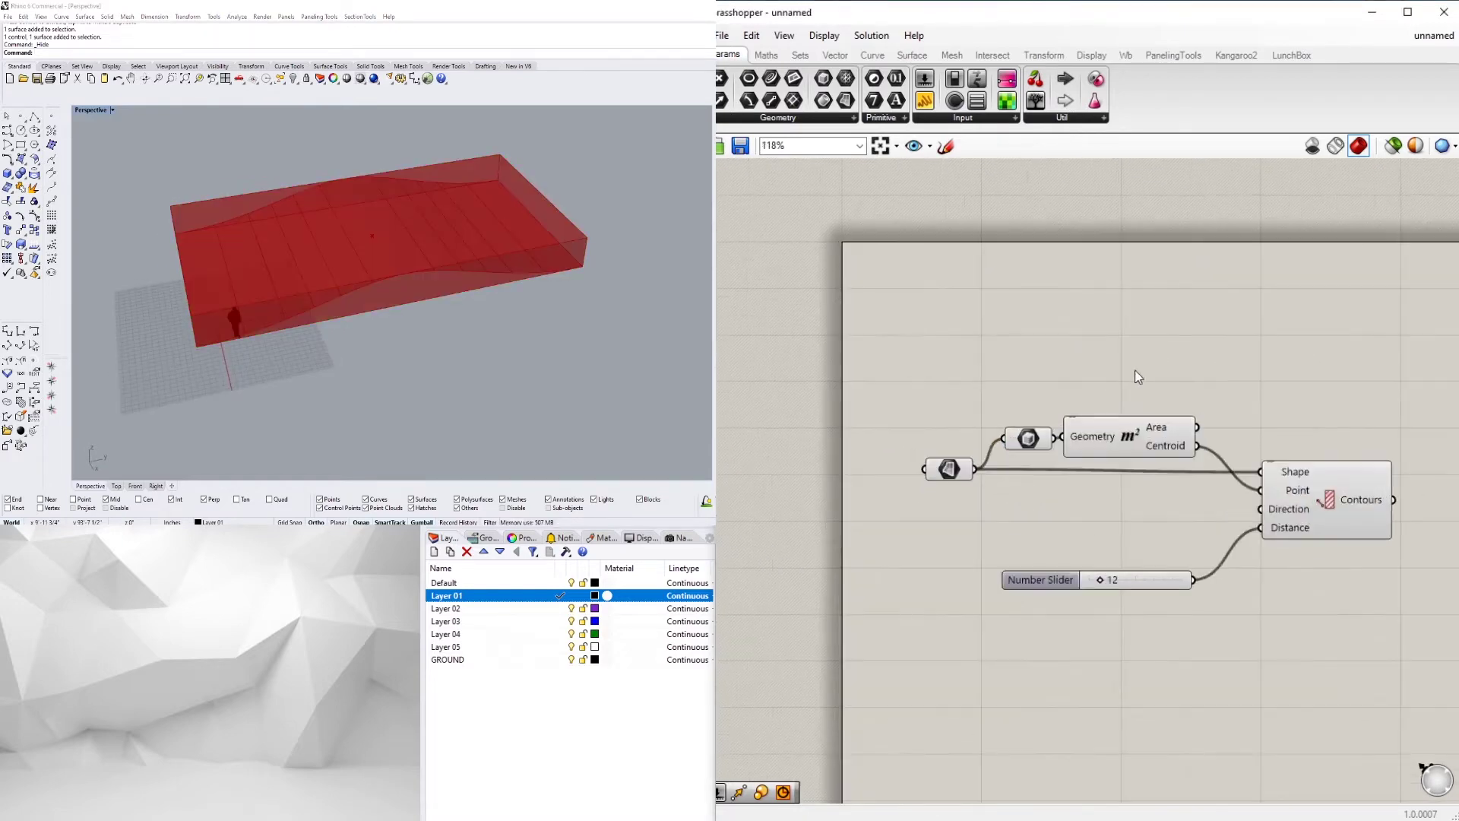
drag(1164, 448, 1182, 449)
Add a Deconstruct Brep component above Area and connect the Box parameter to its Brep input.
double_click(1249, 308)
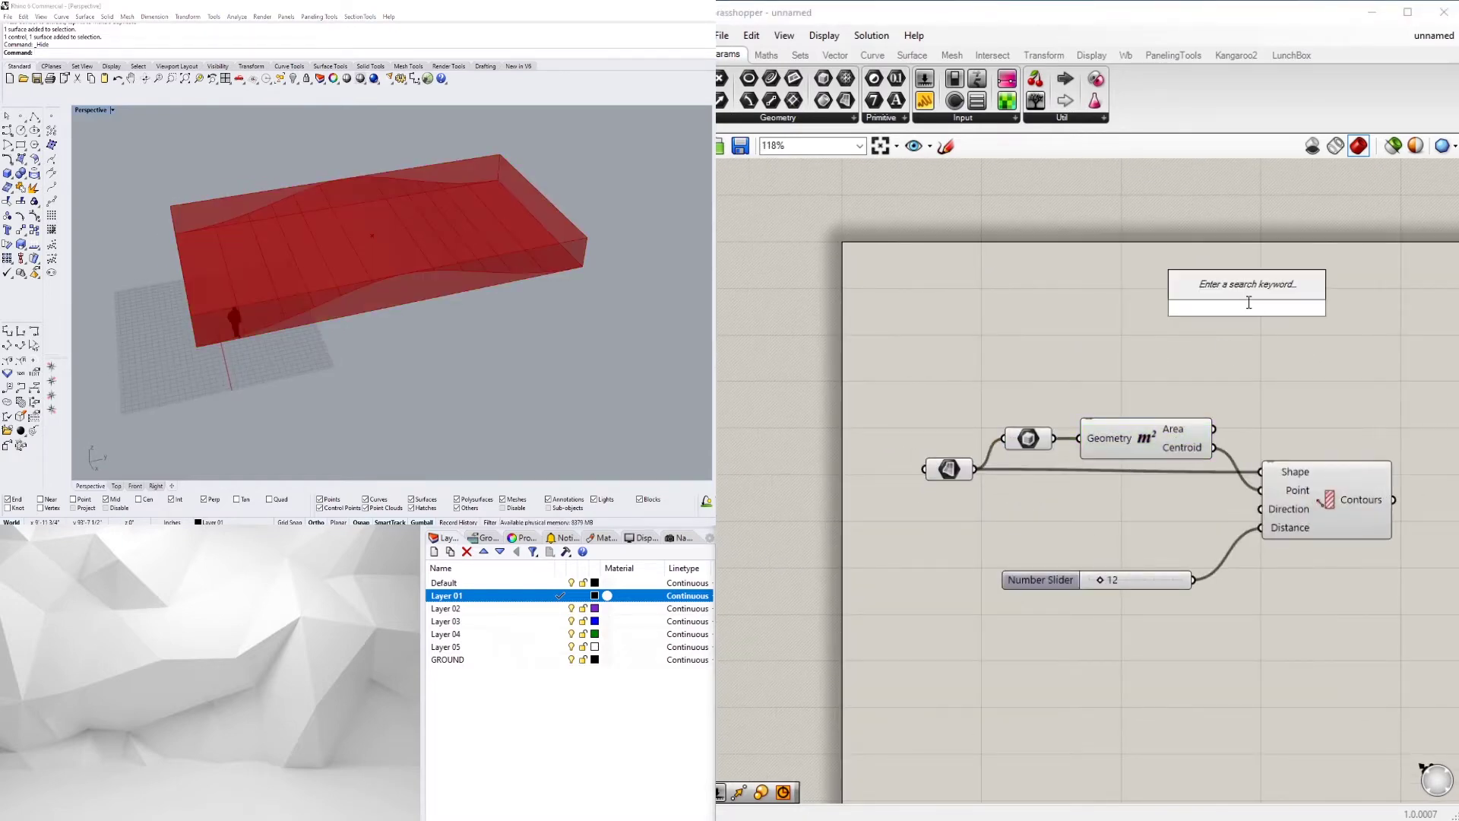
text(dec)
click(1210, 186)
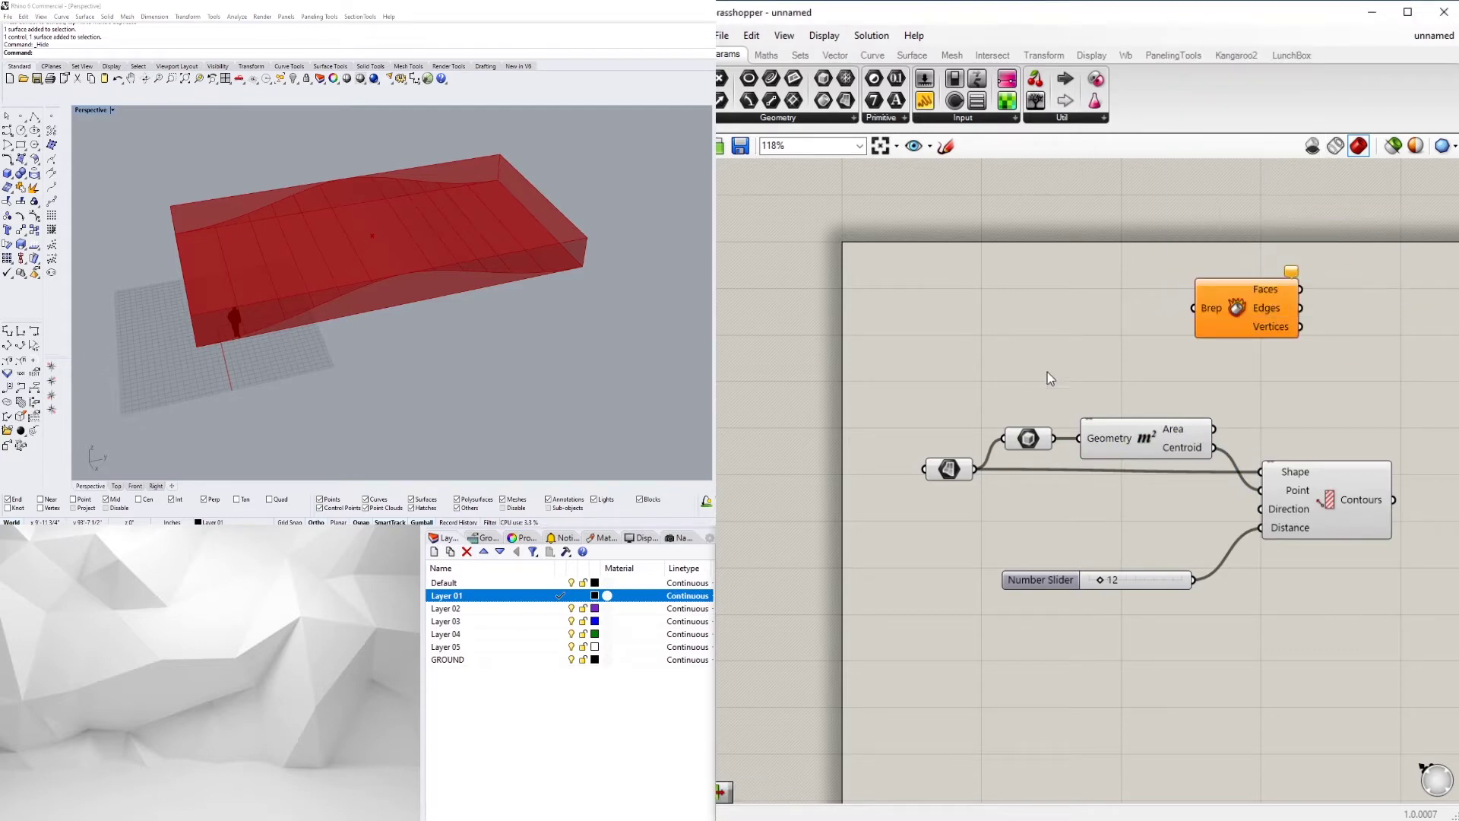
drag(1192, 310, 1193, 362)
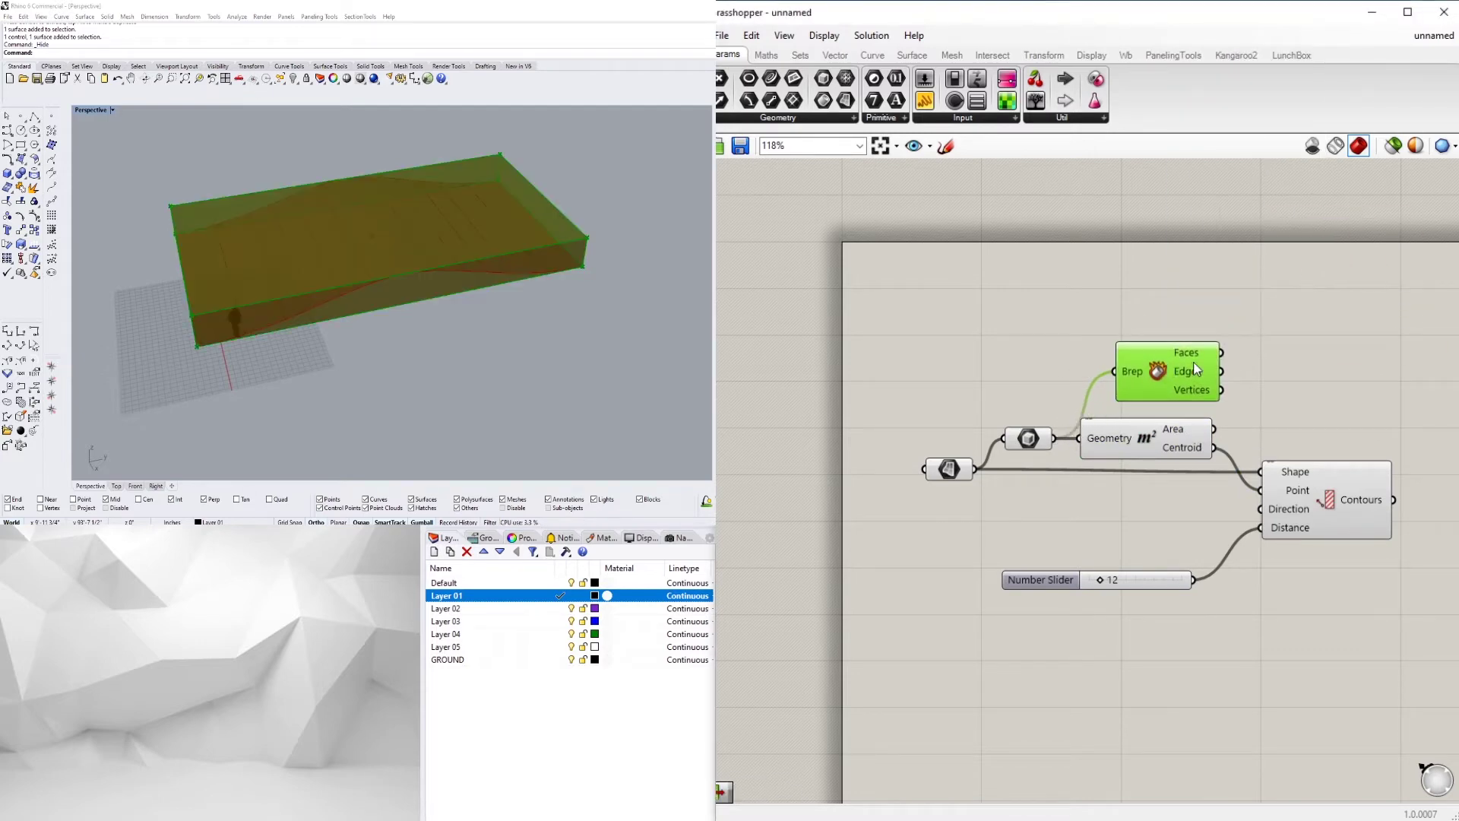
Add a List Item component beside Deconstruct Brep and connect the Edges output to its List input.
scroll(1155, 364, up, 3)
click(1106, 367)
double_click(1131, 356)
text(item)
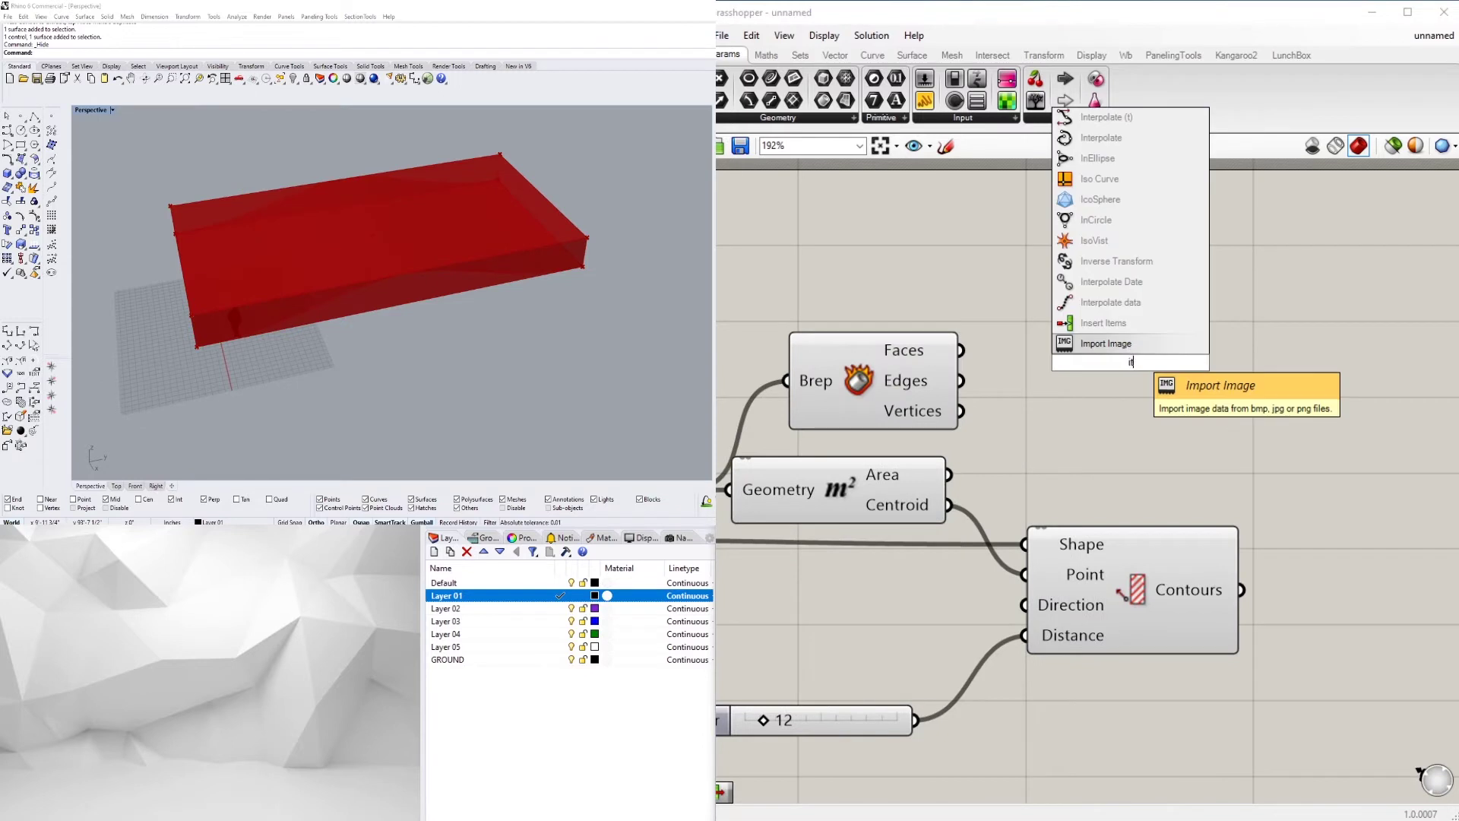
click(1116, 322)
click(953, 387)
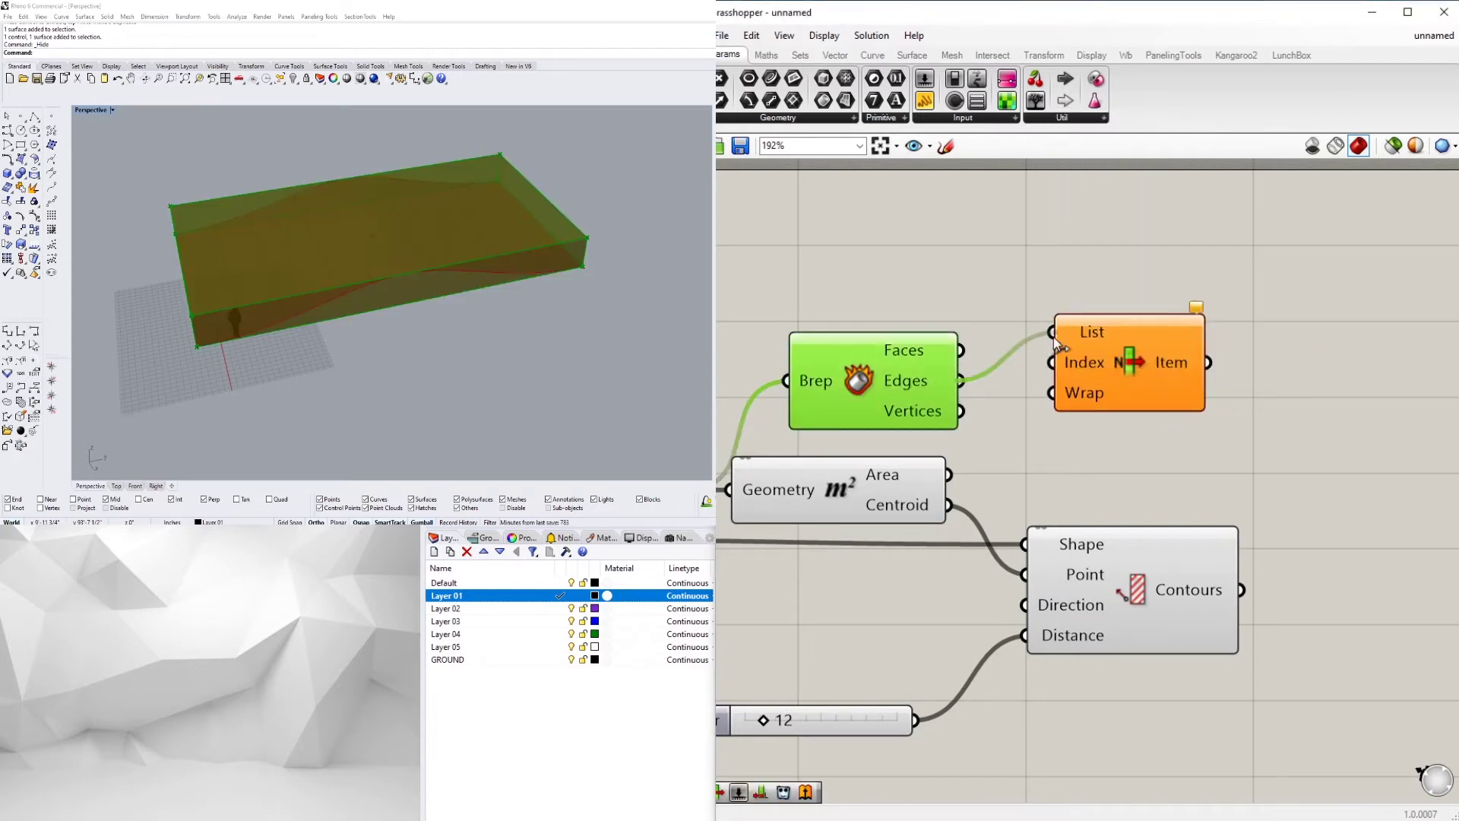
drag(1129, 358, 1110, 384)
Turn off the previews of the Deconstruct Brep component and the Box parameter.
right_click(873, 387)
click(896, 410)
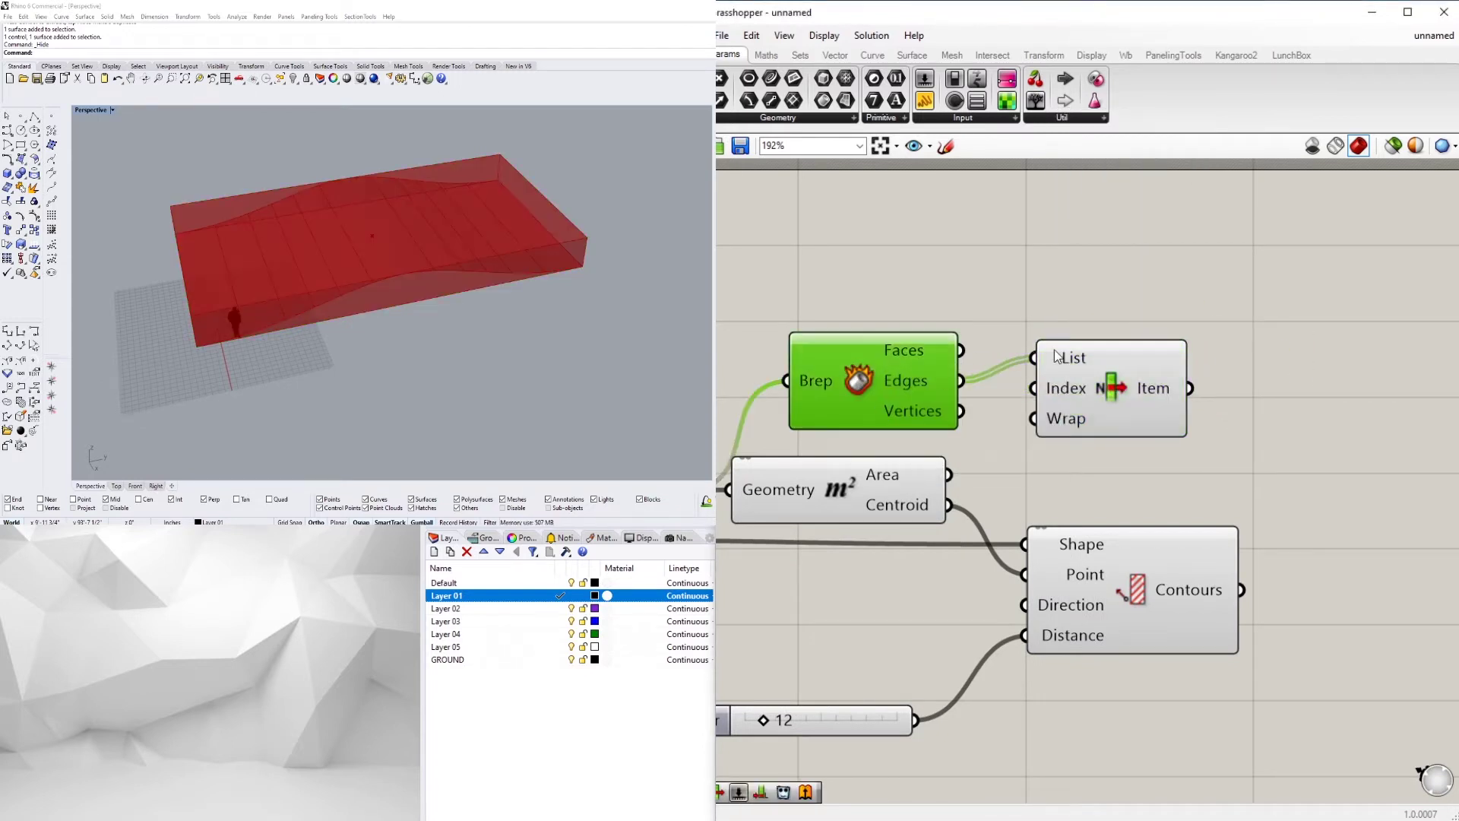
right_drag(1120, 387, 1368, 335)
click(892, 437)
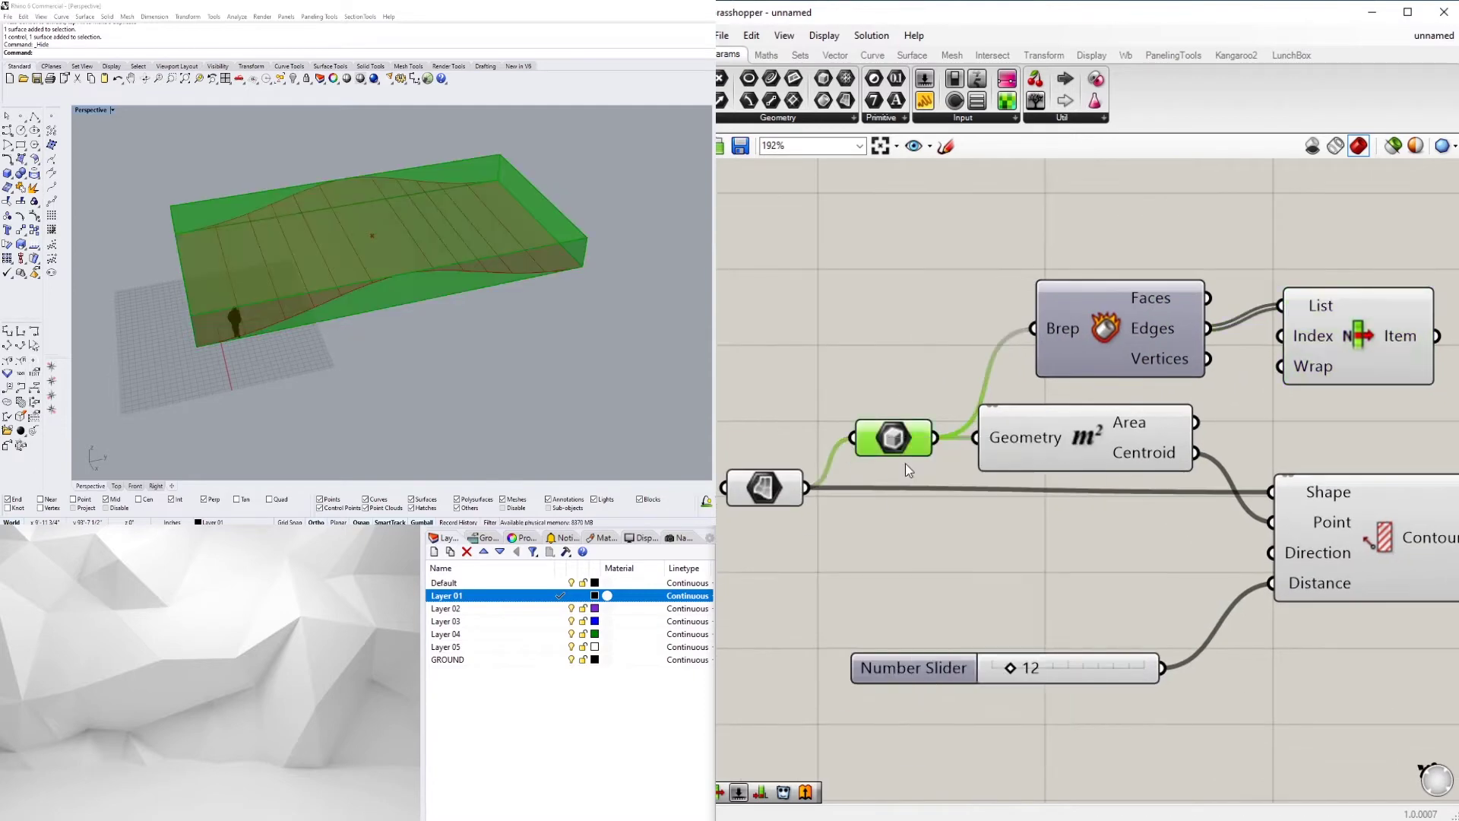
right_drag(471, 319, 602, 342)
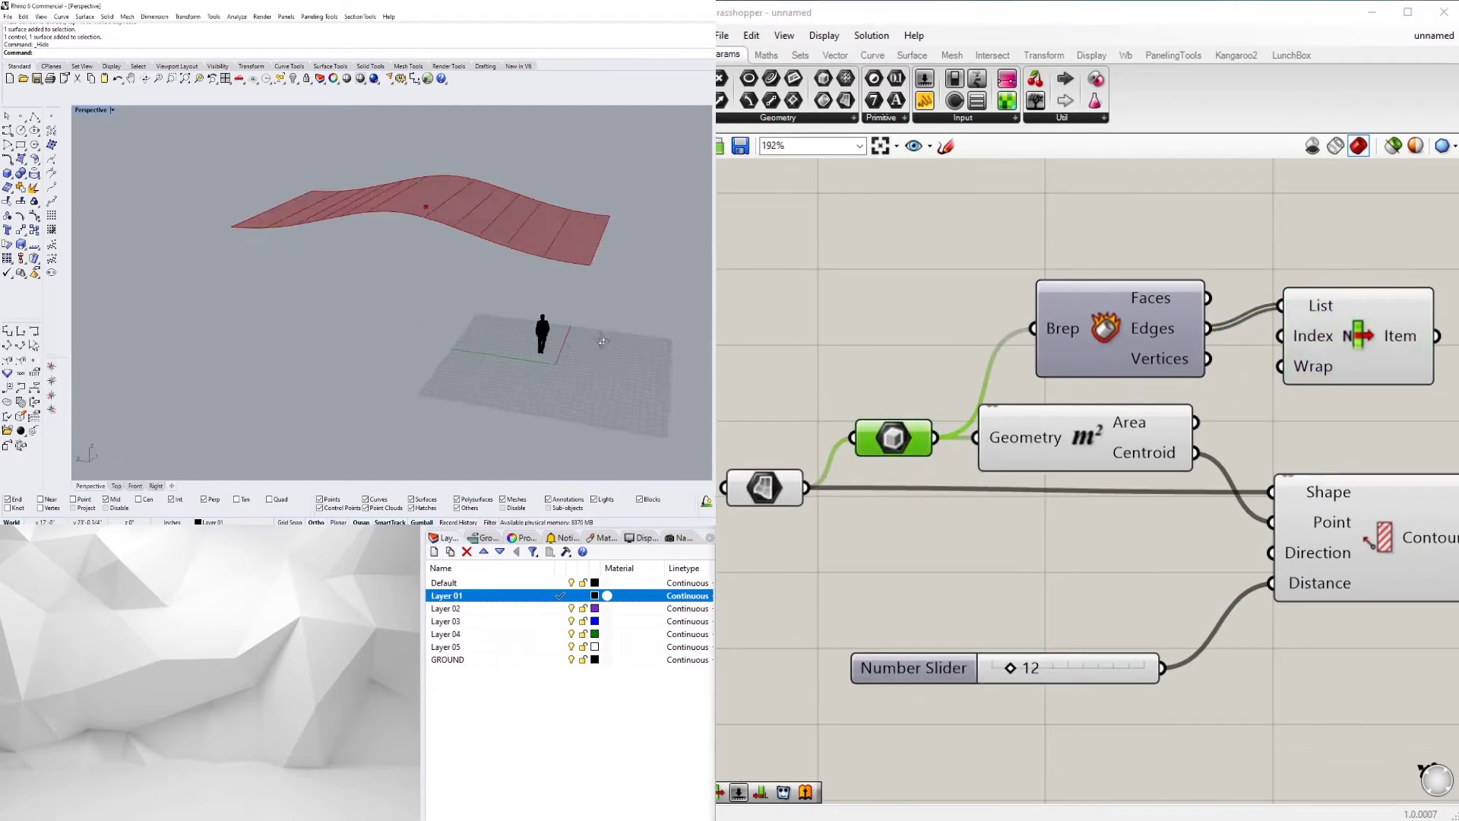
Enable Reverse on the List Item's List input and inspect which box edge it selects.
right_click(1303, 305)
click(1308, 297)
right_click(1309, 297)
click(1351, 403)
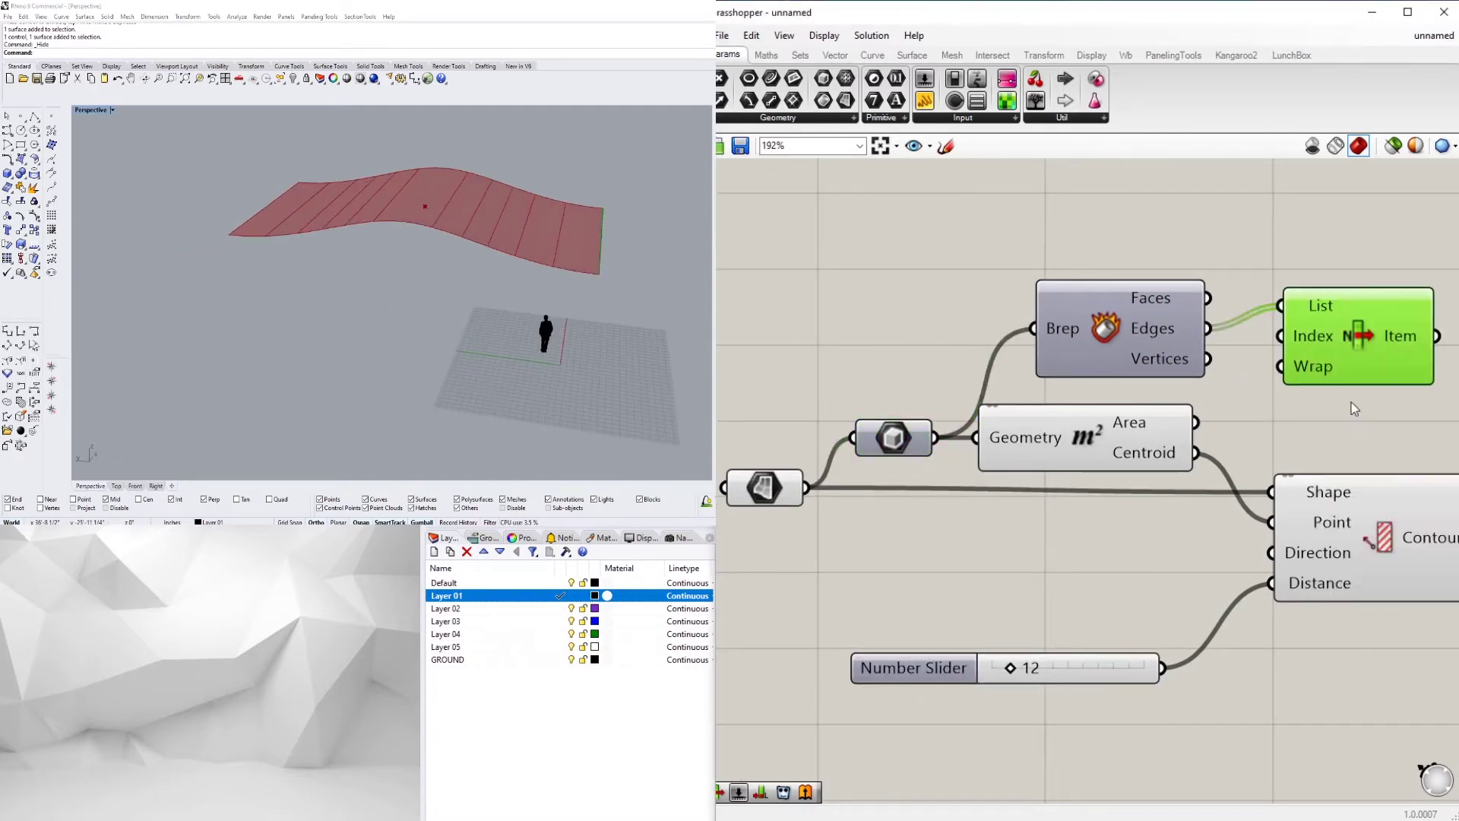
right_drag(456, 372, 582, 323)
scroll(1276, 213, down, 2)
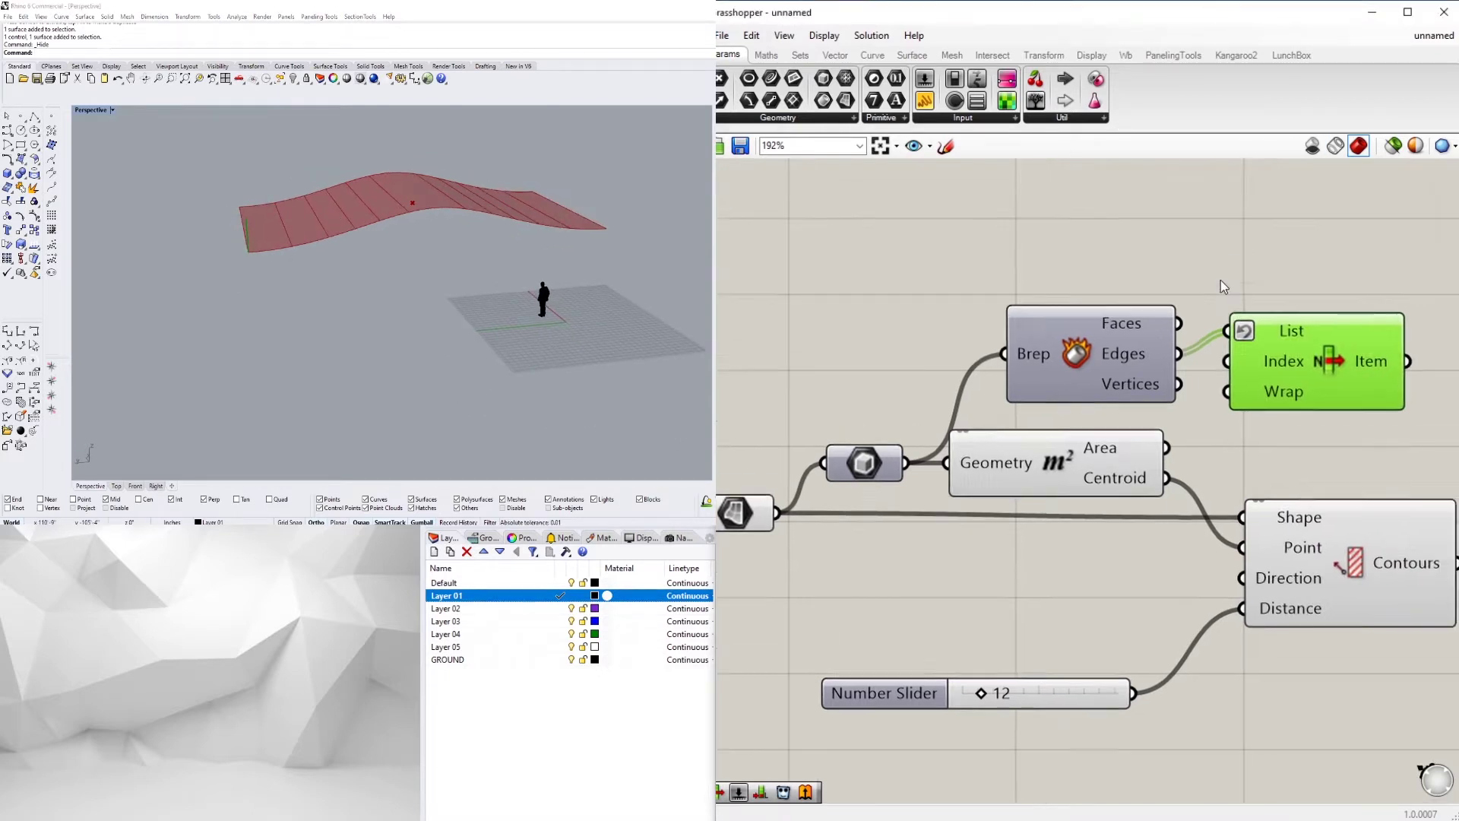
right_drag(1257, 322, 1222, 345)
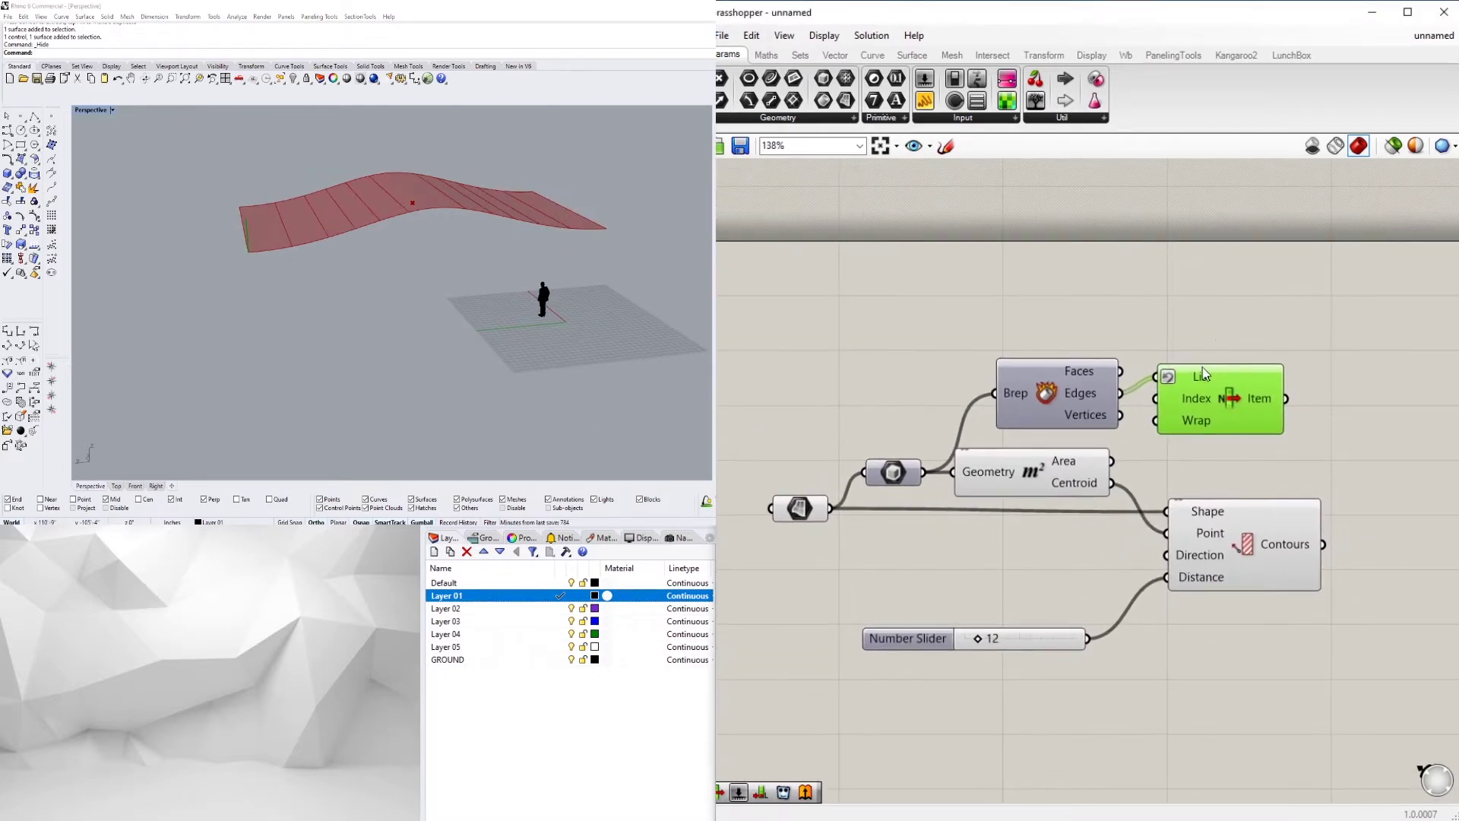
Move the List Item component up and turn off Reverse on its List input.
drag(1202, 374, 1219, 337)
click(1016, 321)
right_click(1187, 341)
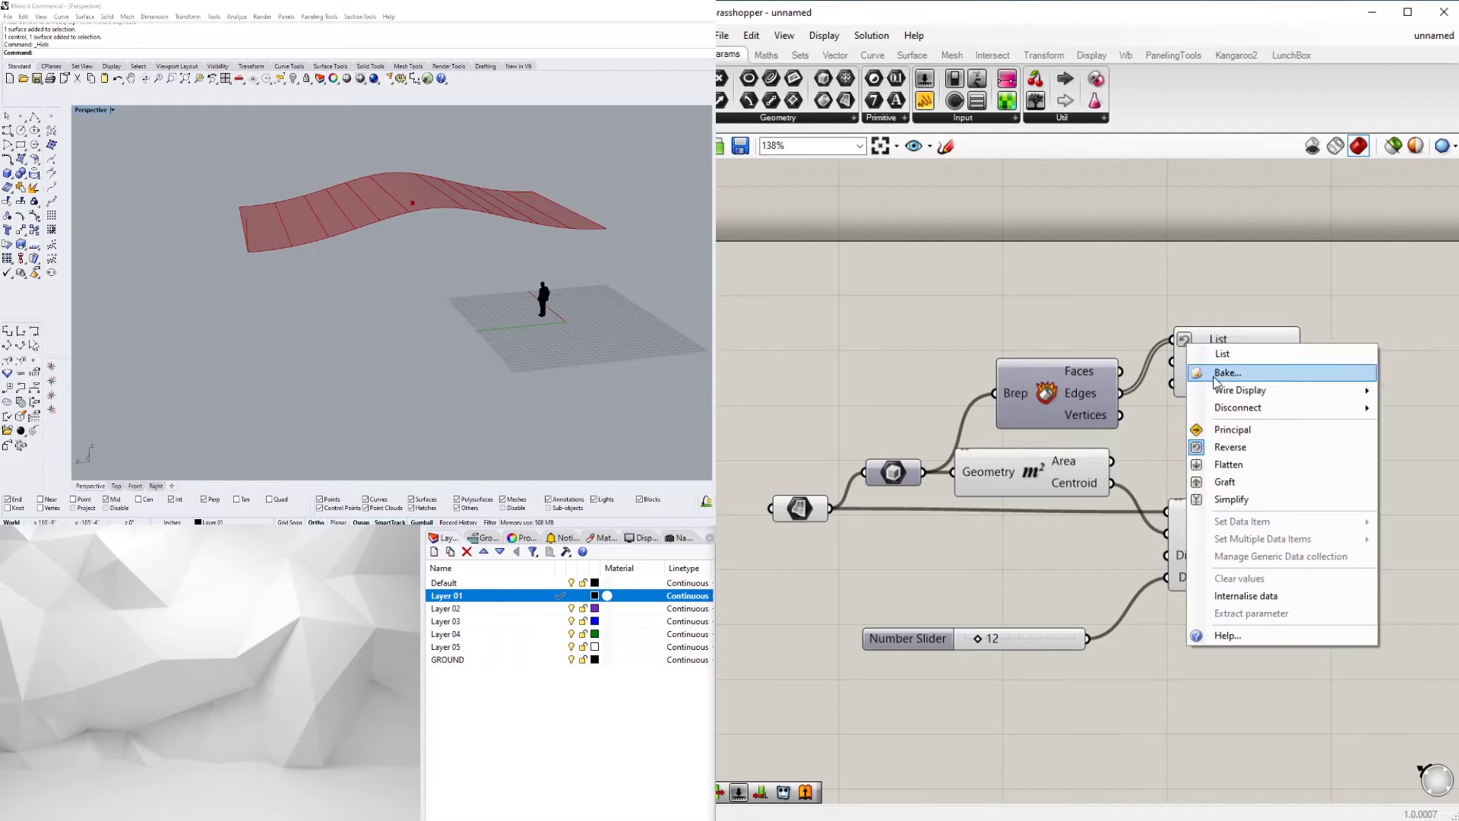
Add a Number Slider, connect it to the List Item's Index input and set it to 1 to select a lengthwise edge.
double_click(1011, 334)
text(2)
key(Return)
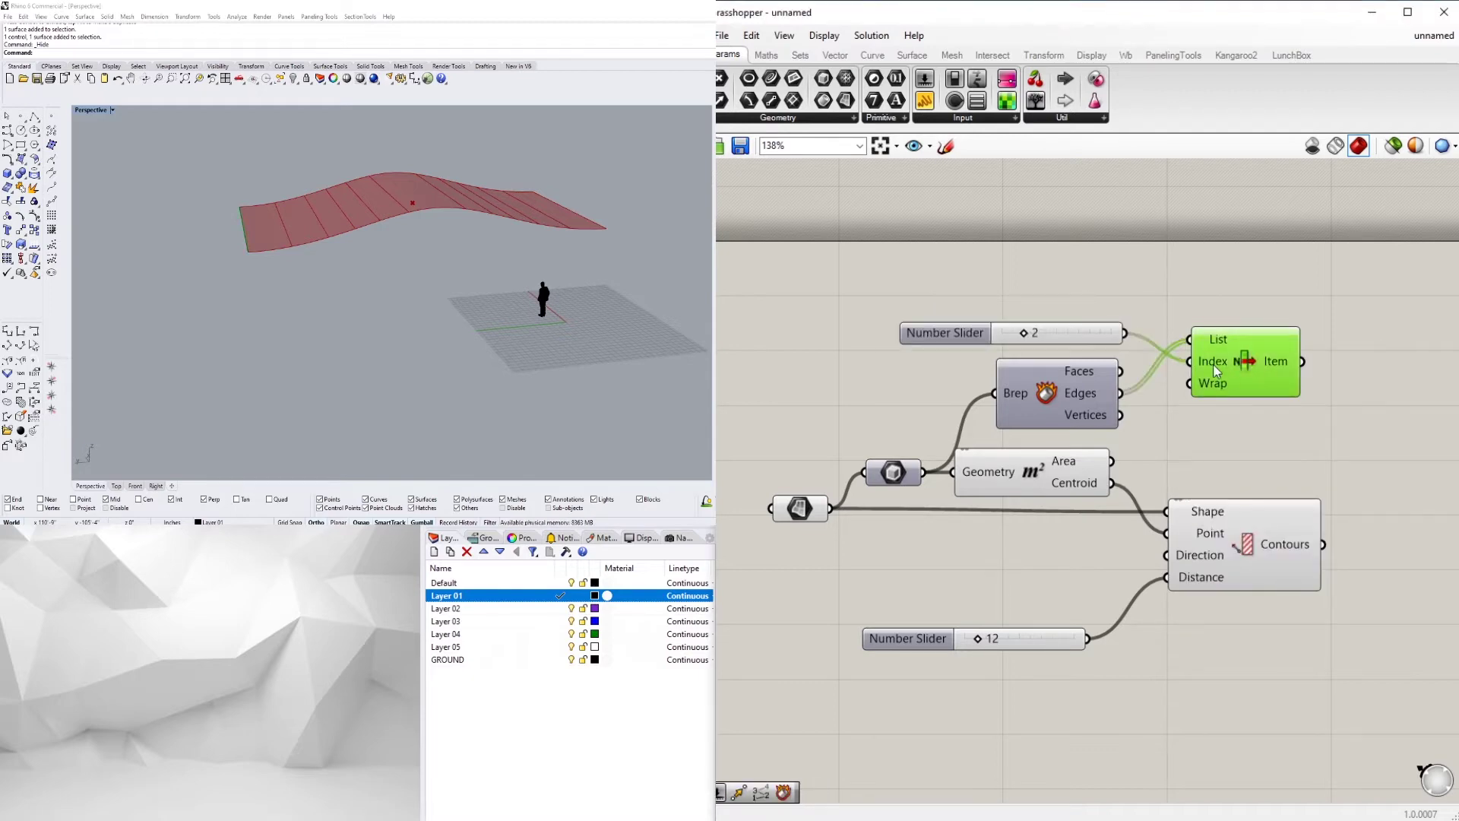
scroll(1026, 329, up, 3)
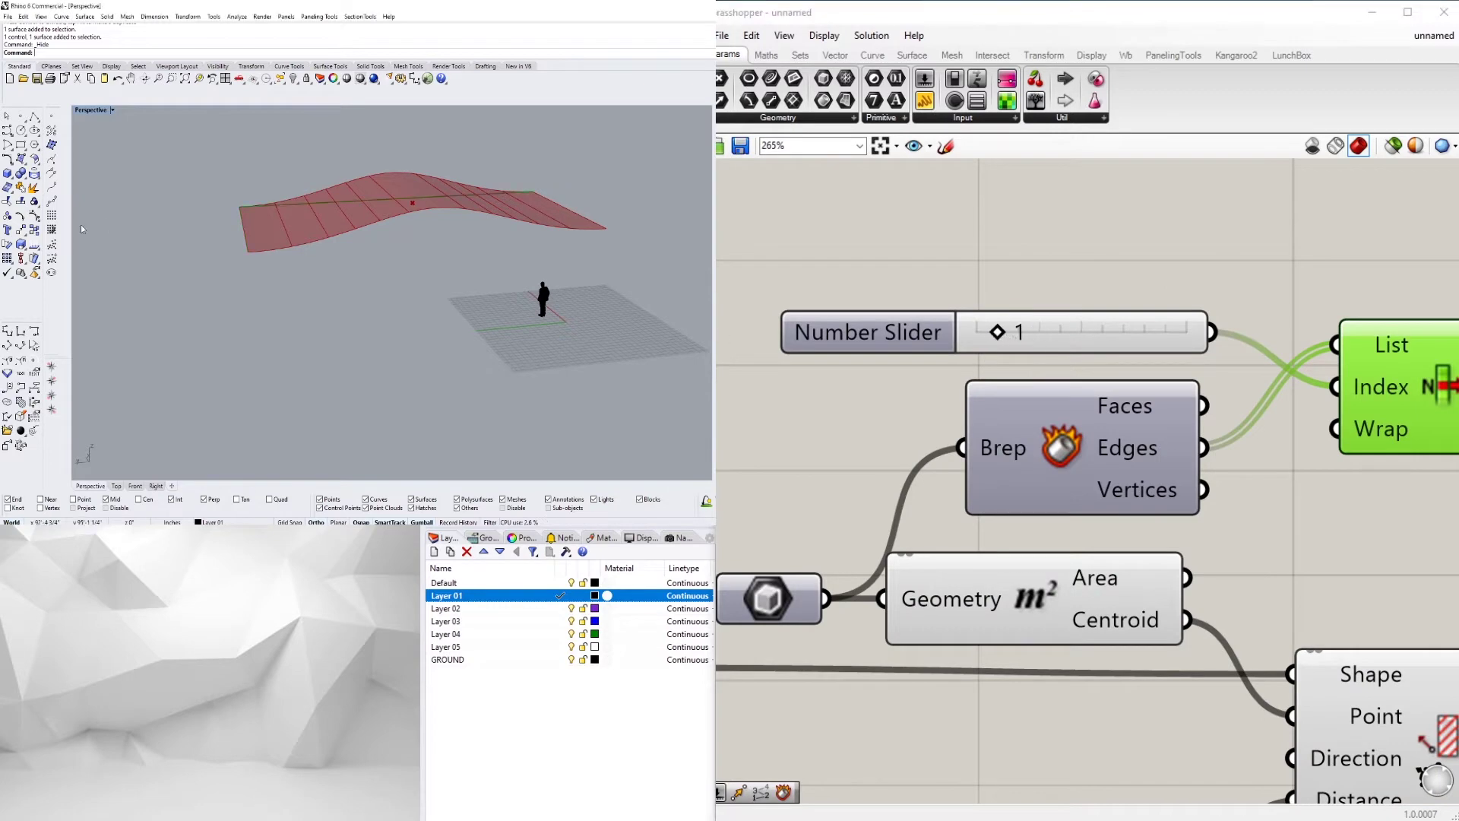
right_drag(250, 297, 539, 250)
click(1140, 228)
scroll(1162, 228, down, 2)
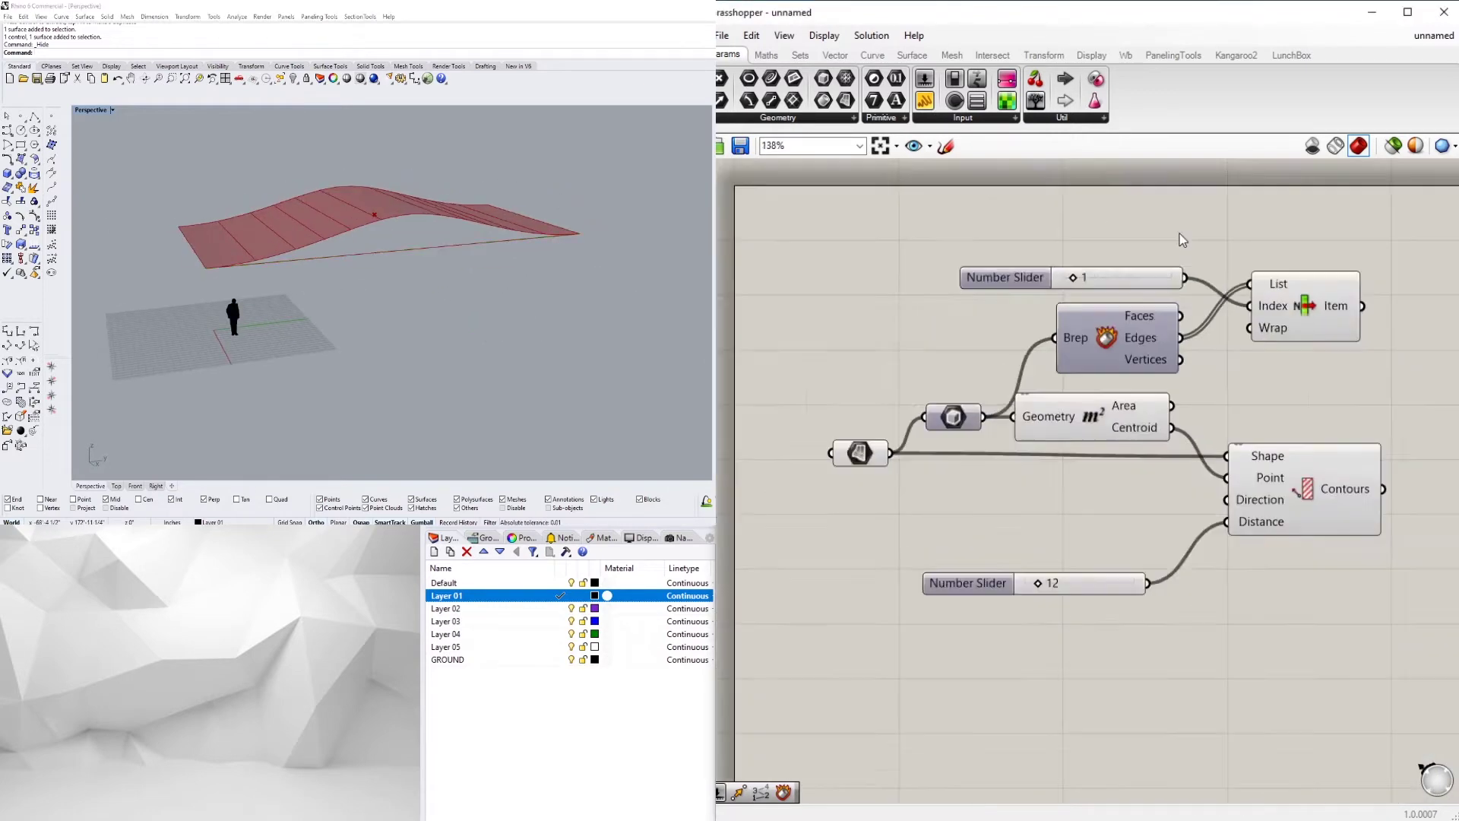
Shift the Contour component aside and connect the List Item's Item output to its Direction input.
scroll(1262, 456, up, 1)
right_drag(1284, 464, 1109, 487)
drag(1099, 520, 1214, 513)
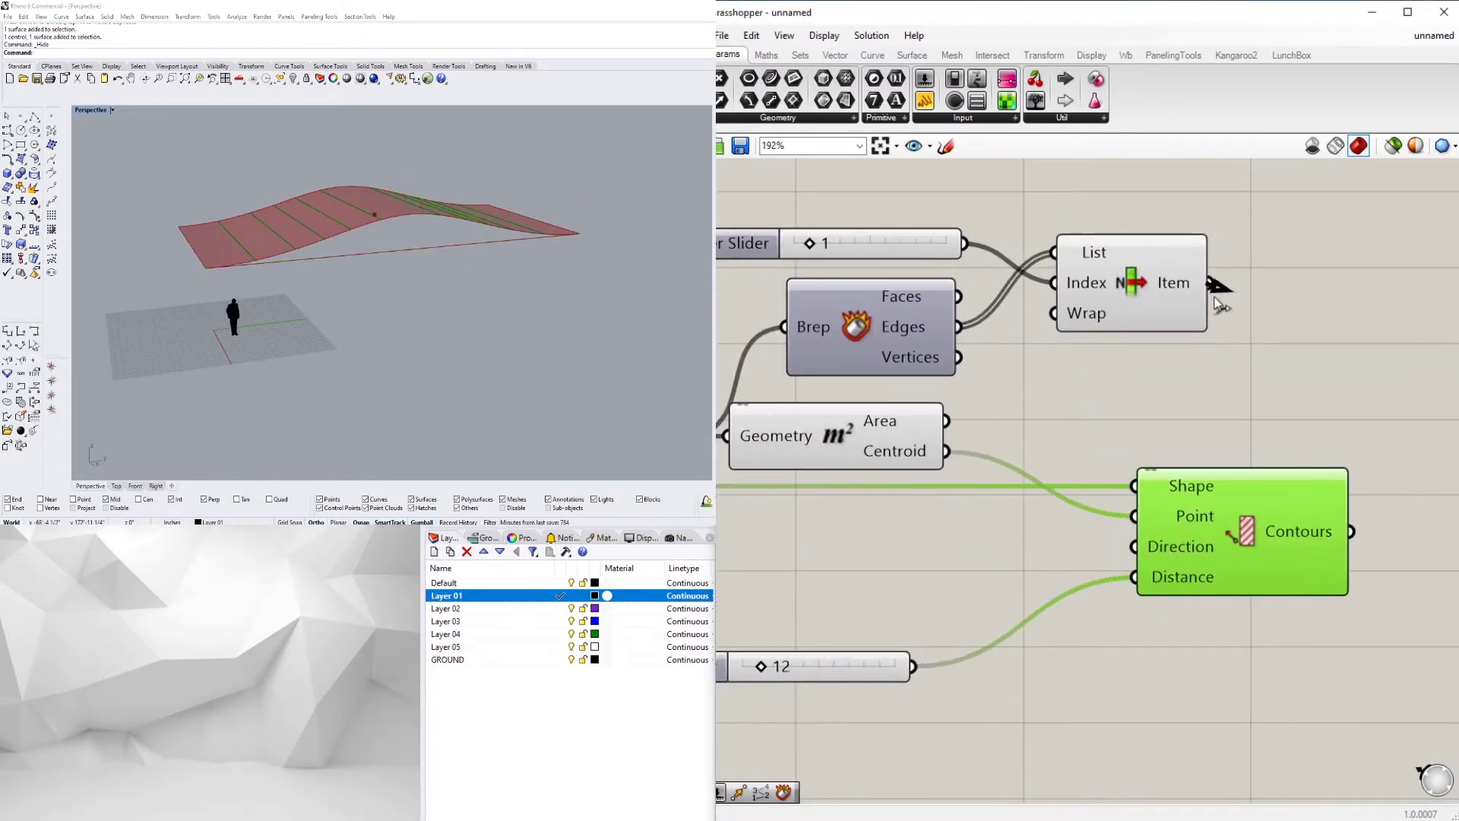
drag(1220, 304, 1136, 546)
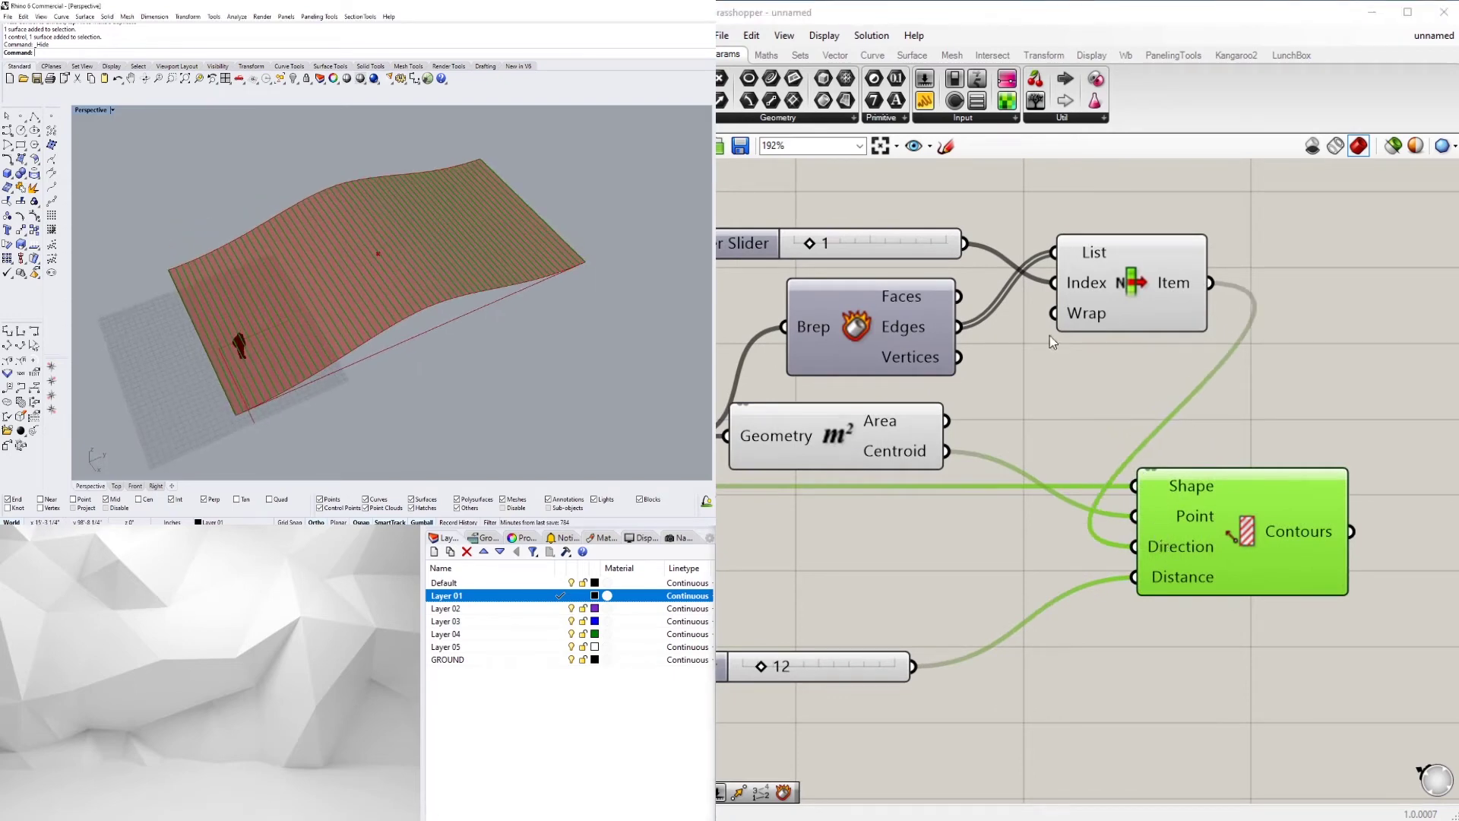
click(1172, 384)
Set the contour distance slider to 24 and inspect the contour spacing on the surface.
right_drag(866, 419, 1194, 300)
scroll(1170, 524, up, 3)
double_click(1107, 548)
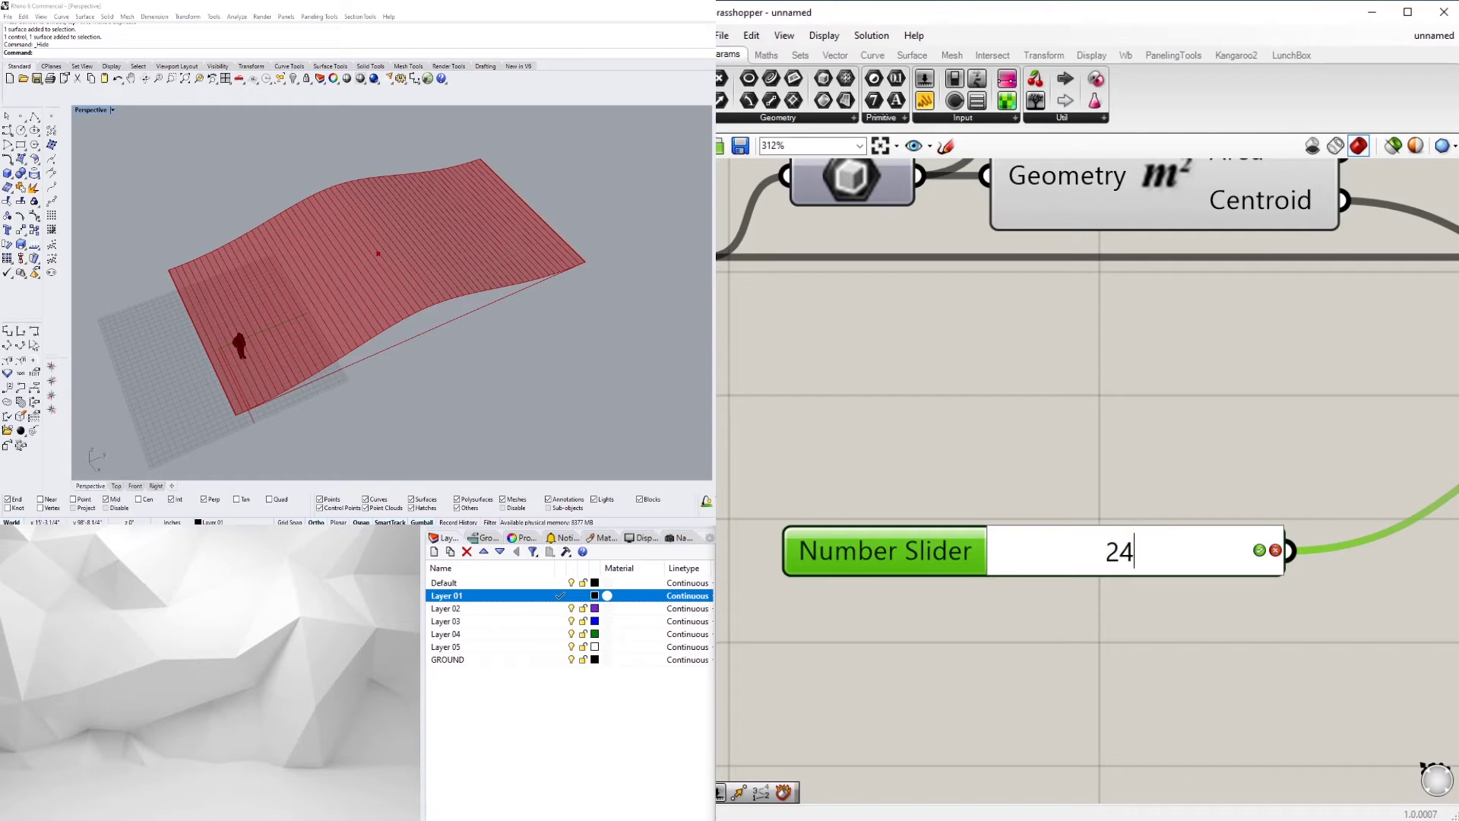
key(Return)
right_drag(444, 295, 623, 253)
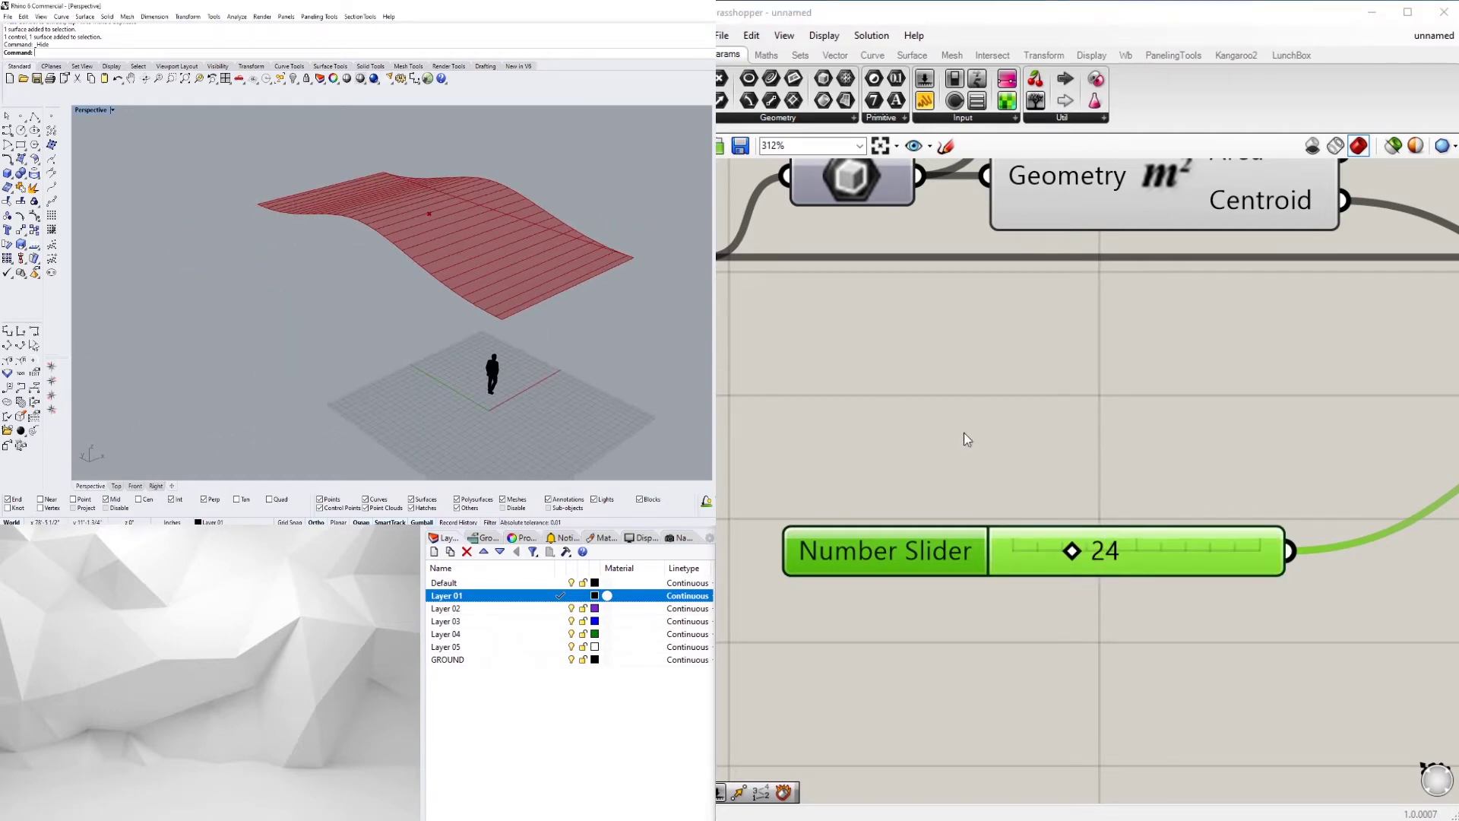
Examine the contoured surface, the edge selected by List Item and the source Surface parameter.
right_drag(1085, 443, 1062, 464)
right_drag(608, 282, 443, 260)
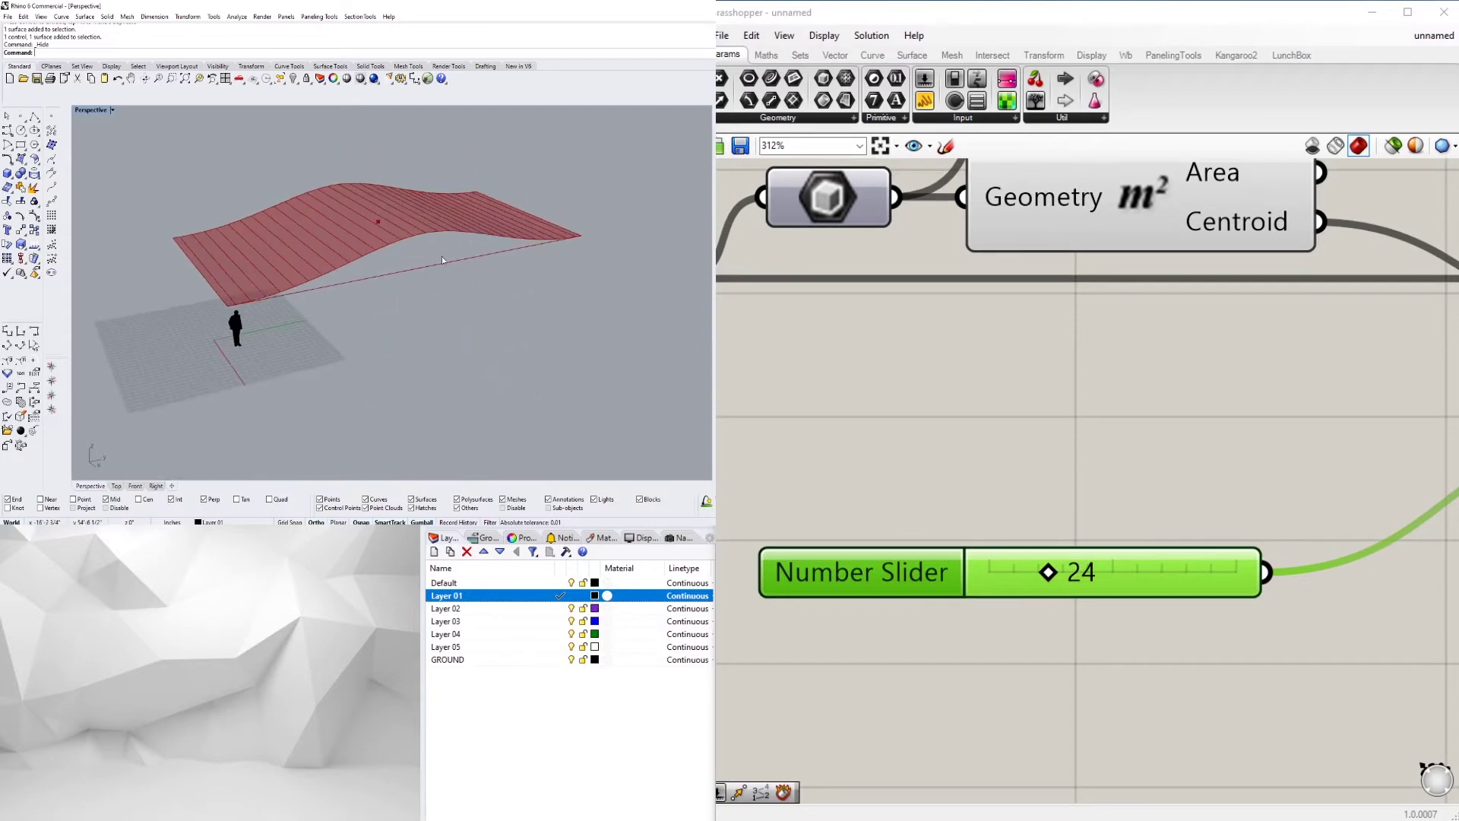
right_drag(248, 233, 251, 249)
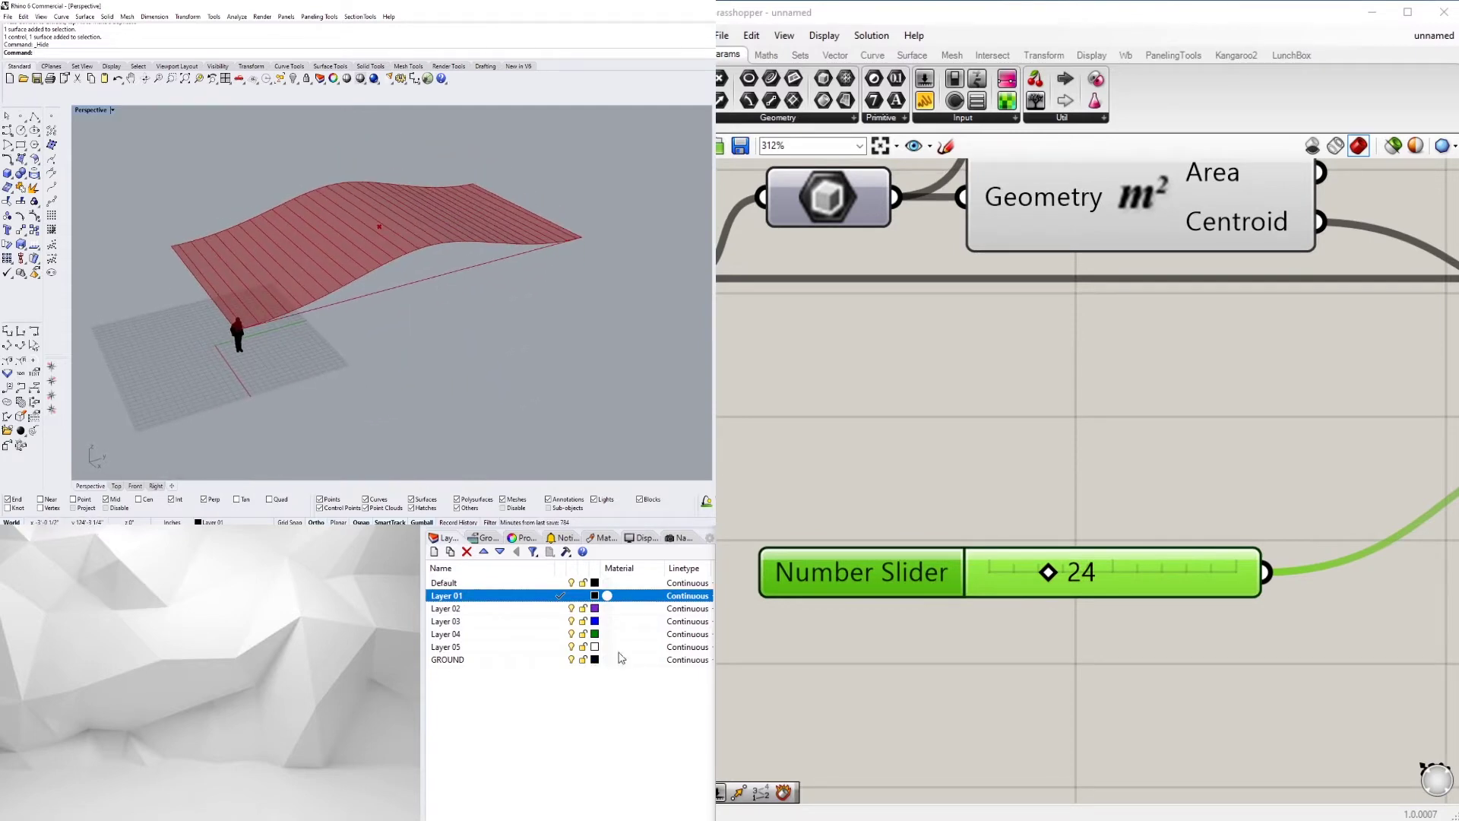
scroll(1210, 281, down, 5)
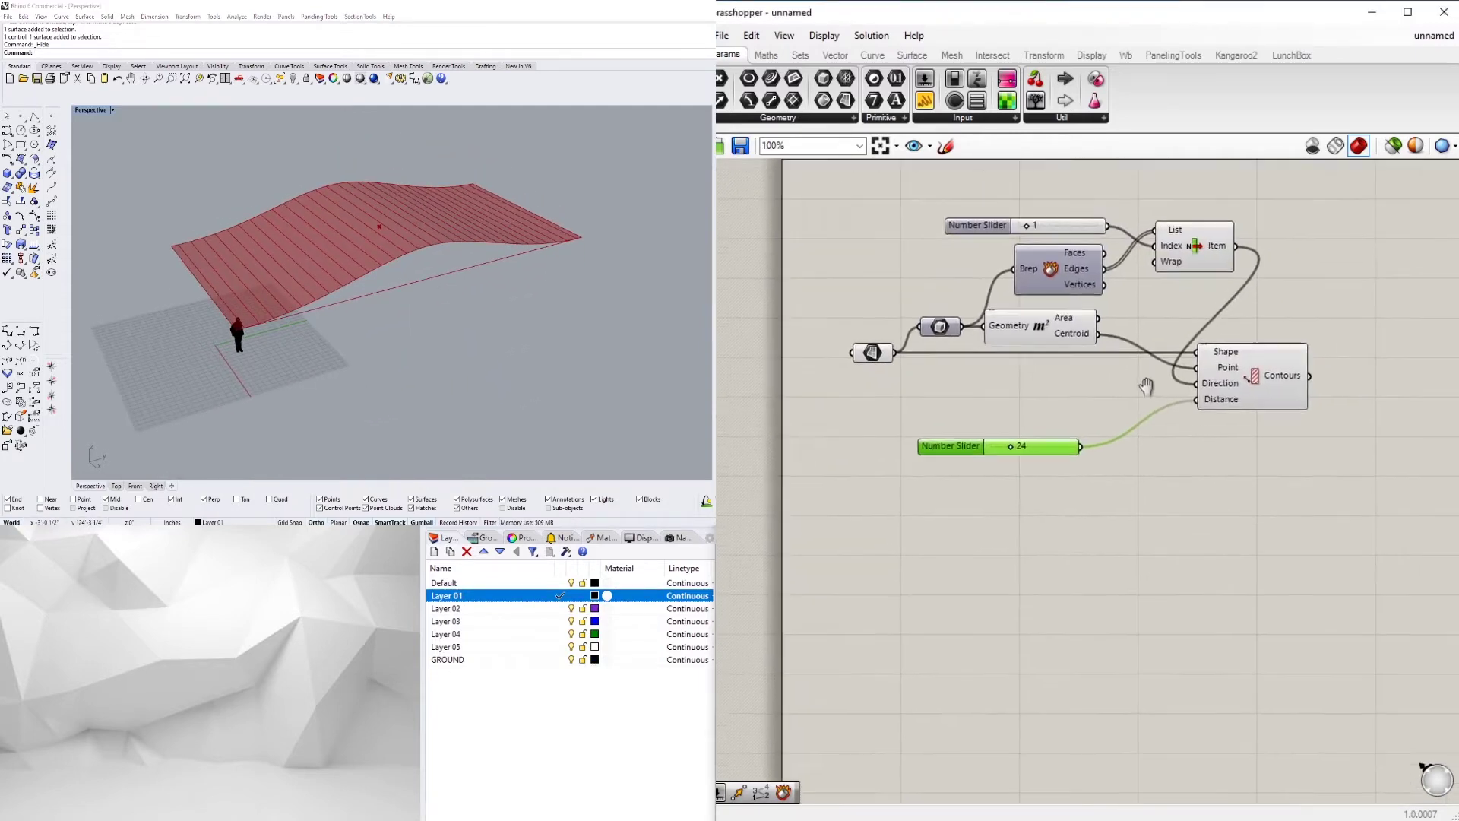
click(1246, 387)
click(1220, 287)
click(1191, 262)
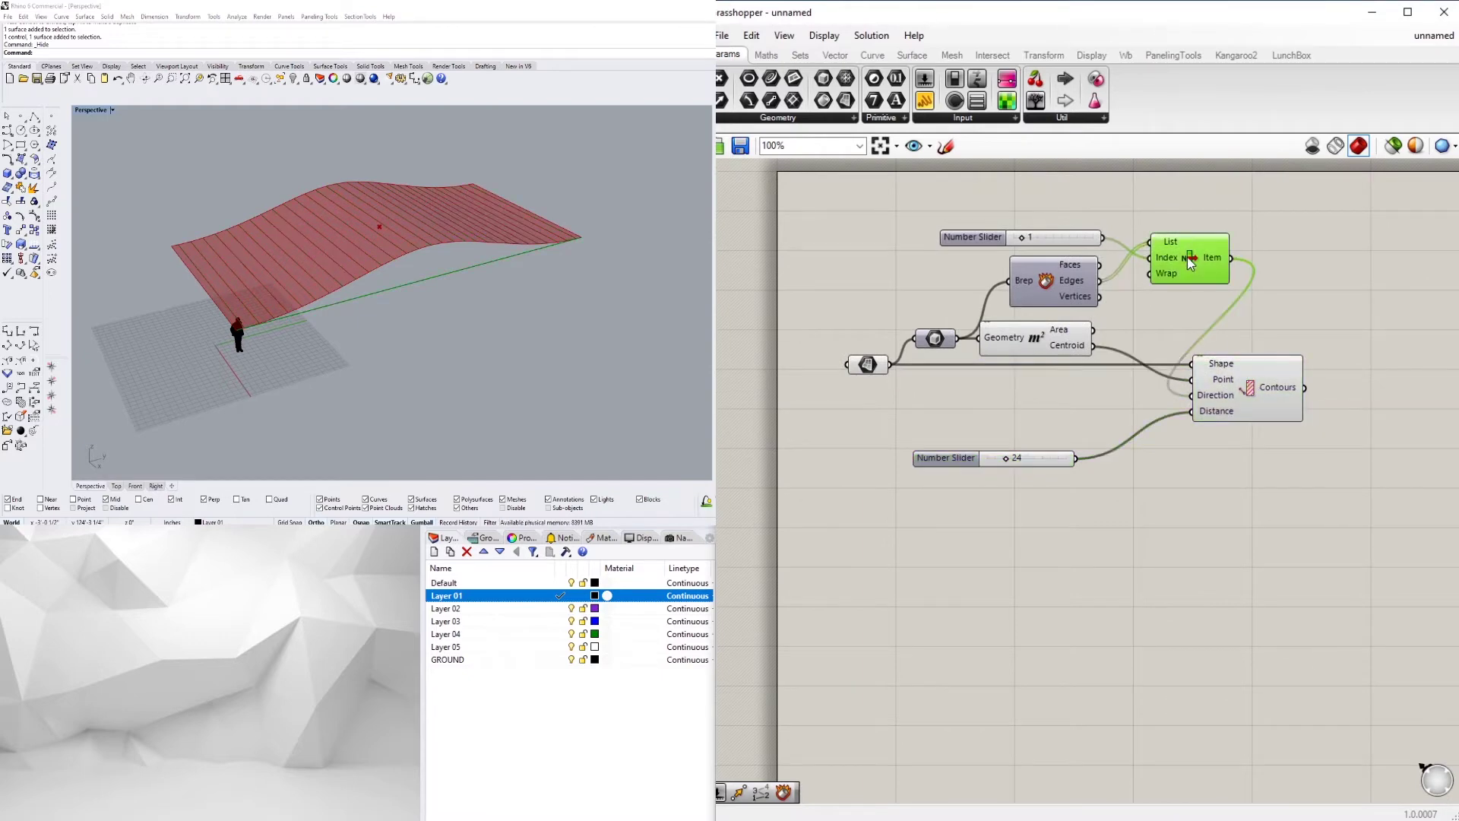
click(867, 365)
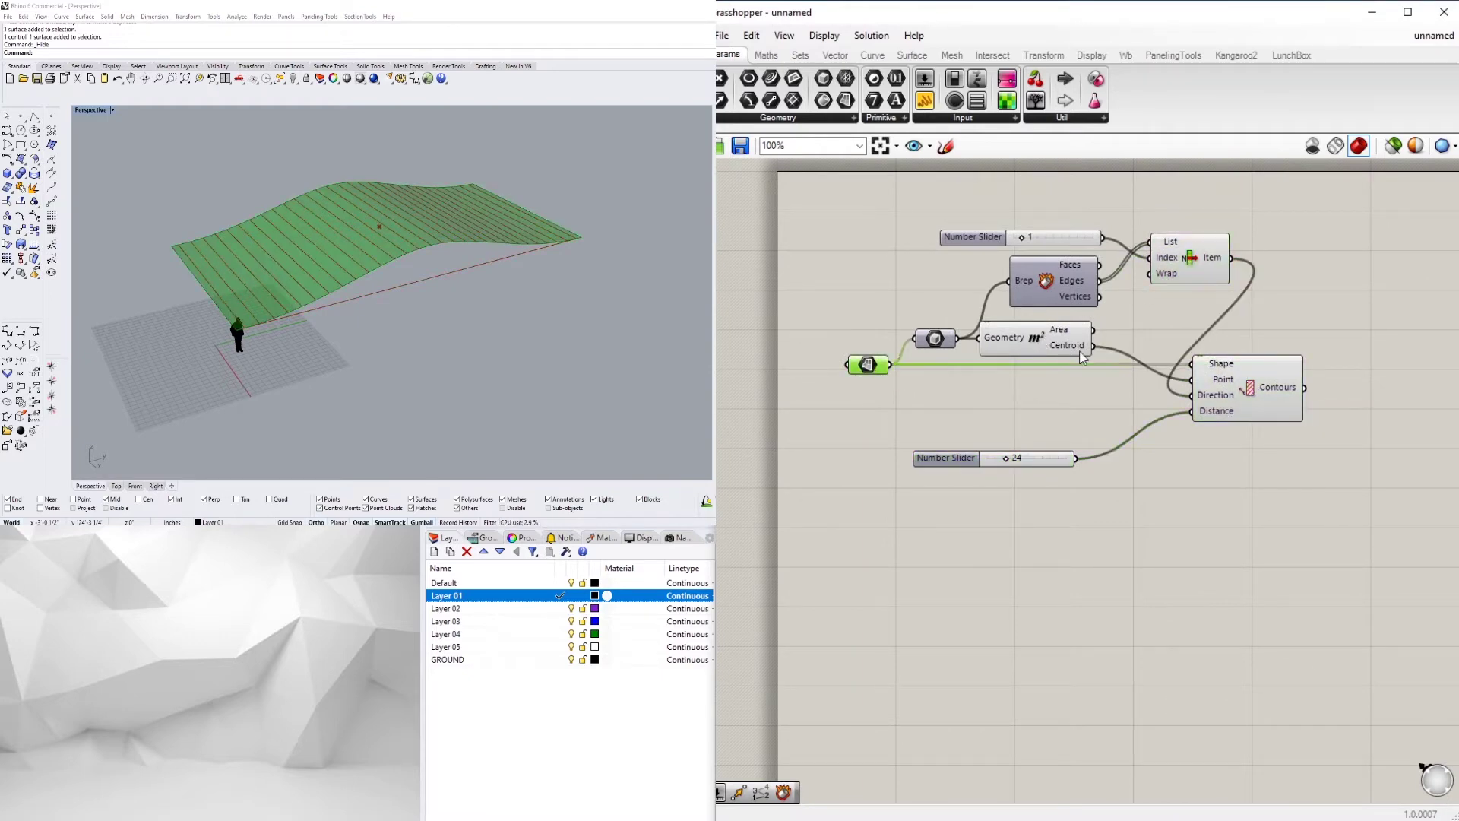
Add an Offset Curve component, connect the Contours output to its Curve input and inspect the offset lines.
click(1194, 496)
scroll(1182, 492, up, 1)
double_click(1177, 484)
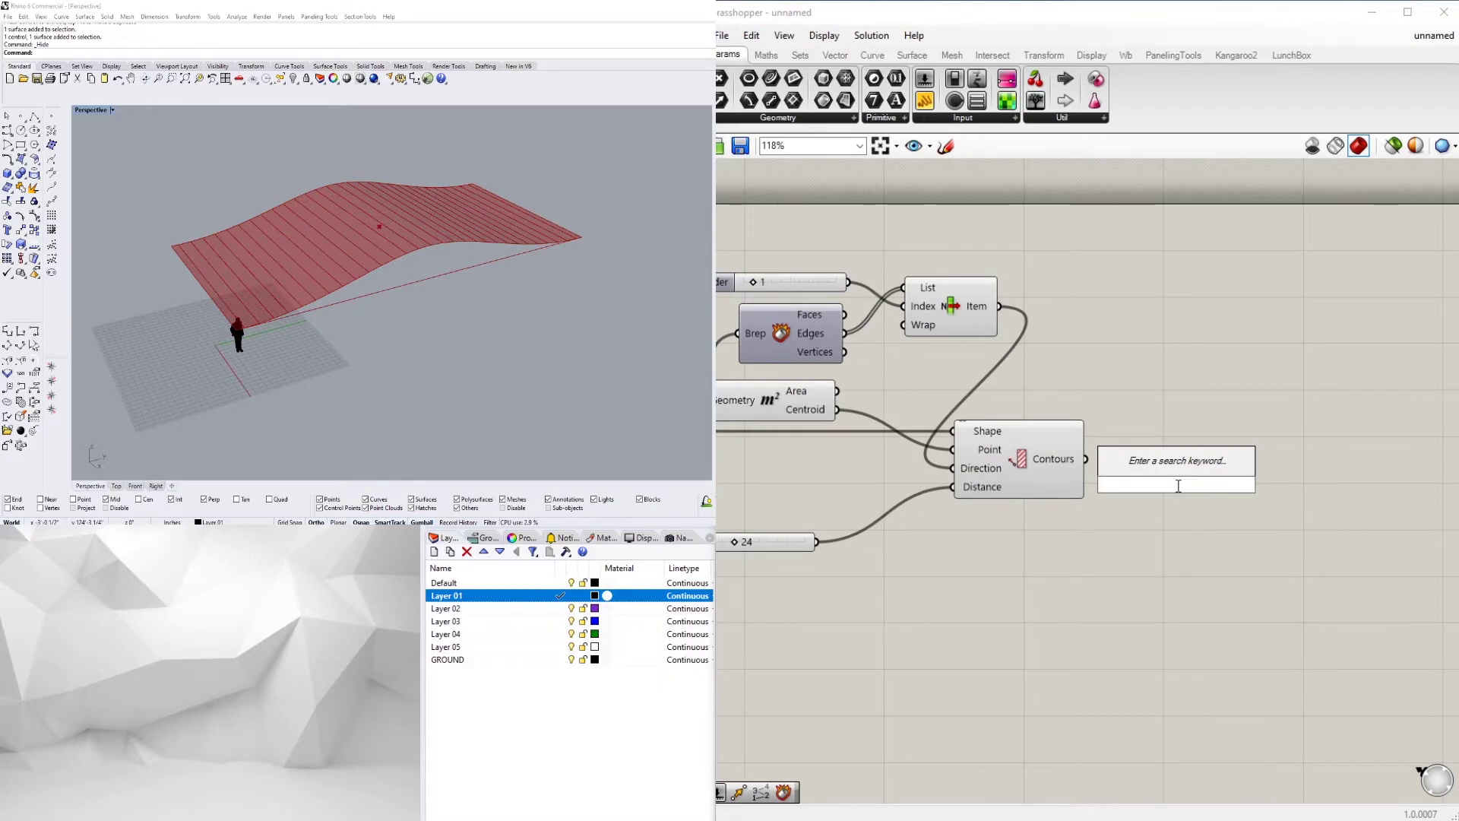
text(of)
key(Return)
scroll(1101, 458, up, 2)
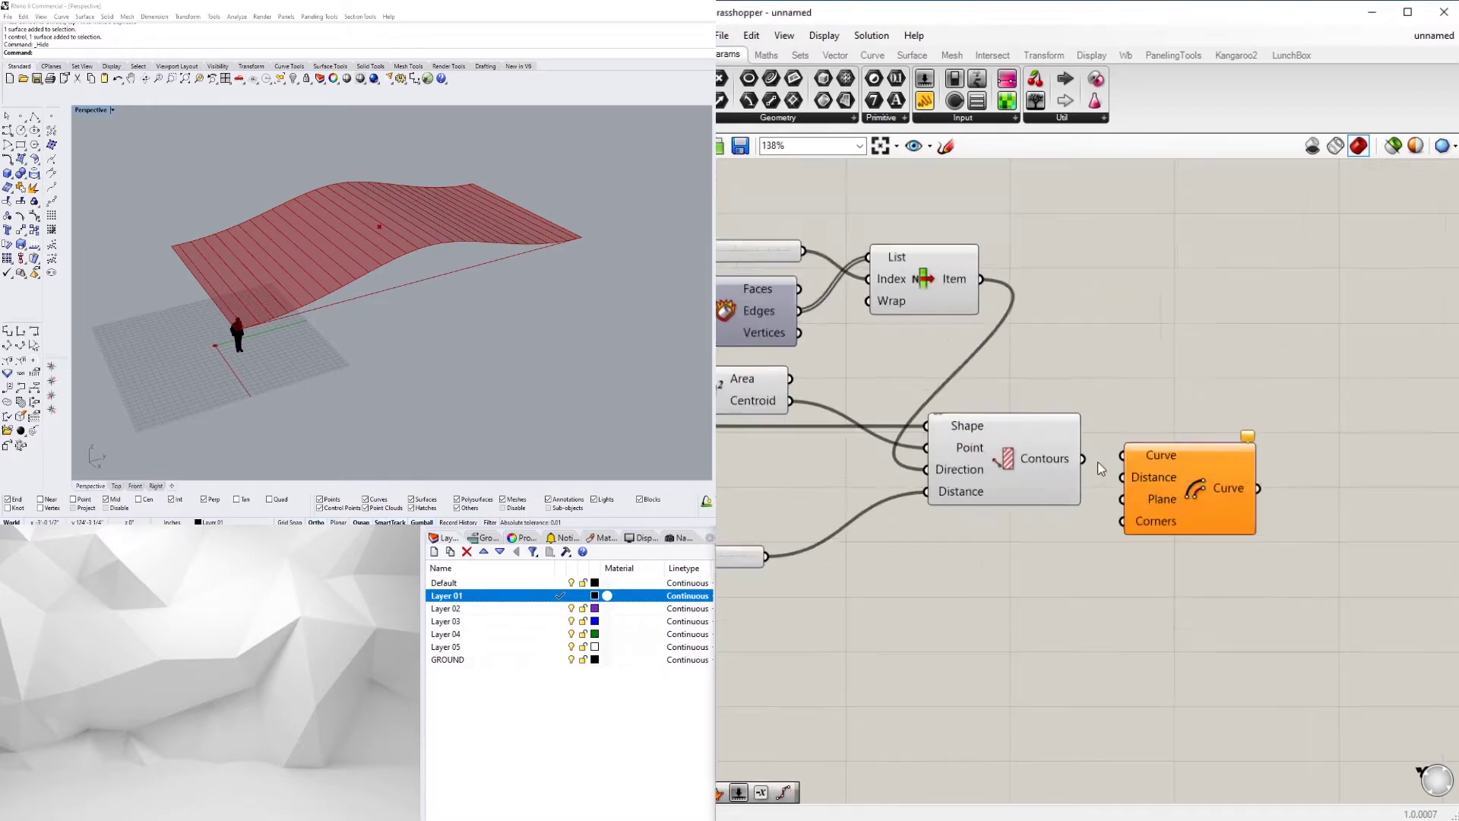
drag(1085, 458, 1129, 458)
click(1185, 487)
scroll(359, 322, up, 5)
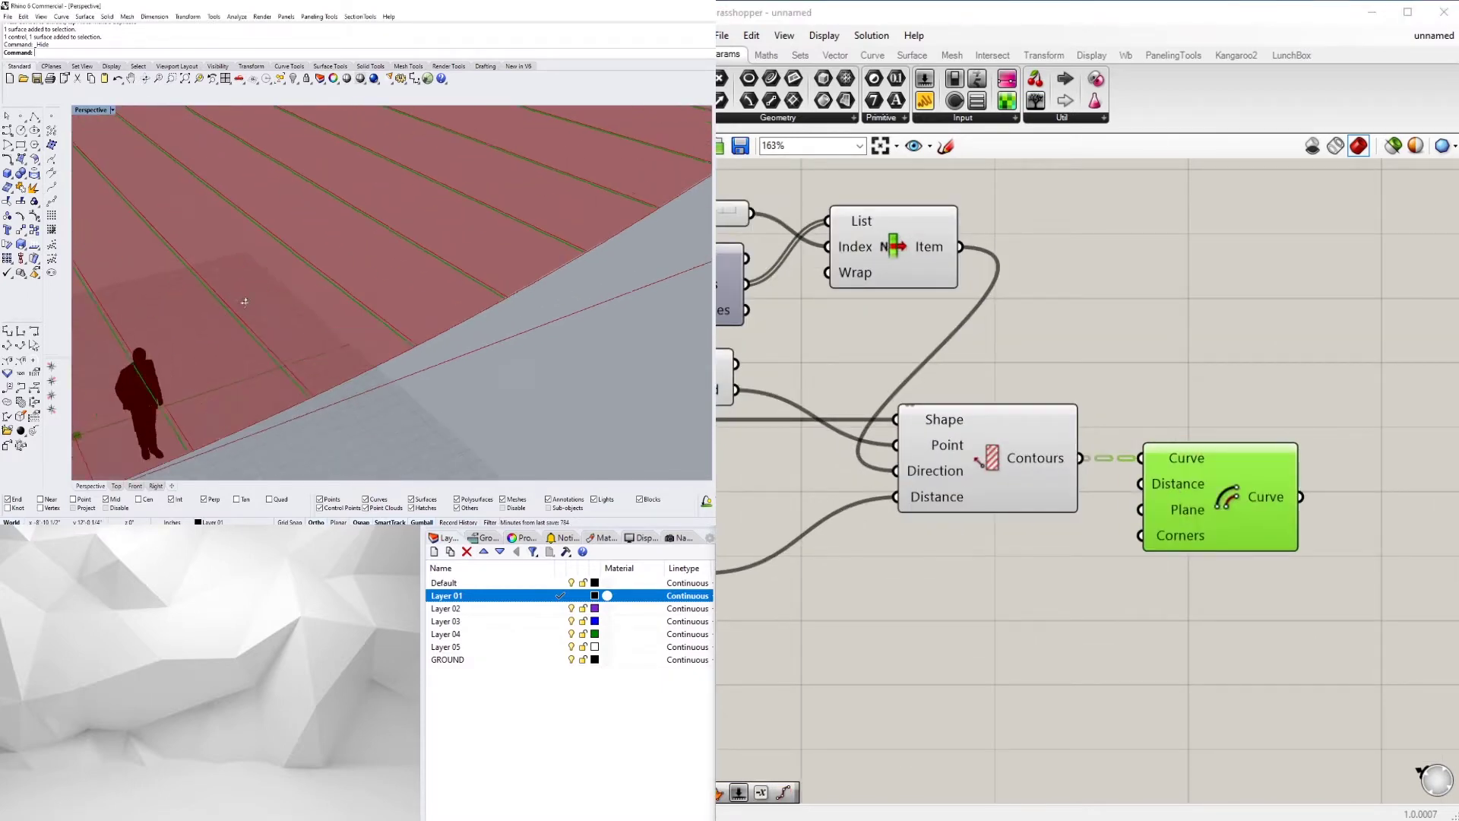
Make room beside Offset Curve, add a Number Slider set to 12 and connect it to the Distance input.
drag(1218, 524, 1319, 549)
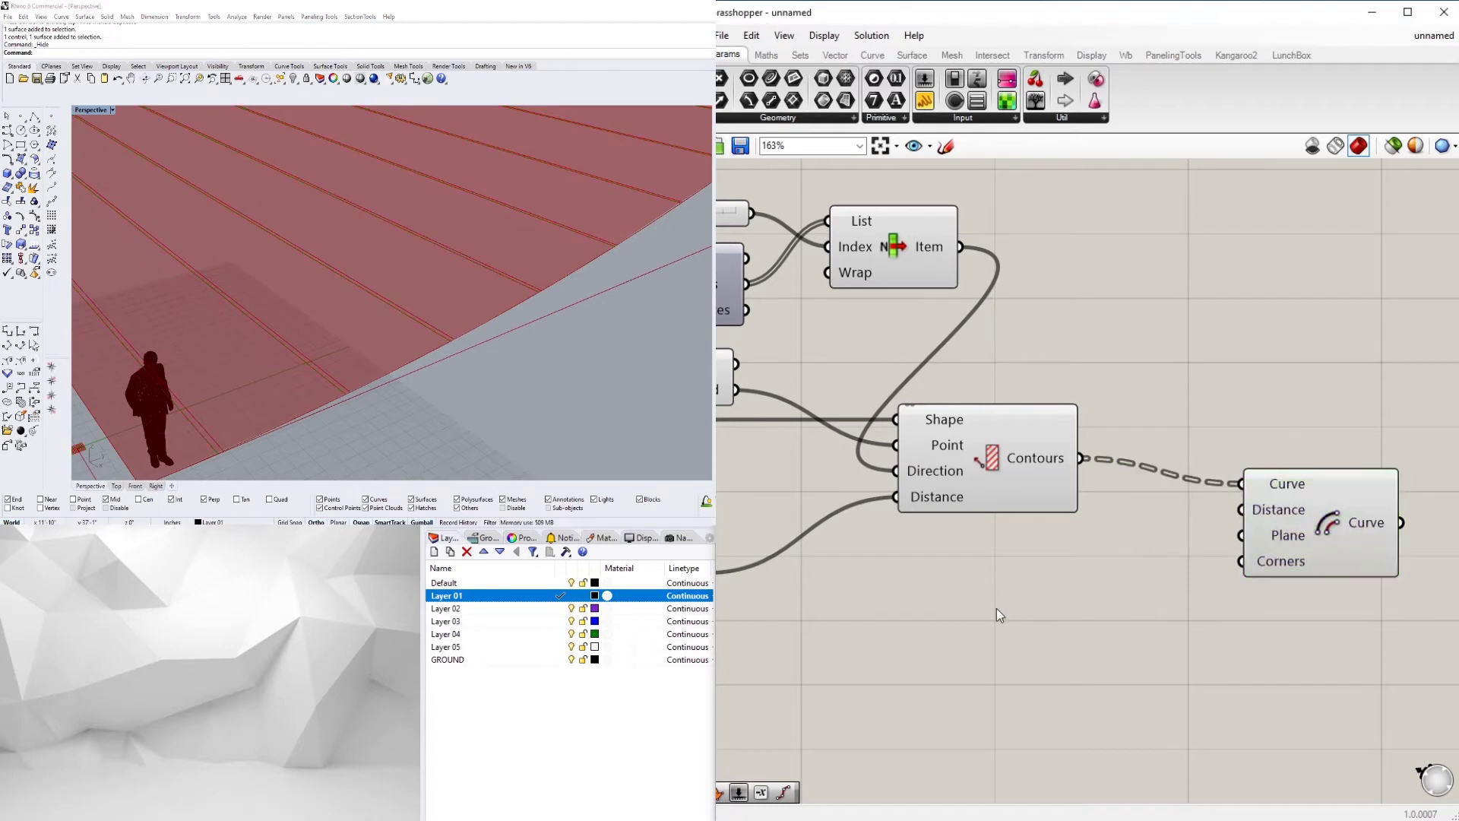
double_click(996, 608)
text(12)
key(Return)
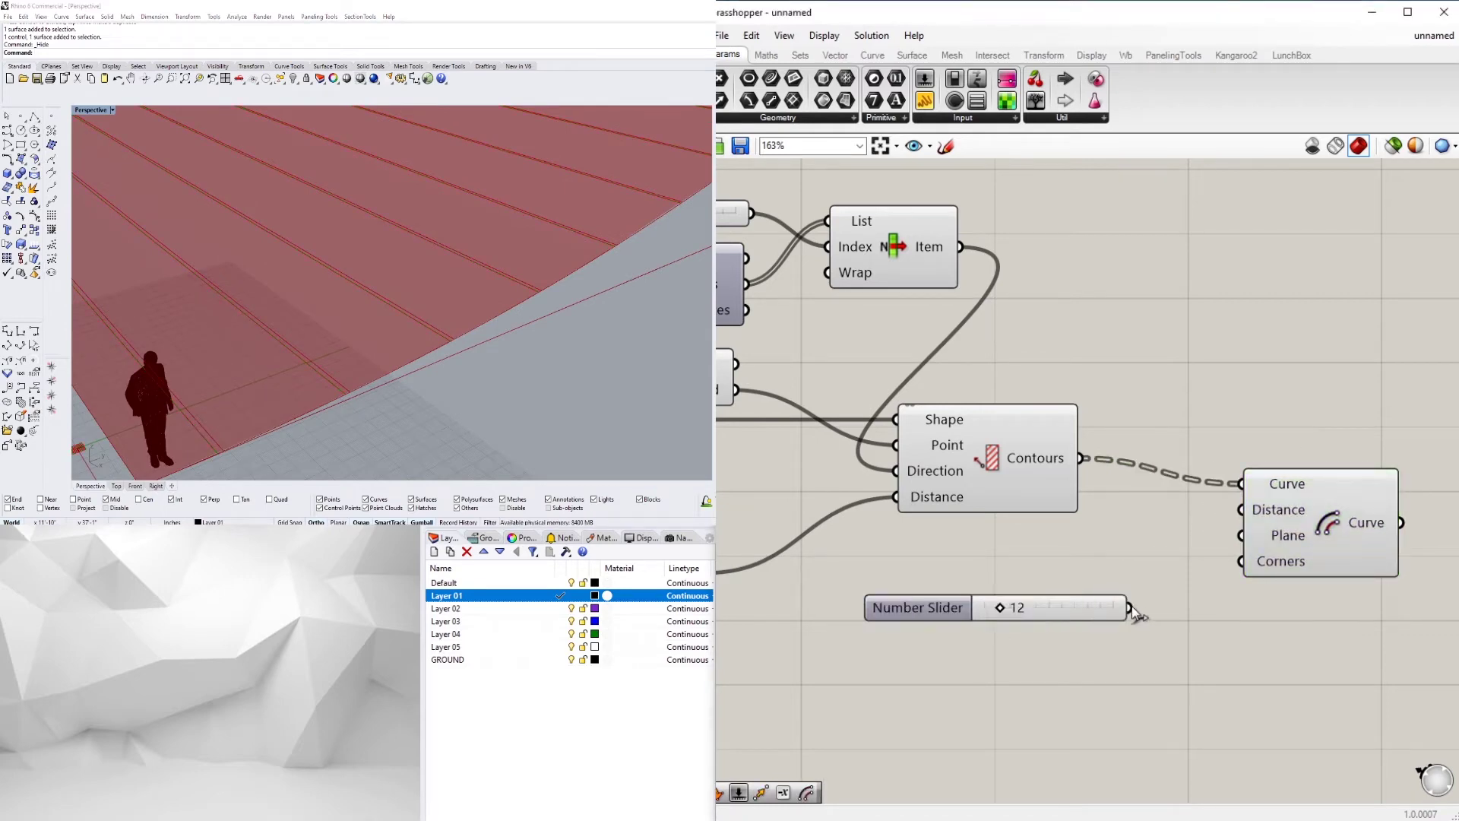
drag(1130, 607, 1241, 509)
drag(903, 607, 862, 553)
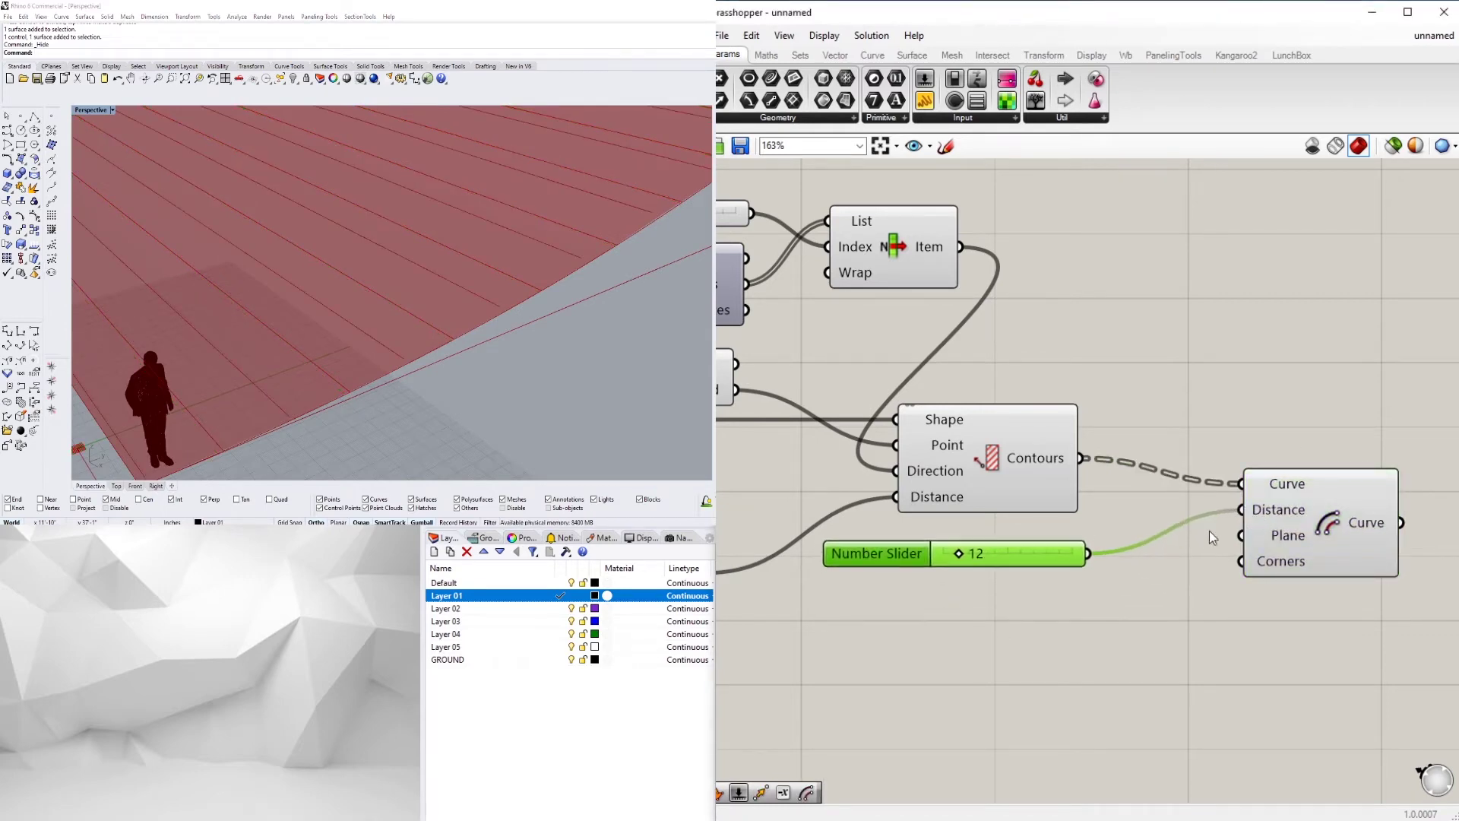
Move the Offset Curve component closer to its slider and inspect the offset contours on the surface.
drag(1332, 541, 1231, 536)
right_drag(443, 285, 177, 238)
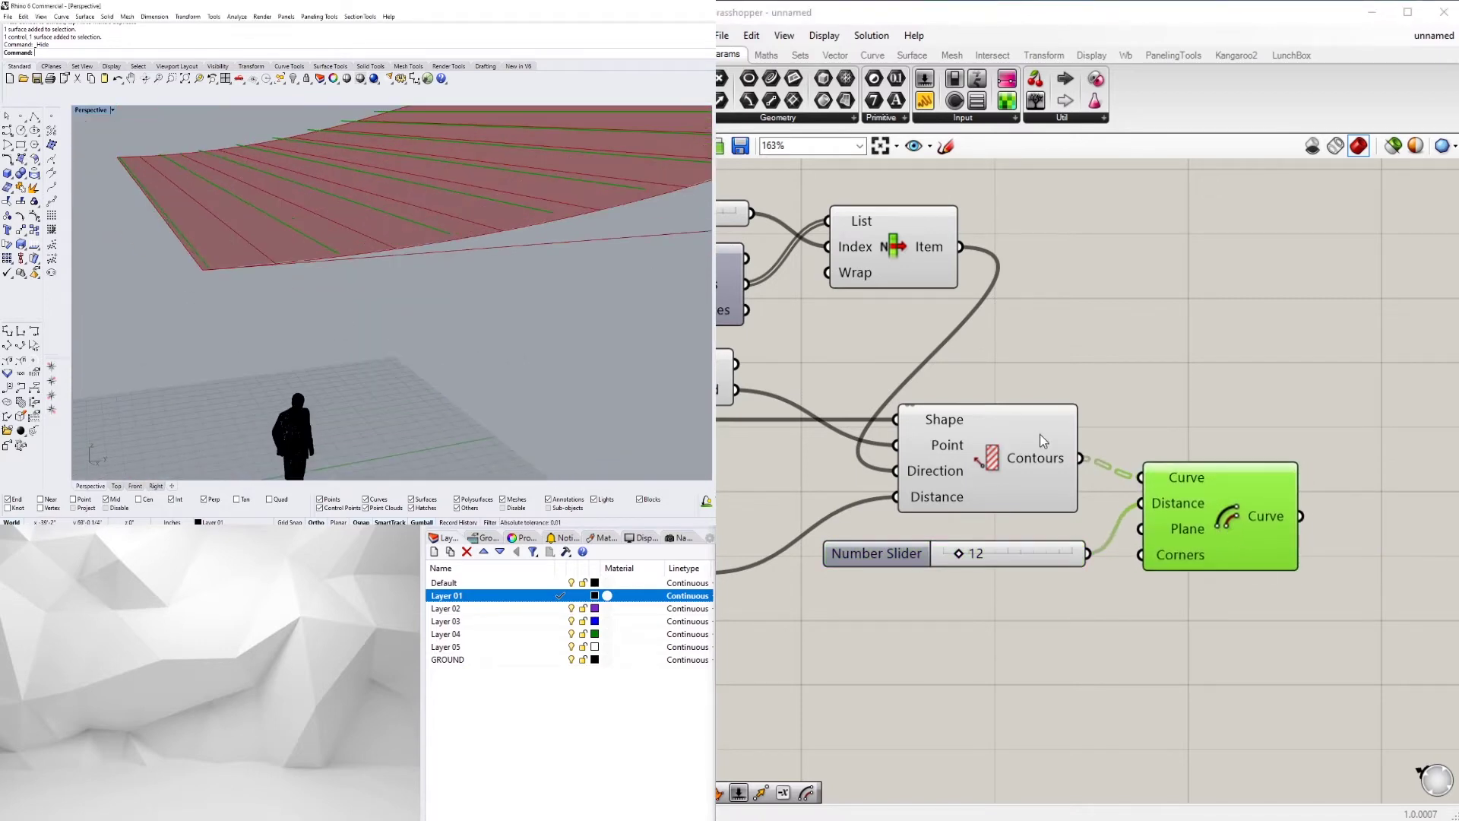
click(1123, 664)
scroll(1141, 595, down, 1)
right_drag(1146, 596, 1263, 591)
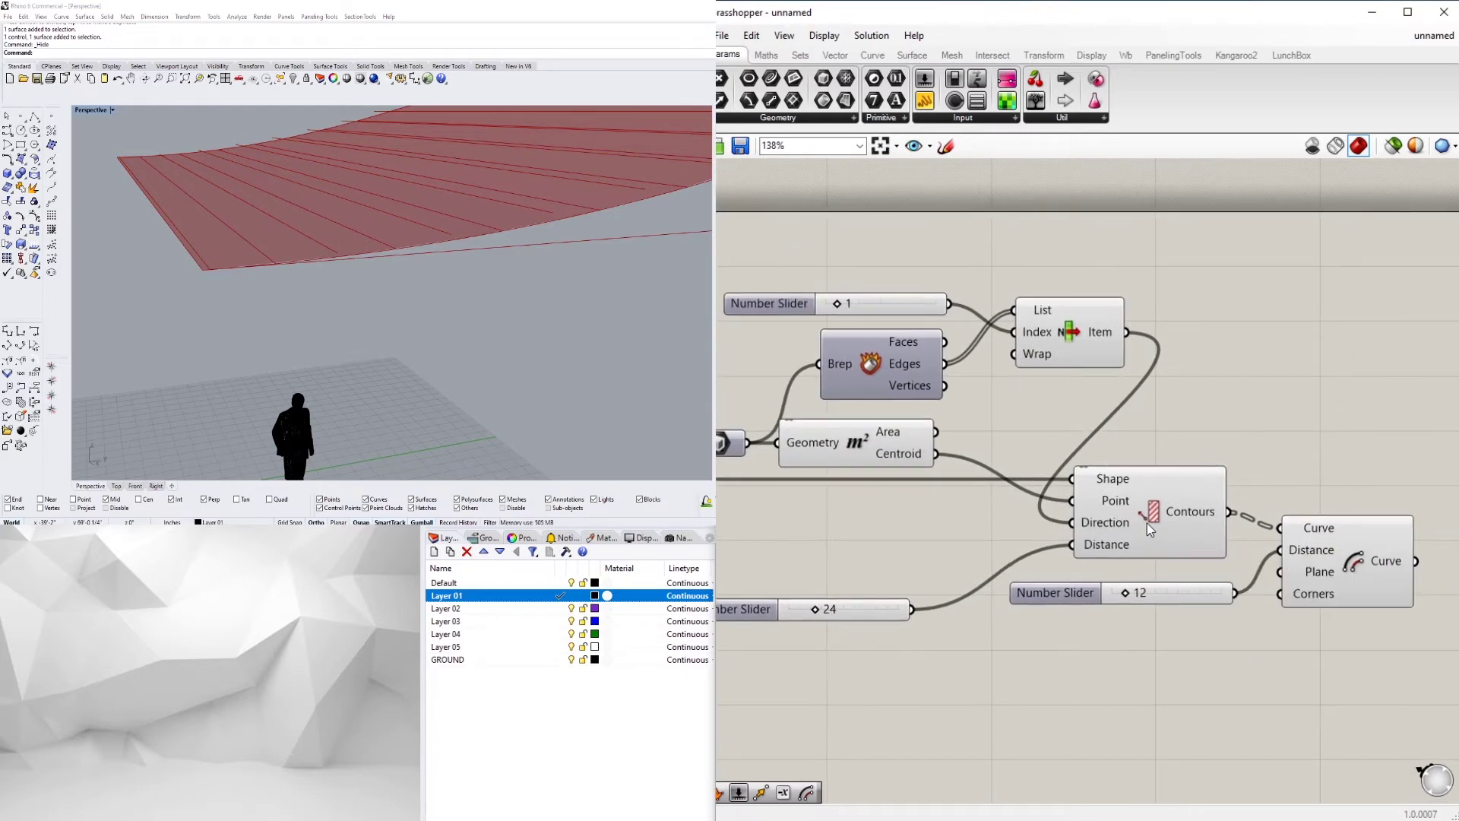
scroll(949, 507, down, 2)
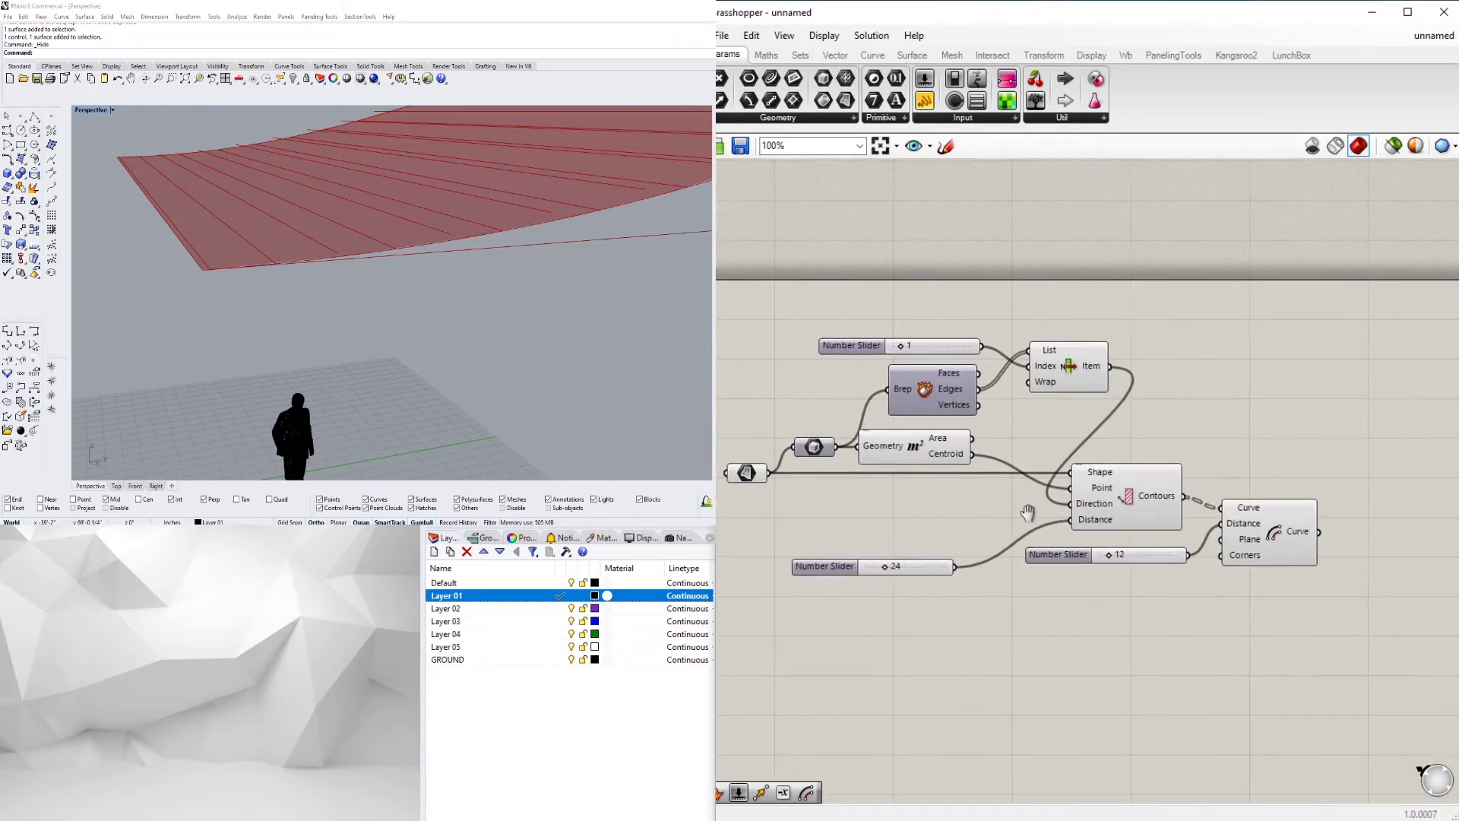
Add an Extrude component and connect the List Item output to its Base input.
drag(1278, 523, 1297, 524)
right_drag(471, 327, 693, 812)
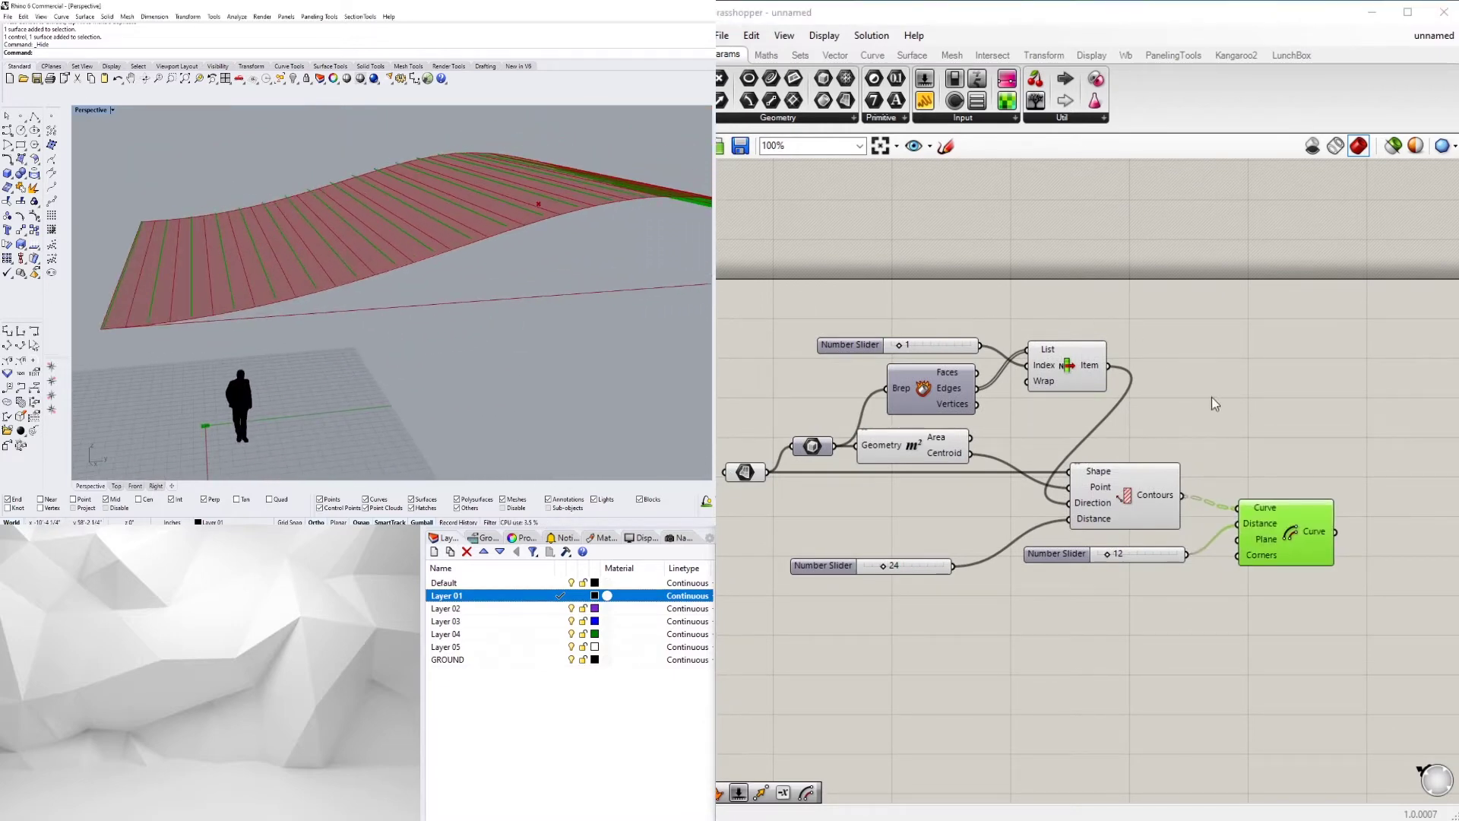
double_click(1229, 357)
text(extrude)
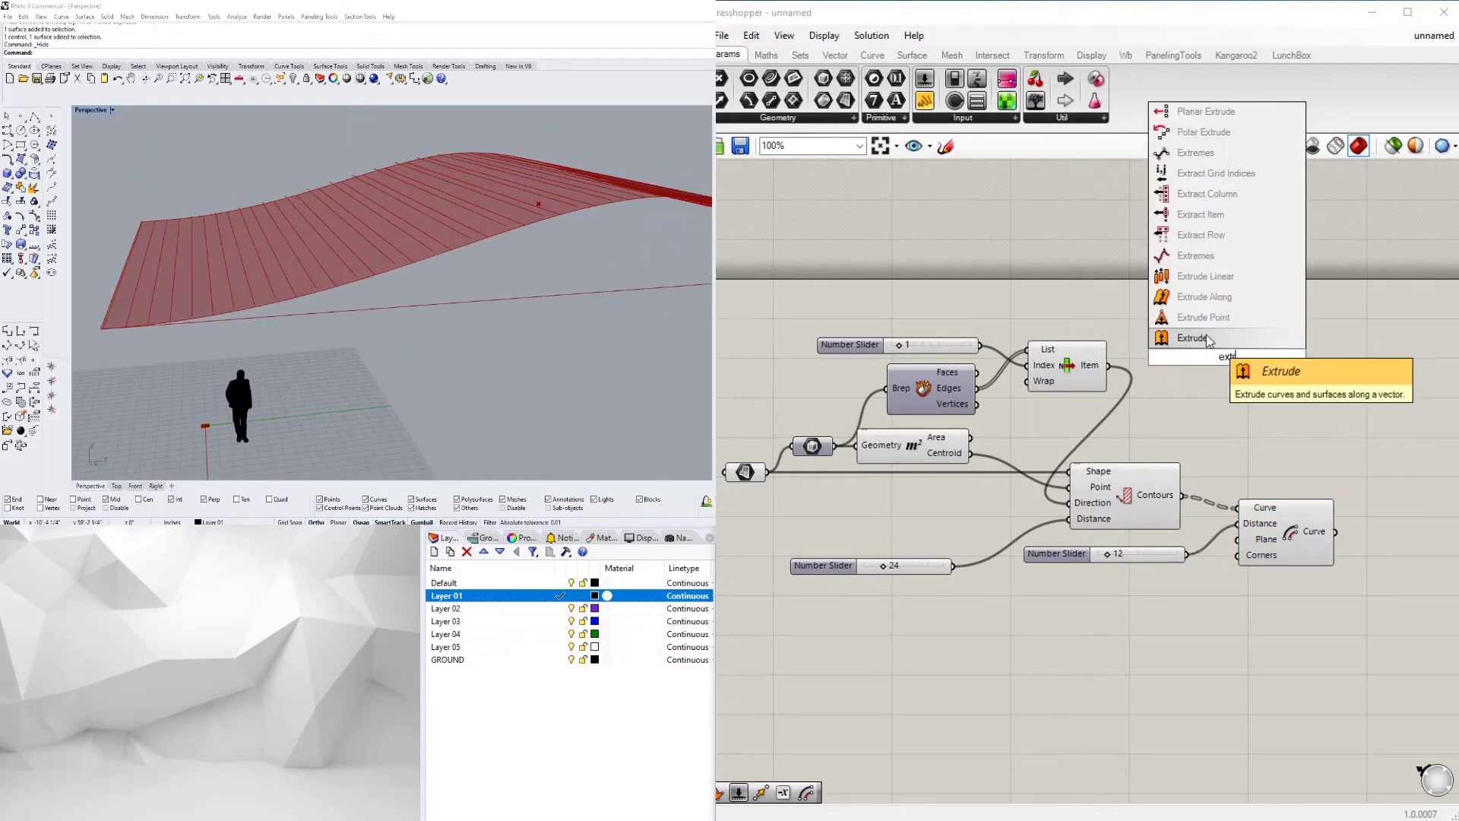
key(Return)
drag(1168, 357, 1154, 362)
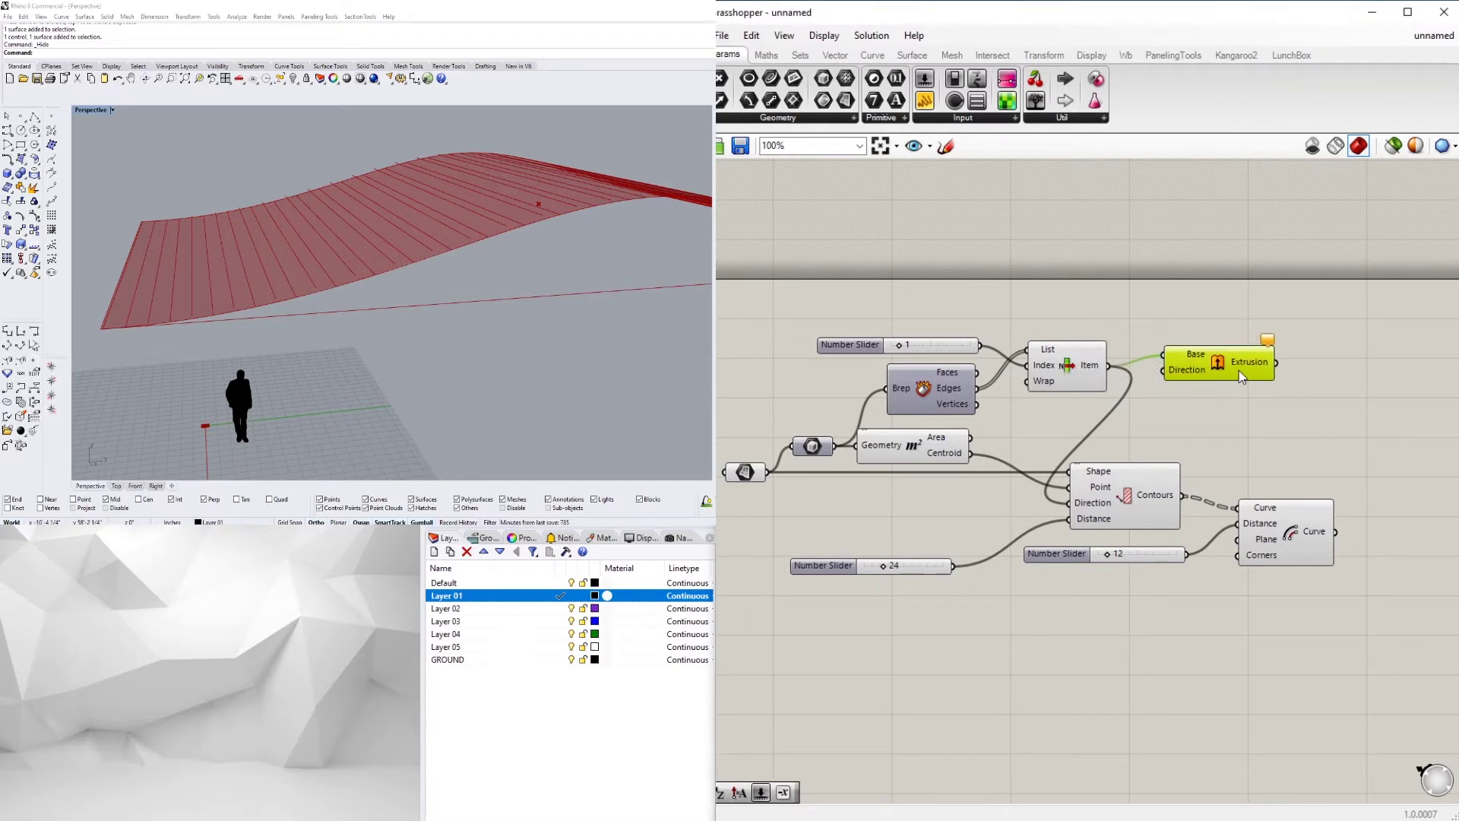
Add a Unit Z vector and connect it to the Direction input of the Extrude component.
double_click(1072, 306)
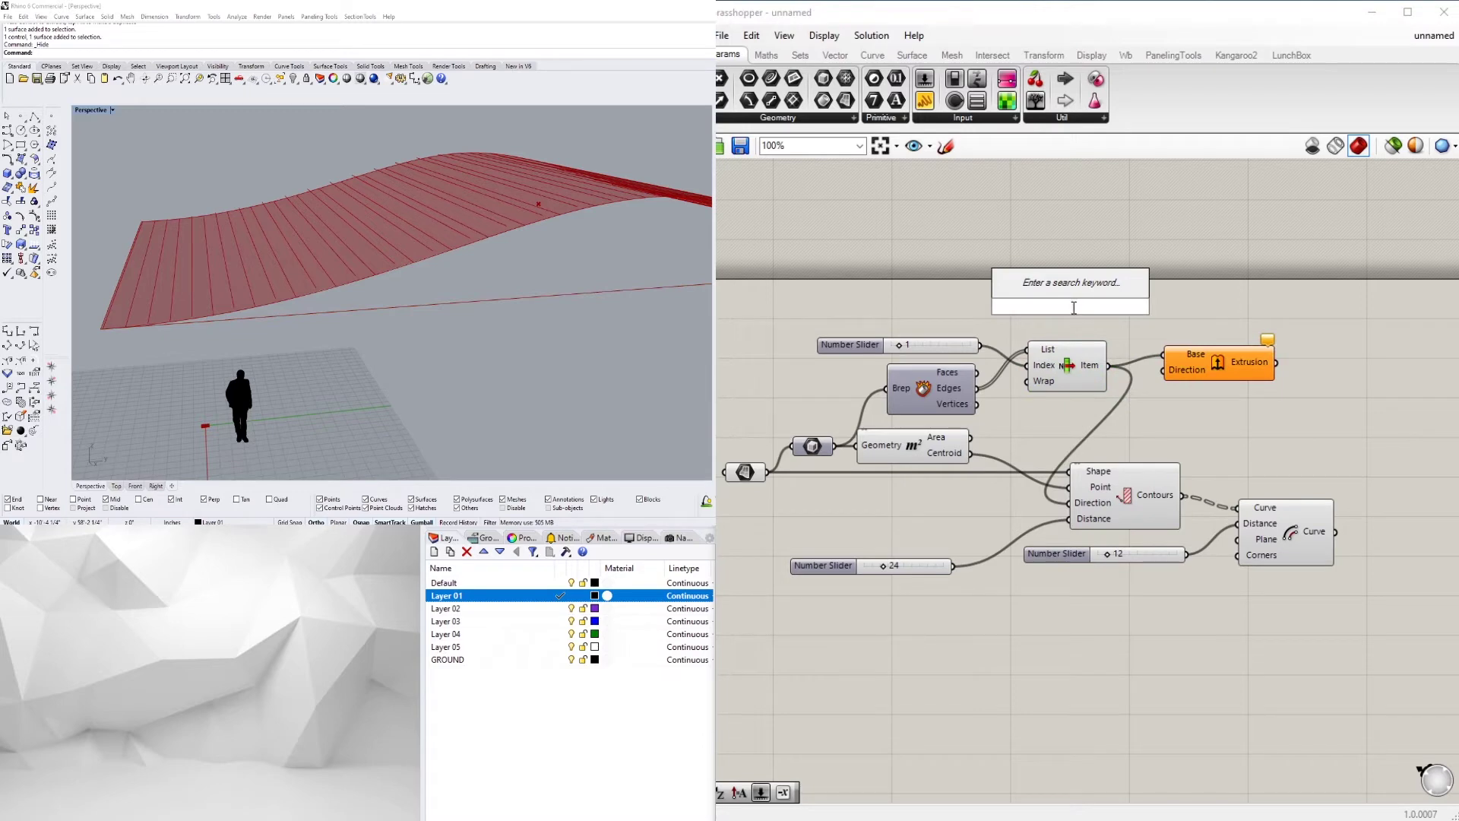
text(unit z)
key(Return)
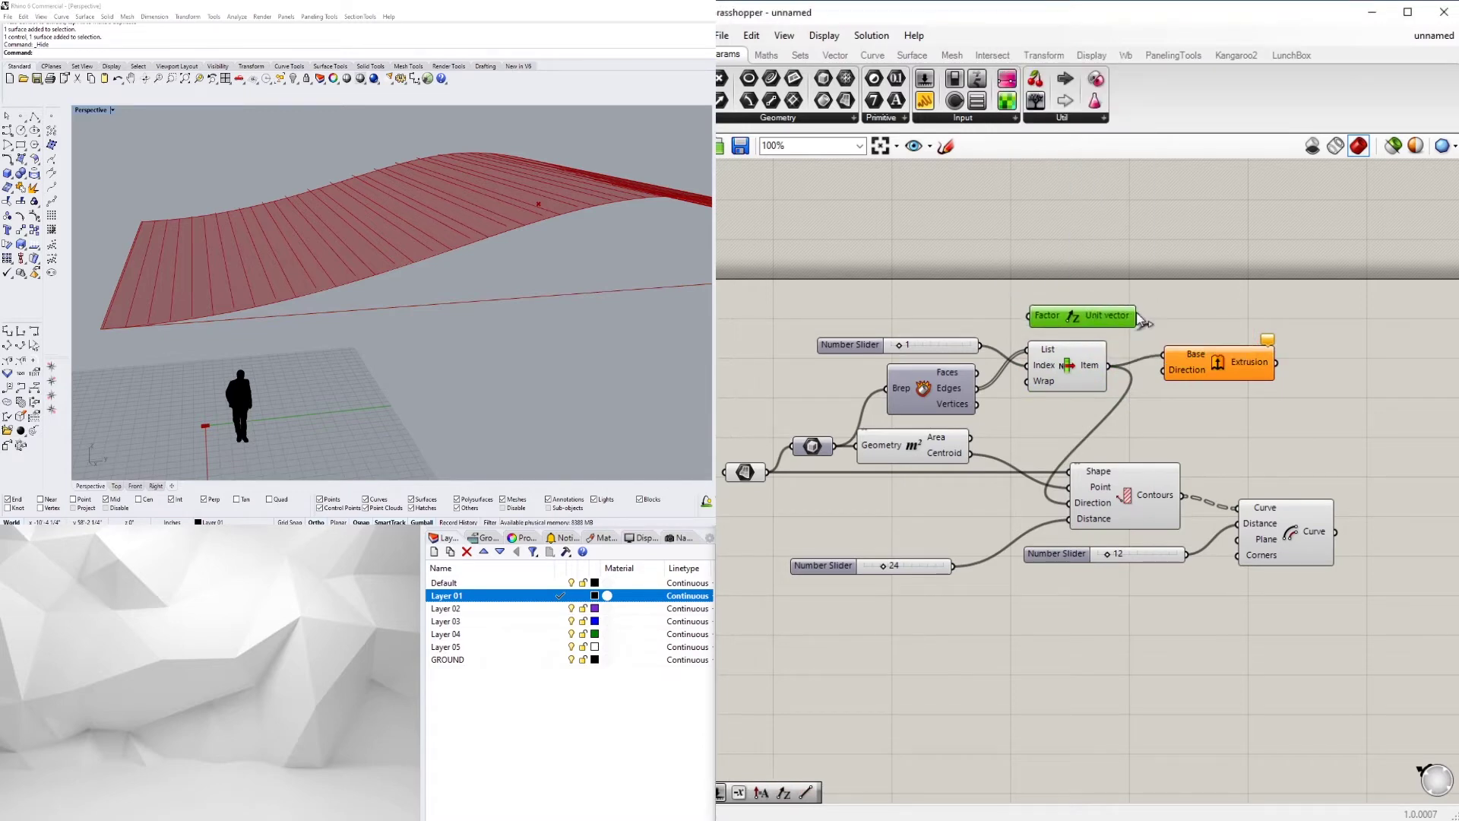
drag(1168, 372, 1253, 361)
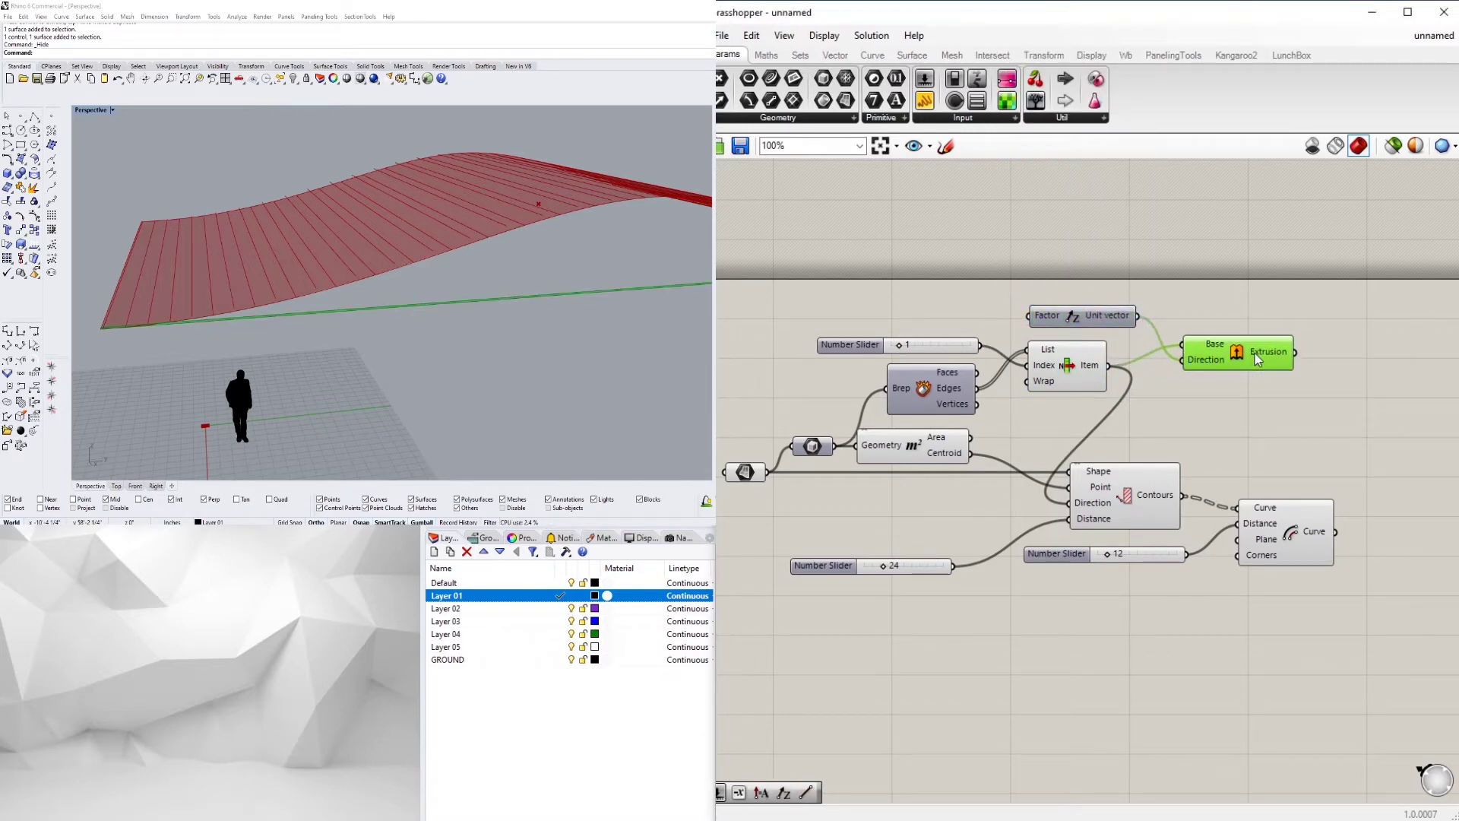
Connect the Extrusion output to the Plane input of Offset Curve and space out the surrounding components.
click(1250, 499)
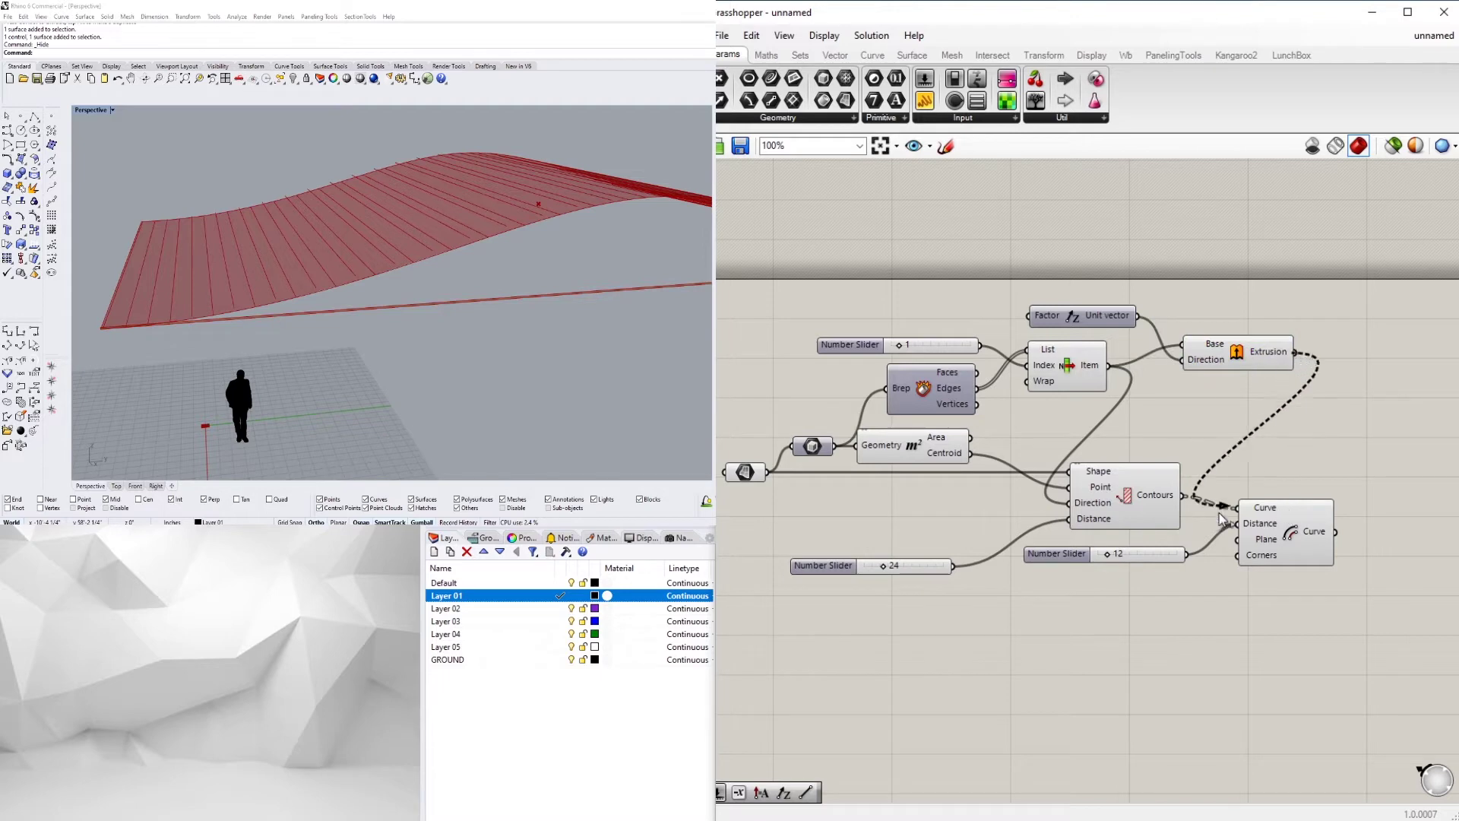
drag(1283, 547, 1366, 538)
drag(1240, 368, 1218, 390)
click(1238, 318)
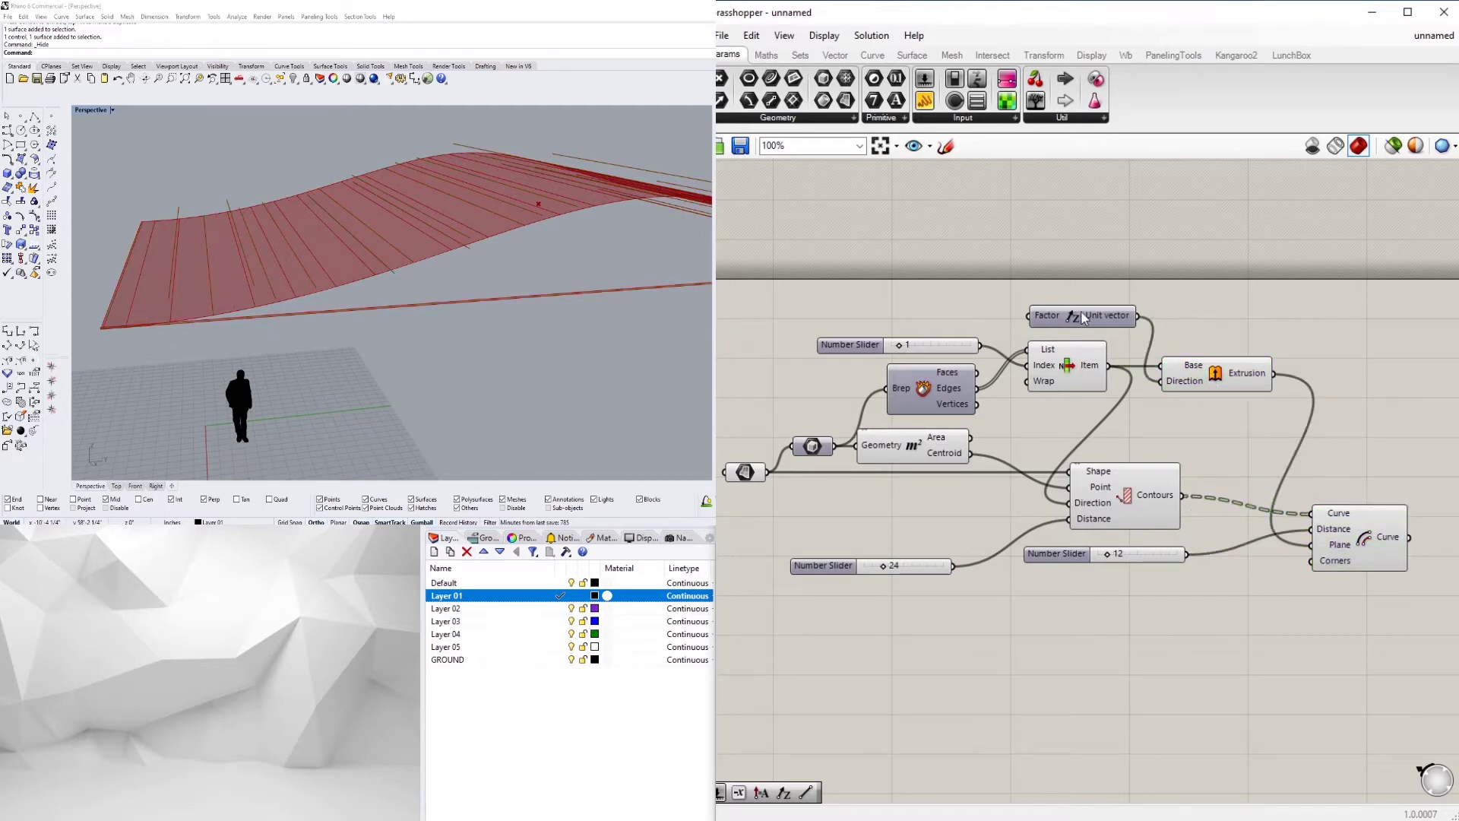
drag(1086, 318, 1061, 323)
drag(1343, 550, 1364, 512)
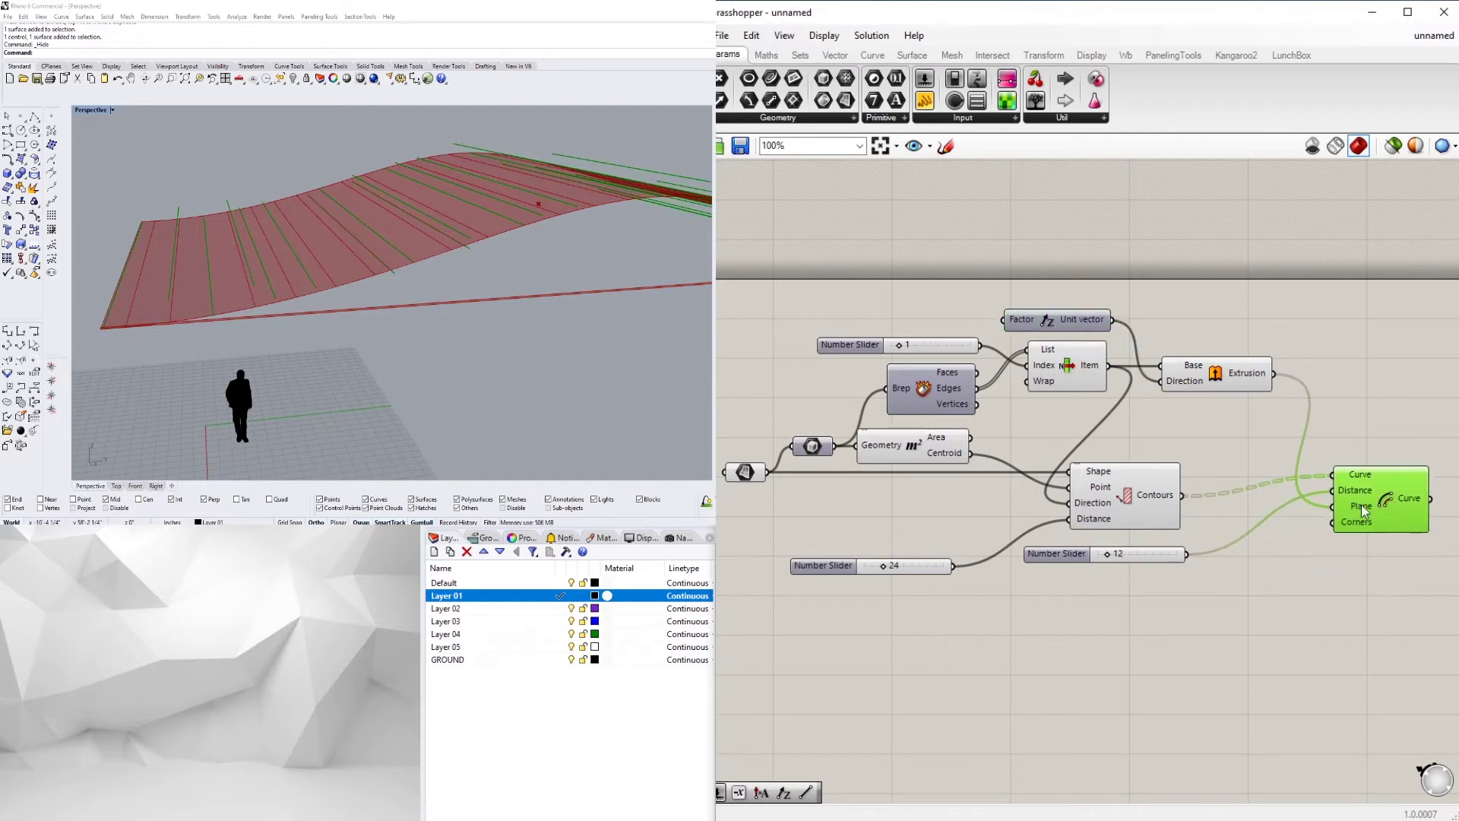
Rearrange the Contour, List Item and Extrude components so their wires run straighter.
drag(1120, 495, 1213, 495)
click(1232, 431)
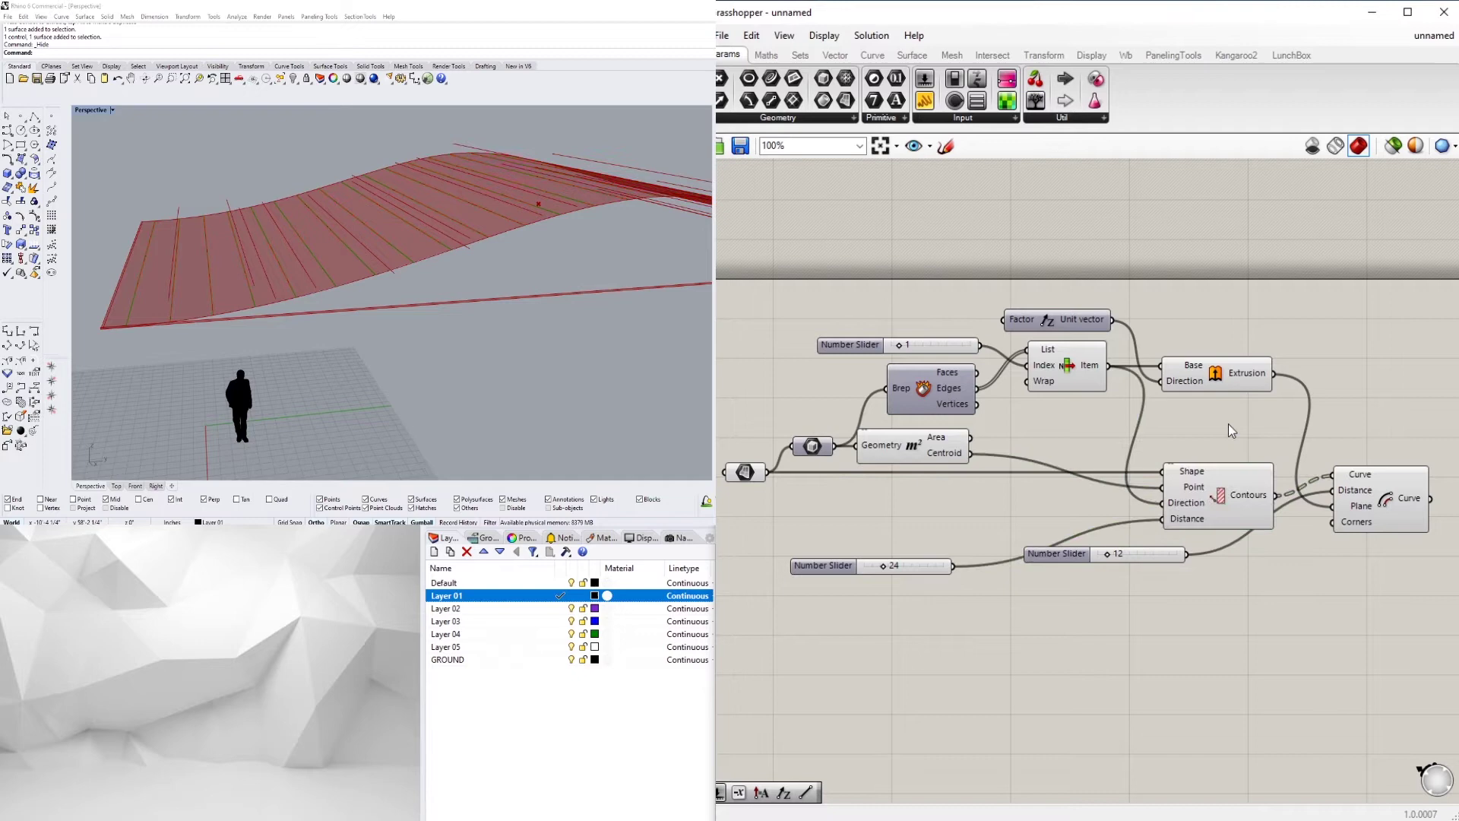
drag(1076, 377, 1065, 416)
click(1083, 361)
click(1227, 384)
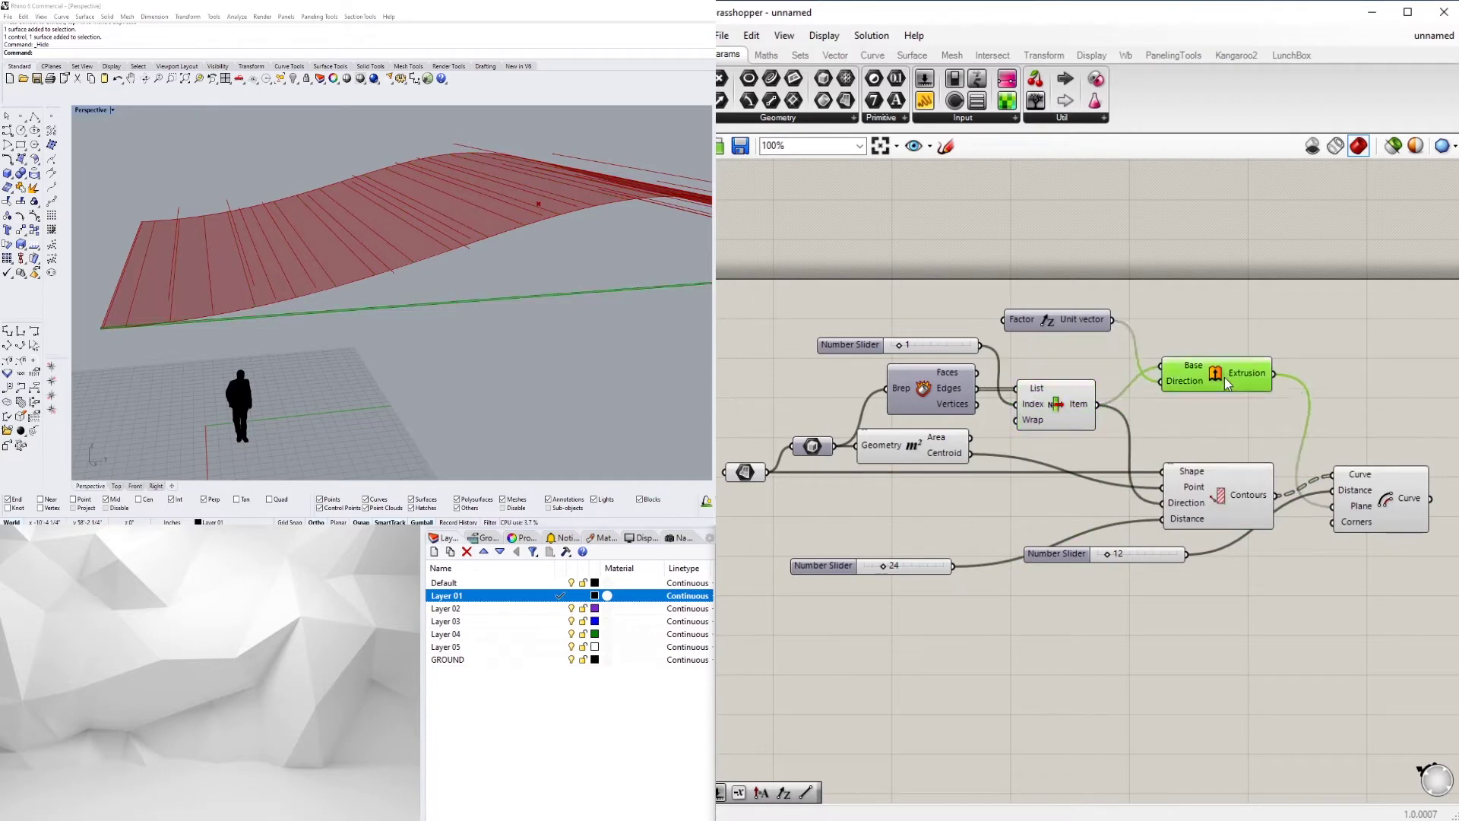
drag(1226, 383, 1234, 414)
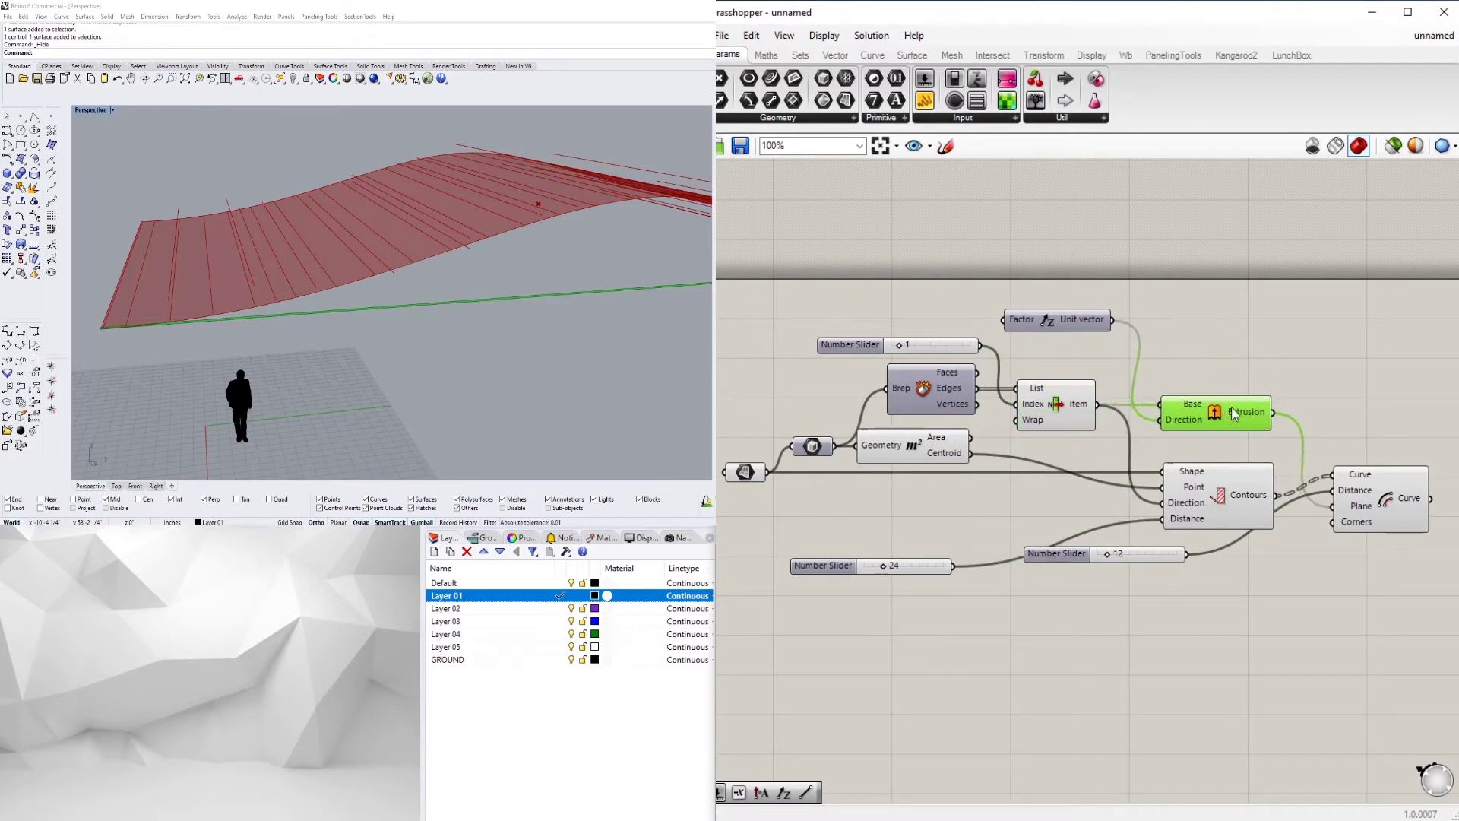
click(1292, 452)
Bring the 12 slider close to Offset Curve and place the 24 slider beside the Contour component's Distance input.
drag(1363, 465, 1380, 494)
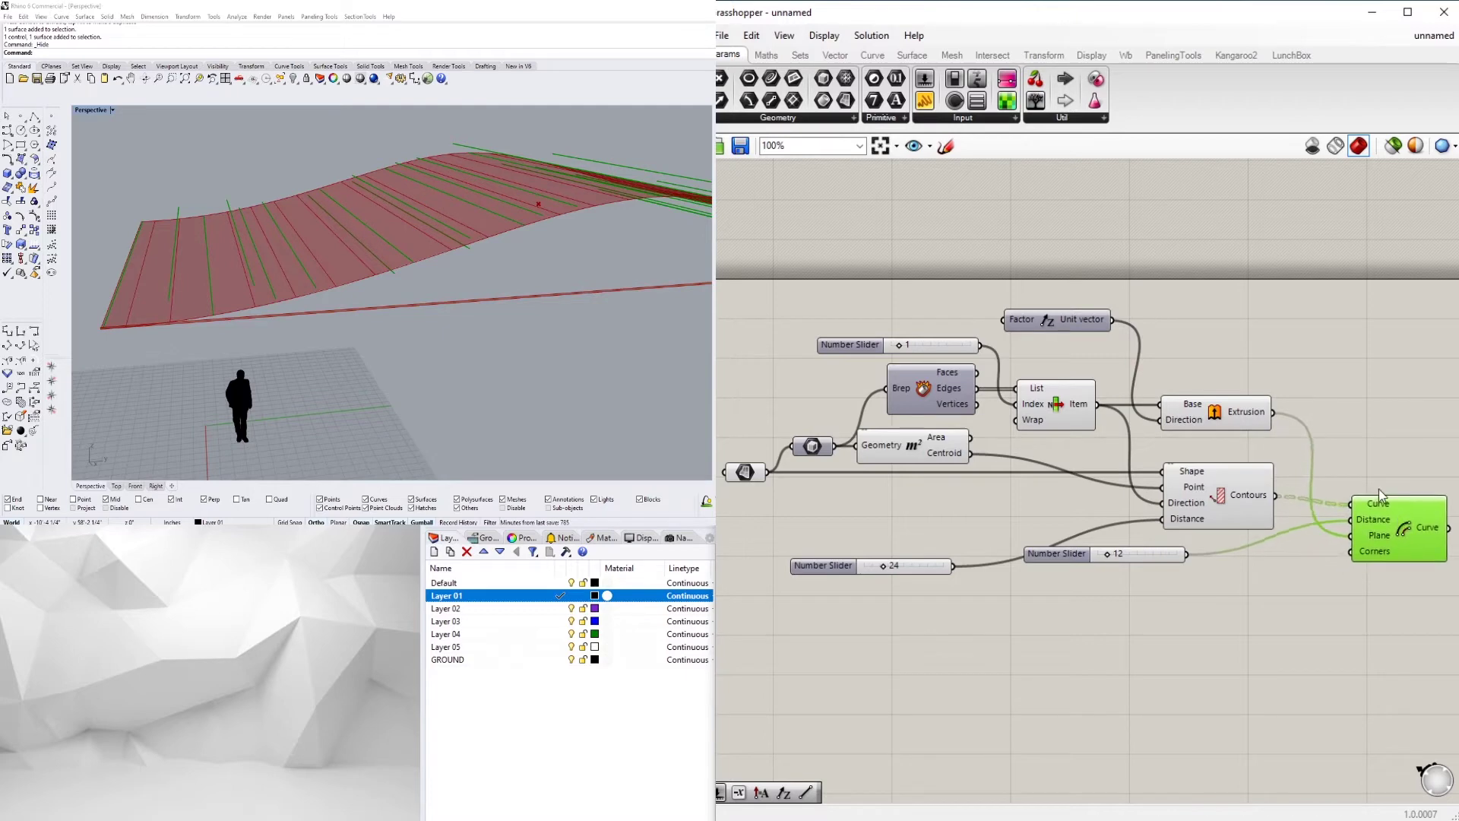
drag(1077, 563, 1174, 560)
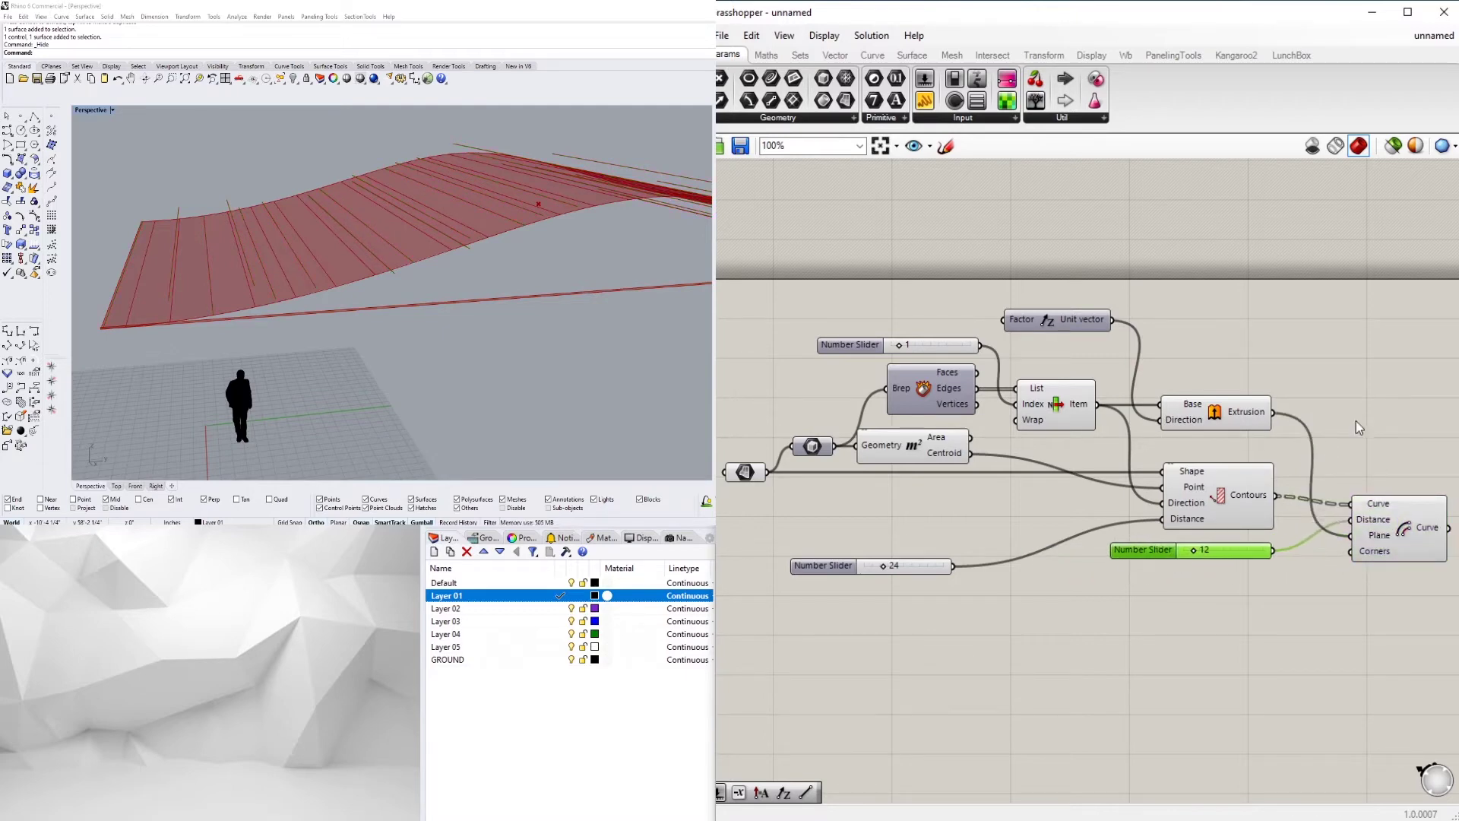
drag(1398, 532, 1387, 531)
click(1303, 431)
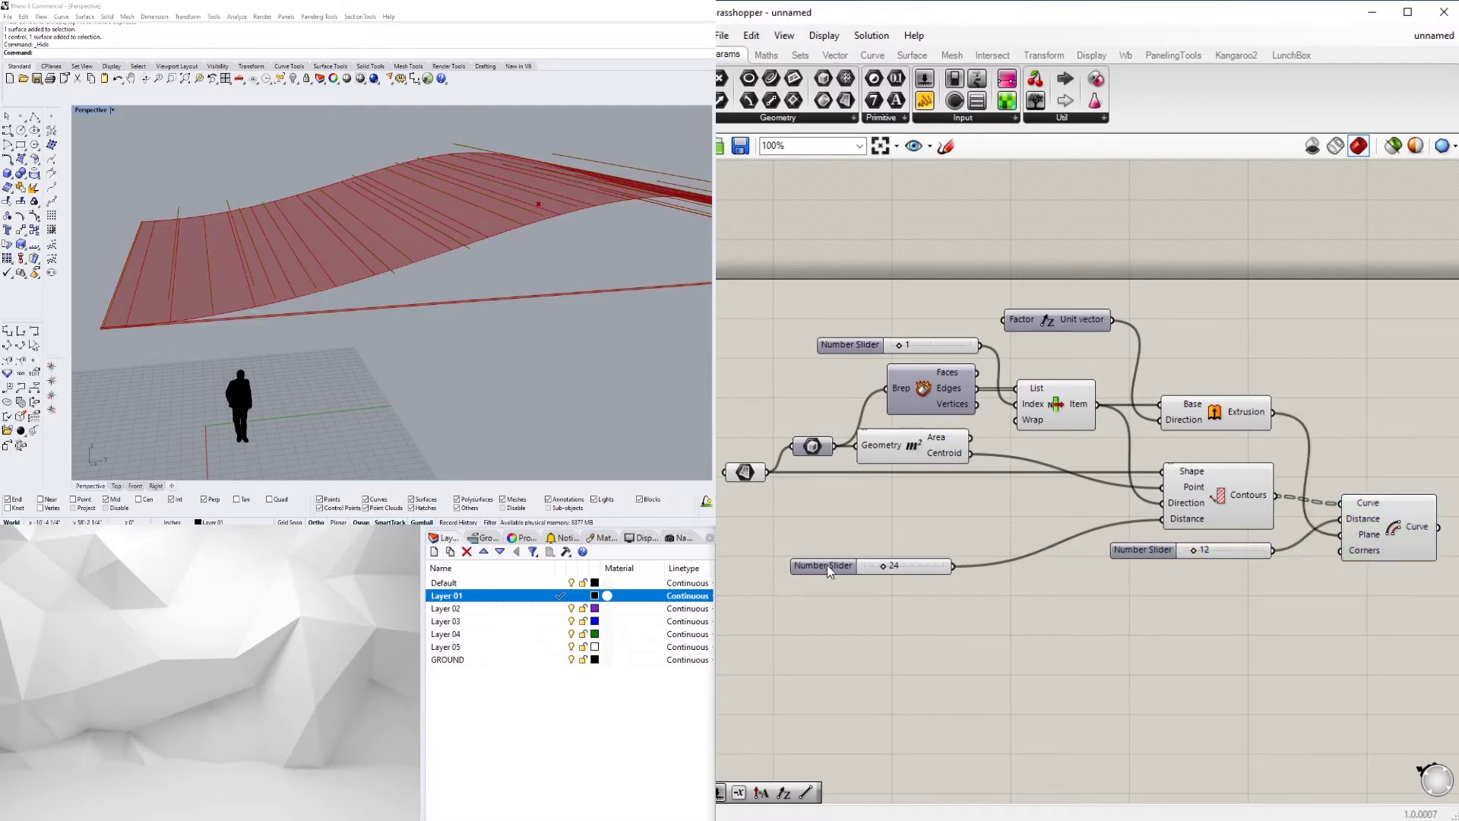
drag(828, 571, 1081, 483)
click(1010, 595)
scroll(1018, 585, up, 2)
click(976, 592)
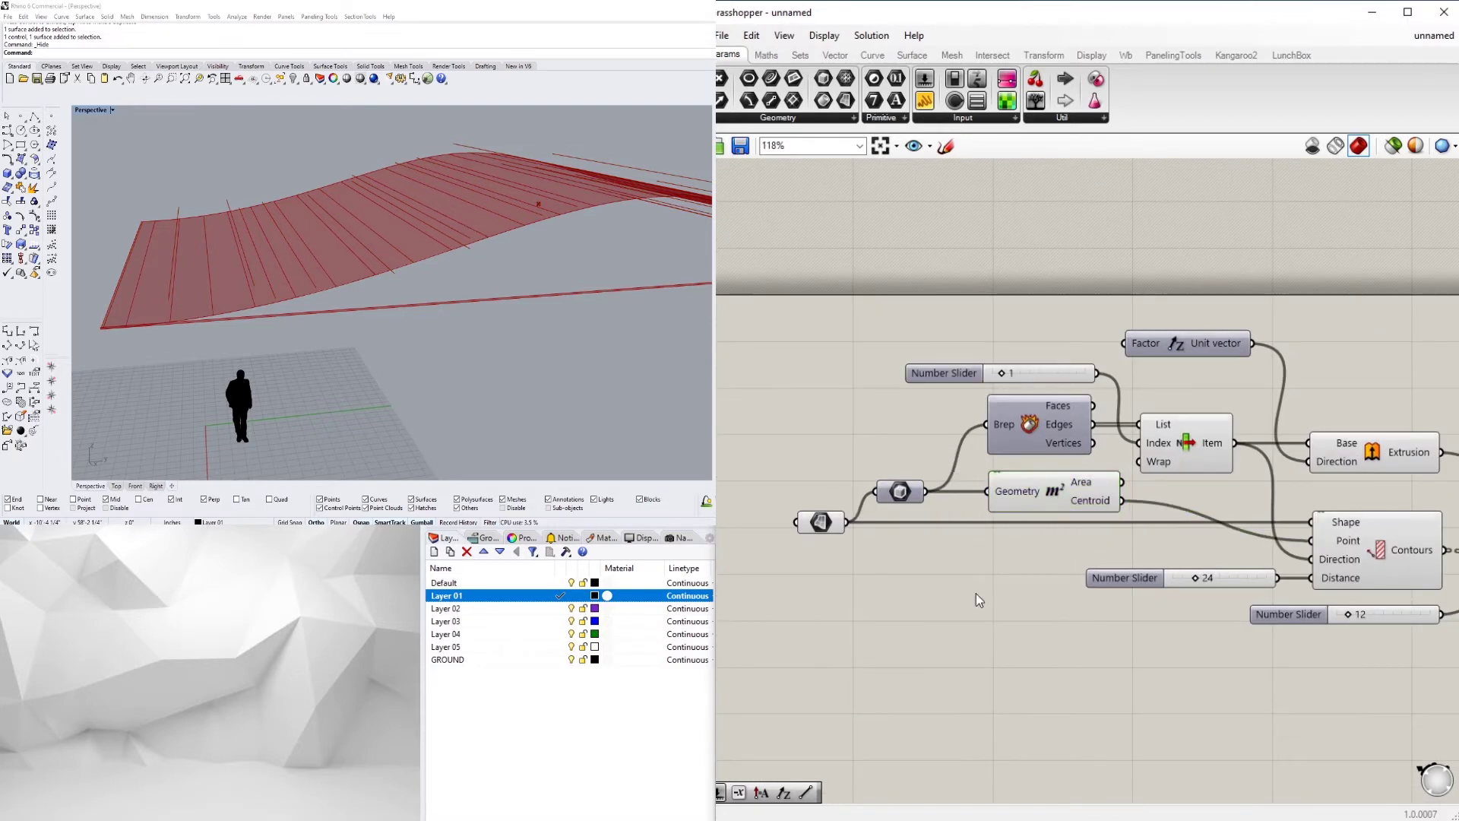
scroll(980, 578, down, 3)
drag(1259, 511, 1277, 517)
scroll(1279, 517, up, 1)
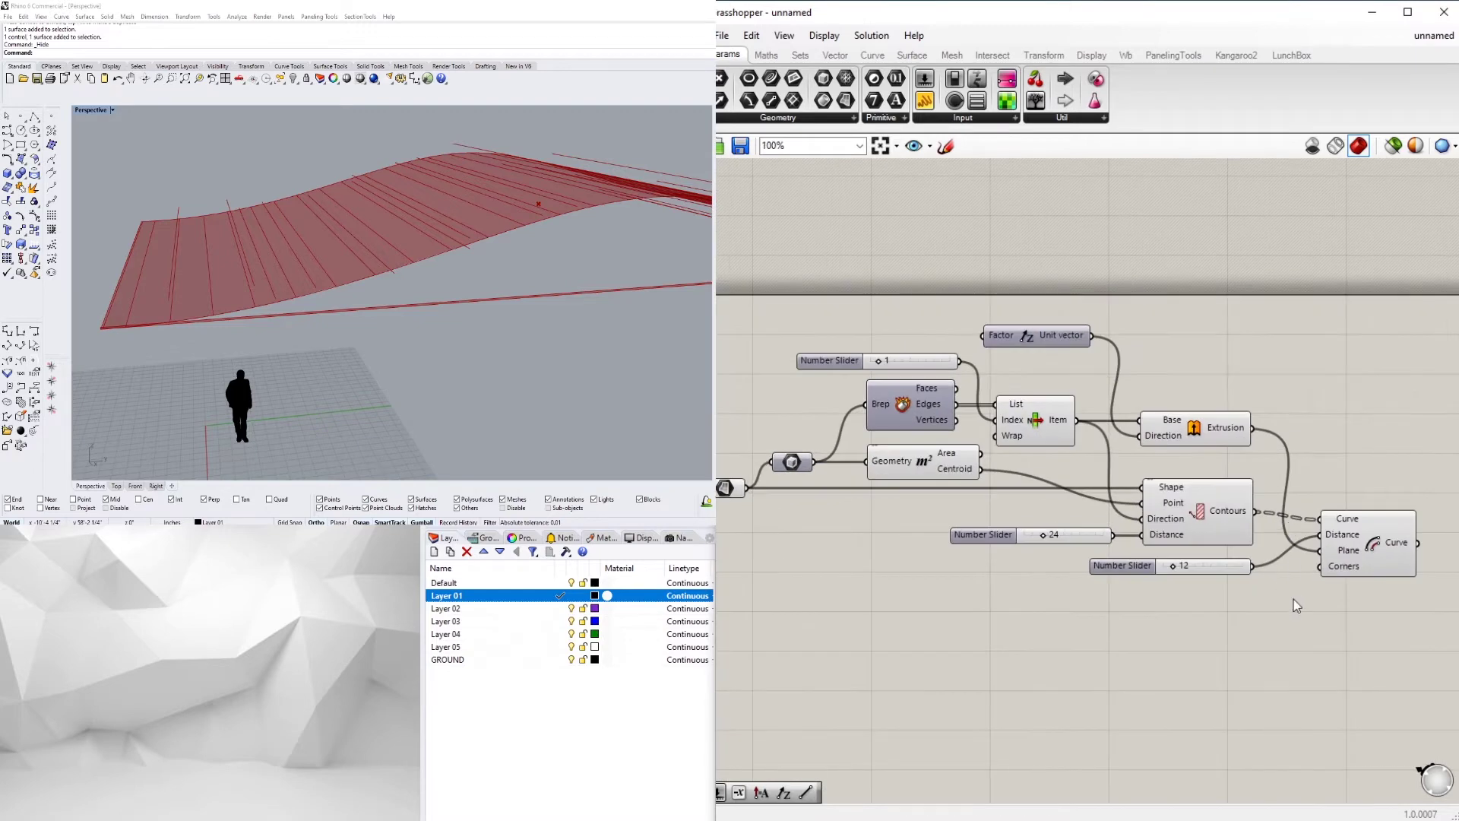
Flatten the Curve and Plane inputs of the Offset Curve component.
right_drag(1024, 607, 1188, 601)
right_drag(296, 267, 346, 262)
right_drag(1280, 440, 1041, 429)
click(1132, 490)
click(1293, 518)
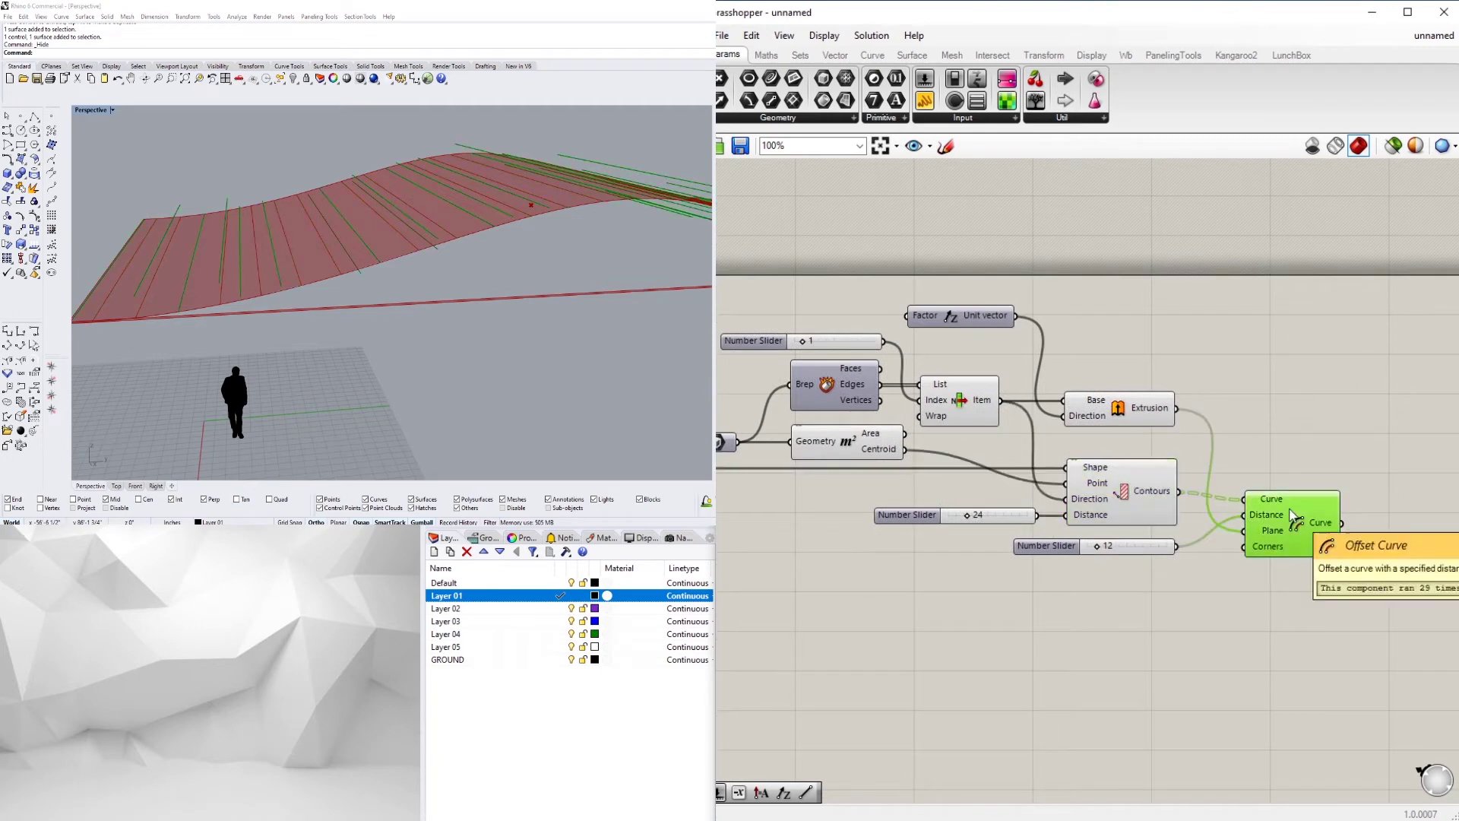
right_drag(487, 306, 514, 294)
scroll(1290, 481, up, 3)
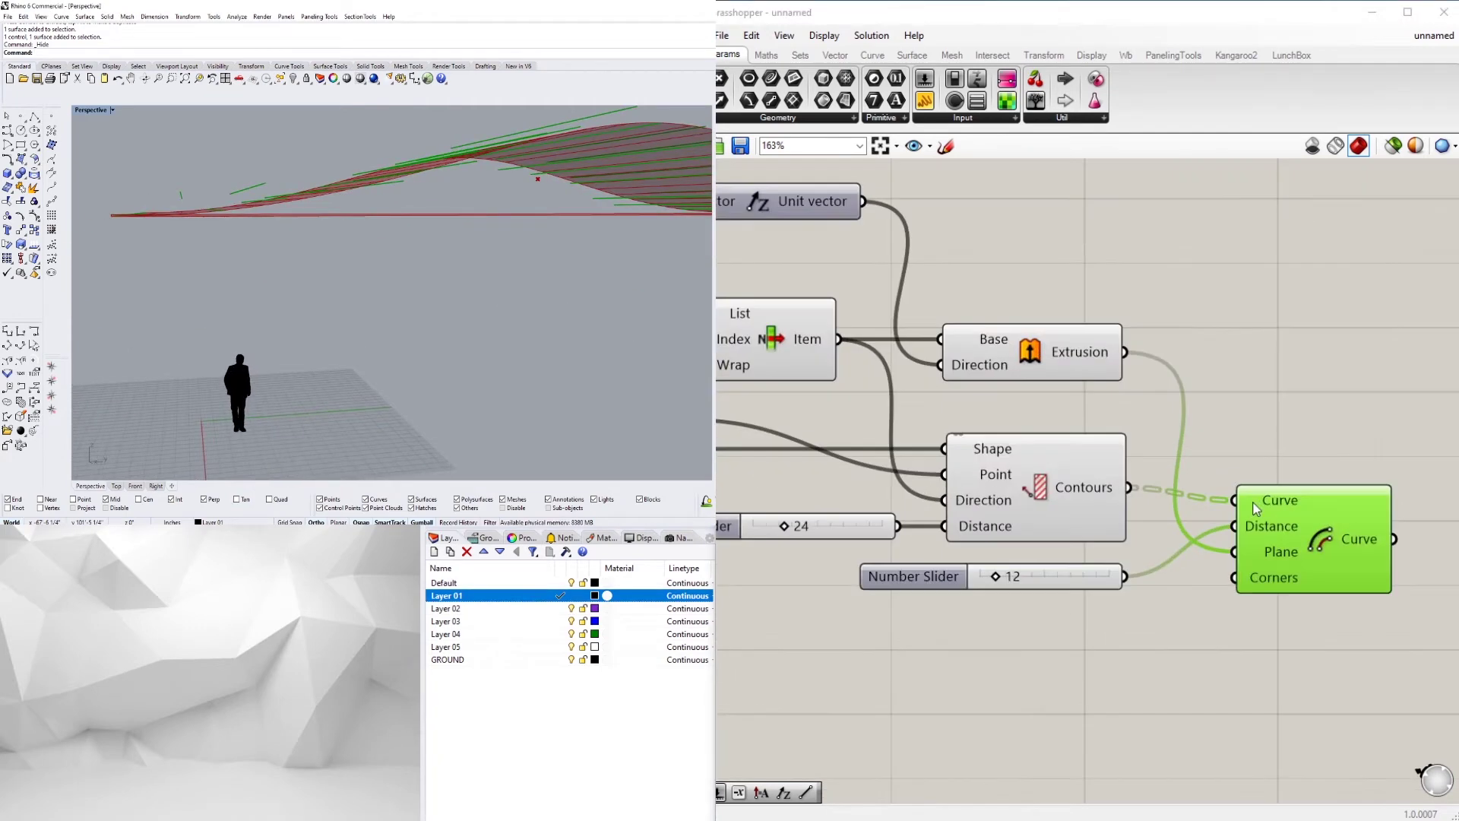
right_click(1252, 502)
click(1320, 629)
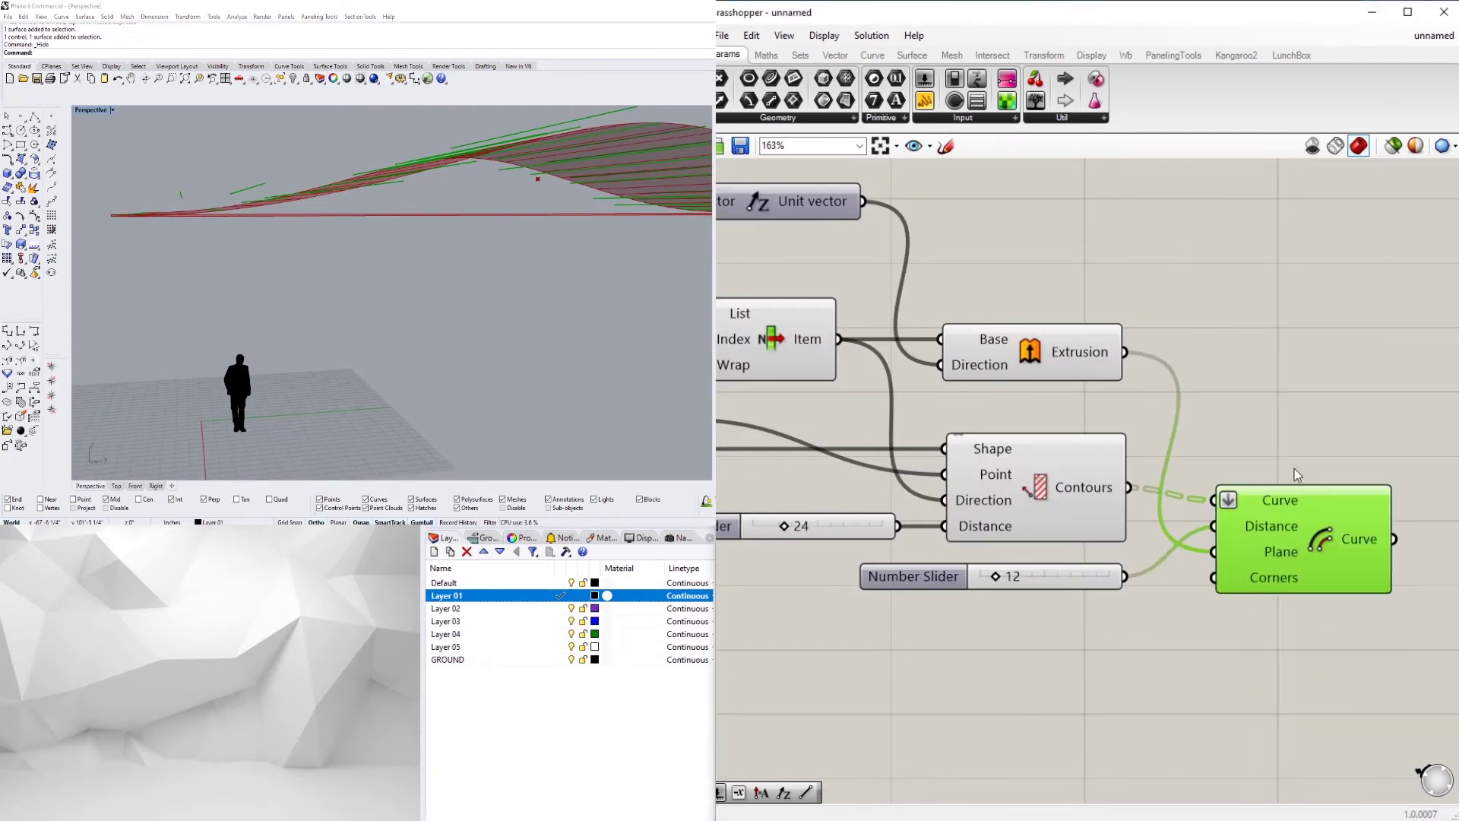
right_click(1240, 525)
right_click(1258, 523)
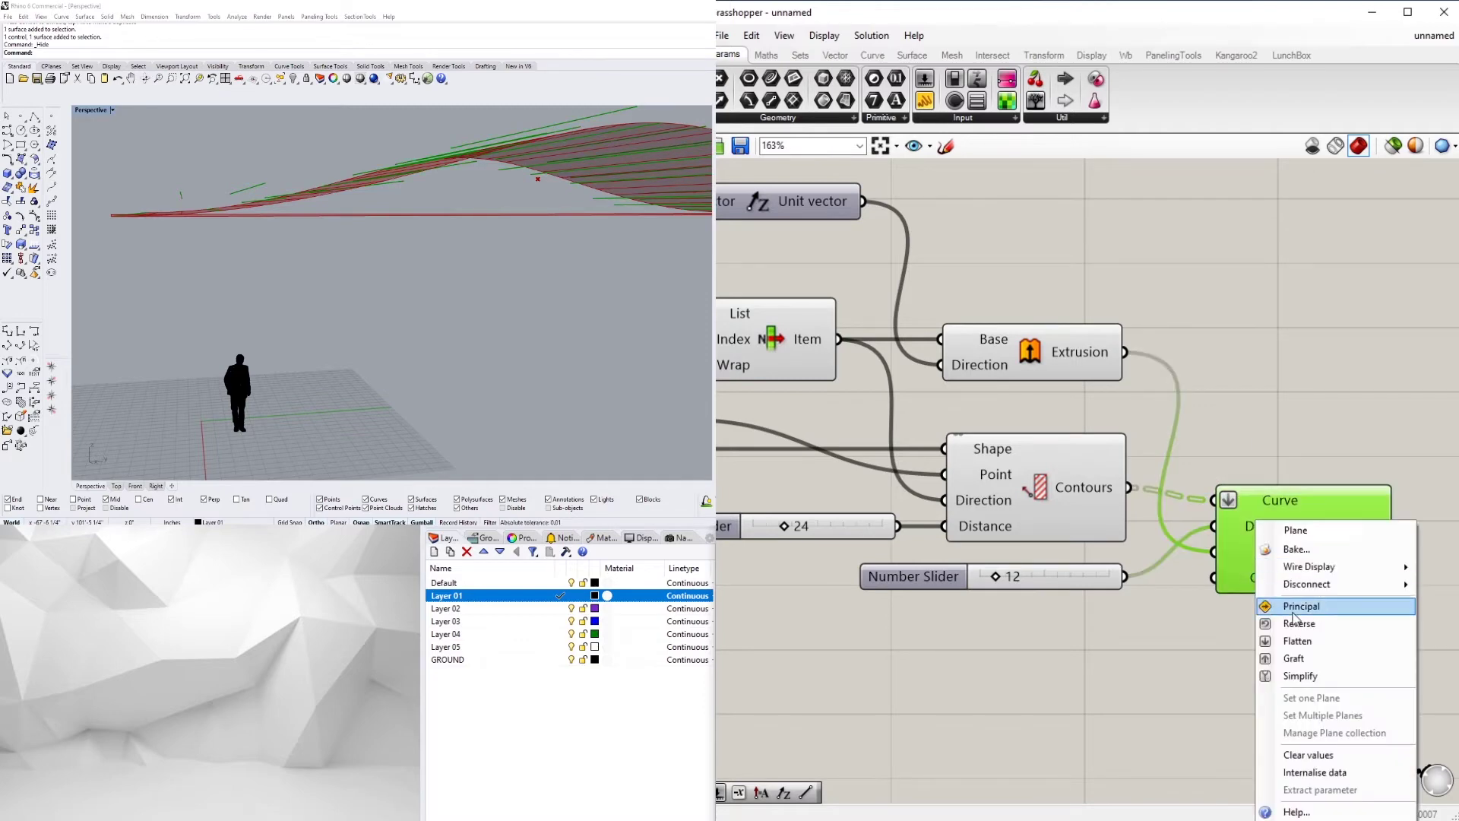
click(1297, 641)
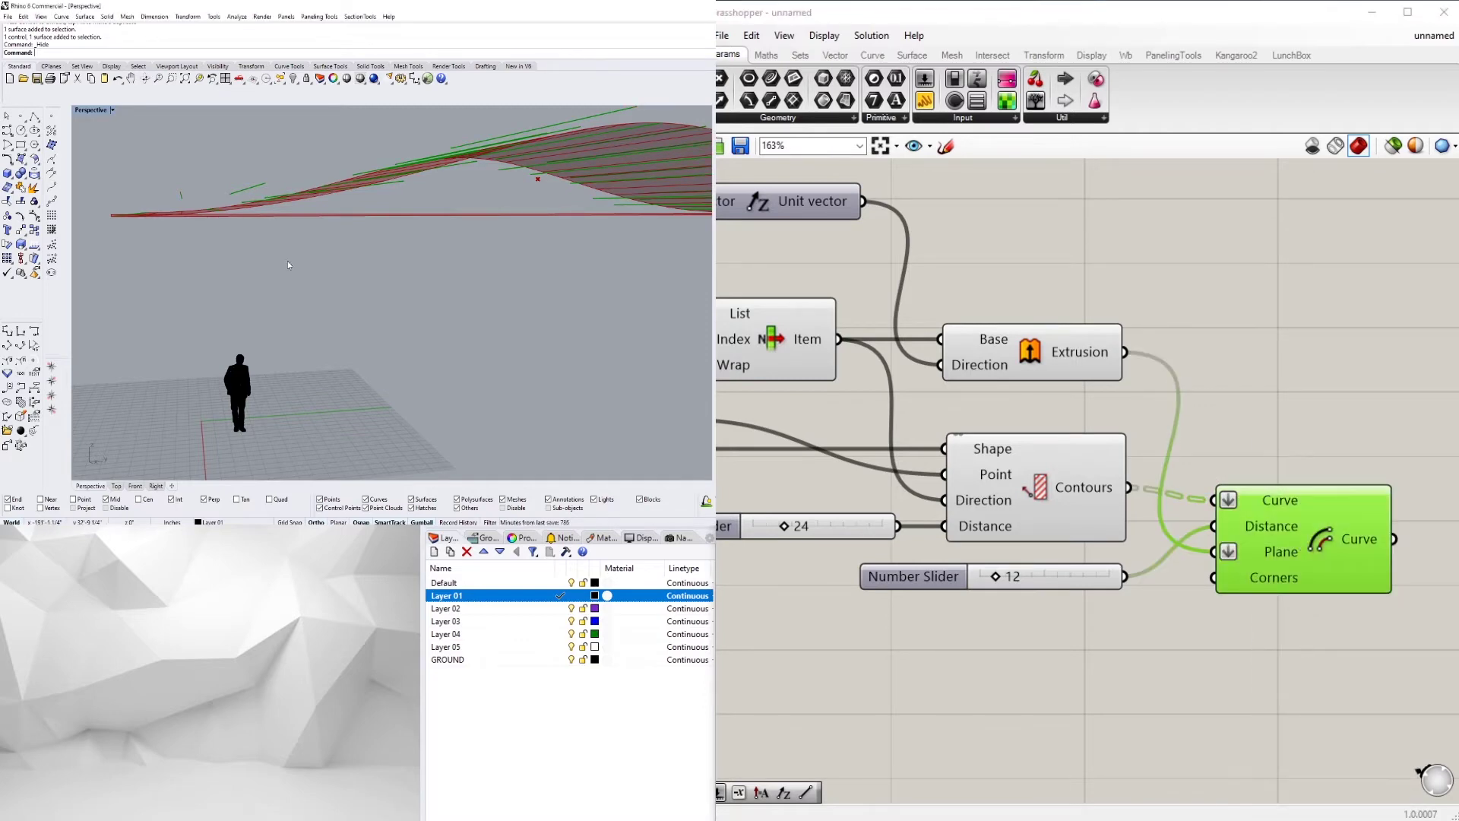
Examine the offset curves on the roof surface and the edge geometry produced by the Extrude component.
right_drag(287, 261, 292, 291)
click(1172, 358)
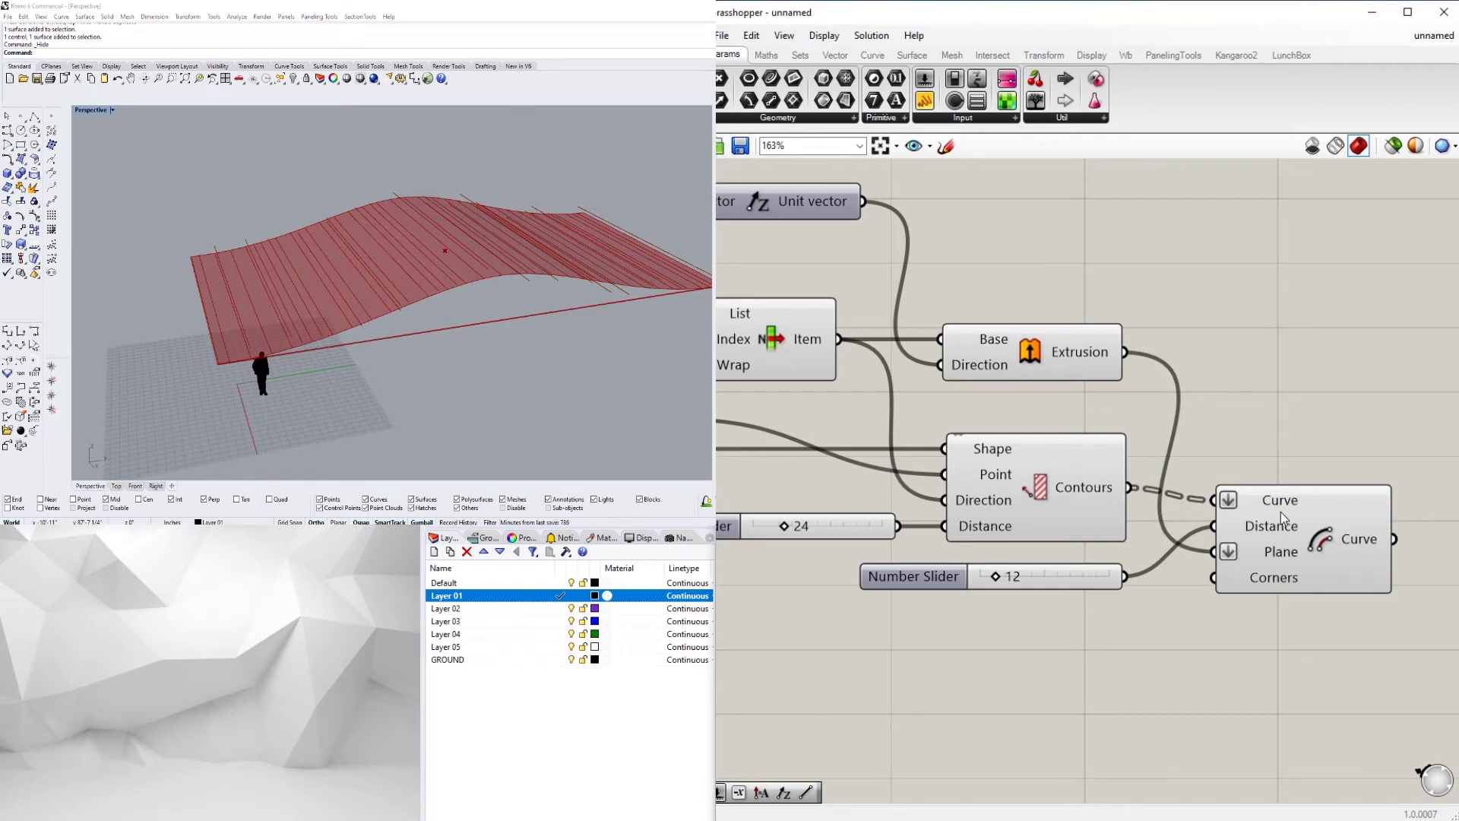
click(1280, 512)
scroll(1250, 418, down, 1)
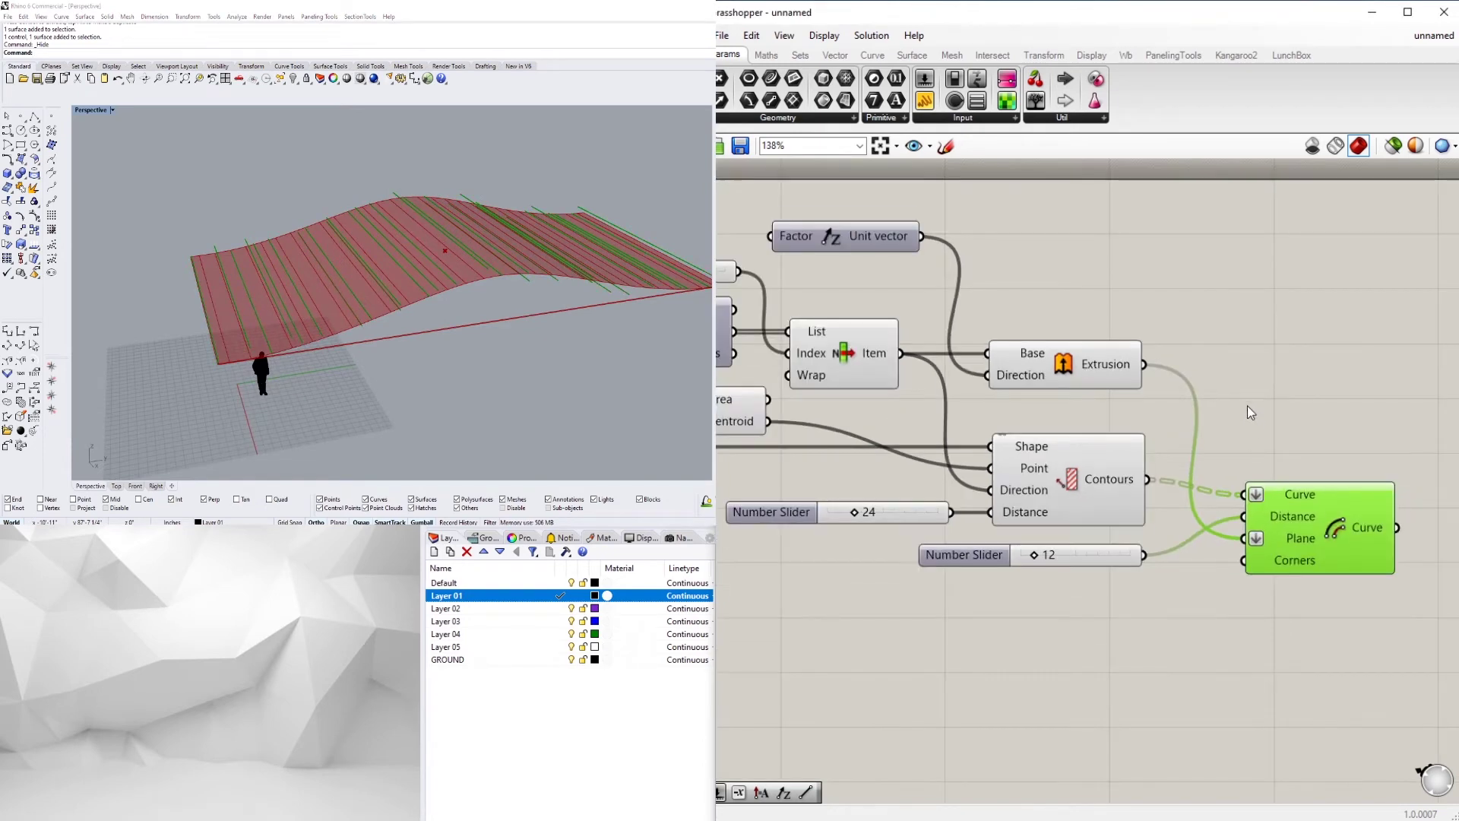
click(1247, 402)
click(1234, 393)
right_drag(1040, 355, 1180, 409)
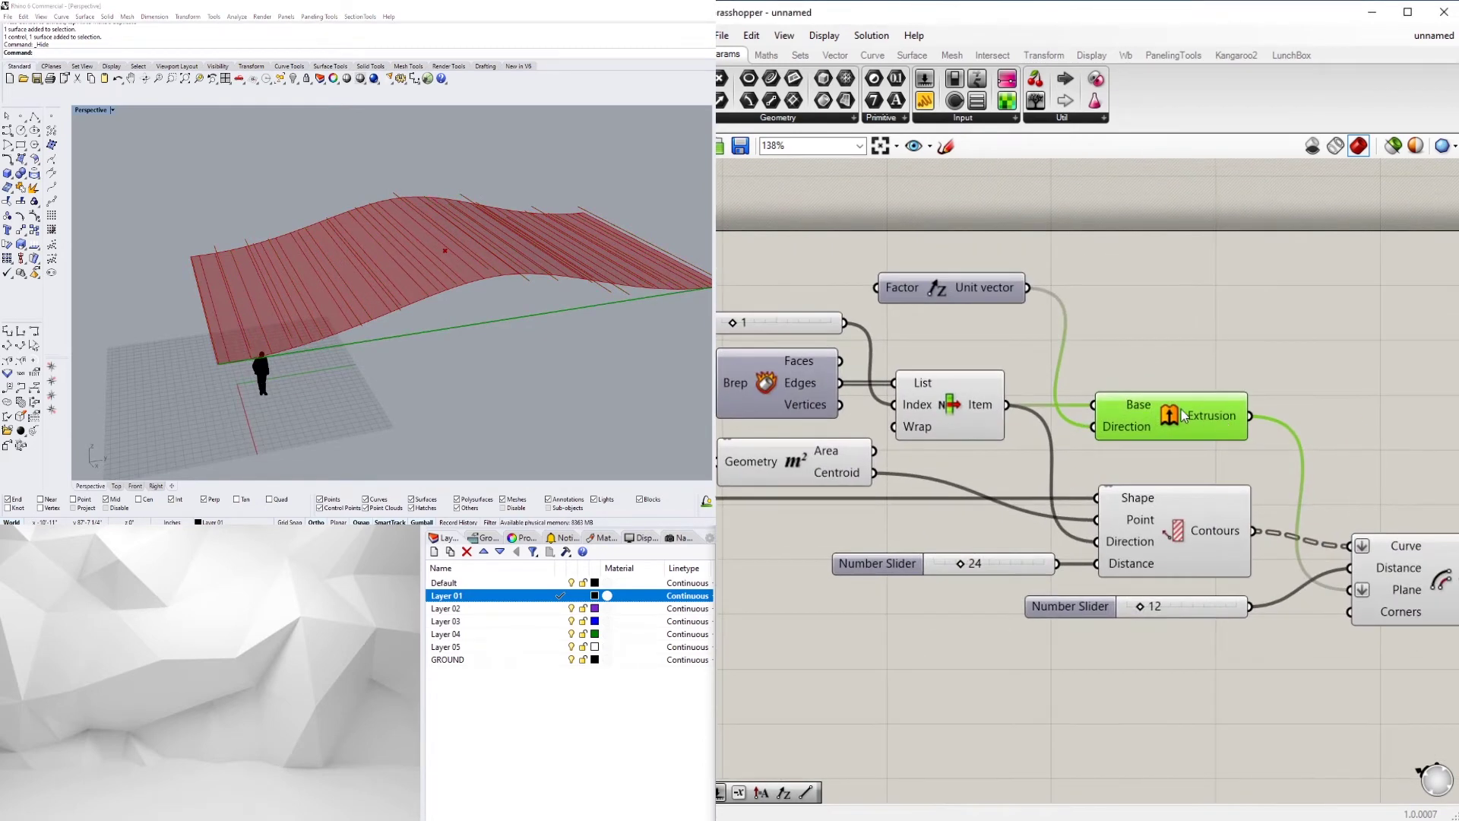
right_drag(1271, 414, 1183, 392)
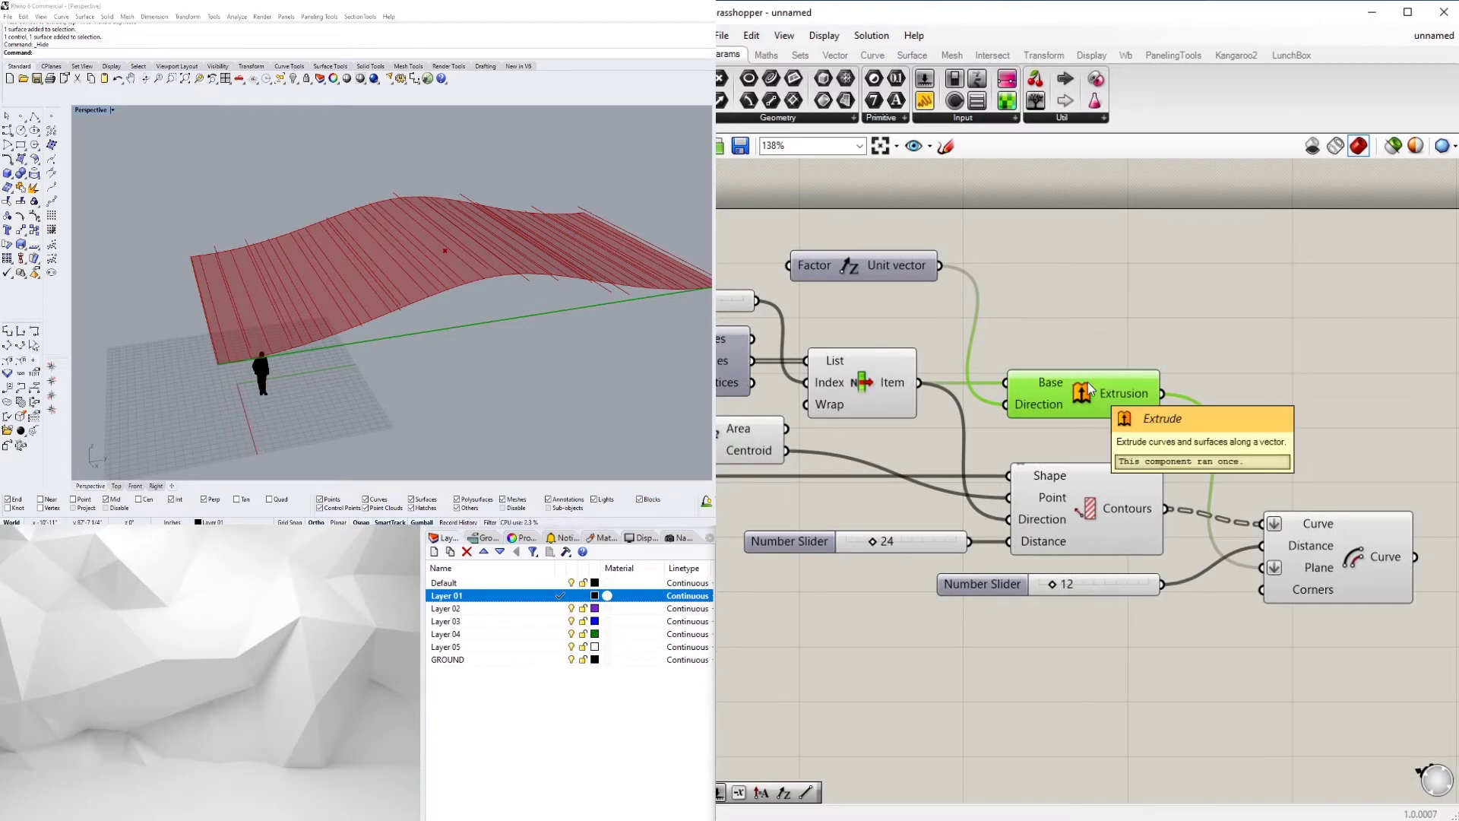
Delete the Extrude, Unit Z and Offset Curve components together with the 12 slider.
key(Delete)
click(865, 275)
key(Delete)
click(1350, 568)
right_drag(660, 363, 465, 309)
key(Delete)
click(1098, 584)
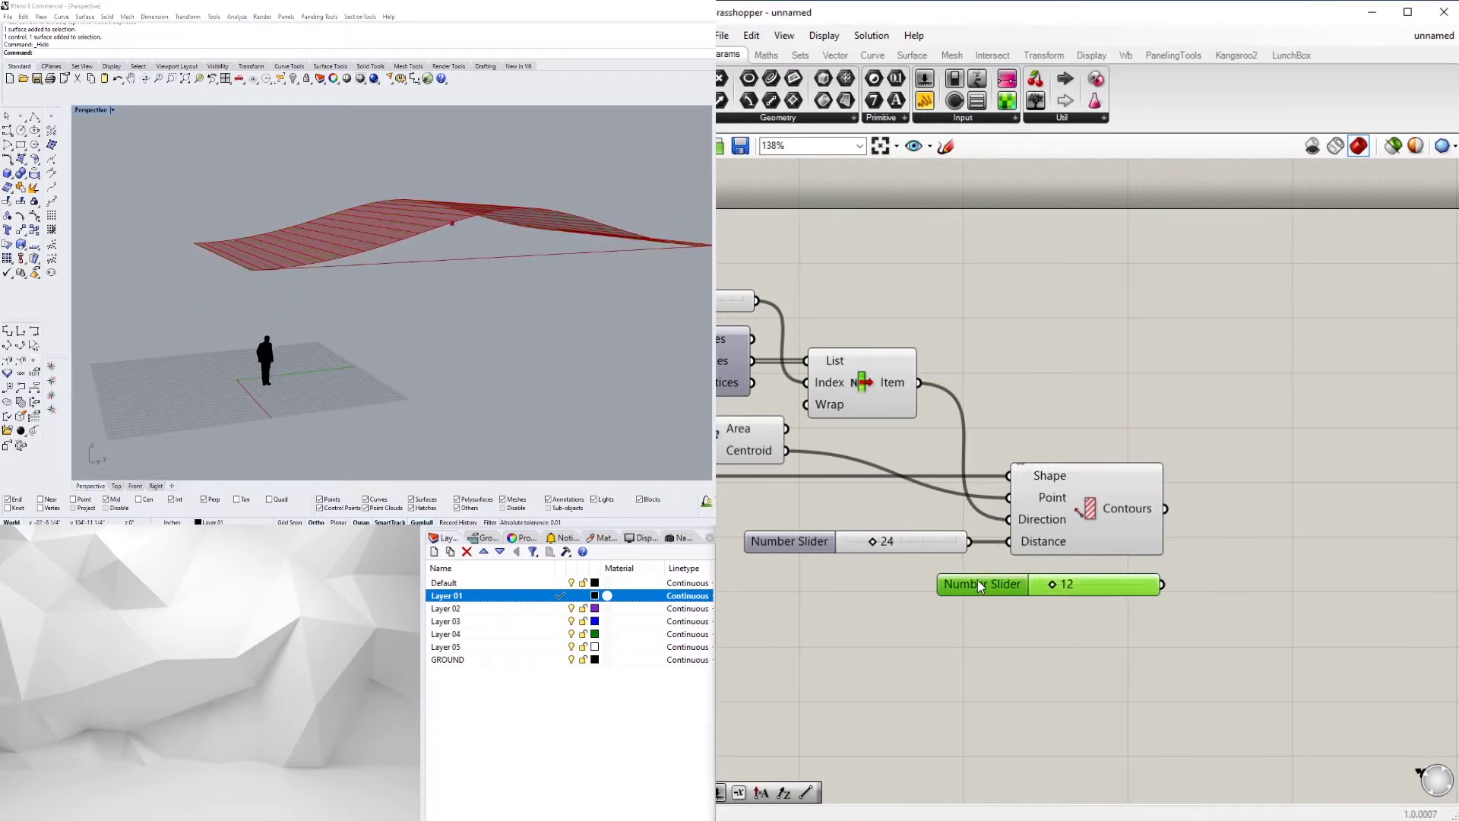
key(Delete)
Add a Move component and connect the Contours output to its Geometry input.
double_click(1262, 532)
text(mo)
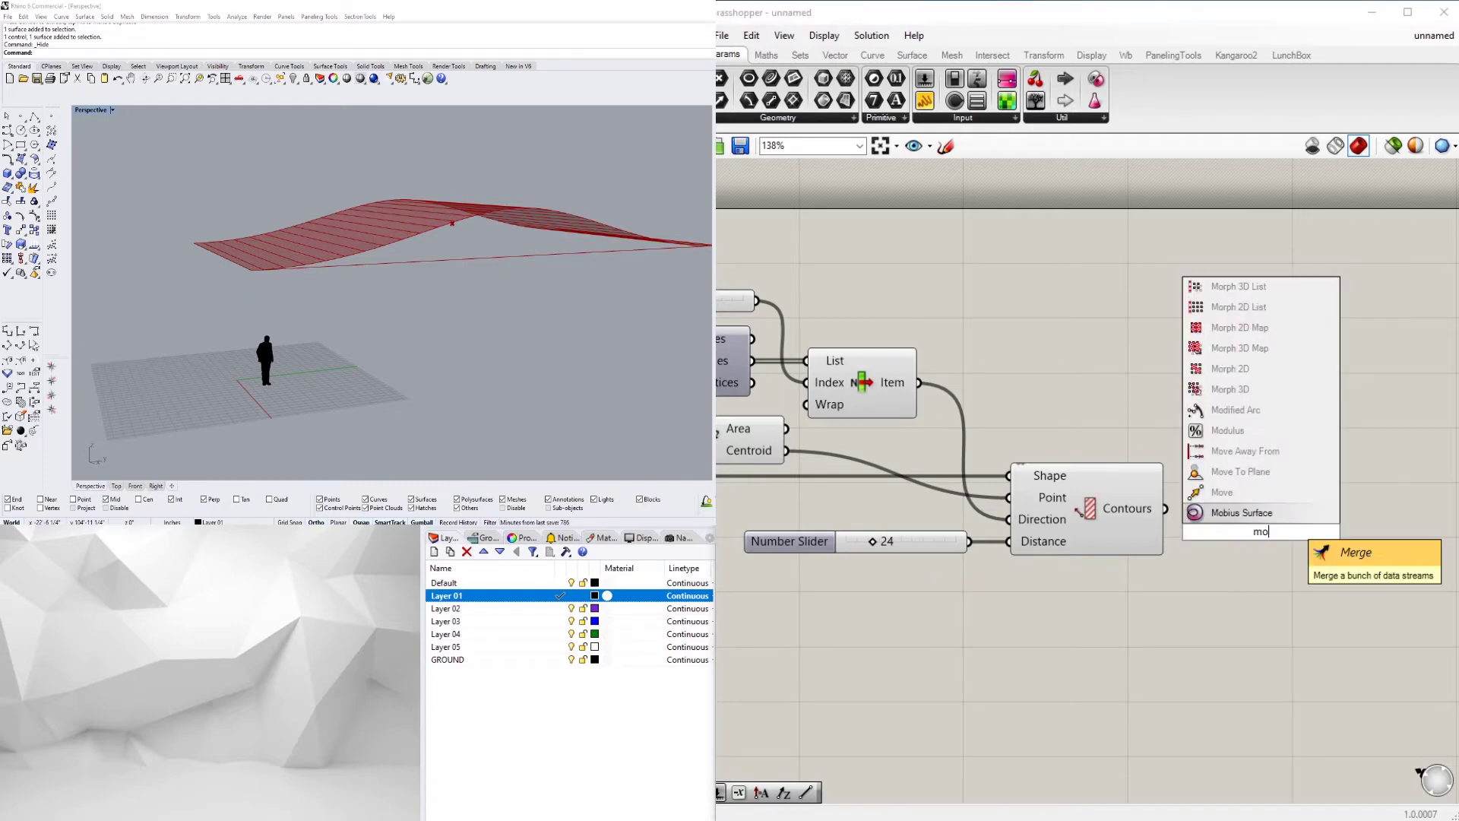
click(1223, 492)
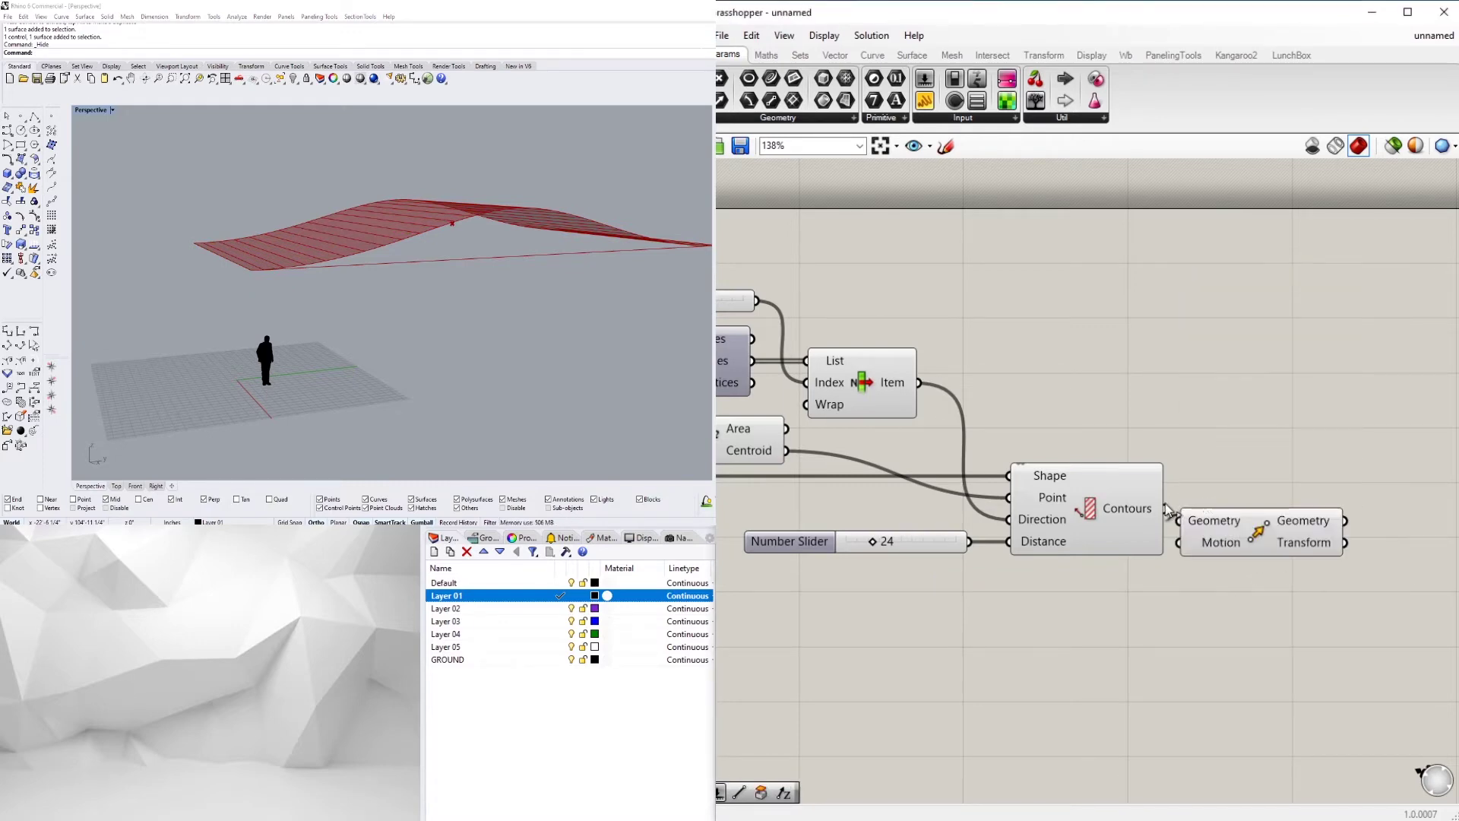
drag(1244, 524, 1274, 540)
Add a Unit Z vector below the Contour component and connect it to the Motion input of Move.
double_click(1050, 644)
text(z)
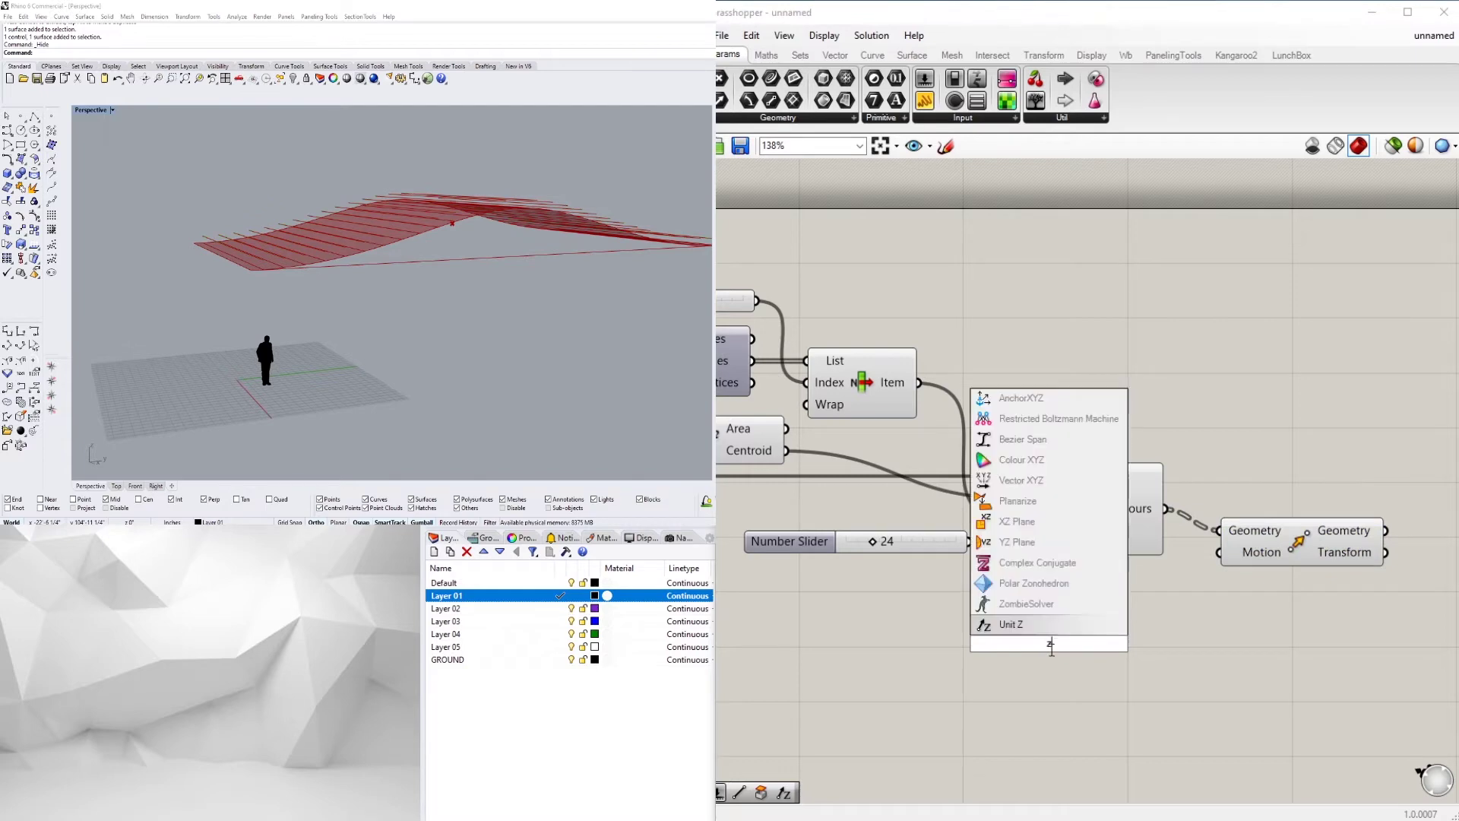
click(1075, 627)
drag(1080, 637, 1222, 552)
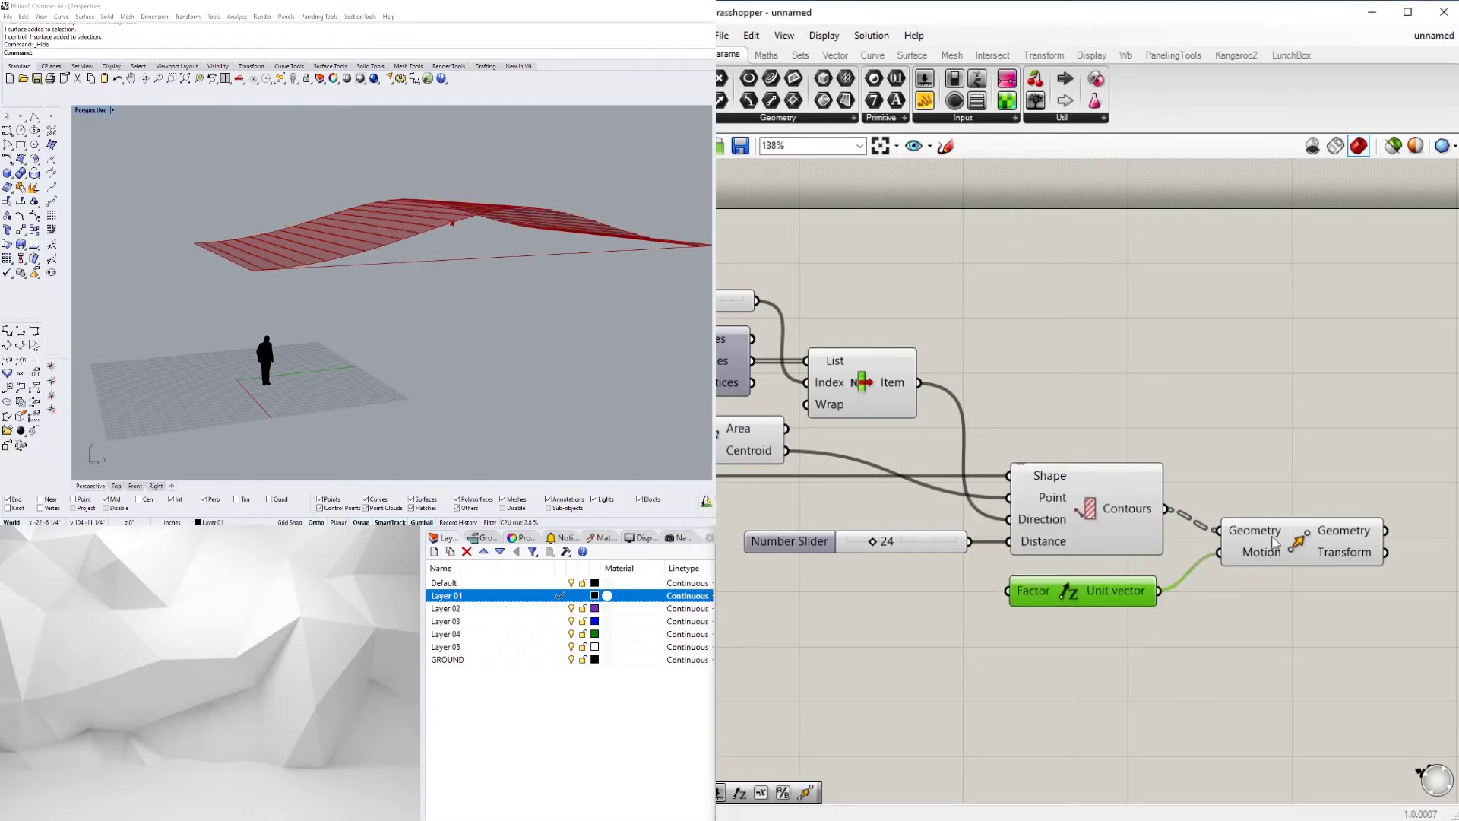
right_drag(1076, 679, 1174, 671)
click(949, 632)
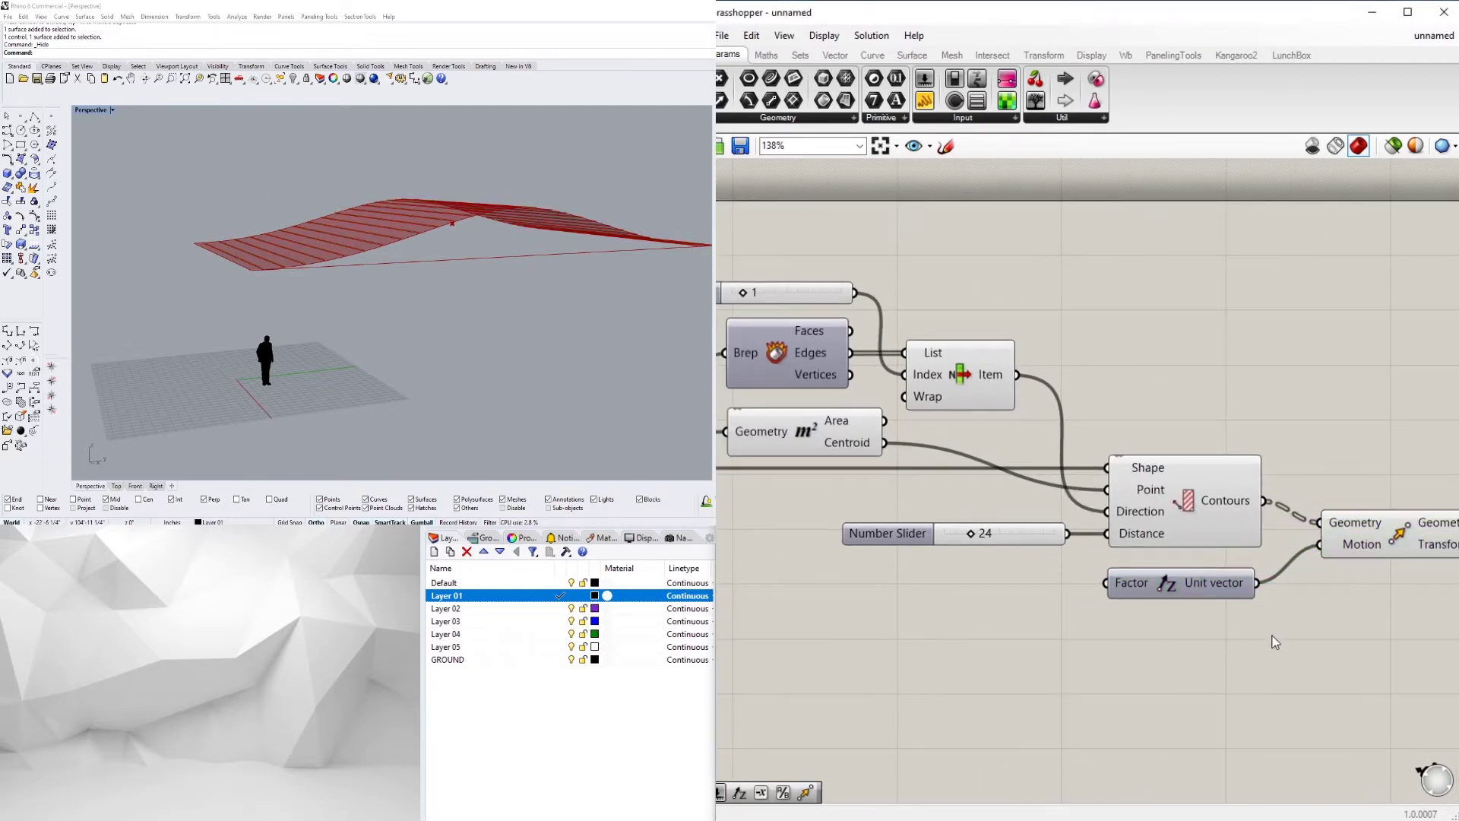
Add a Negative component and wire it between the Unit Z vector and the Move component's Motion input.
double_click(1308, 630)
text(ne)
click(1286, 608)
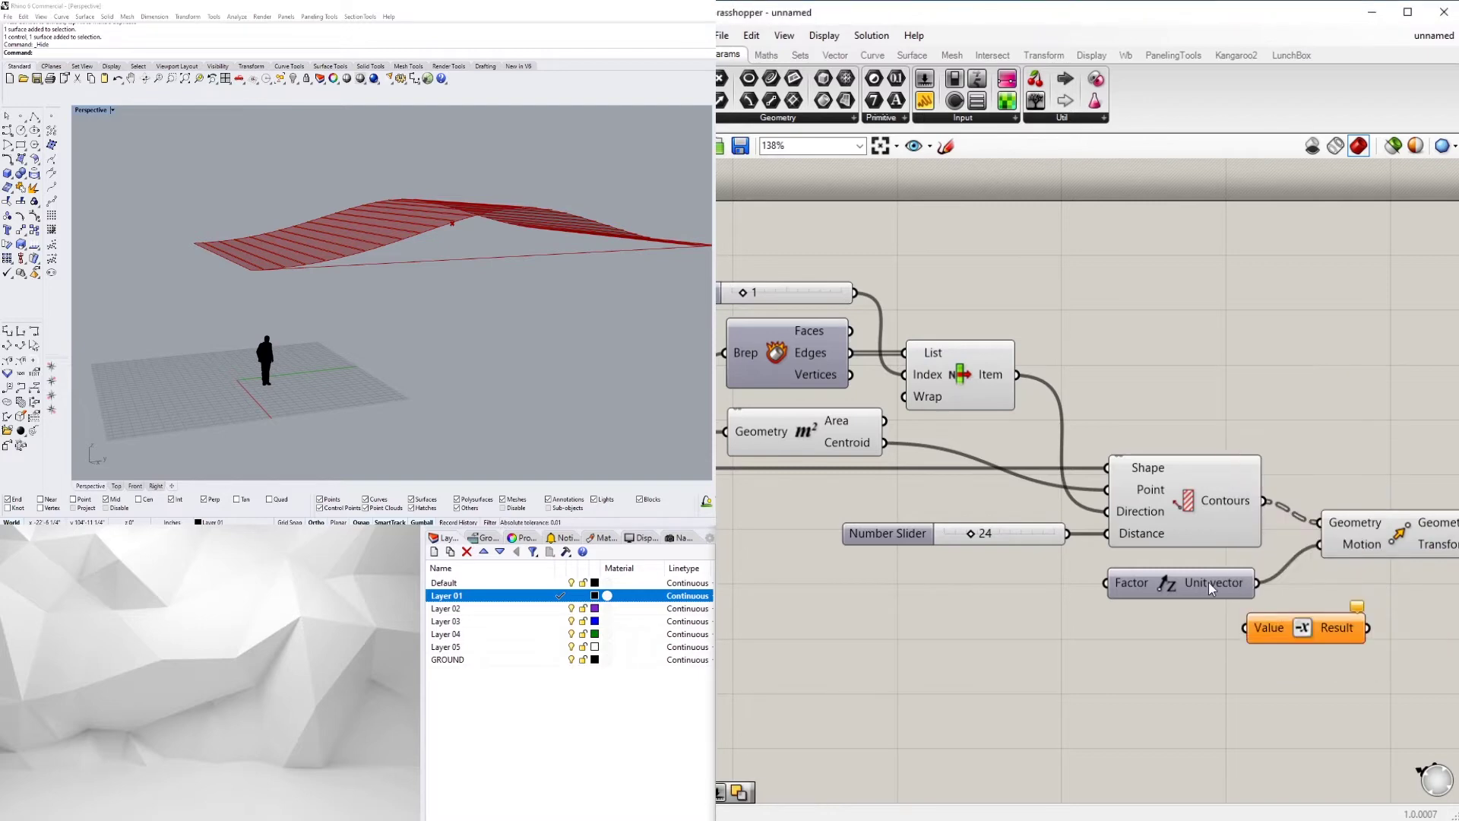
drag(1210, 587, 1046, 597)
drag(1343, 620, 1231, 617)
drag(1317, 547, 1319, 545)
click(1197, 658)
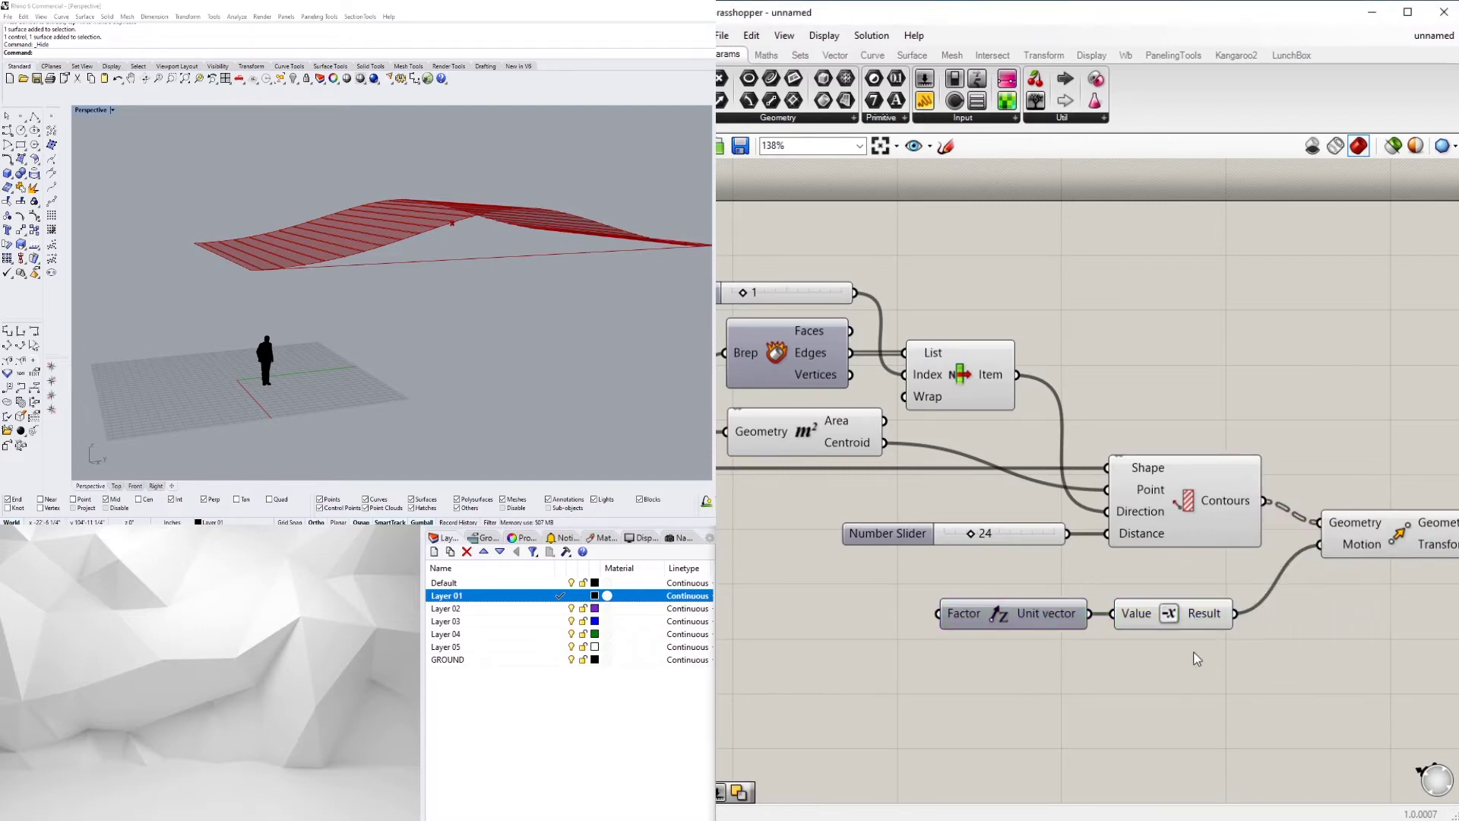
drag(981, 614, 1025, 629)
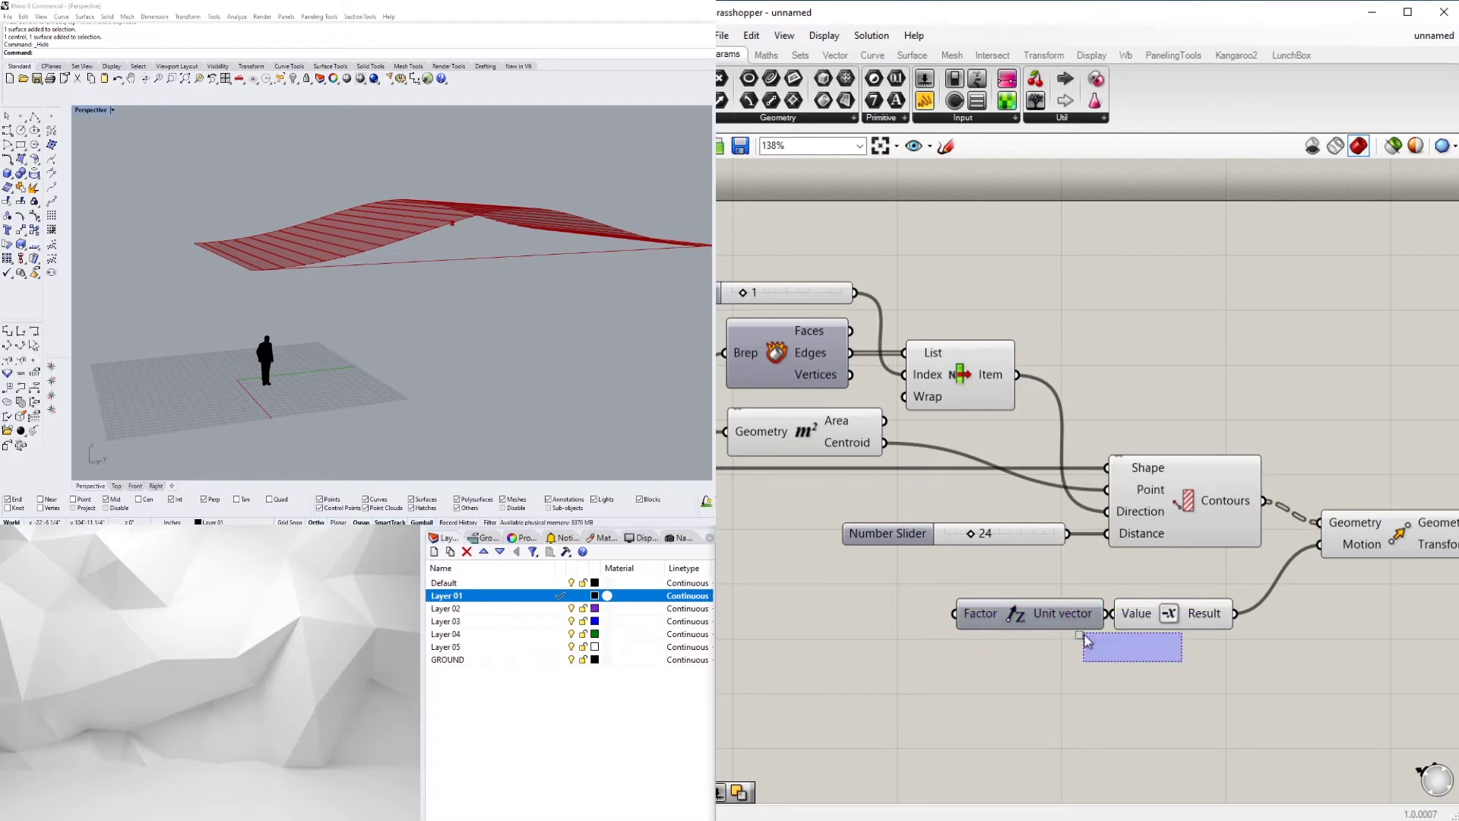
Move the Unit Z and Negative components together so they sit closer to the Move component, below Contour.
drag(1210, 668, 1067, 612)
drag(1207, 613, 1230, 594)
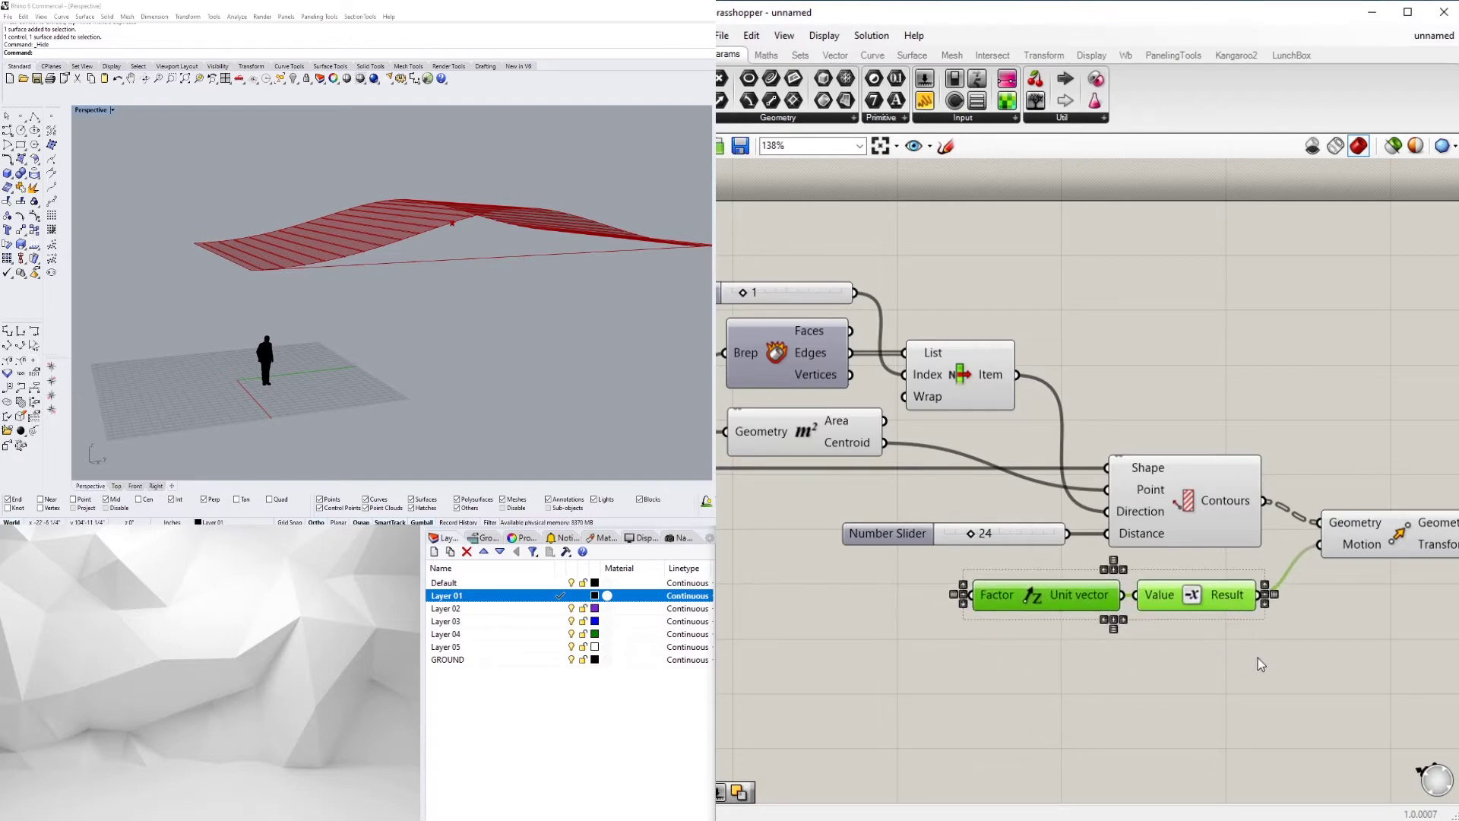
click(1259, 659)
Duplicate the 24 number slider that feeds Distance and connect the copy to the Unit Z component's Factor input.
scroll(1322, 647, down, 3)
right_drag(1322, 647, 1161, 618)
scroll(856, 576, up, 3)
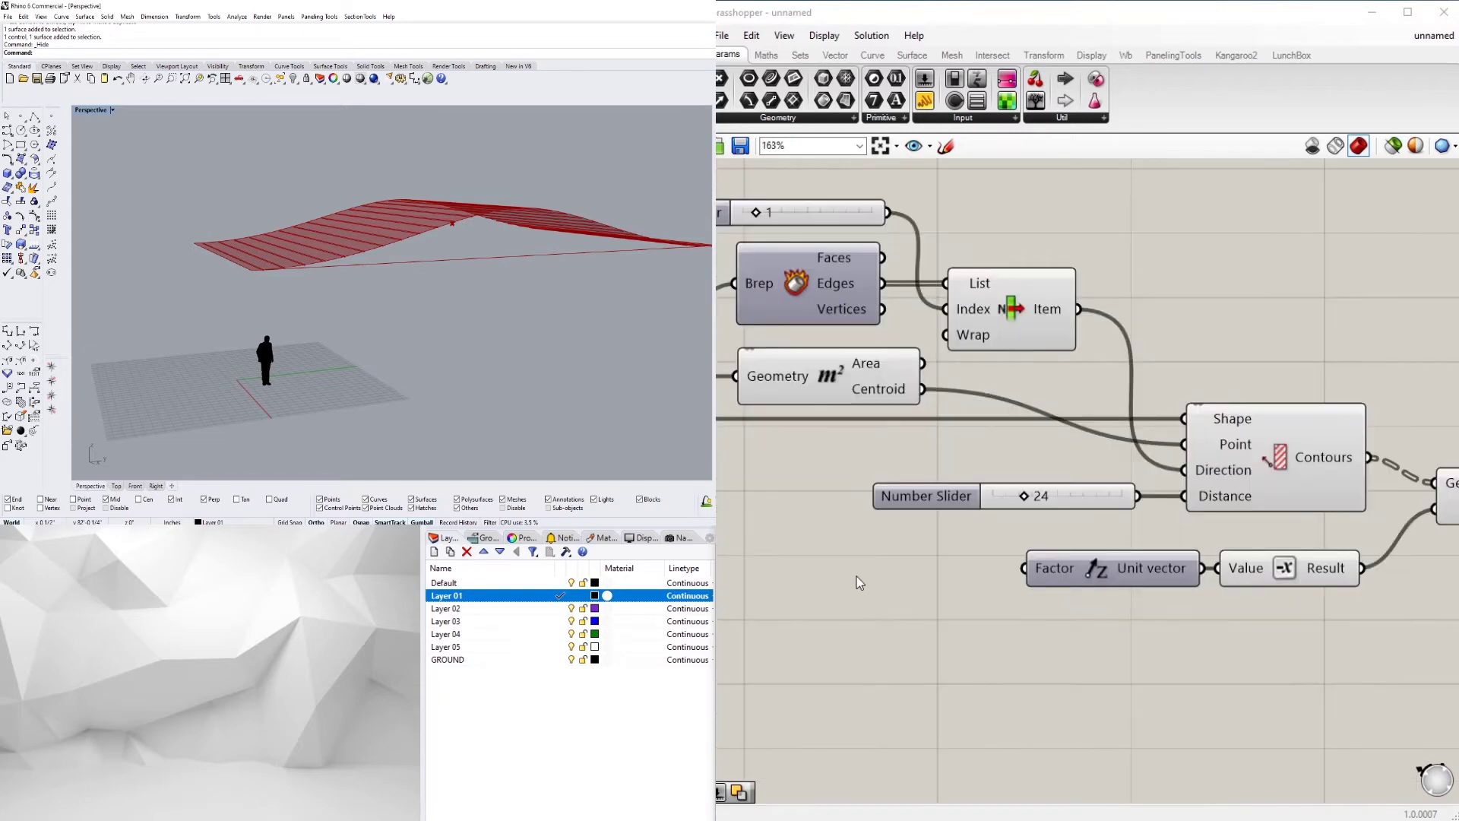
alt+drag(904, 491, 763, 566)
drag(999, 572, 1056, 575)
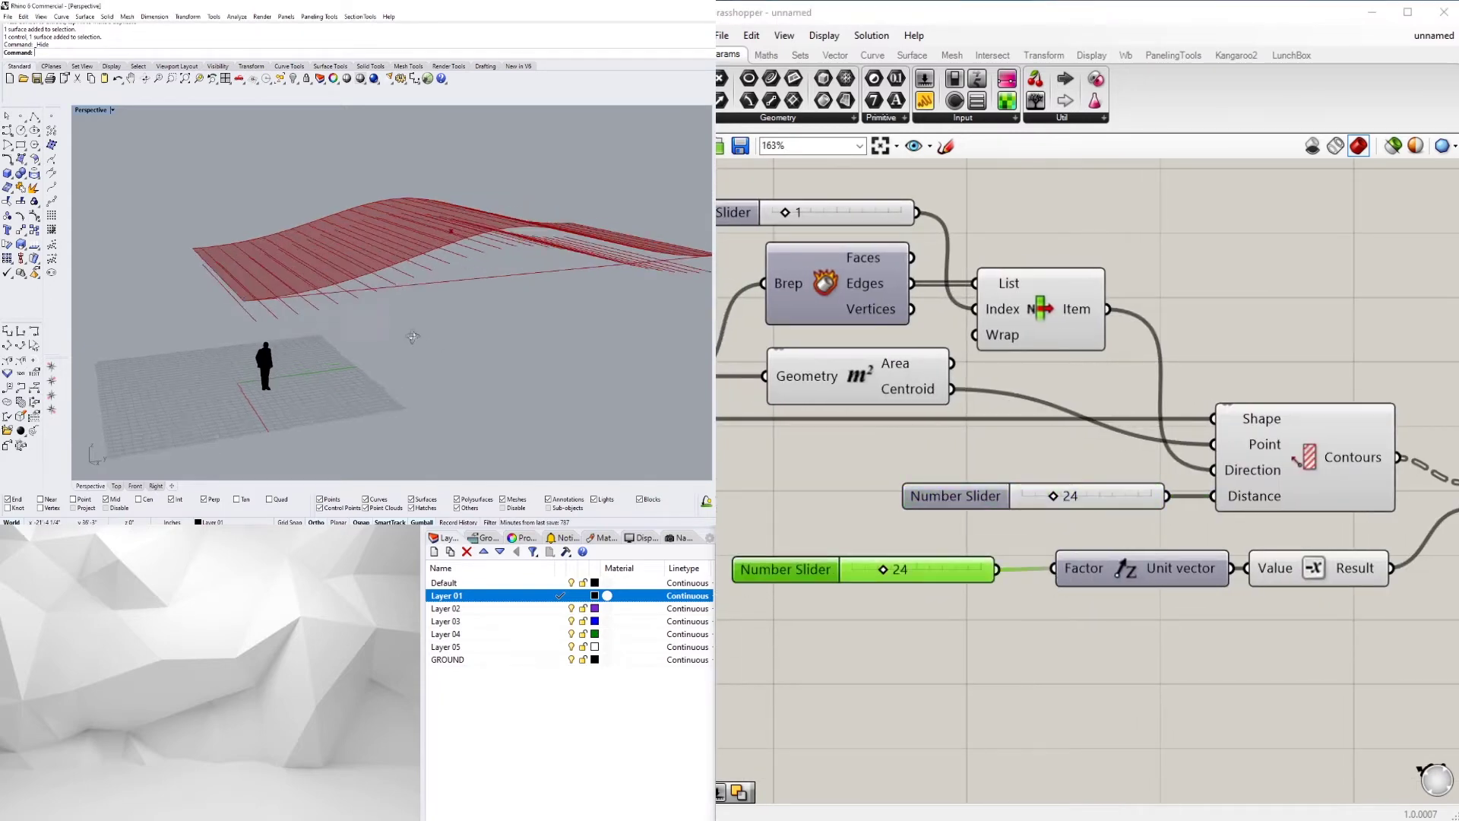
Try a lower value on the Unit Z factor slider and return it to 24.
scroll(898, 485, down, 2)
click(1178, 471)
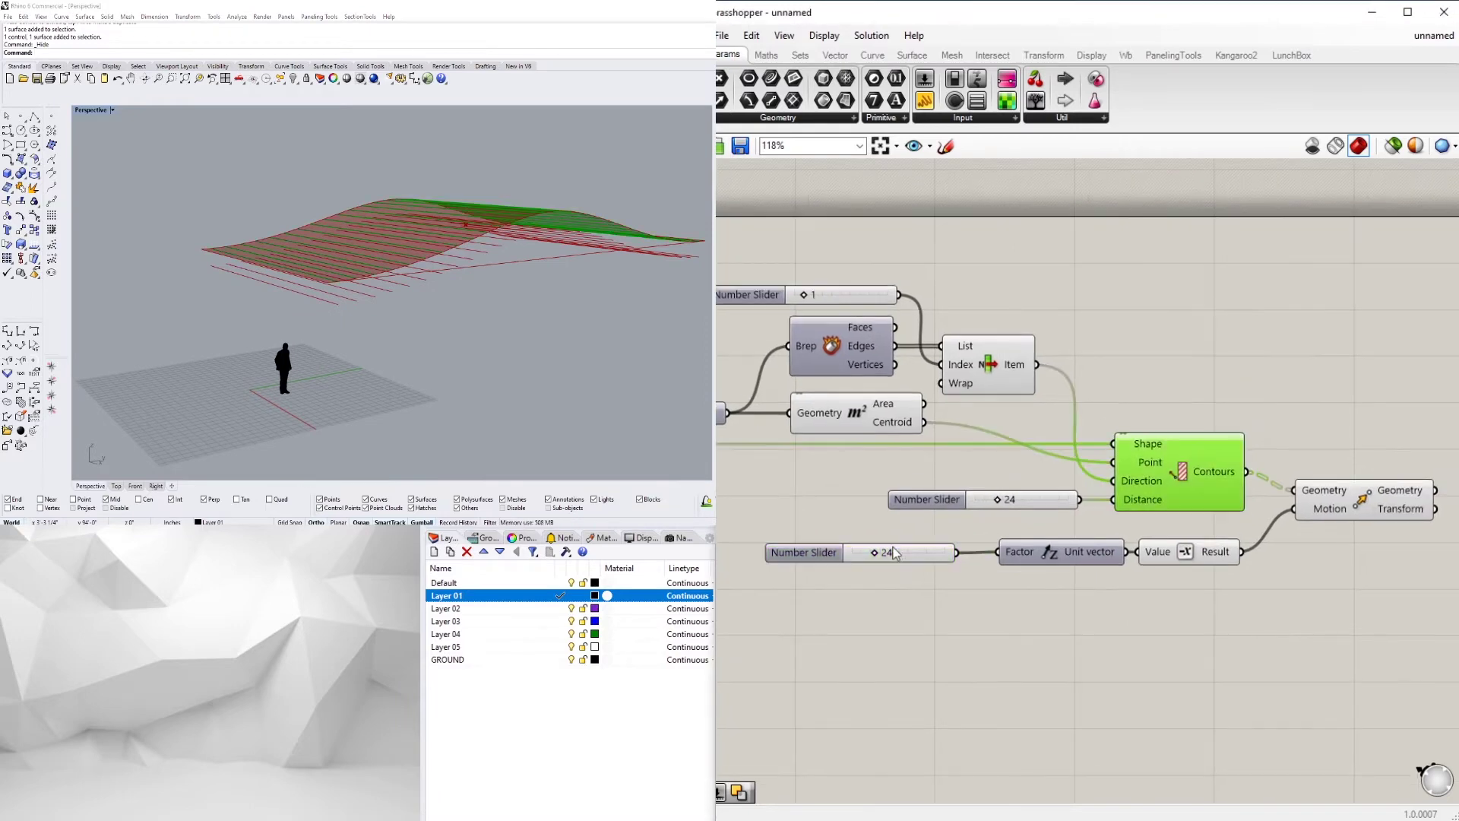
scroll(896, 551, up, 3)
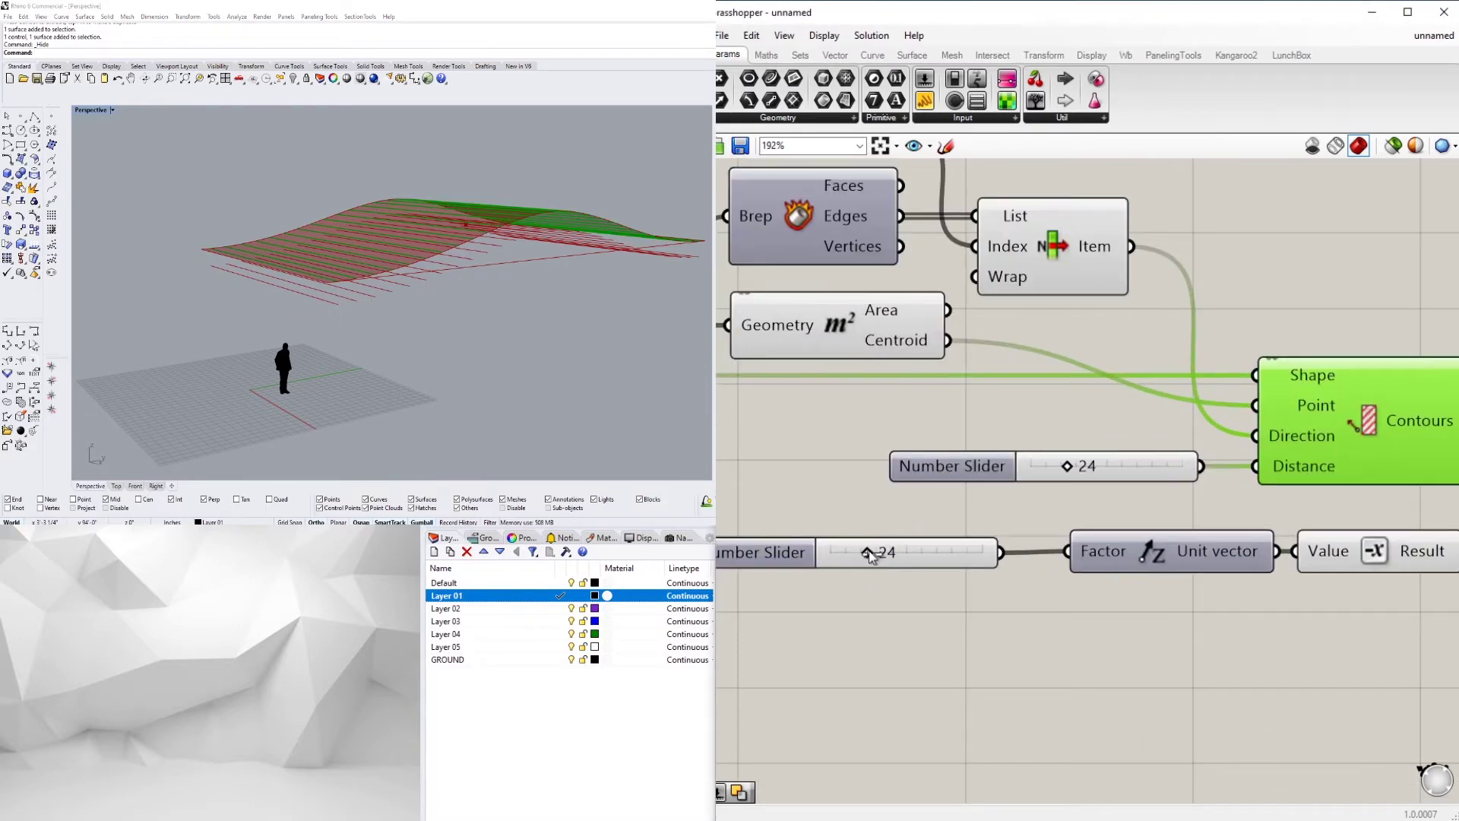
drag(868, 553, 861, 553)
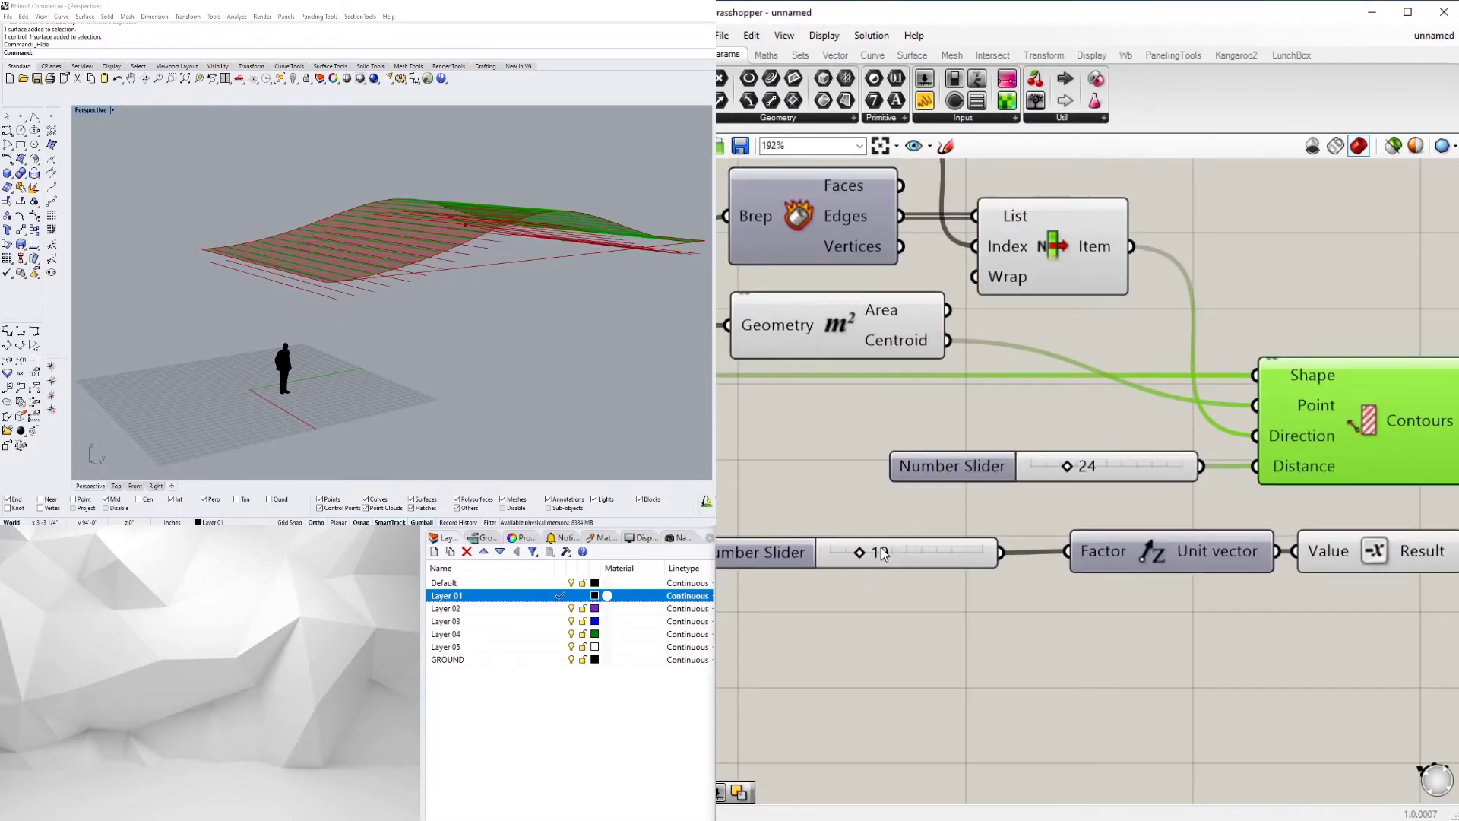
double_click(883, 553)
key(Return)
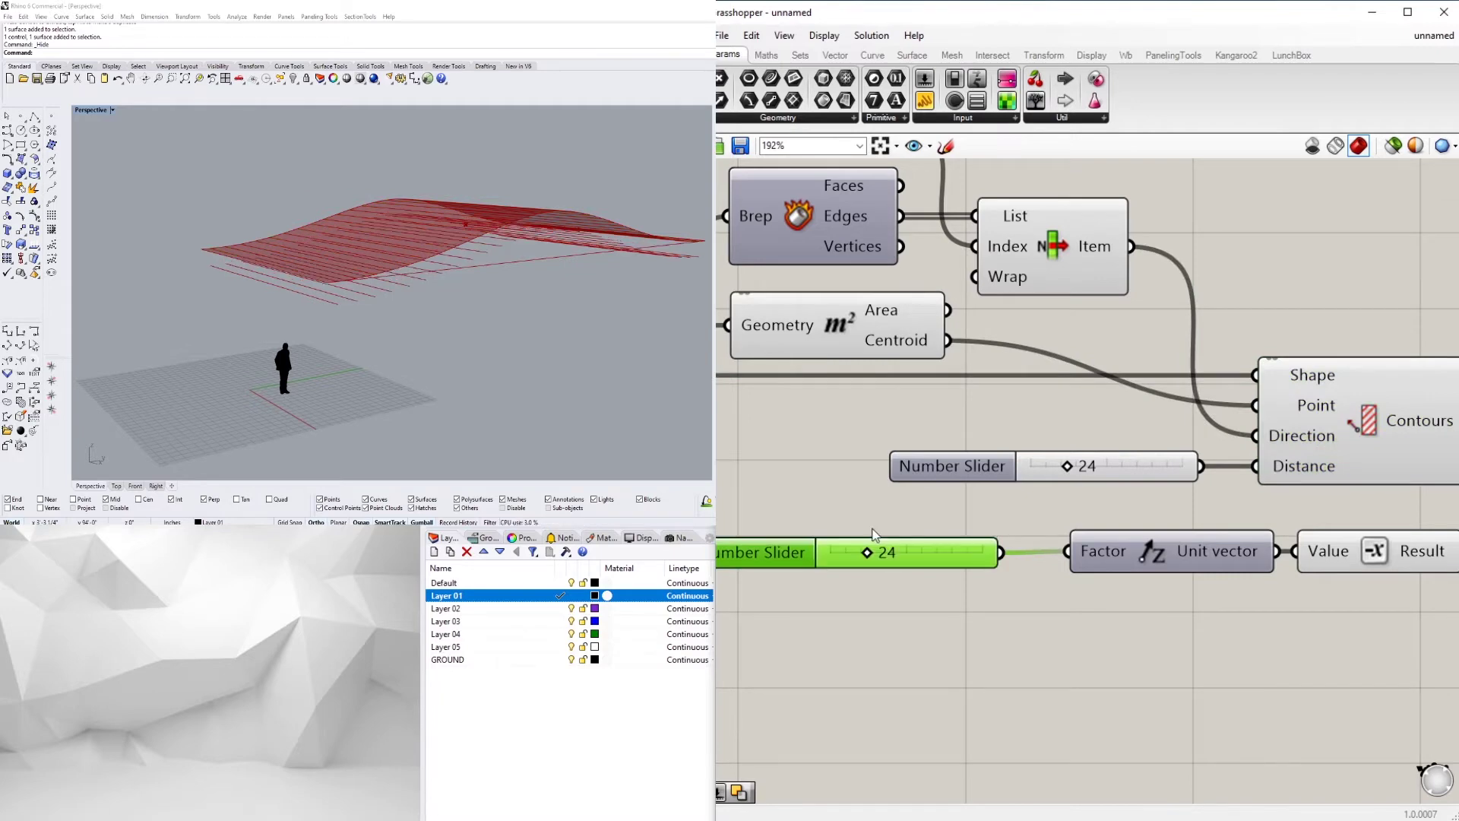
Set the slider driving the Contour component's Distance input to 48.
scroll(834, 417, down, 3)
scroll(834, 417, up, 4)
double_click(1086, 464)
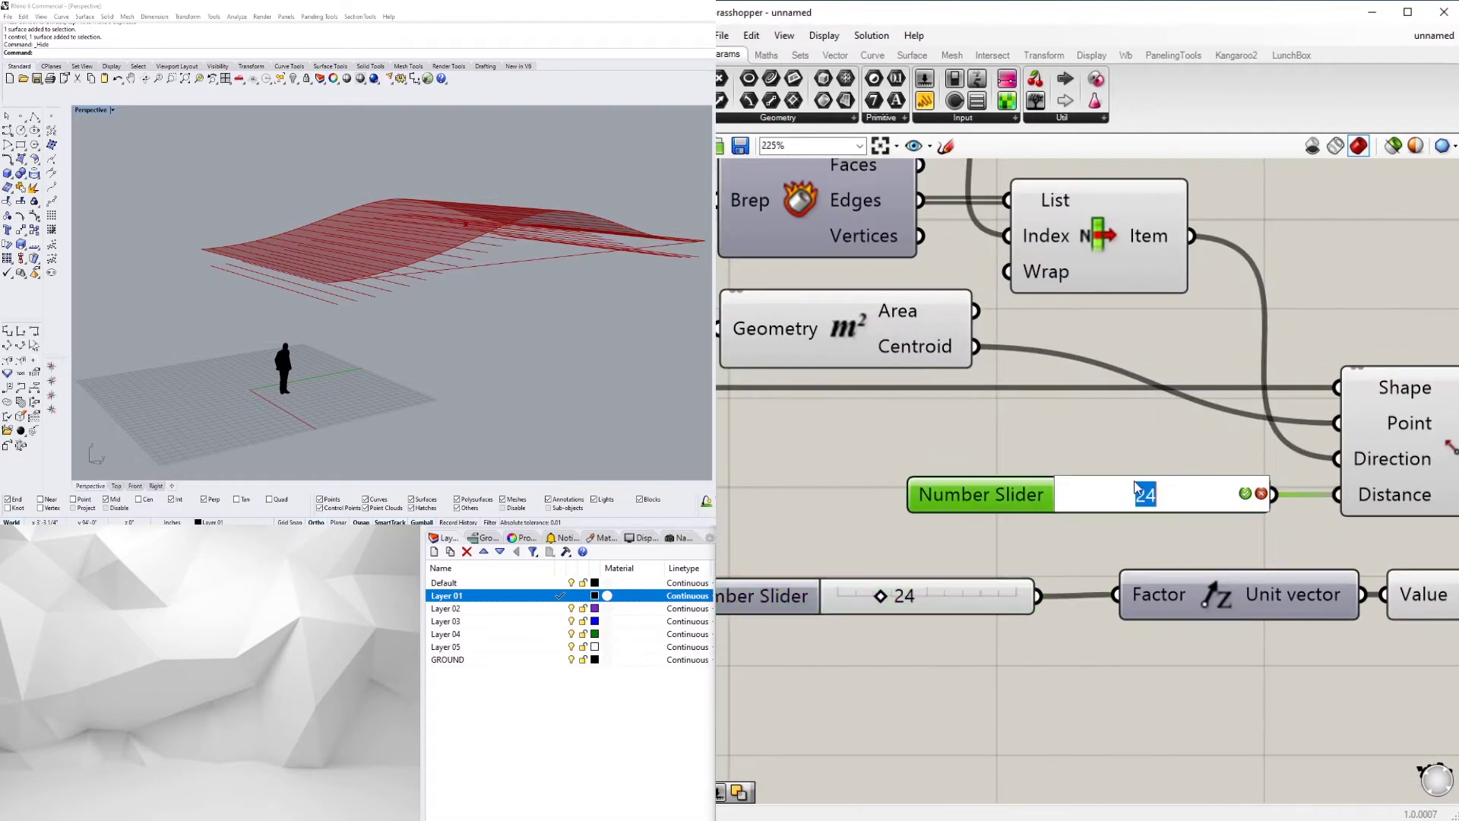
text(48)
key(Return)
mouse_move(464, 304)
right_down()
mouse_move(425, 247)
mouse_move(490, 298)
right_up()
scroll(923, 369, down, 5)
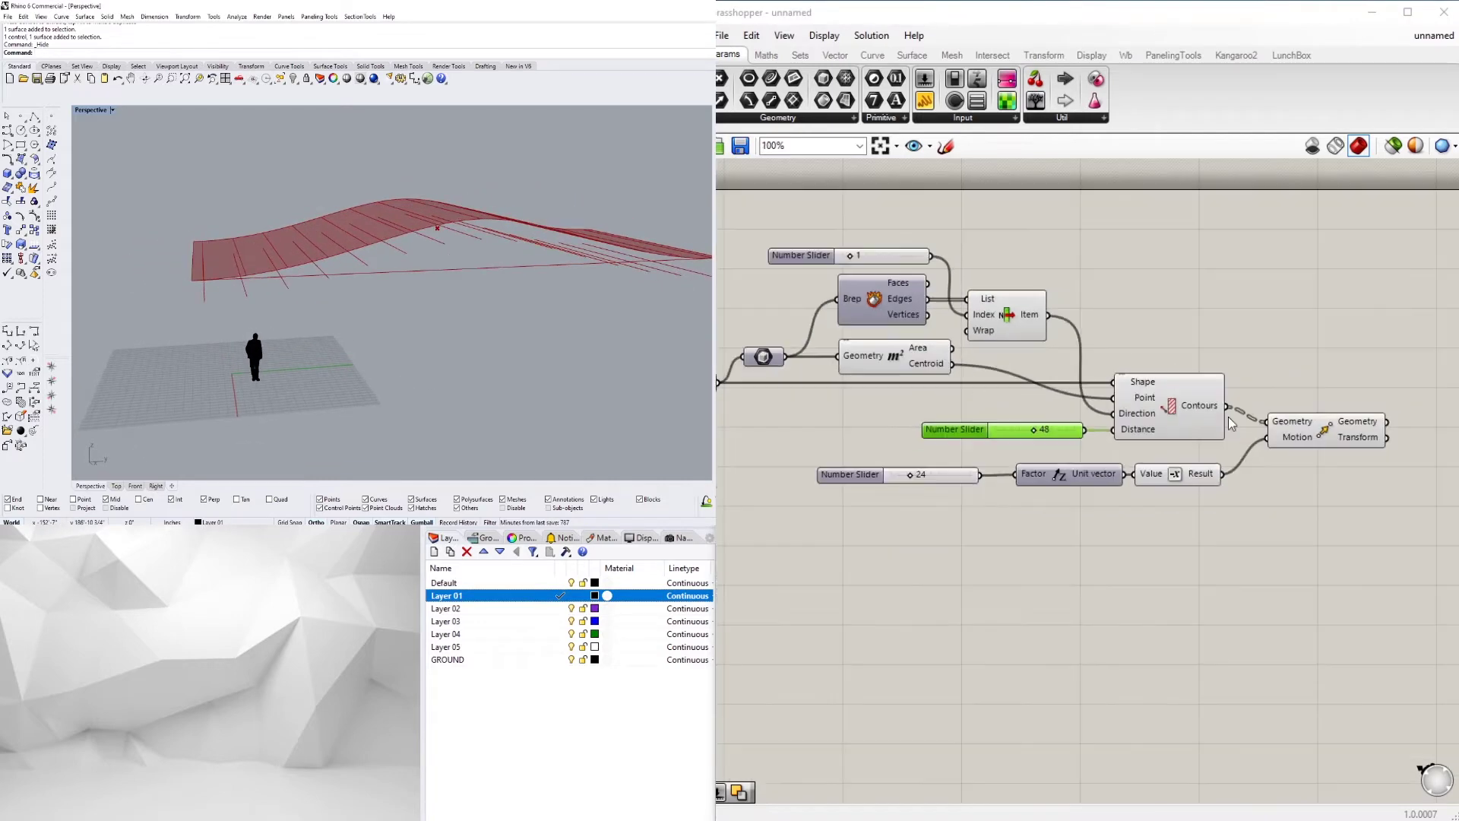
Add a Loft component beside the Move component.
right_drag(1231, 423, 1011, 441)
scroll(1011, 440, up, 3)
click(1107, 458)
click(1302, 427)
right_drag(1301, 427, 1230, 507)
double_click(1231, 488)
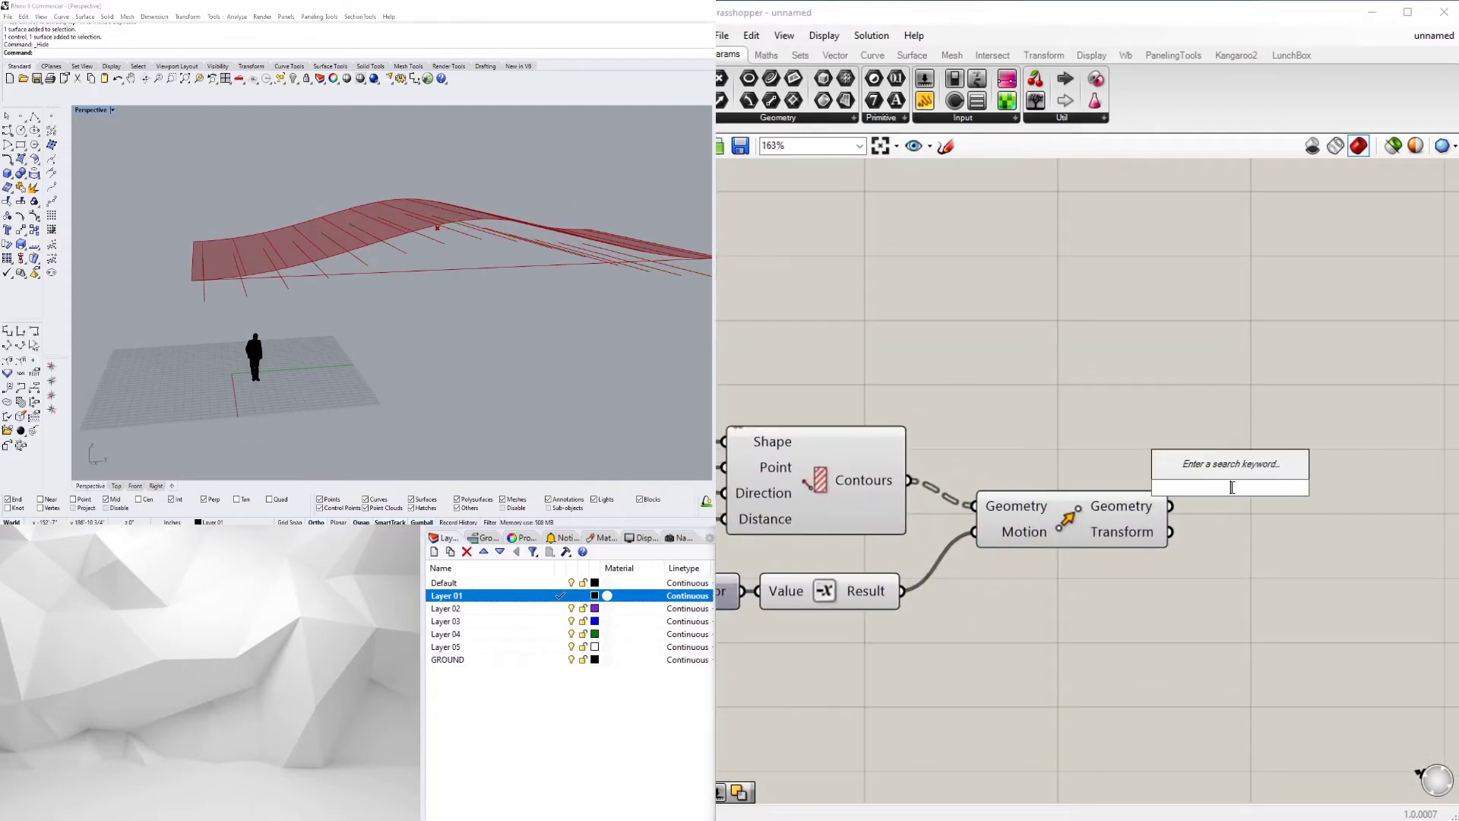
text(loft)
key(Return)
Connect both the Contours output and the Move component's Geometry output to the Curves input of Loft.
click(905, 492)
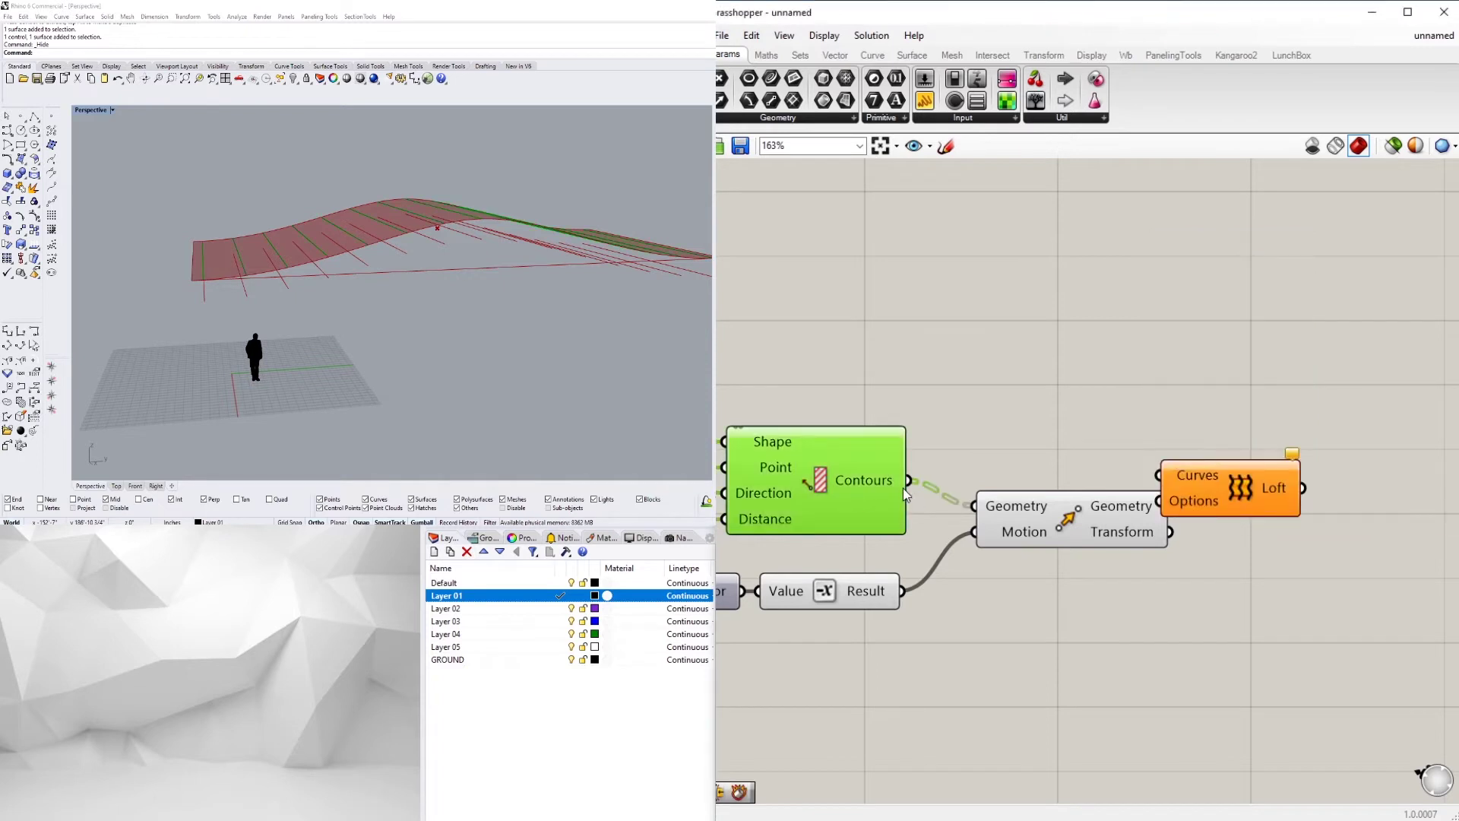
drag(1148, 469, 1153, 474)
drag(1166, 511, 1294, 471)
click(1283, 570)
scroll(236, 268, down, 2)
right_drag(236, 268, 332, 281)
scroll(278, 265, up, 3)
click(1328, 470)
right_drag(1323, 552, 1174, 548)
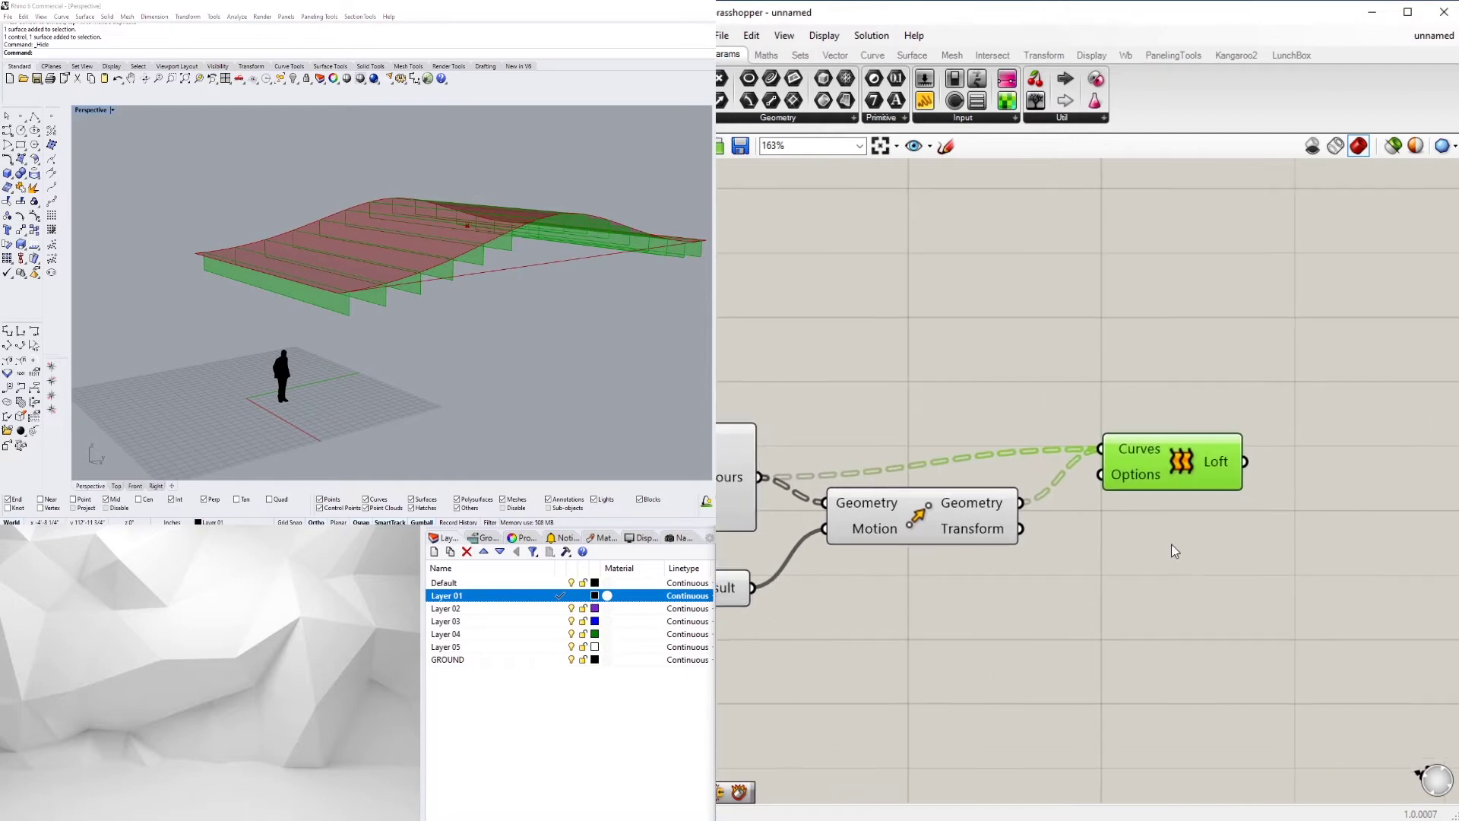
scroll(1177, 549, down, 4)
click(1178, 547)
scroll(1174, 481, up, 1)
click(1174, 479)
click(1176, 560)
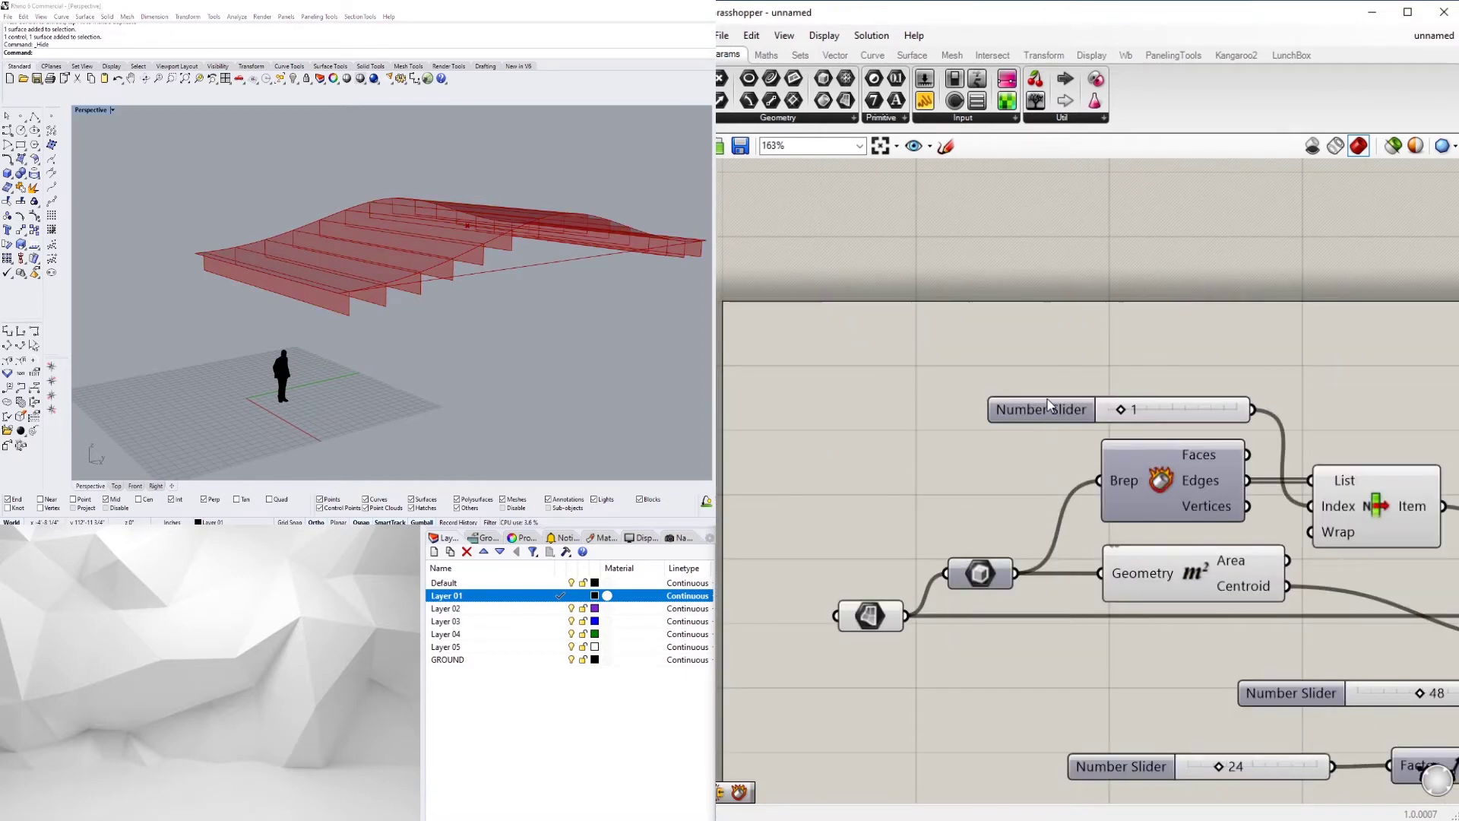
Group the 48 slider feeding the contour distance and label the group SPACING.
click(1047, 399)
right_drag(1083, 522, 900, 388)
click(1004, 526)
right_drag(978, 525, 1006, 524)
key(ctrl+g)
right_click(1095, 500)
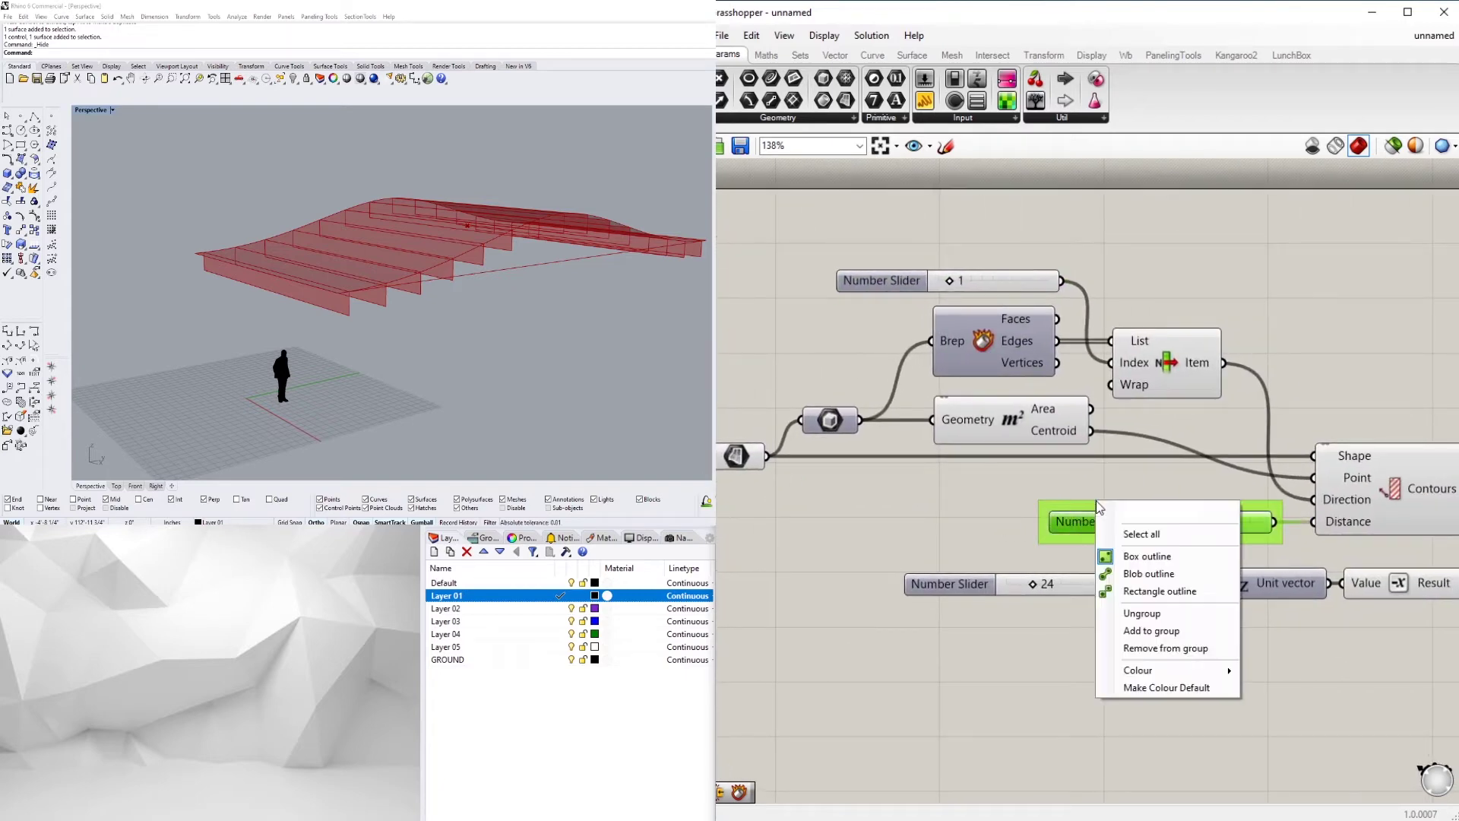
right_click(1085, 508)
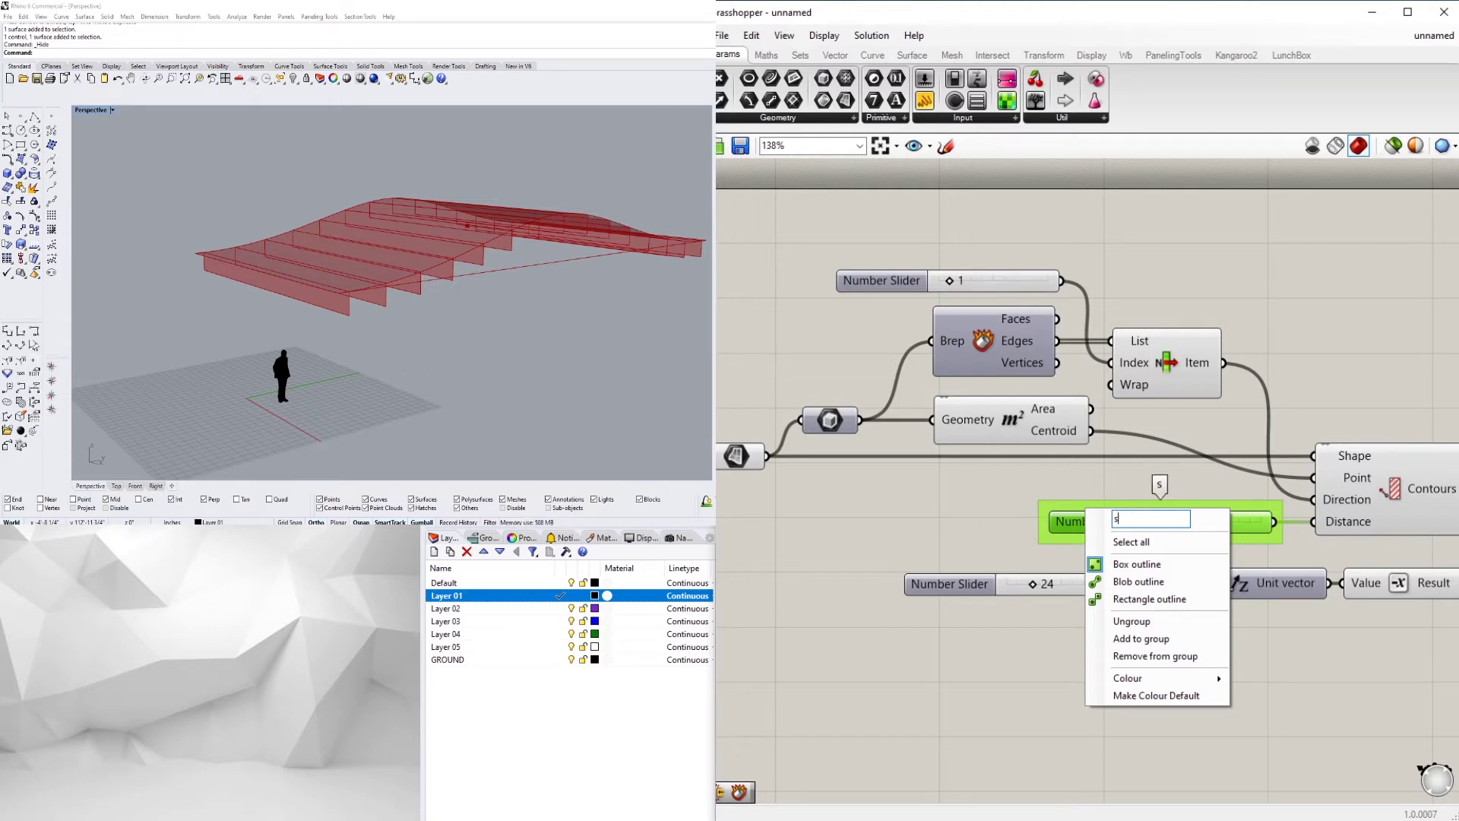
text(spac)
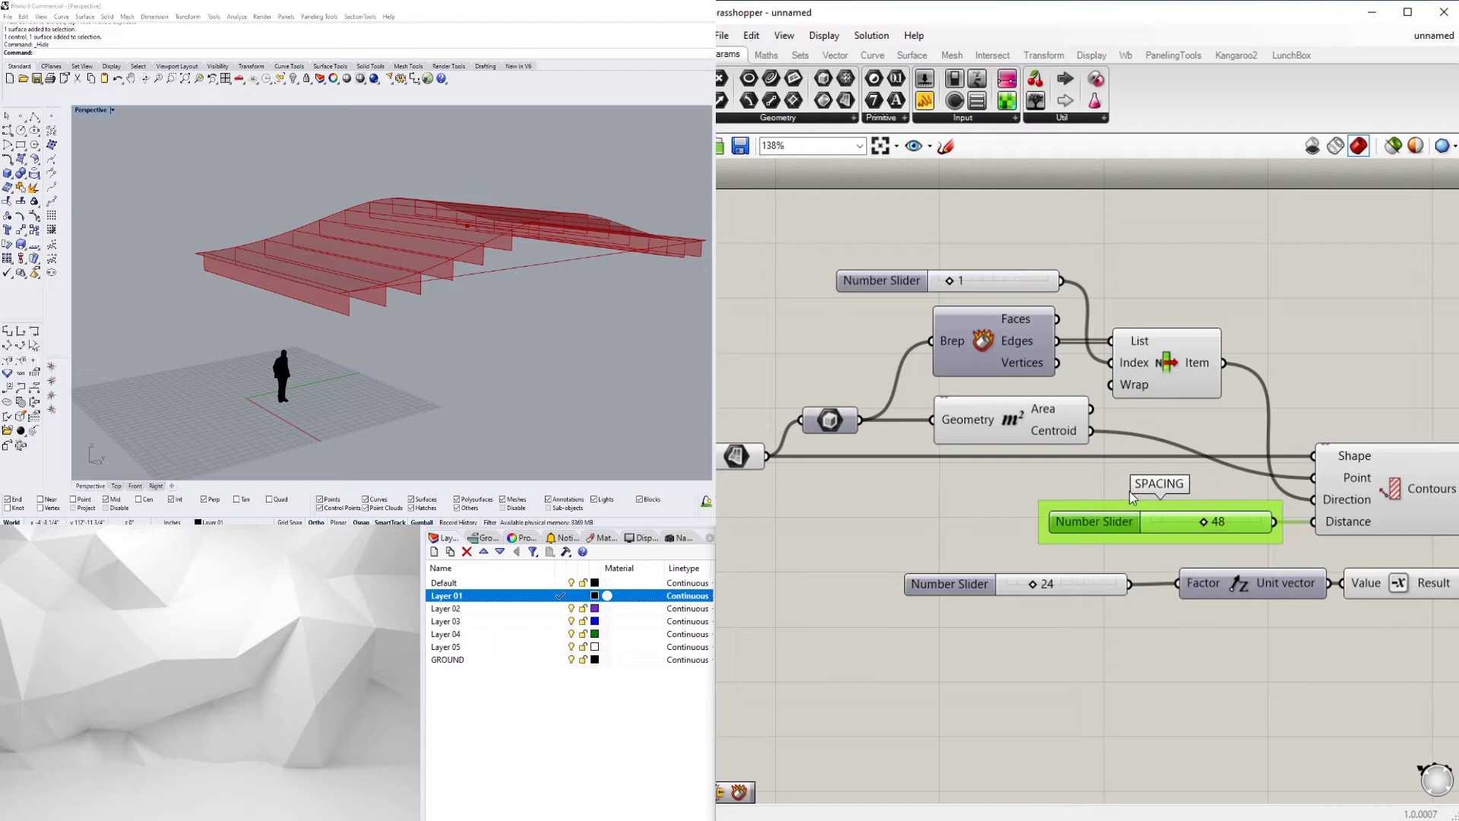
Group the 24 slider feeding the Unit Z factor and label the group DEPTH.
drag(955, 589, 973, 587)
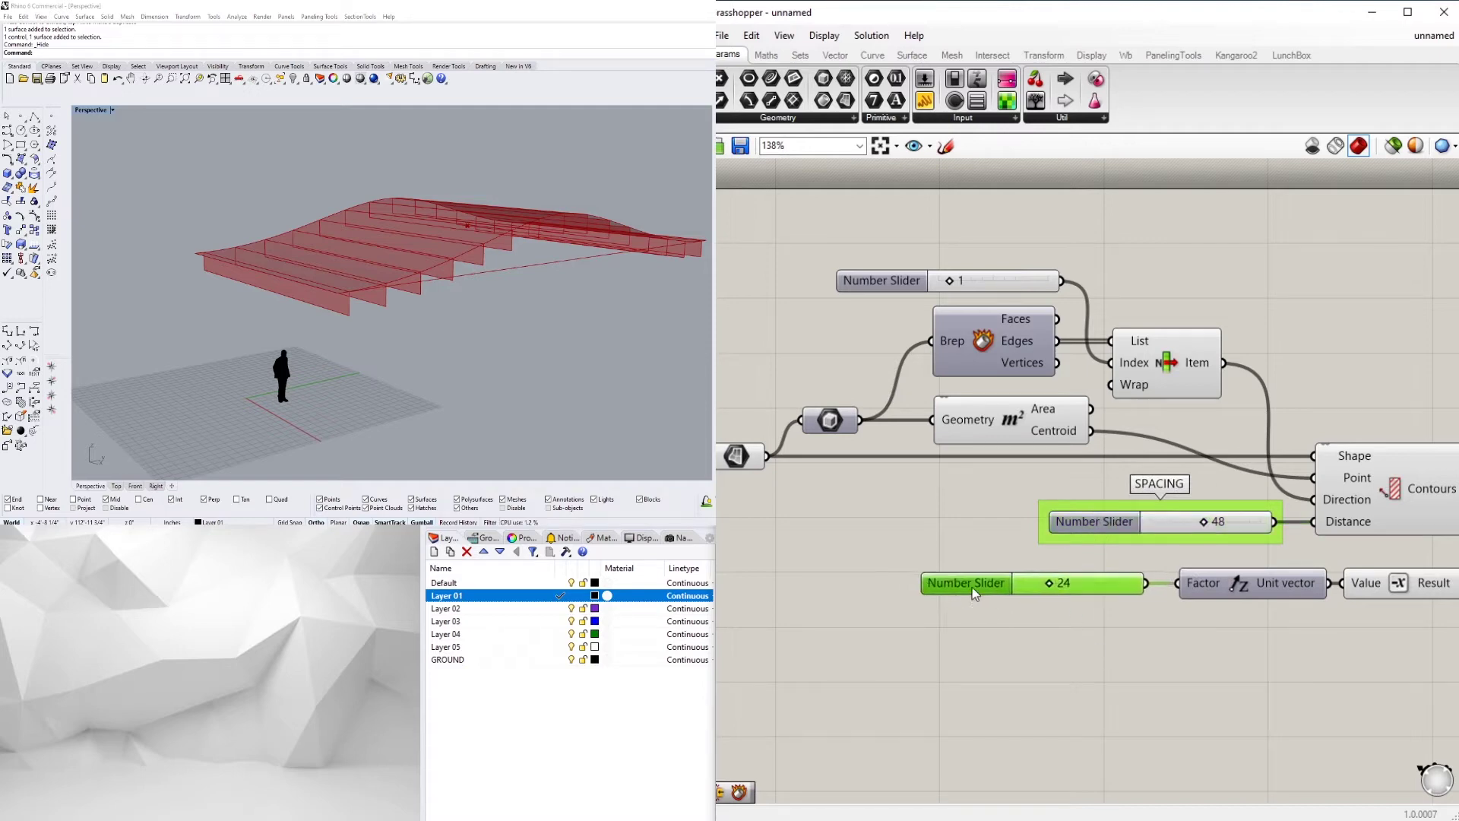
key(ctrl+g)
right_click(974, 565)
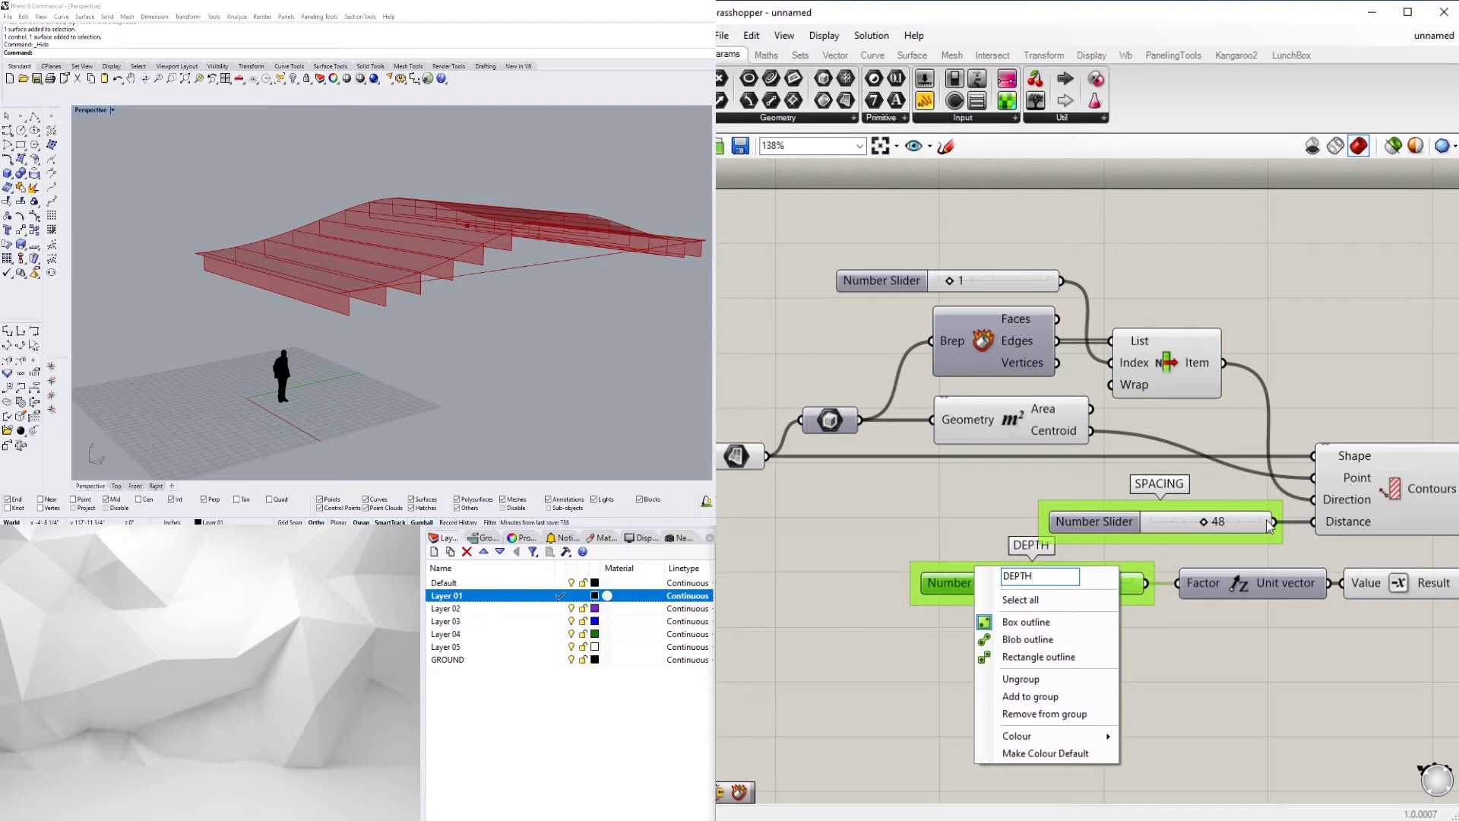
click(1225, 672)
Examine the labelled definition from its inputs to Loft and the lofted roof fins in the perspective view.
scroll(1225, 676, down, 4)
right_drag(1246, 676, 1062, 639)
scroll(1062, 639, up, 2)
drag(897, 540, 893, 532)
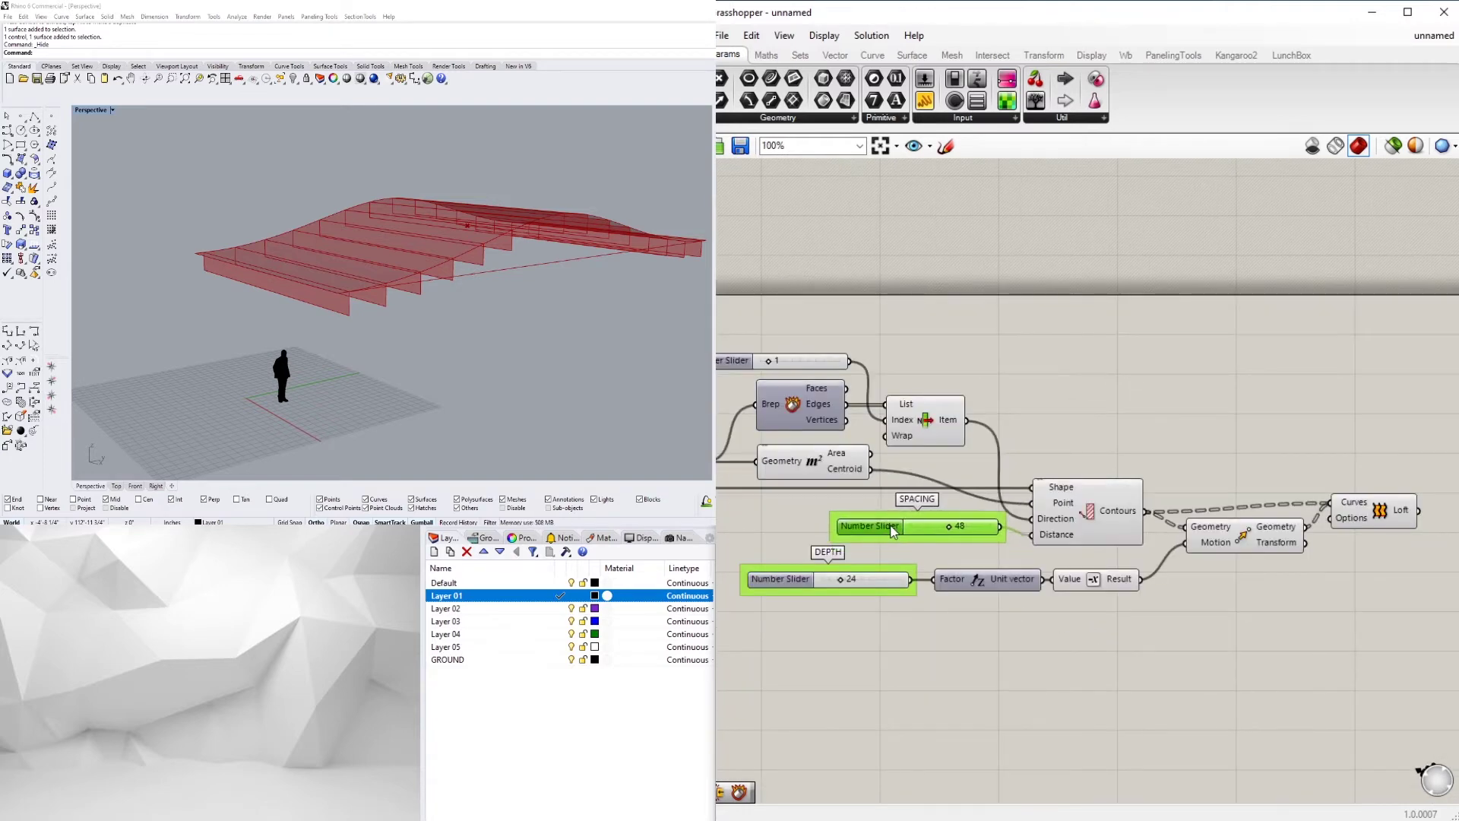
right_drag(894, 631, 934, 586)
scroll(935, 586, down, 3)
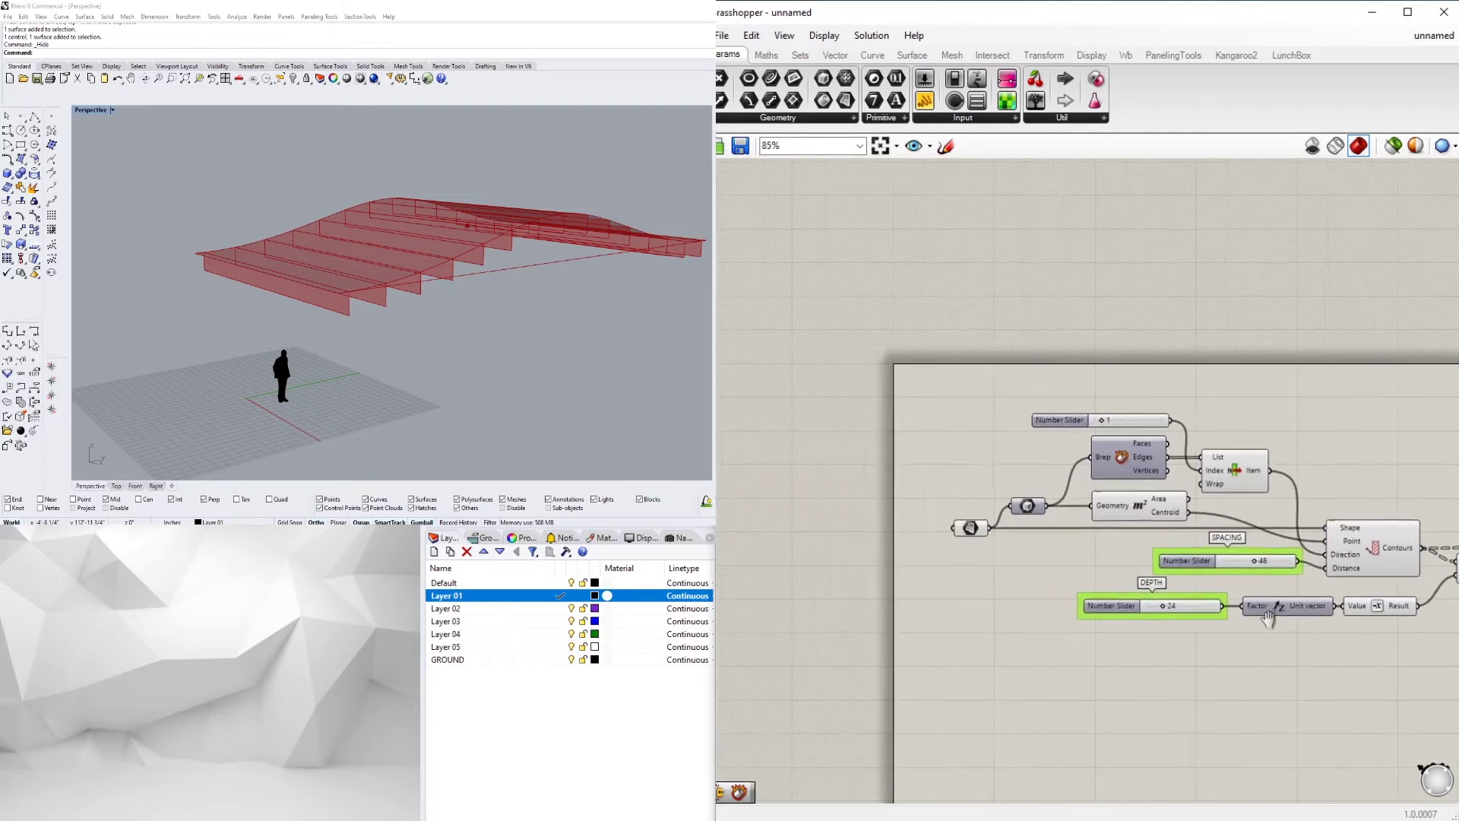
scroll(955, 485, up, 2)
right_drag(1407, 529, 1209, 507)
click(1205, 532)
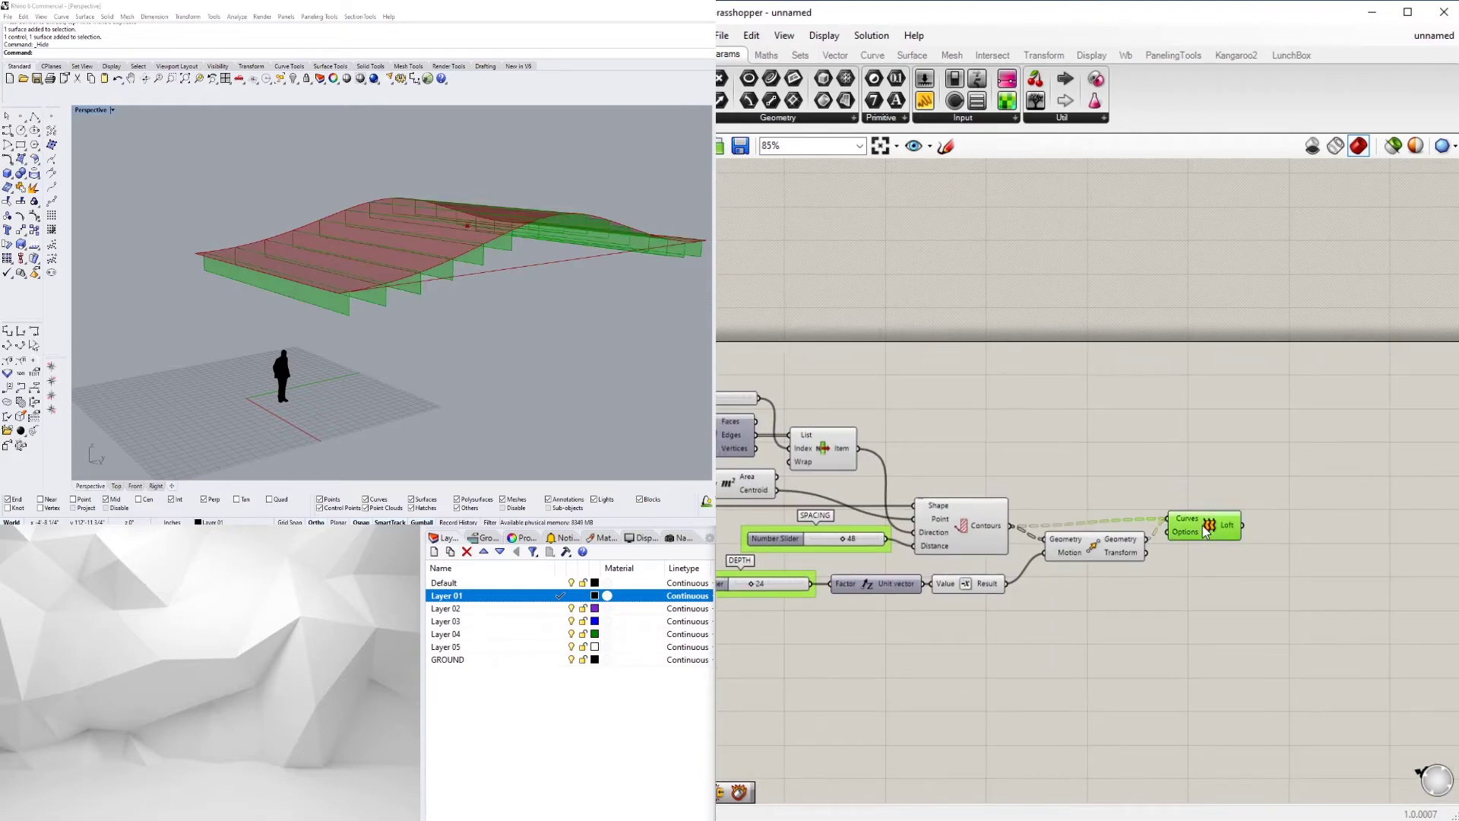
click(1208, 575)
right_drag(1208, 575, 1156, 576)
right_drag(455, 319, 627, 254)
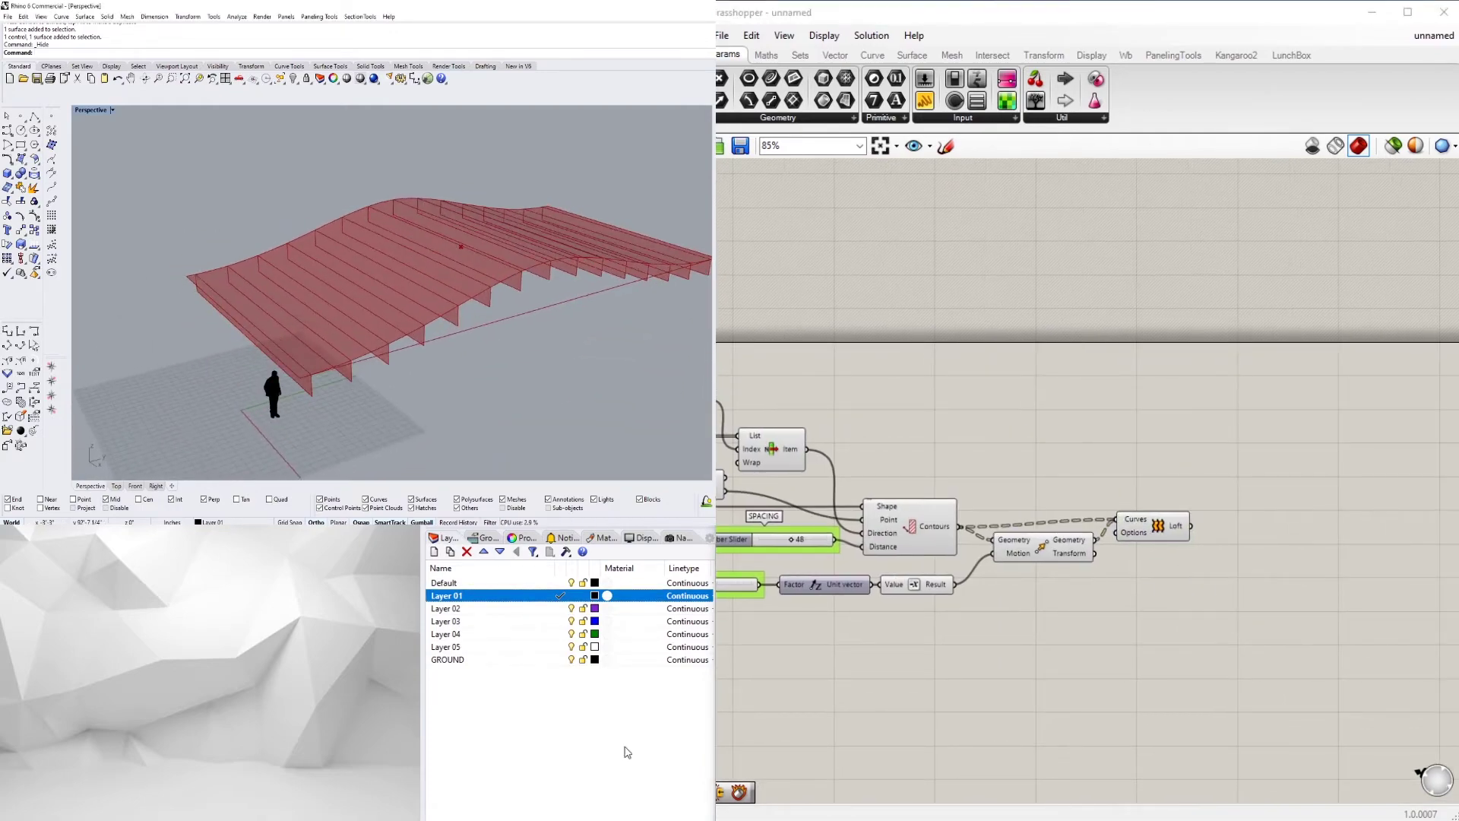
Add an Isotrim component after Loft and connect the Loft output to its Surface input.
scroll(1121, 498, up, 2)
click(1182, 549)
click(1257, 645)
right_drag(1257, 644, 1121, 642)
double_click(1273, 571)
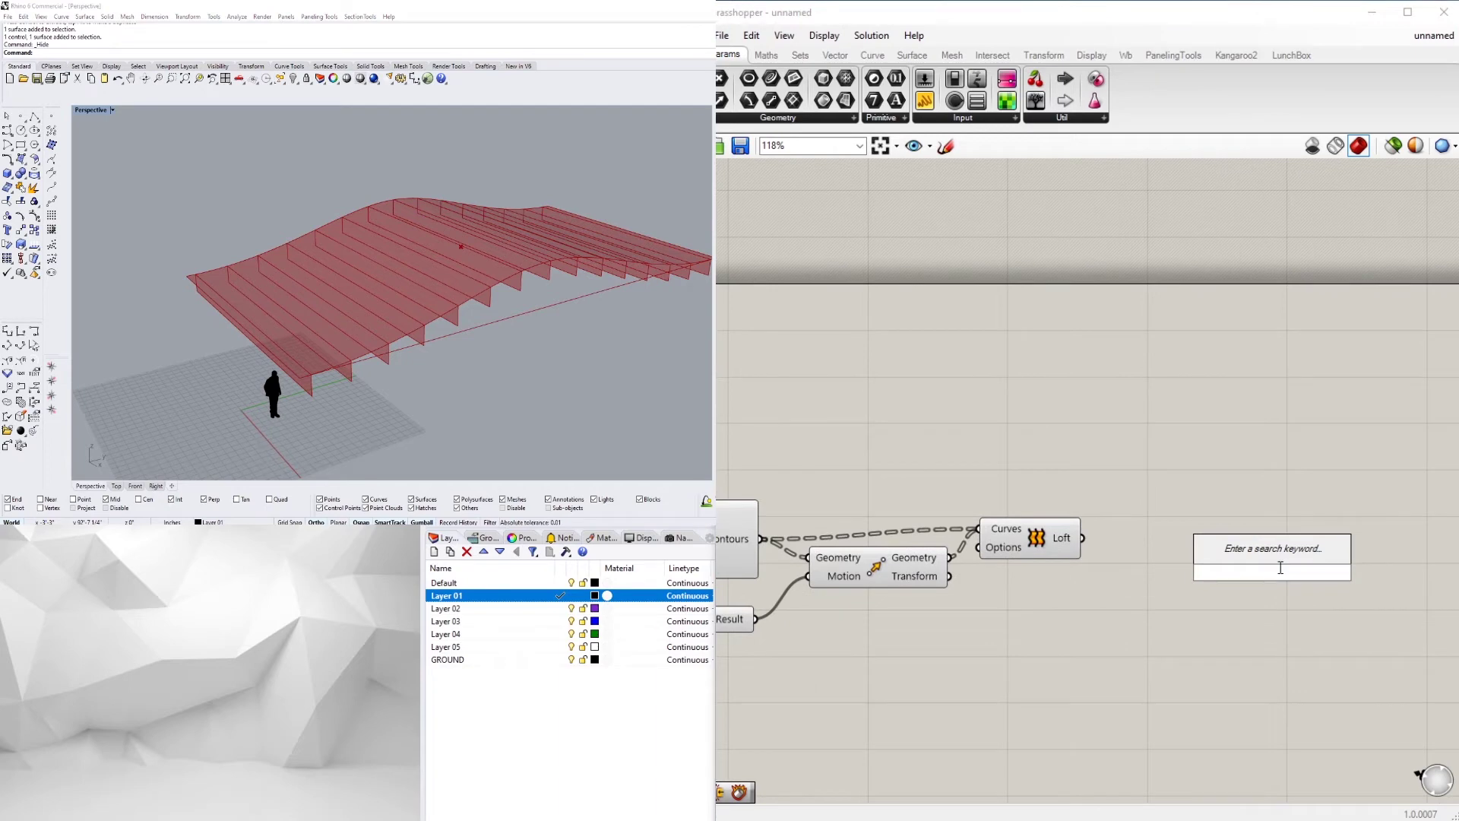
text(is)
click(1231, 472)
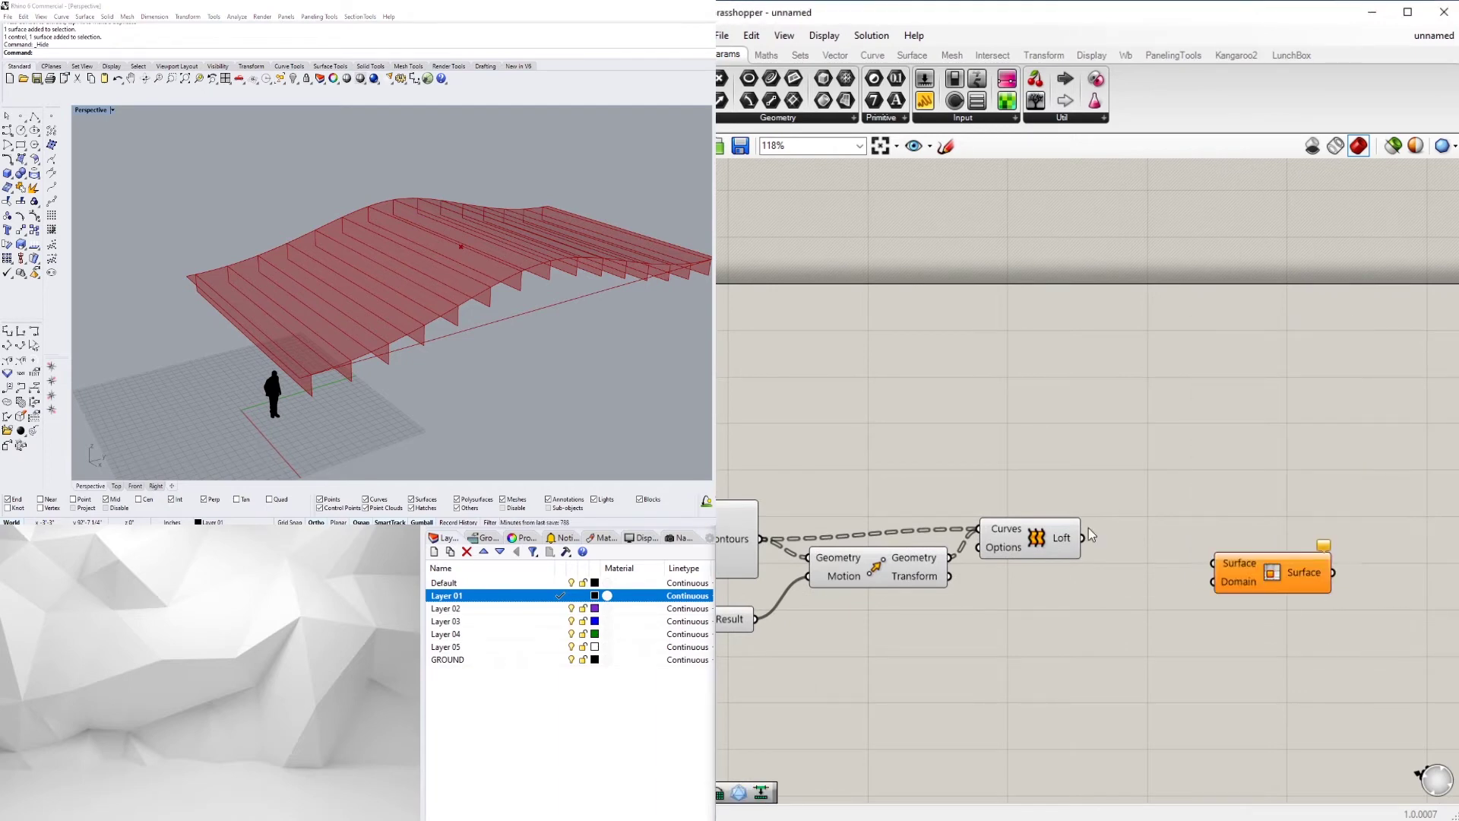
click(1076, 550)
drag(1279, 578, 1259, 590)
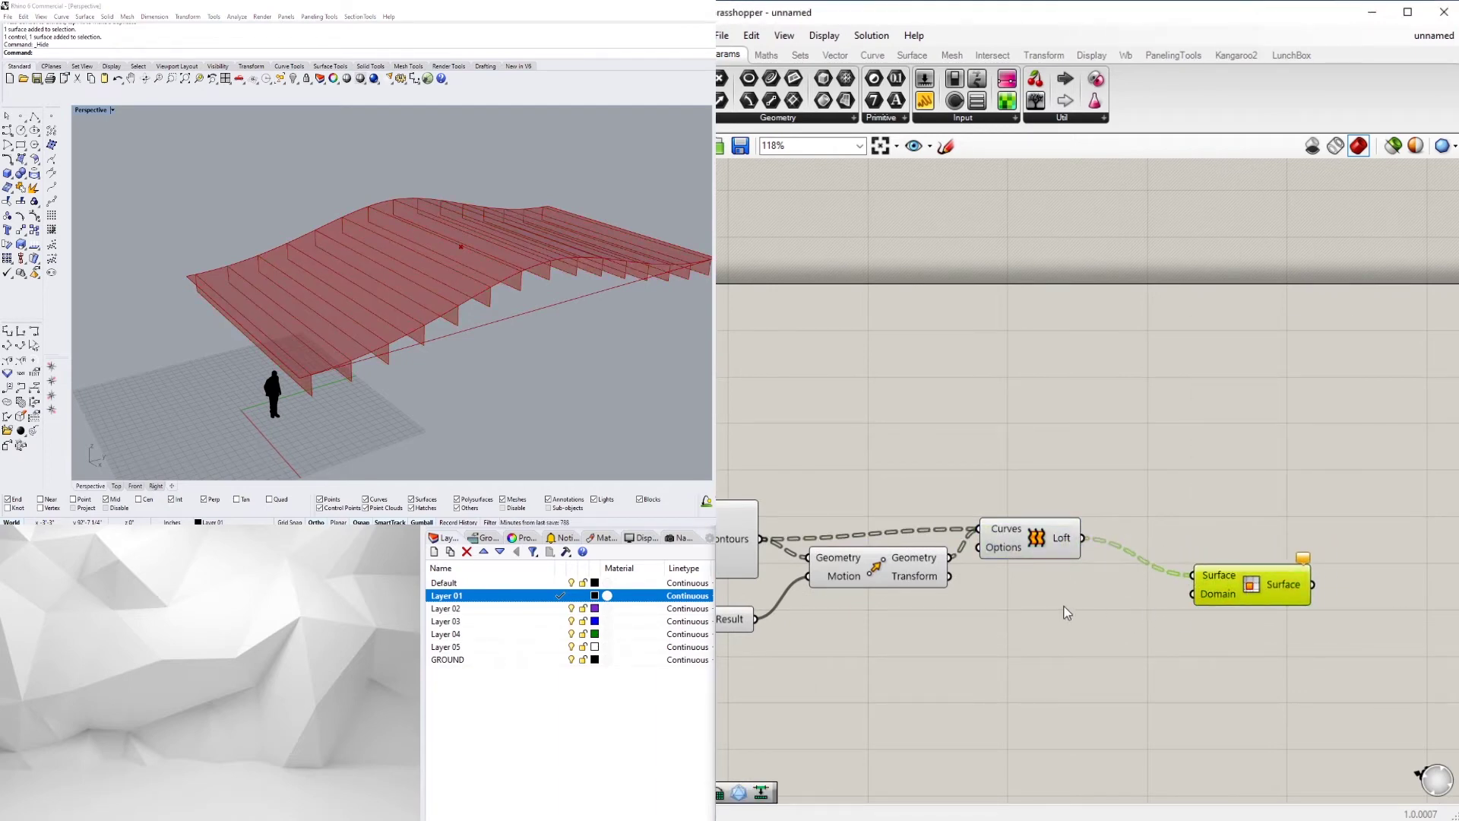
Add a Divide Domain² component below Loft and shift Isotrim away to make room for it.
double_click(1045, 605)
text(div)
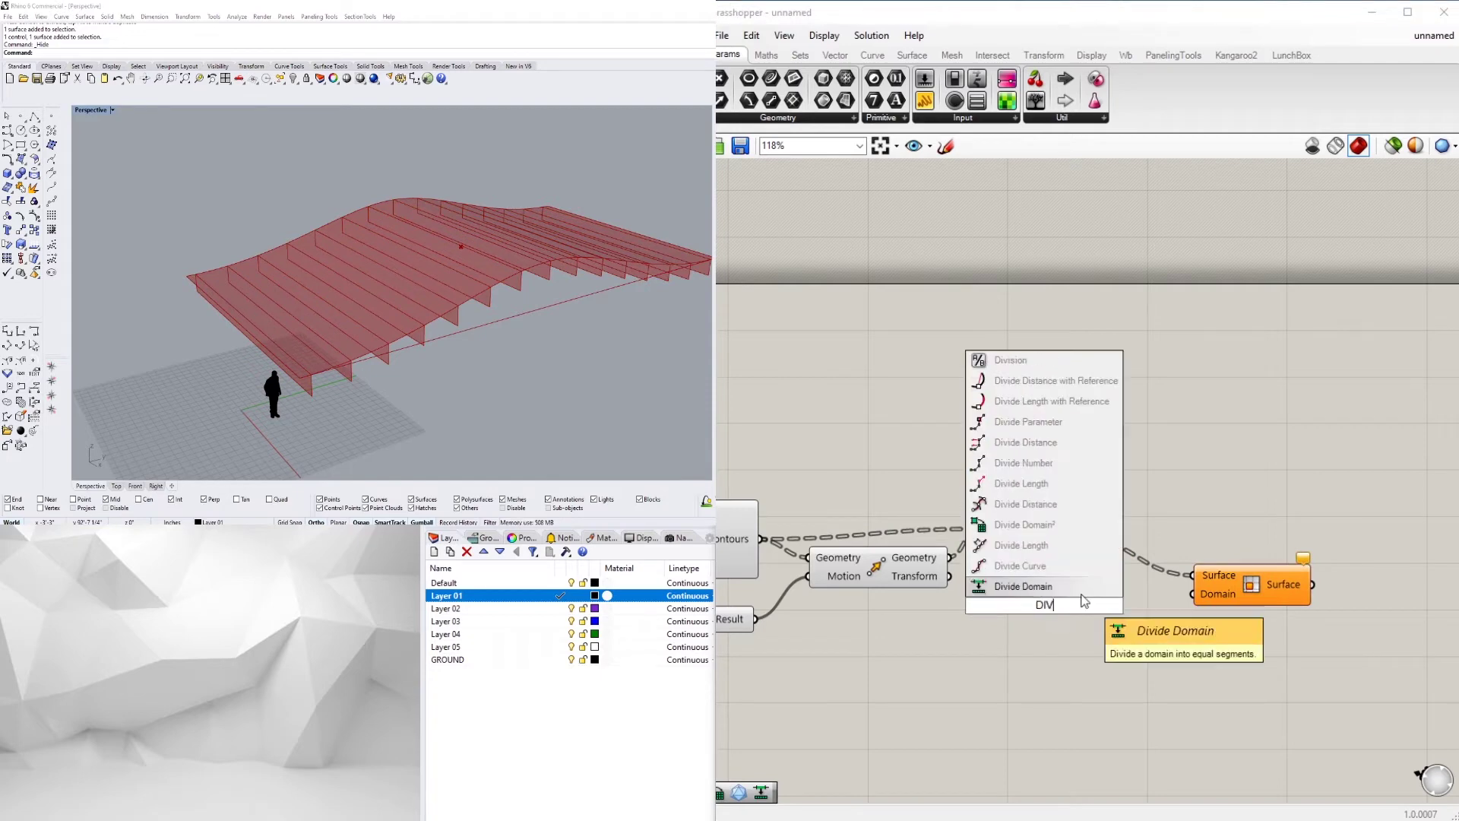
click(1044, 558)
drag(1067, 613, 1097, 636)
right_drag(1284, 635, 1227, 622)
drag(1195, 575, 1332, 516)
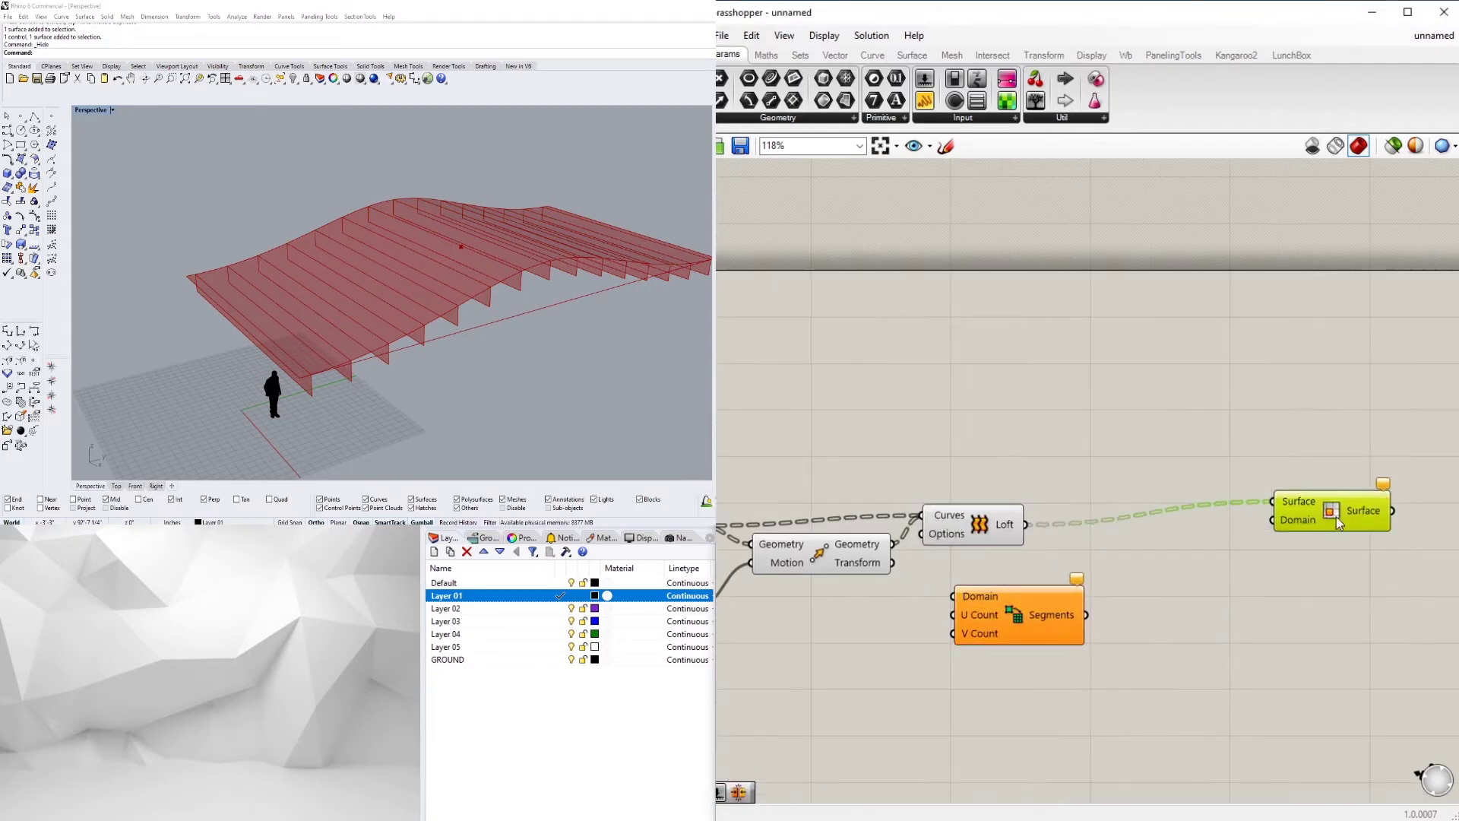
Connect the Loft output to Divide Domain²'s Domain input and its Segments output to Isotrim's Domain input.
drag(986, 631, 1046, 555)
drag(1176, 574, 1218, 560)
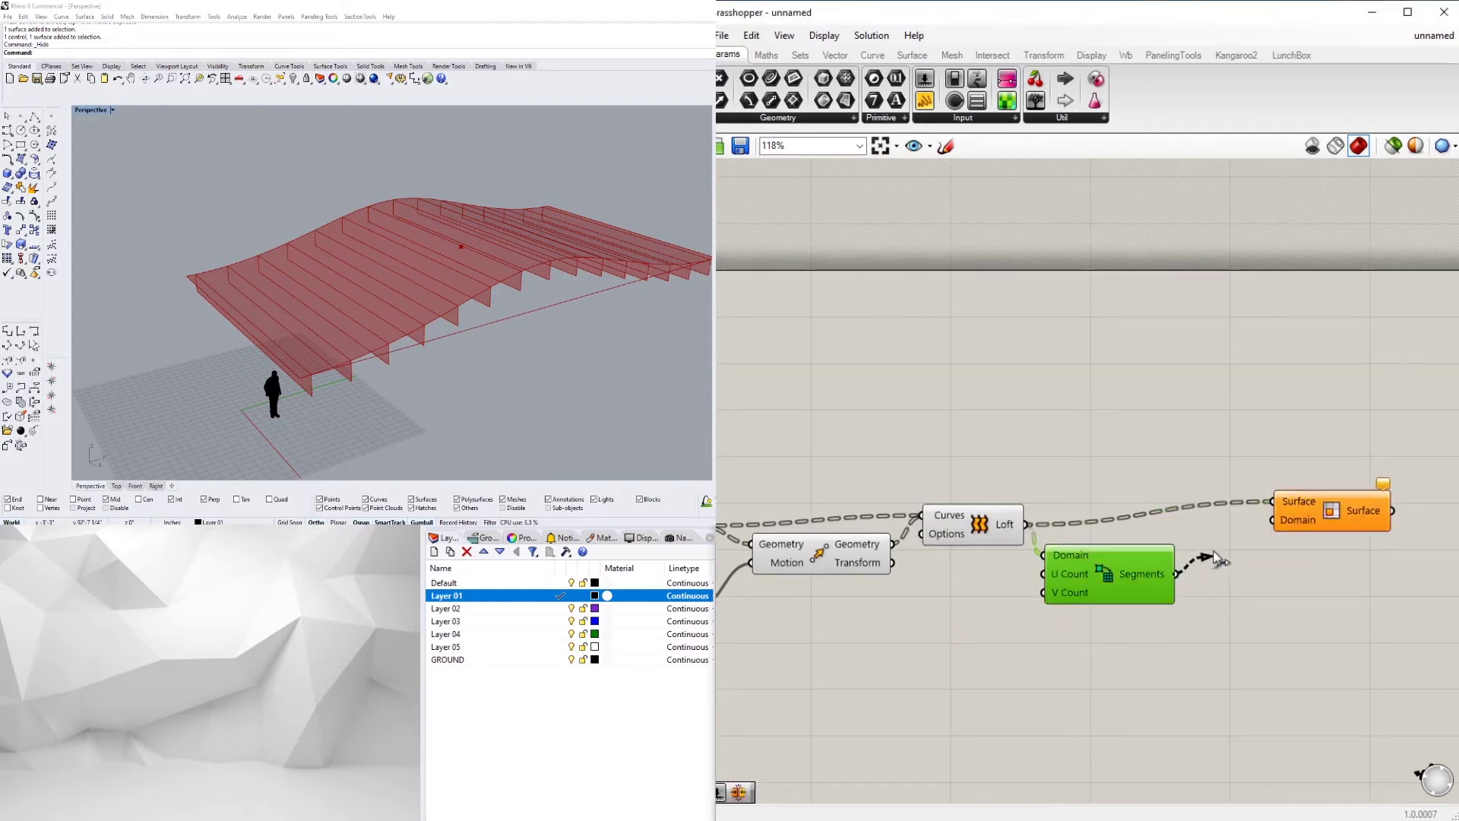
drag(1297, 512, 1243, 542)
click(1264, 589)
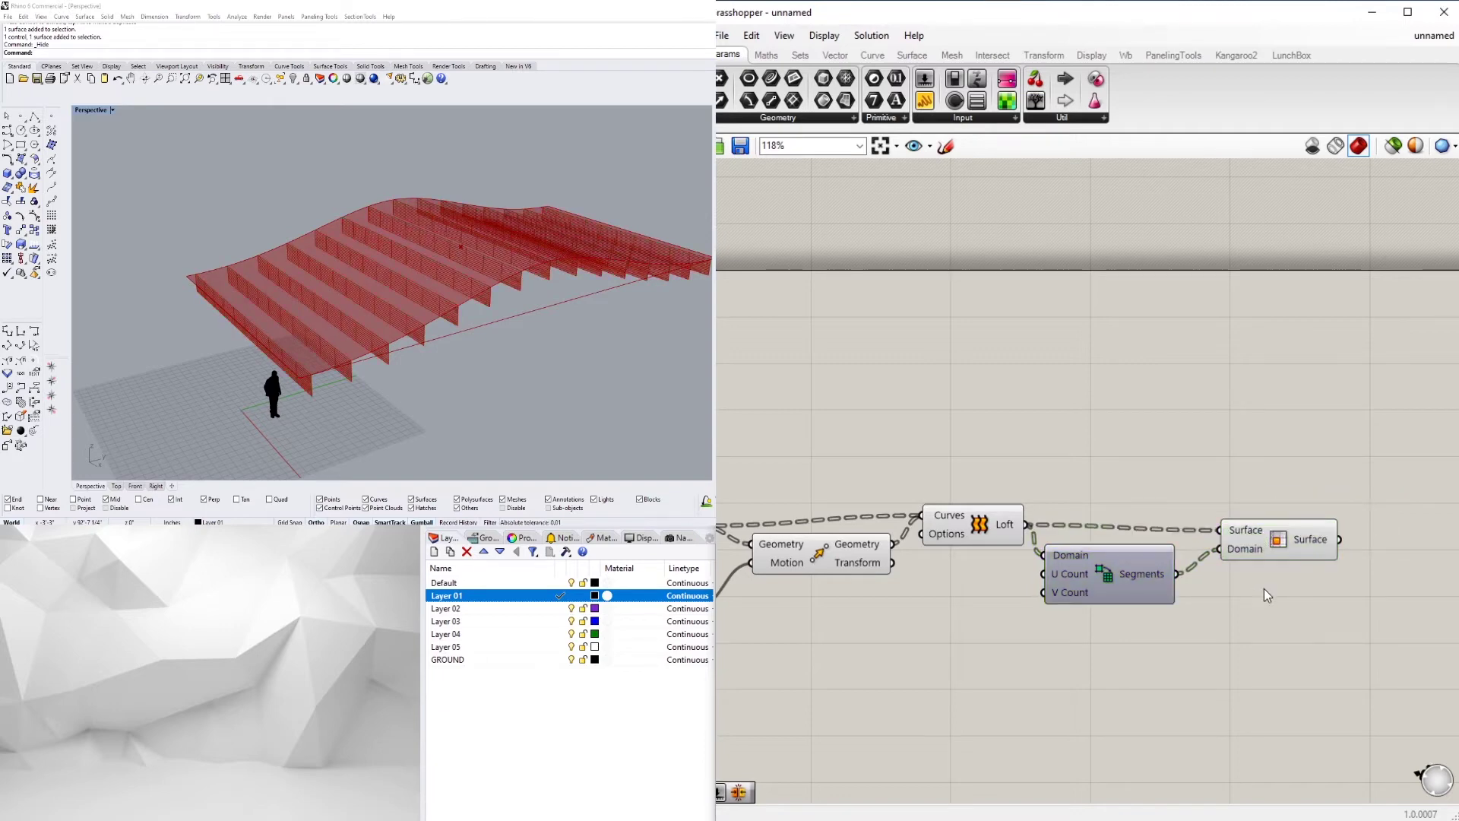
right_drag(362, 362, 426, 354)
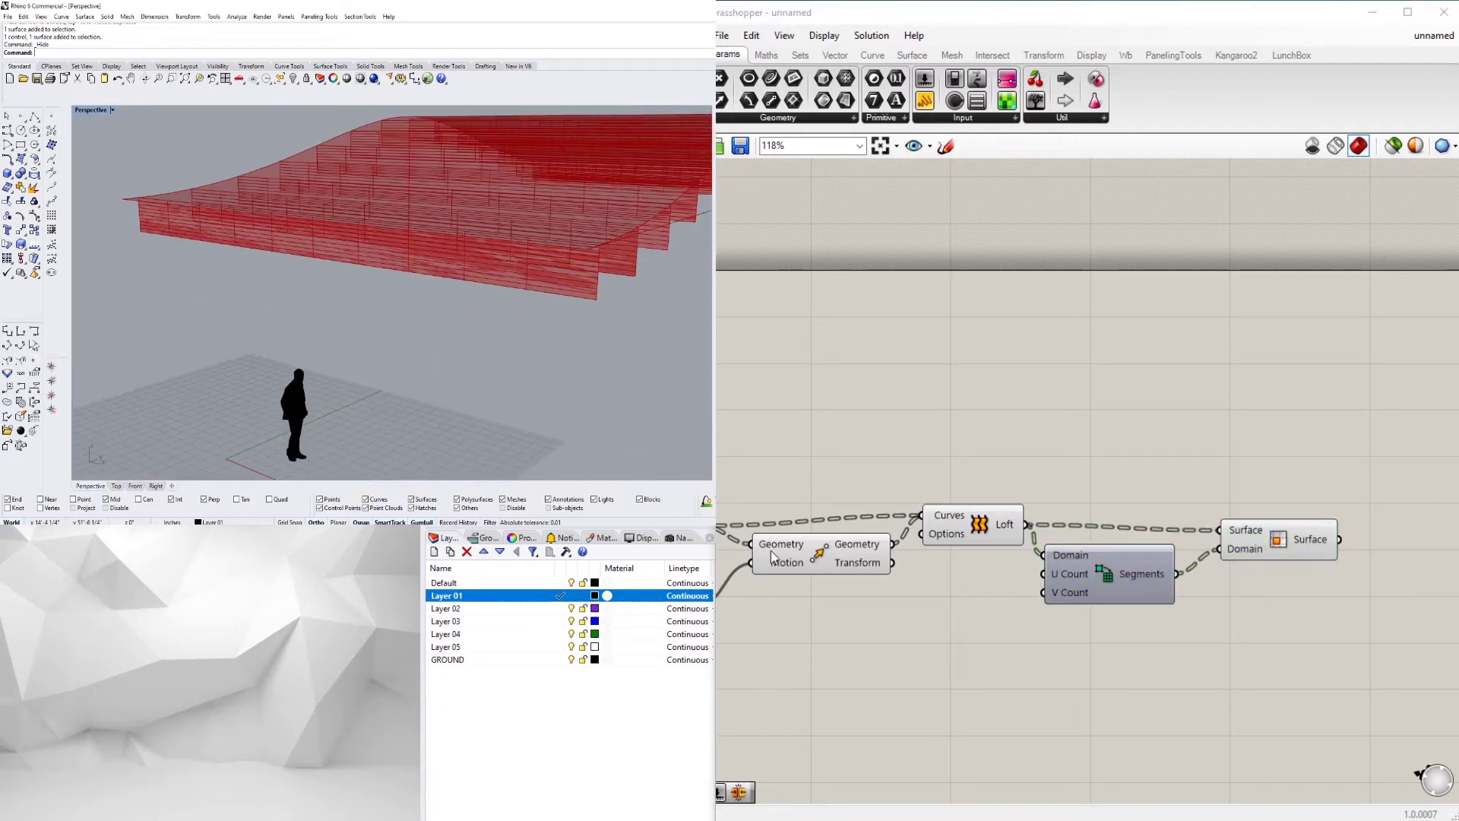
Add a number slider with value 1 and connect it to the U Count input of Divide Domain².
double_click(956, 603)
key(Escape)
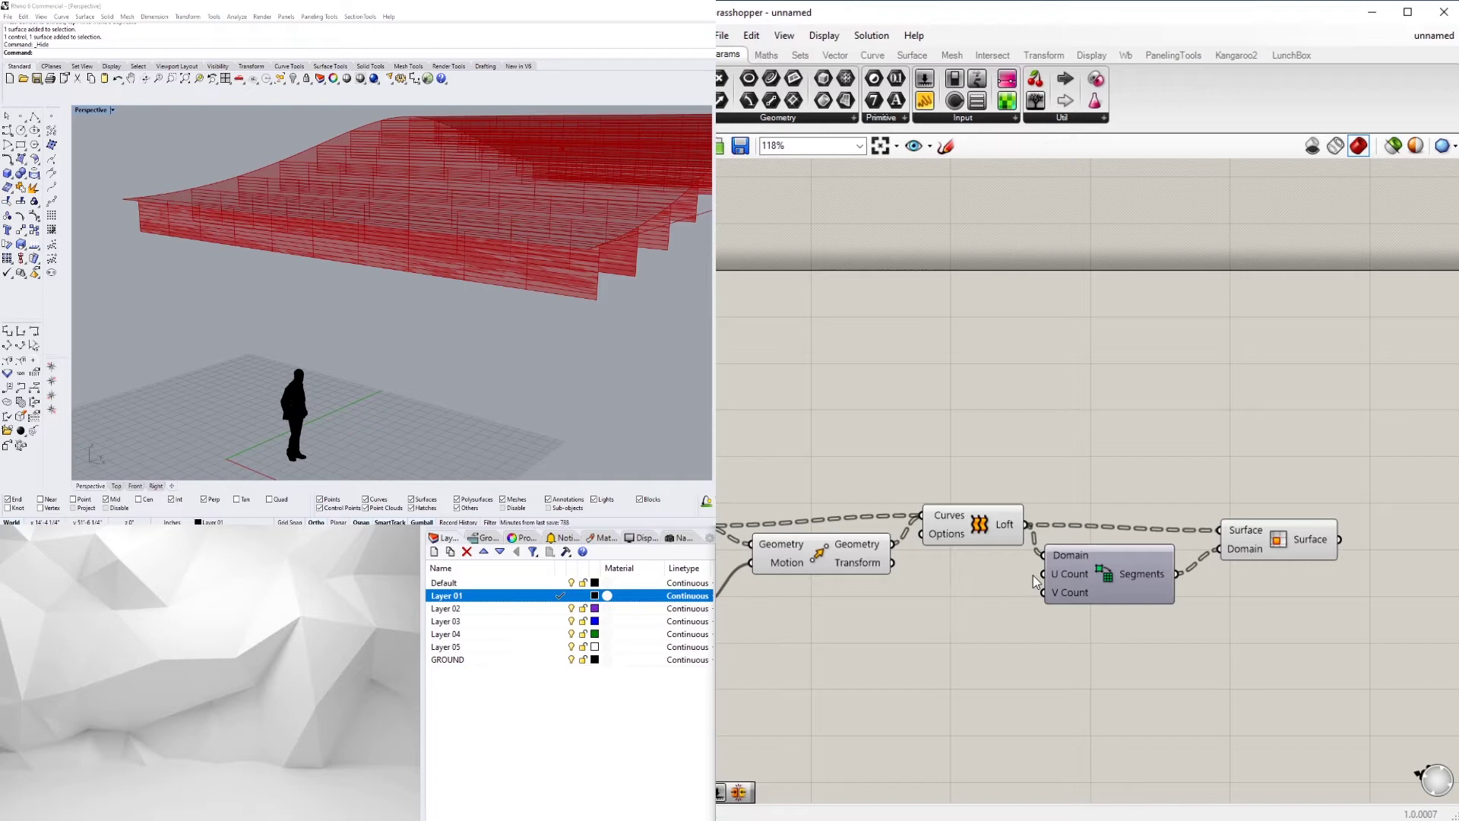
double_click(875, 650)
text(1)
key(Return)
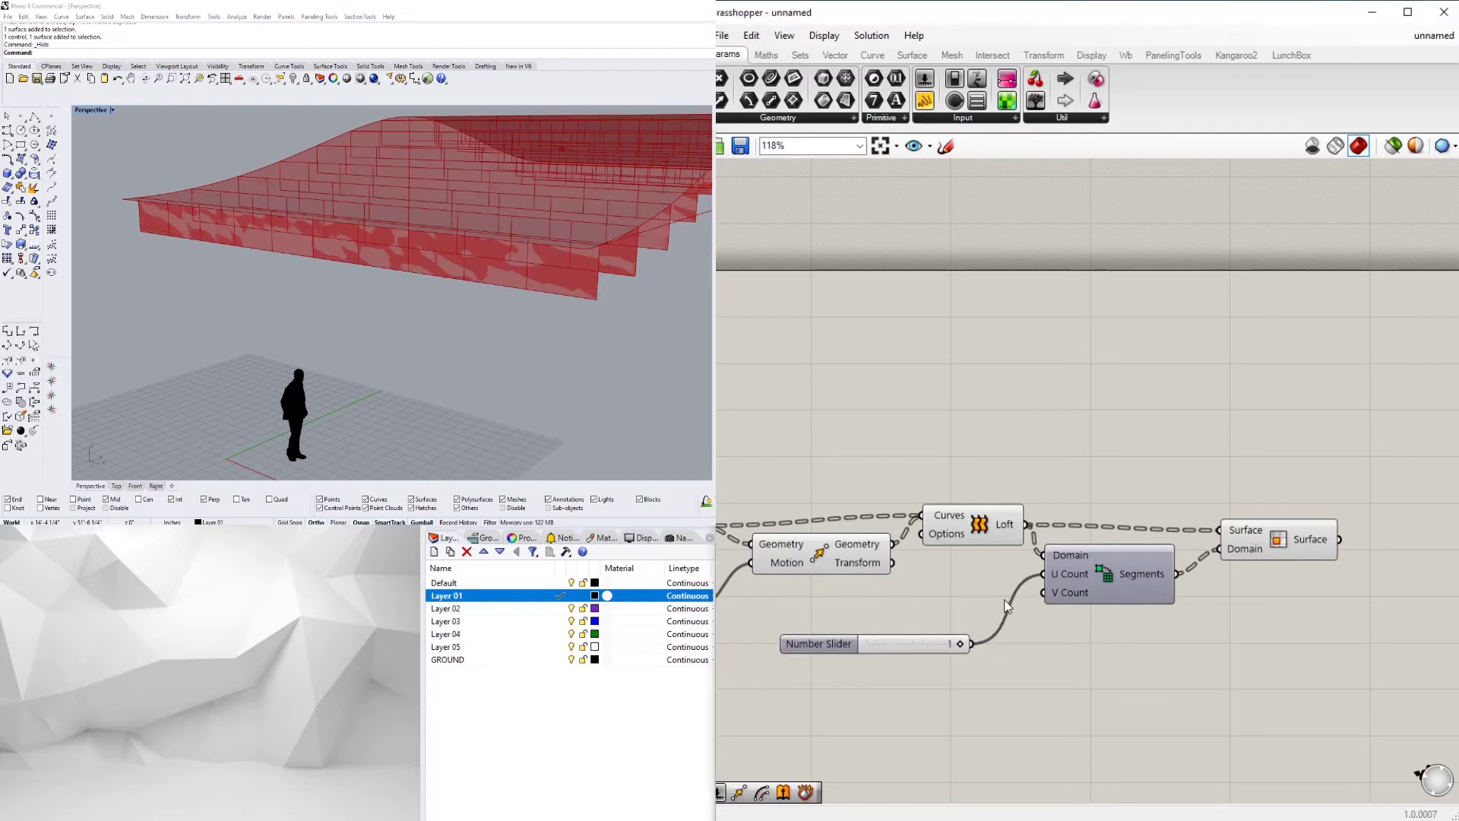
right_drag(536, 325, 668, 355)
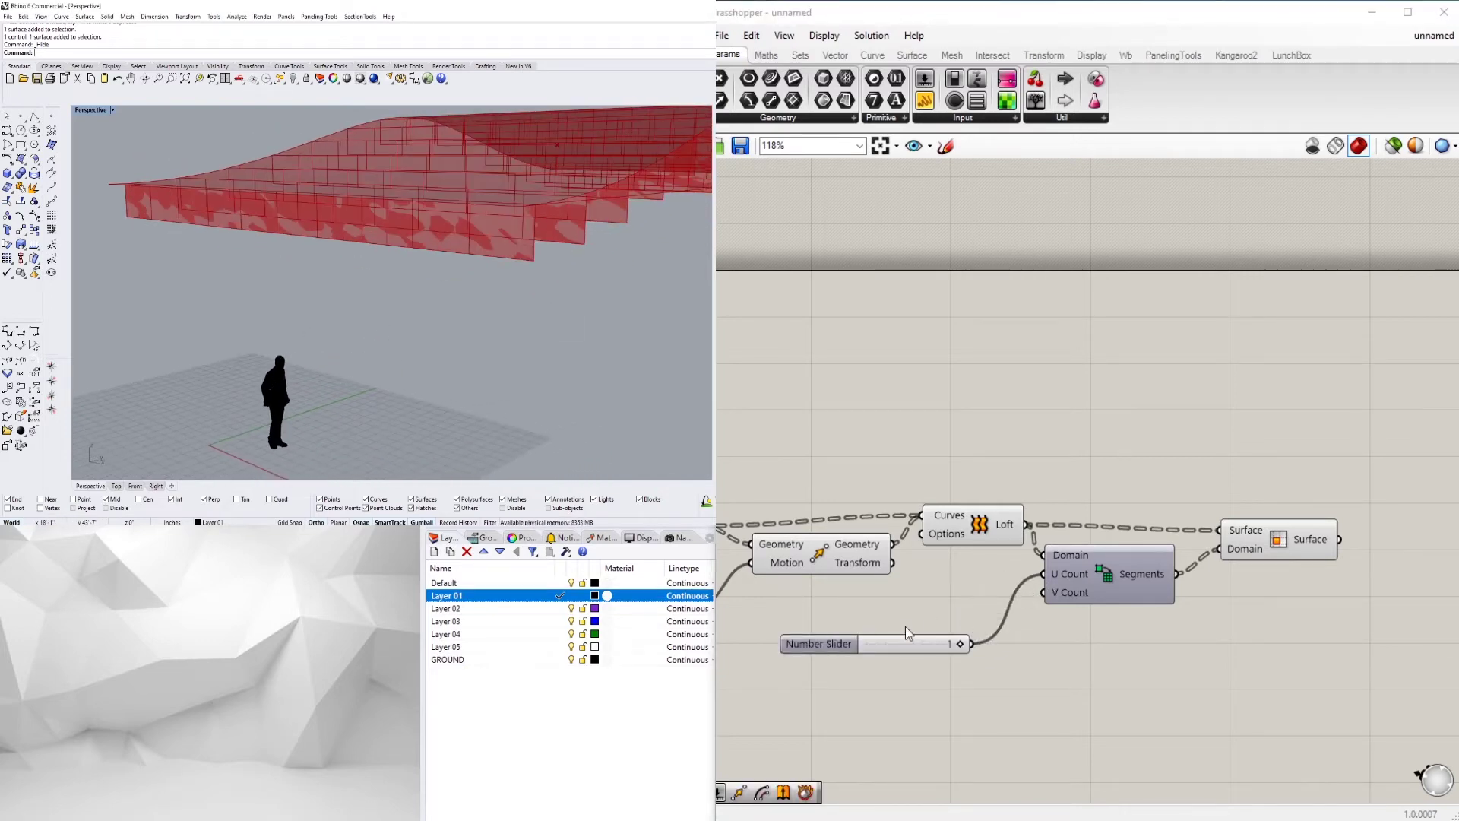
drag(908, 633, 920, 610)
Inspect the subdivided fins in the viewport and the data reaching Isotrim's Domain input.
right_drag(251, 262, 403, 270)
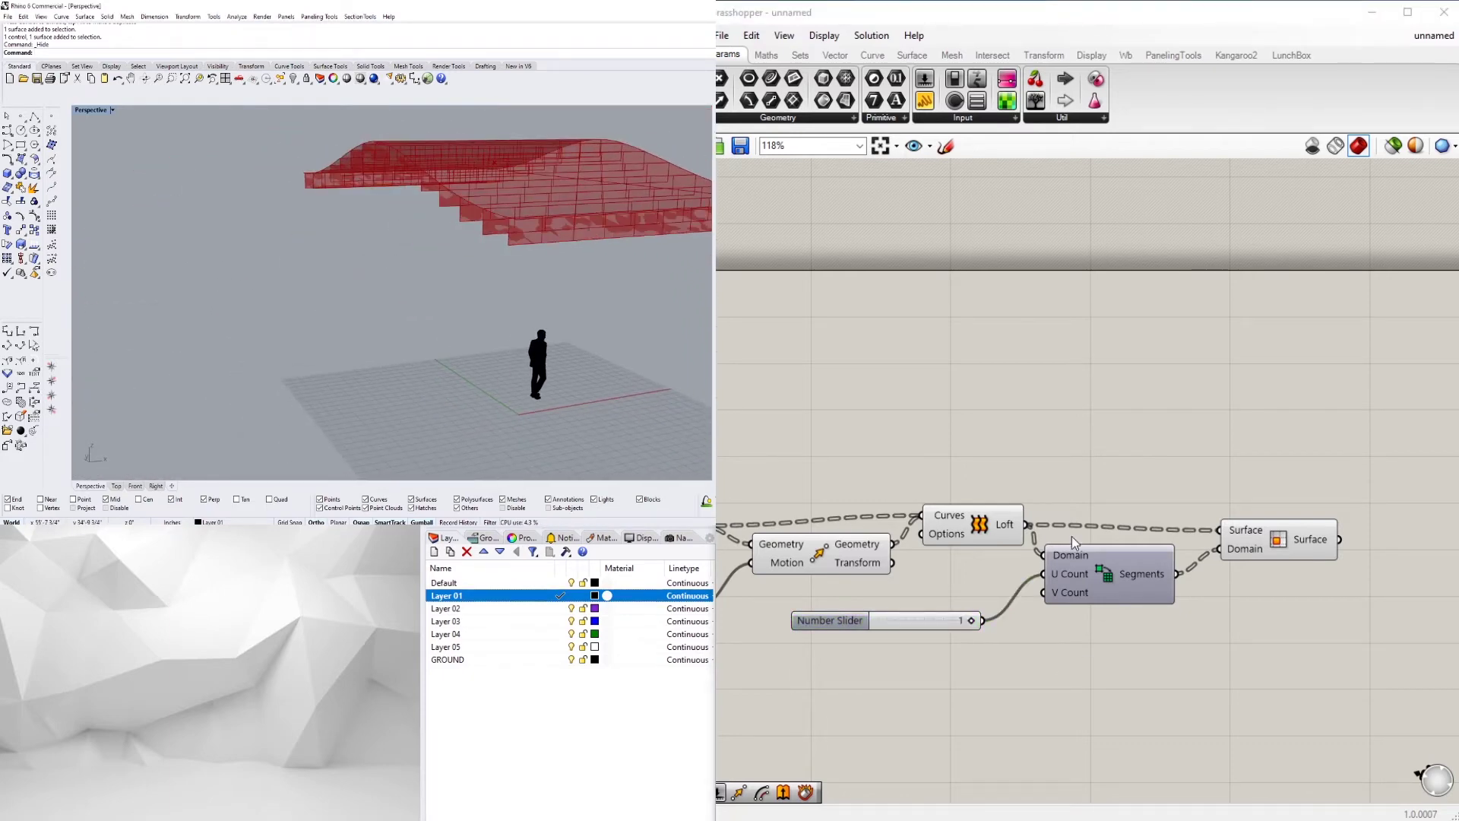
click(1301, 543)
right_drag(1295, 559, 1273, 541)
mouse_move(1238, 532)
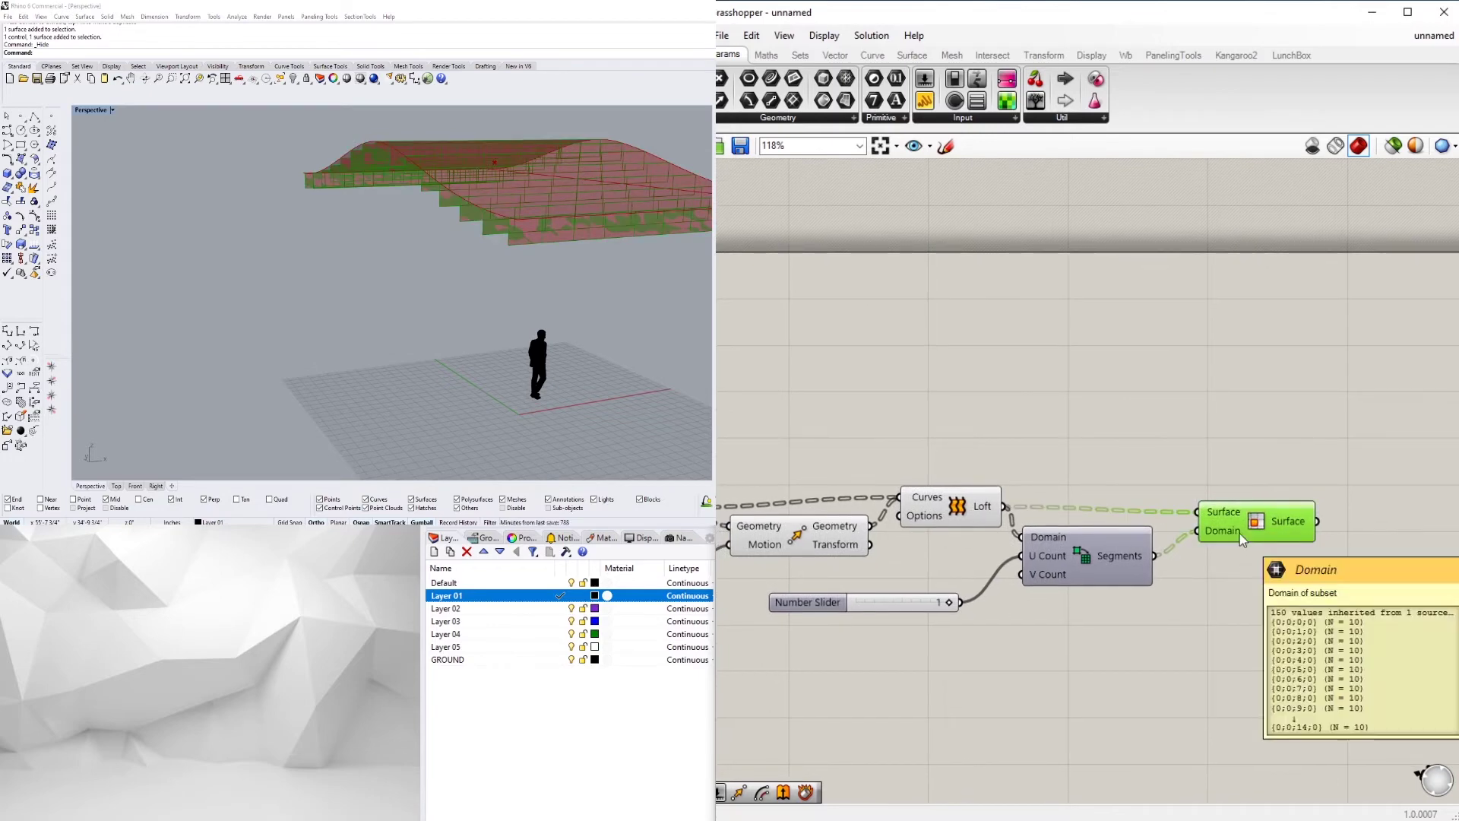
Add an Offset Curve component after Isotrim and connect Isotrim's Surface output to its Curve and Plane inputs.
click(956, 511)
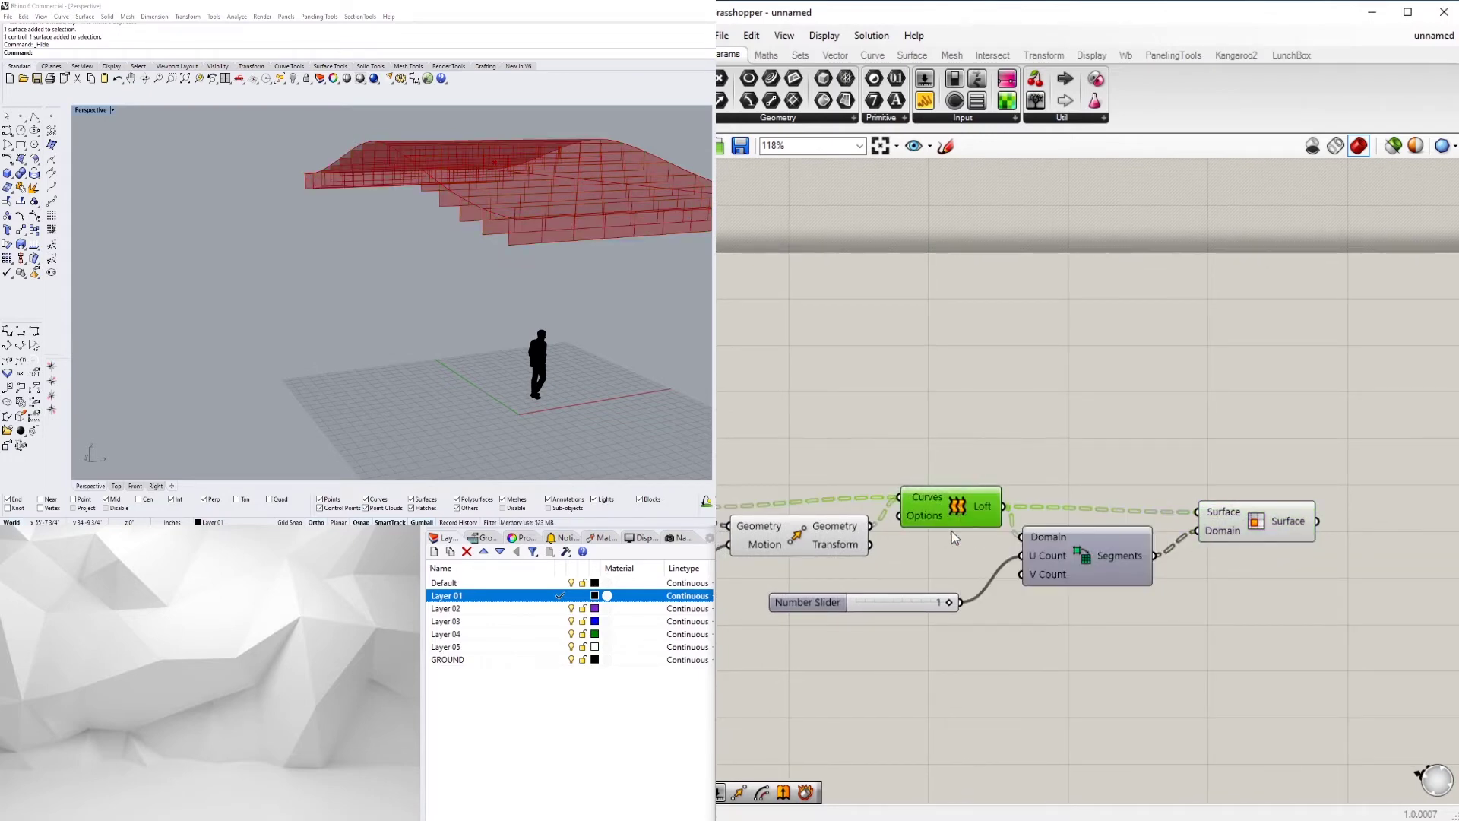
right_drag(349, 277, 221, 275)
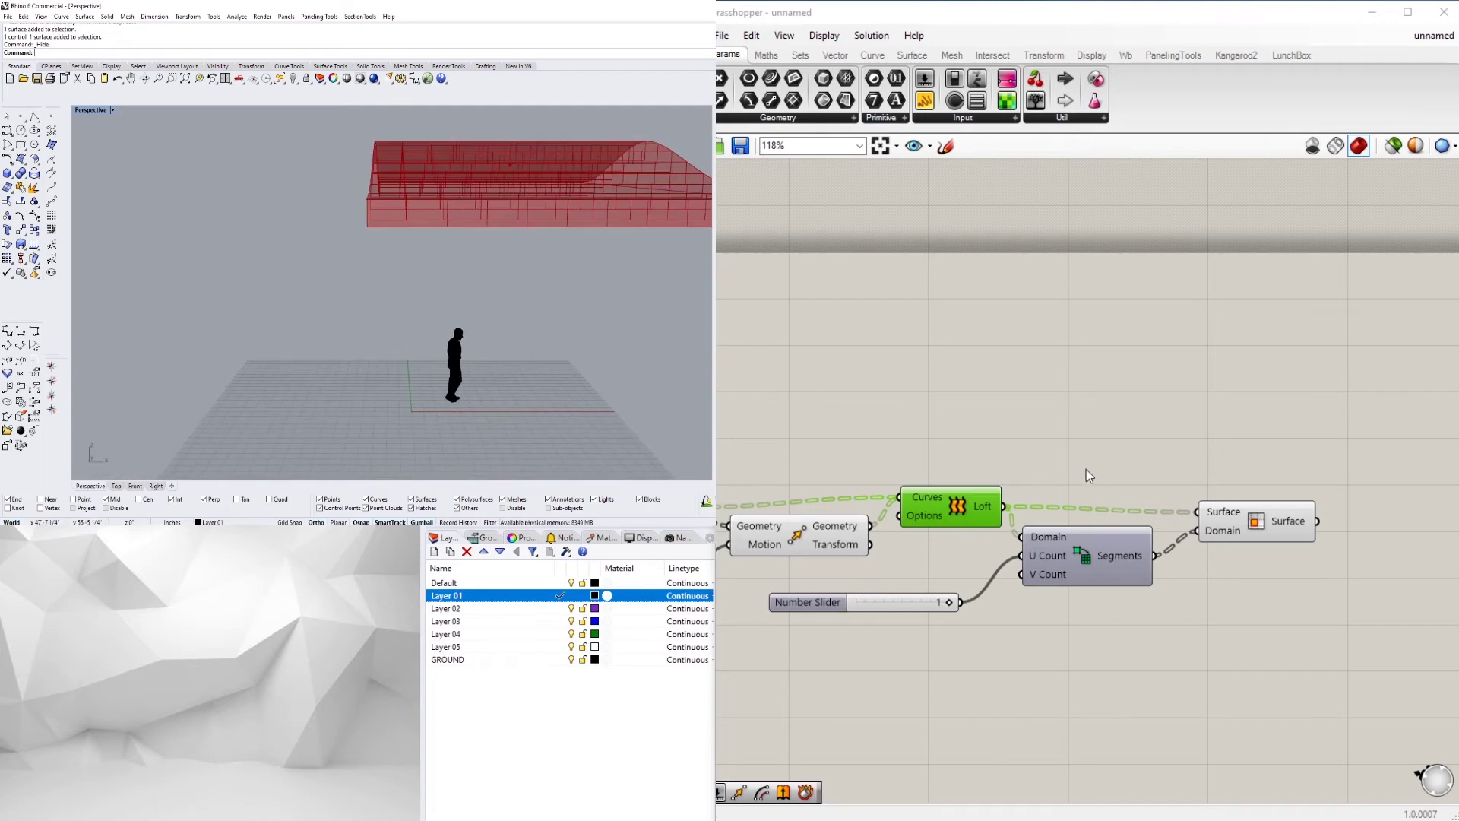
click(1248, 526)
right_drag(1363, 542, 1220, 537)
double_click(1220, 538)
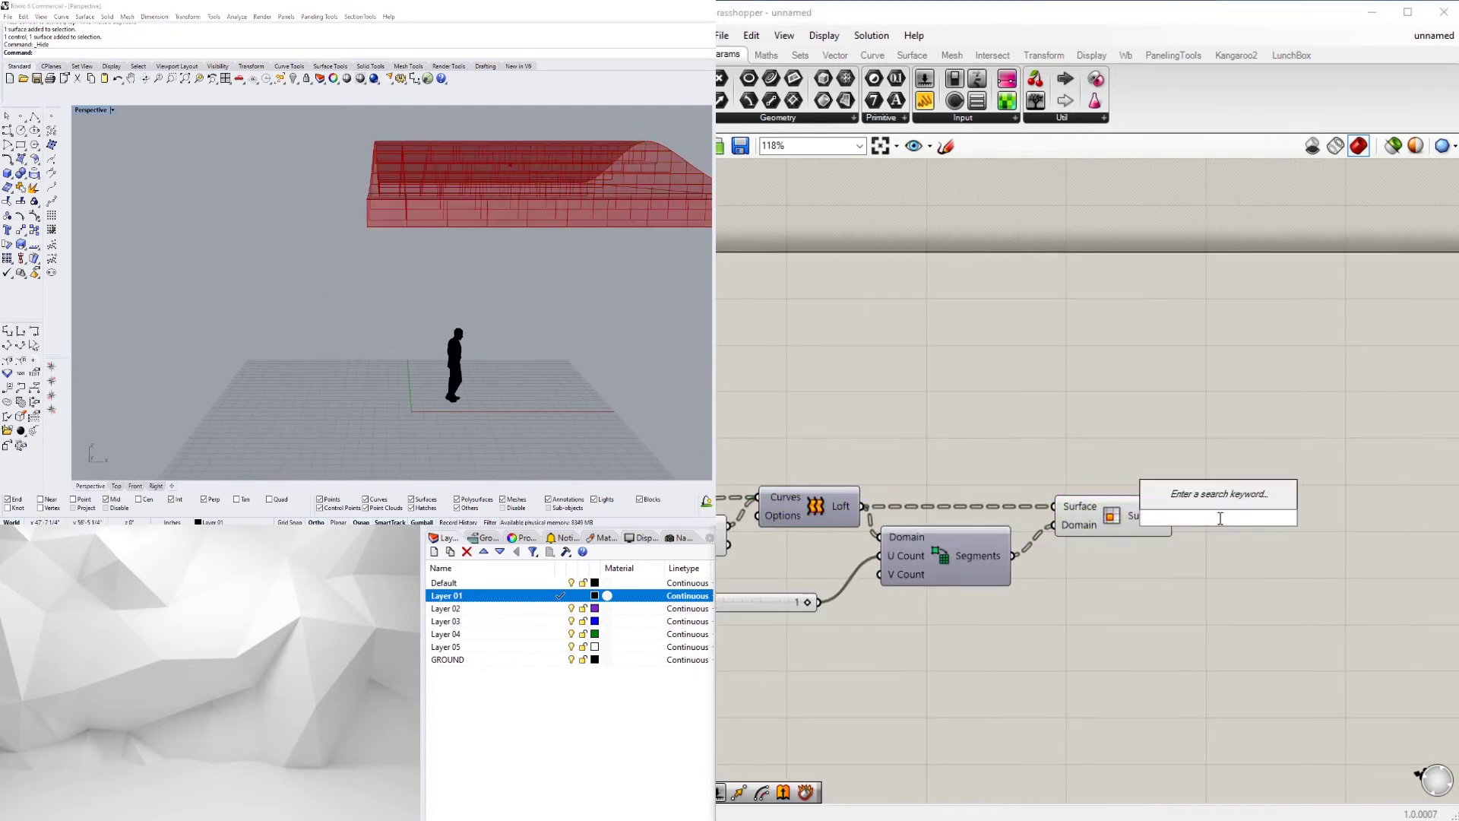
text(OF)
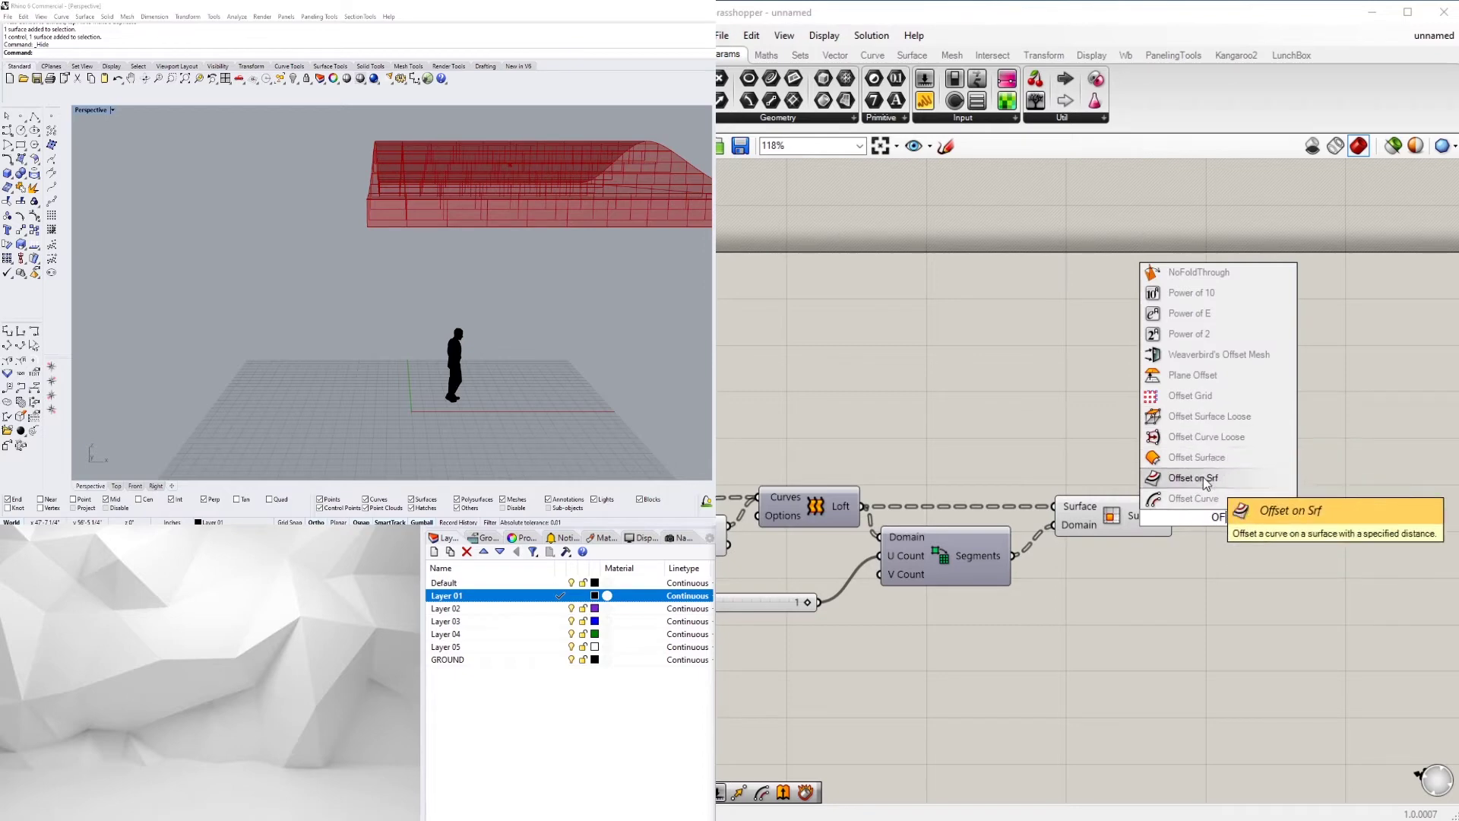
click(1202, 499)
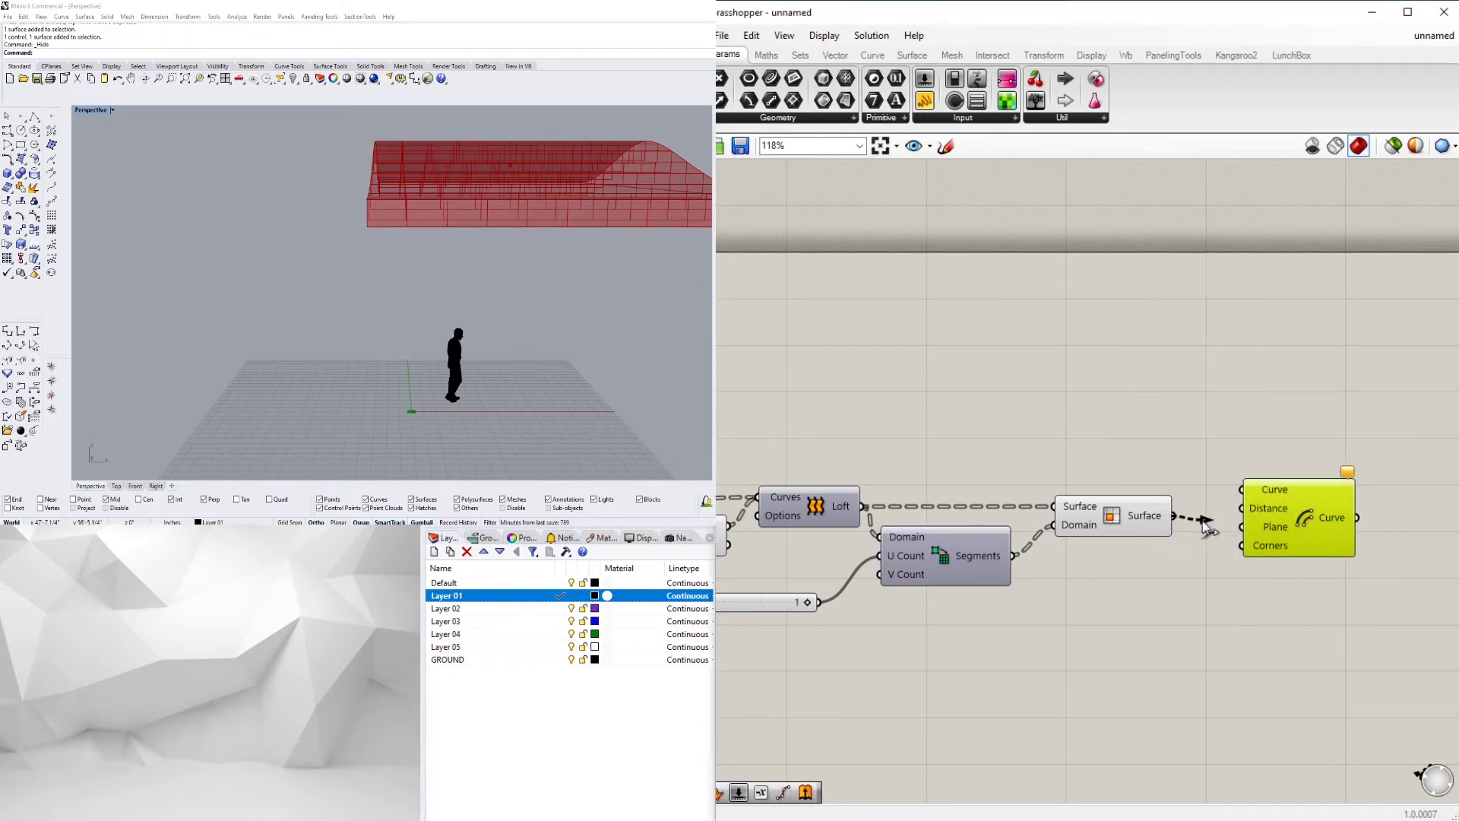
drag(1239, 493, 1241, 490)
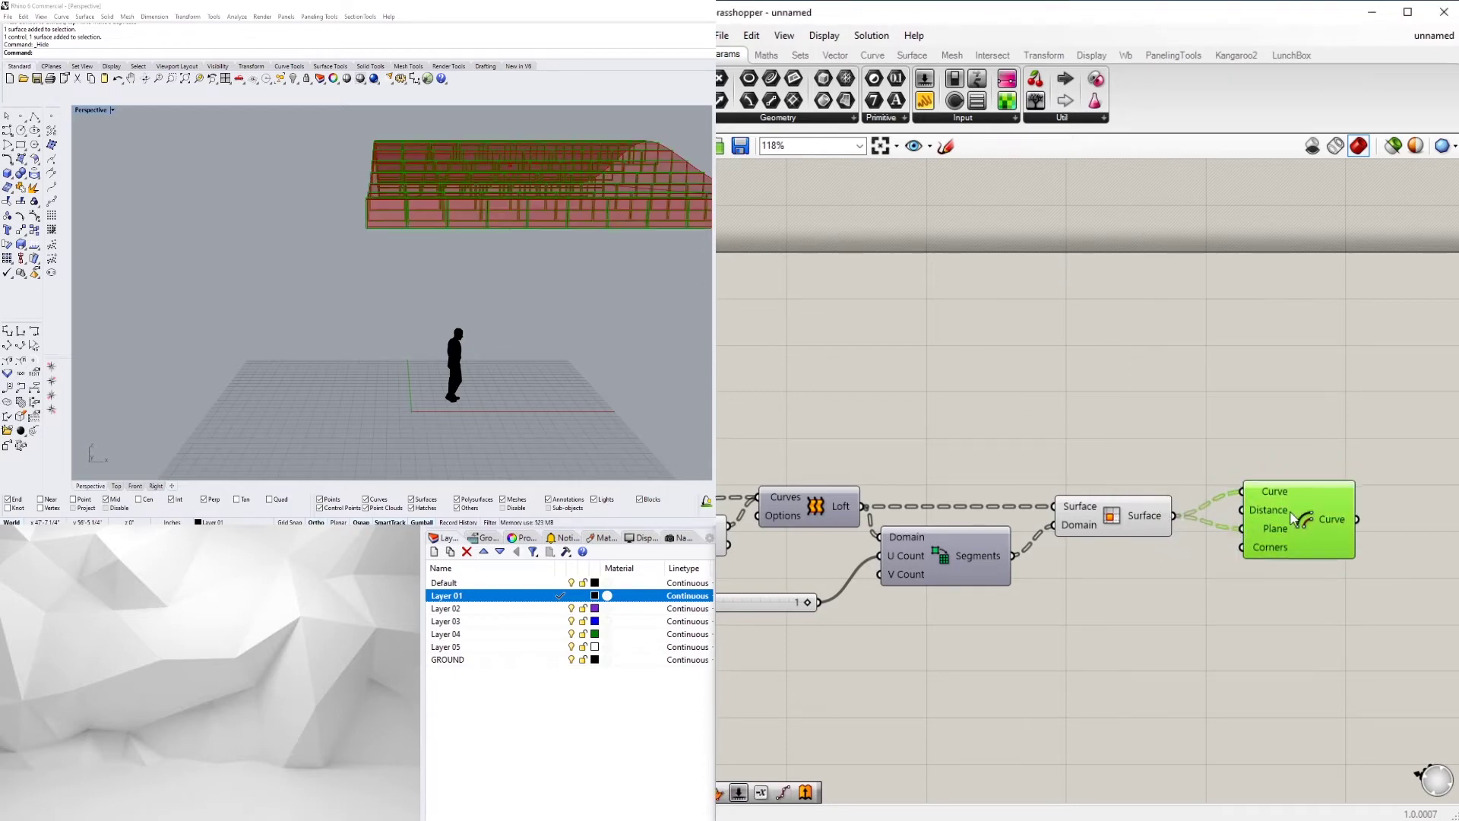
scroll(1277, 540, up, 2)
Add a number slider with value 3 below Divide Domain² for the offset distance.
click(1050, 603)
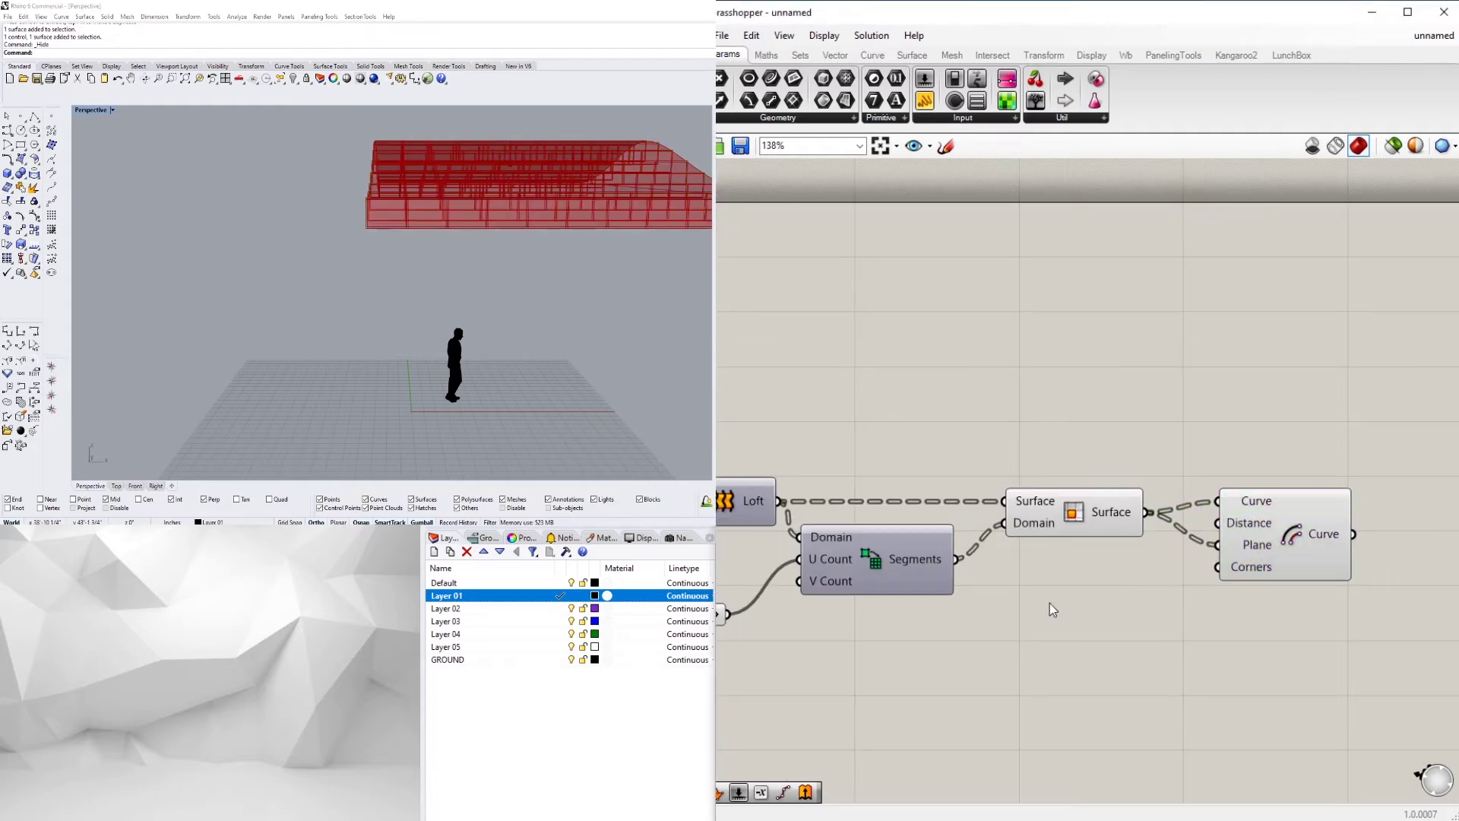
double_click(971, 604)
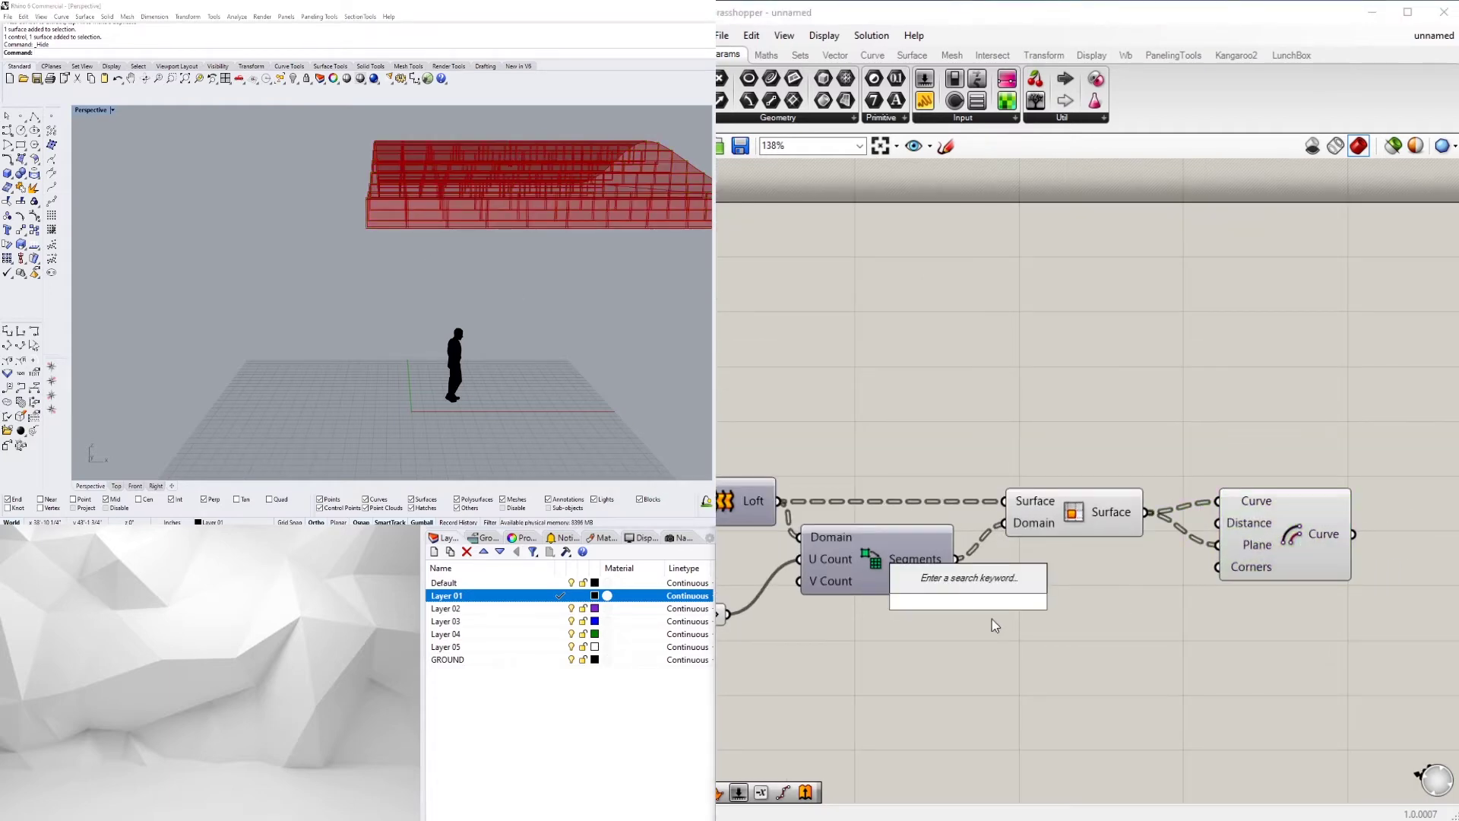
text(3)
key(Return)
Add a Negative component, feed it from the slider with value 3, and connect its Result to Offset Curve's Distance input.
click(1148, 625)
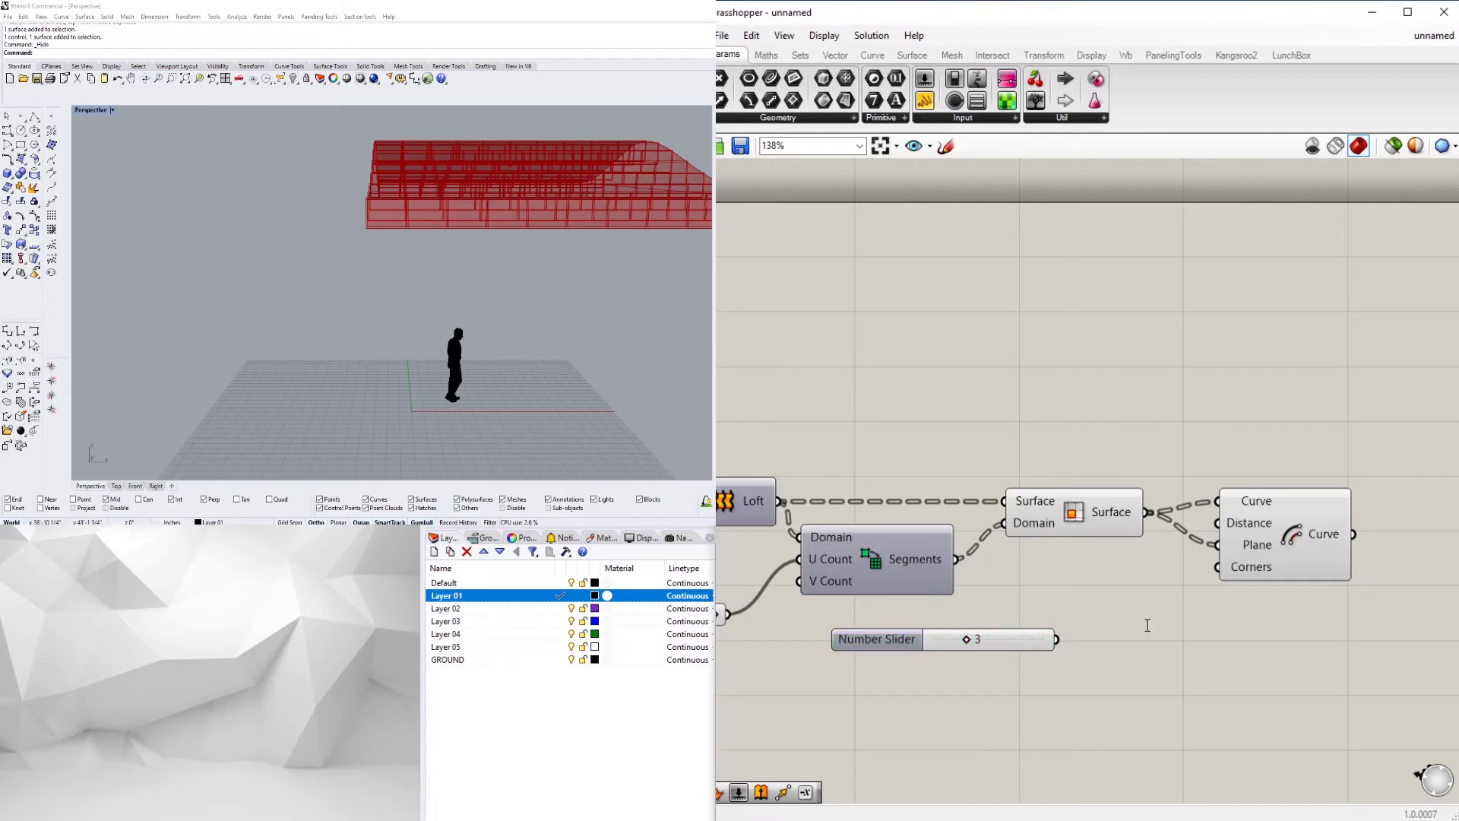
double_click(1148, 625)
text(neg)
key(Return)
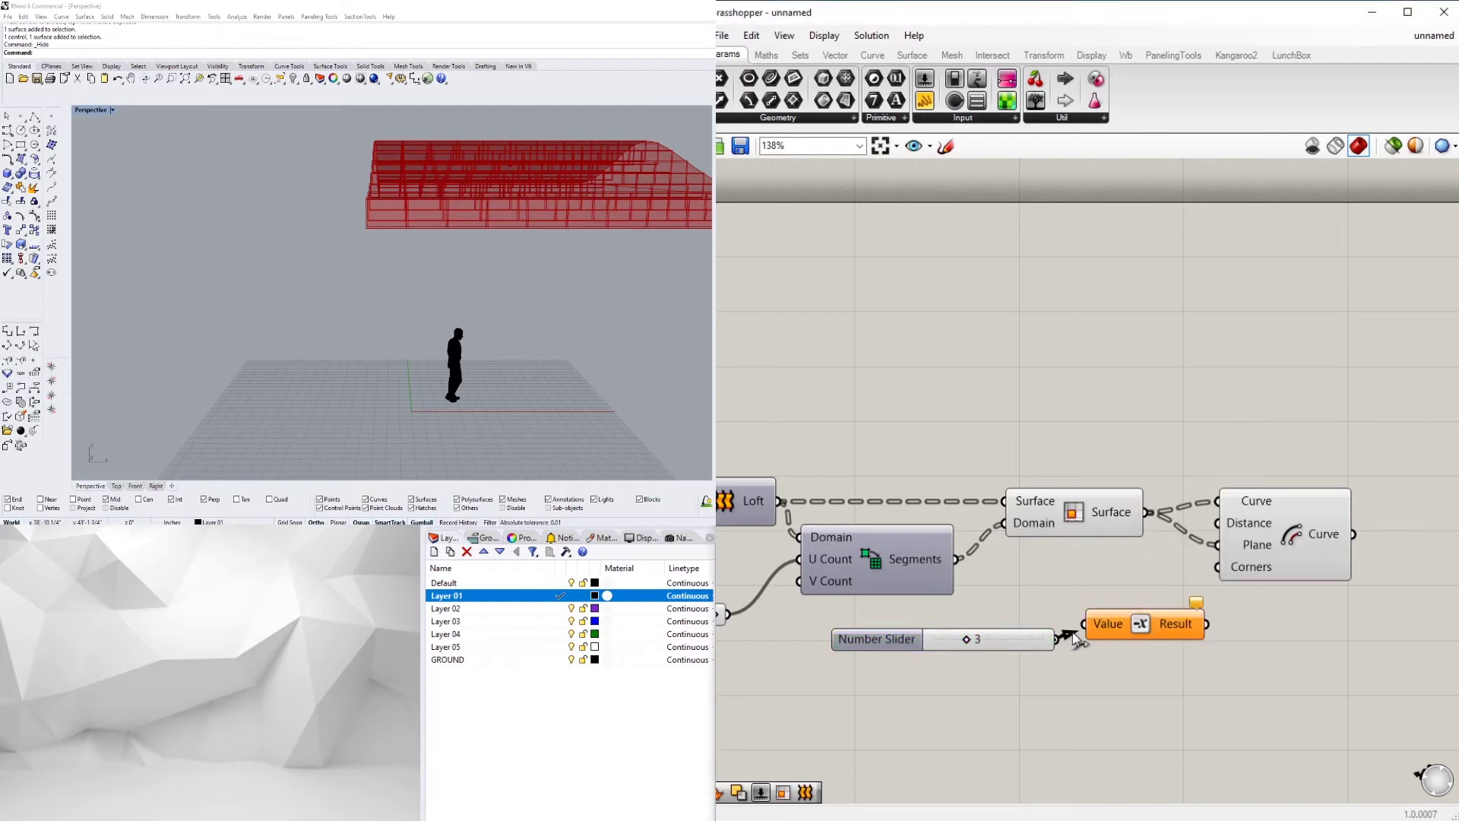
drag(1073, 638, 1083, 624)
drag(1101, 633, 1090, 650)
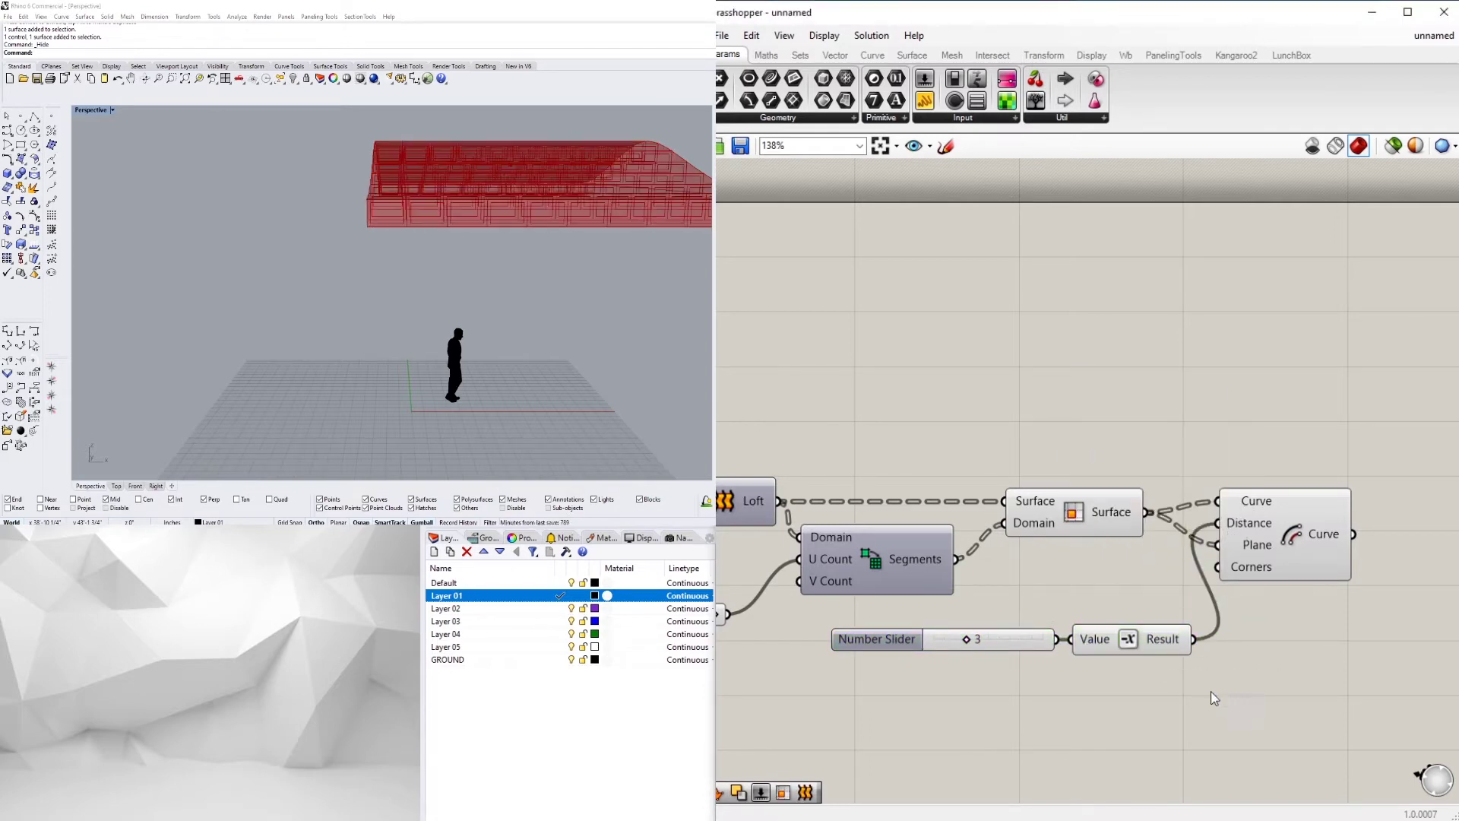
Rearrange the slider, Negative and Offset Curve components so their wires read clearly.
drag(1210, 691, 889, 623)
drag(1129, 639, 1095, 635)
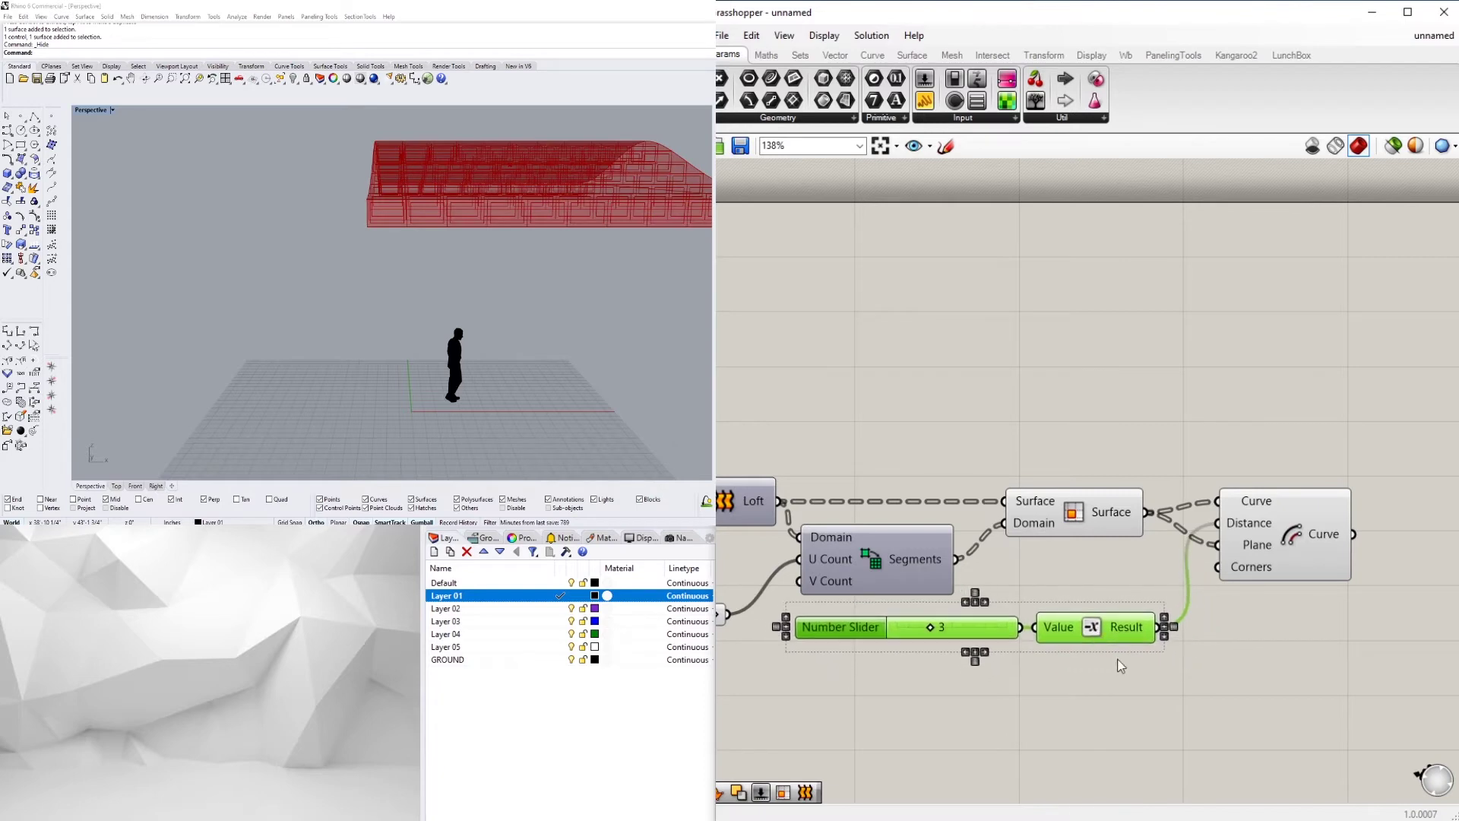
drag(1286, 540, 1298, 573)
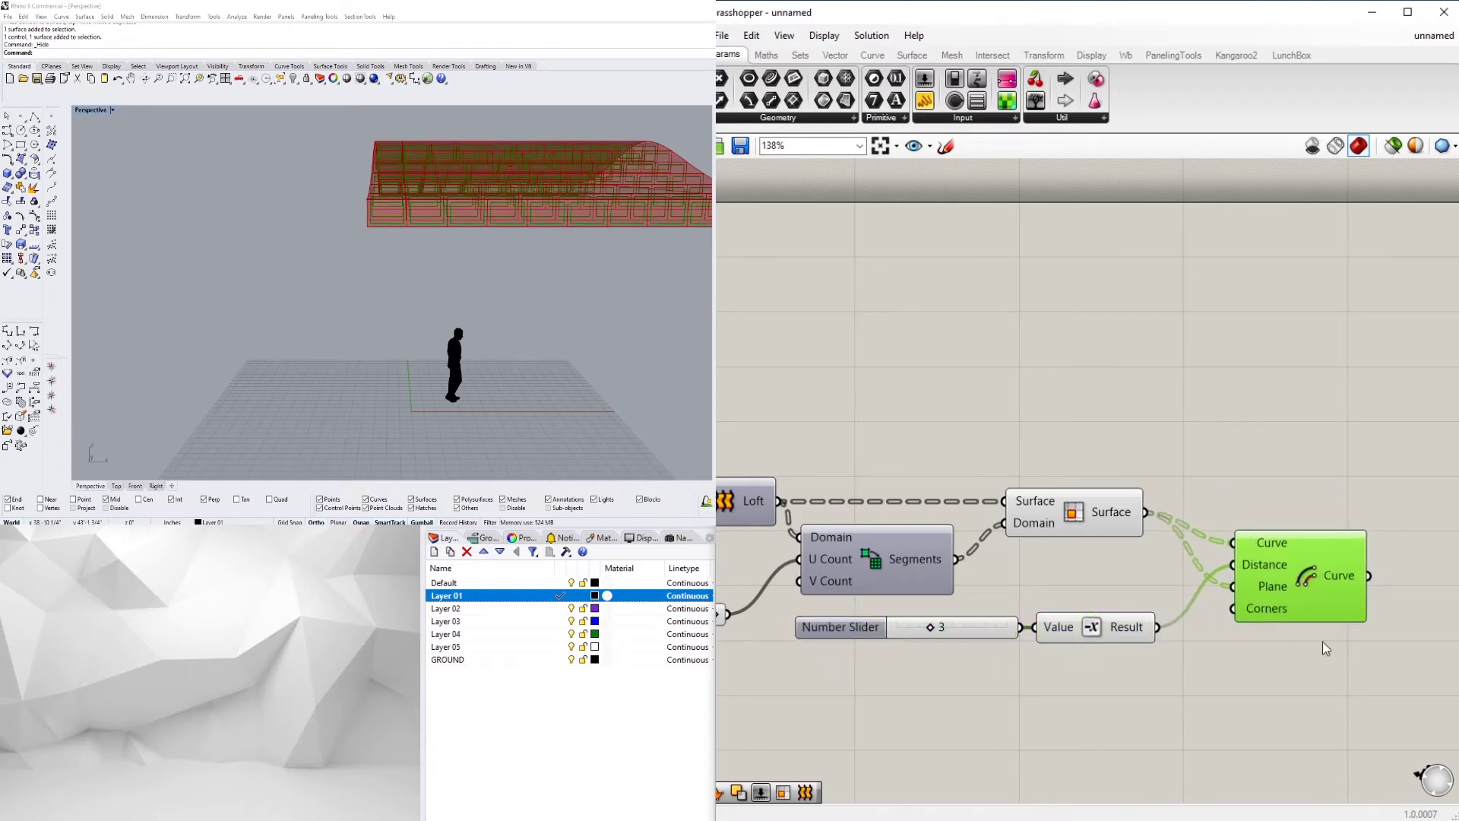
click(1318, 642)
Try to loft between panel edges and offsets by adding a Loft and feeding the Isotrim and Offset Curve outputs into its Curves input.
right_drag(1403, 477, 1213, 465)
double_click(1213, 464)
text(LOF)
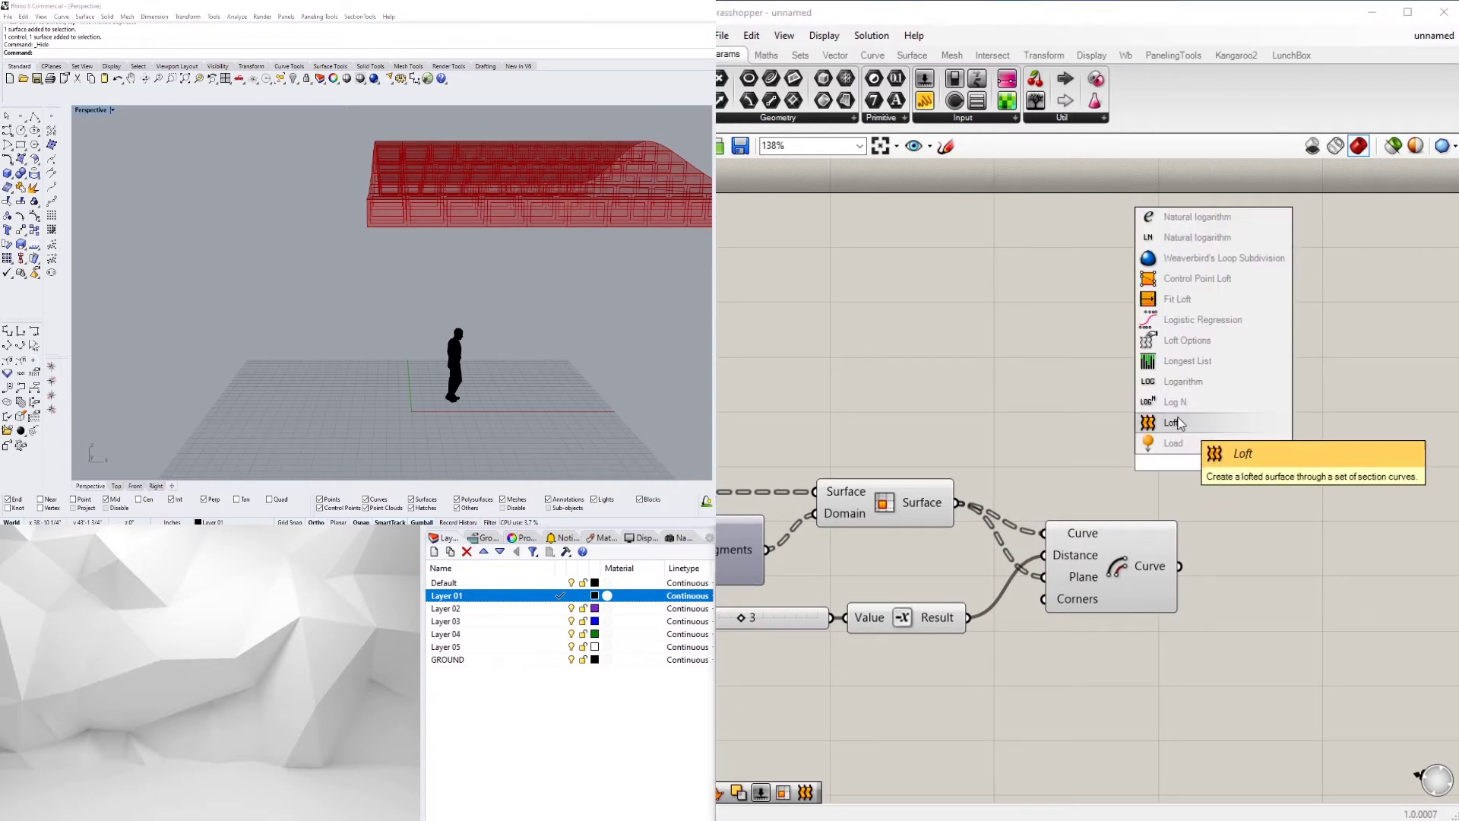
key(Return)
drag(1130, 456, 1269, 497)
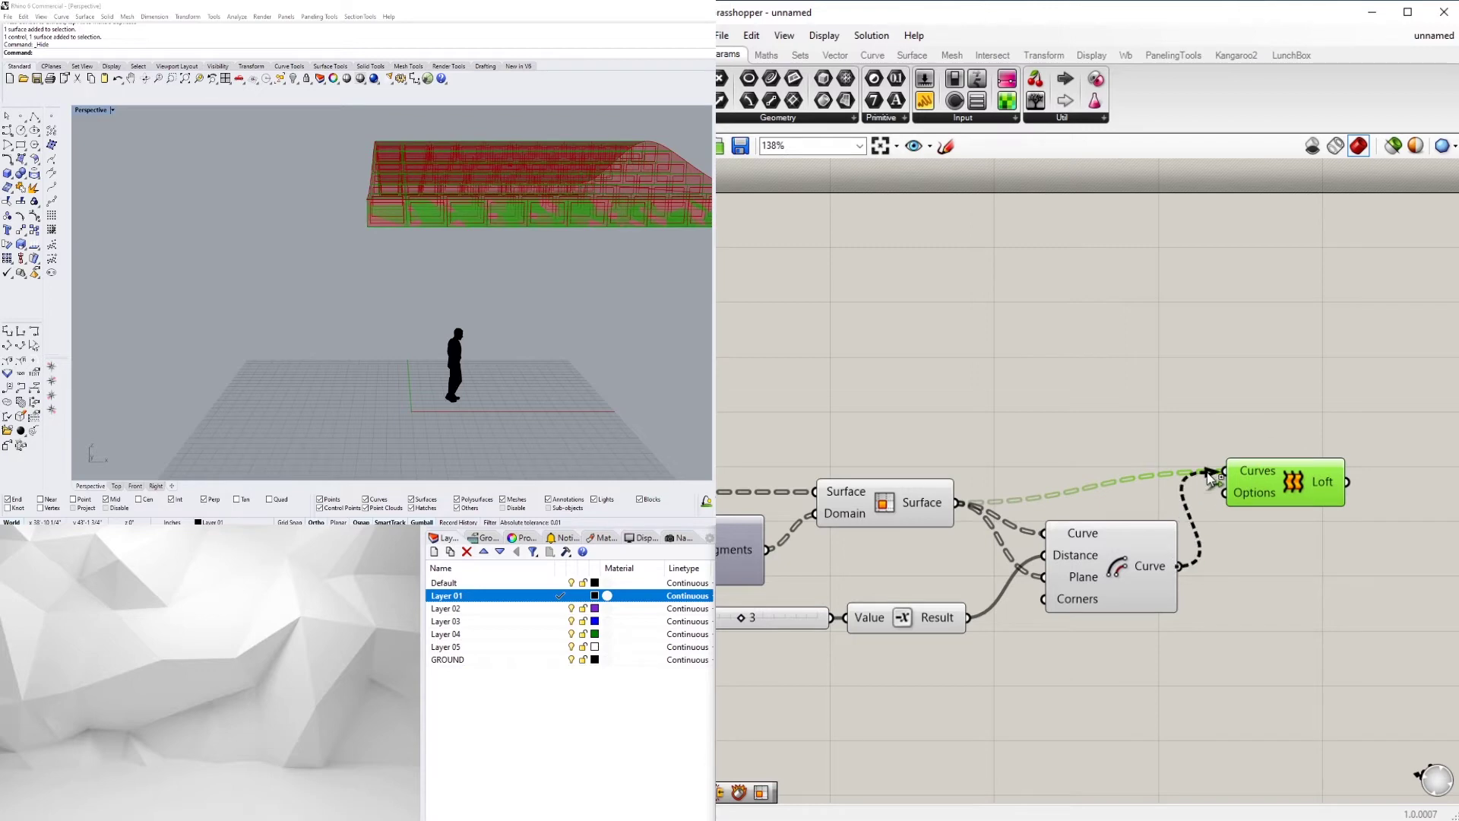
drag(1250, 481, 1259, 486)
Try grafting the new Loft's Curves input and switch the graft off again.
right_click(1260, 477)
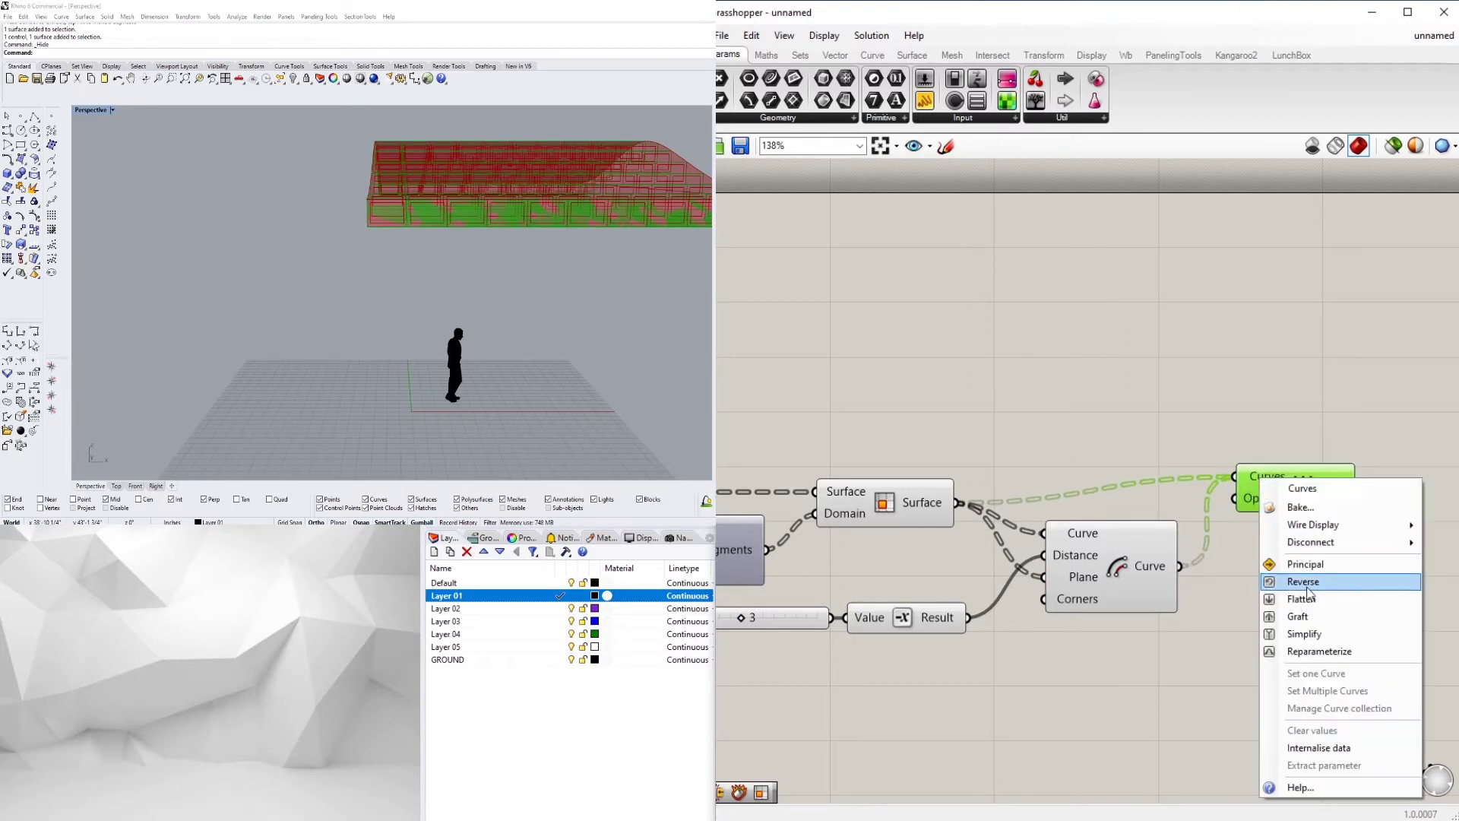
click(1318, 613)
drag(1279, 490, 1289, 495)
right_click(1228, 481)
click(1193, 603)
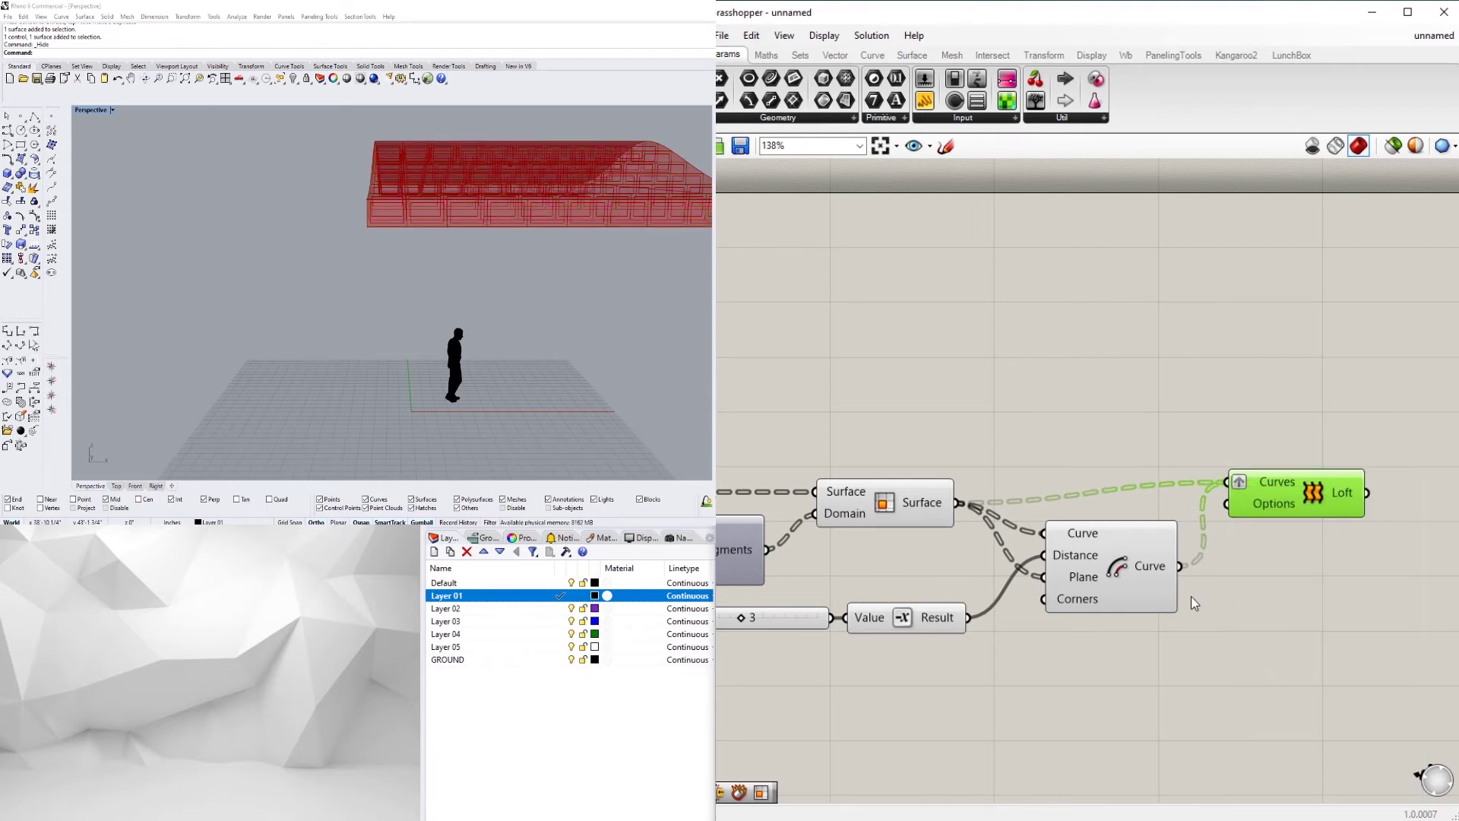
Turn off Isotrim's preview and check the lofted fins from another angle in the Rhino viewport.
click(893, 502)
right_click(887, 498)
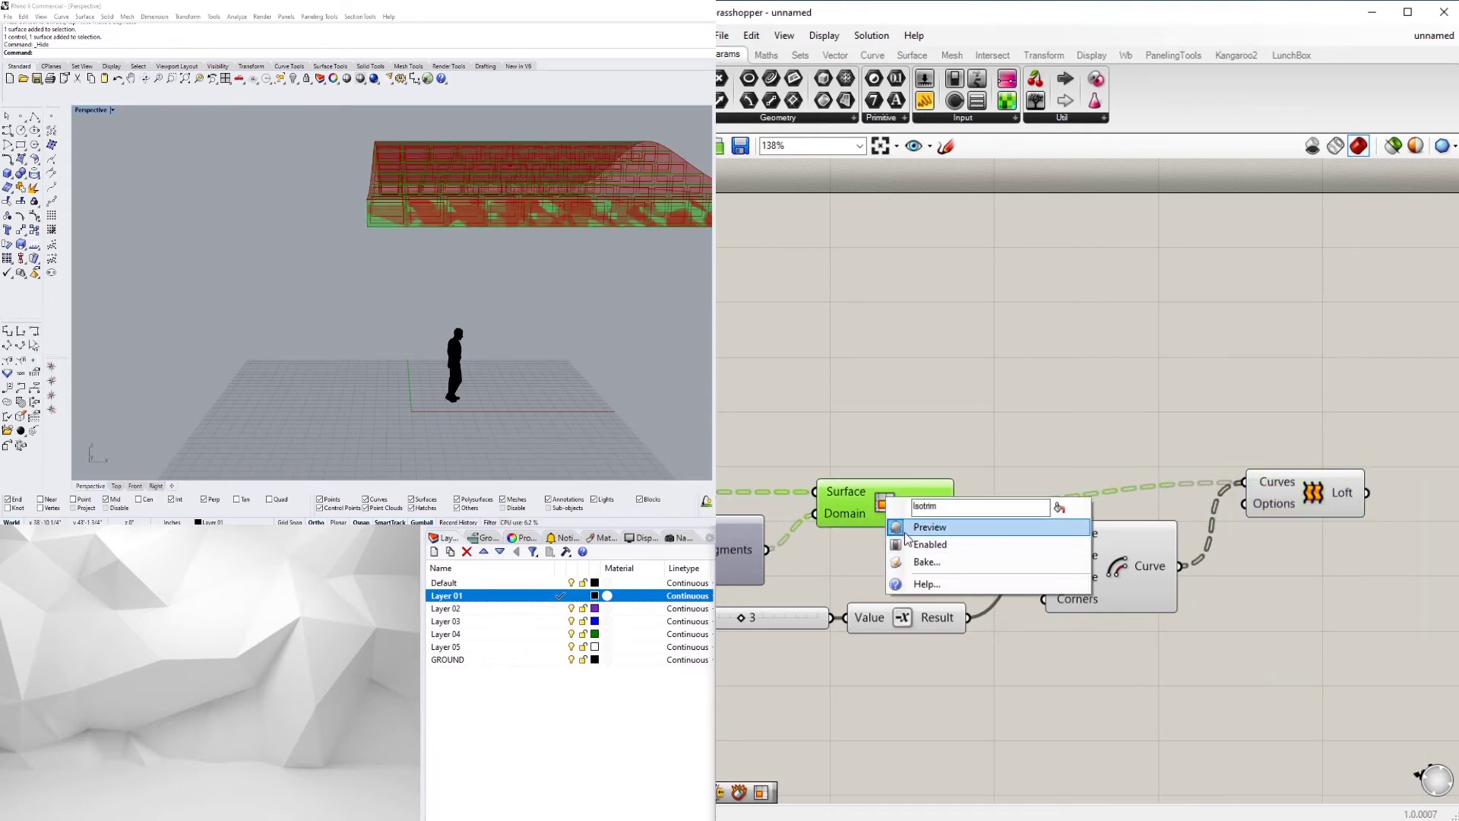
click(920, 527)
click(365, 313)
right_drag(366, 313, 550, 313)
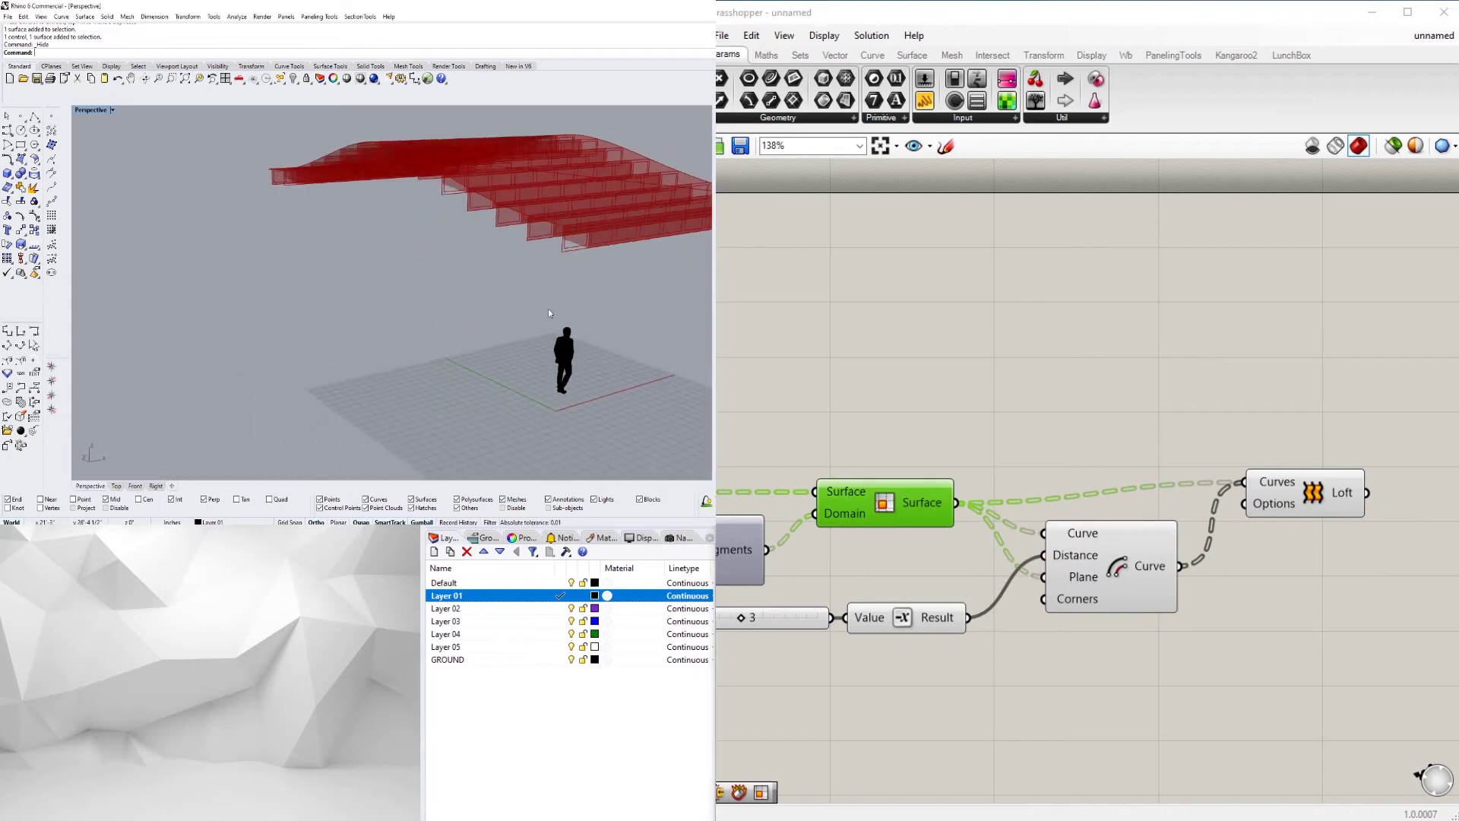
Graft the new Loft's Curves input once more and delete the Loft component.
right_click(1277, 490)
click(1324, 613)
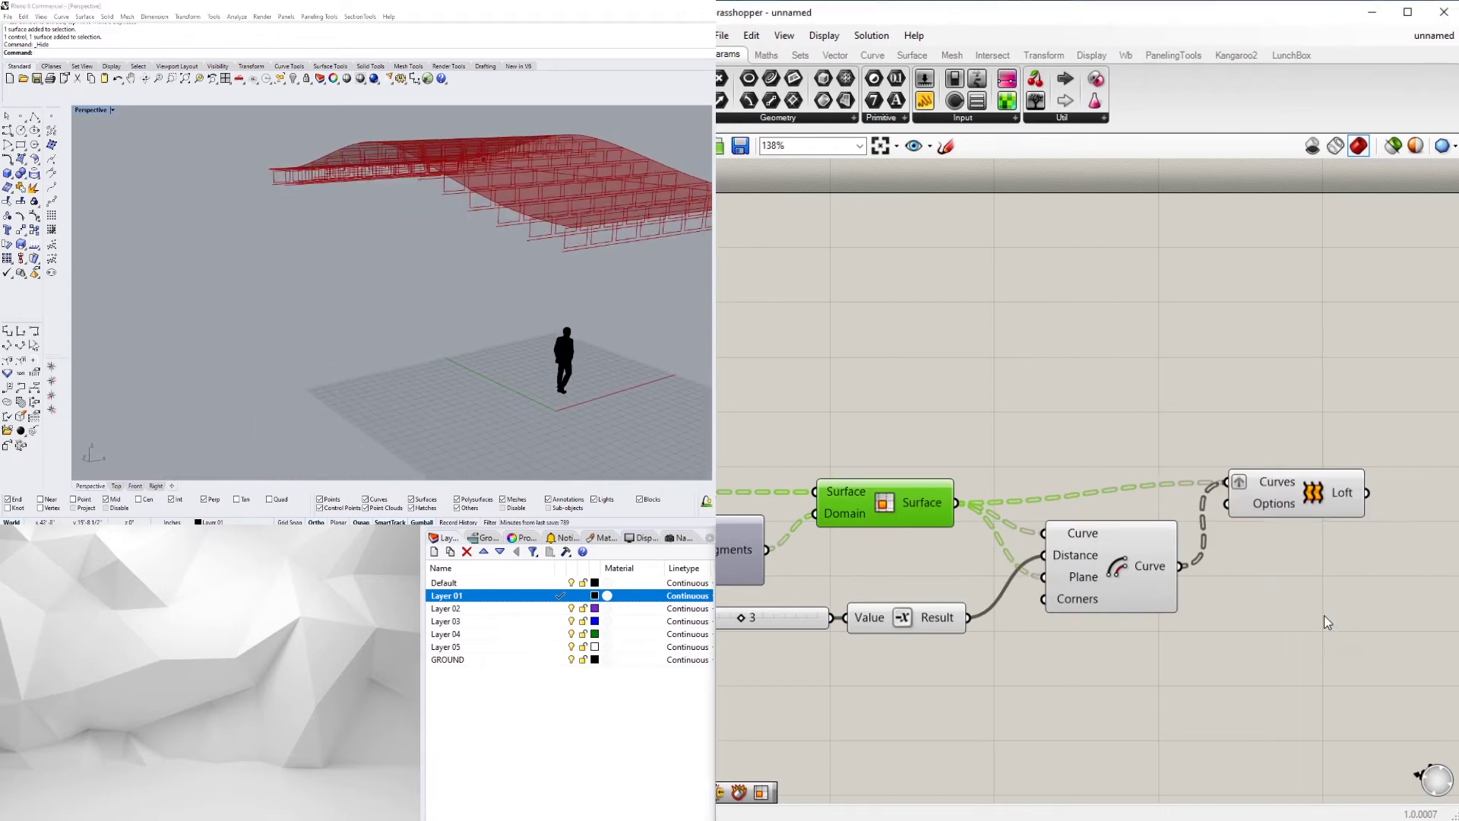
click(1297, 502)
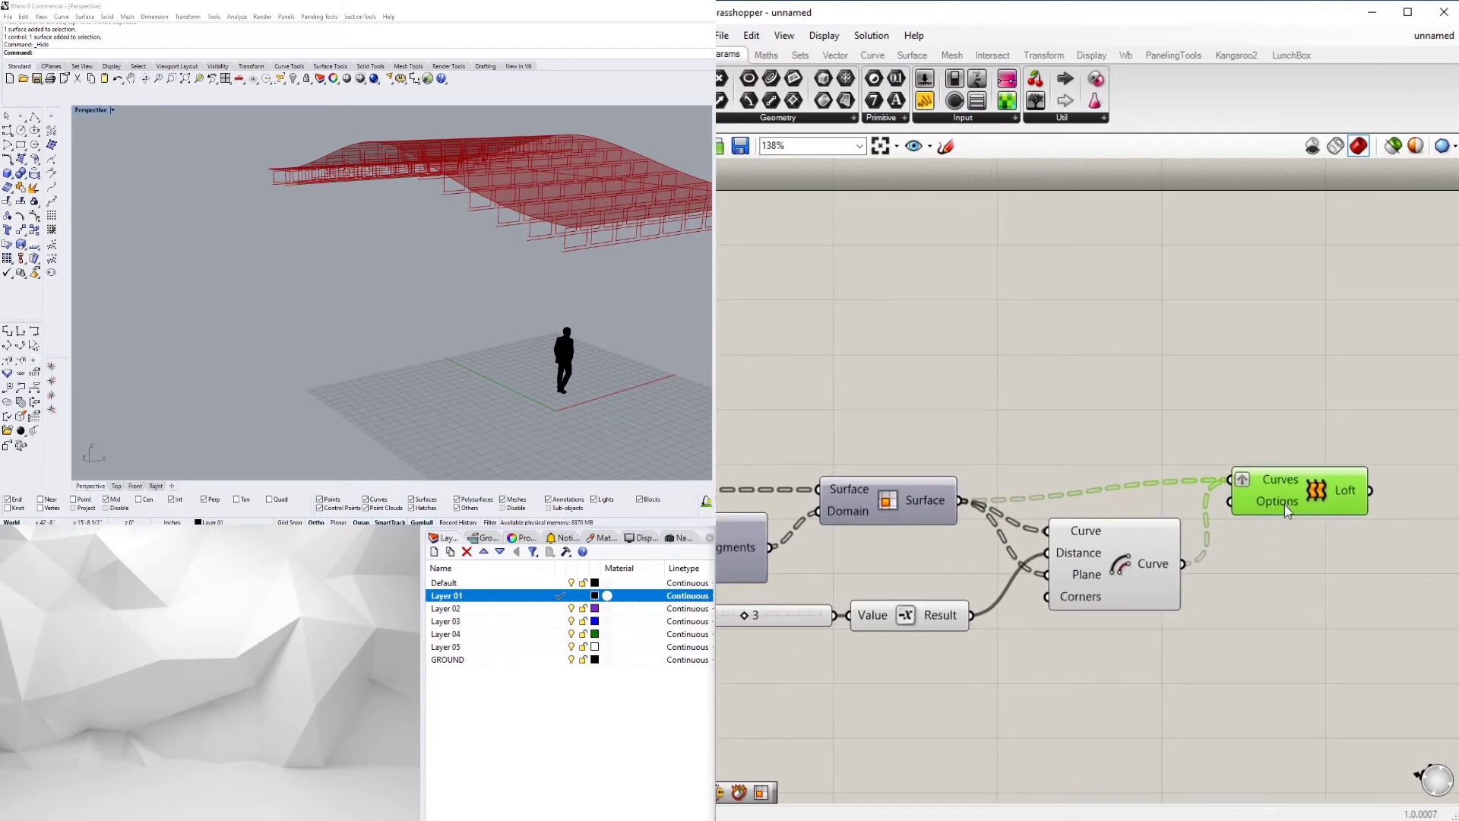
key(Delete)
Add a Region Difference component and connect Isotrim's Surface to Curves A and the offset curve to Curves B.
right_drag(1220, 380, 1161, 380)
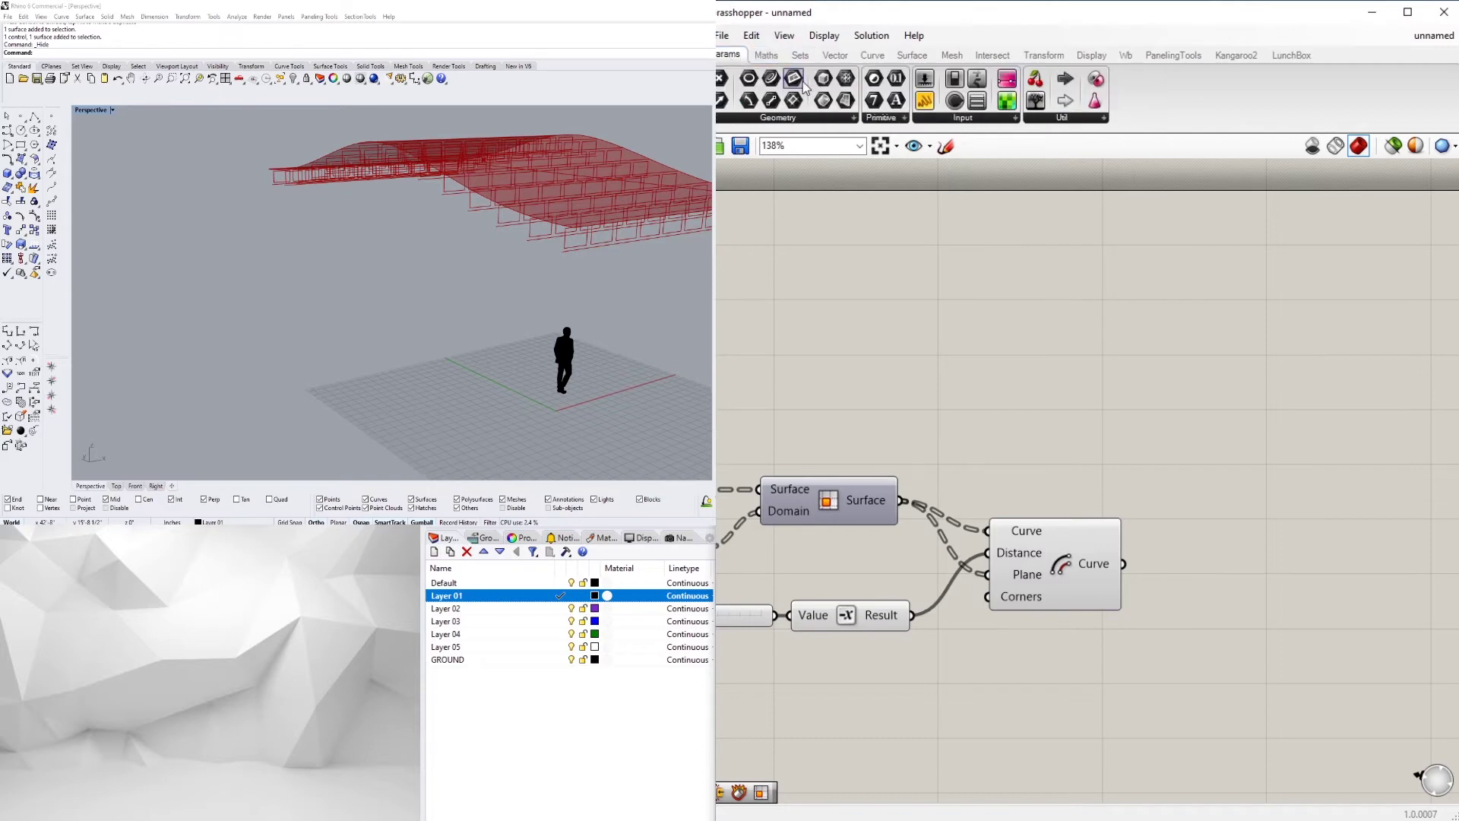
click(982, 61)
click(1011, 119)
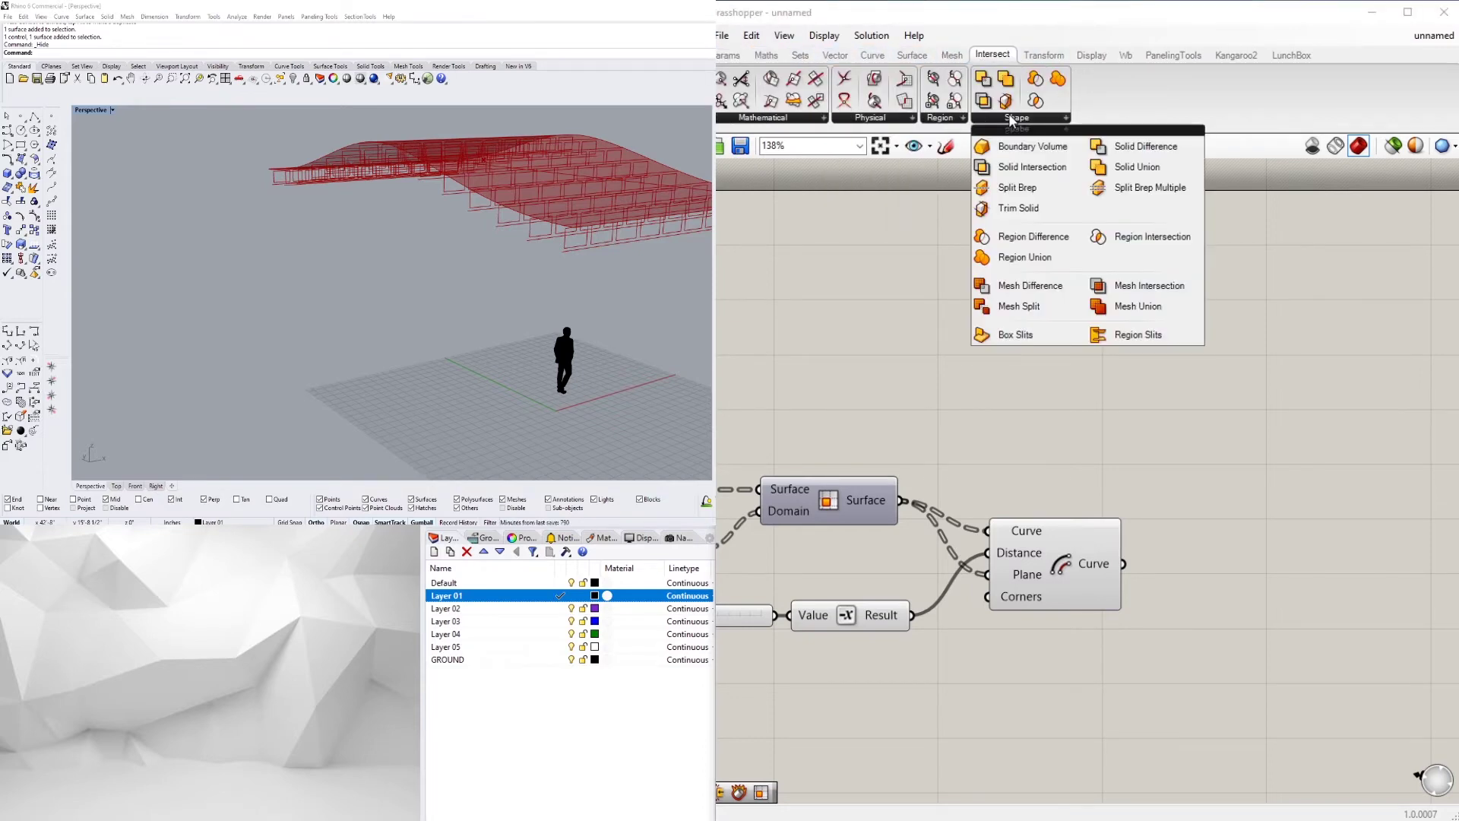
click(1047, 232)
click(1206, 445)
click(852, 511)
drag(901, 501, 1213, 477)
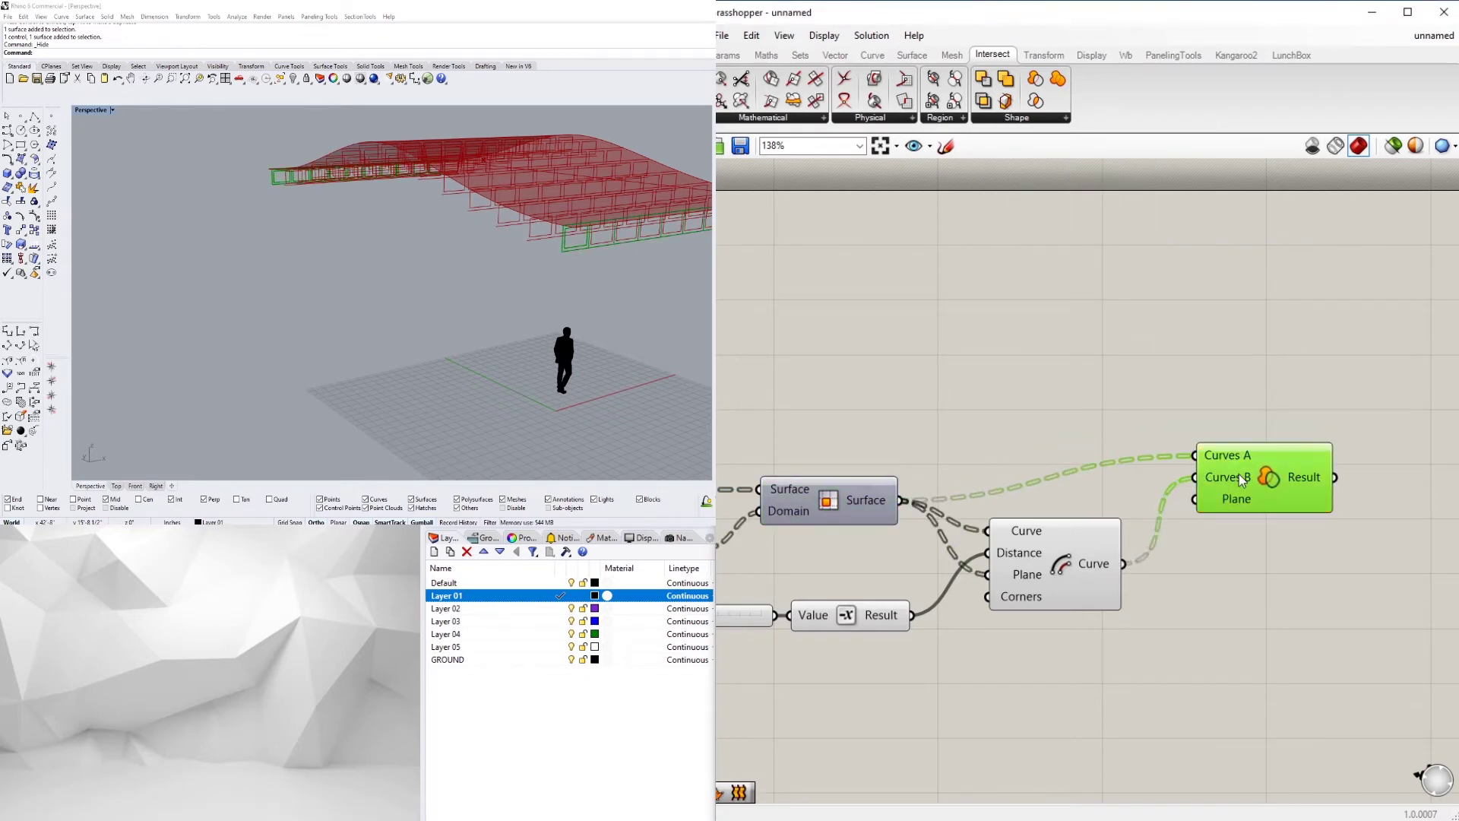
Graft both the Curves A and Curves B inputs of Region Difference.
right_drag(1292, 527, 1113, 539)
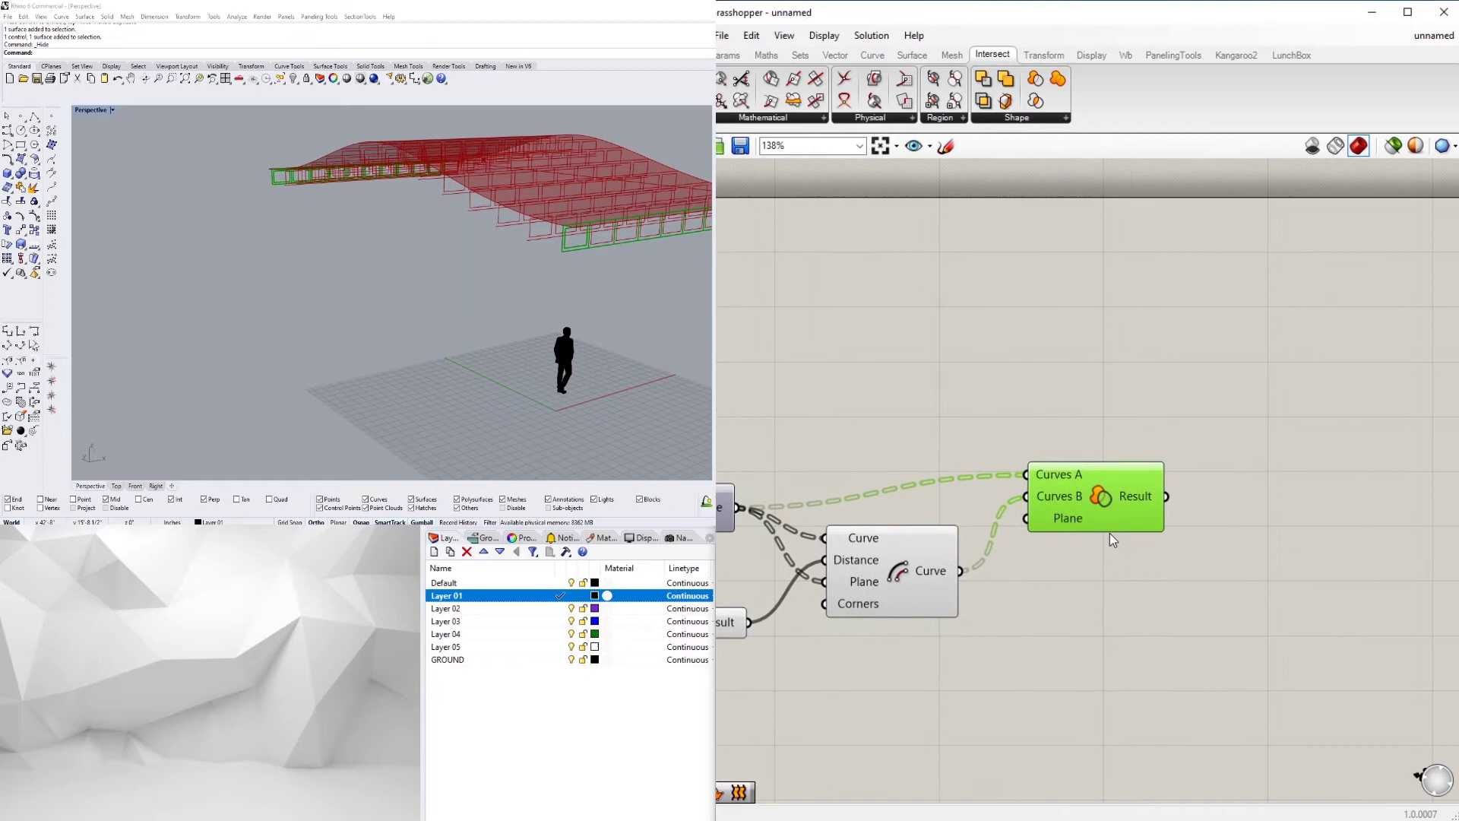
scroll(1036, 513, up, 4)
right_click(1053, 495)
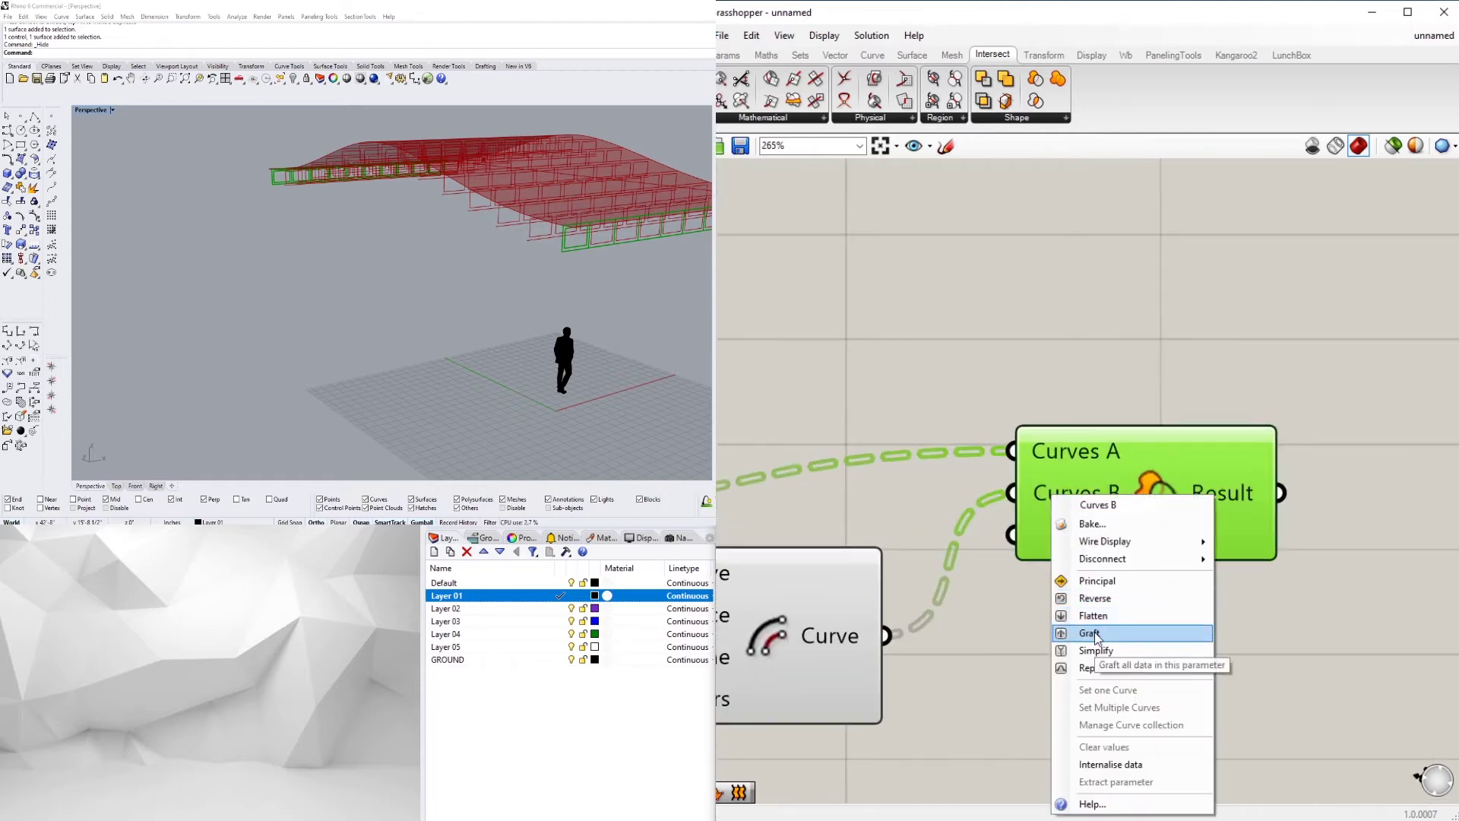
click(1097, 634)
right_click(1071, 450)
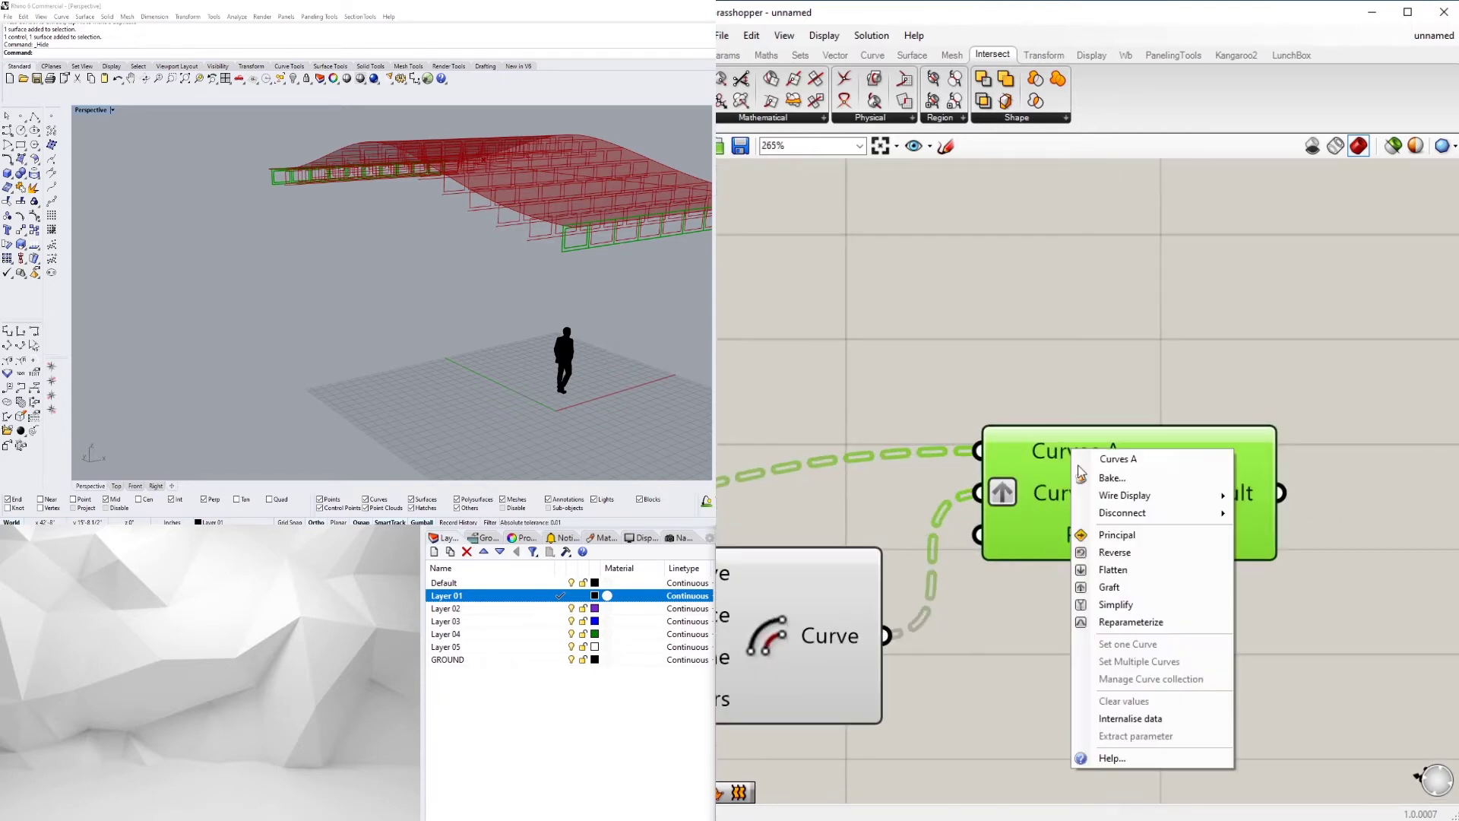
click(1102, 584)
drag(1114, 457, 1170, 475)
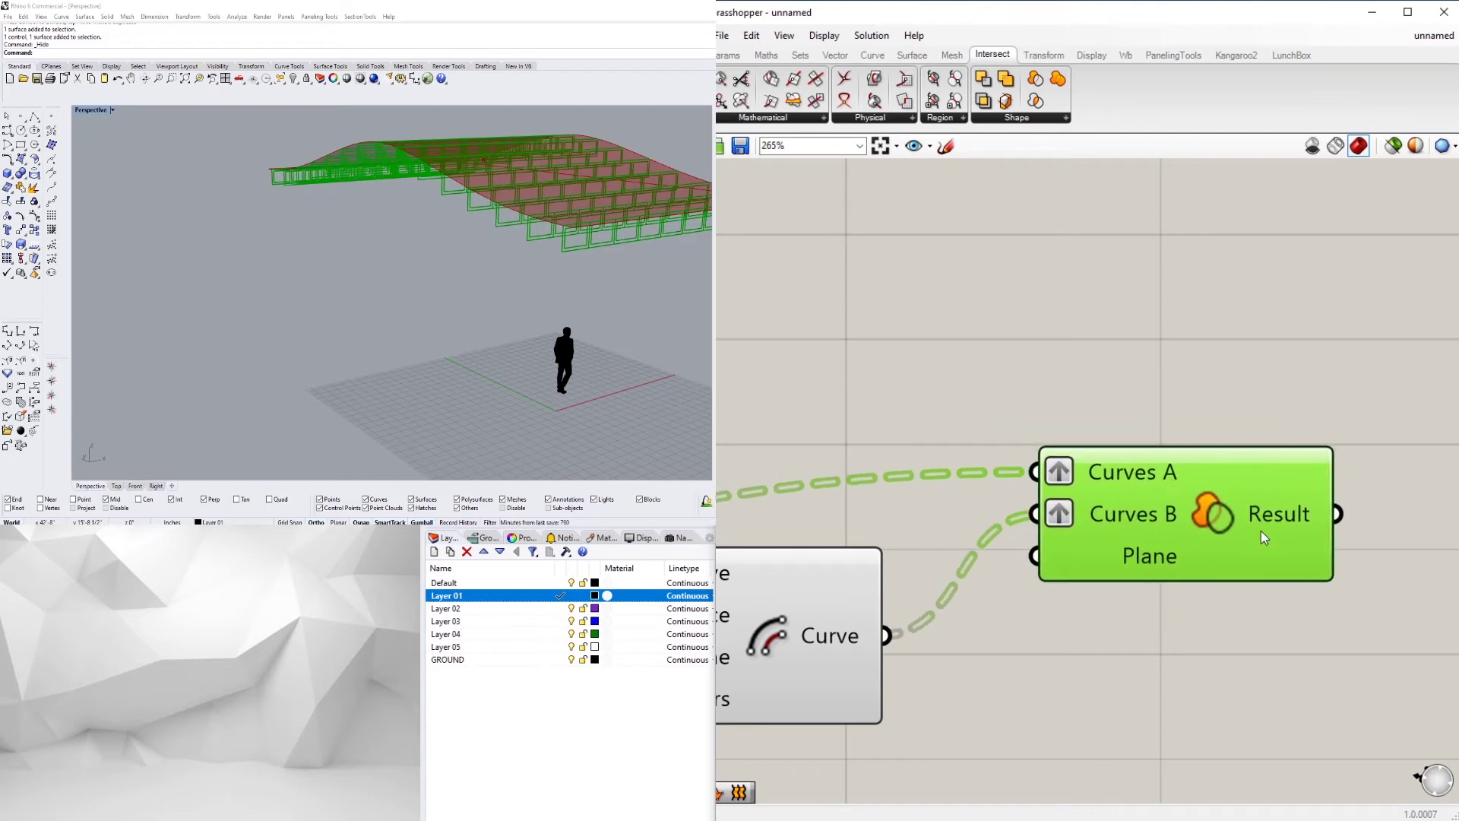
Add a Boundary Surfaces component and connect Region Difference's Result to its Edges input.
right_drag(1261, 530, 1119, 524)
double_click(1251, 500)
text(boundary)
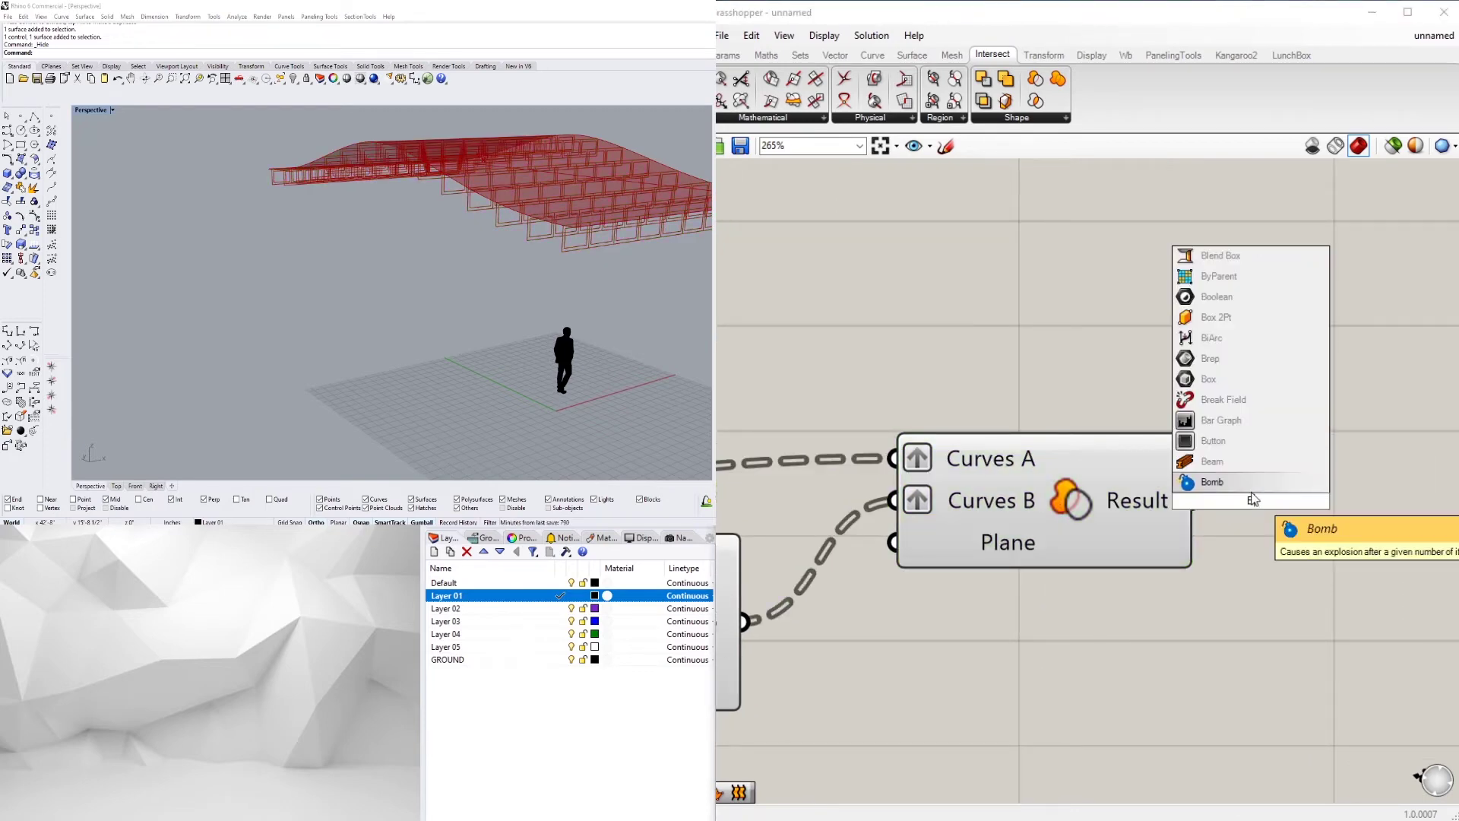
key(Return)
drag(1195, 500, 1014, 334)
Turn off the preview of Offset Curve and Region Difference and view the resulting frames in the viewport.
scroll(1208, 456, down, 4)
middle_click(996, 313)
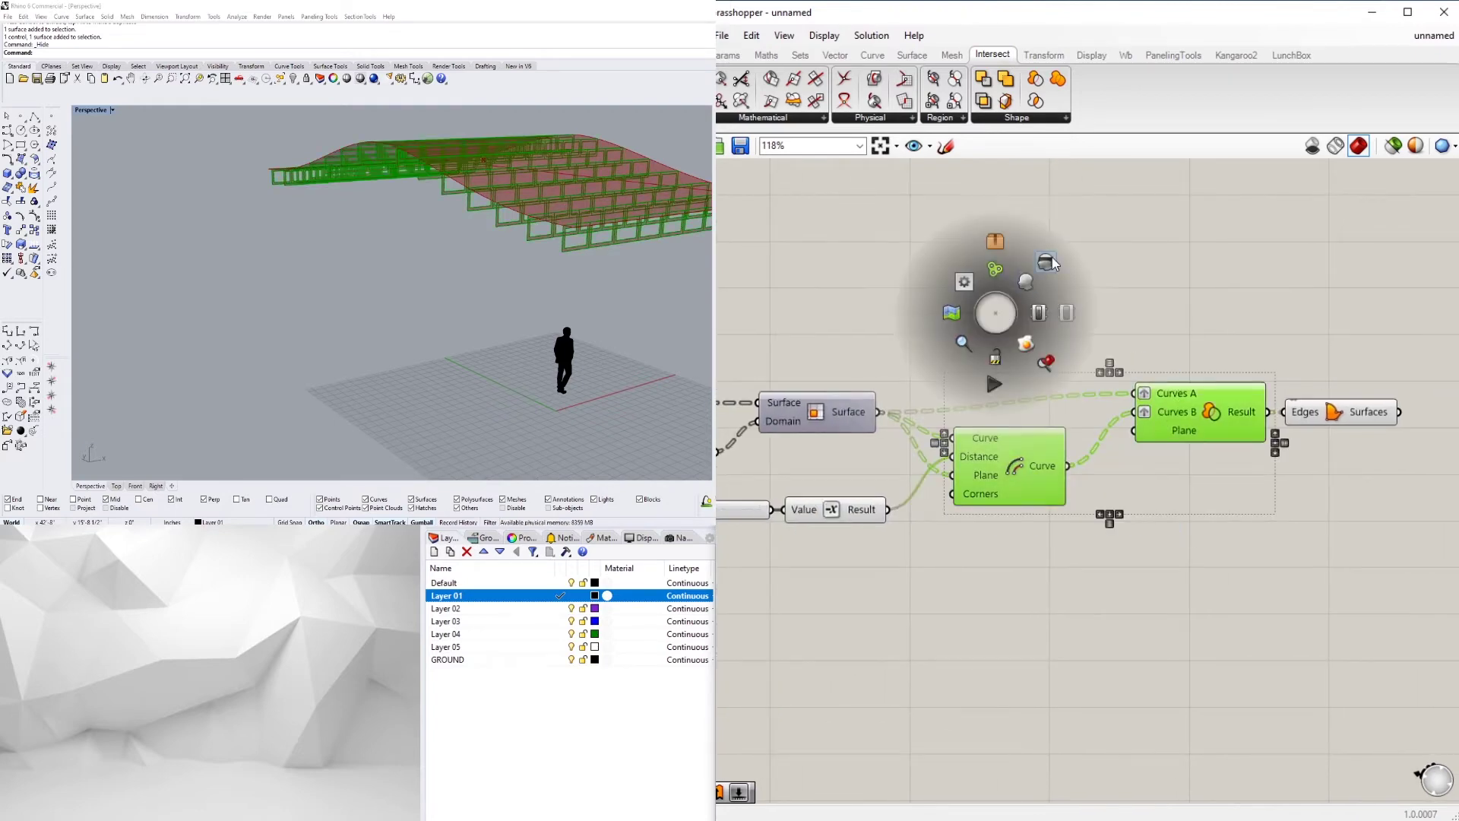
click(1051, 256)
right_drag(544, 262, 501, 241)
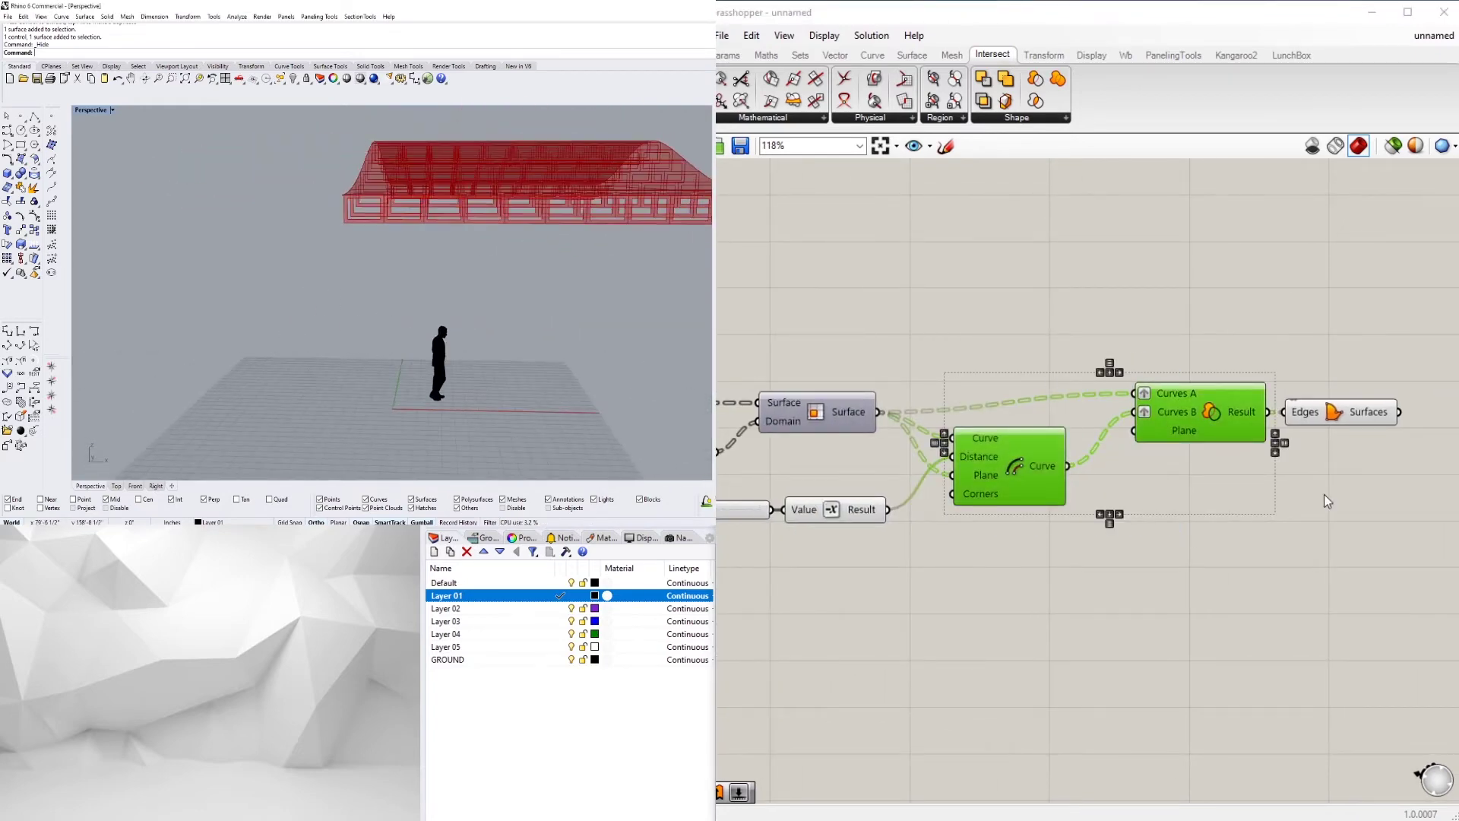
click(1323, 495)
Add a Fillet component and route the offset curve through it into Region Difference's Curves B input.
scroll(1277, 446, up, 3)
double_click(1055, 583)
text(Fl)
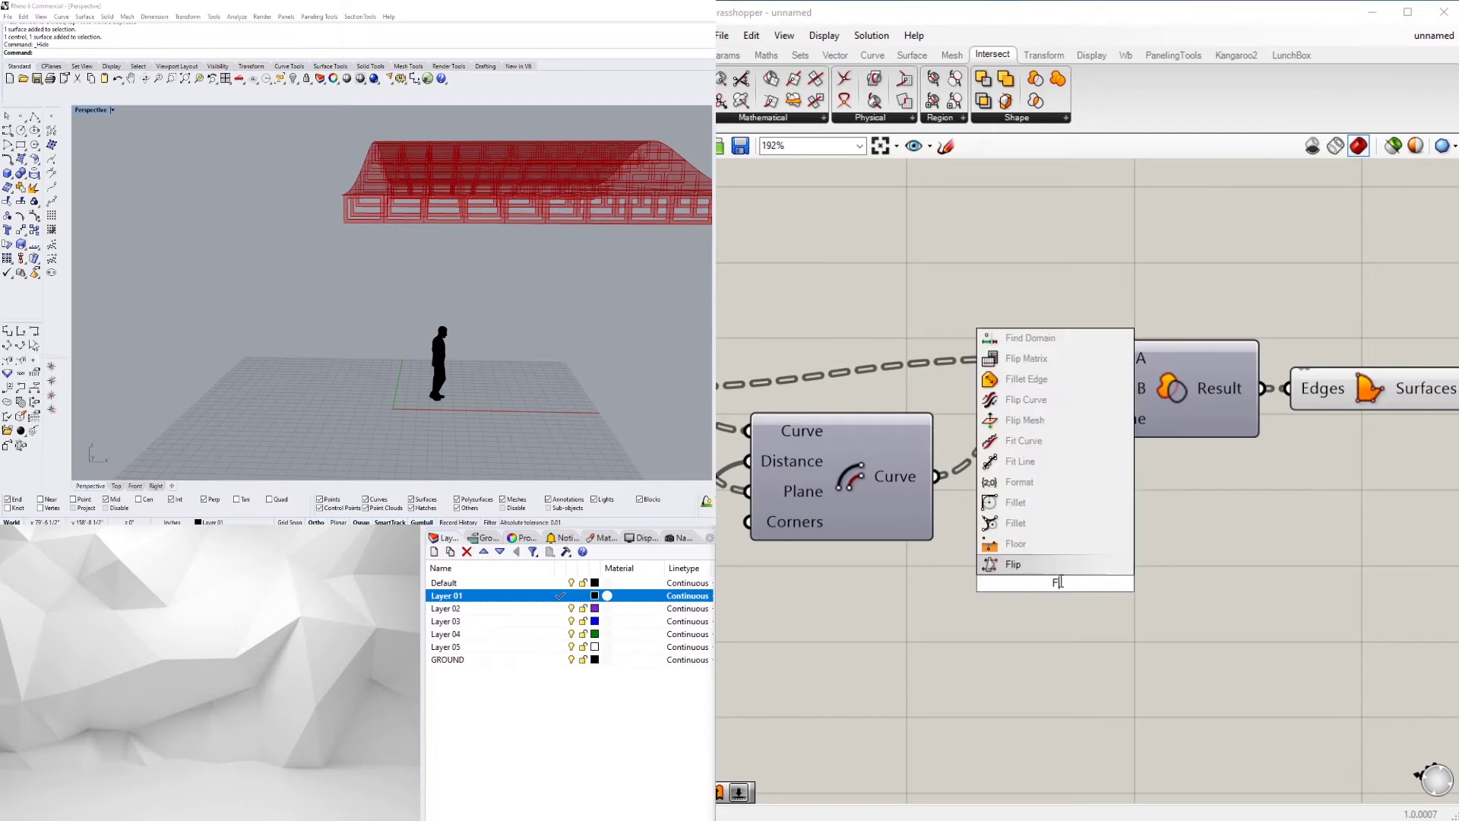
text(illet)
key(Return)
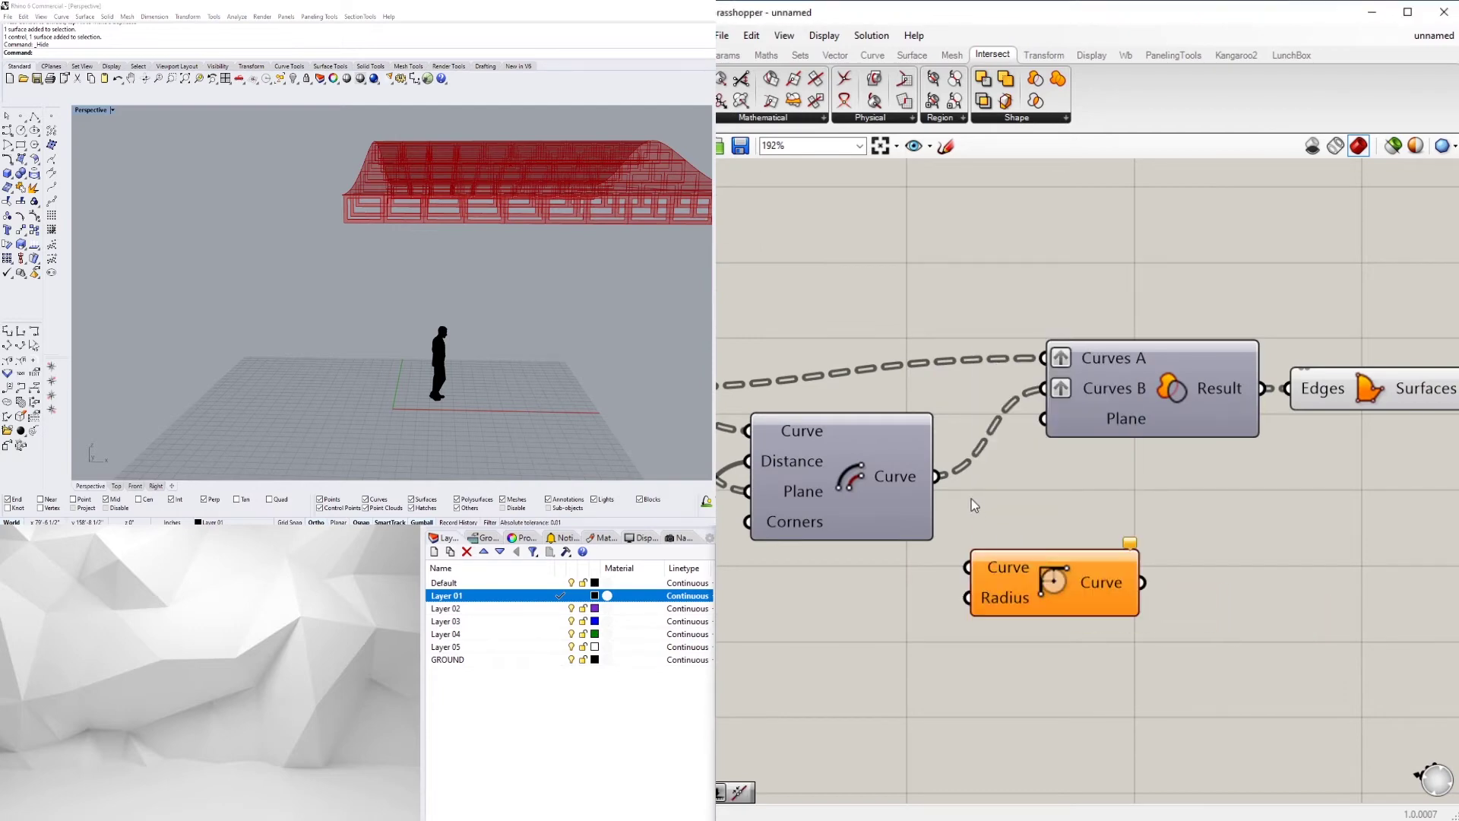
drag(964, 547, 967, 567)
right_drag(968, 567, 864, 594)
drag(1037, 611, 955, 424)
right_drag(821, 666, 980, 643)
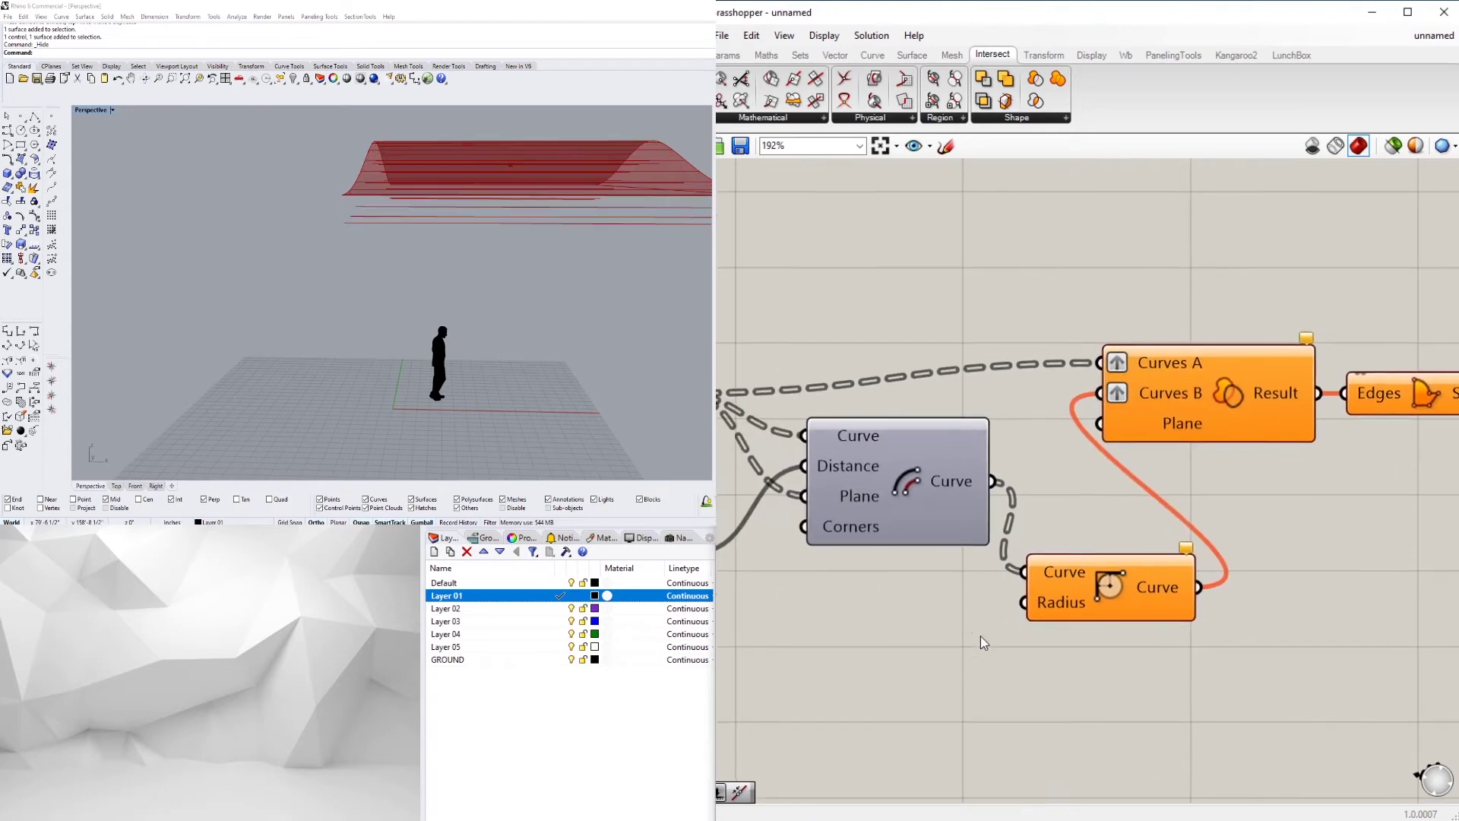
Add a number slider with value 2 beside Fillet's Radius input.
double_click(930, 602)
text(2)
key(Return)
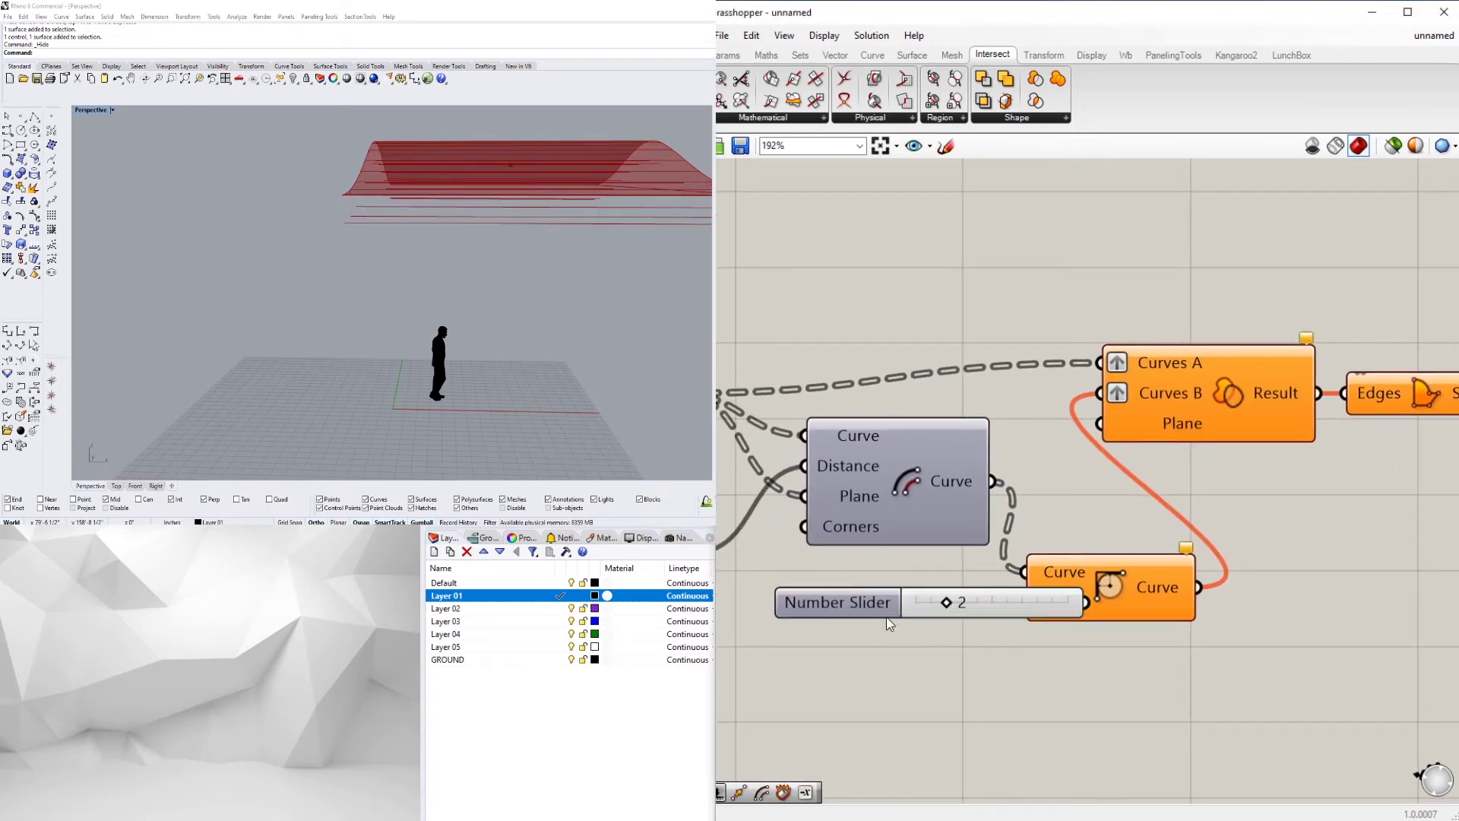
Connect the number slider with value 2 to Fillet's Radius input and space out the Fillet, slider and Region Difference components.
drag(886, 617, 735, 615)
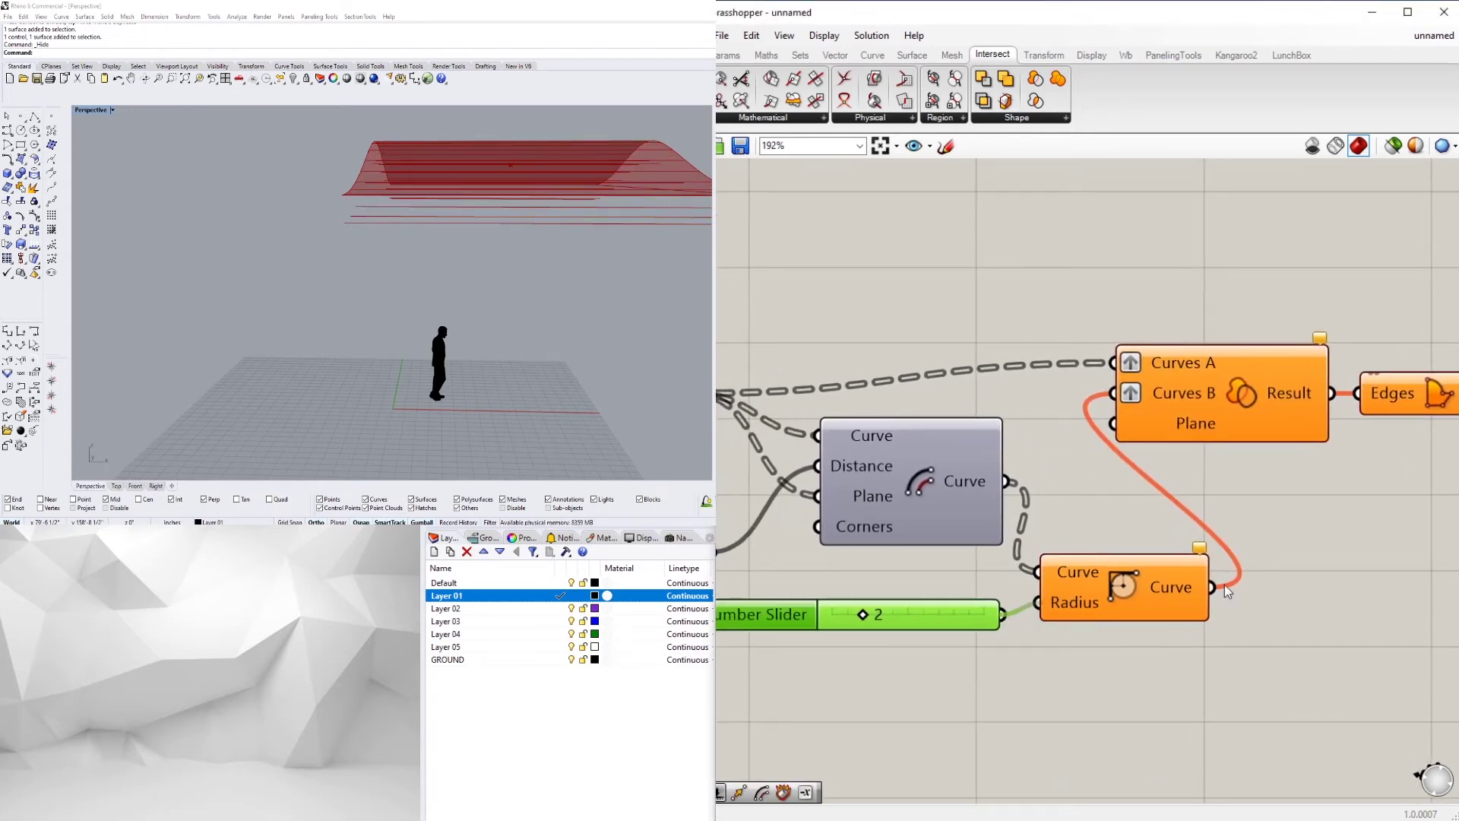
drag(1228, 592, 1213, 587)
right_drag(1318, 540, 1092, 555)
drag(1183, 444, 1078, 391)
drag(991, 409, 1142, 420)
click(1140, 360)
right_drag(908, 599, 1188, 579)
drag(1187, 579, 1196, 517)
click(754, 632)
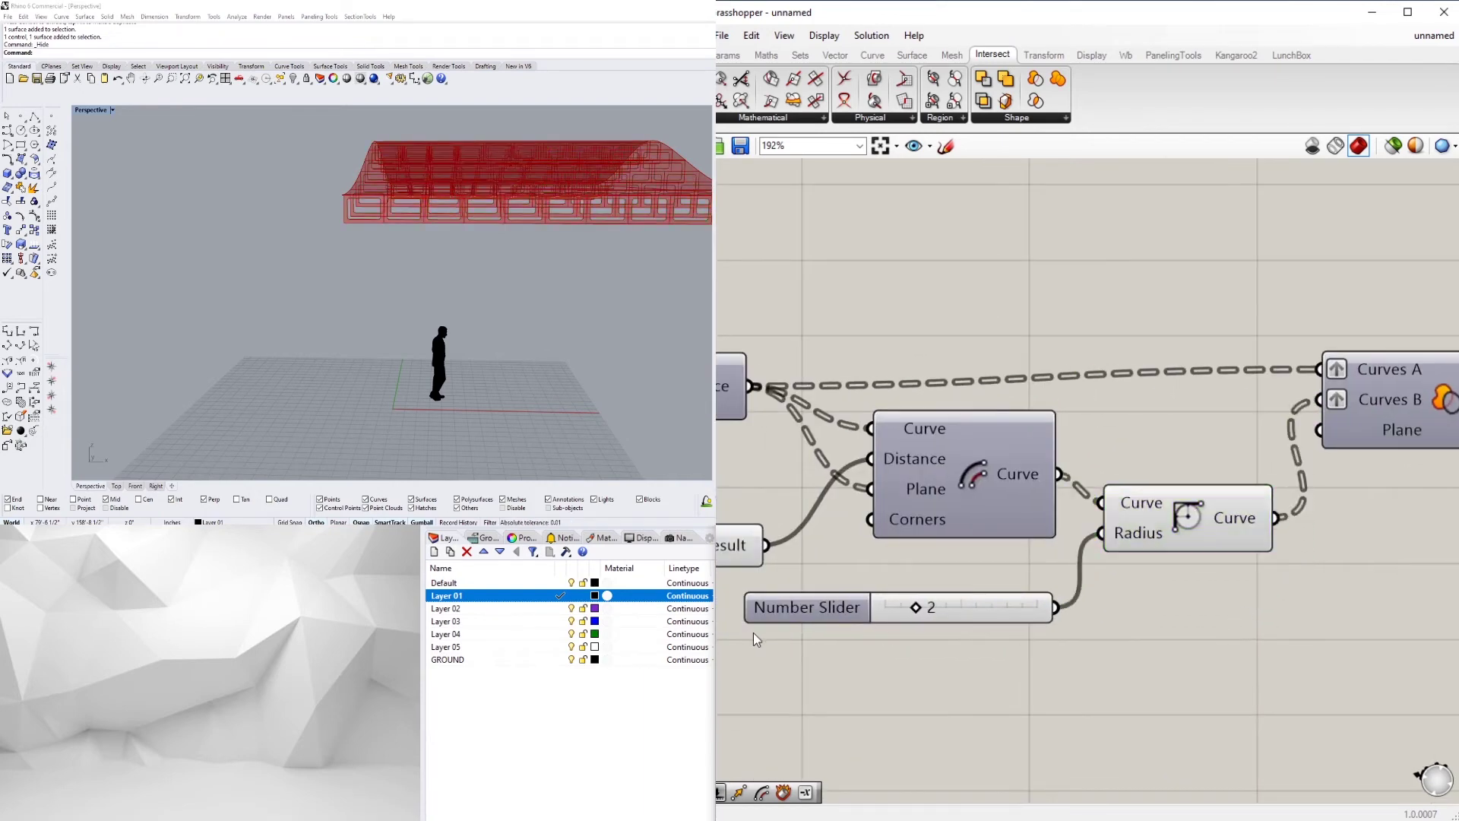
Put the fillet radius slider in its own group and label the group FILLET.
drag(814, 617, 804, 623)
key(ctrl+g)
right_click(850, 585)
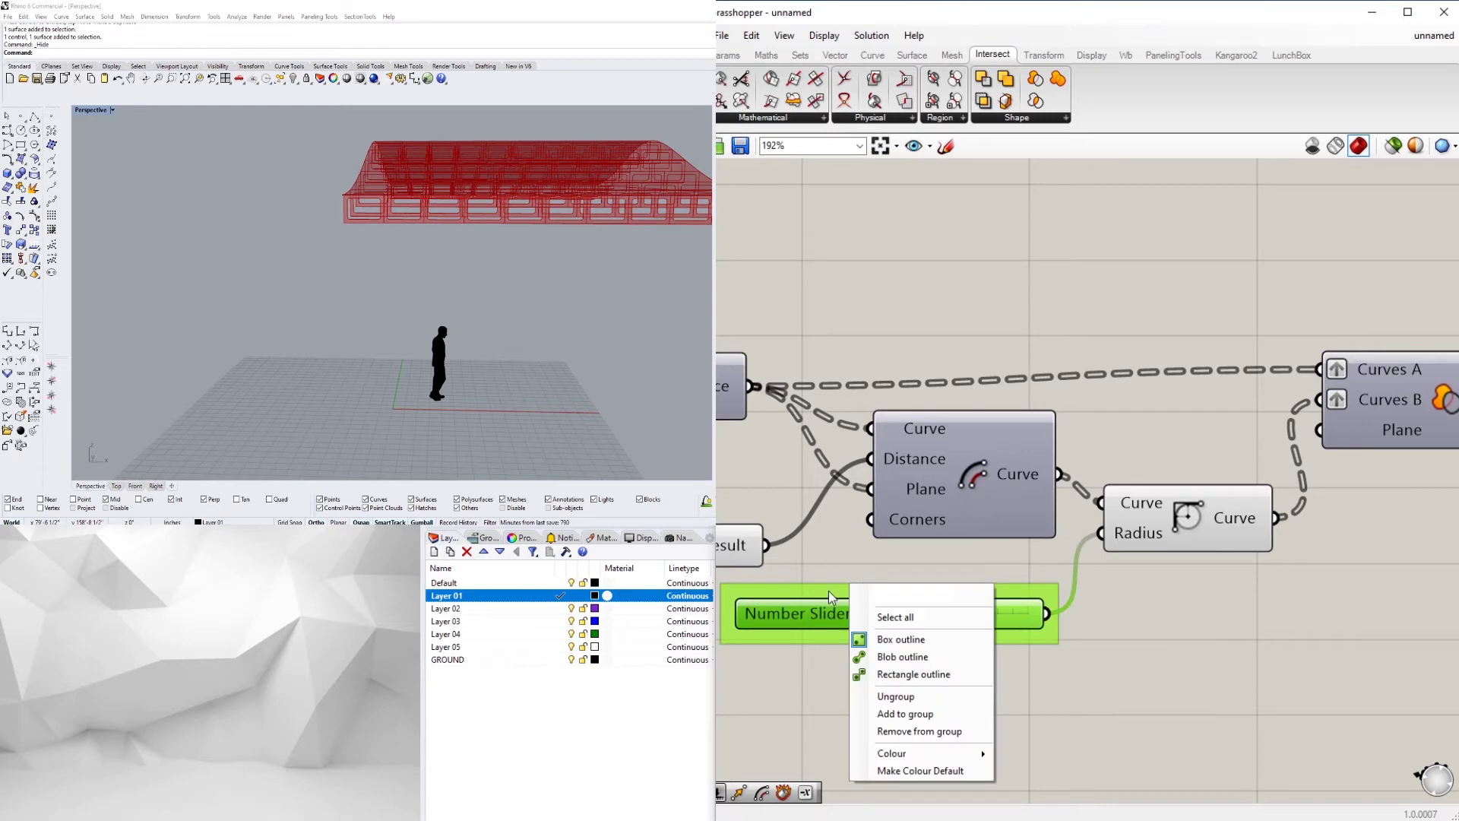
right_click(825, 589)
text(FILLET)
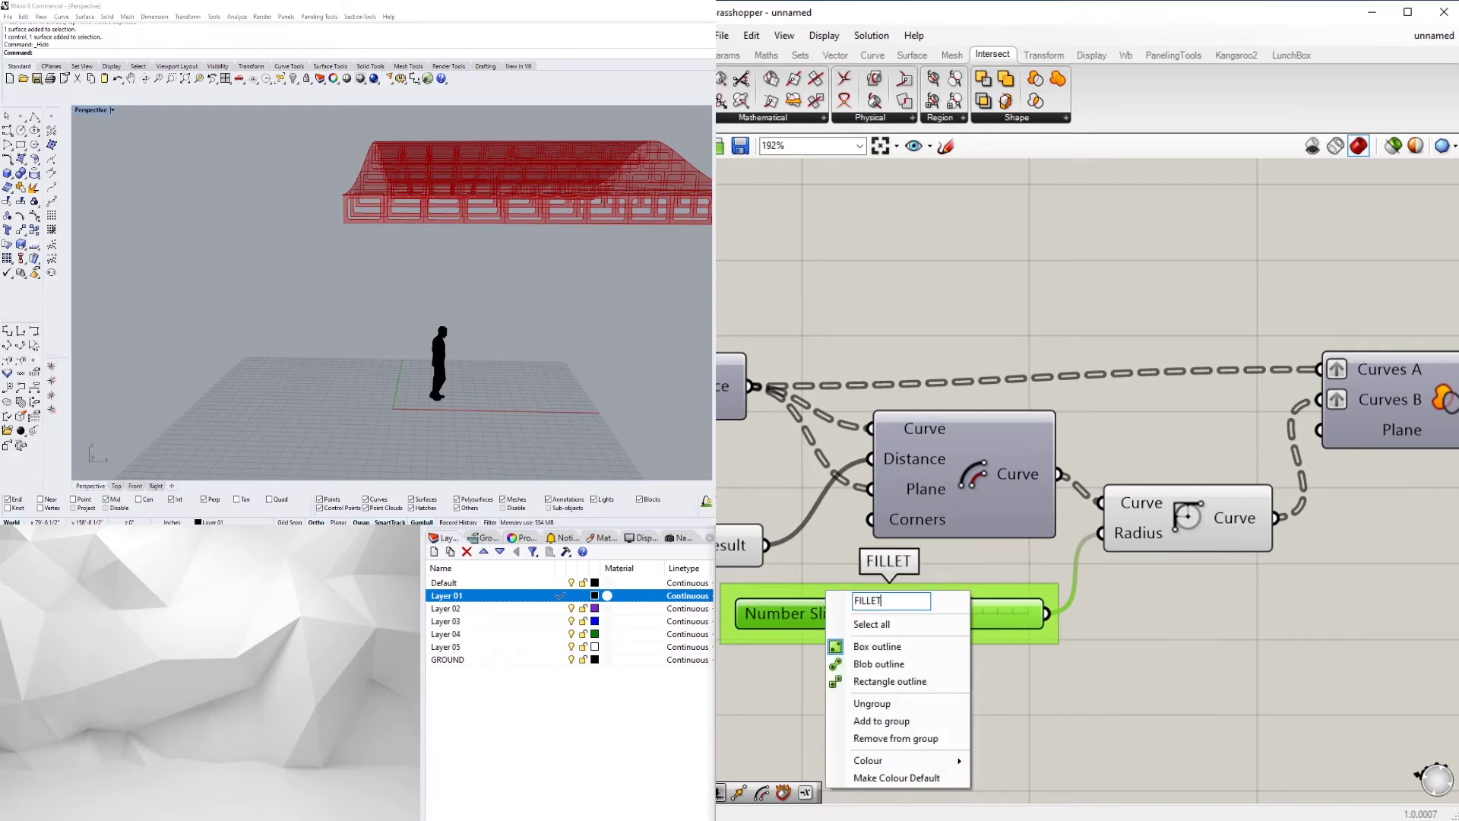
key(Return)
Put the number slider that drives the offset distance in its own group and label it OFFSET.
scroll(954, 548, down, 3)
right_drag(953, 548, 1311, 641)
scroll(1077, 732, up, 3)
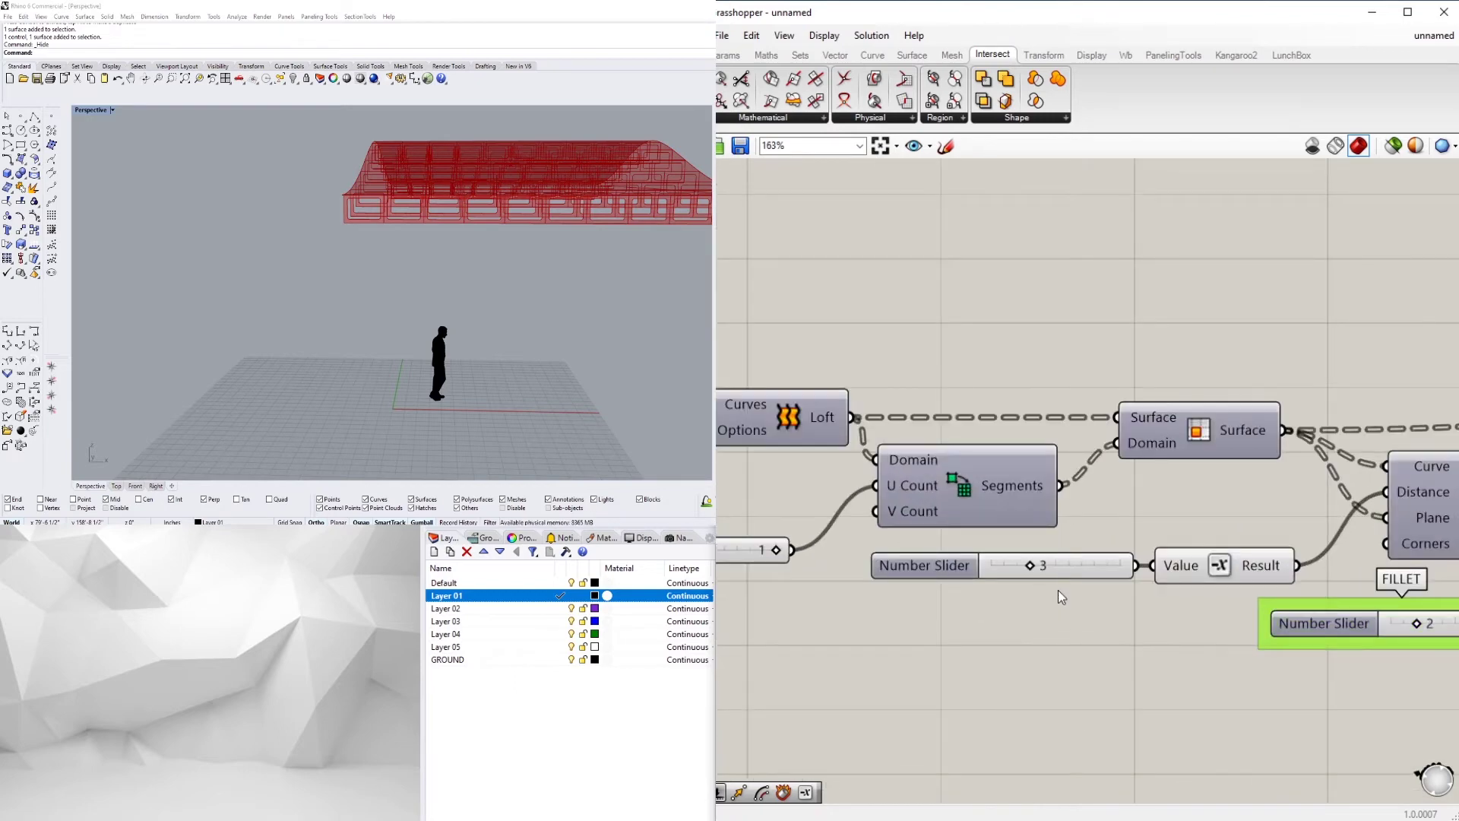
scroll(946, 566, up, 2)
click(960, 574)
key(ctrl+g)
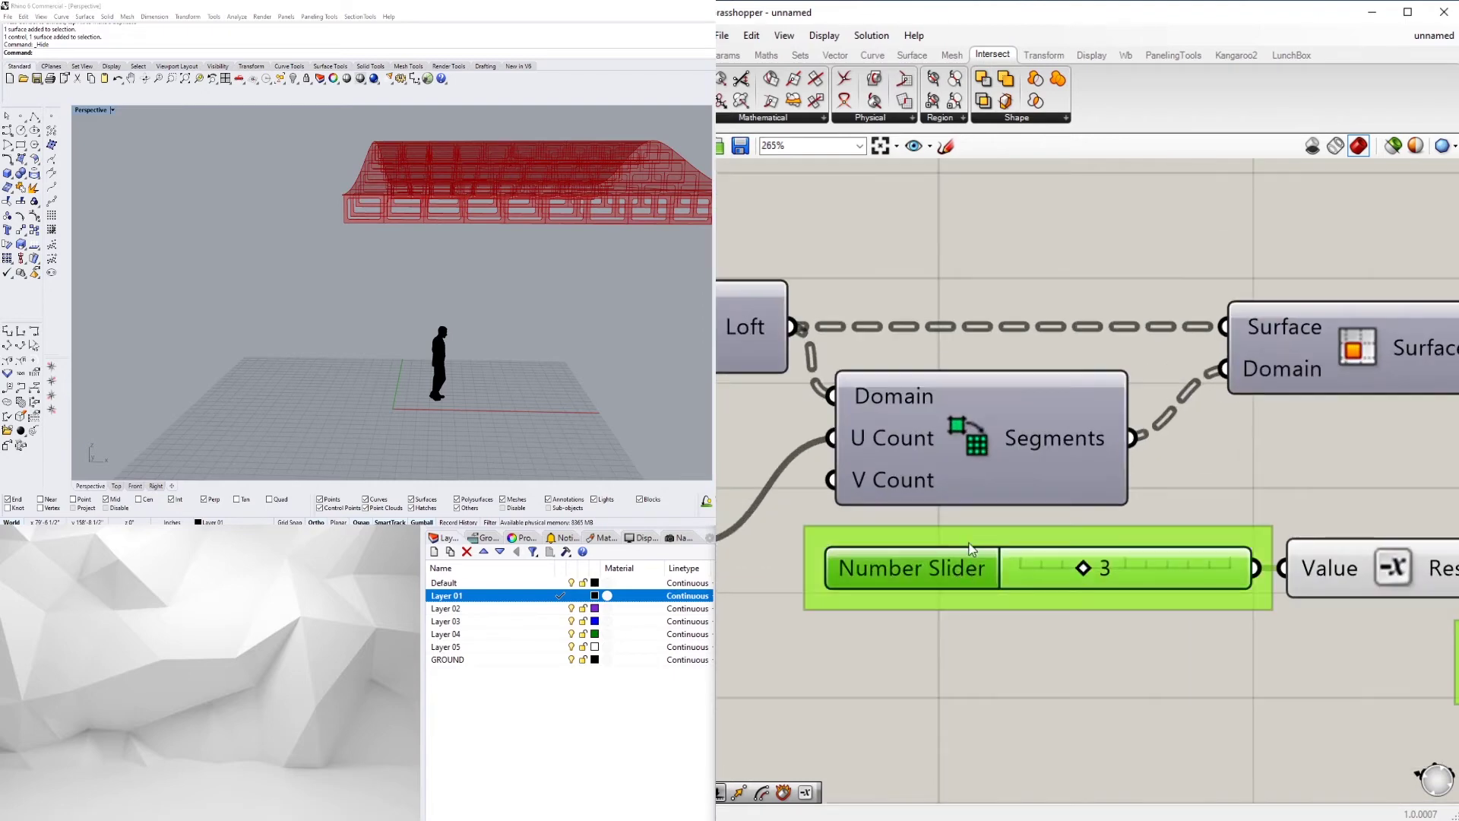
right_click(970, 541)
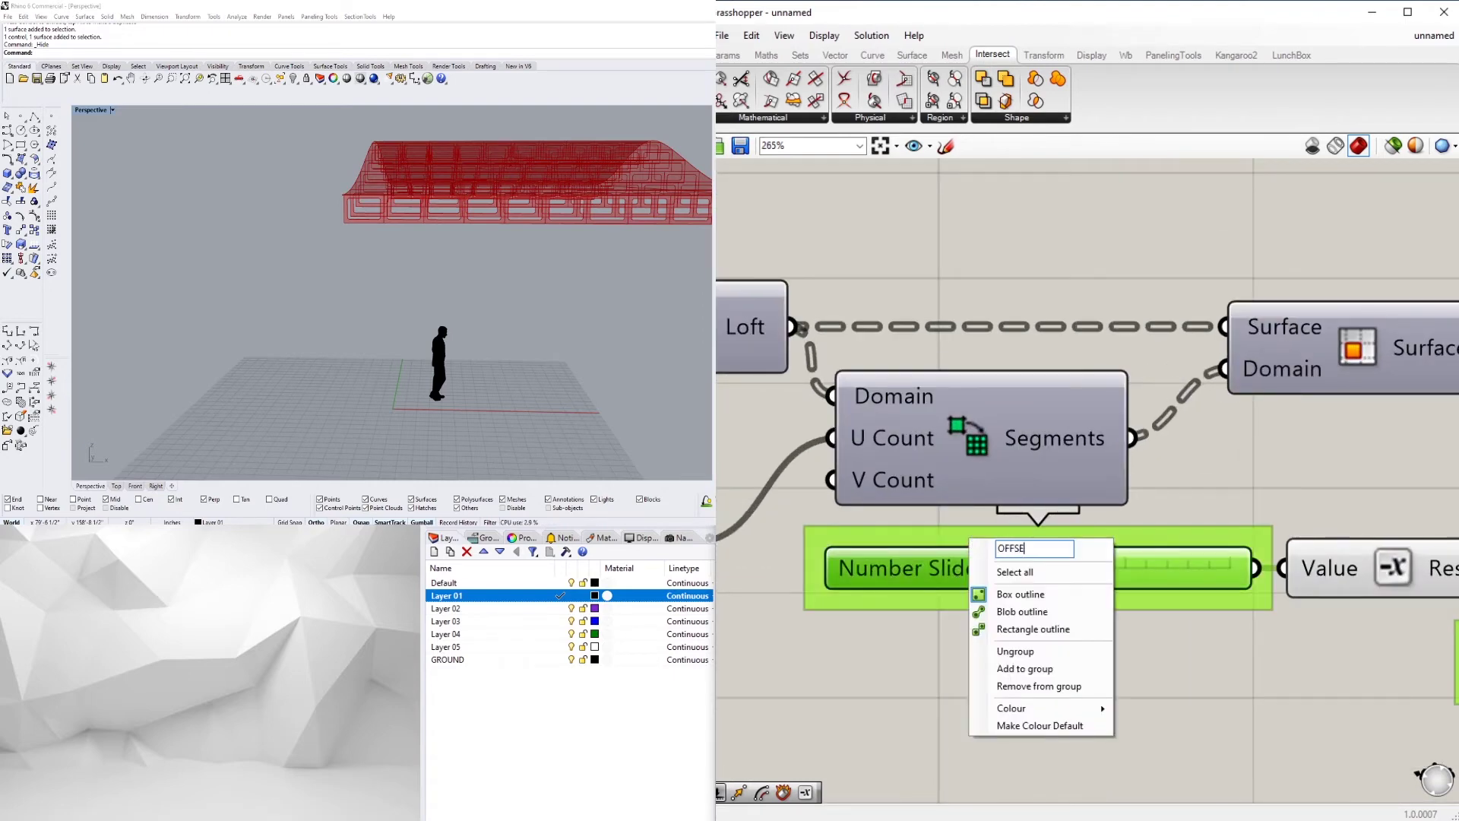
text(OFFSET)
key(Return)
Move the OFFSET slider group and its adjoining expression component down, clear of the domain division component.
scroll(1201, 711, down, 2)
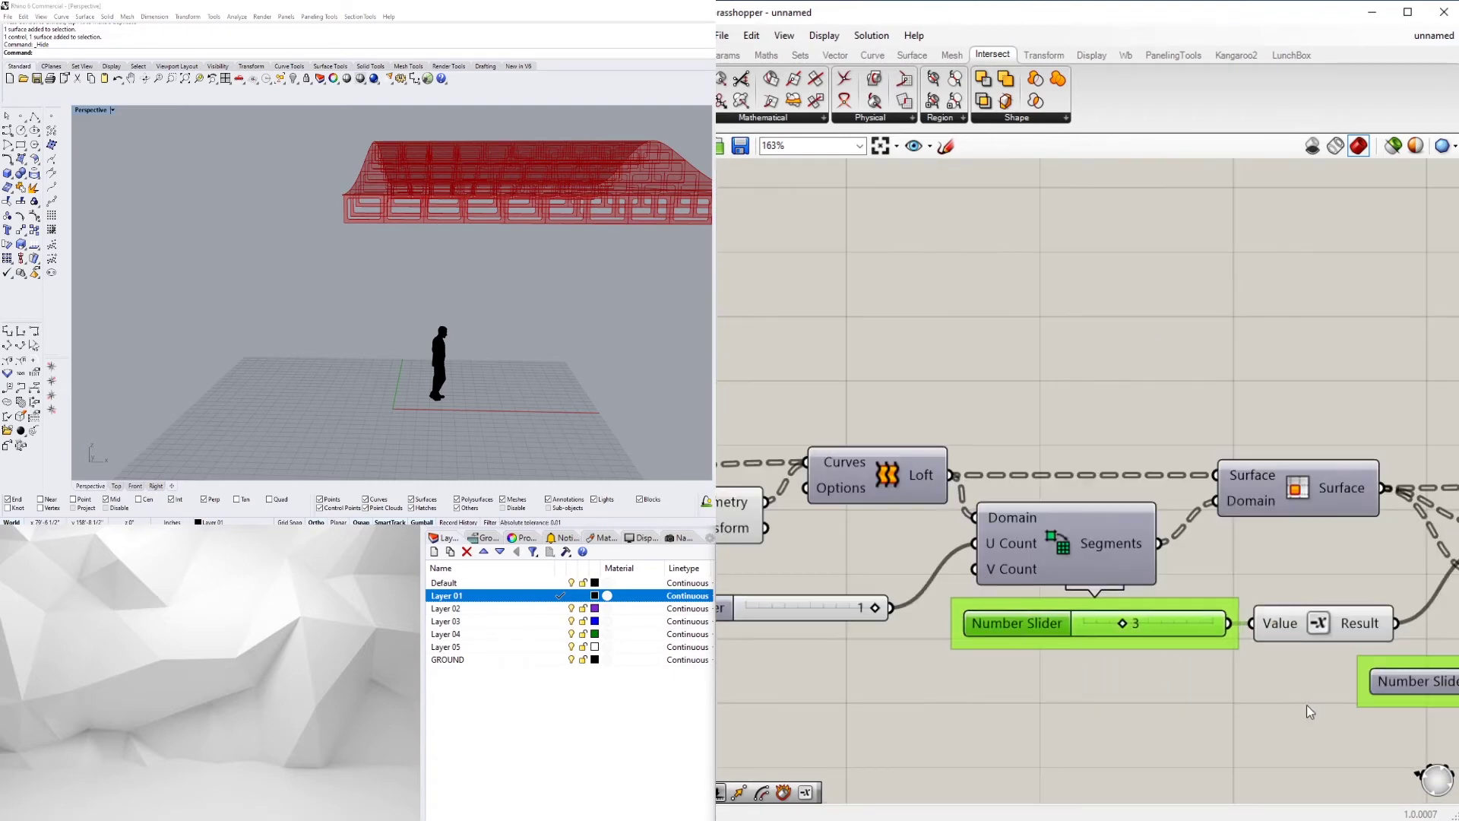
drag(1303, 700, 1116, 608)
drag(1322, 626, 1299, 656)
click(1305, 595)
right_drag(874, 629, 1201, 608)
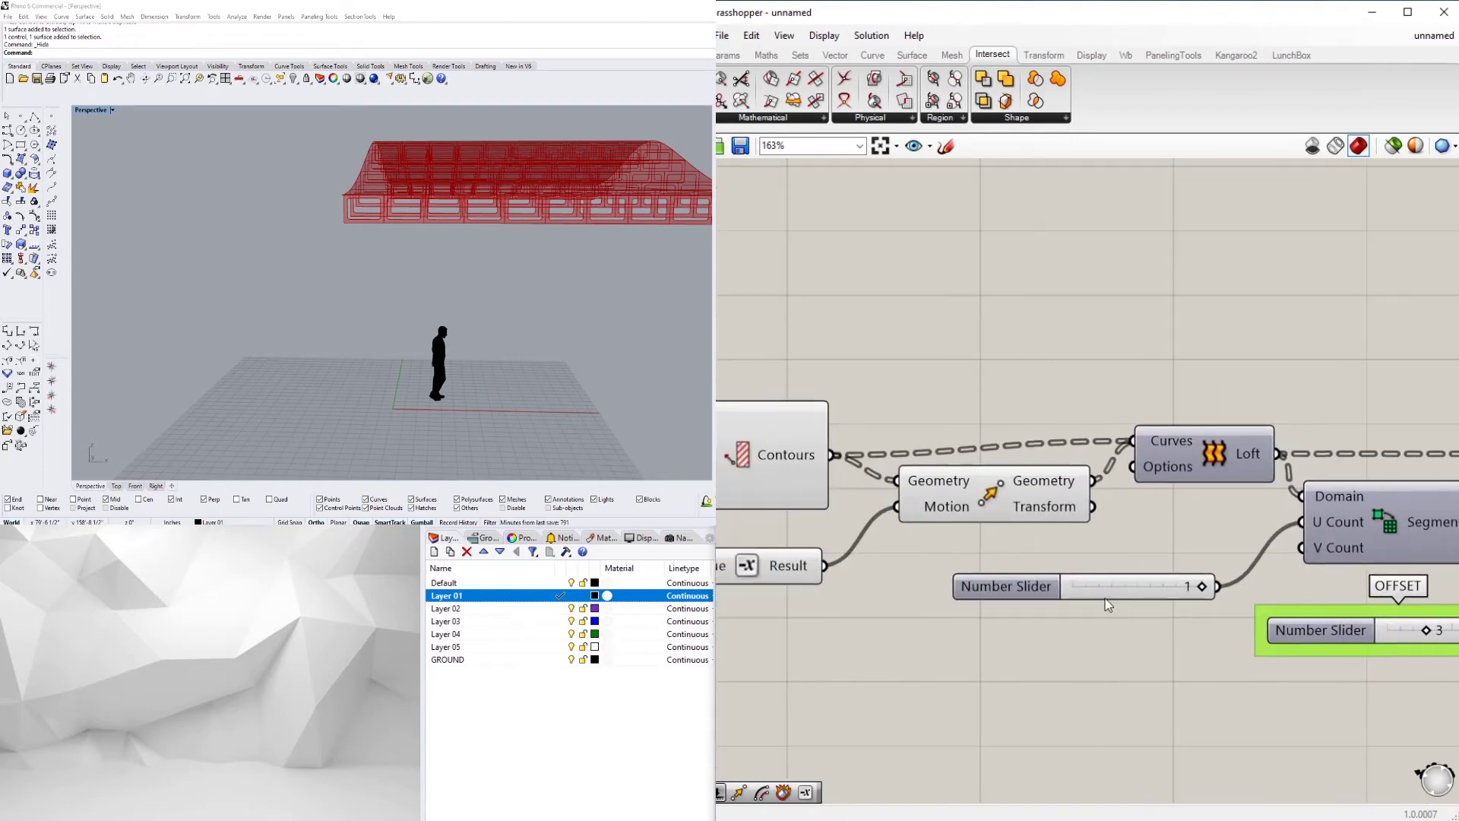
Move the U Count slider up and add a new number slider with value 1 for the domain division's V Count.
drag(991, 579, 948, 608)
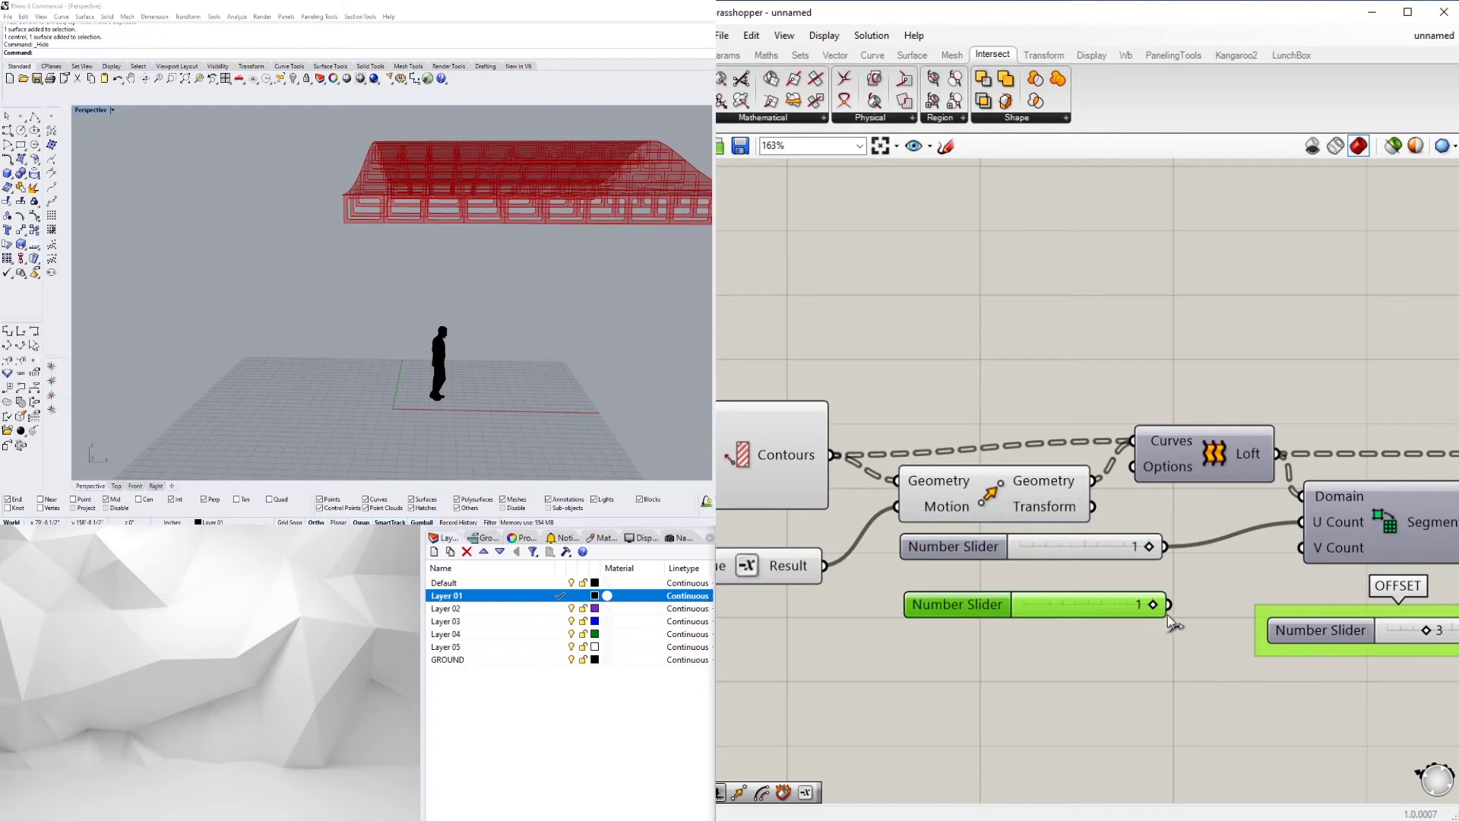
key(Delete)
double_click(979, 605)
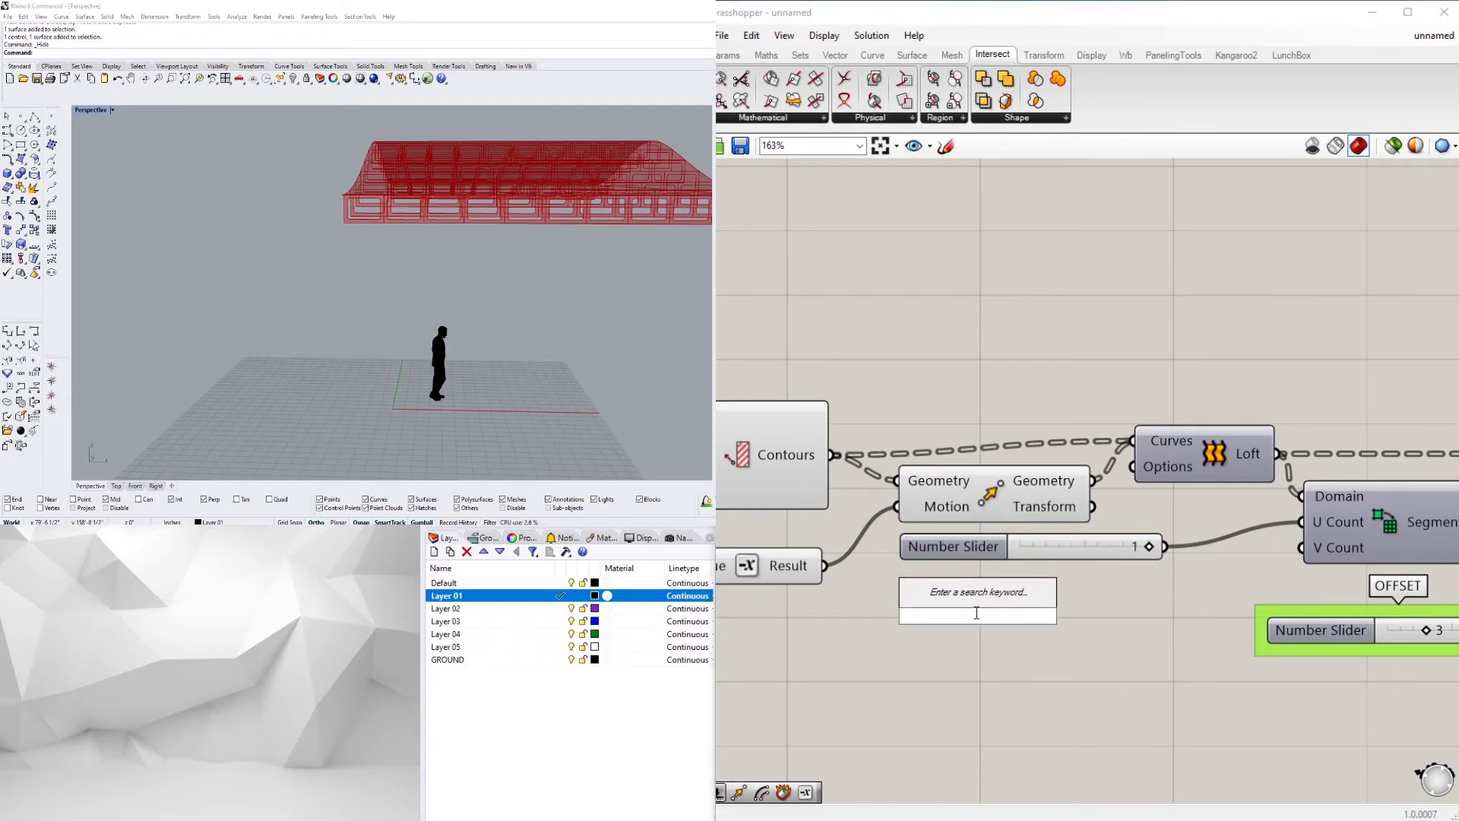
text(1<)
key(Return)
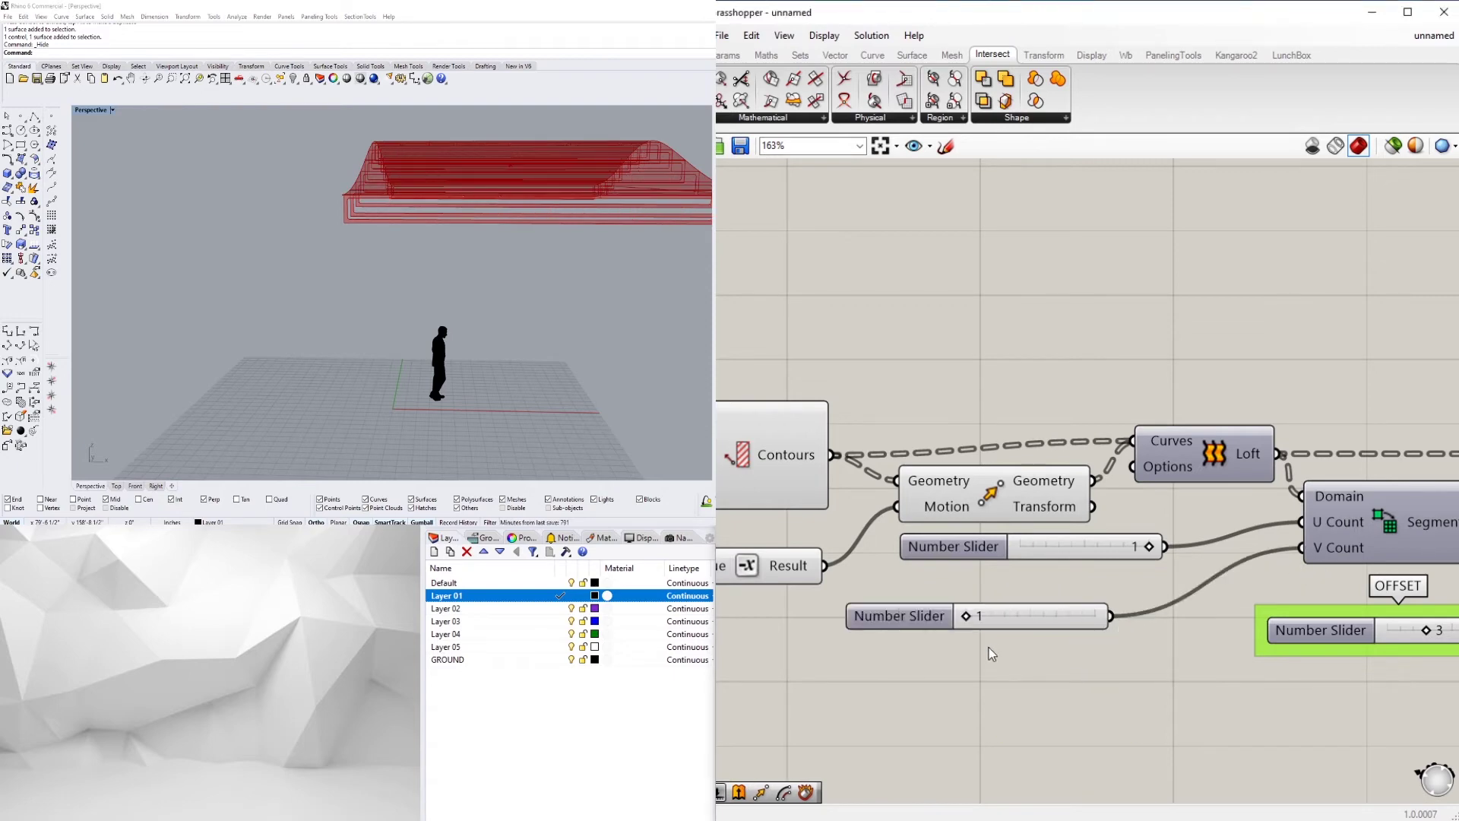
Set the V Count slider to 12 and view the subdivided fins from below.
right_drag(447, 245, 474, 218)
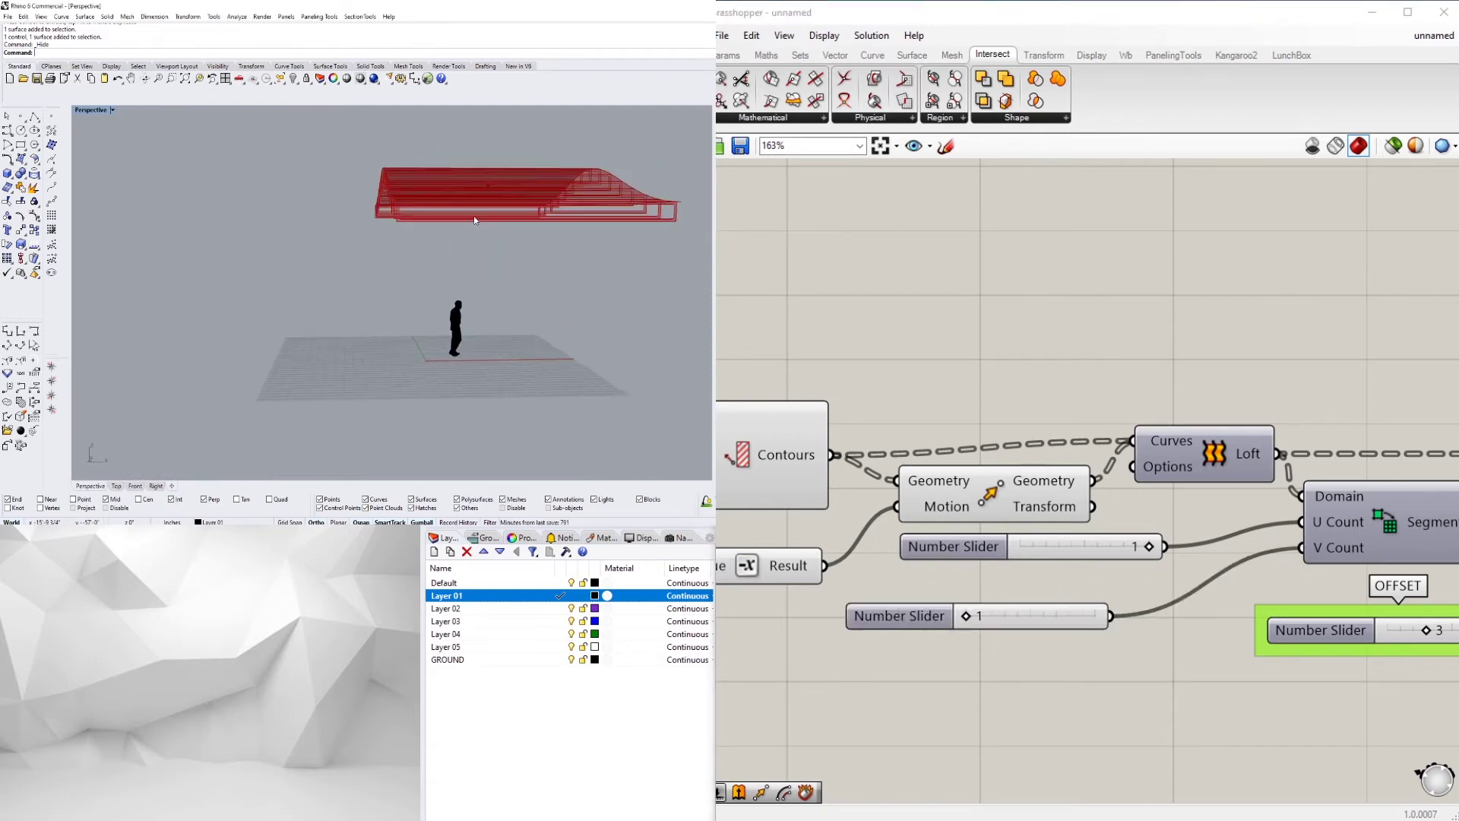
double_click(991, 619)
text(12)
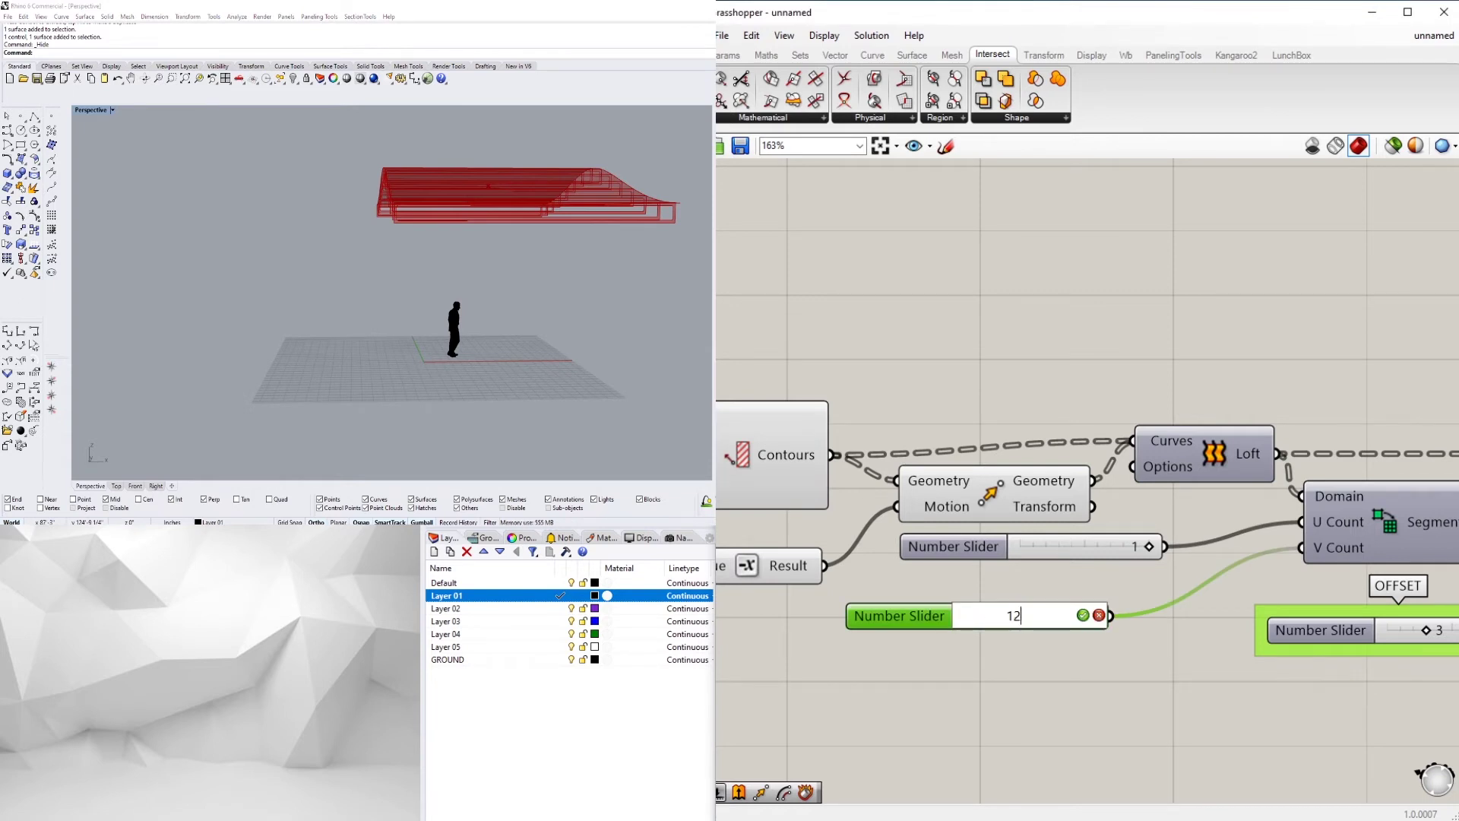
key(Return)
right_drag(468, 293, 395, 268)
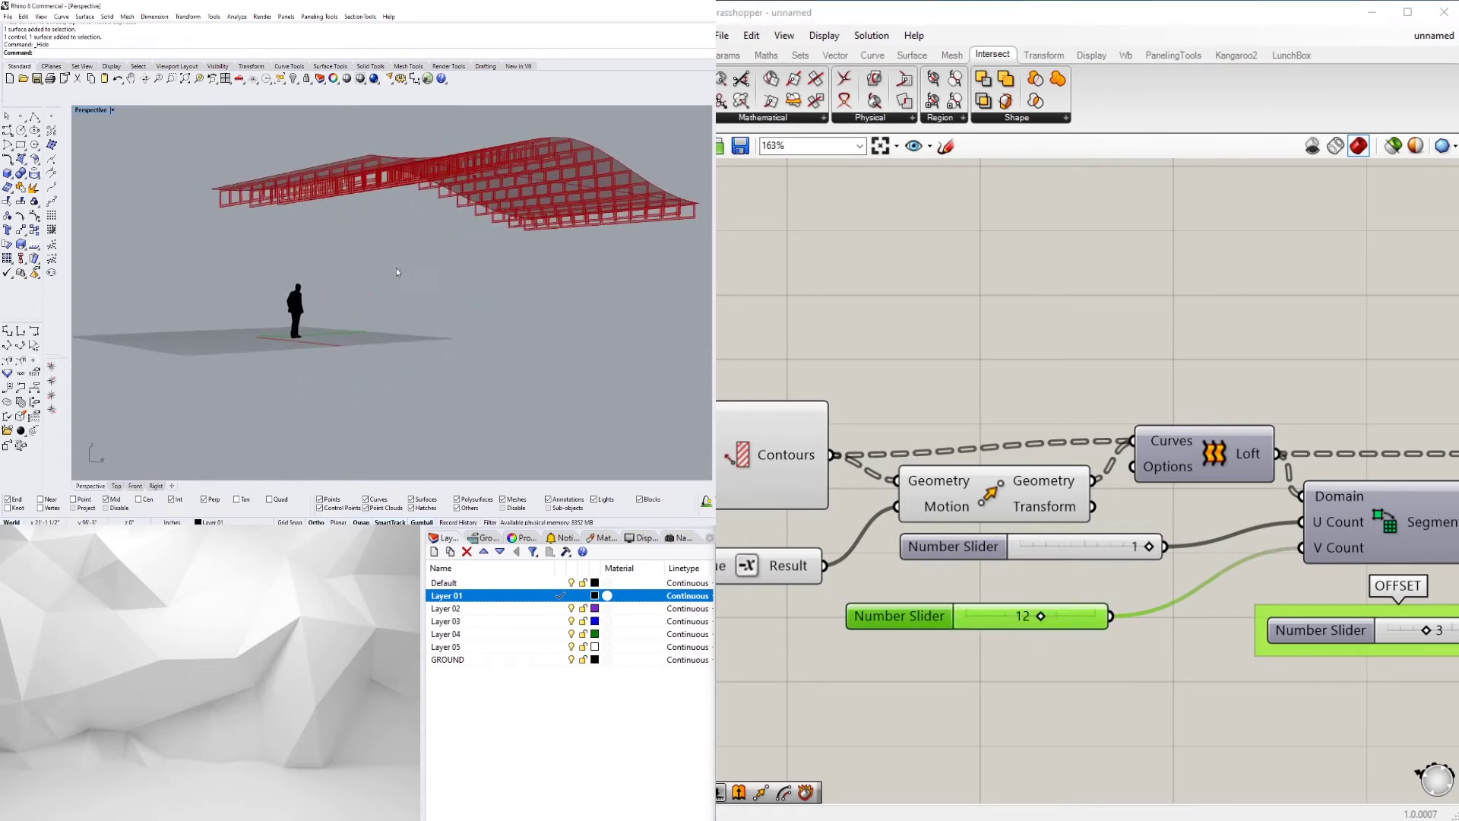
Set the V Count slider to 10.
double_click(1031, 619)
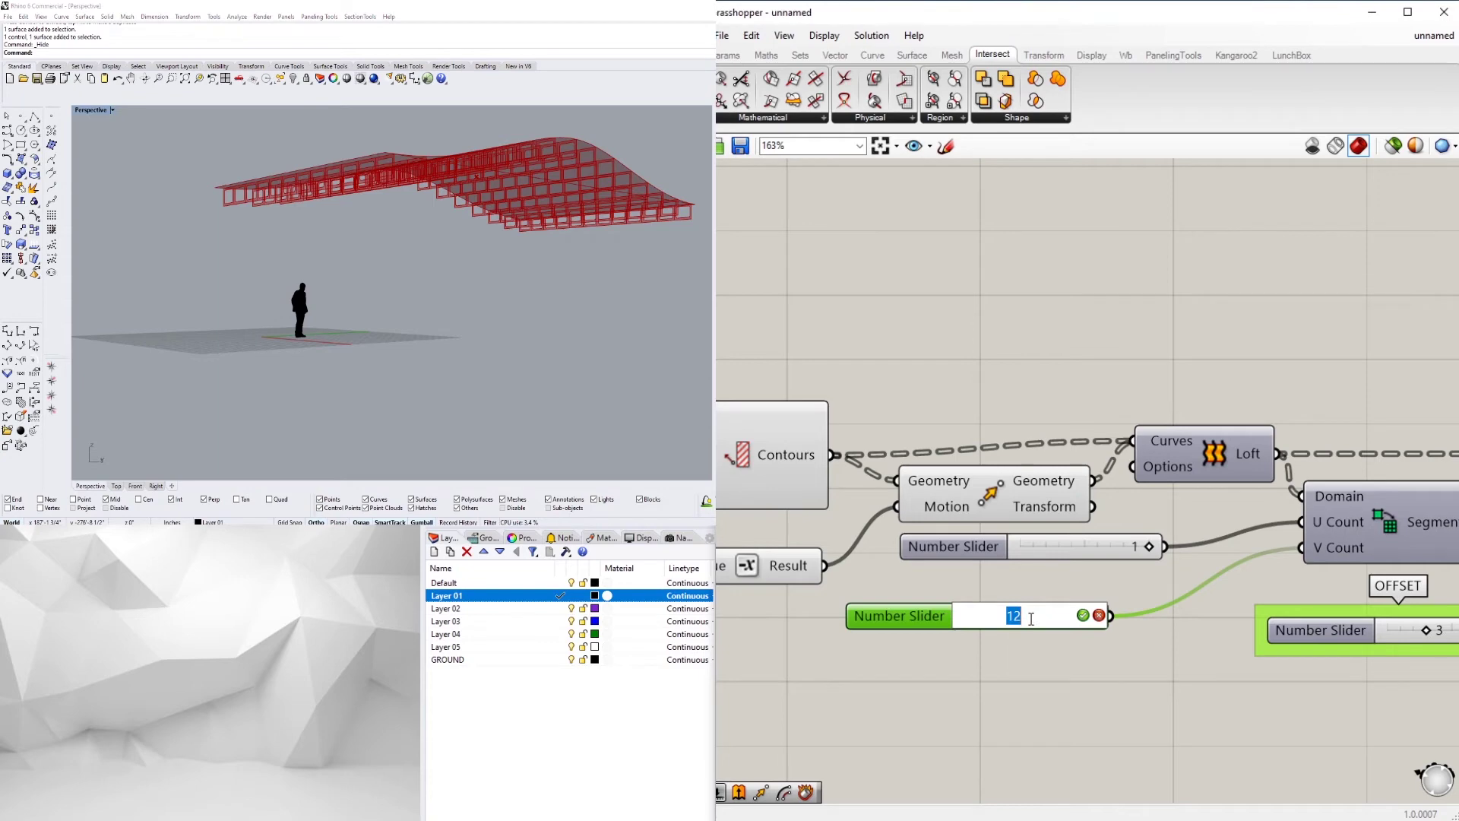
text(10)
key(Return)
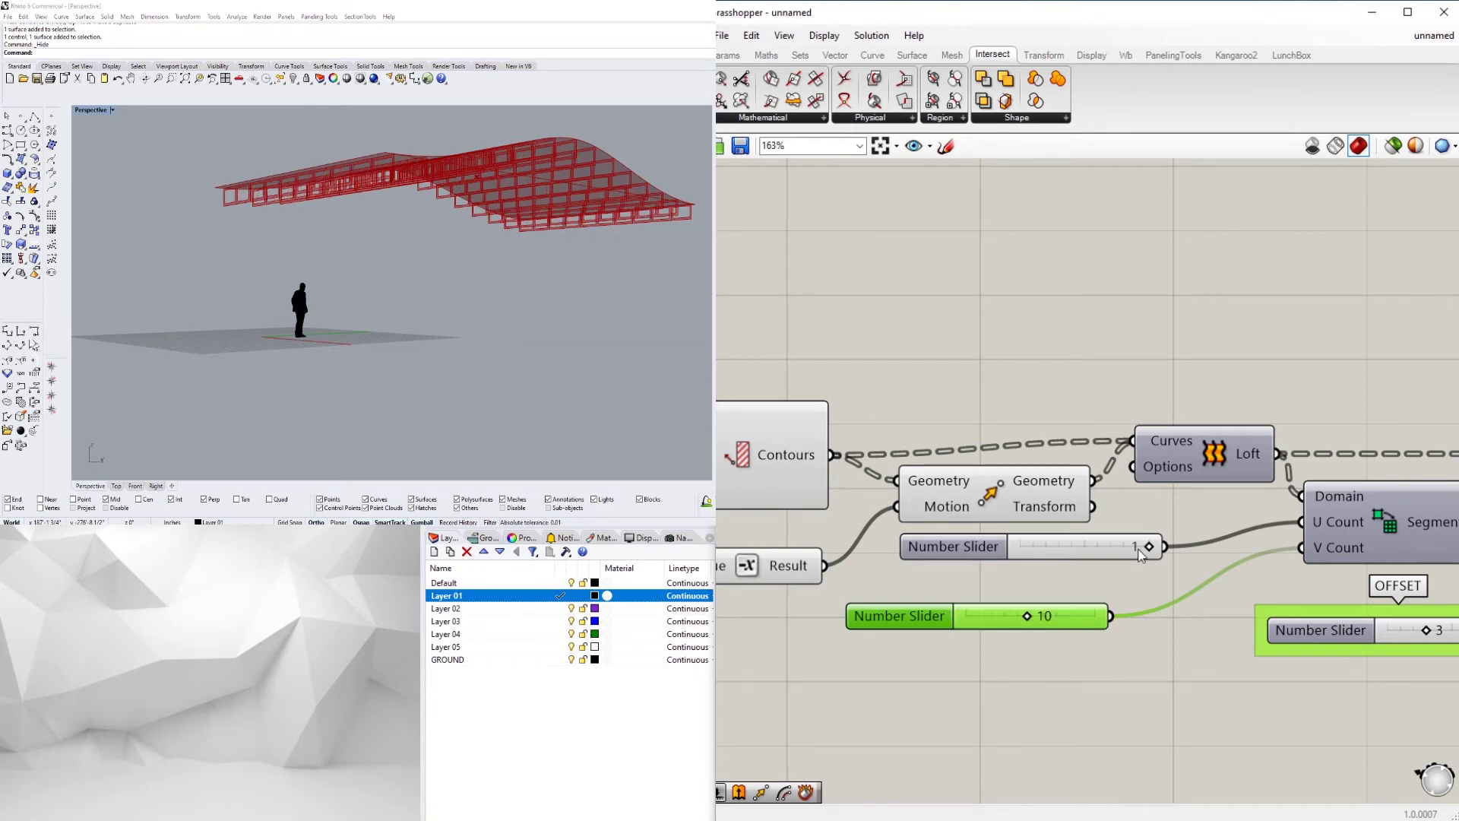
Set the OFFSET slider to 6 and view the panel openings up close.
scroll(1141, 554, down, 5)
click(1201, 705)
scroll(1199, 661, up, 6)
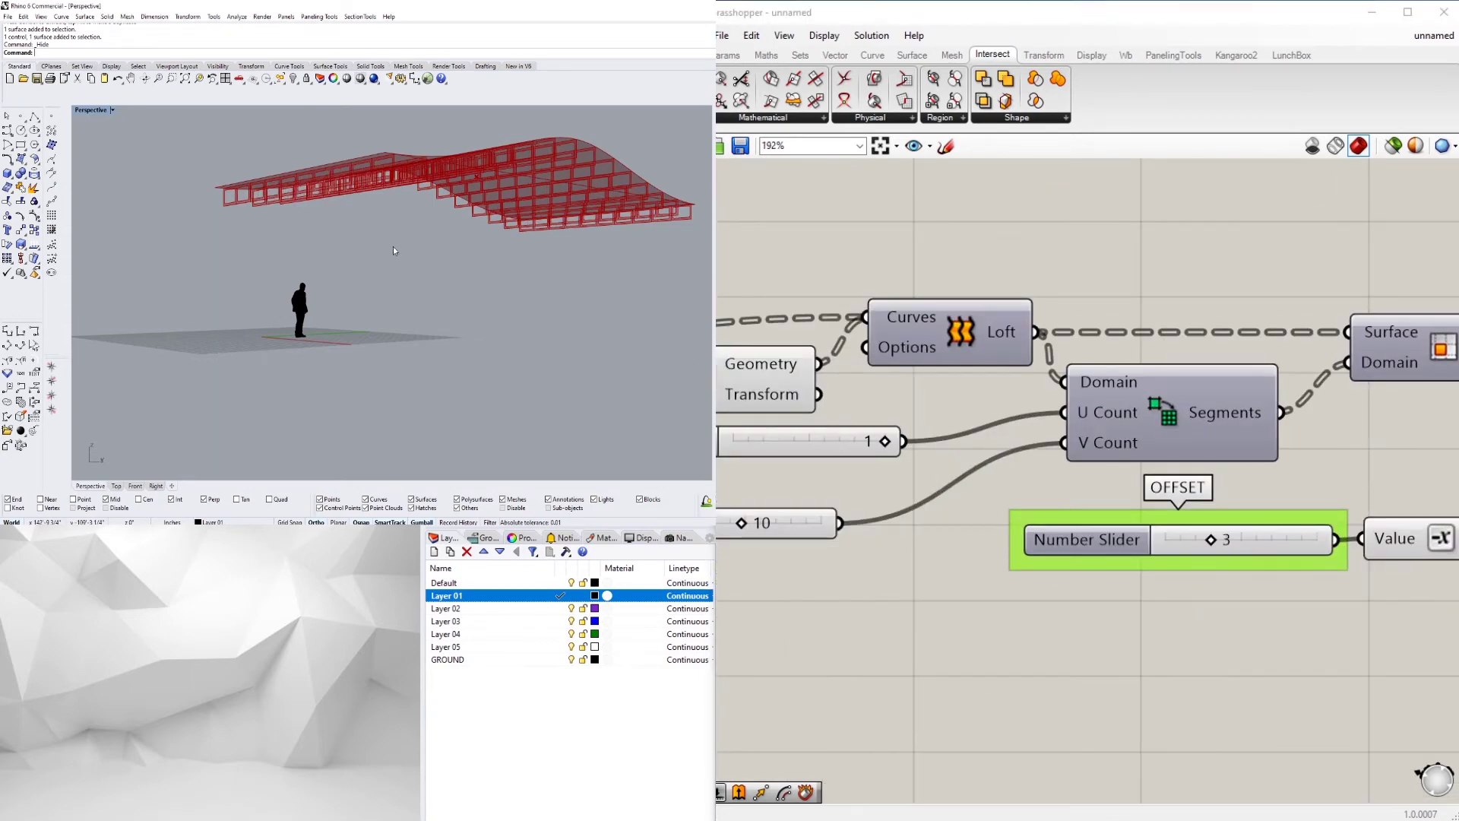
right_drag(394, 249, 917, 459)
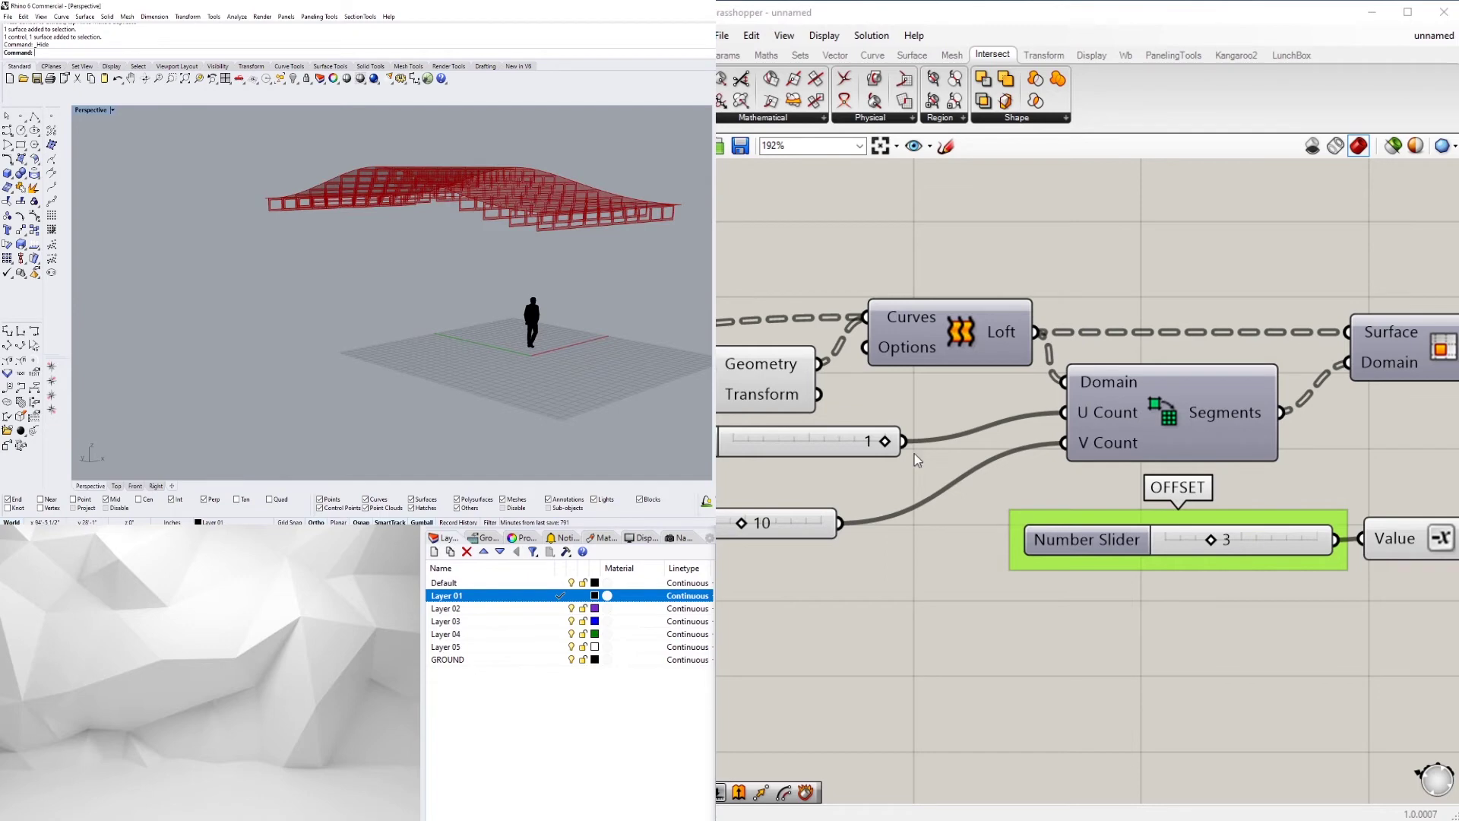
double_click(1221, 527)
key(Return)
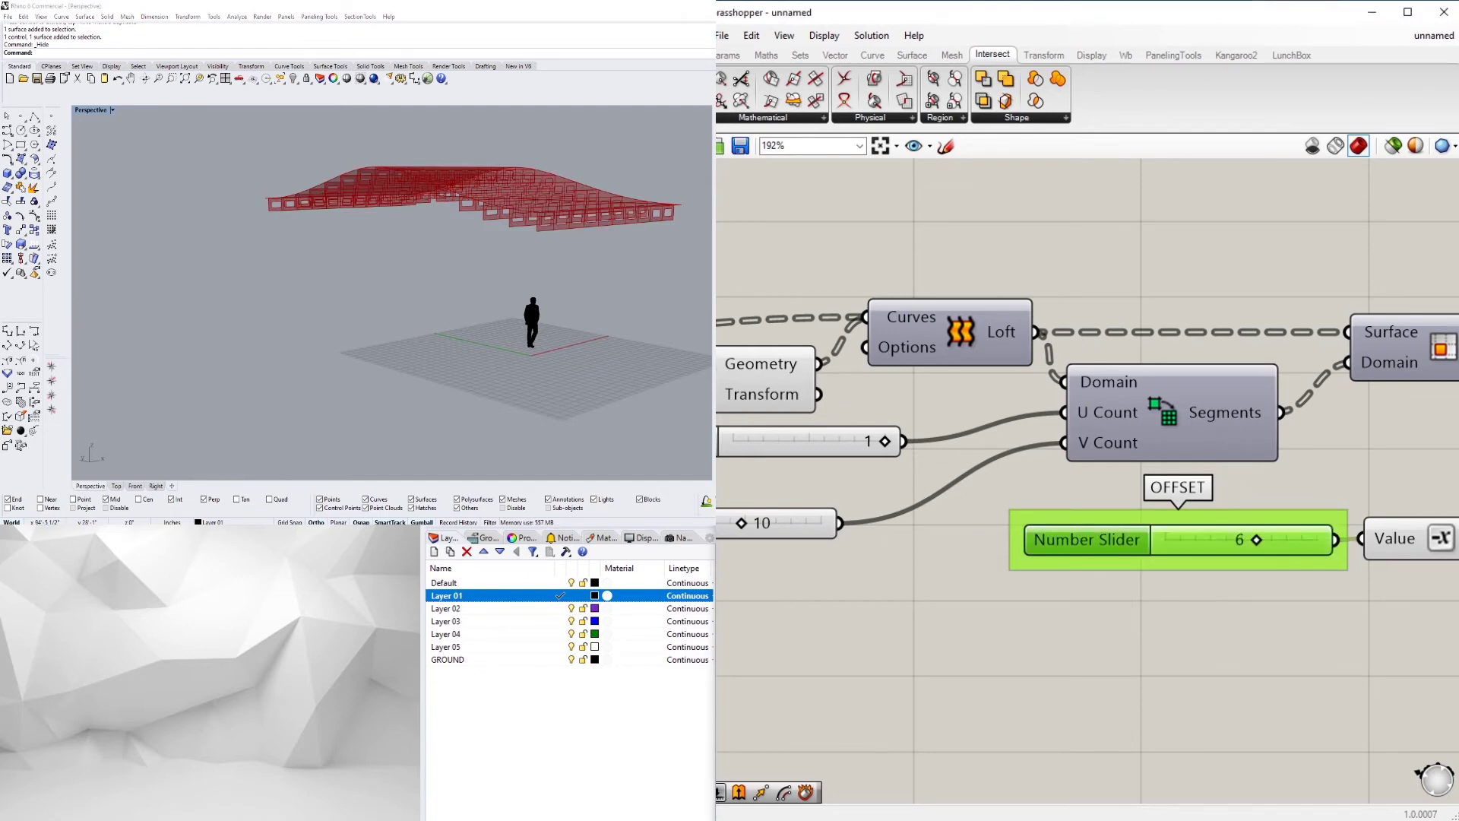
right_drag(380, 300, 486, 262)
scroll(328, 252, up, 6)
Set the OFFSET slider to 3 and view the roof frames from the front.
double_click(1249, 542)
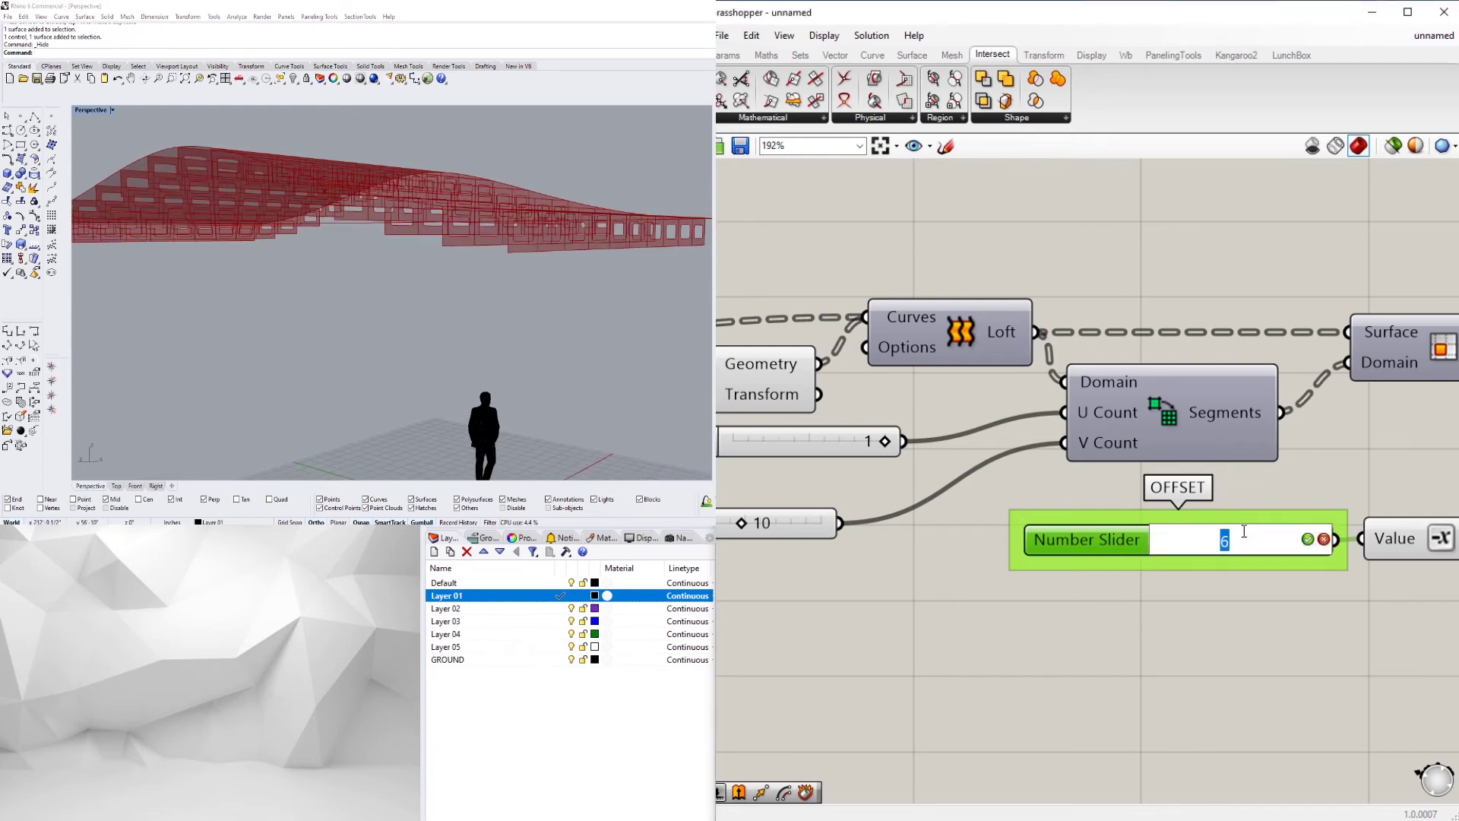
key(Return)
right_drag(425, 262, 583, 261)
scroll(1168, 322, down, 4)
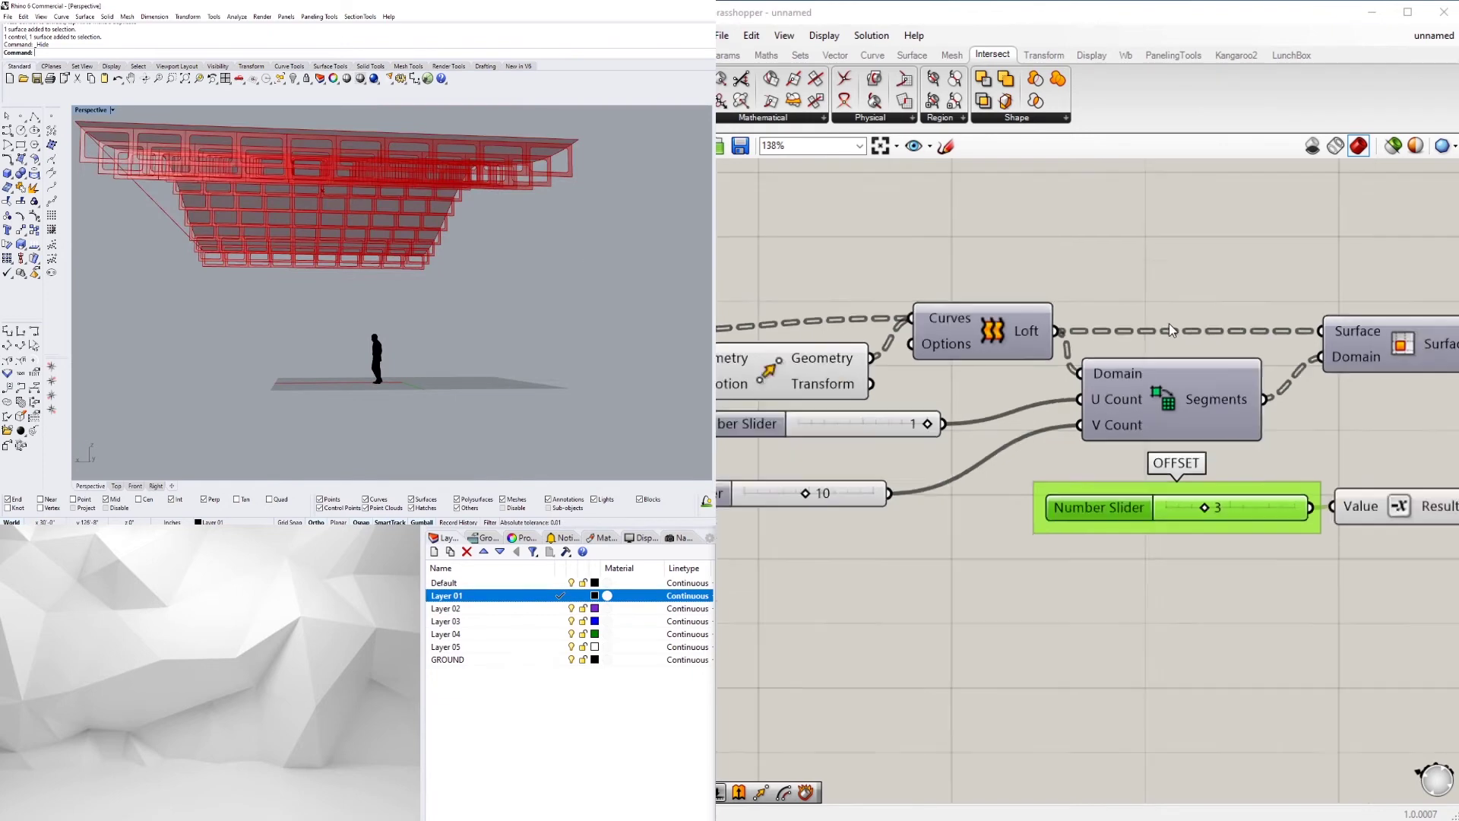
Add a Brep Join component and connect Boundary Surfaces' Surfaces output to its Breps input.
right_drag(1255, 546, 915, 673)
click(1211, 501)
click(1245, 607)
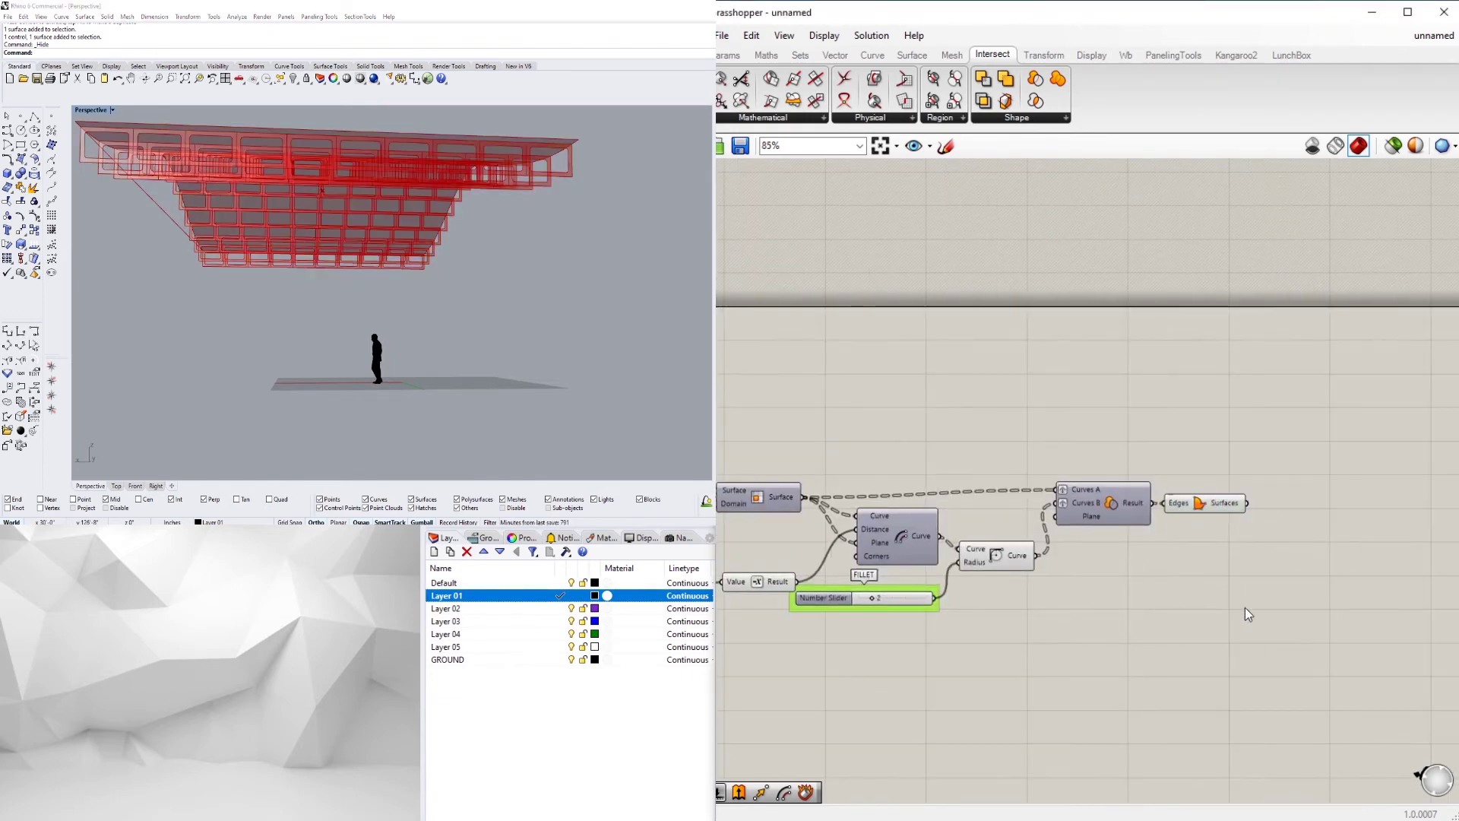
scroll(1279, 500, up, 3)
double_click(1291, 511)
text(join)
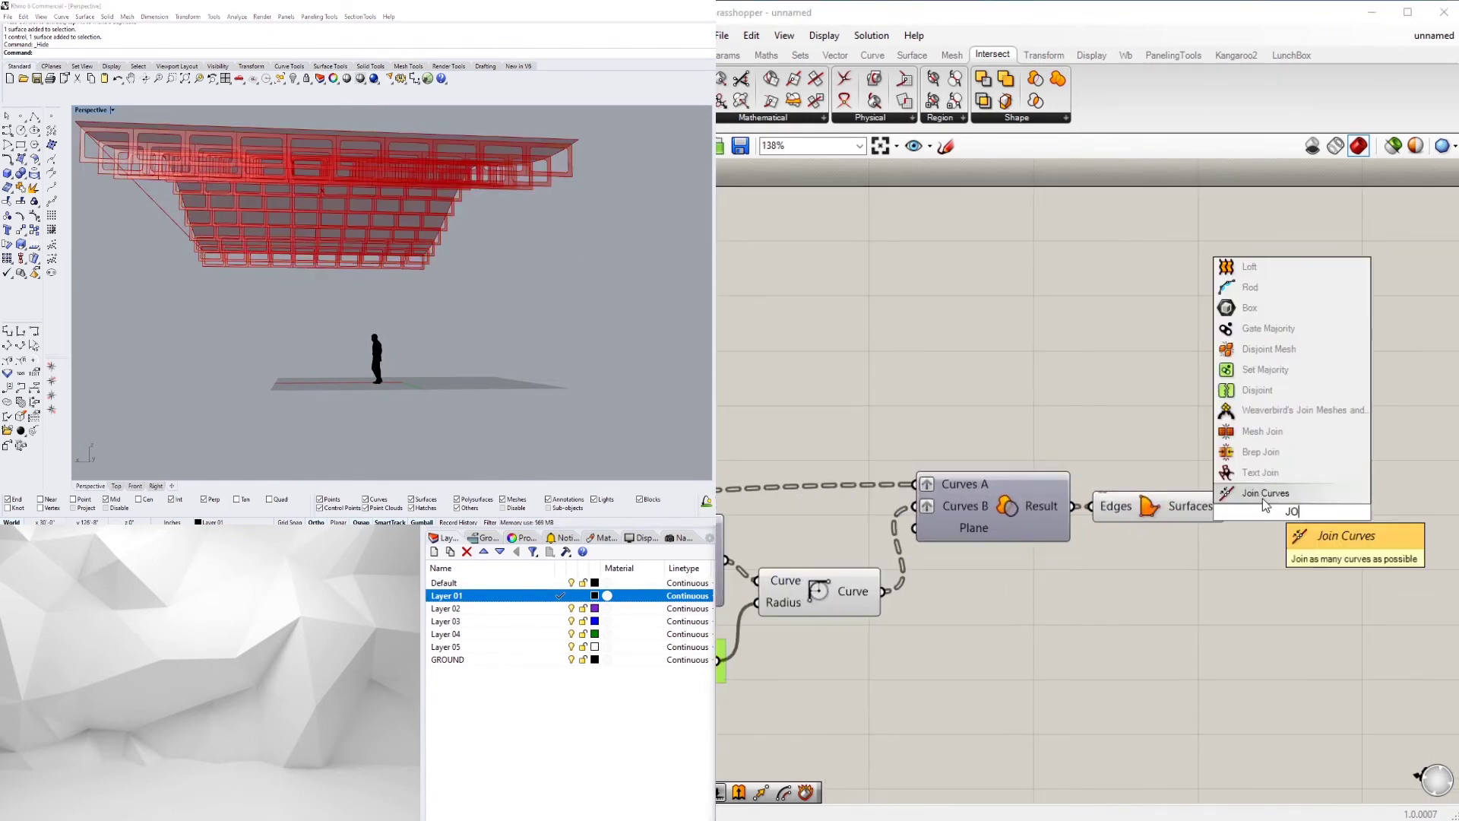
click(1257, 455)
click(1244, 521)
drag(1228, 508, 1242, 507)
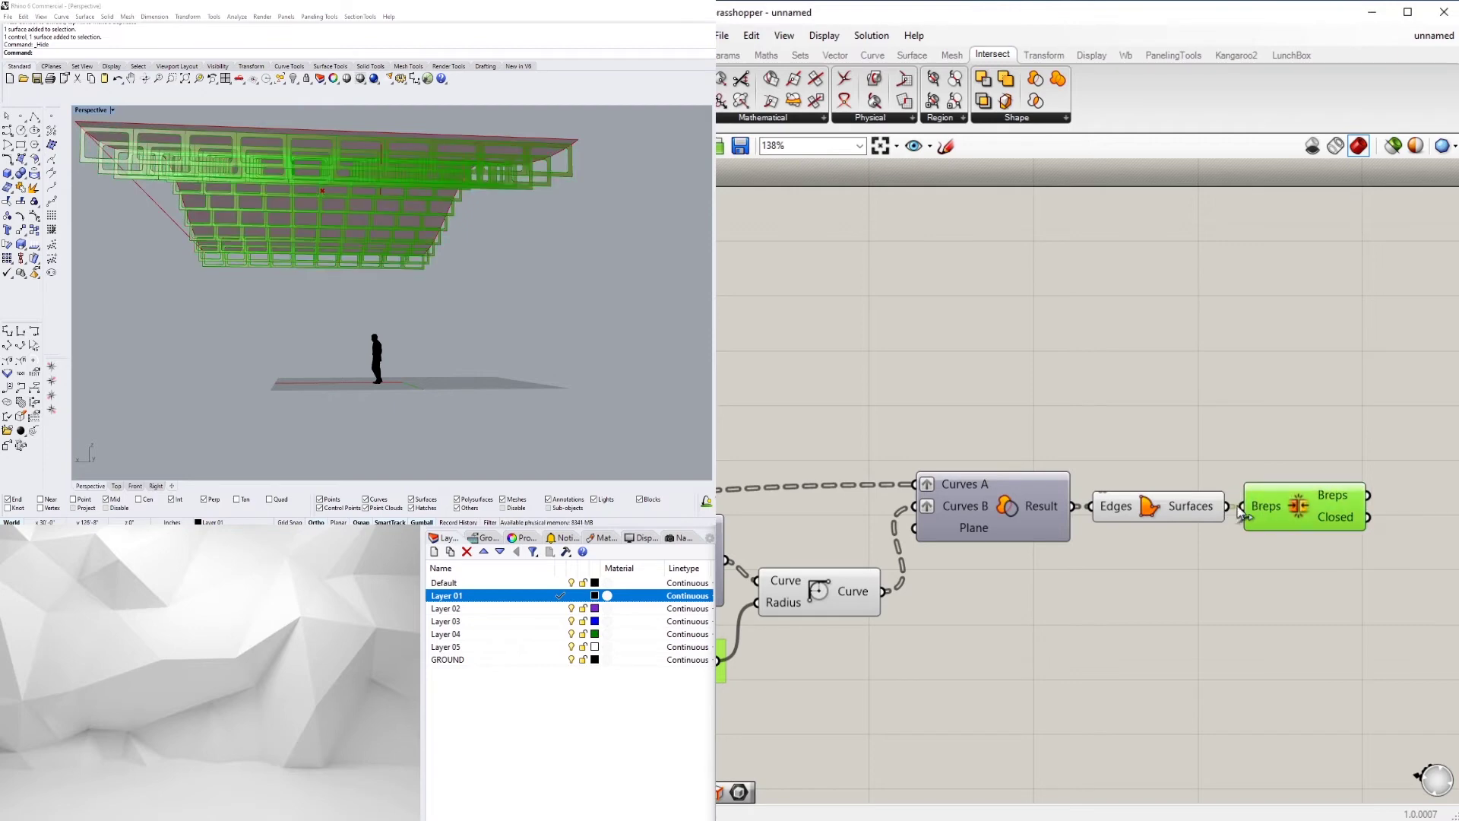
Turn off the preview of Boundary Surfaces and view the joined fins from above.
right_click(1155, 511)
click(1163, 555)
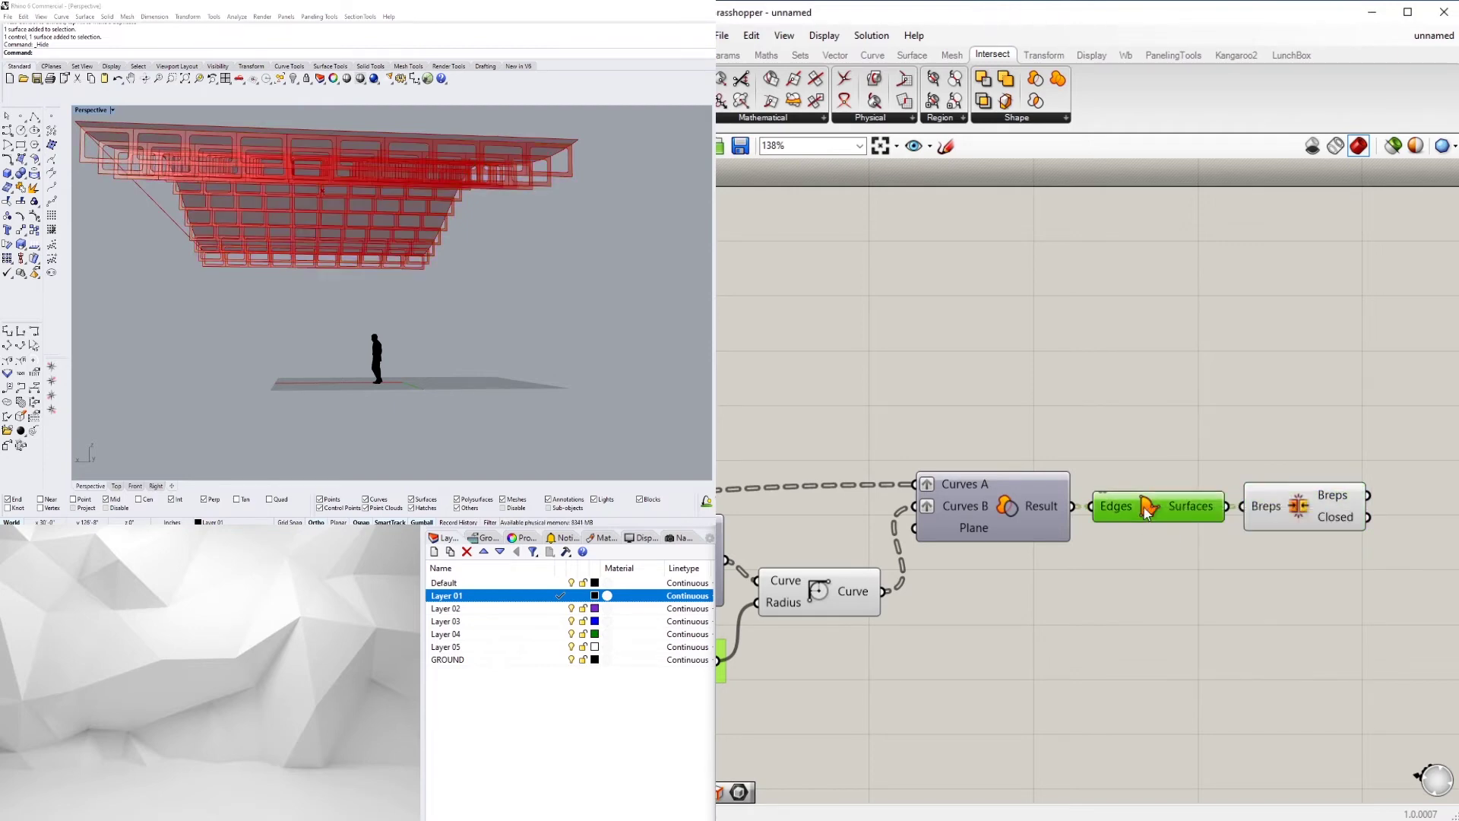
right_drag(1296, 472, 1092, 491)
right_drag(426, 247, 348, 348)
Add a Merge Faces component beside Brep Join and connect Brep Join's Breps output to its Brep input.
double_click(1265, 550)
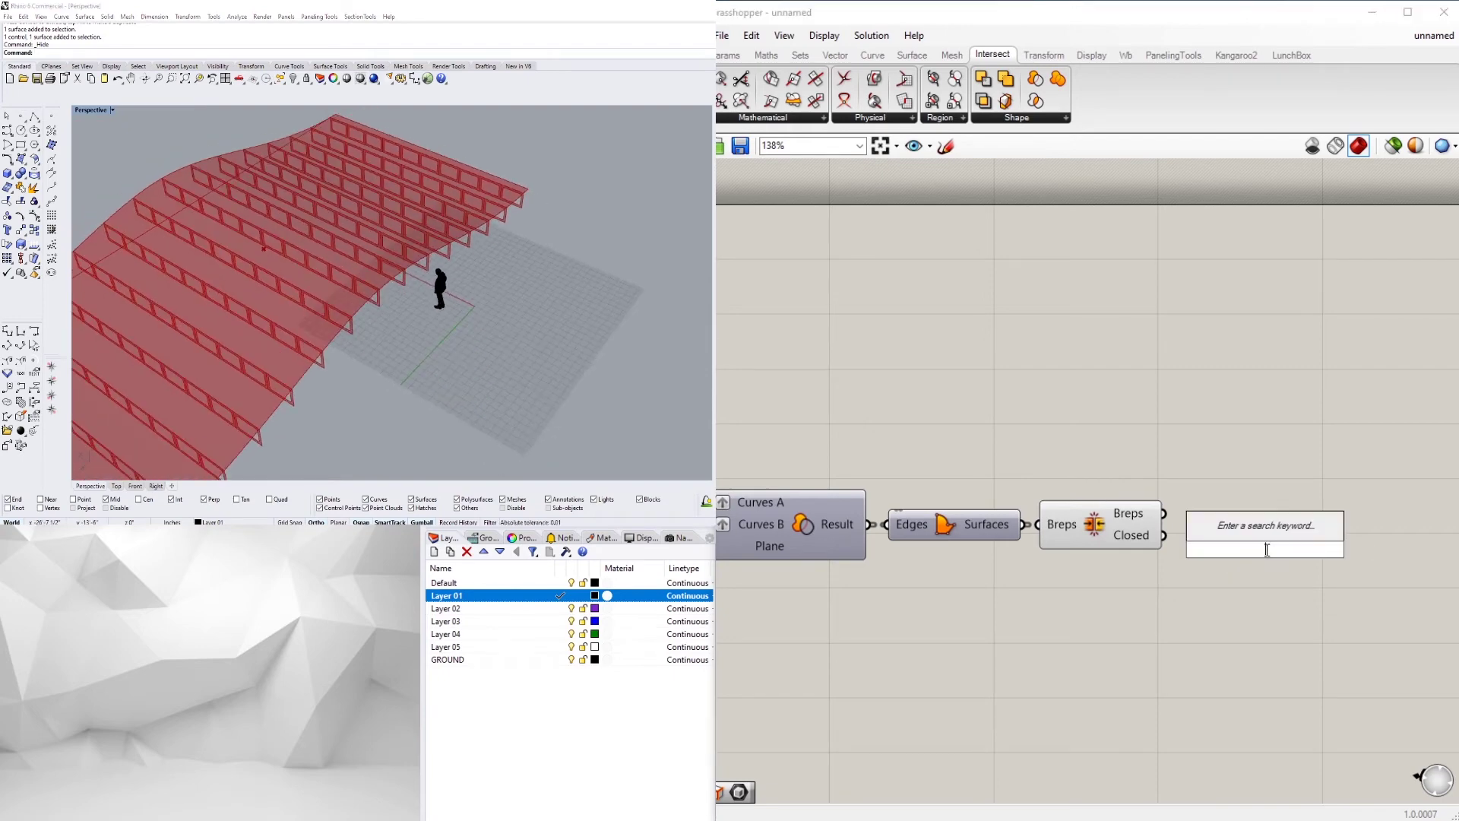
text(merge)
click(1212, 490)
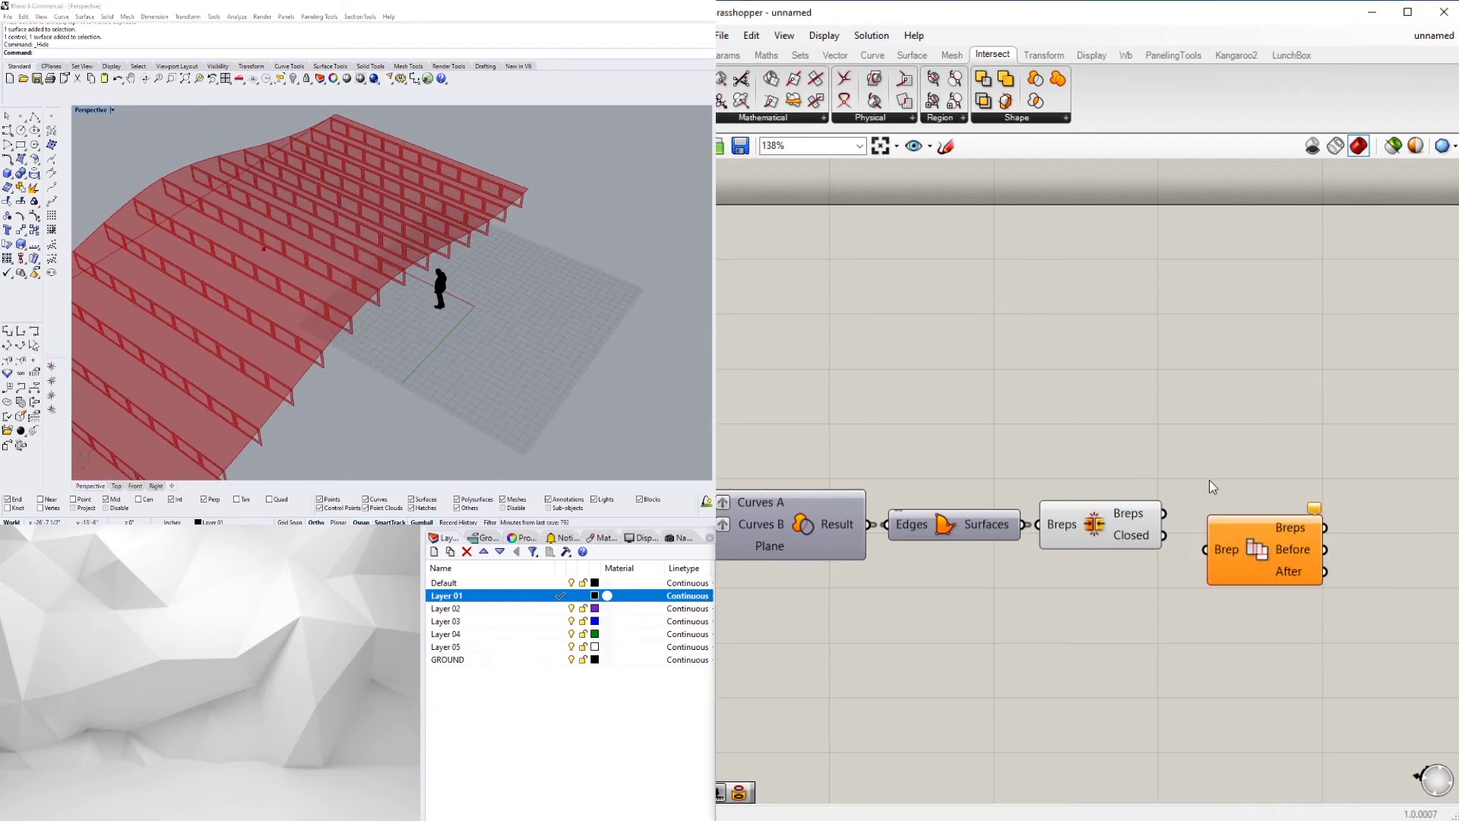
drag(1207, 548, 1208, 548)
drag(1247, 567, 1226, 530)
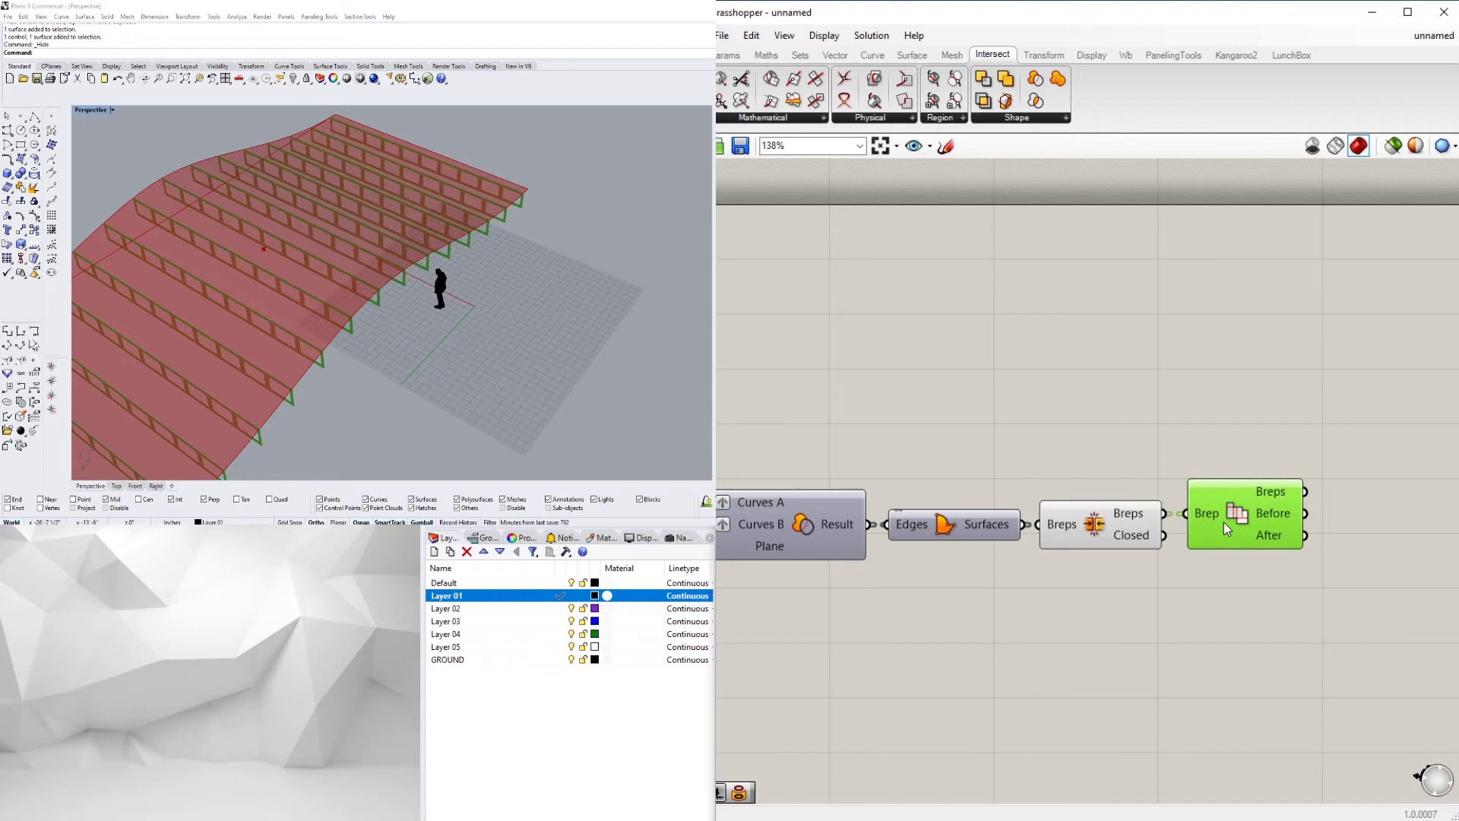
Turn off the preview of Brep Join and view the merged fins in the viewport.
click(1102, 534)
right_click(1103, 532)
click(1132, 558)
right_drag(447, 347, 510, 357)
Flatten Brep Join's Breps input and shift Brep Join and Merge Faces to restore their spacing.
right_click(1072, 523)
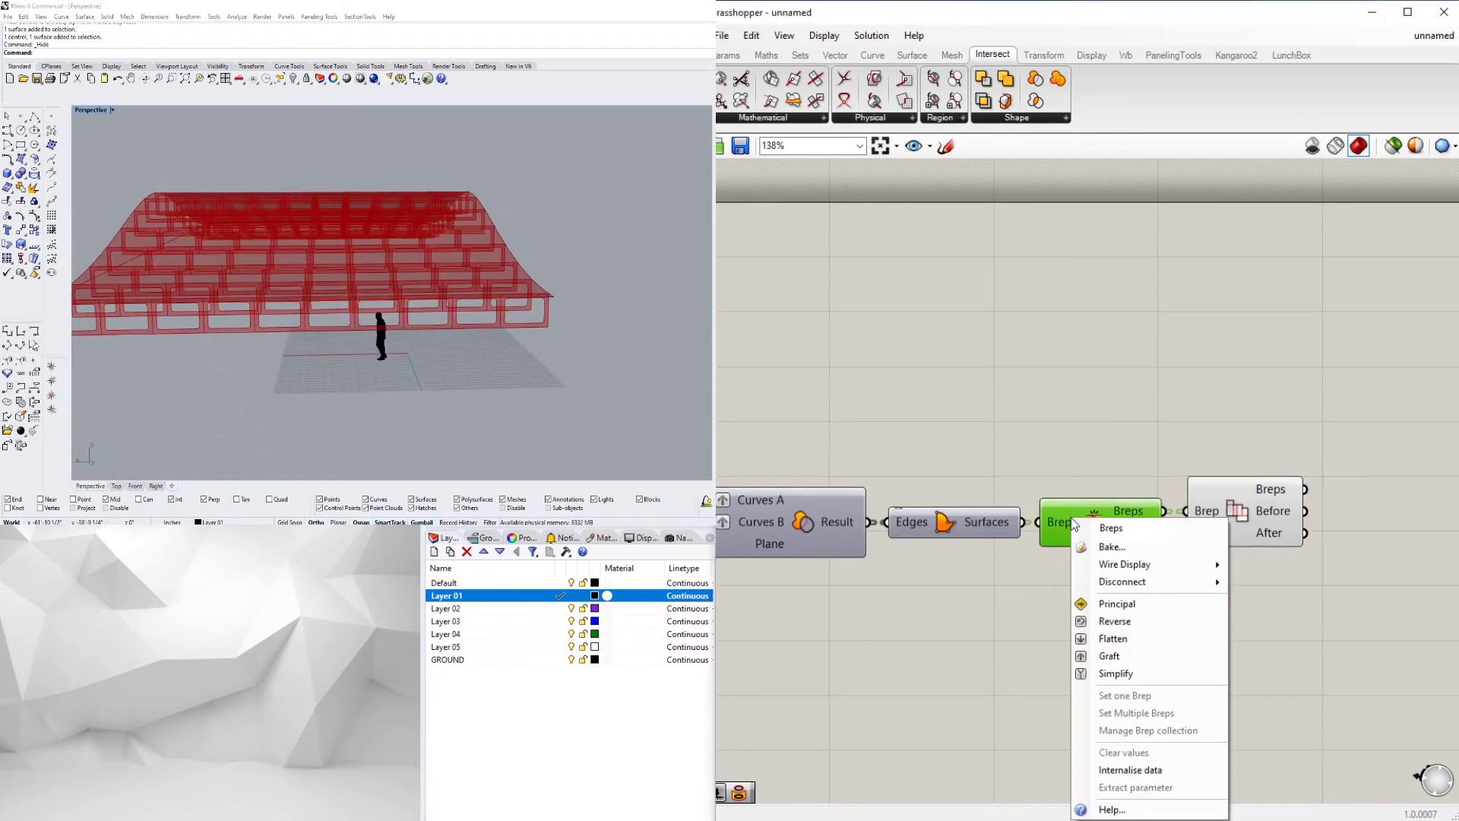
click(1124, 639)
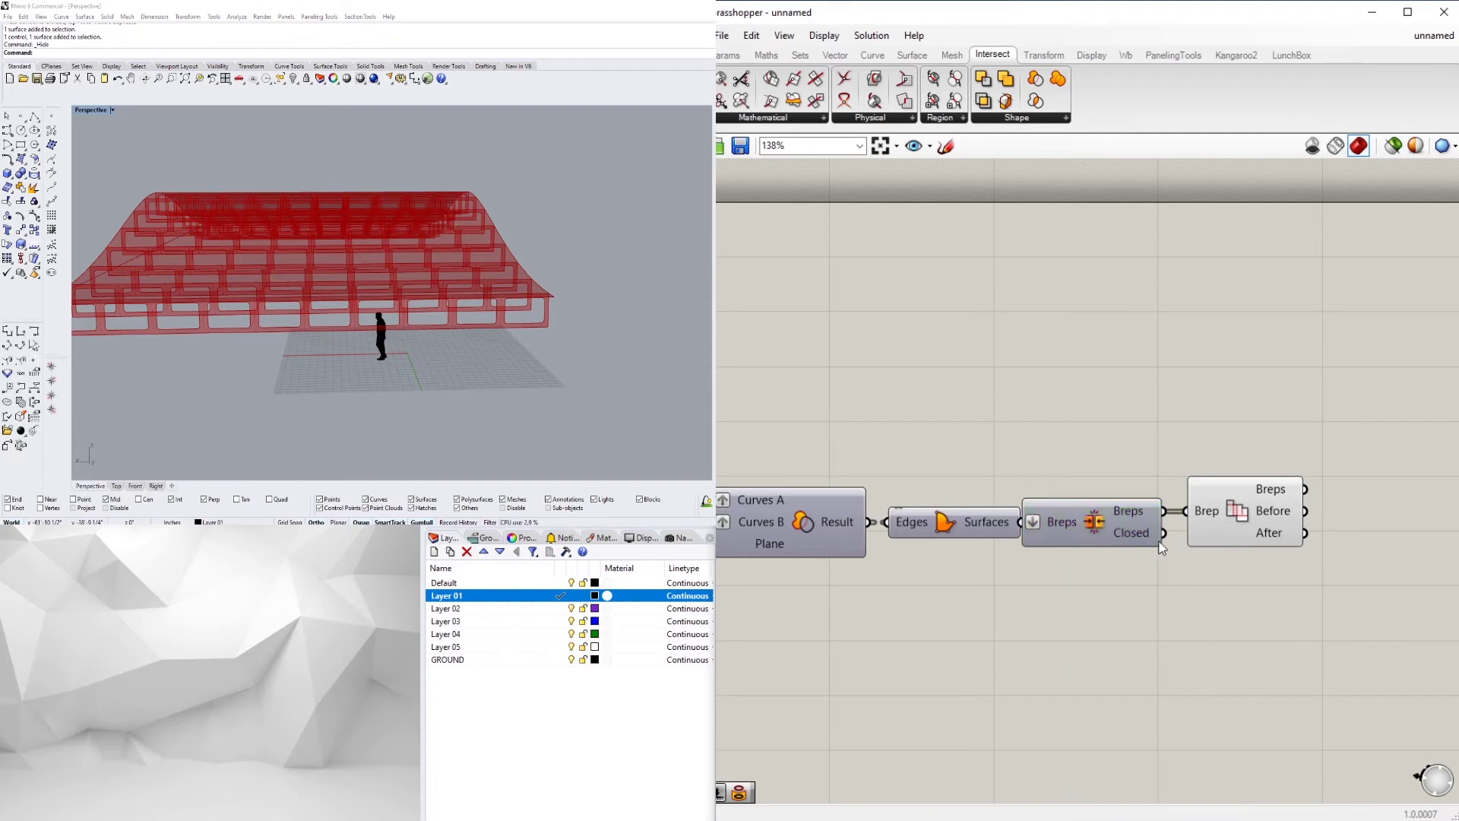
drag(1288, 579, 1151, 490)
drag(1102, 528, 1121, 528)
click(1143, 438)
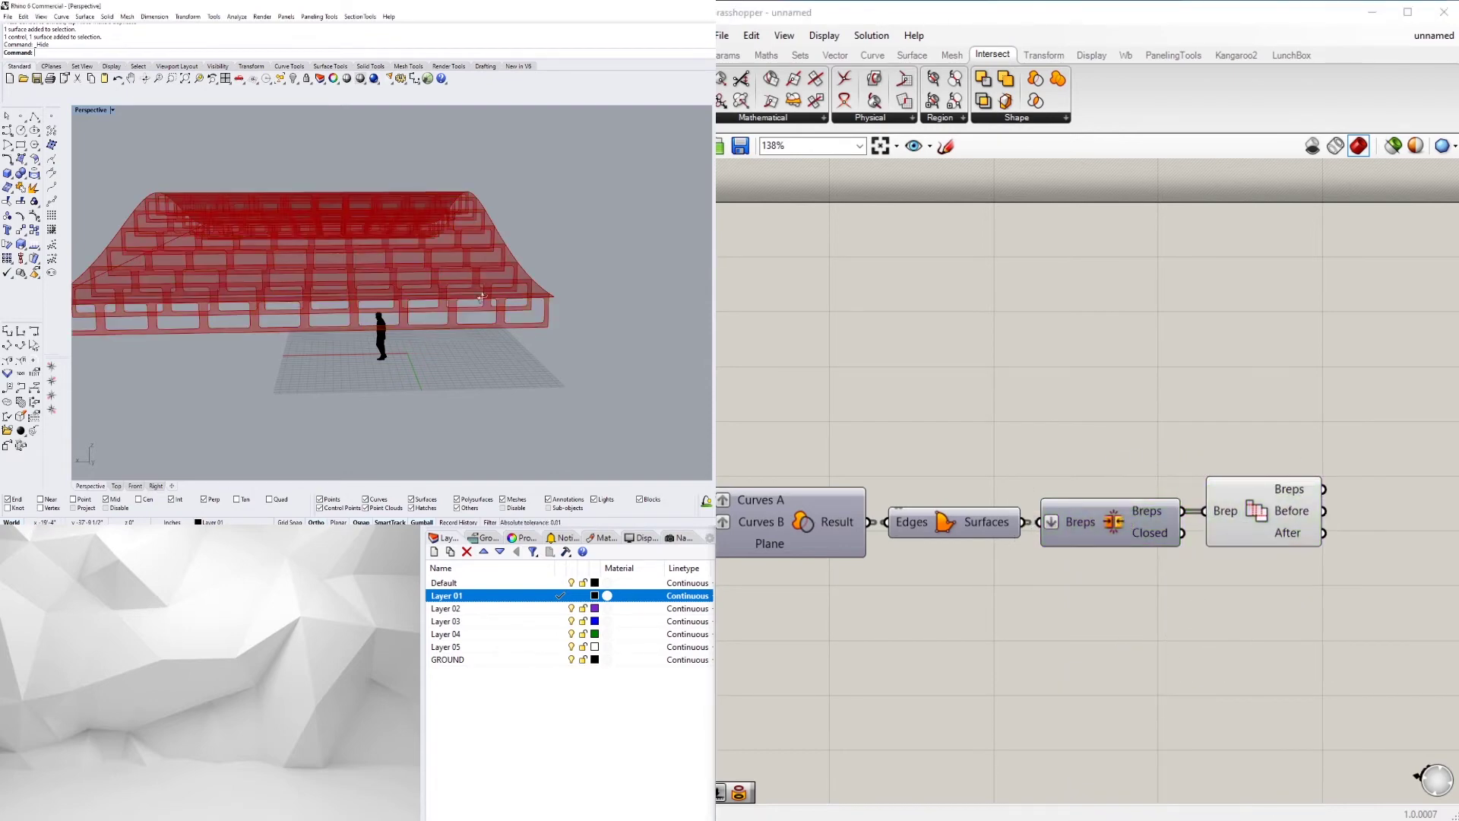
right_drag(481, 297, 517, 329)
Add an Extrude component and connect Merge Faces' Breps output to its Base input.
right_drag(1254, 520, 982, 522)
click(987, 518)
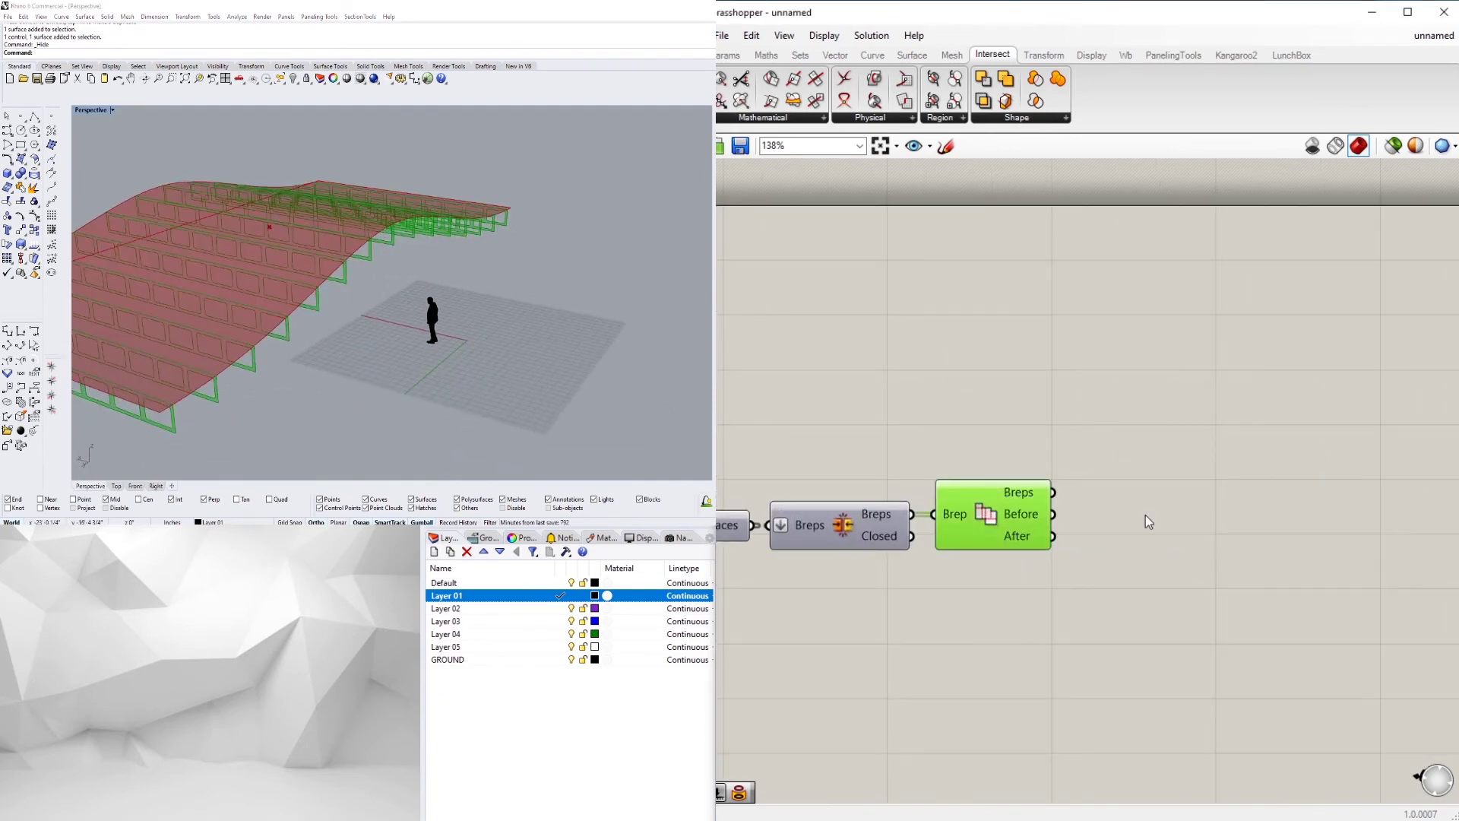
double_click(1166, 514)
text(Extr)
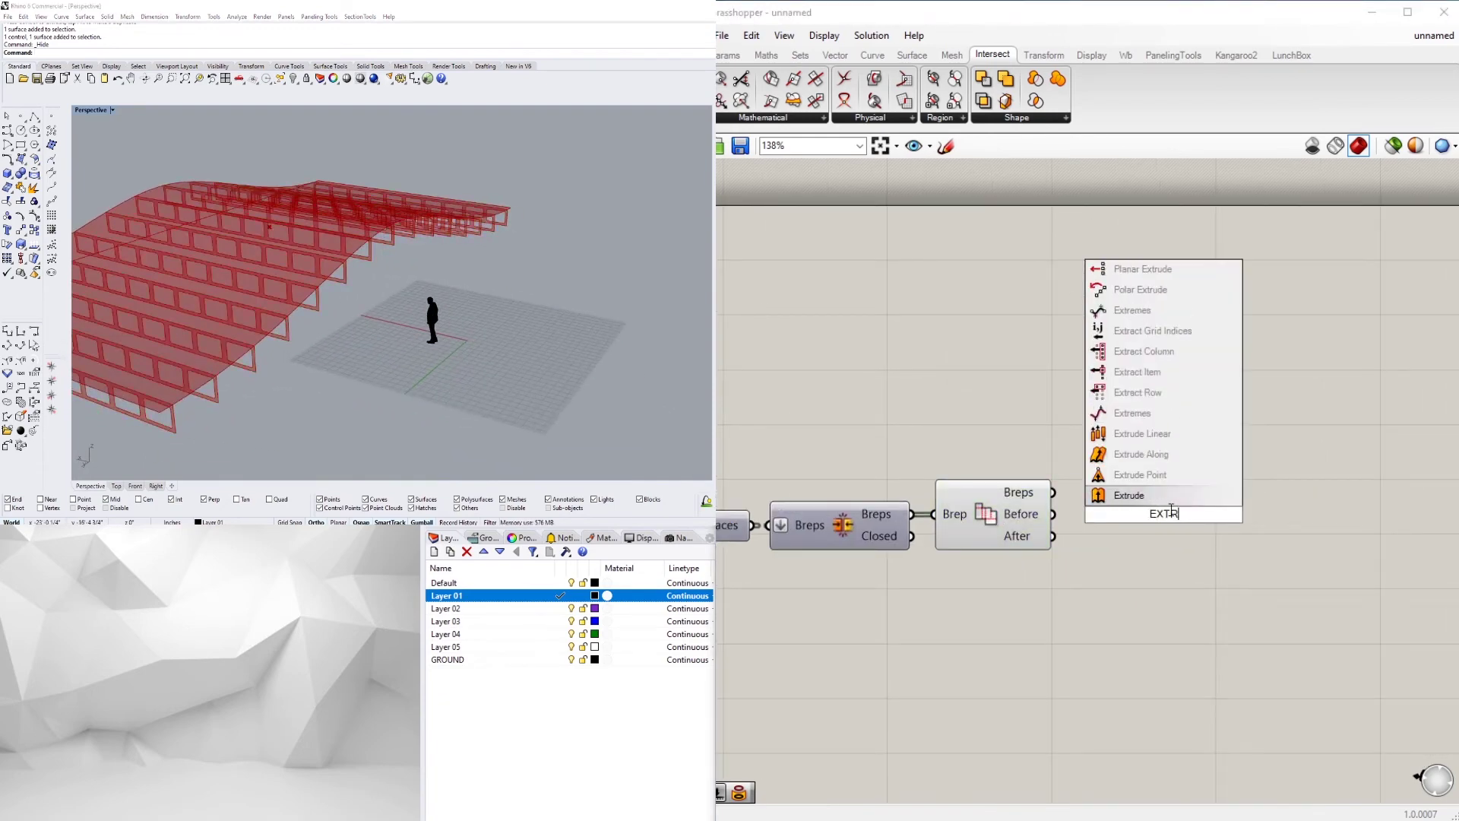
click(1166, 497)
scroll(1086, 507, up, 2)
click(996, 505)
drag(1092, 501, 1092, 503)
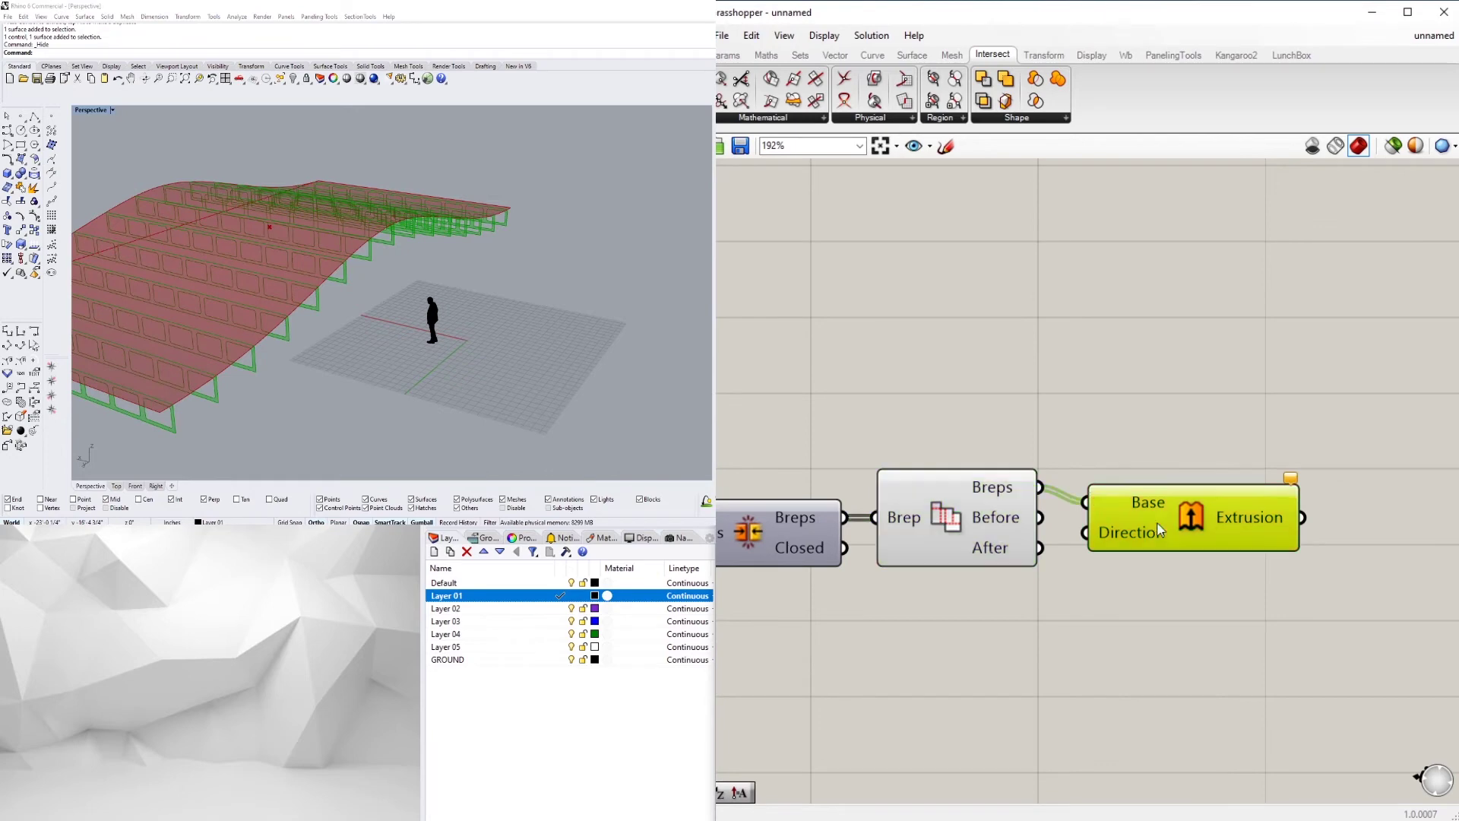
Replace the Extrude component with a Move component and connect Merge Faces' Breps output to its Geometry input.
click(1216, 541)
key(Delete)
double_click(1216, 541)
text(move)
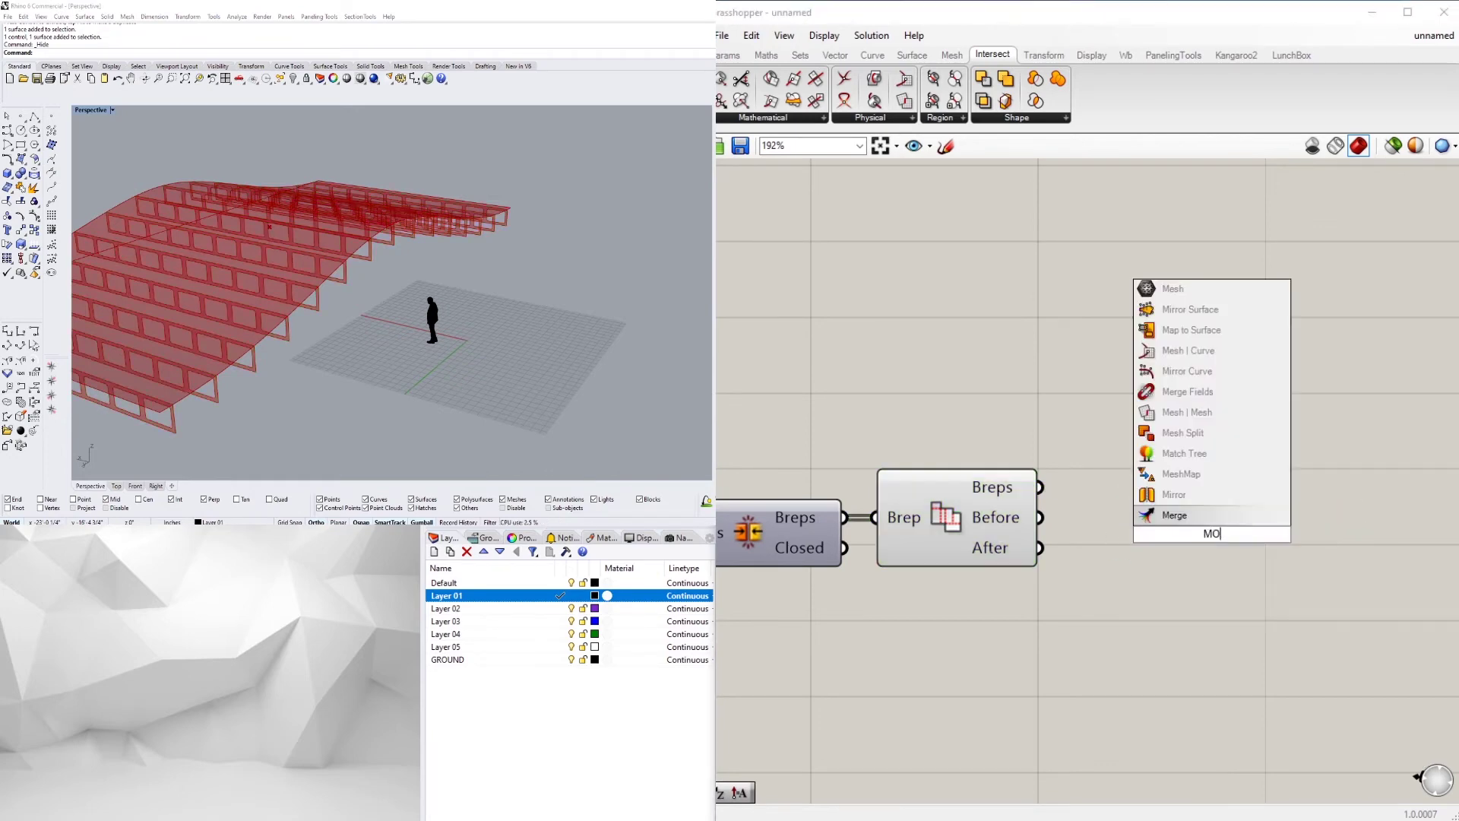
key(Return)
click(985, 498)
drag(1132, 502, 1098, 519)
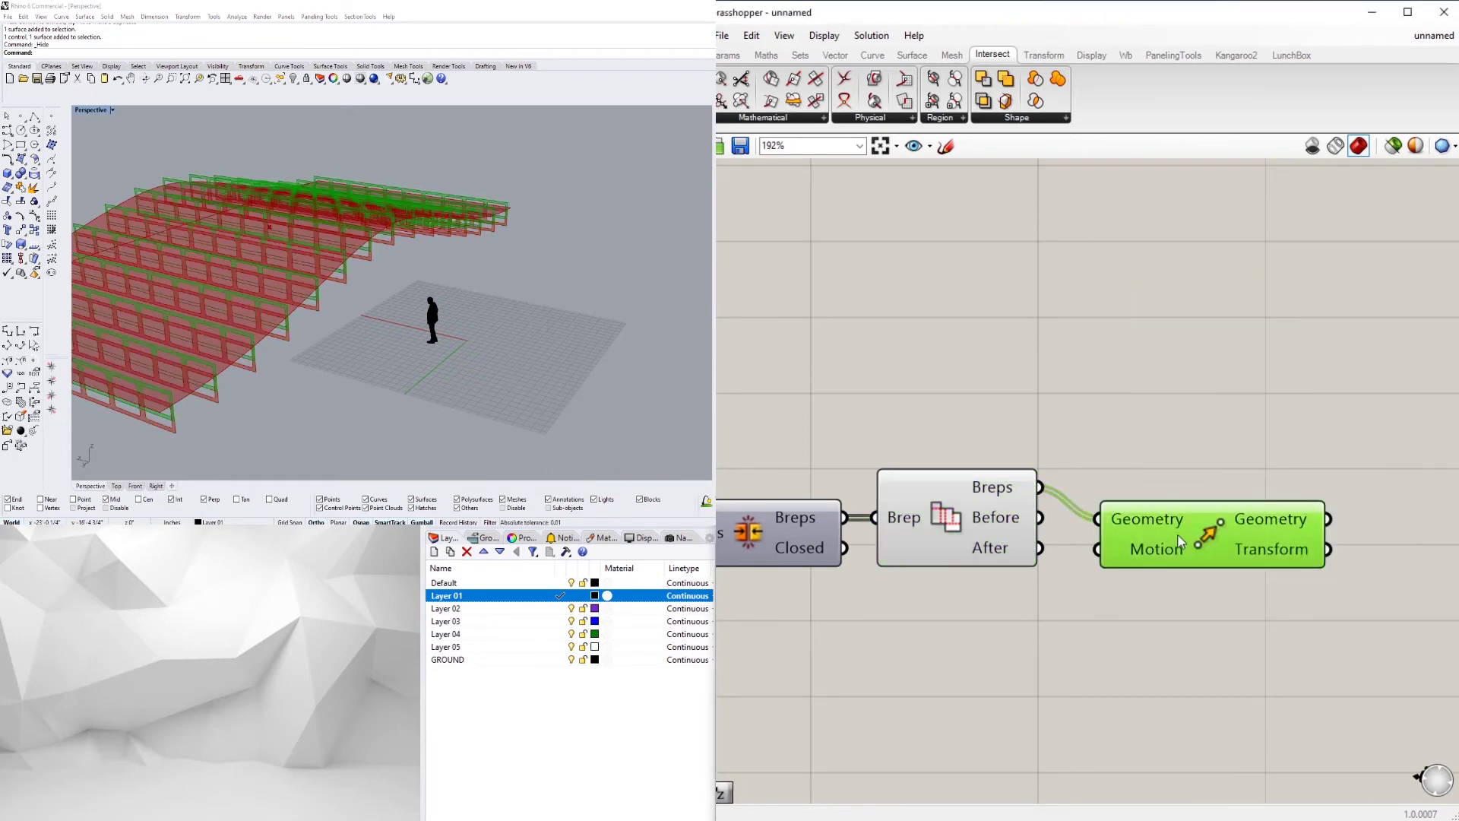
drag(1212, 534, 1342, 534)
Add an Amplitude component, feeding Merge Faces' Breps into its Vector input and its Vector output into Move's Motion input.
double_click(1088, 608)
text(Amp)
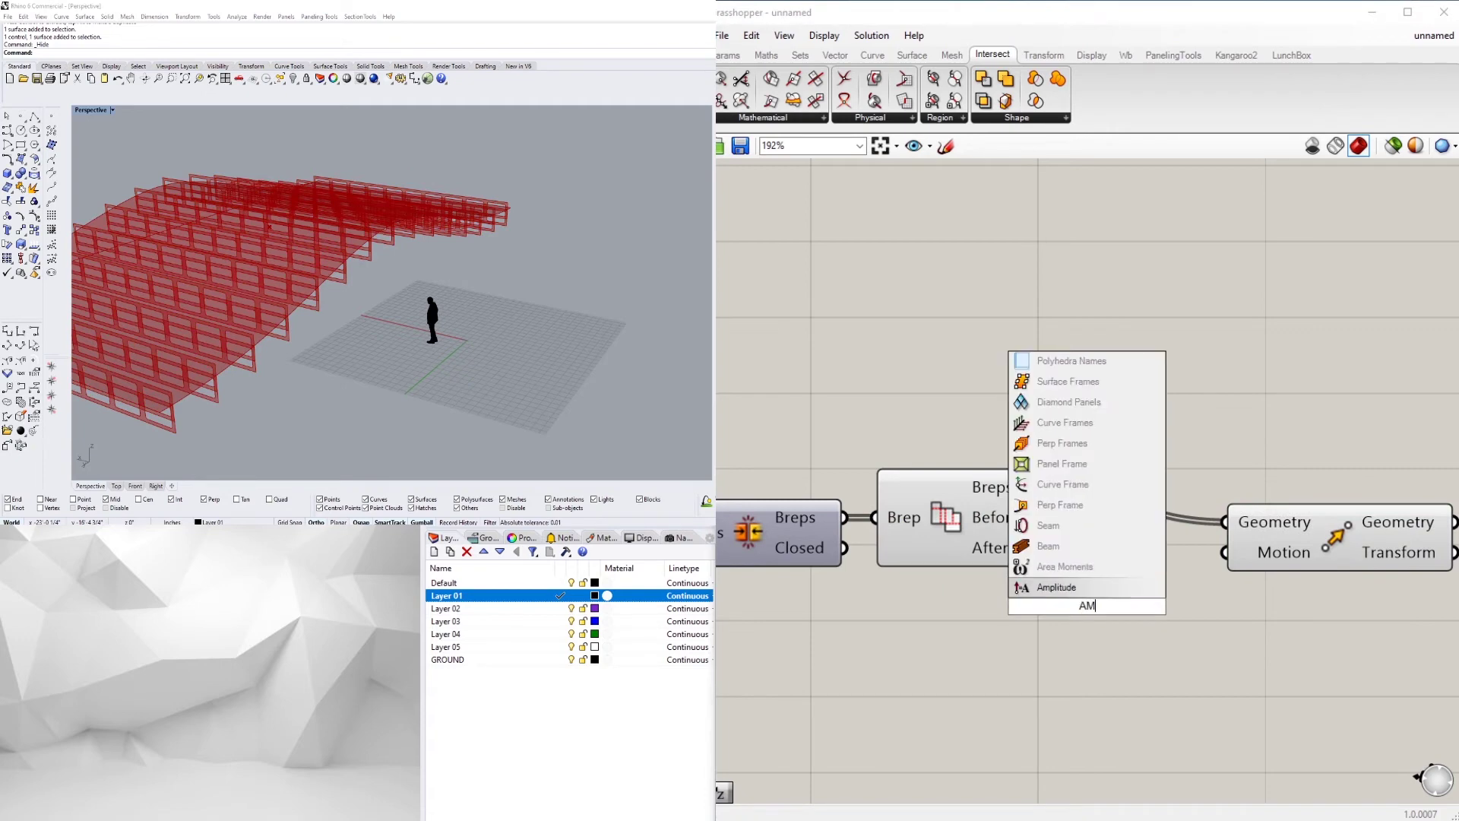
key(Return)
drag(1030, 578, 988, 591)
right_drag(1120, 612, 1020, 614)
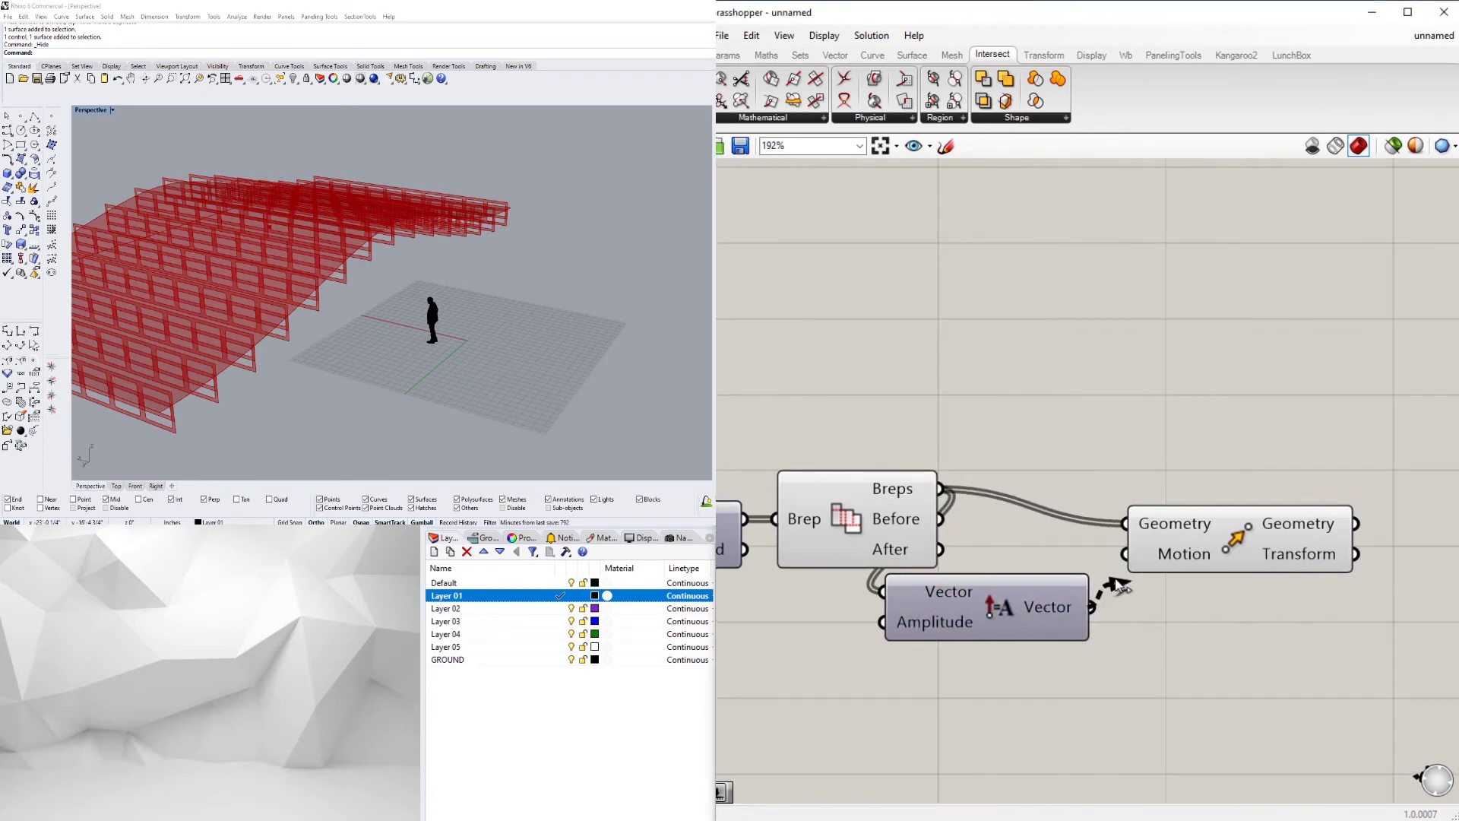
drag(1224, 677, 918, 513)
drag(950, 608, 1093, 608)
click(805, 654)
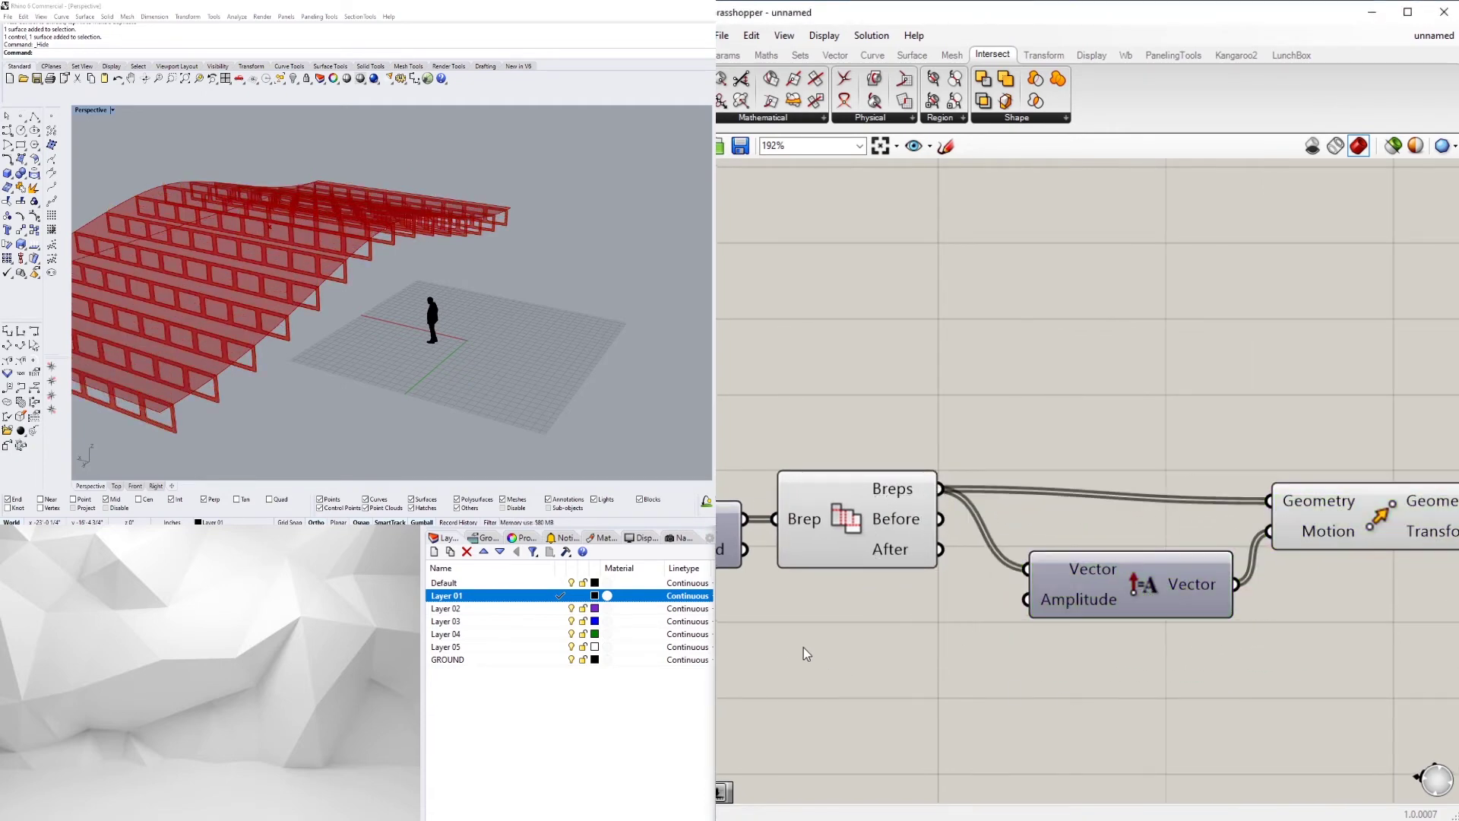
double_click(791, 642)
text(1)
key(Return)
double_click(1002, 676)
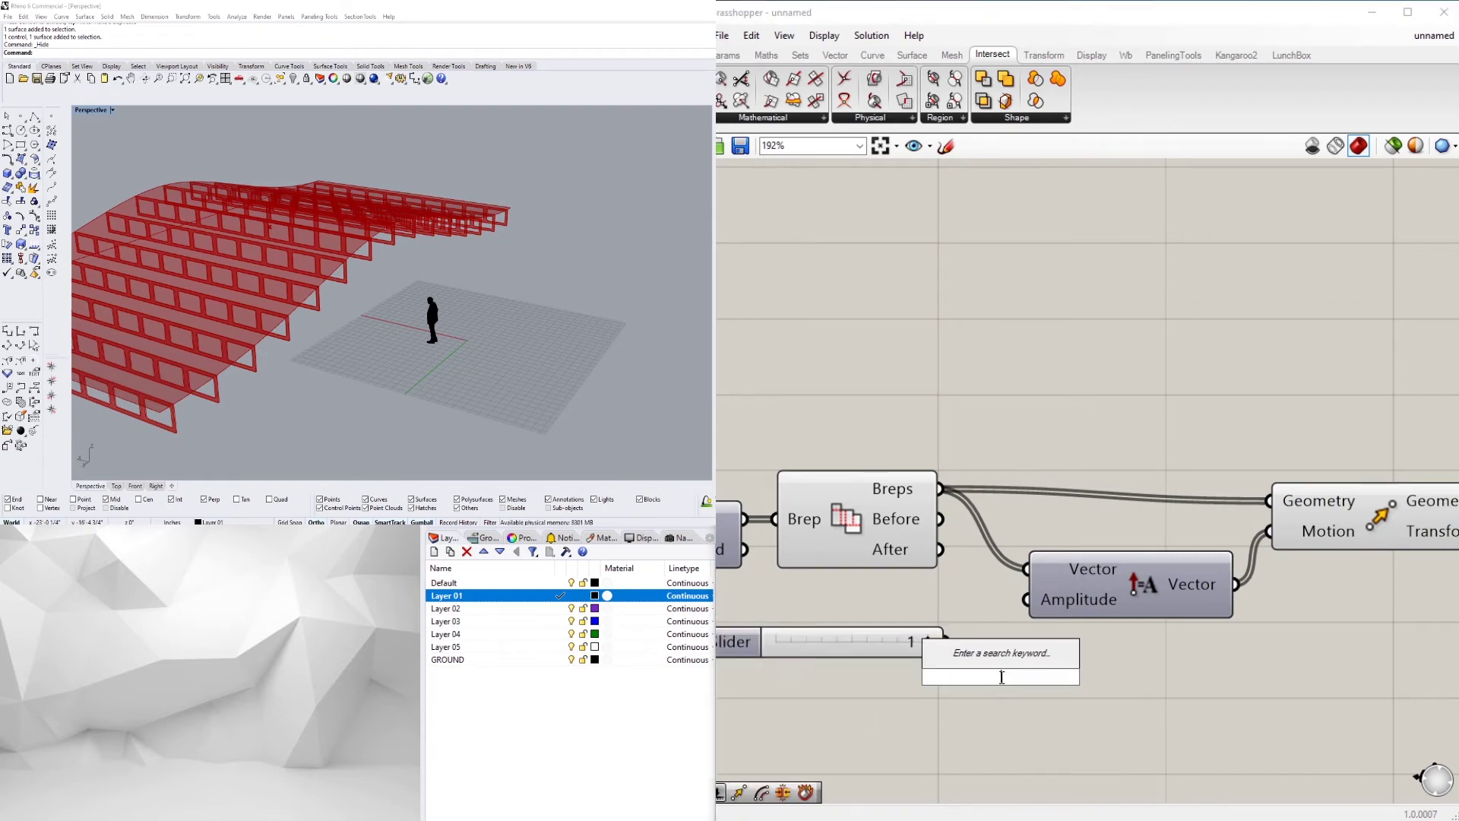
key(Delete)
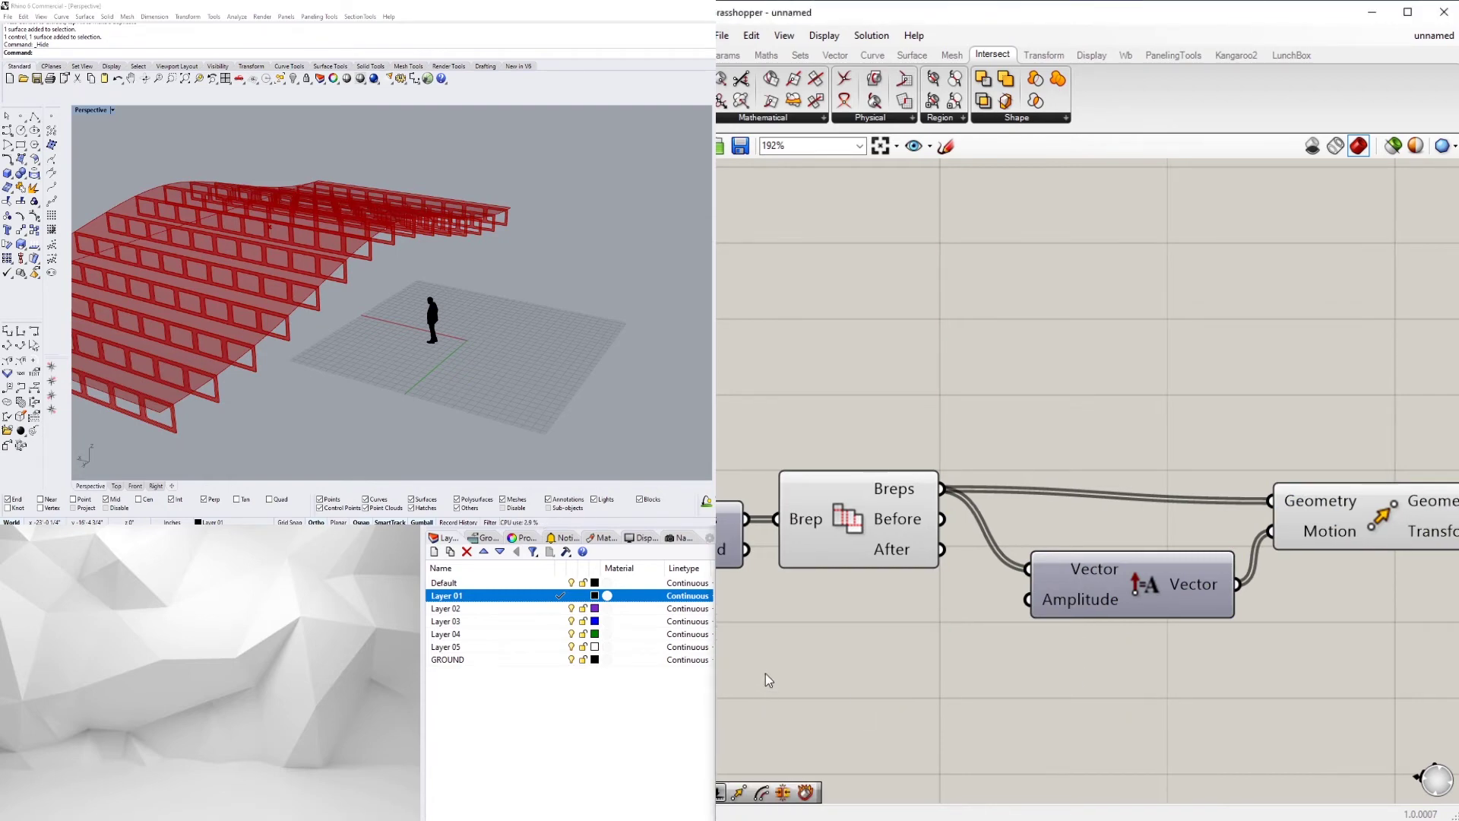
Add a number slider set to 2 and a Division component, and connect the slider to Division's A input.
double_click(765, 673)
text(2)
key(Return)
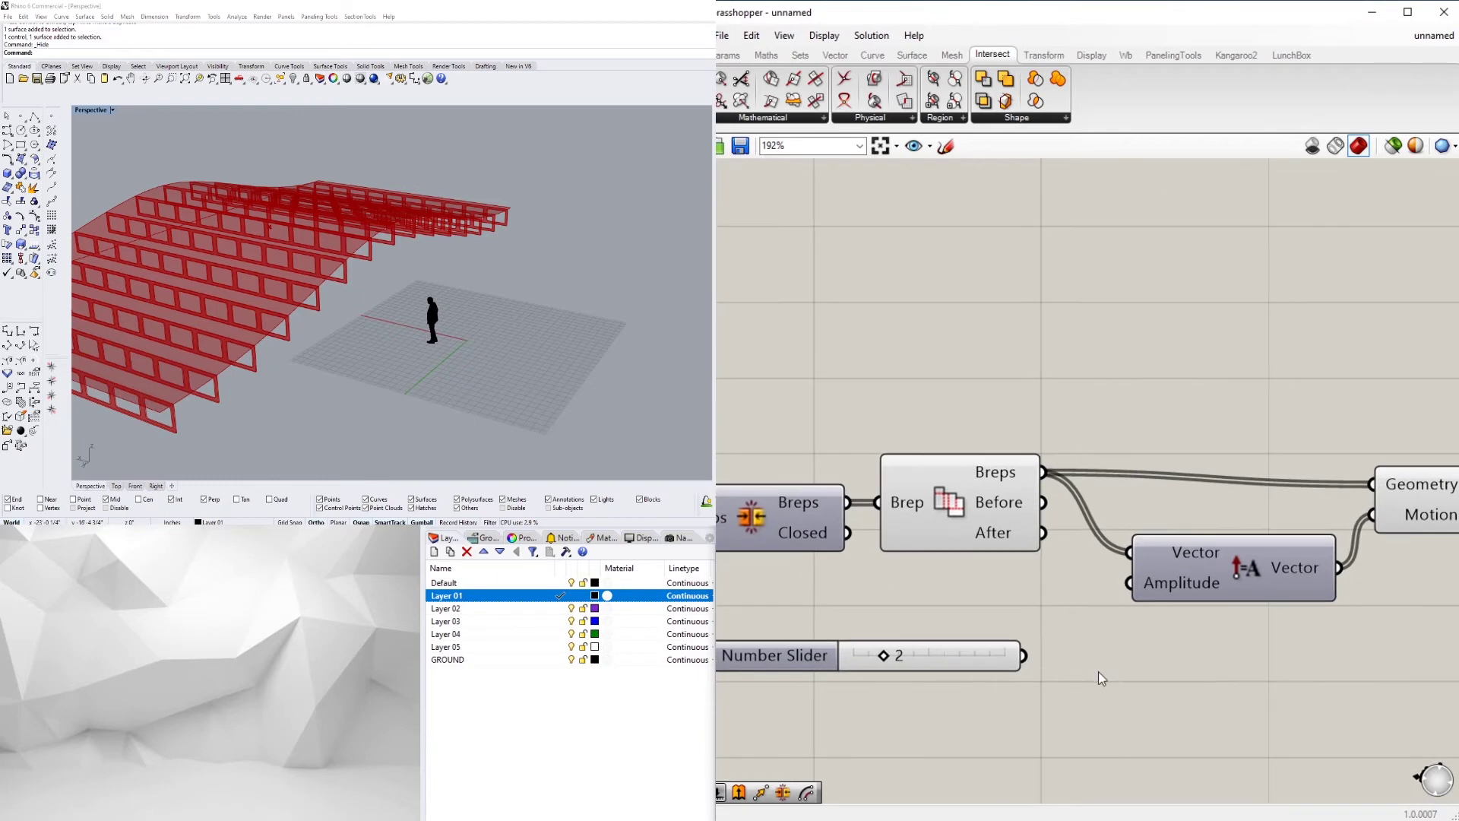
double_click(1100, 671)
key(Return)
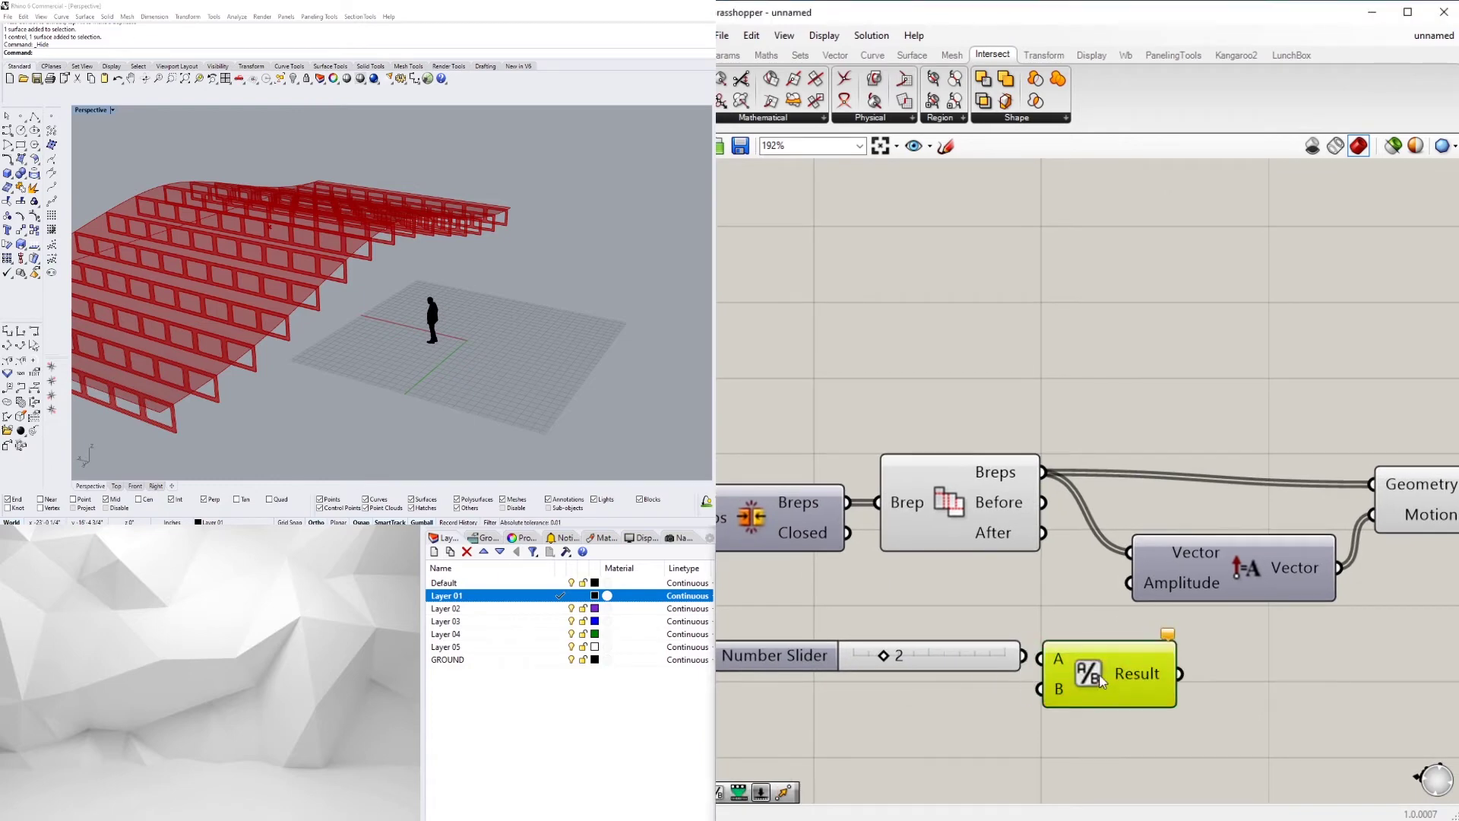
drag(1036, 654, 1039, 658)
Connect Division's Result output to the Amplitude input of the Amplitude component.
click(1109, 740)
scroll(1109, 740, down, 3)
drag(1109, 740, 1002, 664)
click(1092, 697)
scroll(1072, 671, up, 2)
right_drag(1143, 652, 1029, 674)
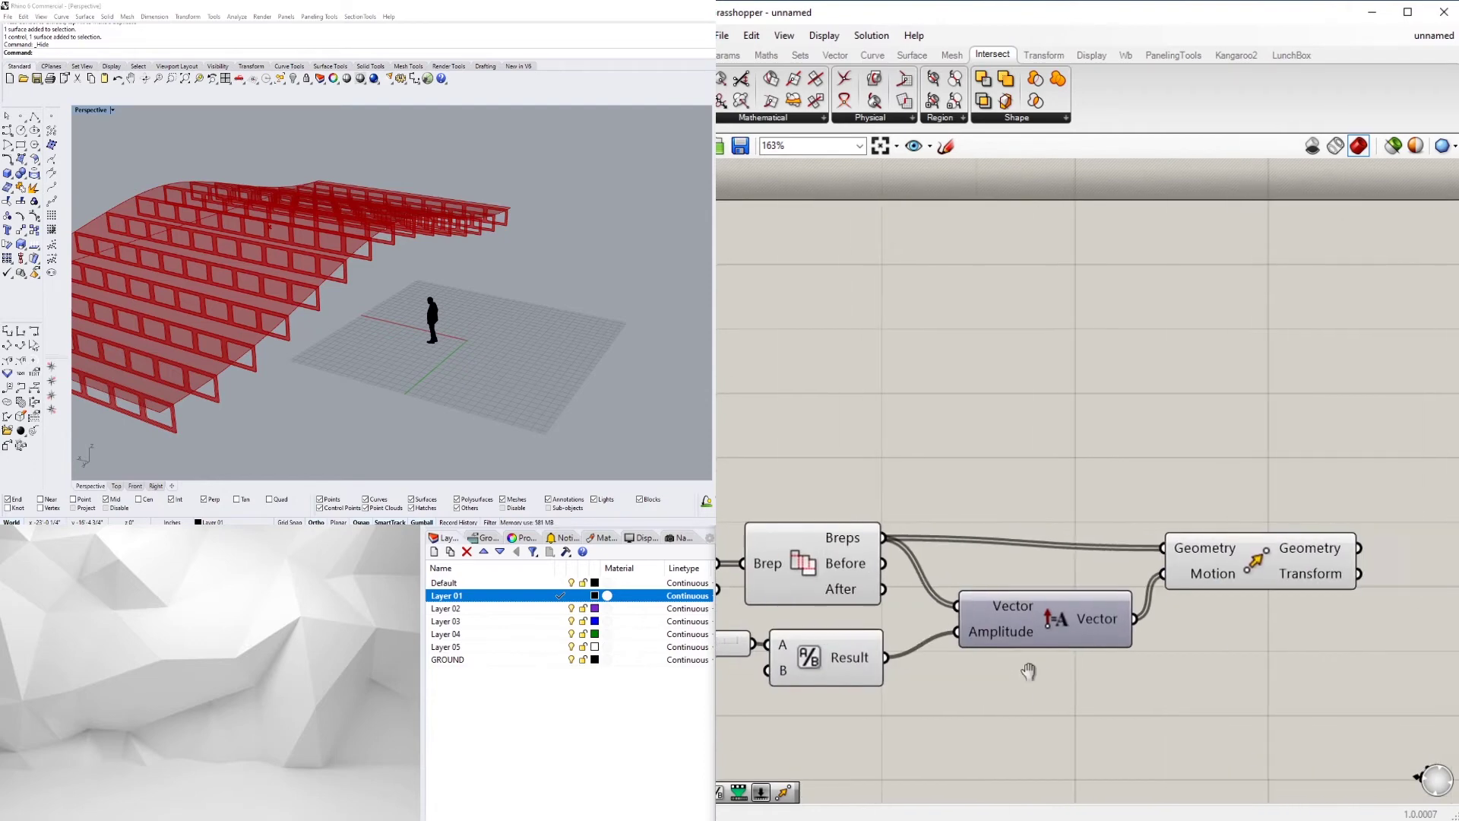
Add an Extrude component after Move and connect Move's Geometry output to its Base input.
click(1225, 558)
right_drag(967, 553, 756, 513)
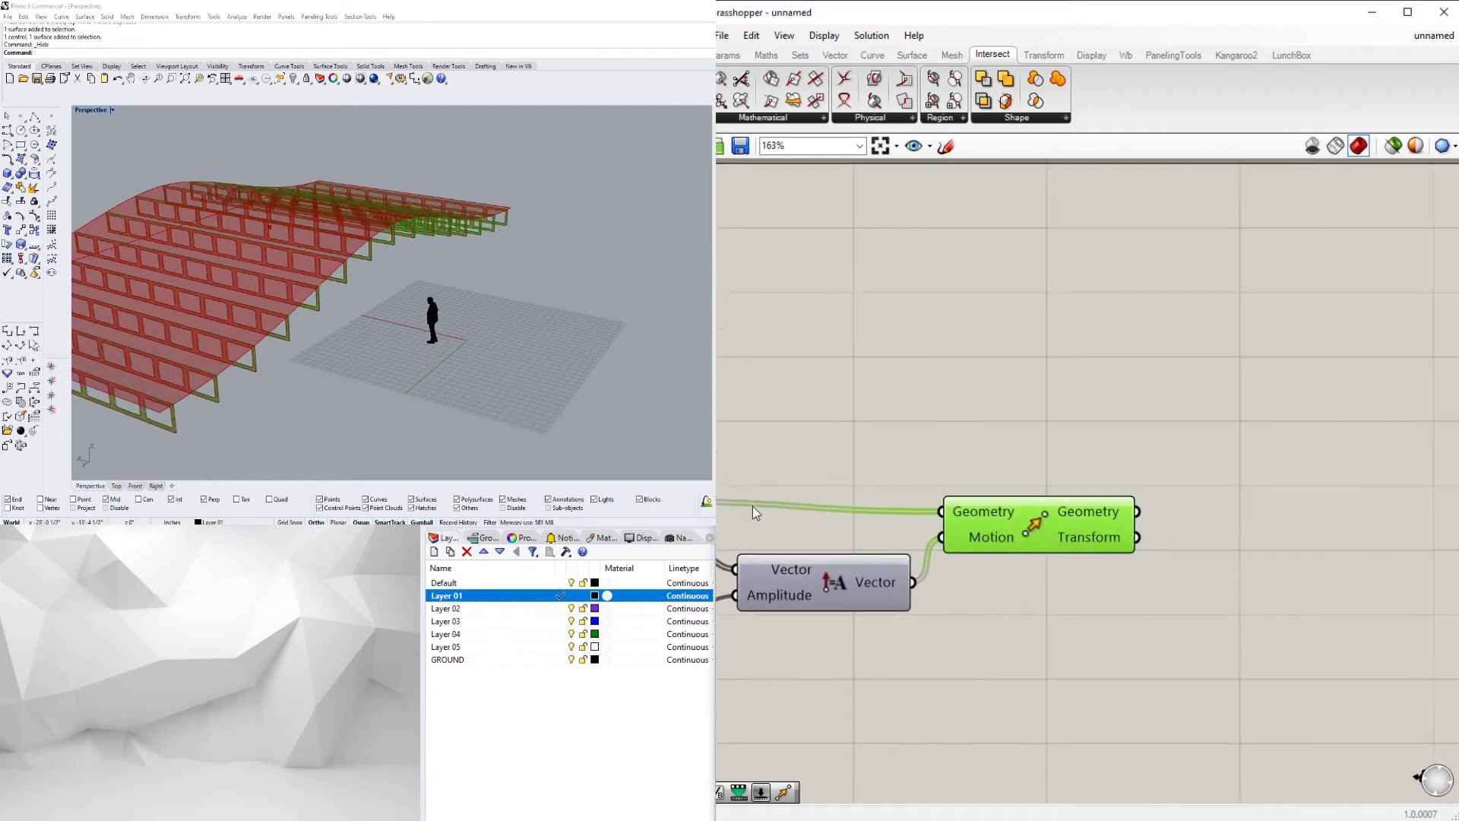
double_click(1180, 596)
text(ERXTR)
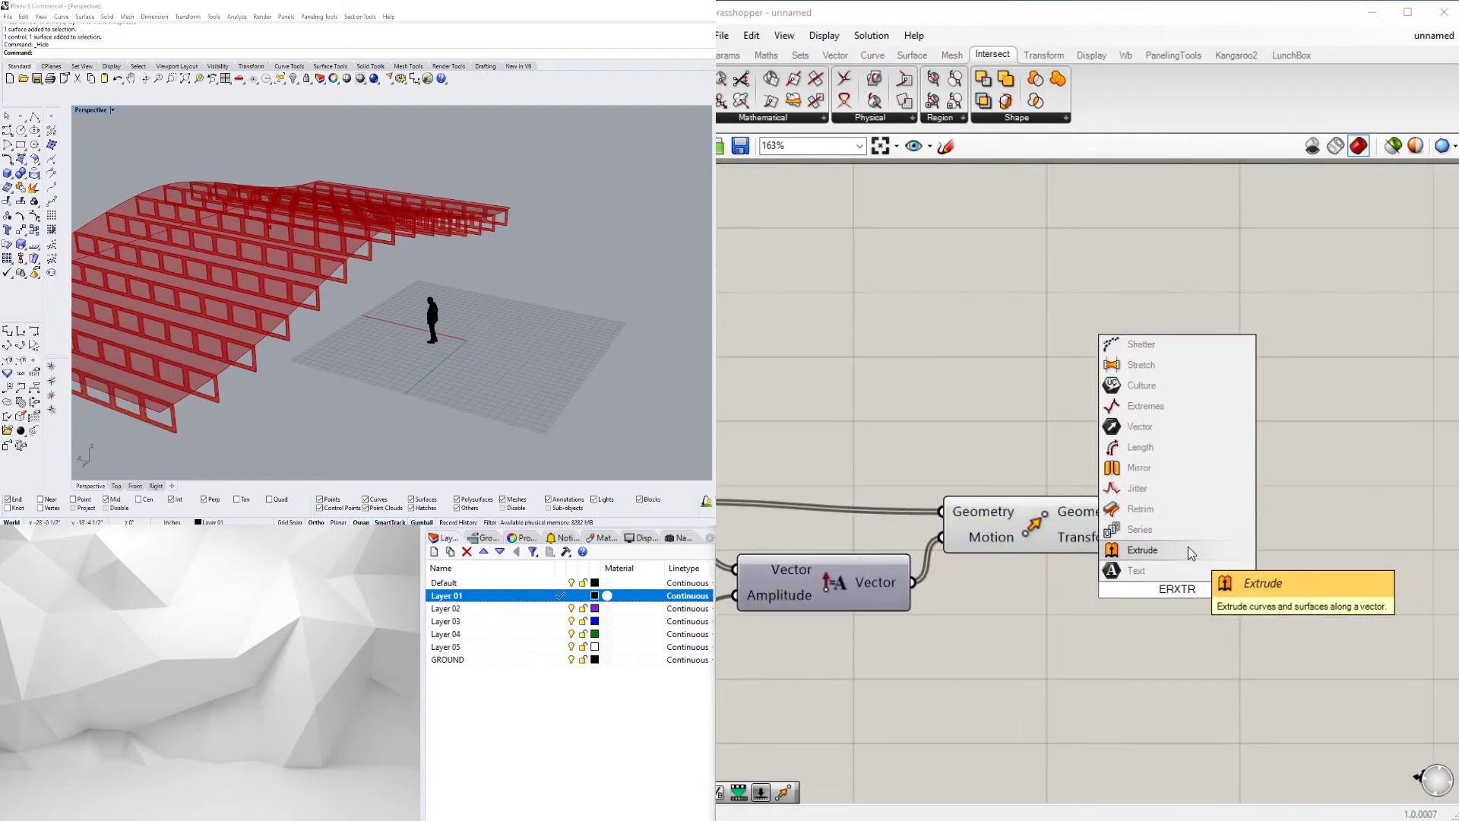
click(1142, 550)
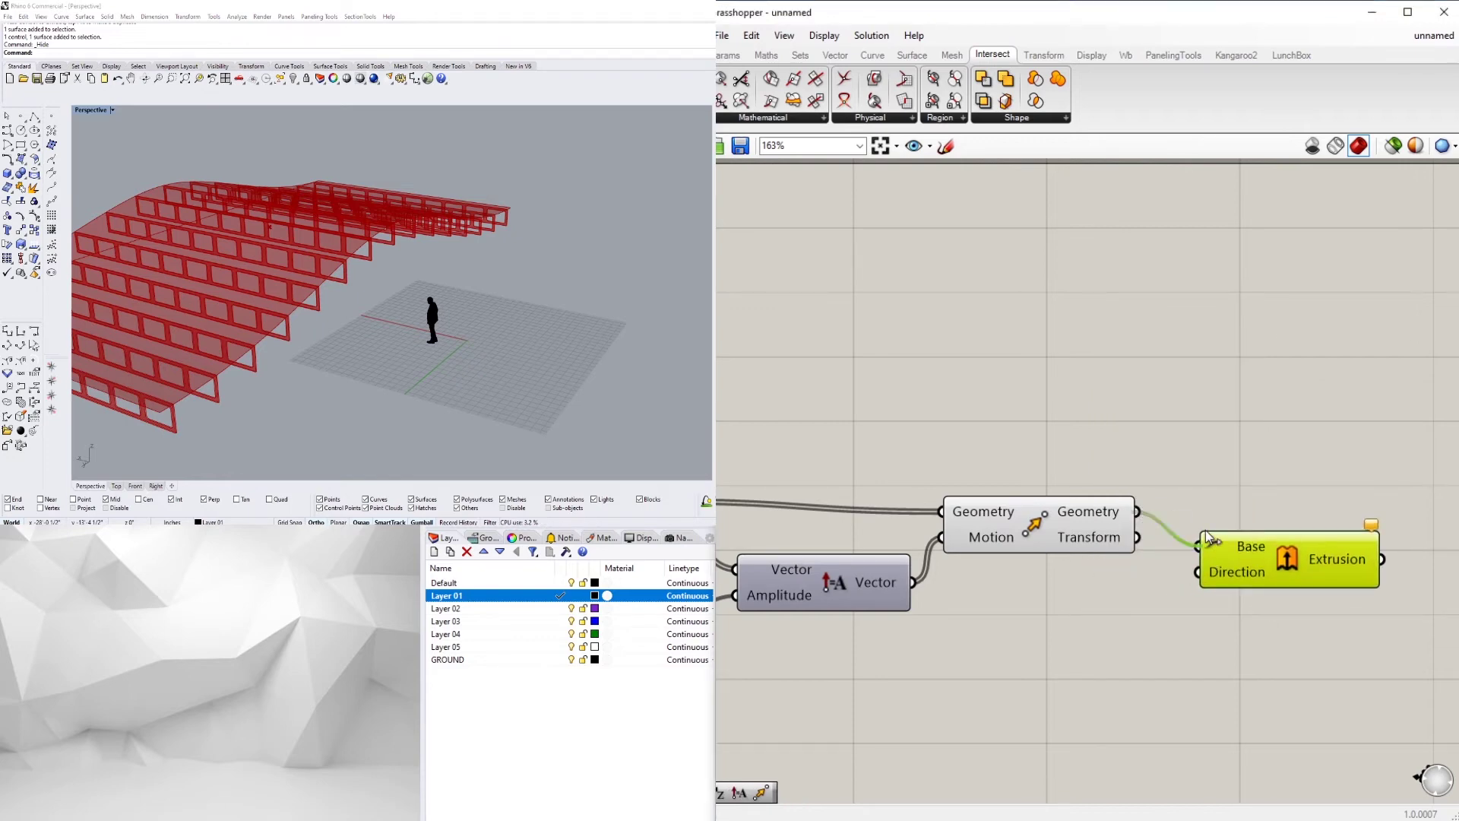
scroll(1230, 634, down, 2)
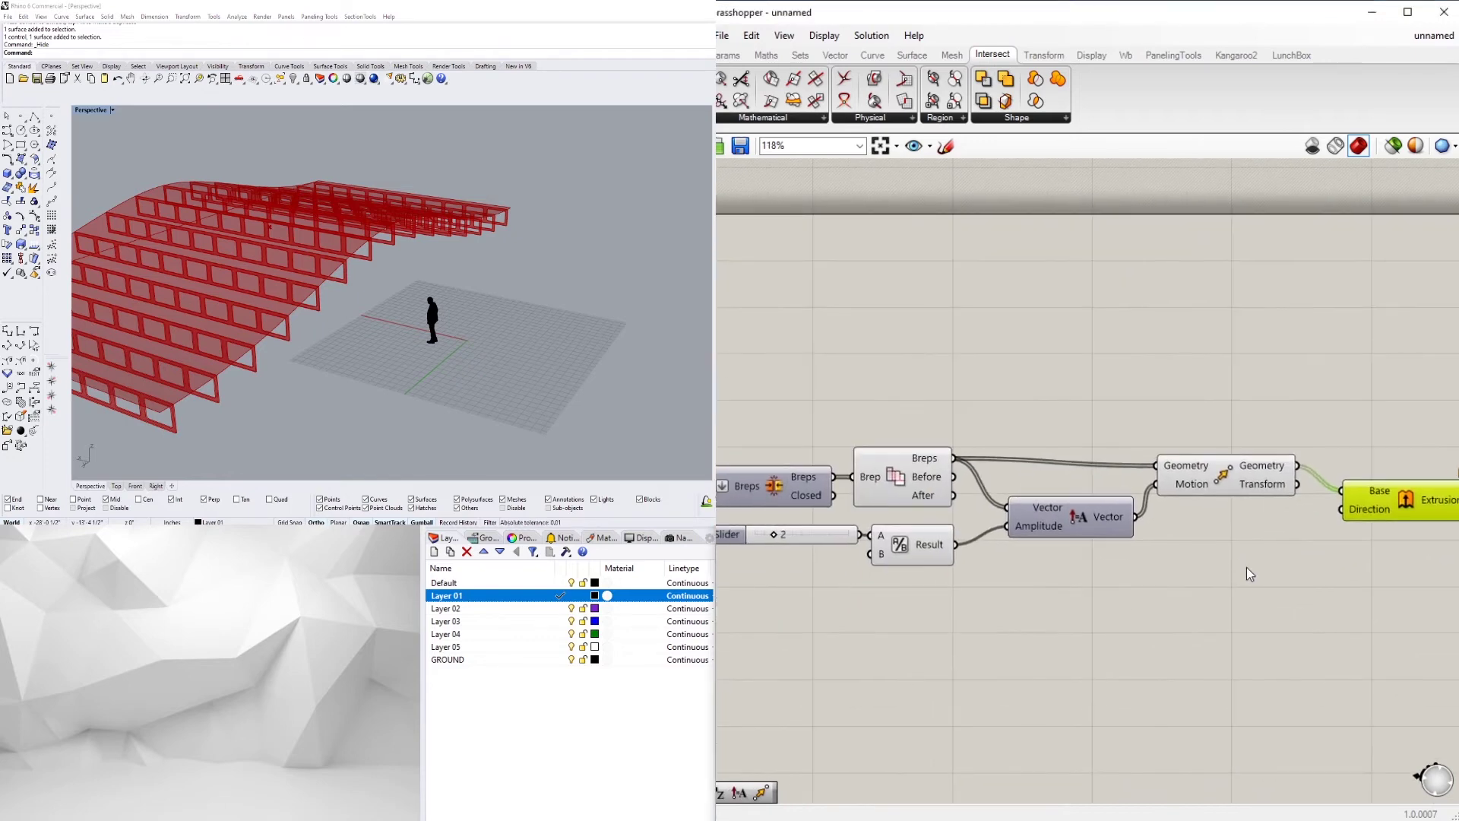
Add a Negative component, connecting Amplitude's Vector output to its Value input and its Result output to Extrude's Direction input.
click(908, 480)
click(1274, 470)
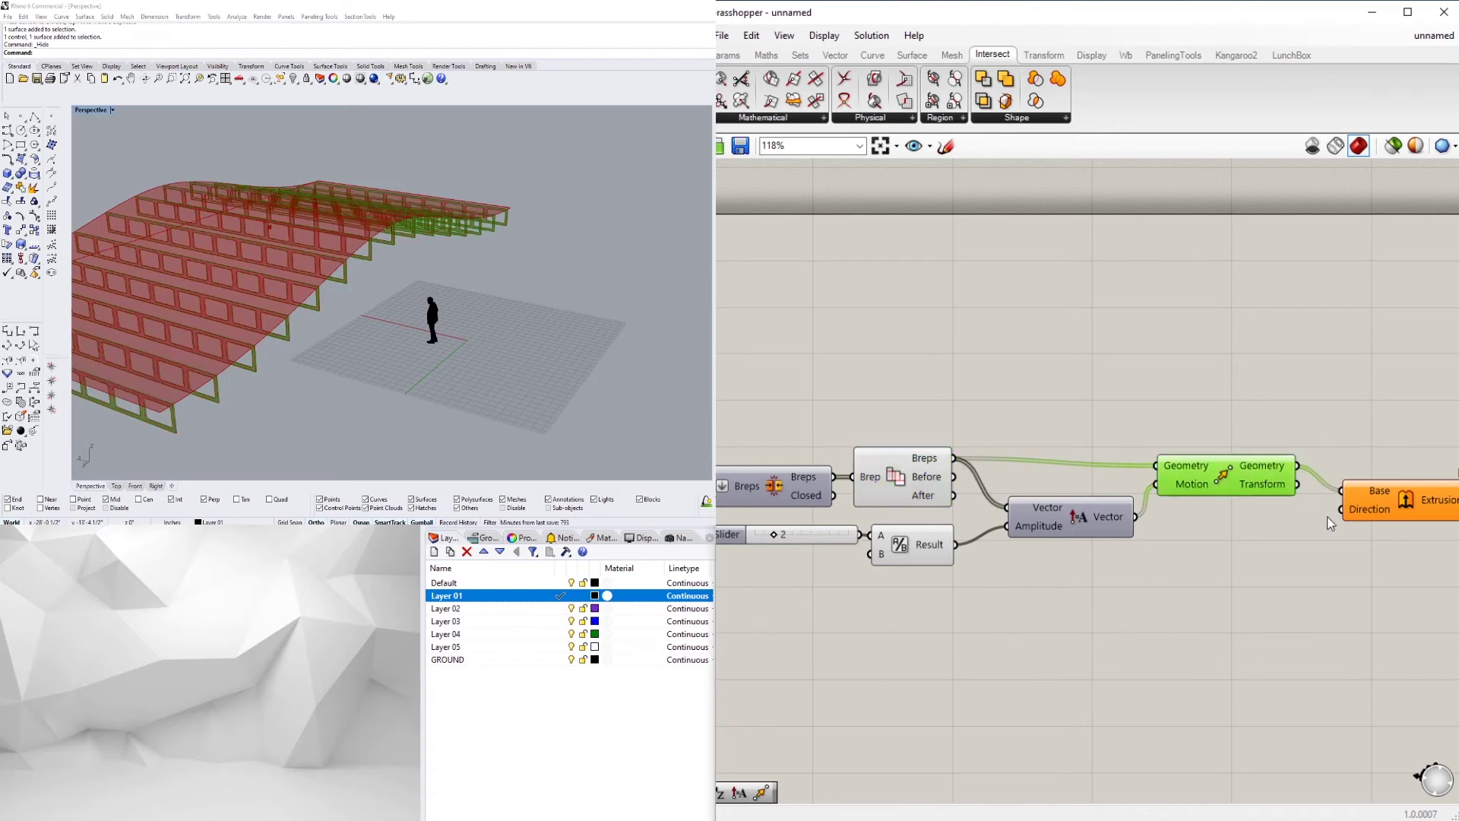
right_drag(1216, 566, 1198, 570)
double_click(1189, 576)
text(negative)
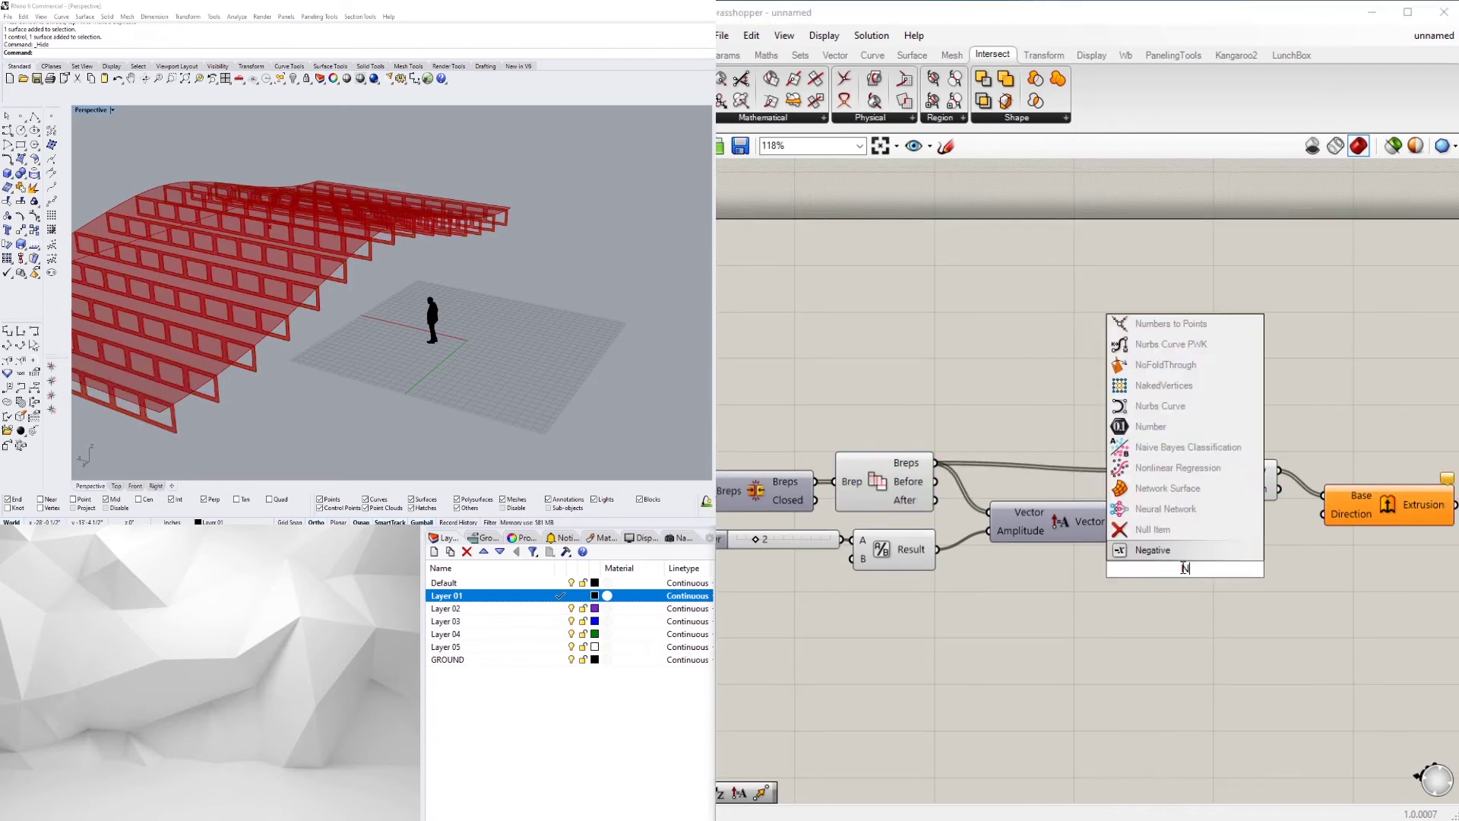
key(Return)
scroll(1170, 559, up, 1)
click(1097, 518)
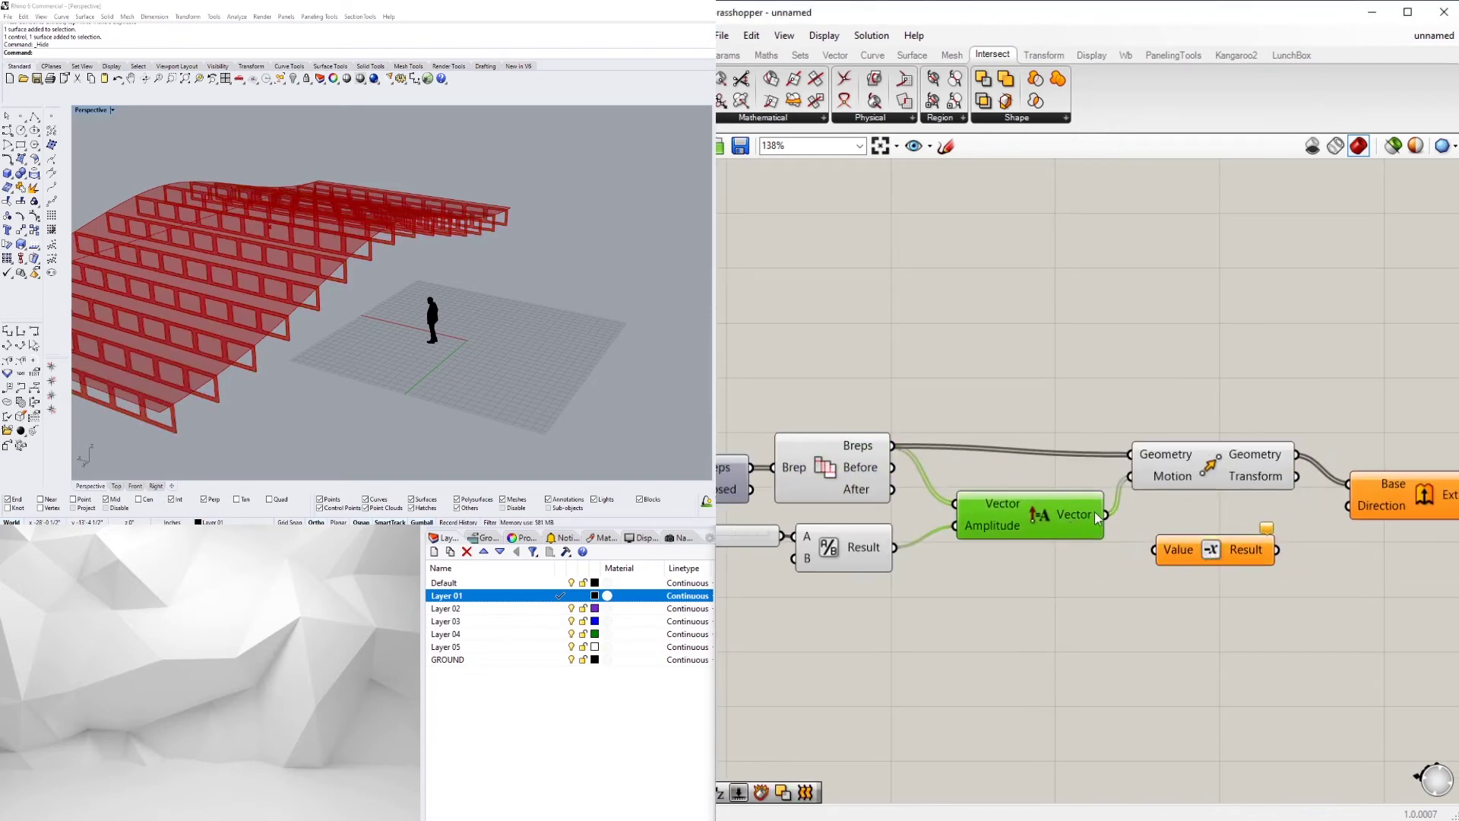
click(1398, 487)
right_drag(1398, 487, 1291, 528)
scroll(241, 276, up, 4)
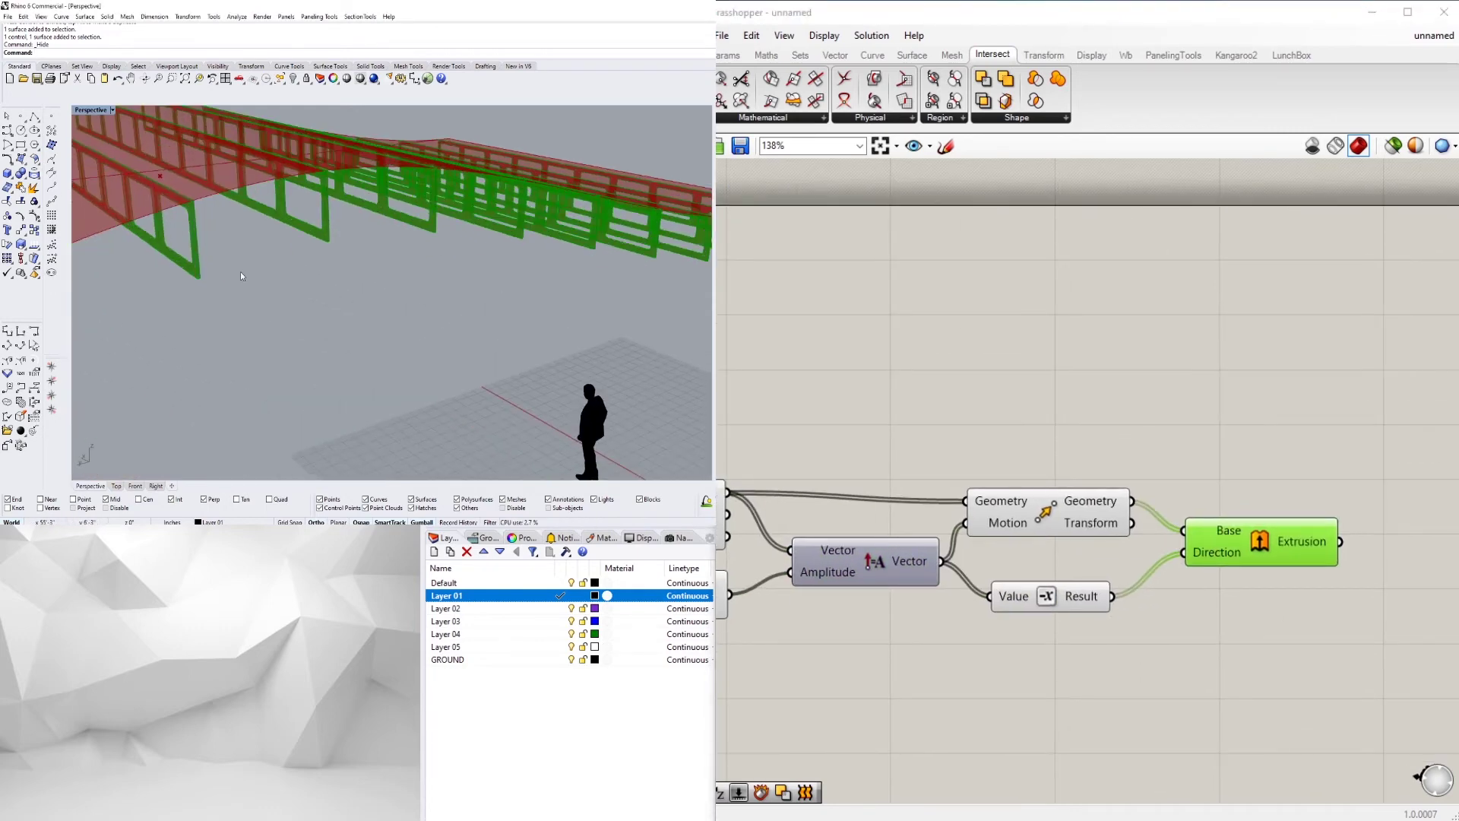
Insert a Multiplication component between Amplitude and Negative, wiring Amplitude's Vector to its A input and its Result to Negative's Value input.
double_click(1066, 723)
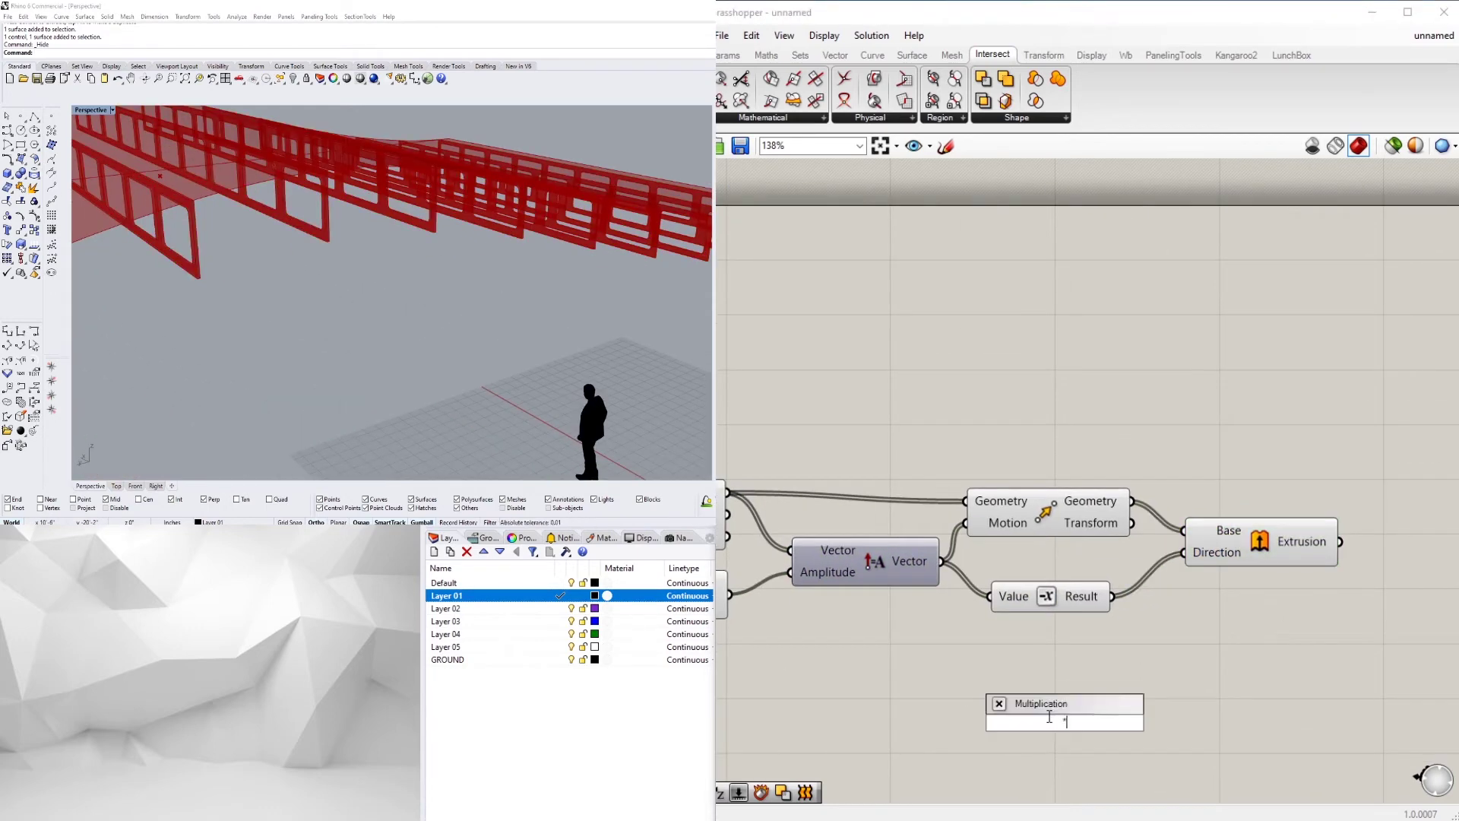
text(*)
key(Return)
scroll(1024, 669, down, 1)
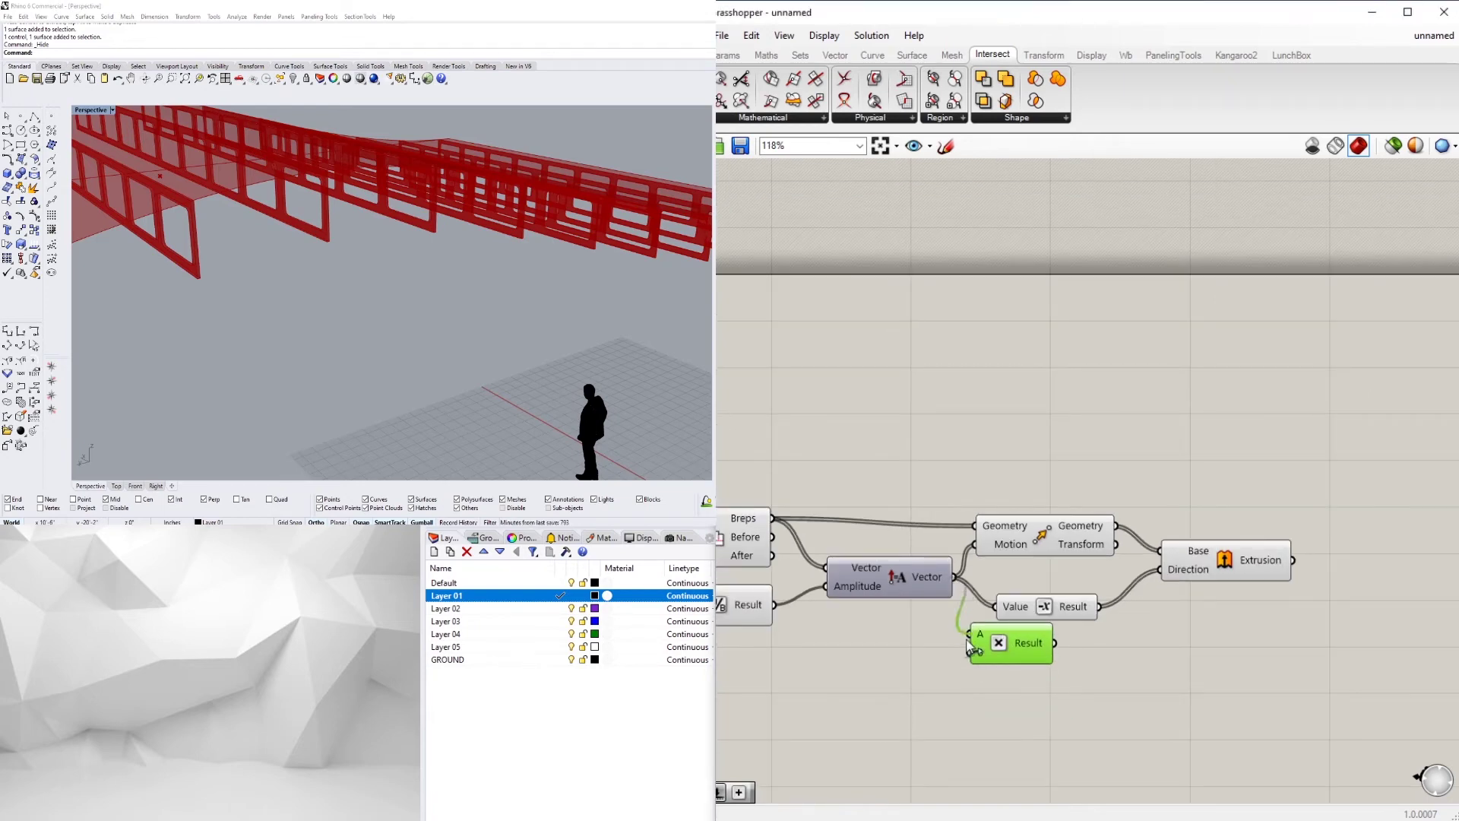
mouse_move(1034, 614)
mouse_down()
mouse_move(1100, 628)
mouse_move(1066, 642)
mouse_move(1021, 617)
mouse_up()
drag(1137, 629, 1137, 621)
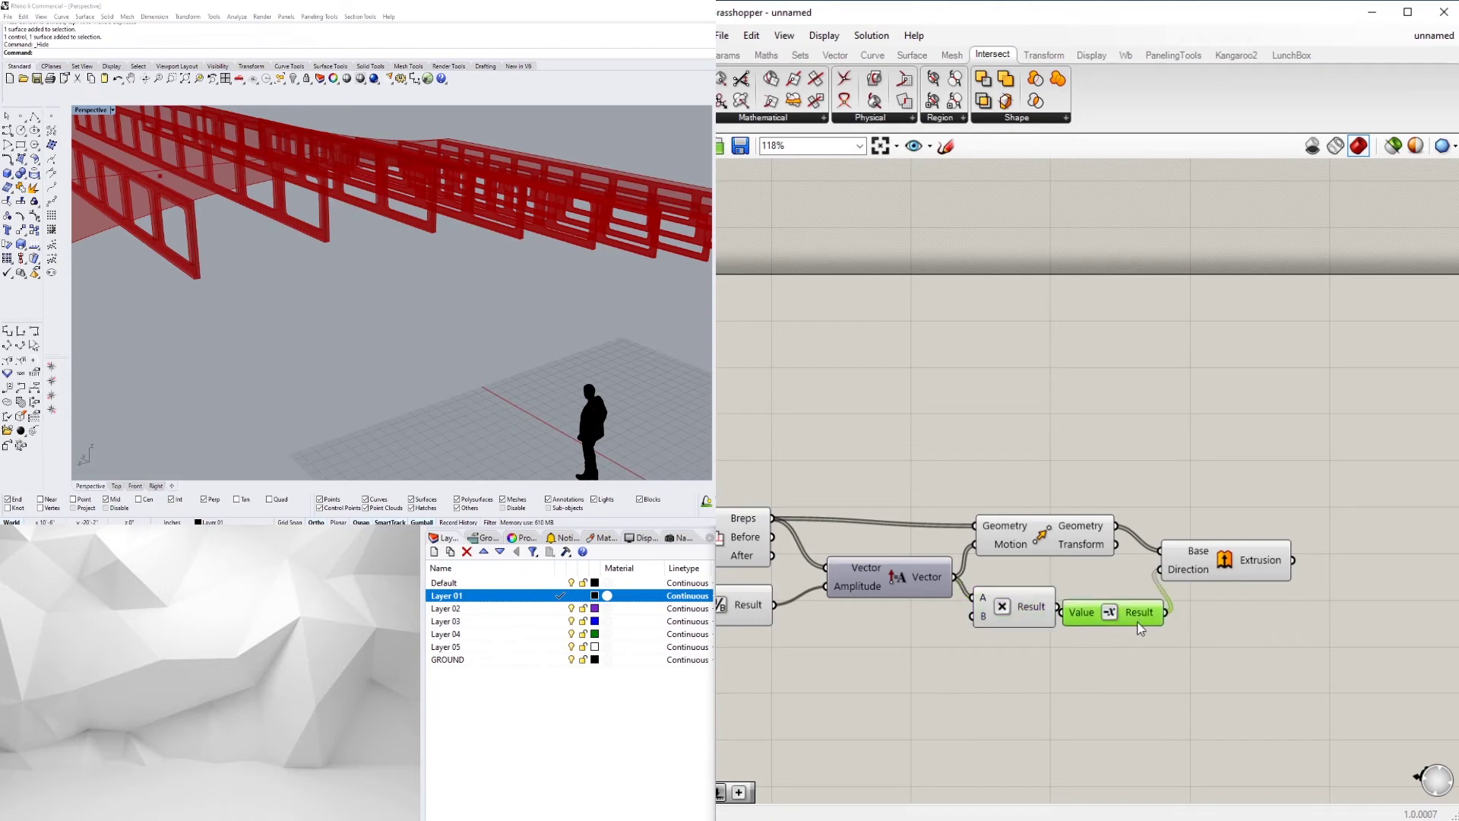
Inspect the extruded fin corners up close while comparing the geometry of the Move, Merge Faces and Extrude components.
click(1019, 539)
right_drag(858, 540, 990, 515)
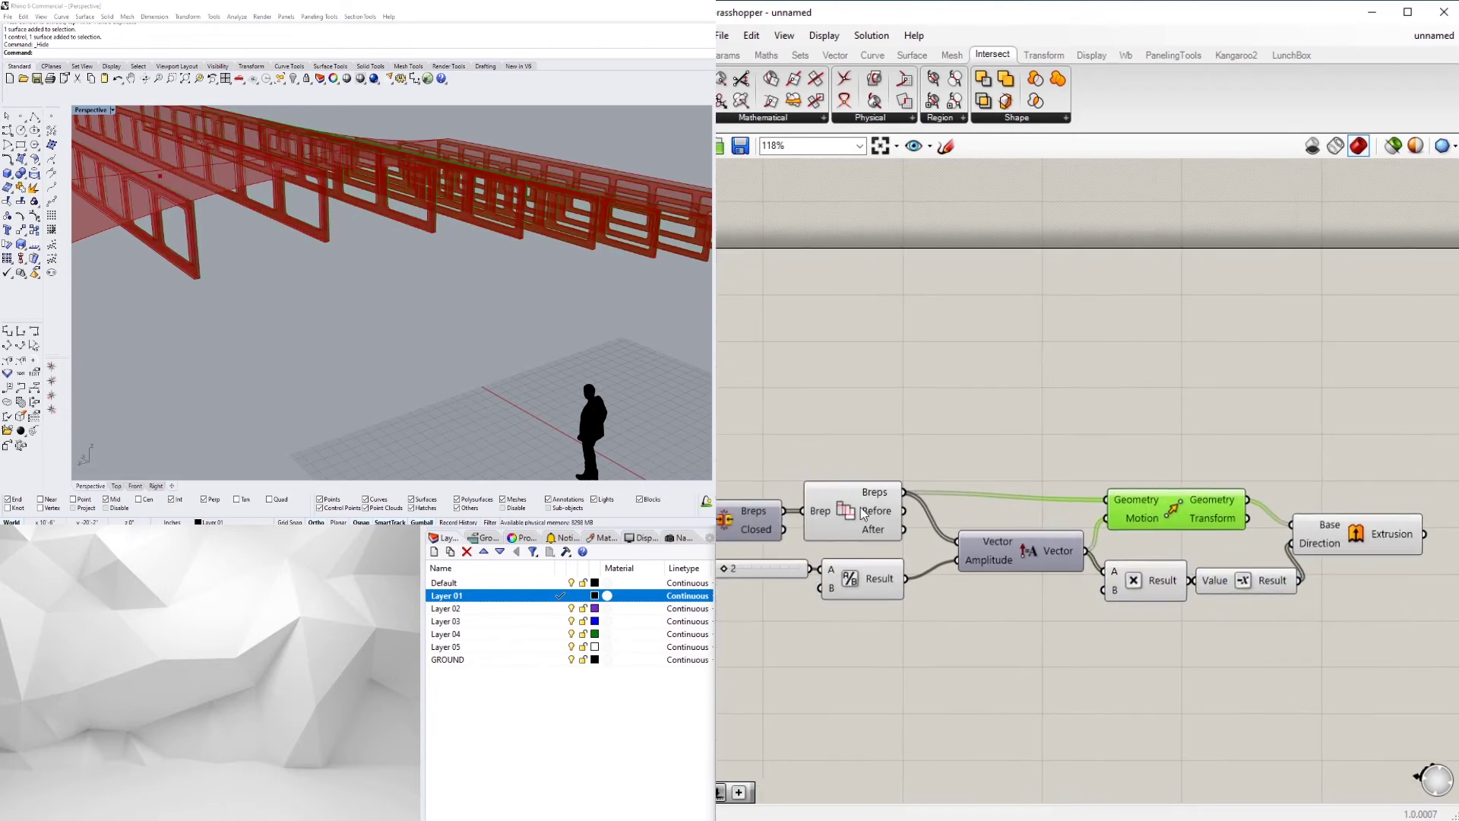
scroll(837, 510, up, 4)
click(837, 509)
scroll(196, 266, up, 8)
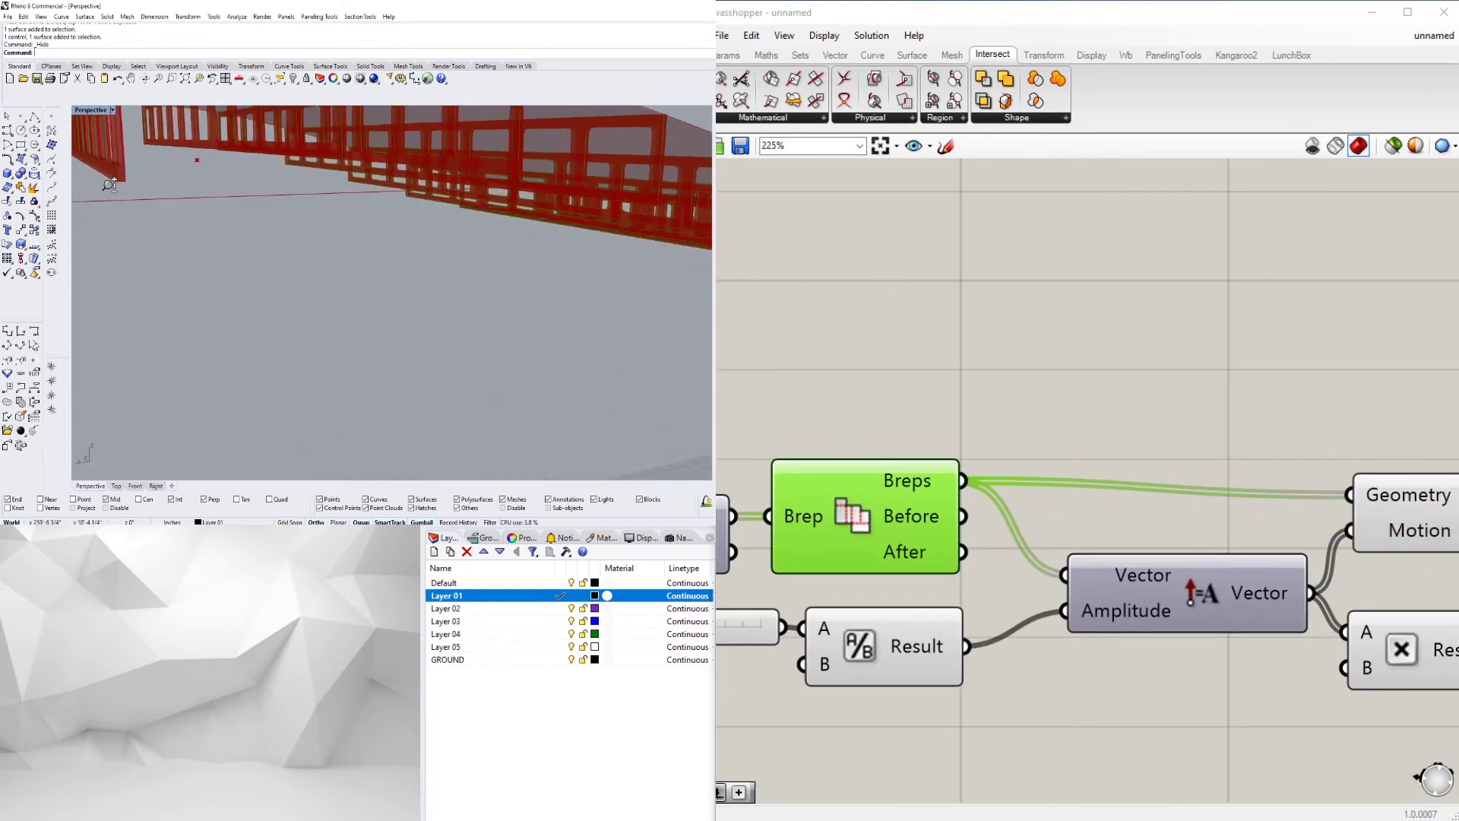
scroll(152, 250, up, 2)
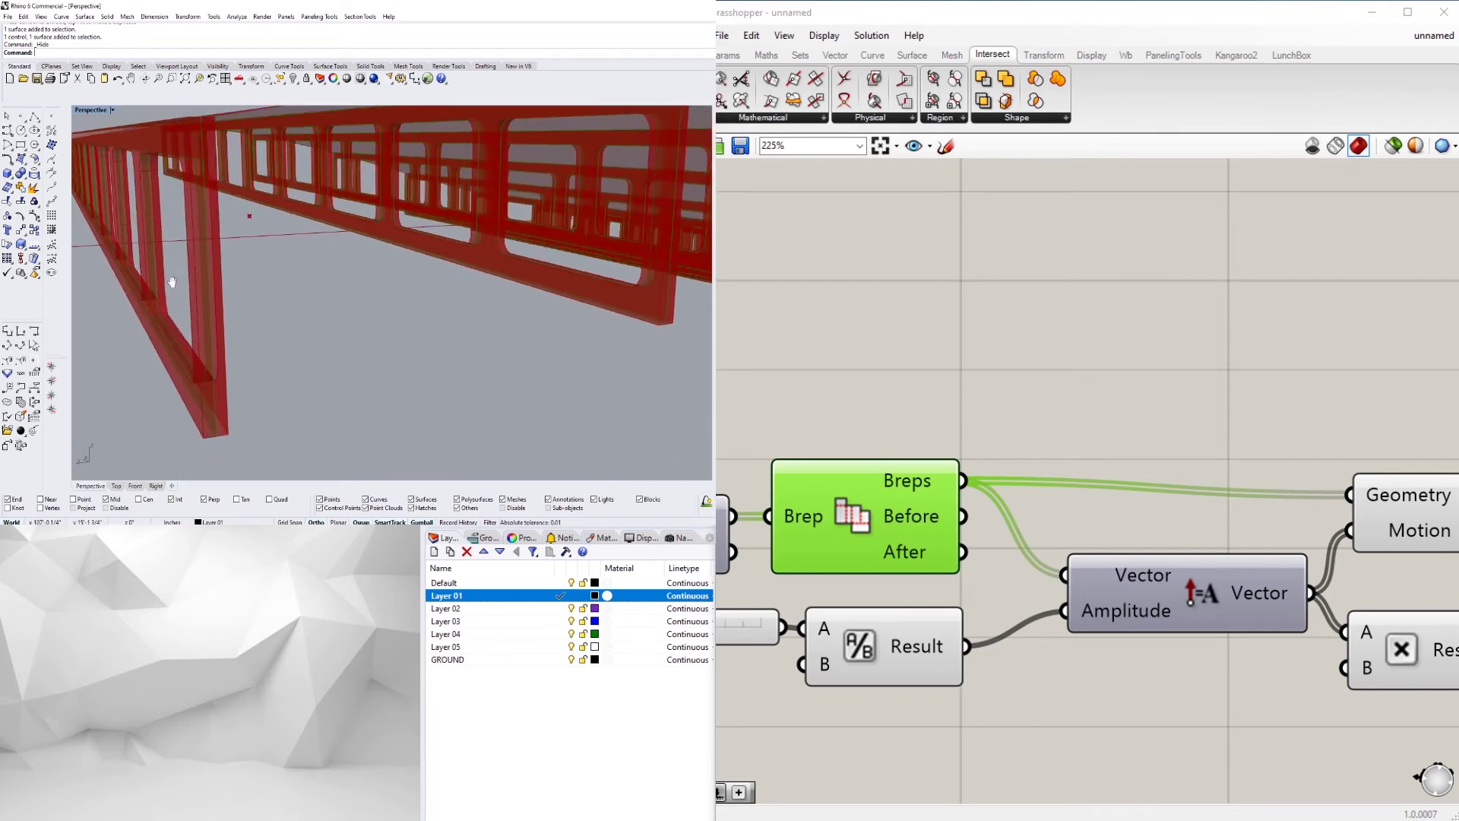
click(1064, 401)
scroll(1063, 475, down, 5)
right_drag(1063, 475, 965, 486)
click(1276, 525)
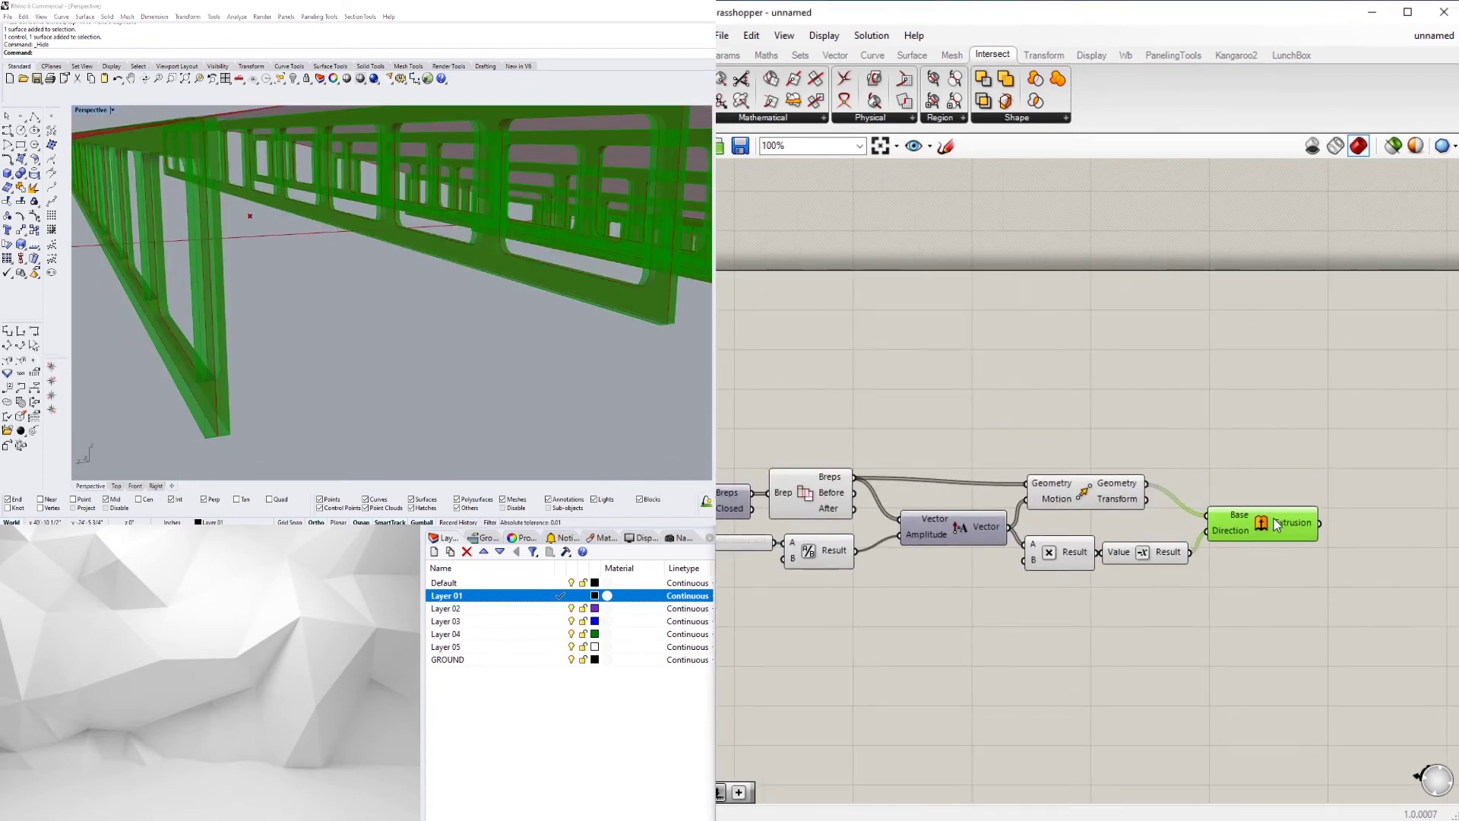
Try the number slider feeding Division at 10 and set it to 3.
click(1092, 498)
right_drag(1094, 502, 1262, 494)
scroll(979, 493, up, 5)
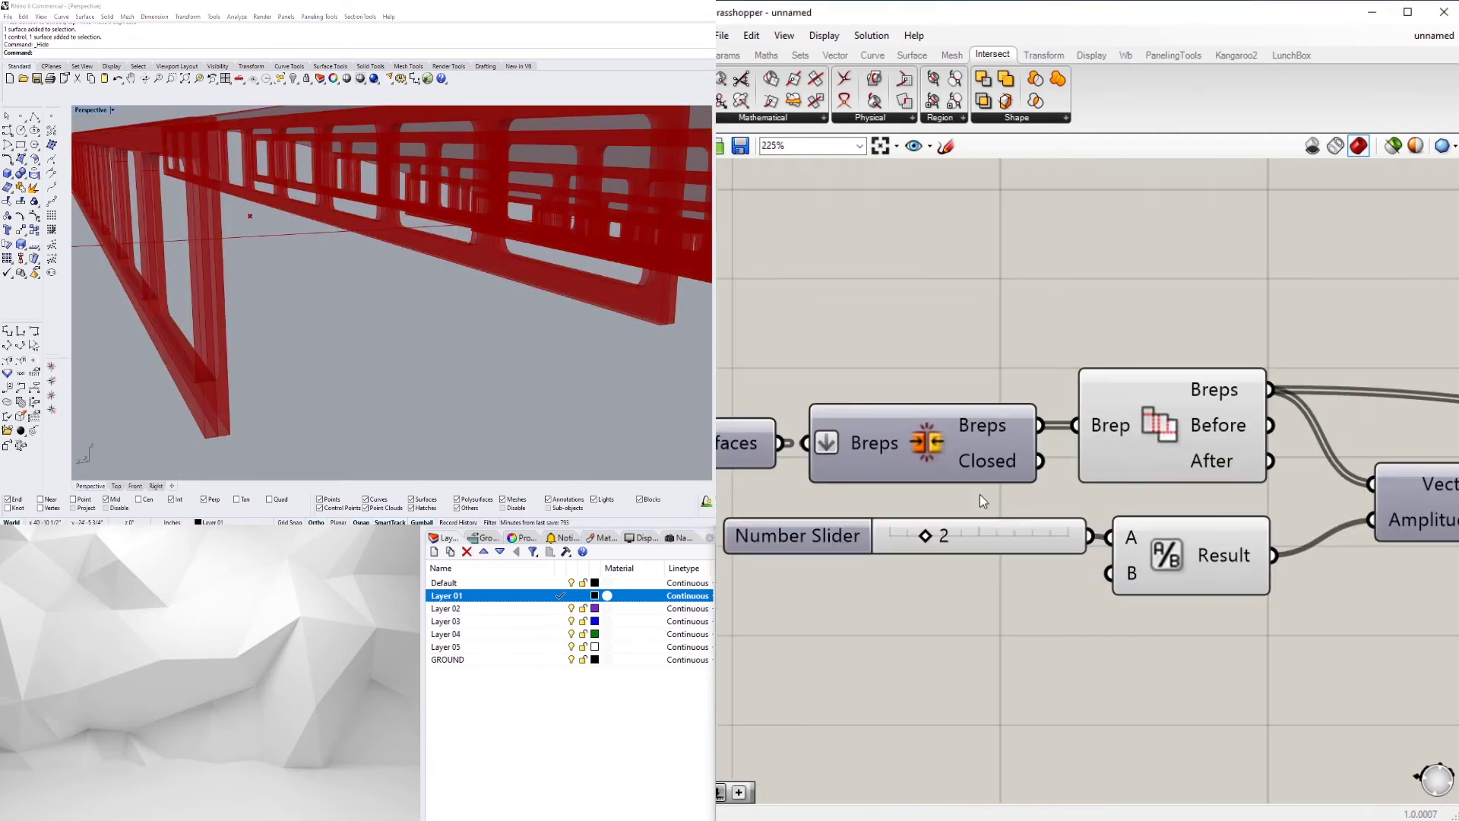
drag(935, 538, 1068, 540)
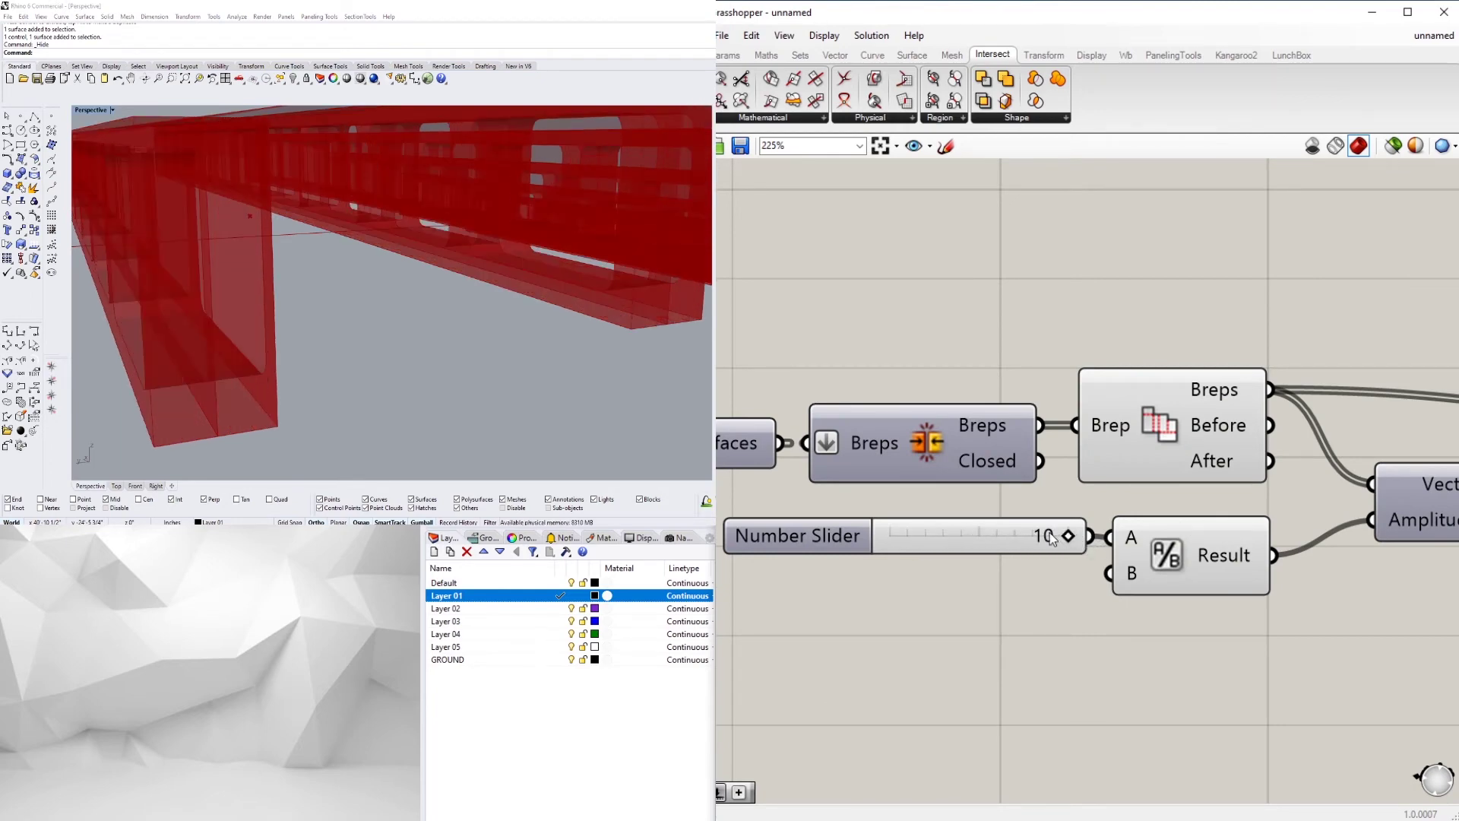
double_click(1050, 530)
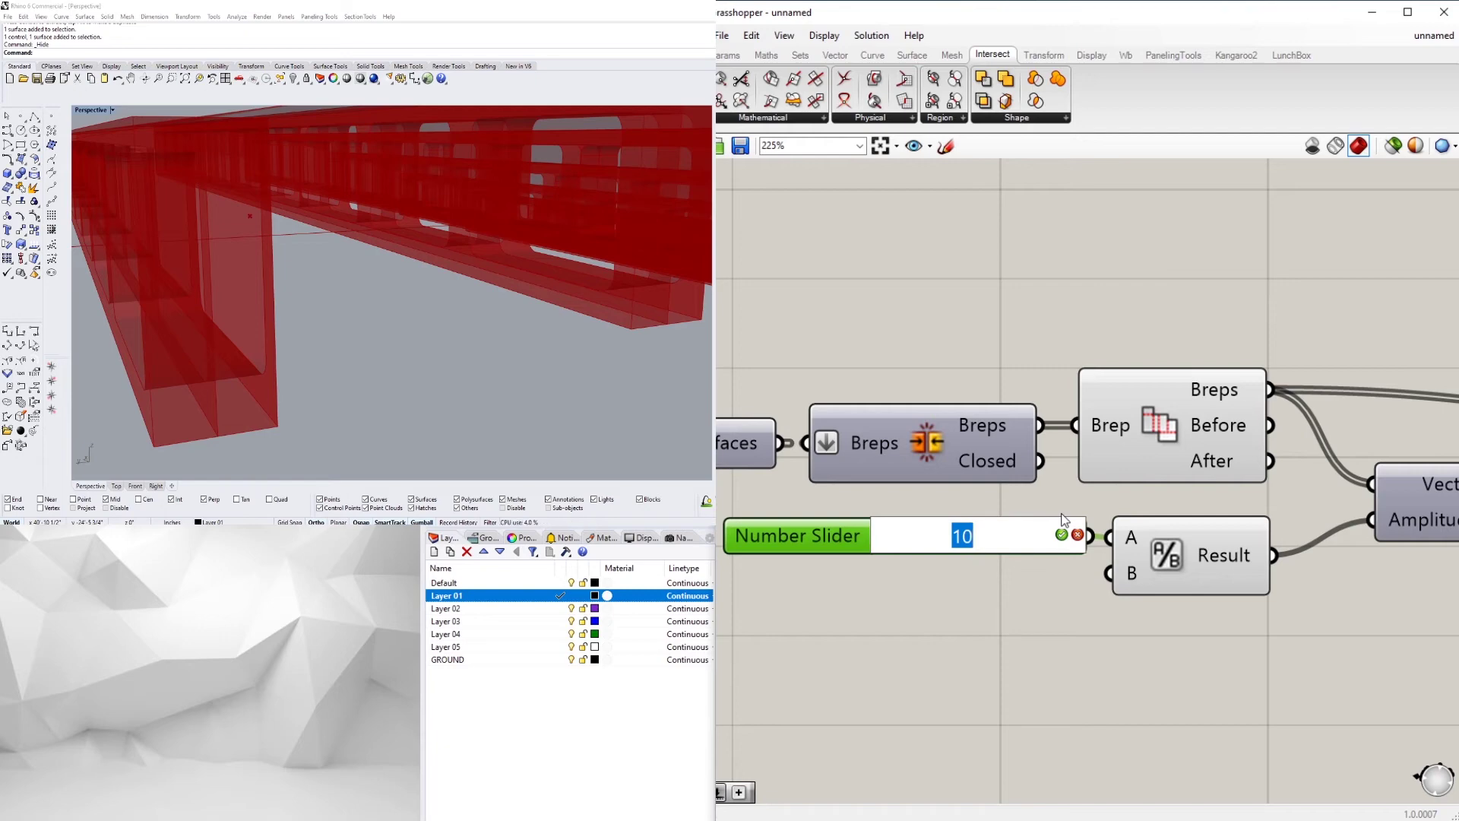
text(3)
click(1062, 535)
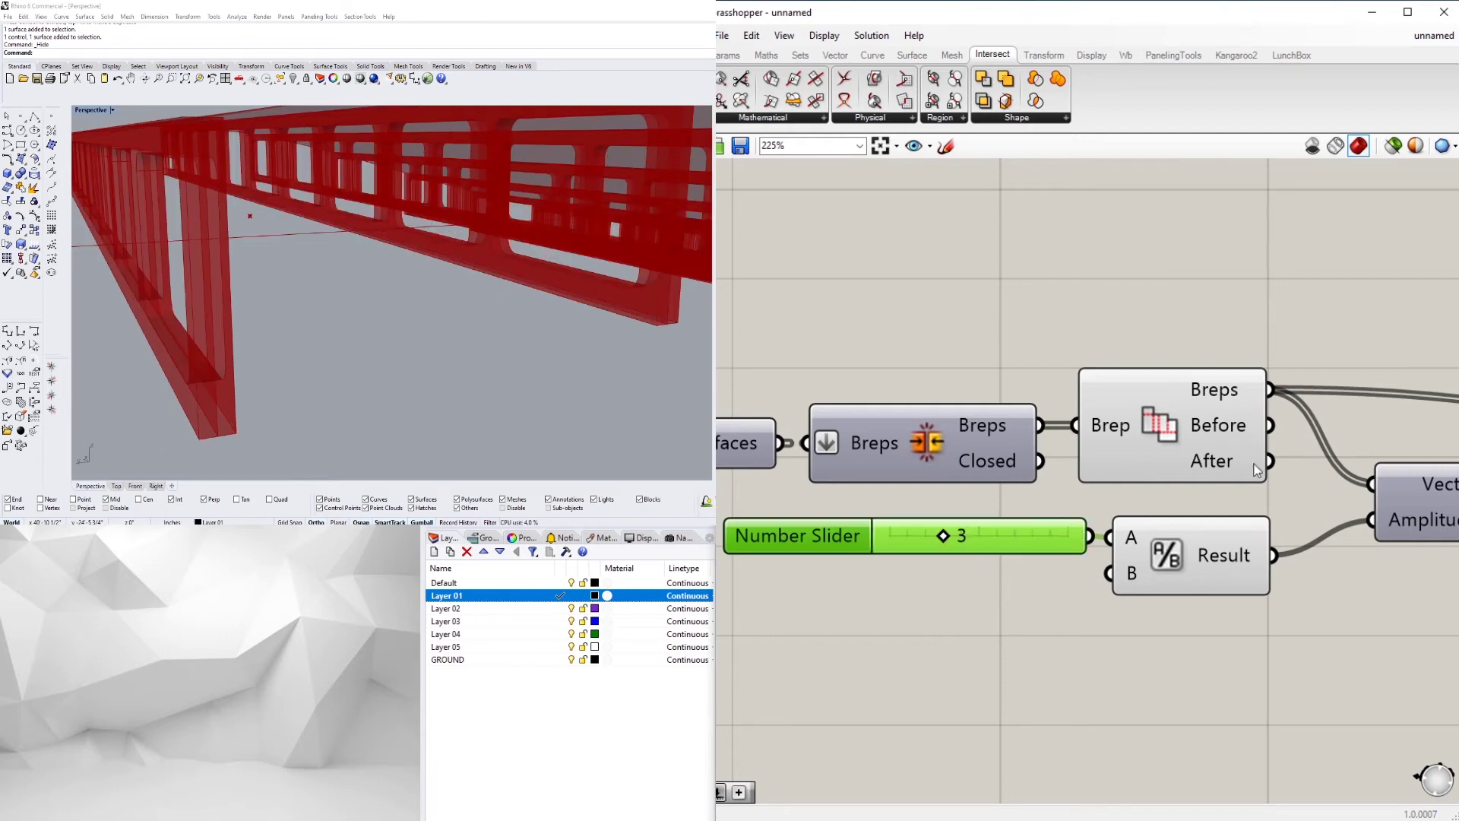
Turn off the preview of Merge Faces and view the thickened fins in the perspective viewport.
click(1179, 412)
right_click(1179, 412)
click(1161, 475)
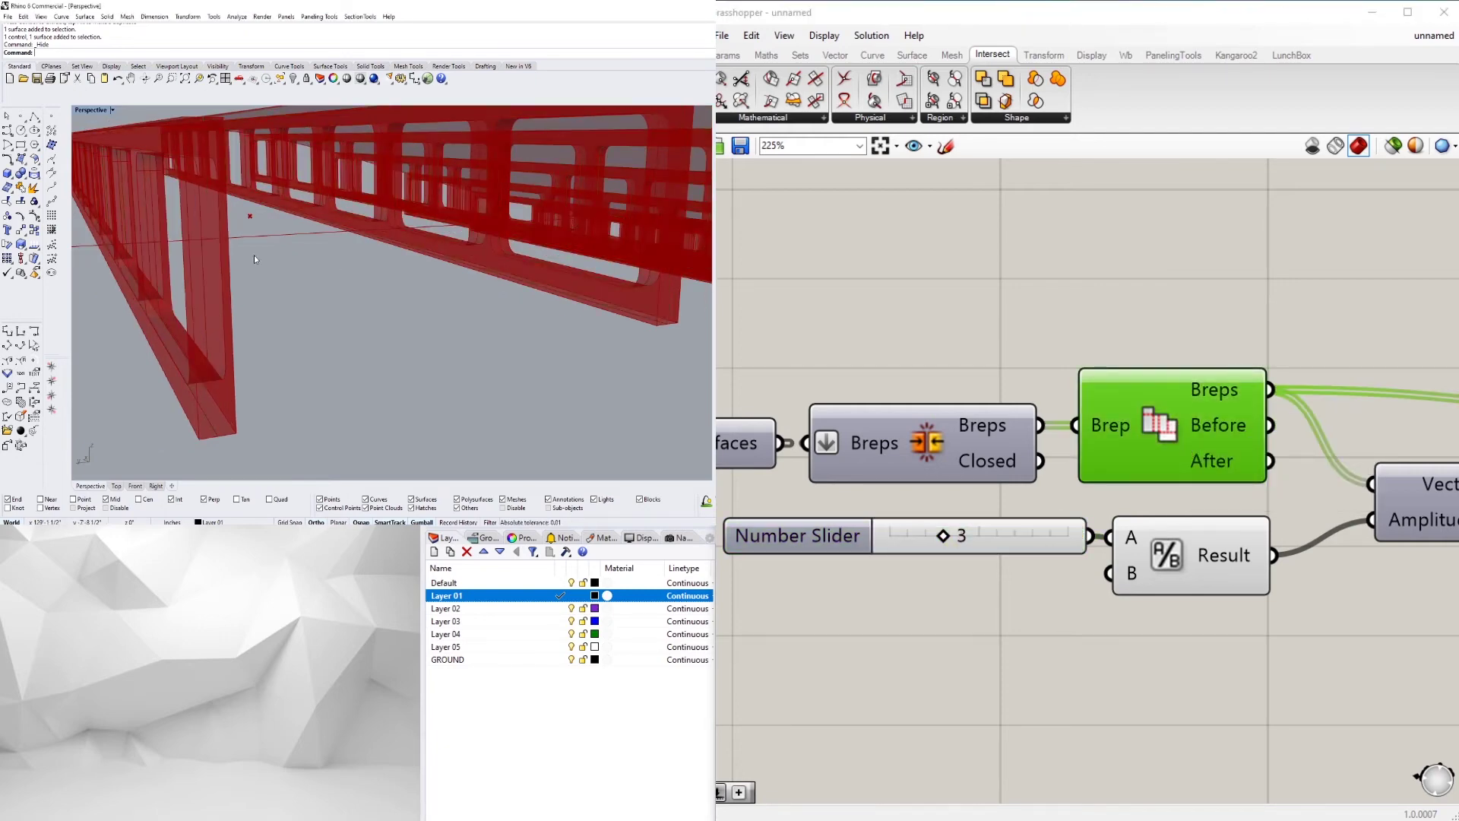
right_drag(255, 259, 653, 240)
scroll(358, 270, down, 2)
scroll(367, 269, up, 3)
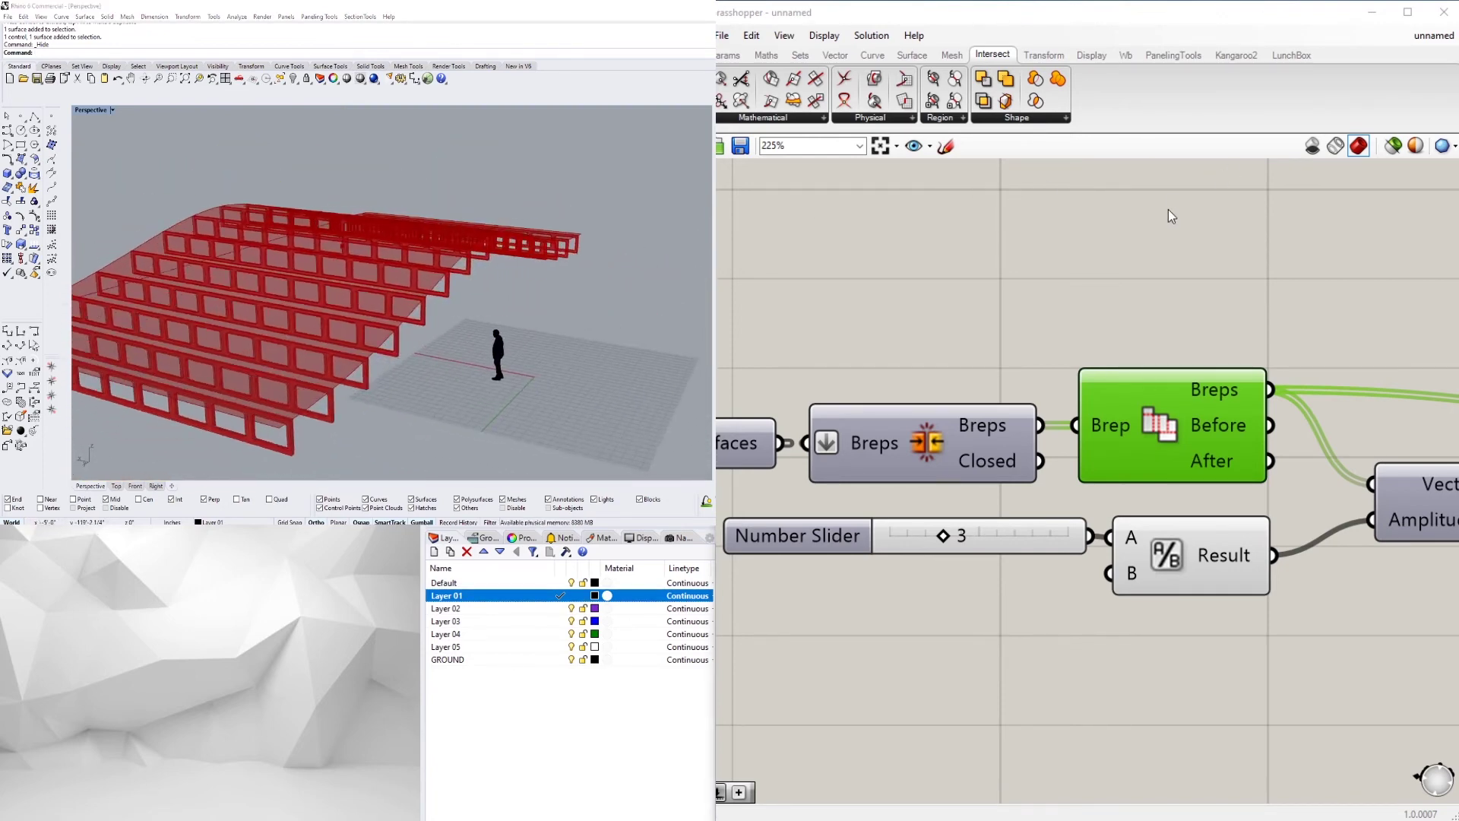
Turn off the preview of the Move component so only the extrusion represents the fins.
scroll(1171, 216, down, 5)
scroll(1034, 441, up, 4)
click(1035, 445)
right_click(1036, 444)
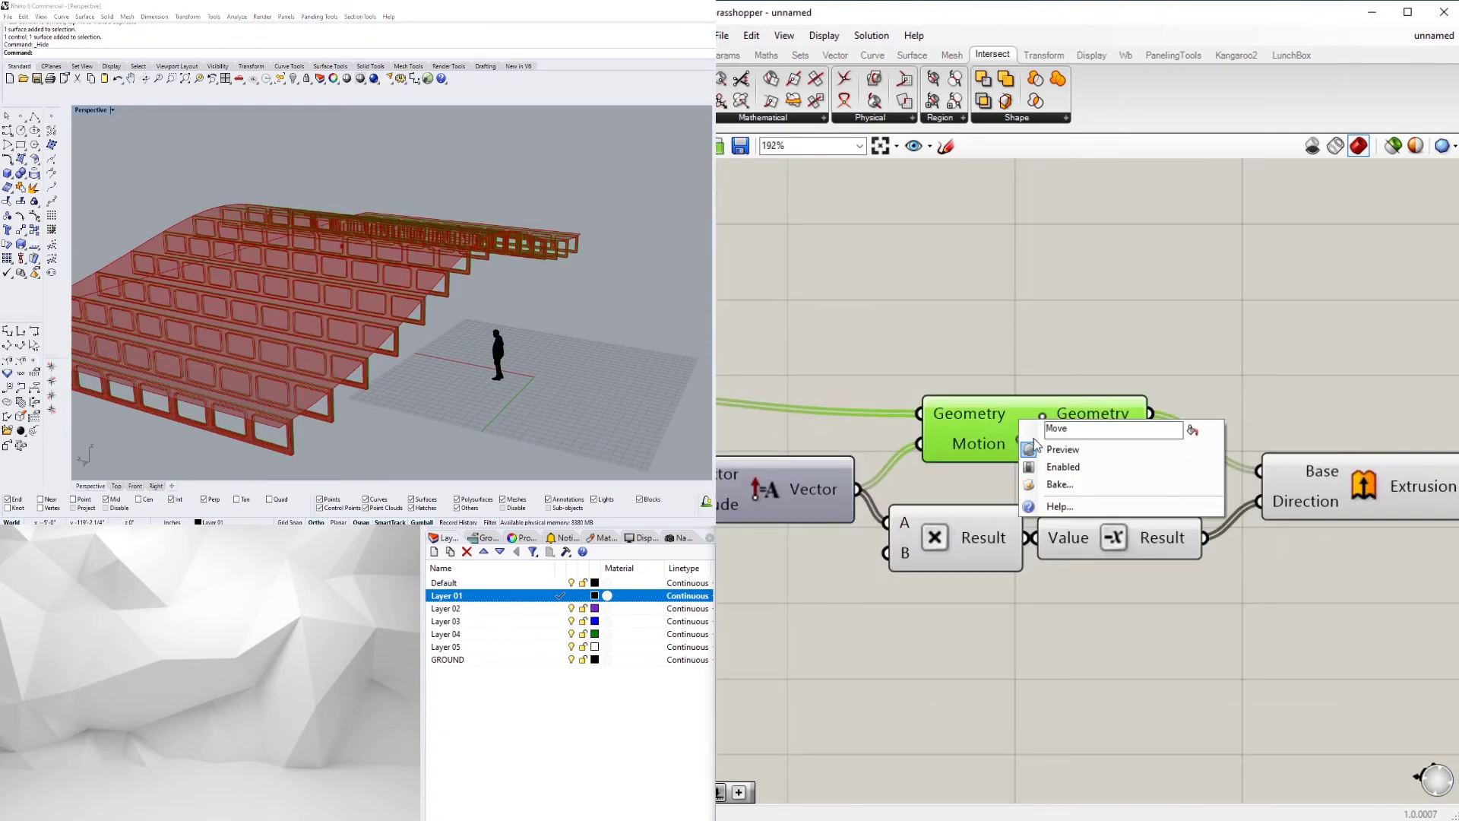
click(1152, 325)
right_drag(364, 298, 621, 294)
Group the number slider feeding Division and label the group THICKNESS.
scroll(1073, 269, down, 8)
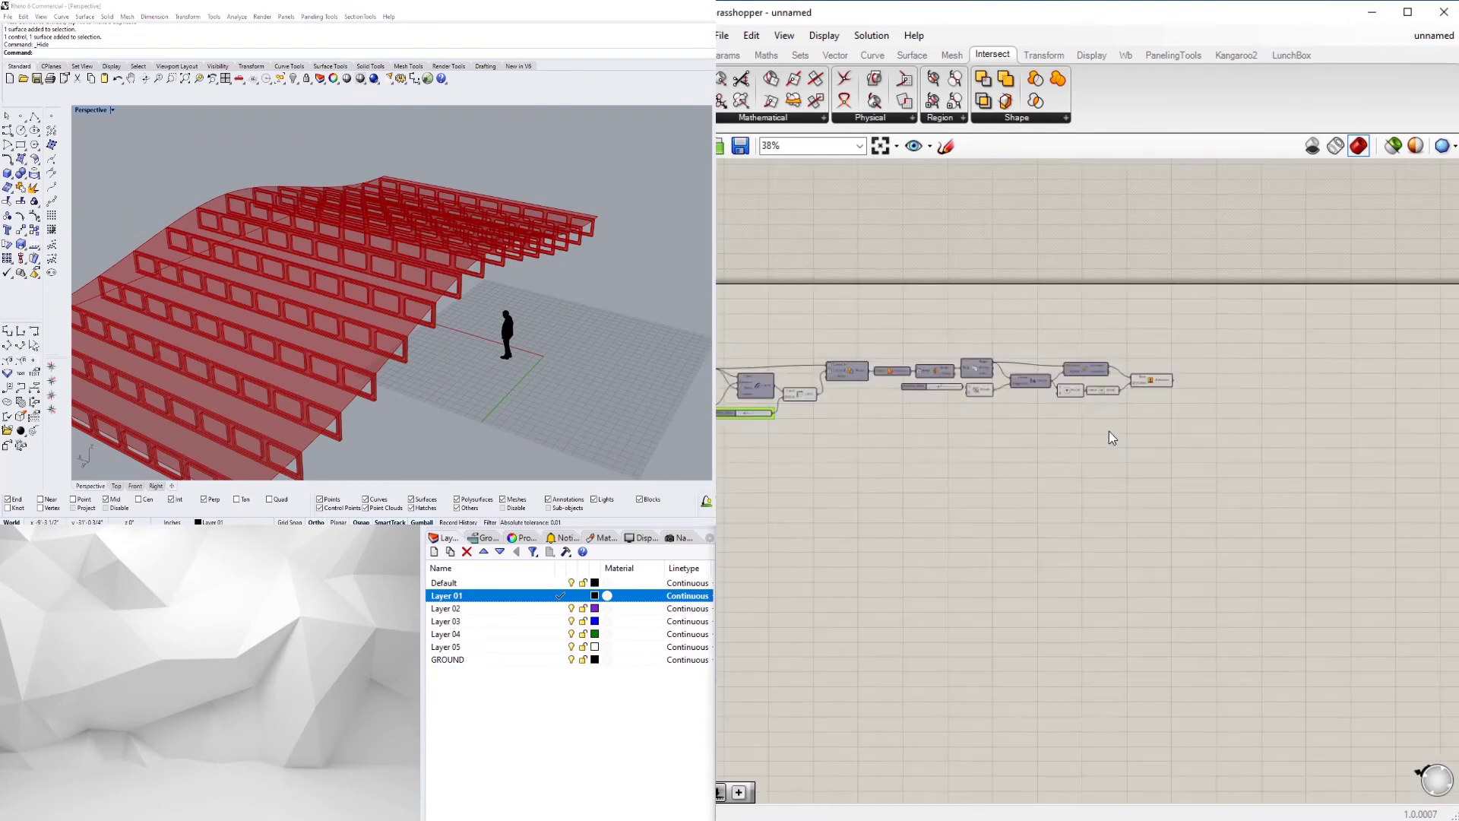
scroll(1111, 437, up, 7)
click(1095, 414)
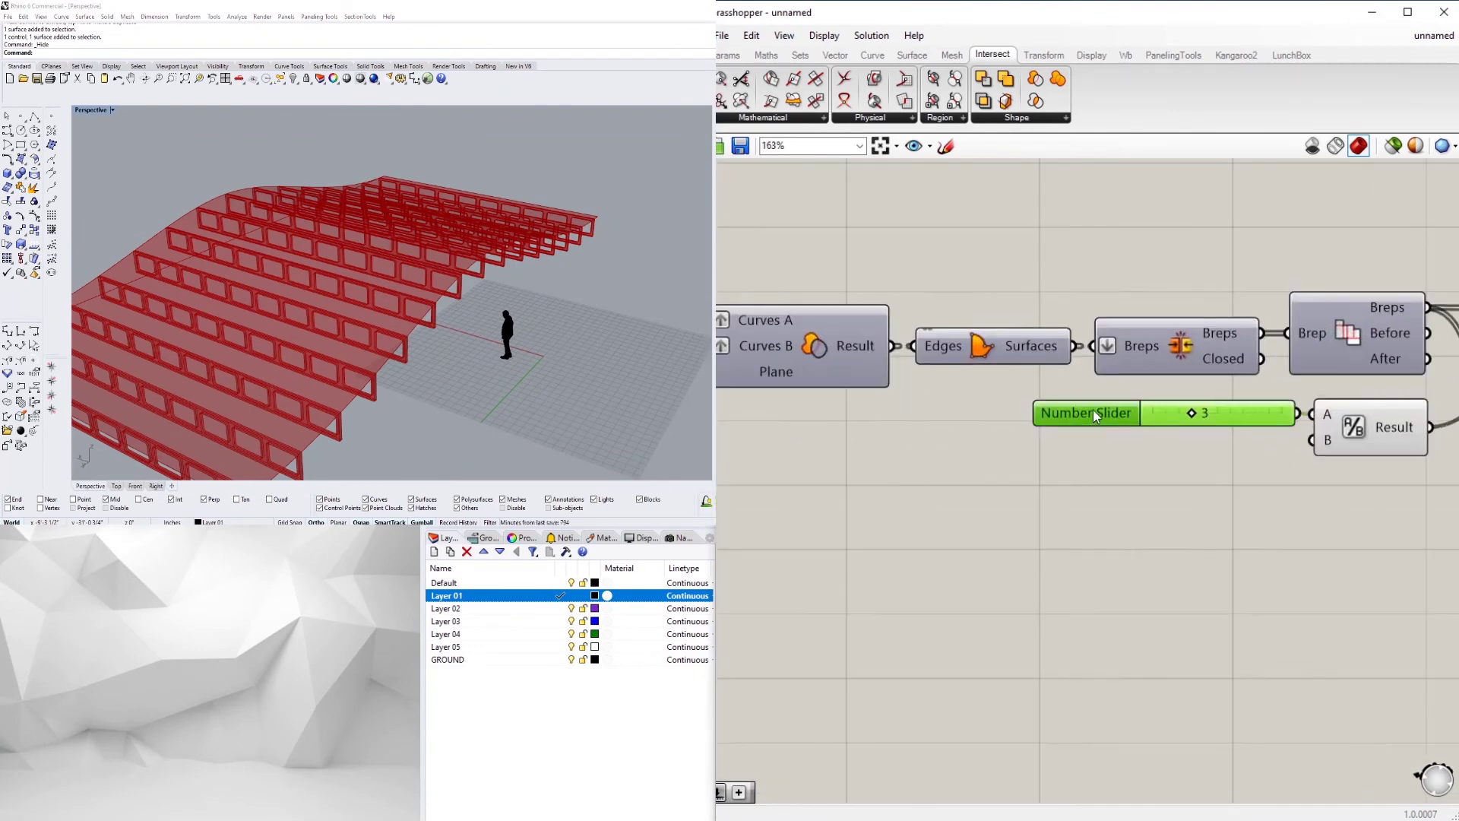
key(ctrl+g)
right_click(1142, 407)
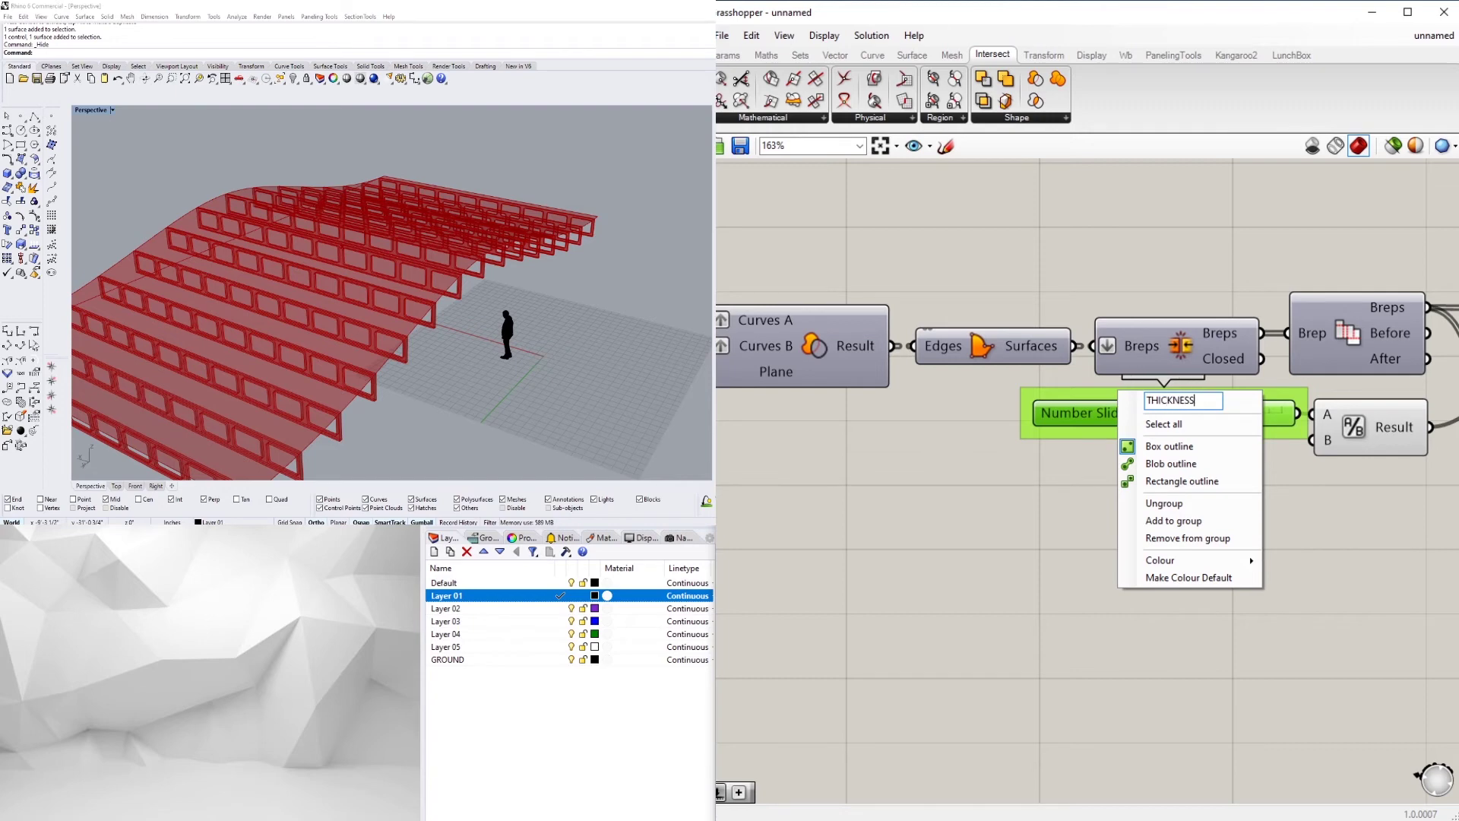
key(Return)
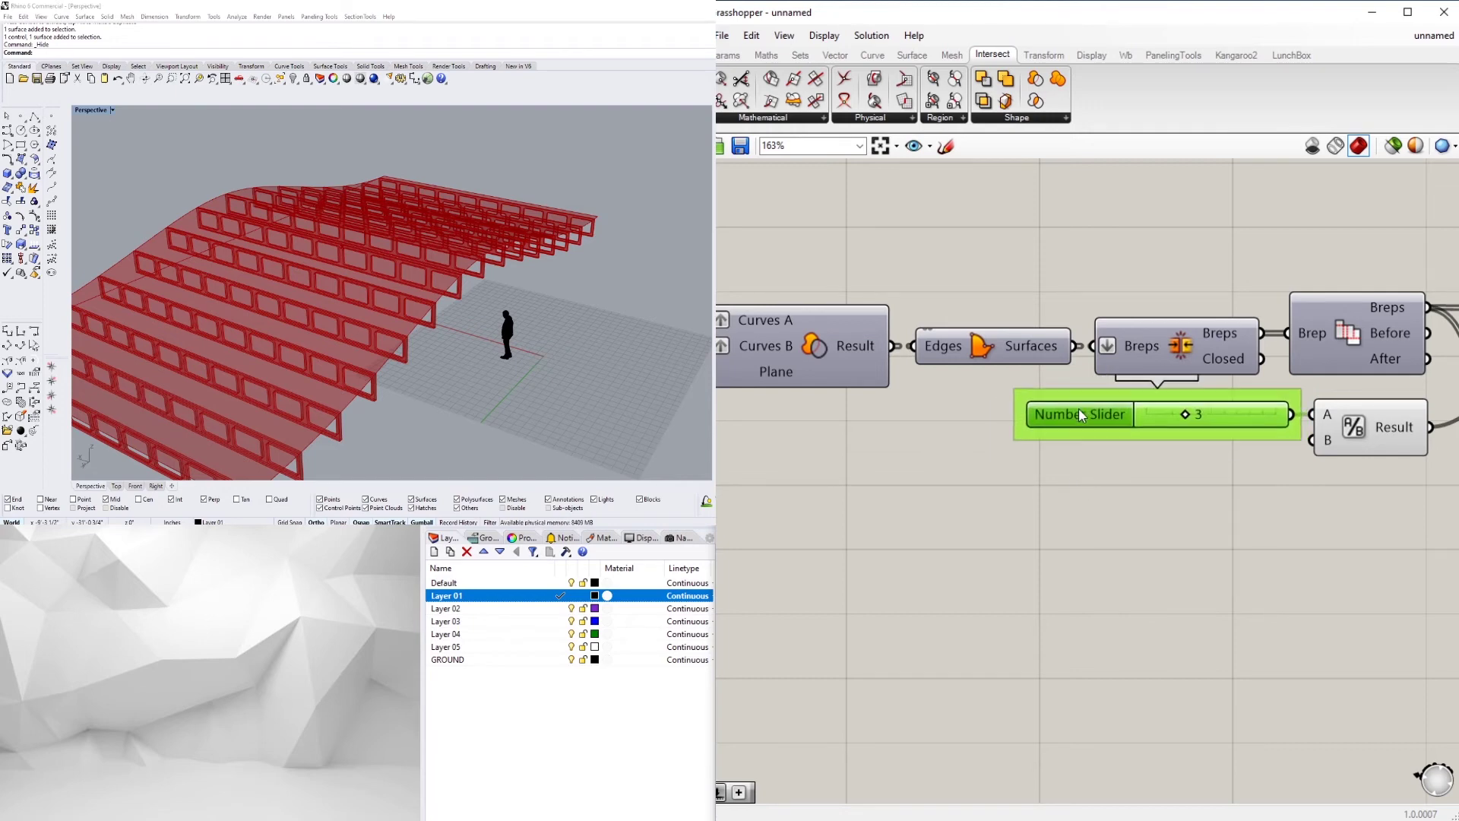
Move the THICKNESS slider group and the Division component lower beneath Merge Faces, clearing space for the group label.
click(1315, 467)
drag(1315, 467, 1149, 395)
scroll(1151, 403, down, 4)
right_drag(1158, 451, 1122, 496)
scroll(1208, 462, up, 4)
drag(1230, 459, 1214, 482)
click(1249, 559)
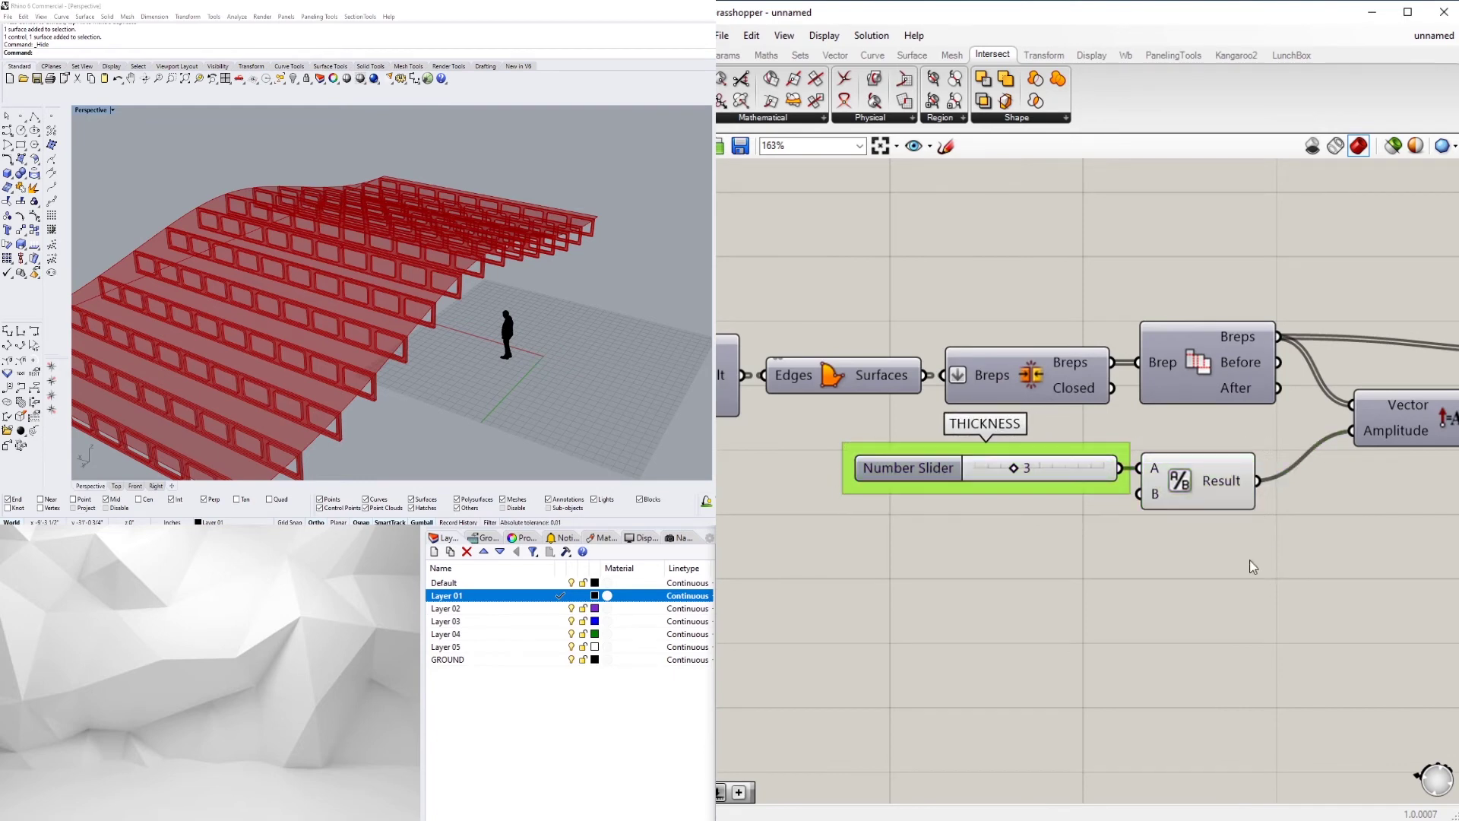
Move the FILLET slider group down and away from the offset components so its label is clear.
scroll(1189, 595, down, 3)
right_drag(1186, 589, 1087, 563)
scroll(1198, 583, down, 2)
right_drag(924, 595, 1125, 579)
right_drag(916, 553, 1102, 578)
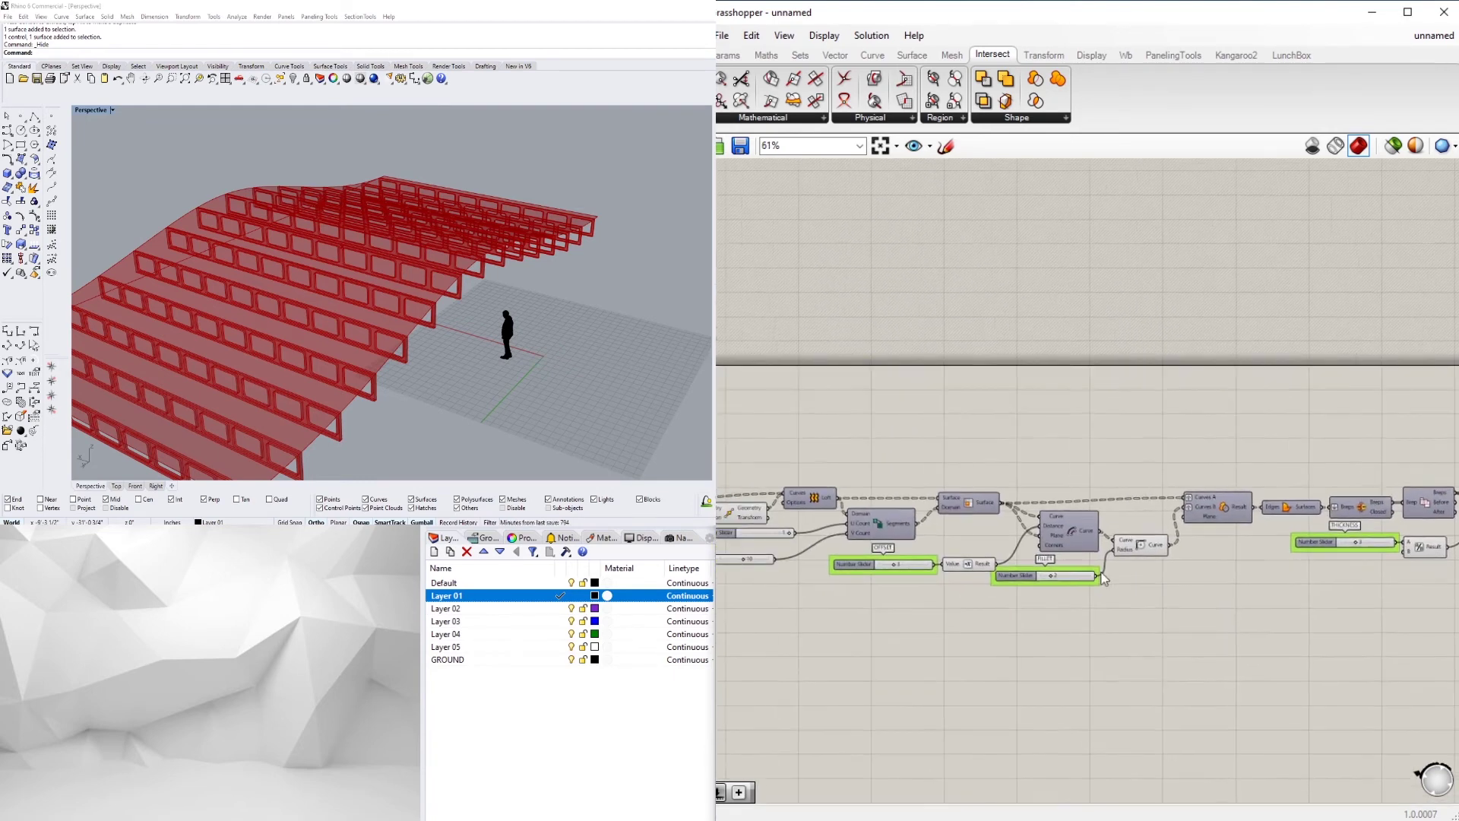
scroll(1102, 575, up, 4)
drag(961, 590, 918, 617)
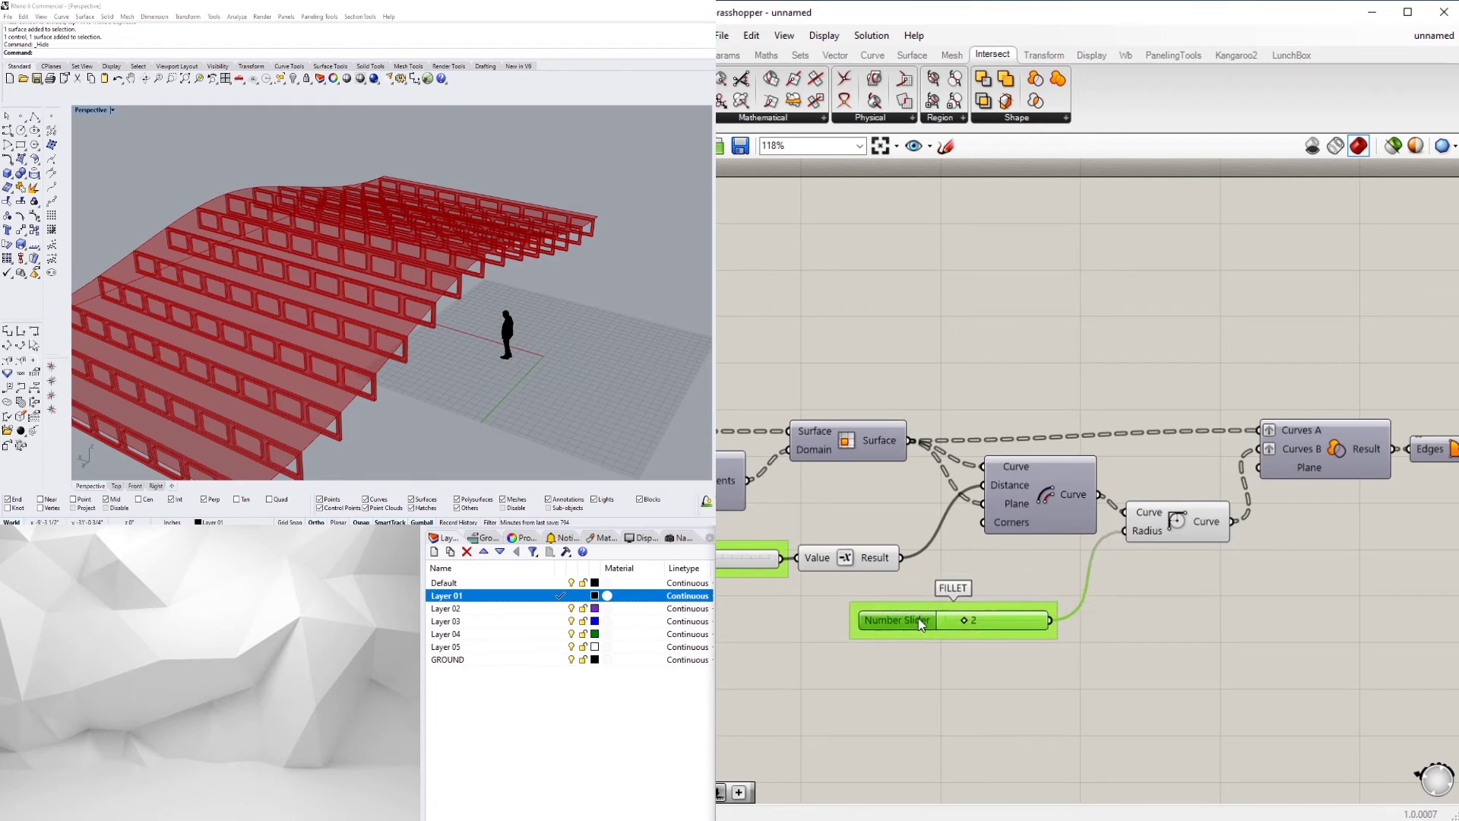
Shift the region difference component and everything downstream to straighten the long wire from the Isotrim surface output.
scroll(1224, 669, down, 2)
right_drag(1256, 662, 1206, 609)
scroll(1207, 609, down, 2)
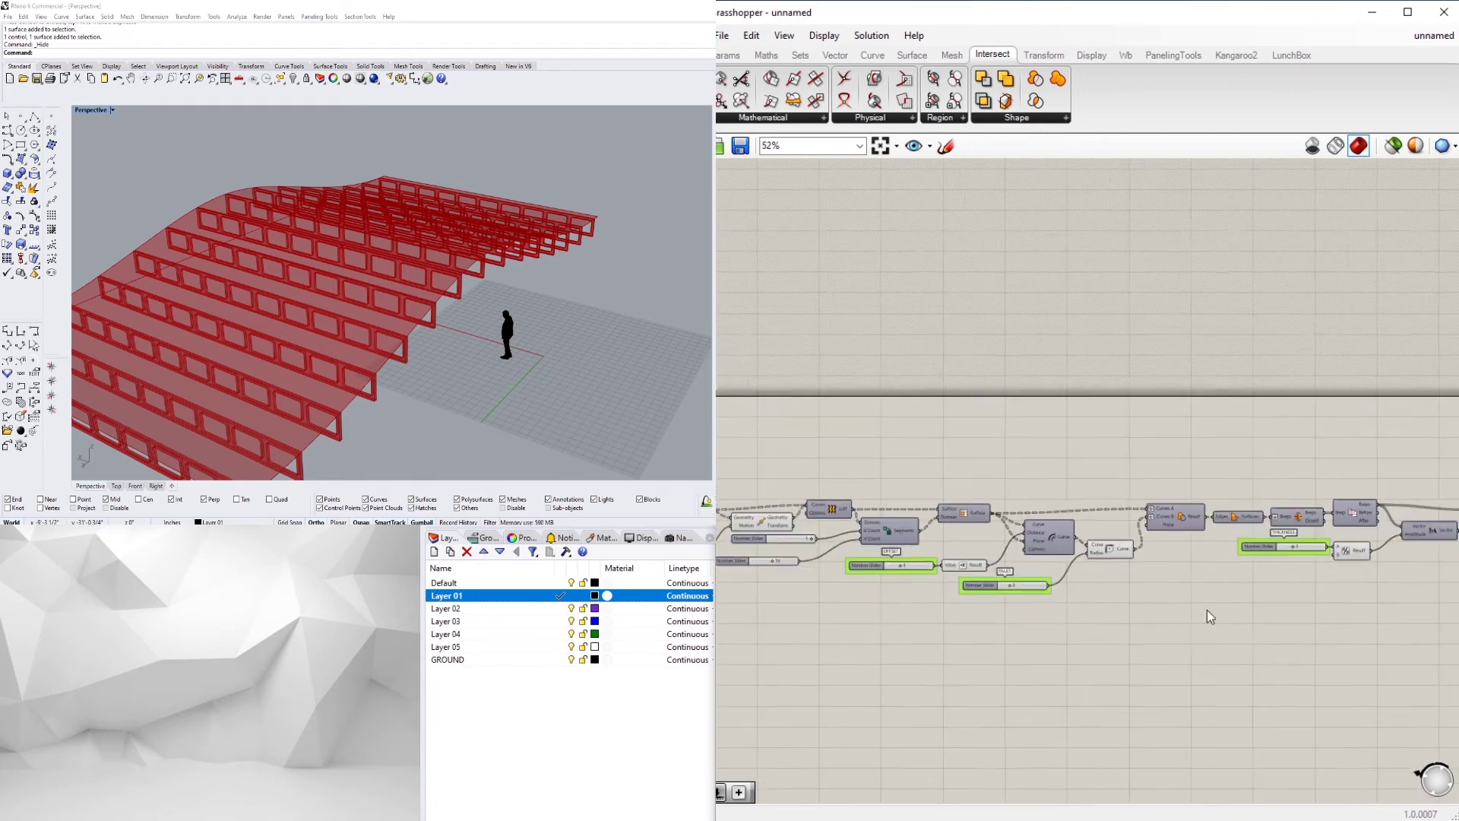
scroll(1248, 539, up, 4)
scroll(1248, 539, down, 6)
right_drag(1349, 564, 1167, 563)
right_drag(1278, 587, 1154, 590)
drag(1286, 614, 1175, 565)
drag(1101, 544, 1110, 551)
drag(1285, 614, 921, 480)
scroll(942, 532, up, 5)
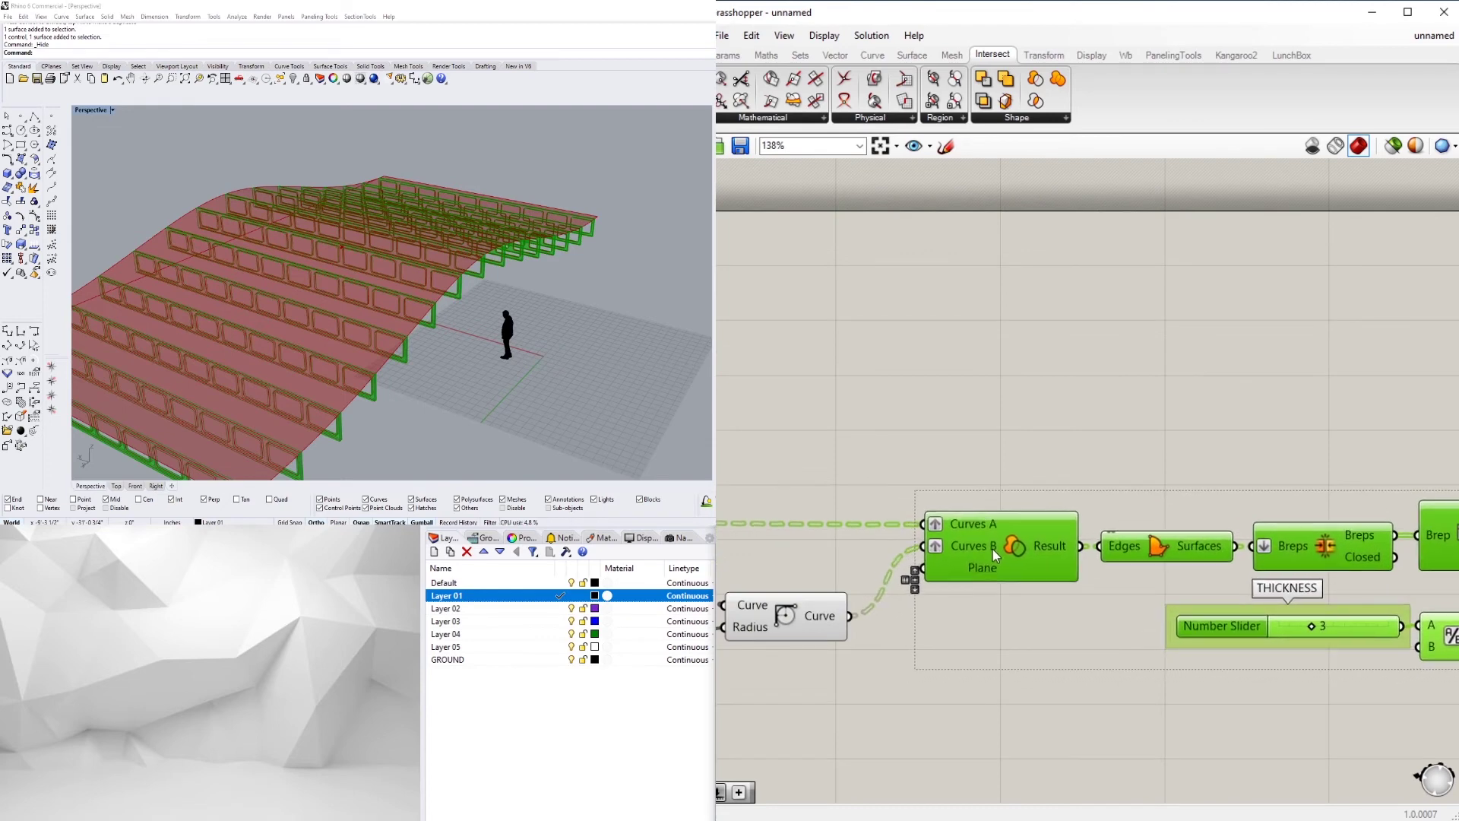
click(1046, 446)
Move Amplitude, Move, Multiplication, Negative and Extrude up to straighten the Merge Faces wire, and tidy the THICKNESS slider with Division.
scroll(1093, 649, down, 3)
scroll(1056, 644, up, 2)
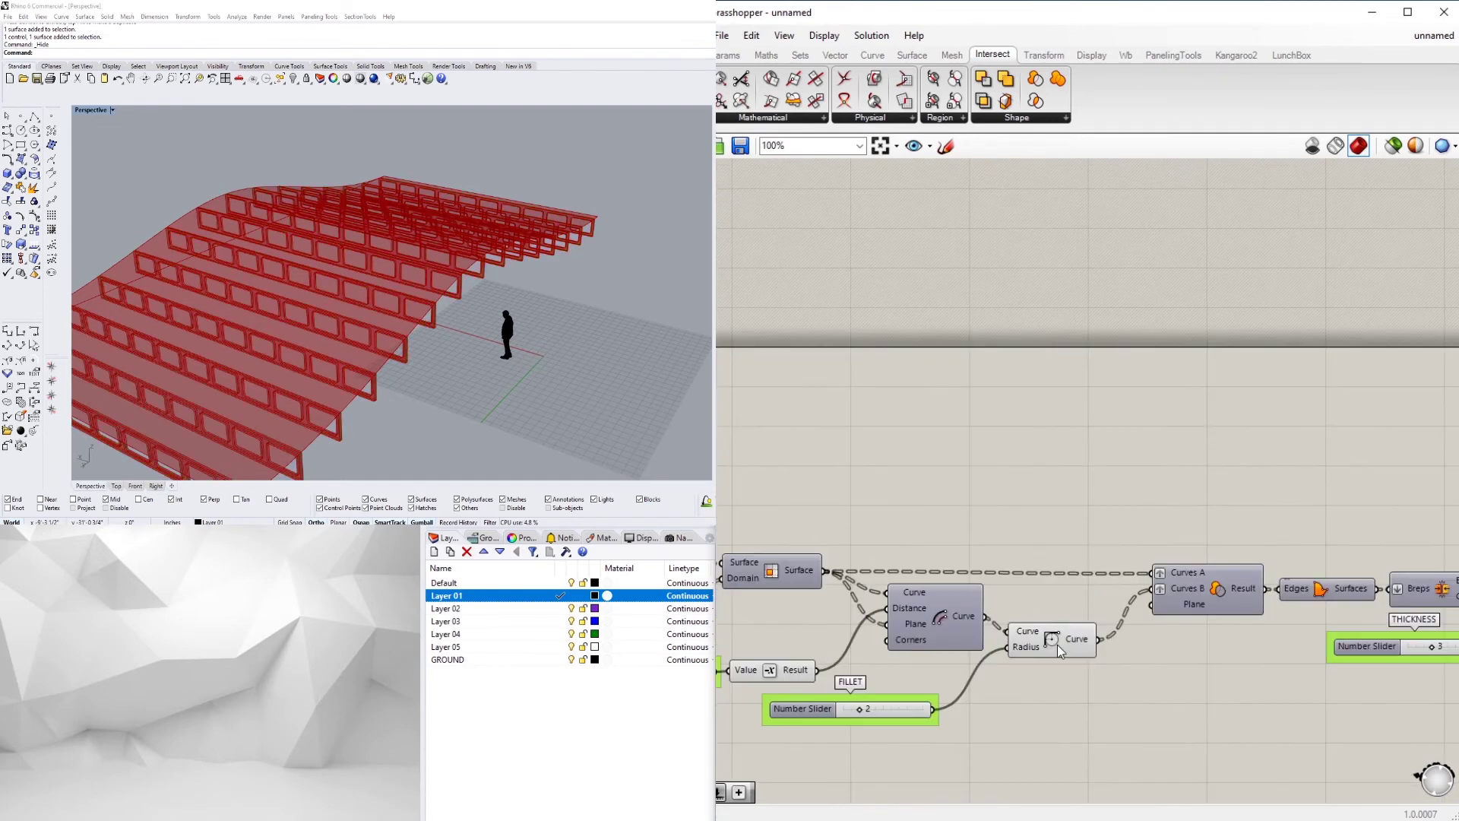
click(1136, 478)
scroll(1216, 577, down, 5)
right_drag(1323, 600, 1052, 612)
scroll(1115, 623, up, 3)
scroll(1101, 640, down, 2)
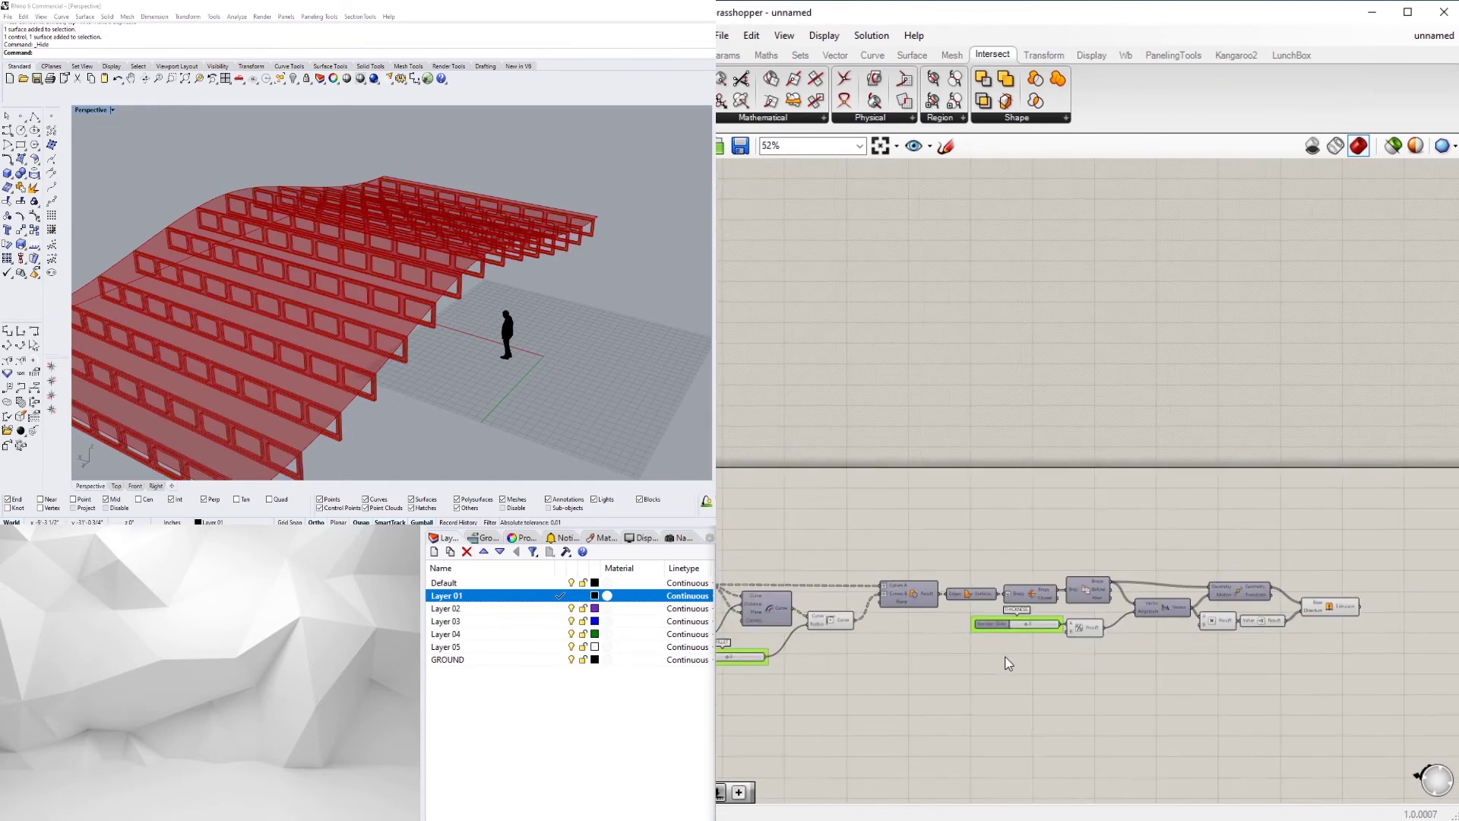
scroll(1139, 661, up, 4)
drag(1365, 660, 909, 465)
scroll(982, 544, up, 2)
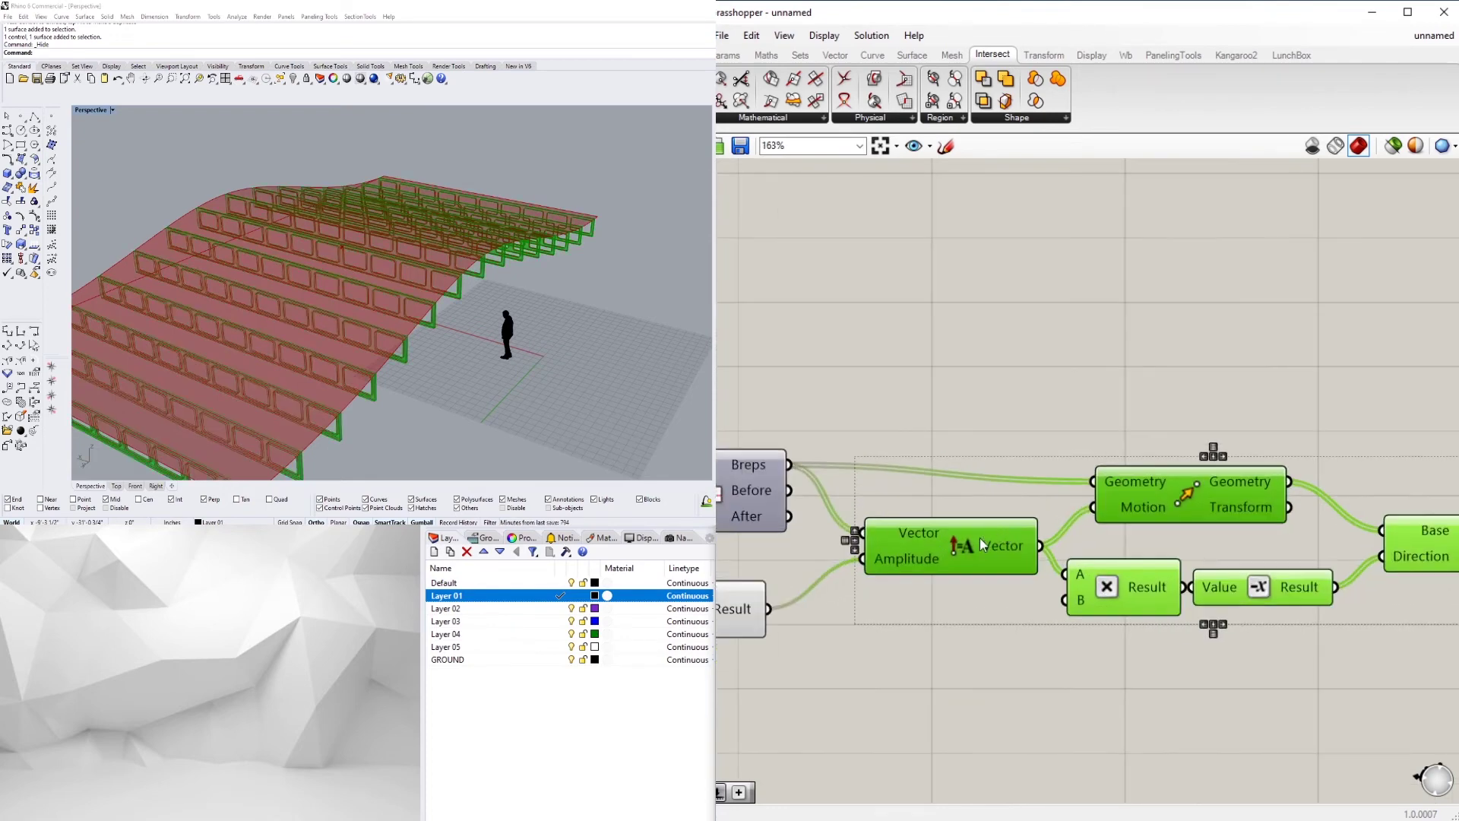
drag(983, 544, 961, 514)
click(1028, 480)
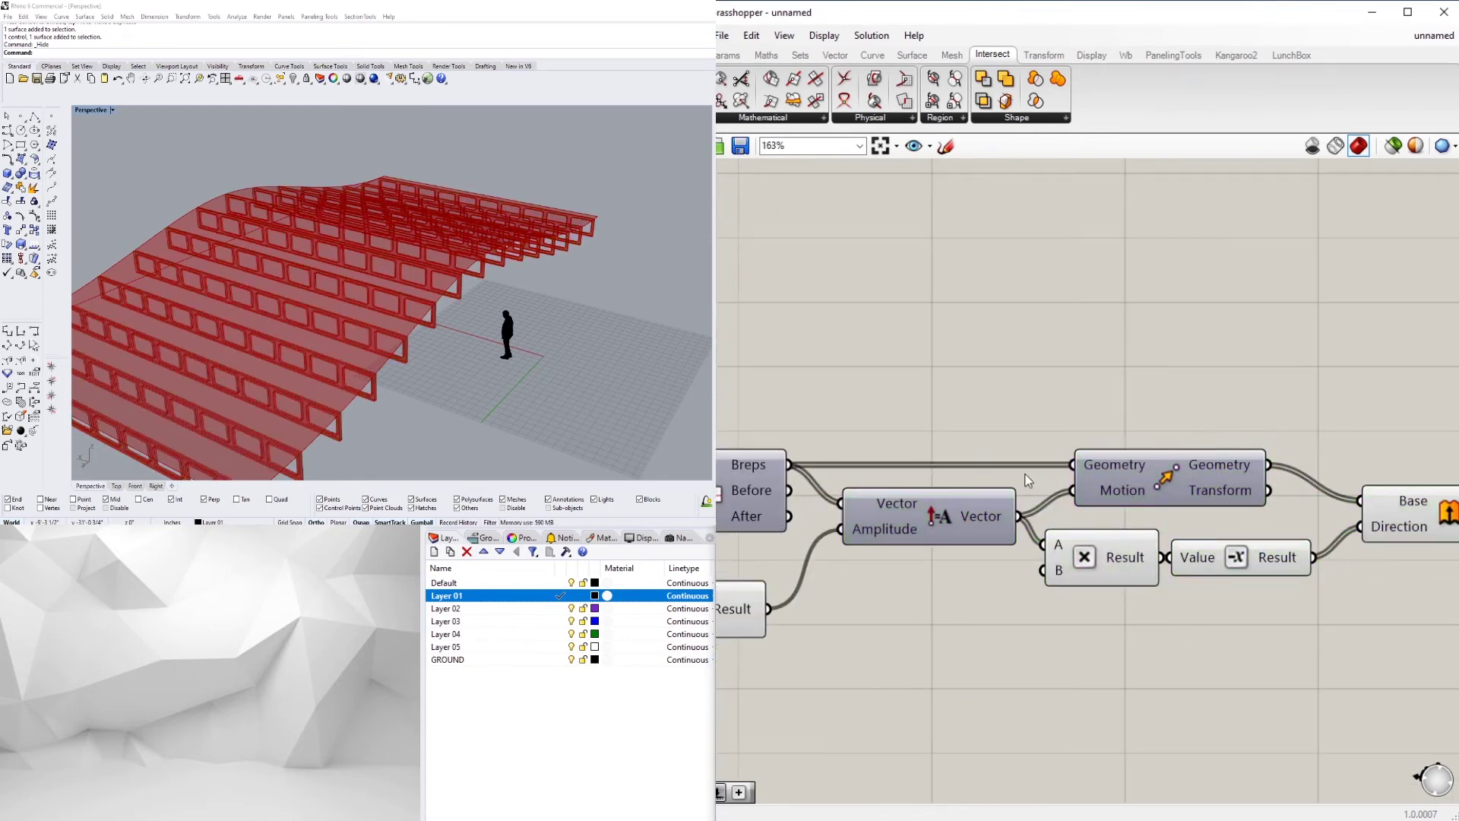
right_drag(1027, 480, 1428, 490)
mouse_move(1172, 720)
mouse_down()
mouse_move(921, 563)
mouse_move(743, 558)
mouse_up()
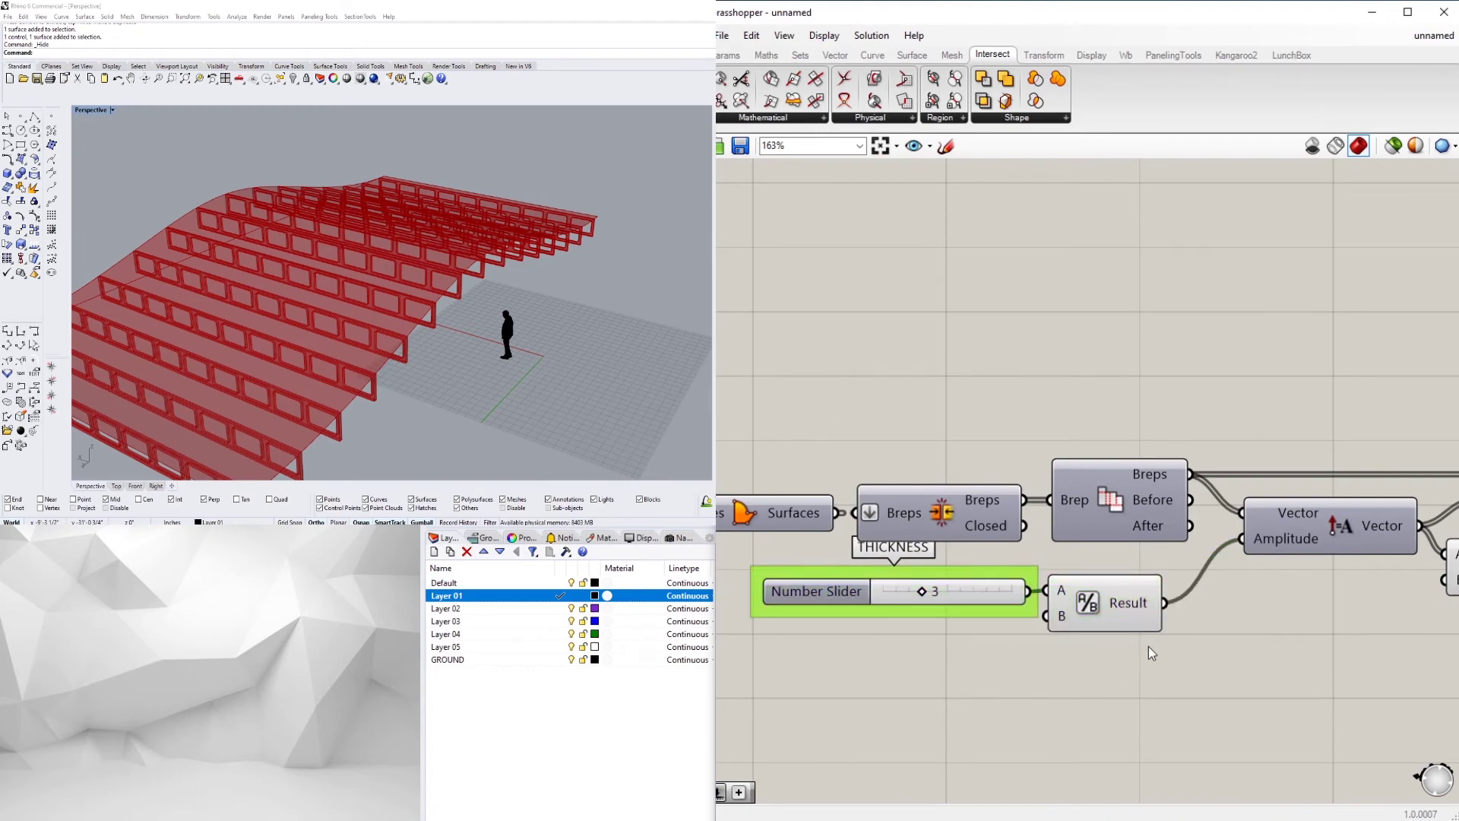
Group the number slider feeding V Count, label the group DIVISIONS and nudge the slider slightly lower.
scroll(1147, 646, down, 3)
scroll(1207, 546, up, 3)
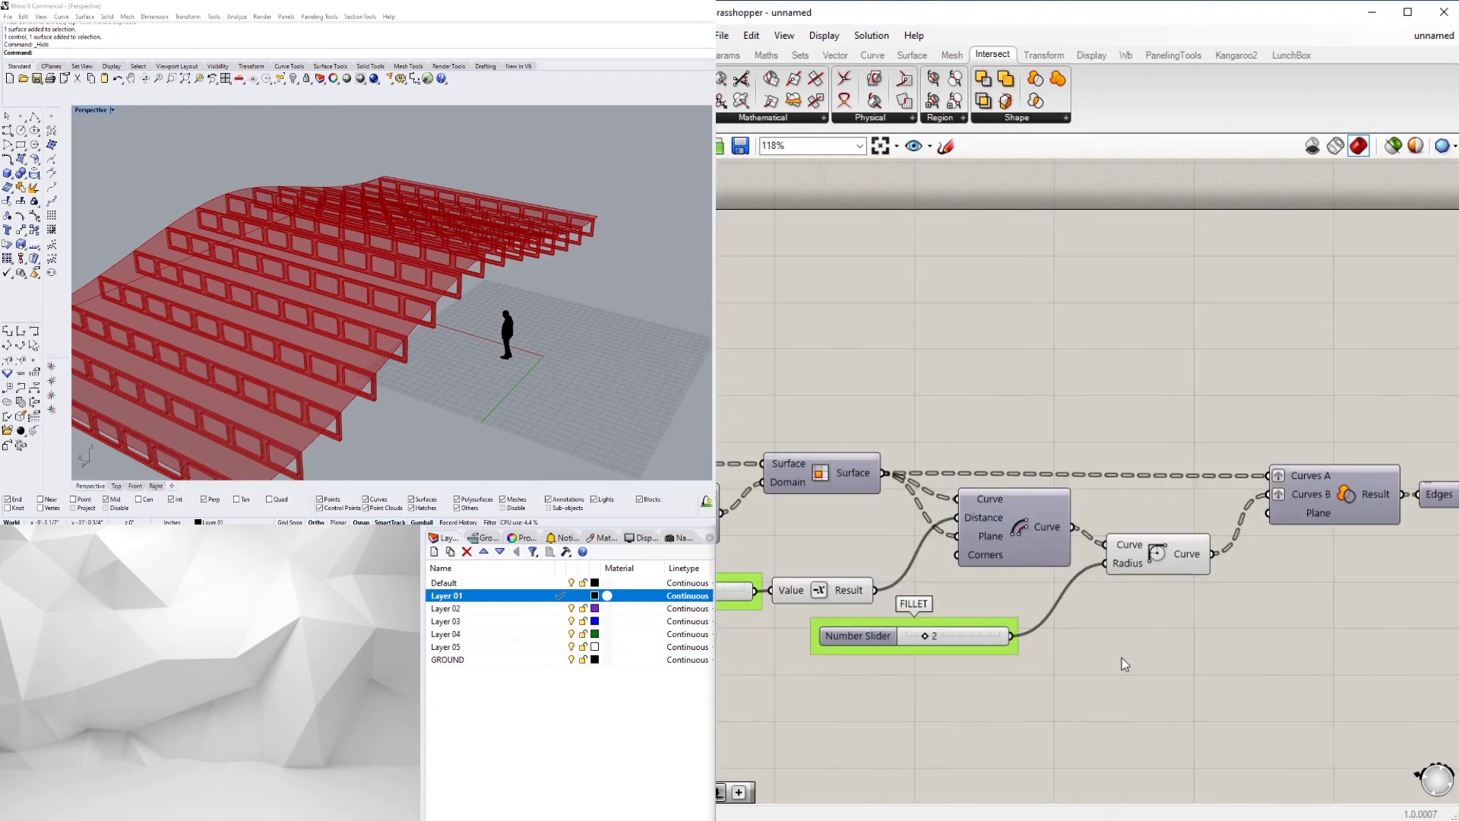
scroll(1283, 565, down, 3)
scroll(1104, 522, up, 5)
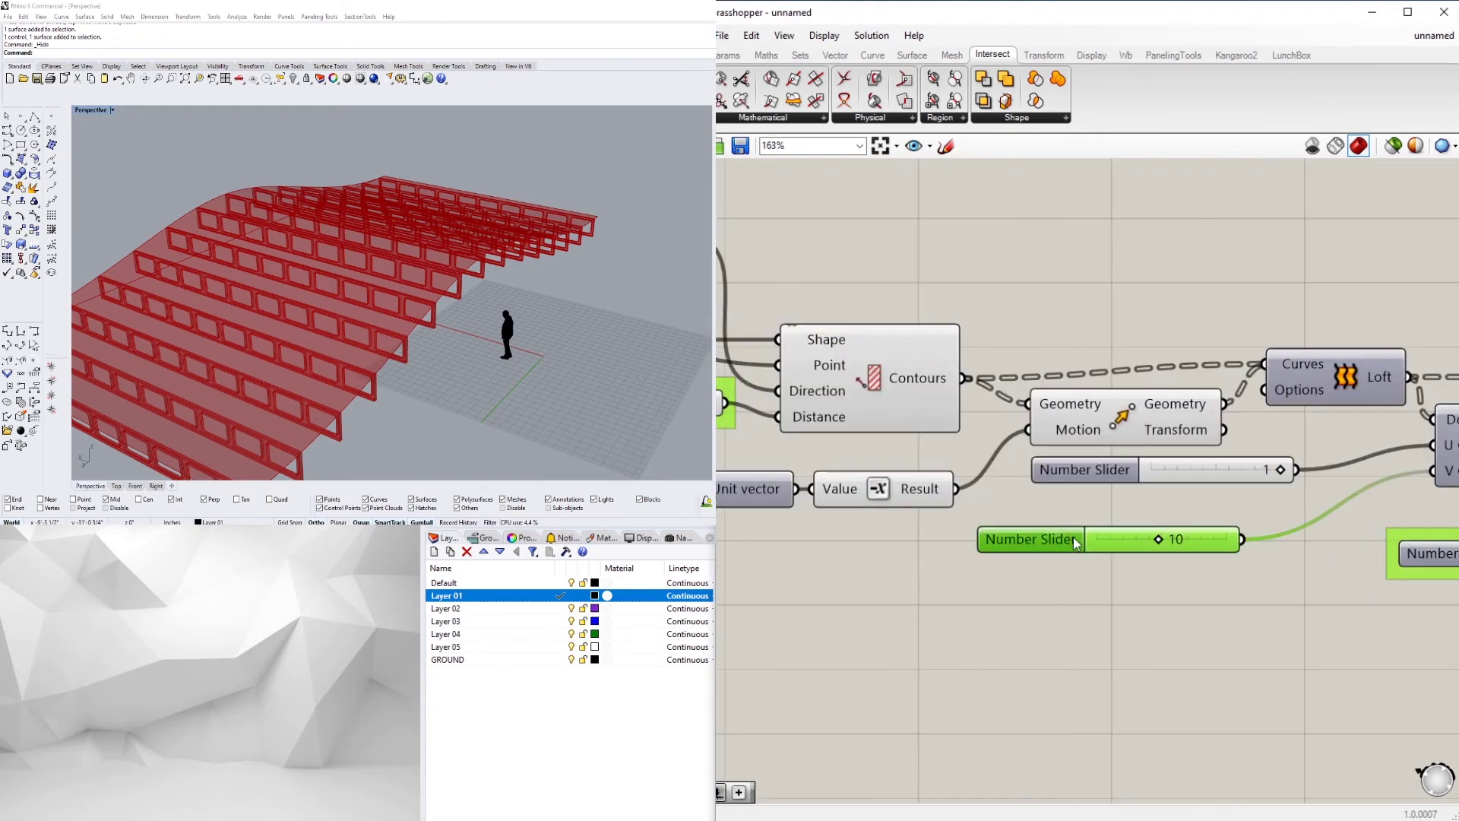
key(ctrl+g)
right_click(1068, 530)
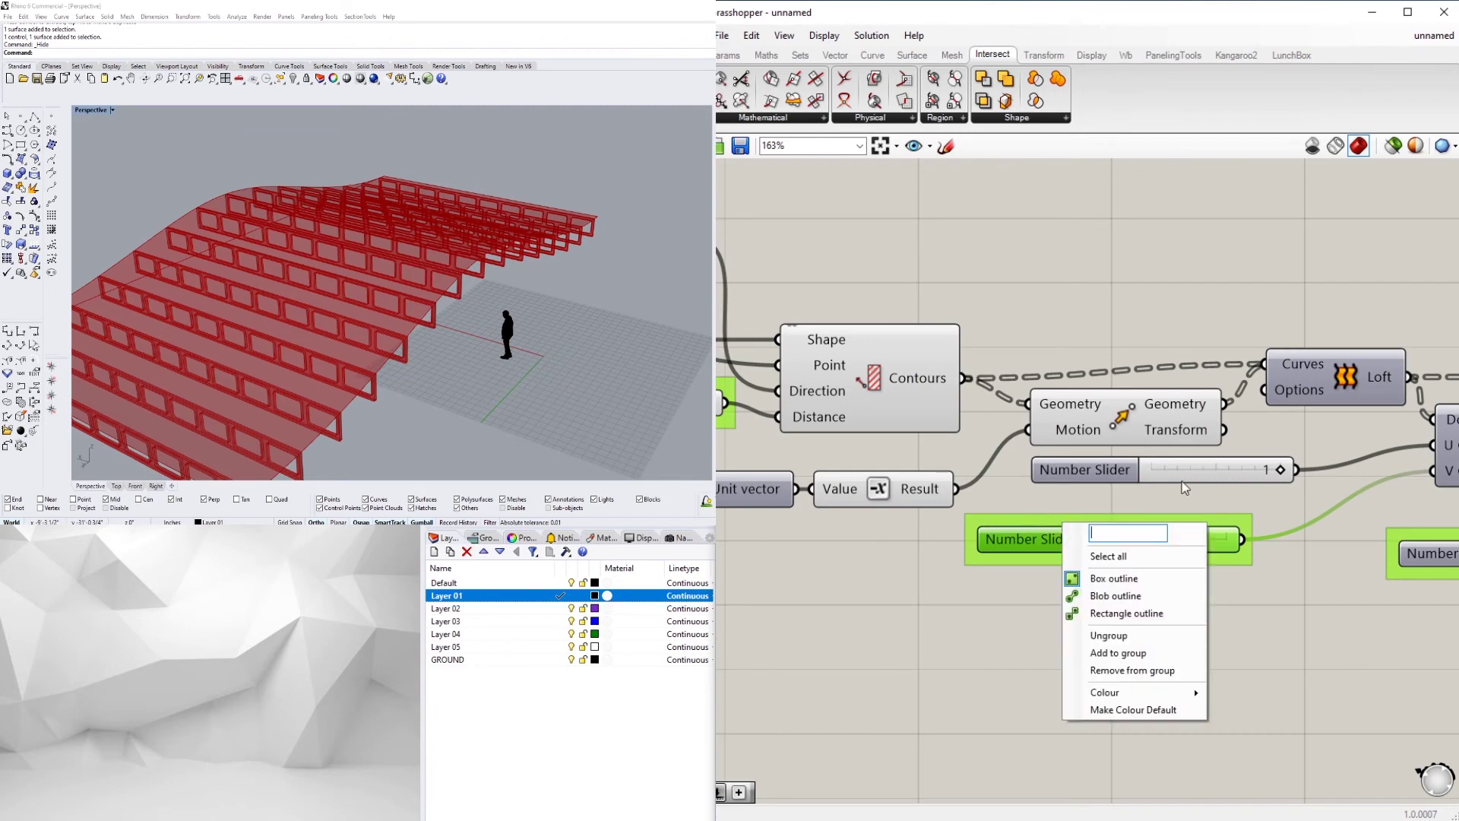
text(DIVISIONS)
click(1250, 594)
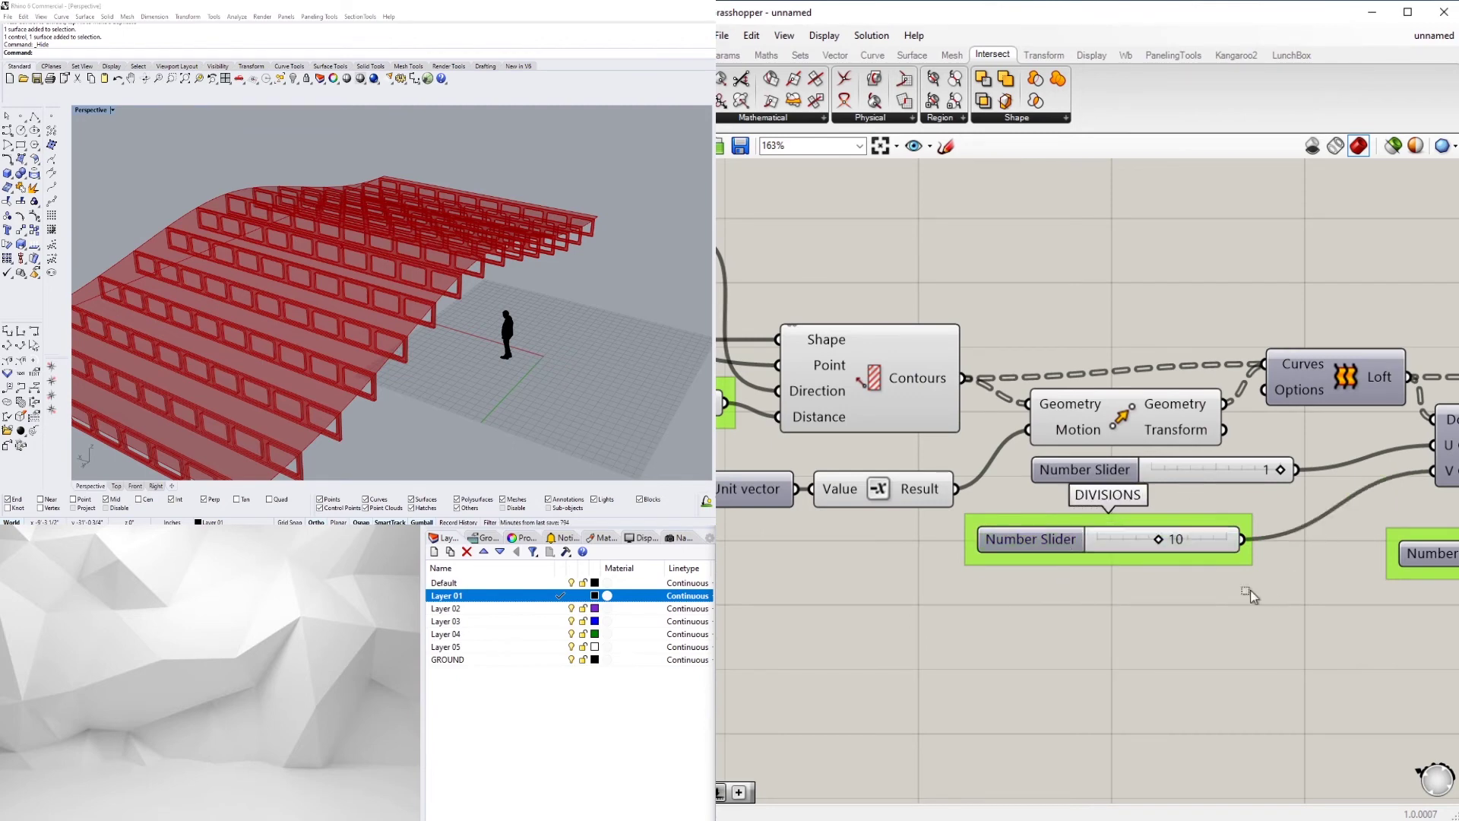
drag(1036, 547, 1035, 559)
click(1156, 649)
Look over the whole definition, from the edge selection and labelled sliders through to the Extrude component.
scroll(1151, 652, down, 3)
right_drag(1028, 659, 1267, 623)
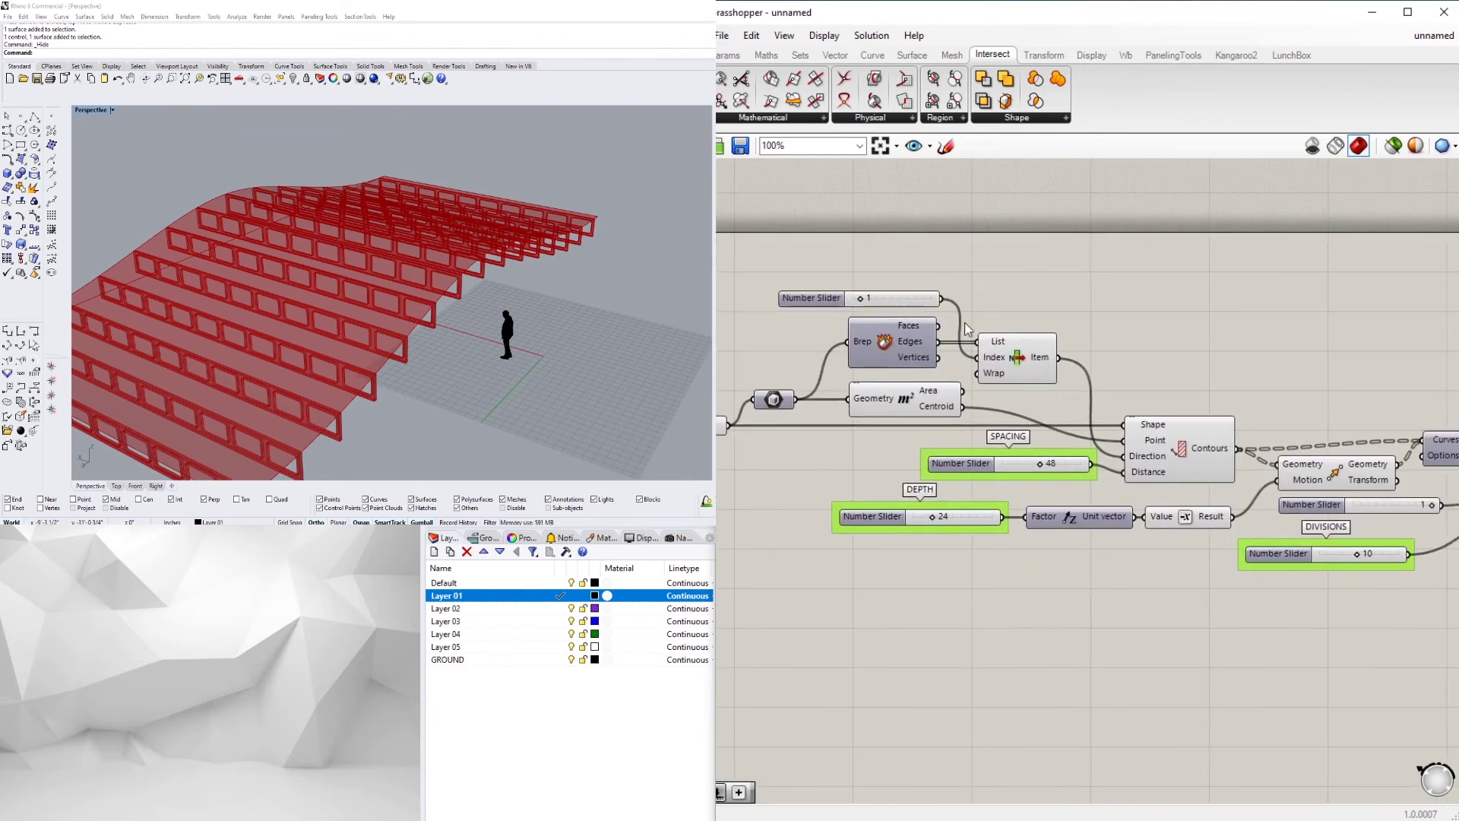
scroll(1007, 340, down, 3)
right_drag(1429, 454, 1113, 479)
right_drag(1224, 482, 985, 506)
scroll(1003, 448, up, 4)
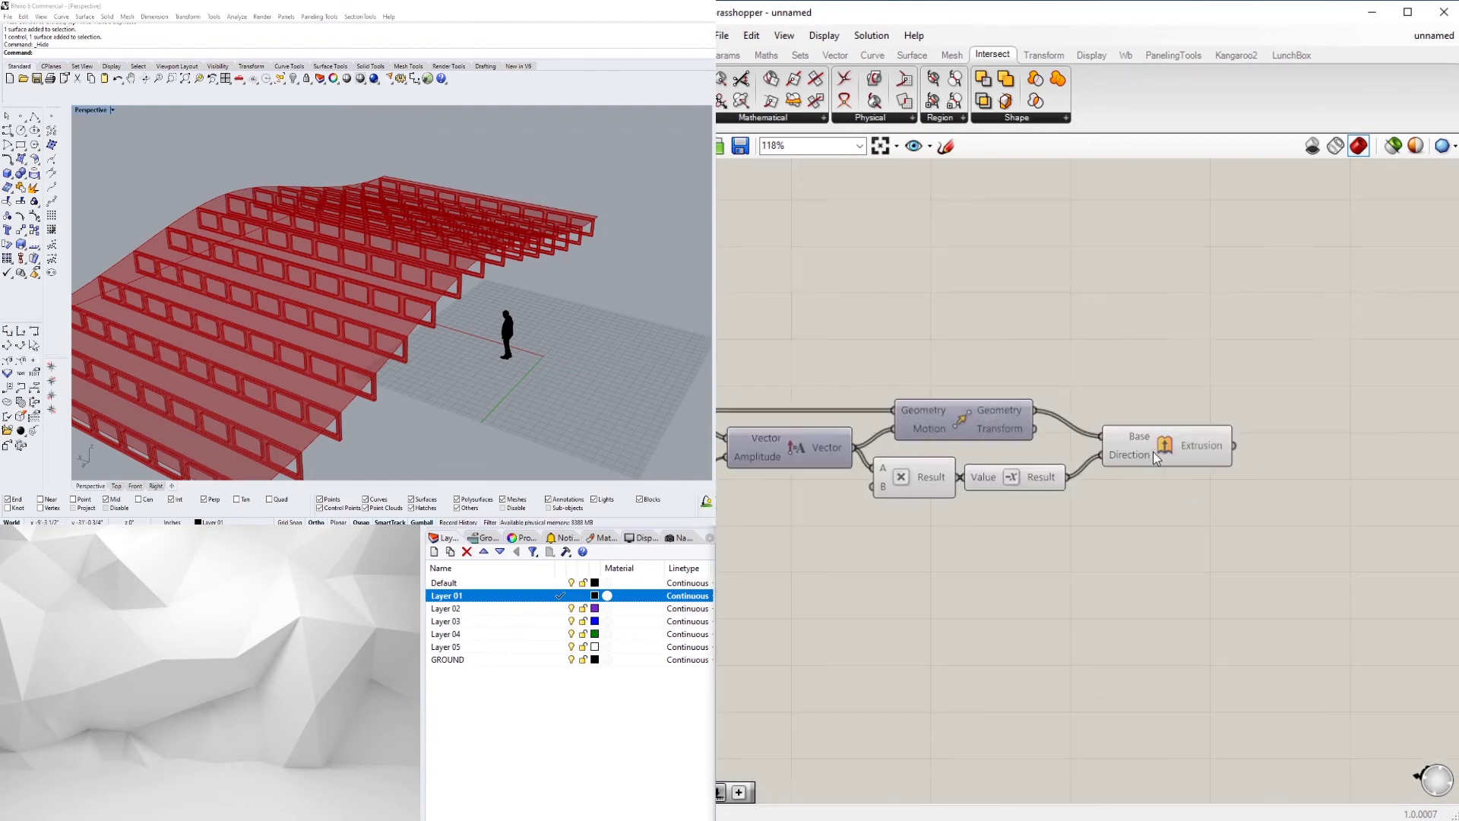
click(1152, 450)
click(1183, 556)
right_drag(874, 579, 1329, 563)
scroll(1048, 563, down, 2)
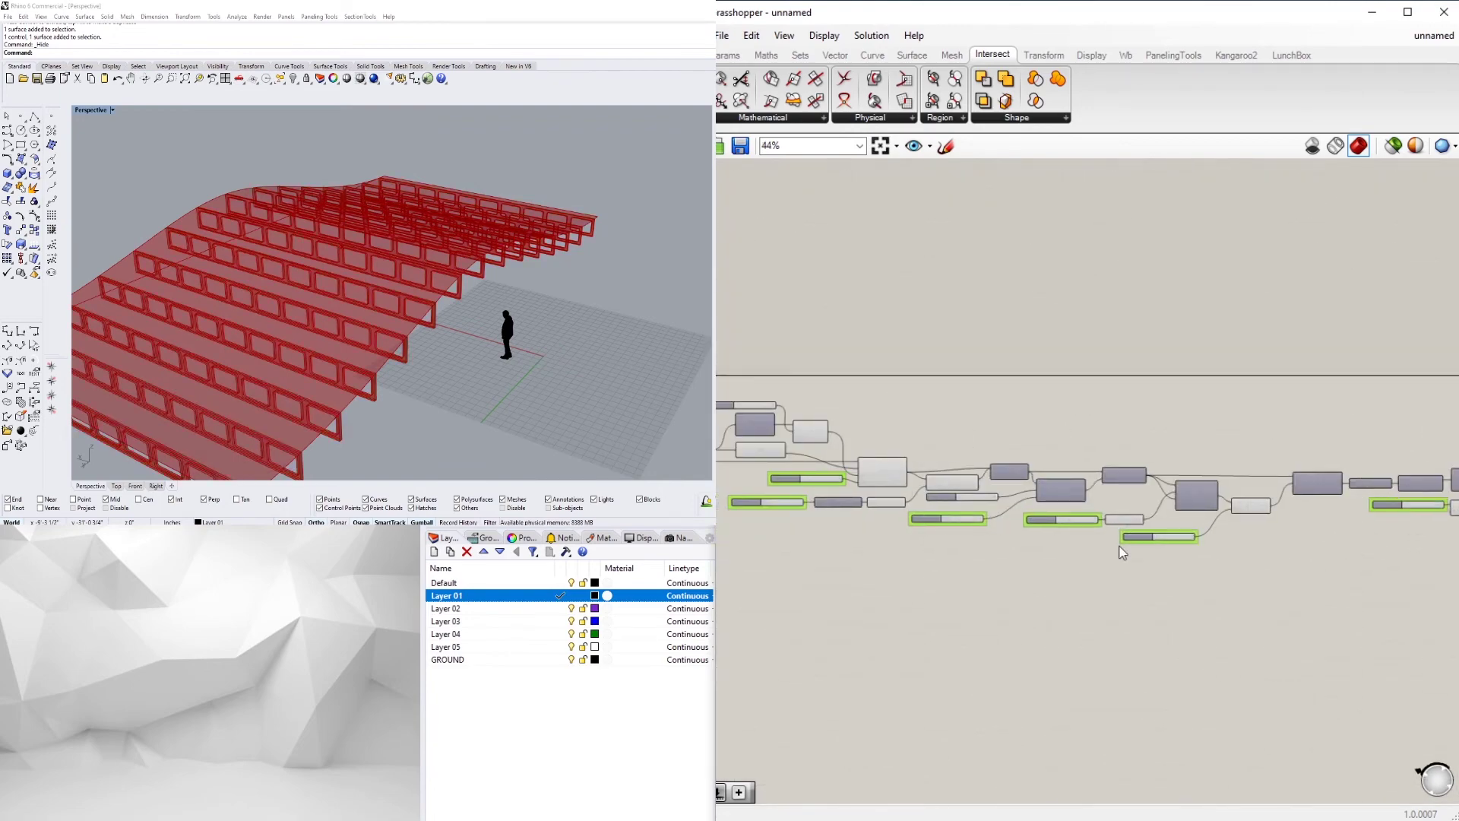
Try a fin spacing of 32 and set the SPACING slider to 60.
scroll(1055, 495, up, 6)
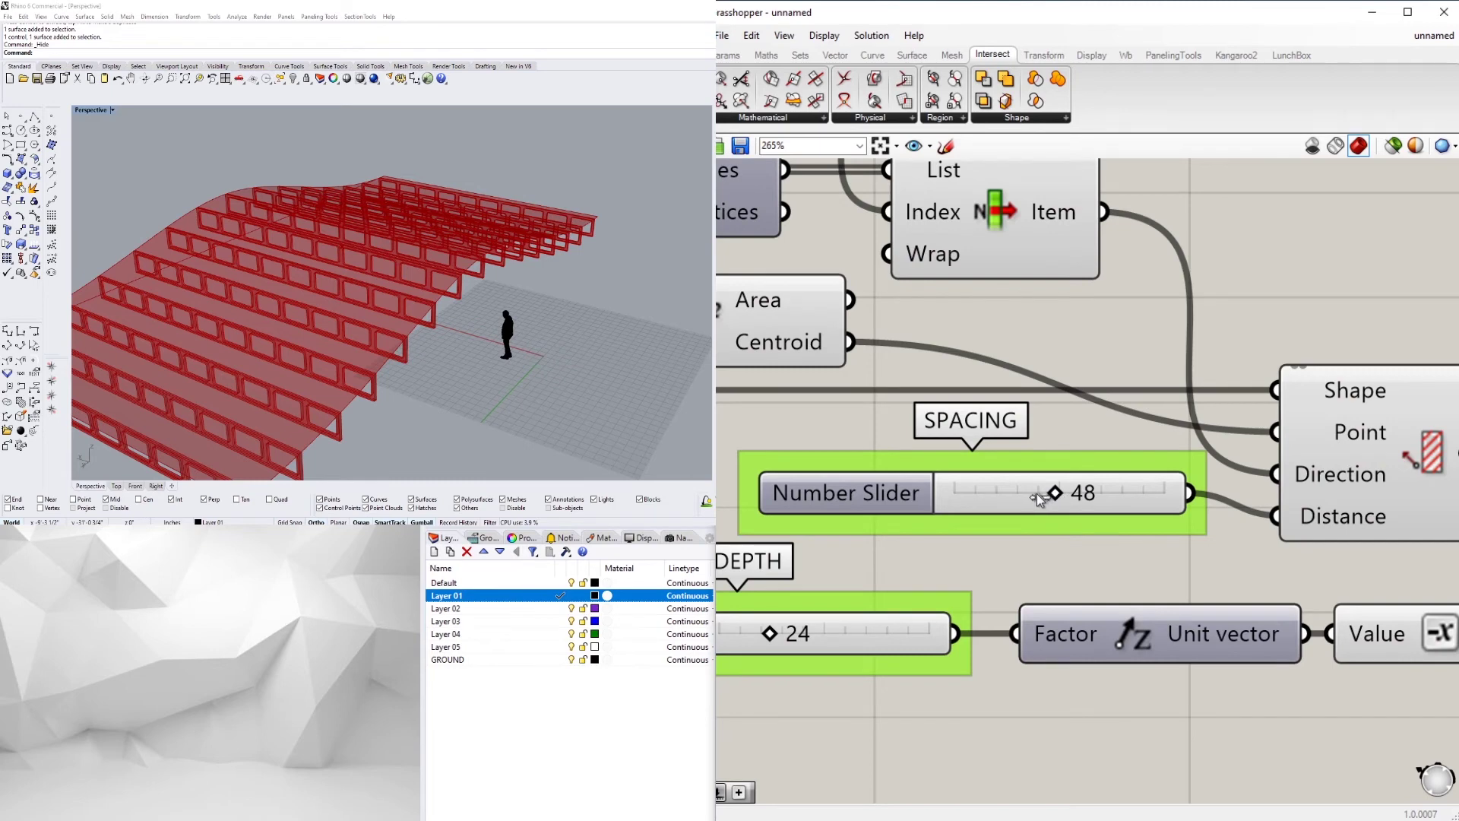
drag(1020, 494, 1036, 497)
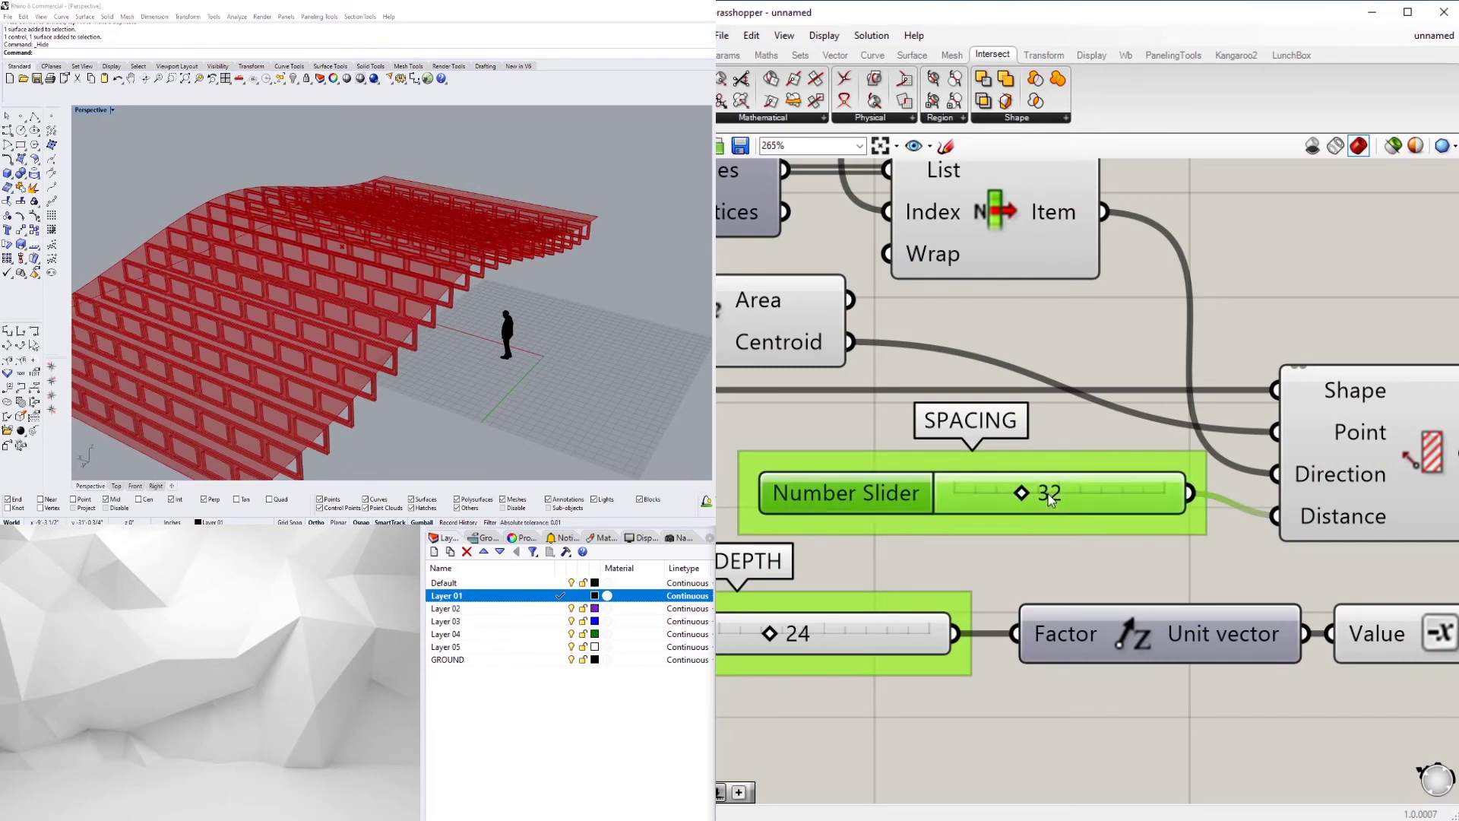
double_click(1041, 494)
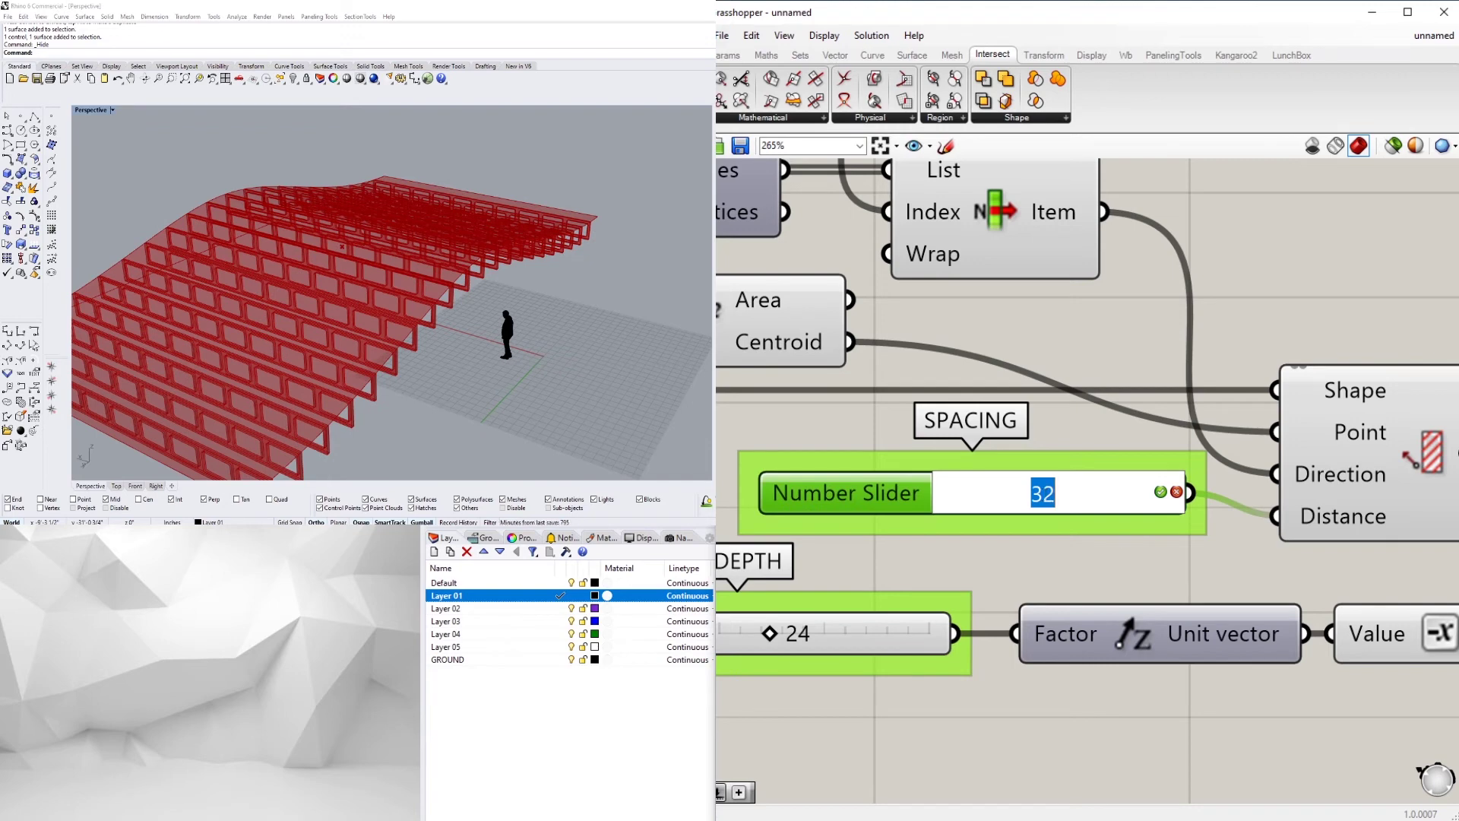
text(60)
key(Return)
right_drag(361, 323, 533, 280)
scroll(1089, 207, down, 3)
scroll(1106, 227, down, 3)
right_drag(304, 251, 369, 269)
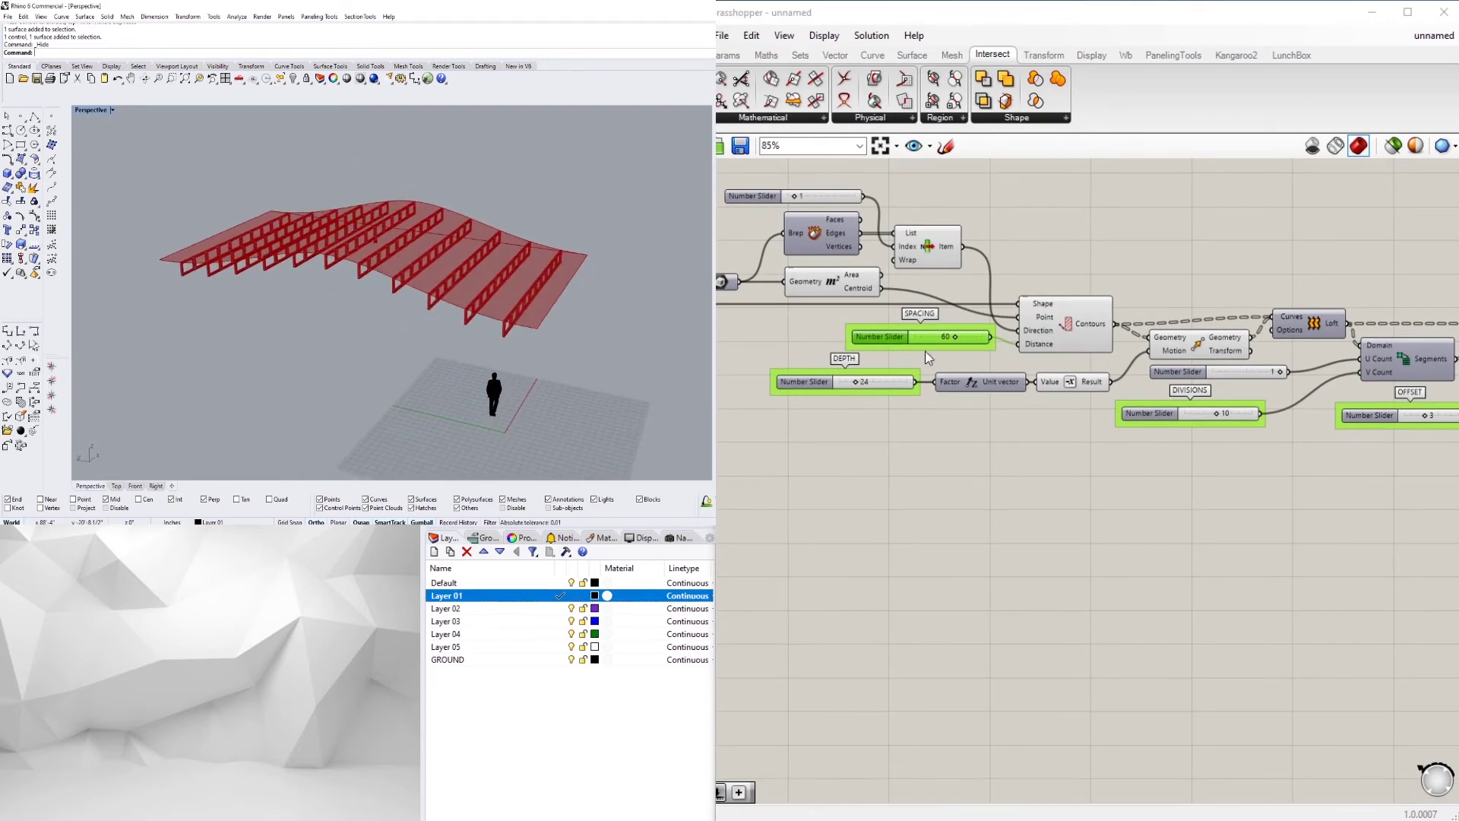
Add an End Points component above the loft and feed it the Contours output.
scroll(1087, 389, down, 2)
double_click(1182, 373)
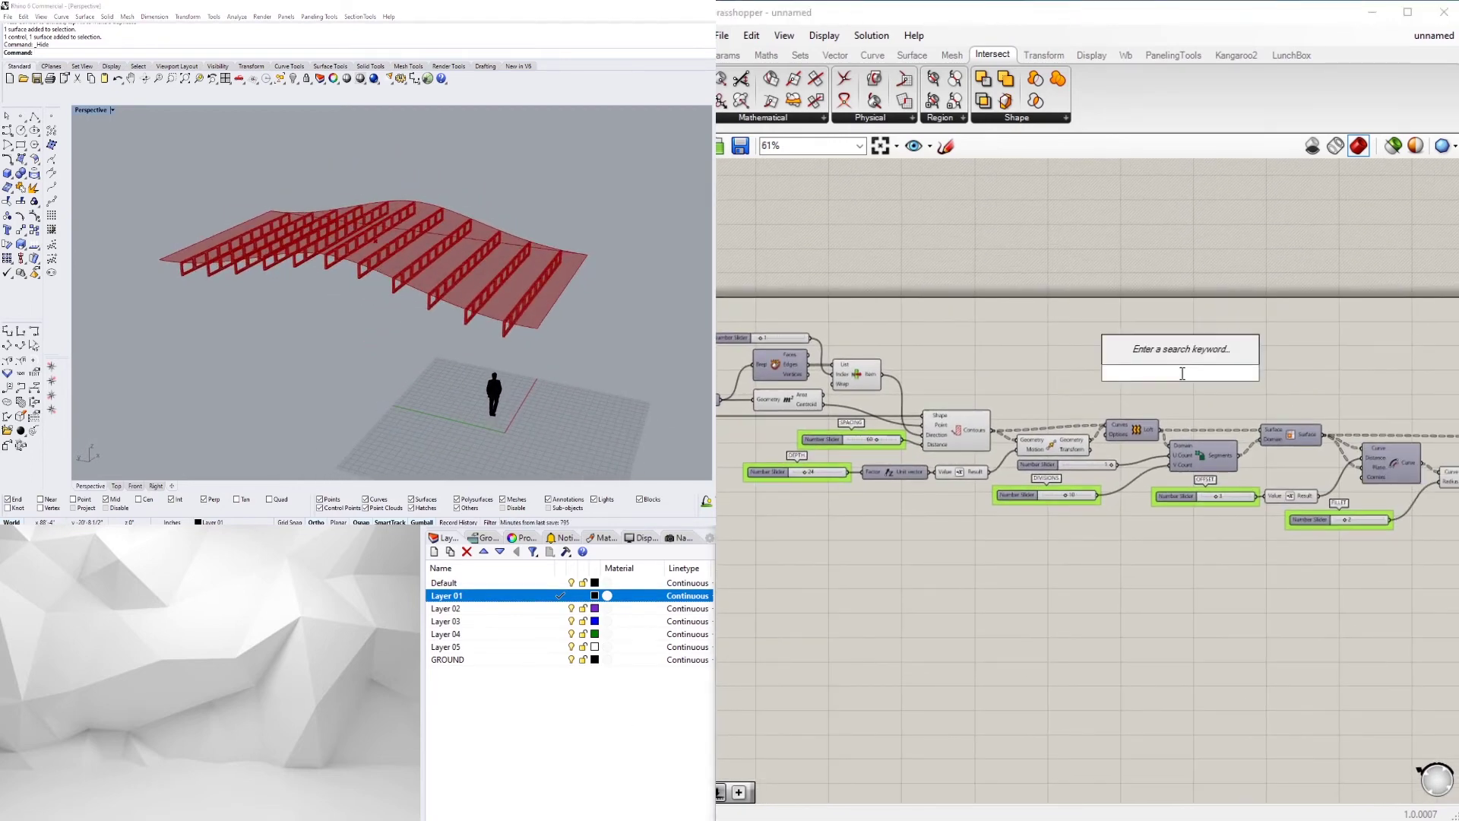
text(END)
click(1153, 356)
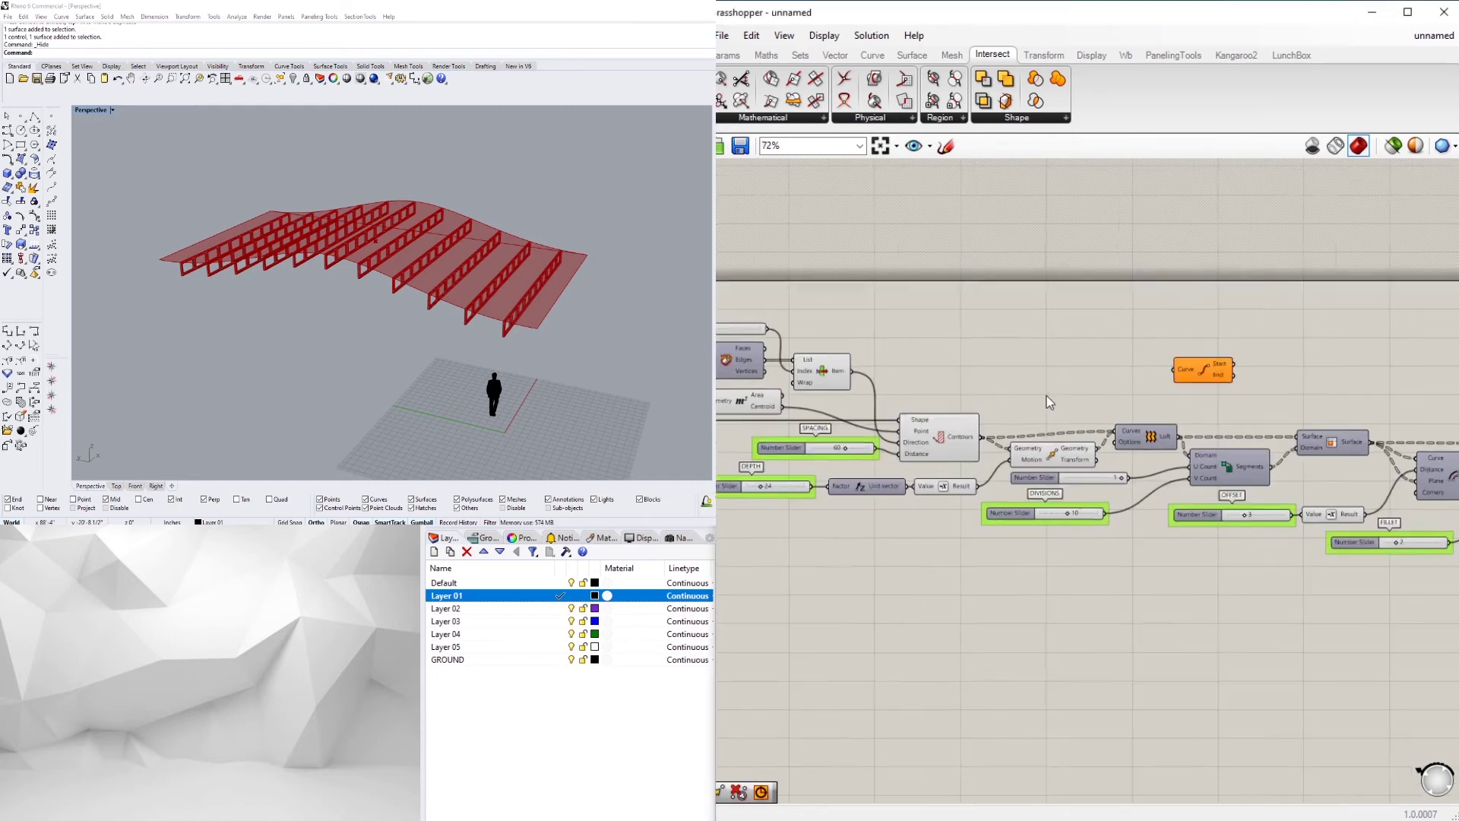
scroll(1001, 469, up, 1)
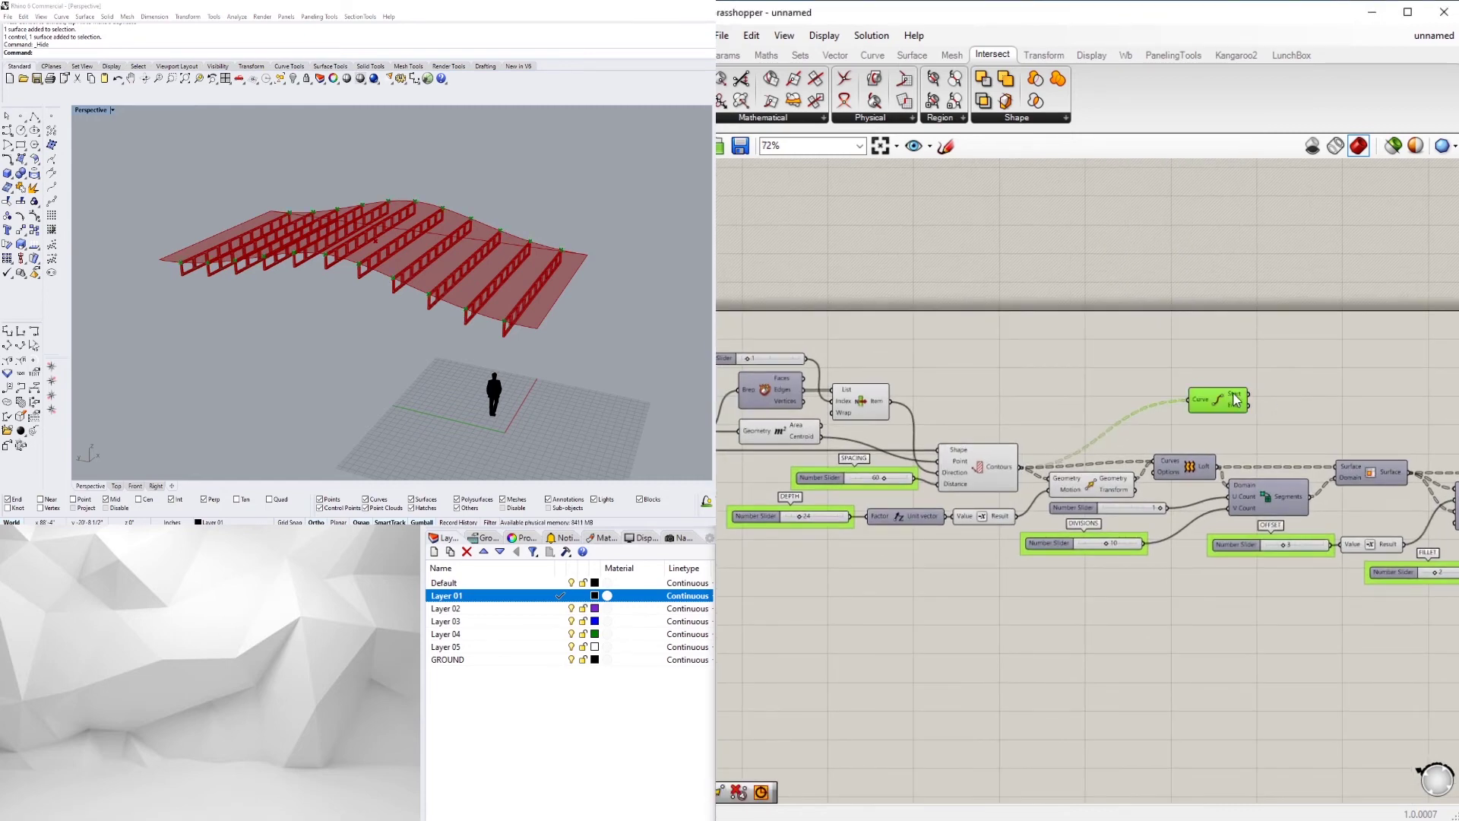
right_drag(1291, 412, 1237, 427)
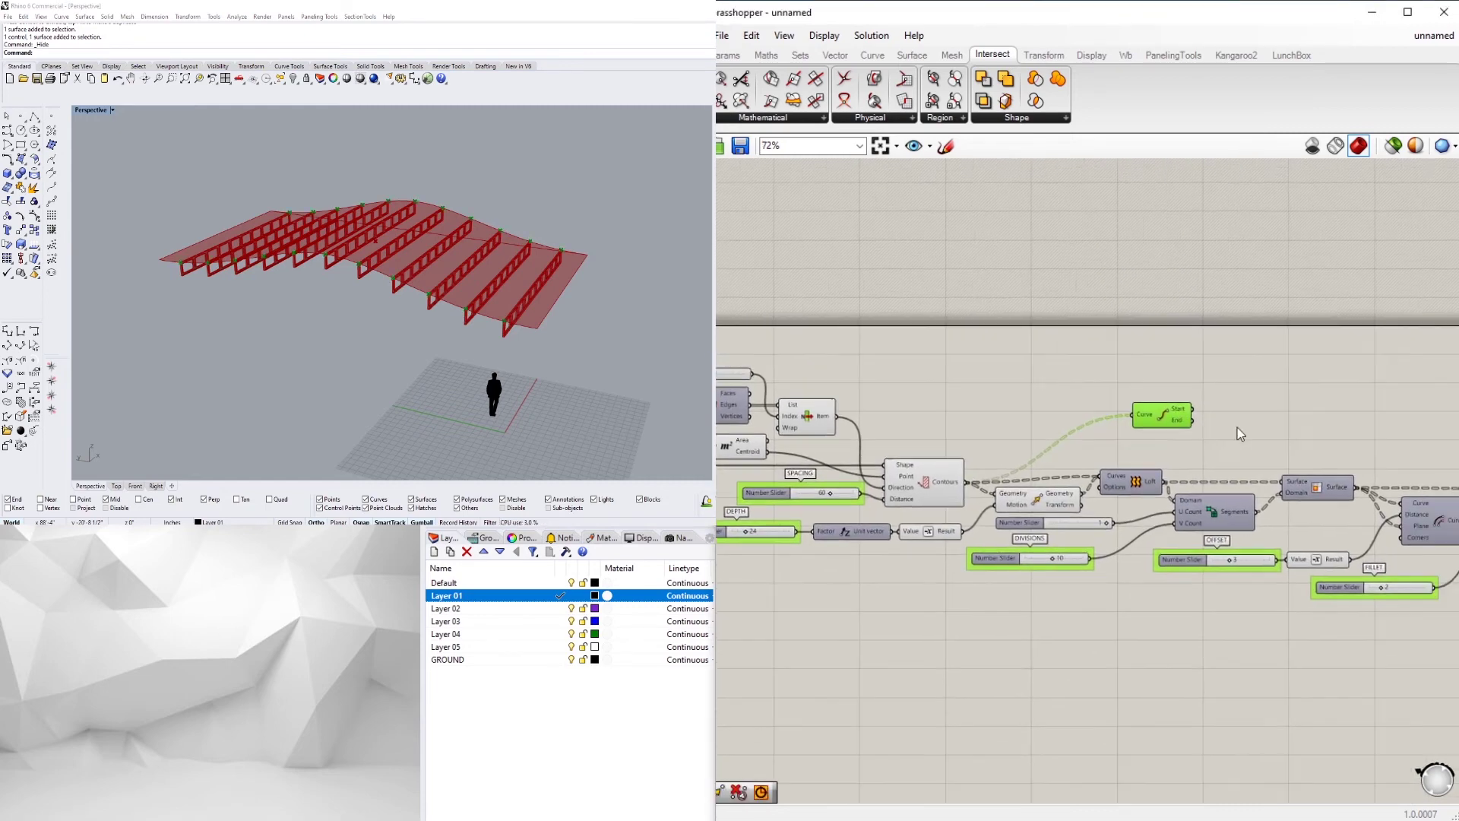
double_click(1179, 417)
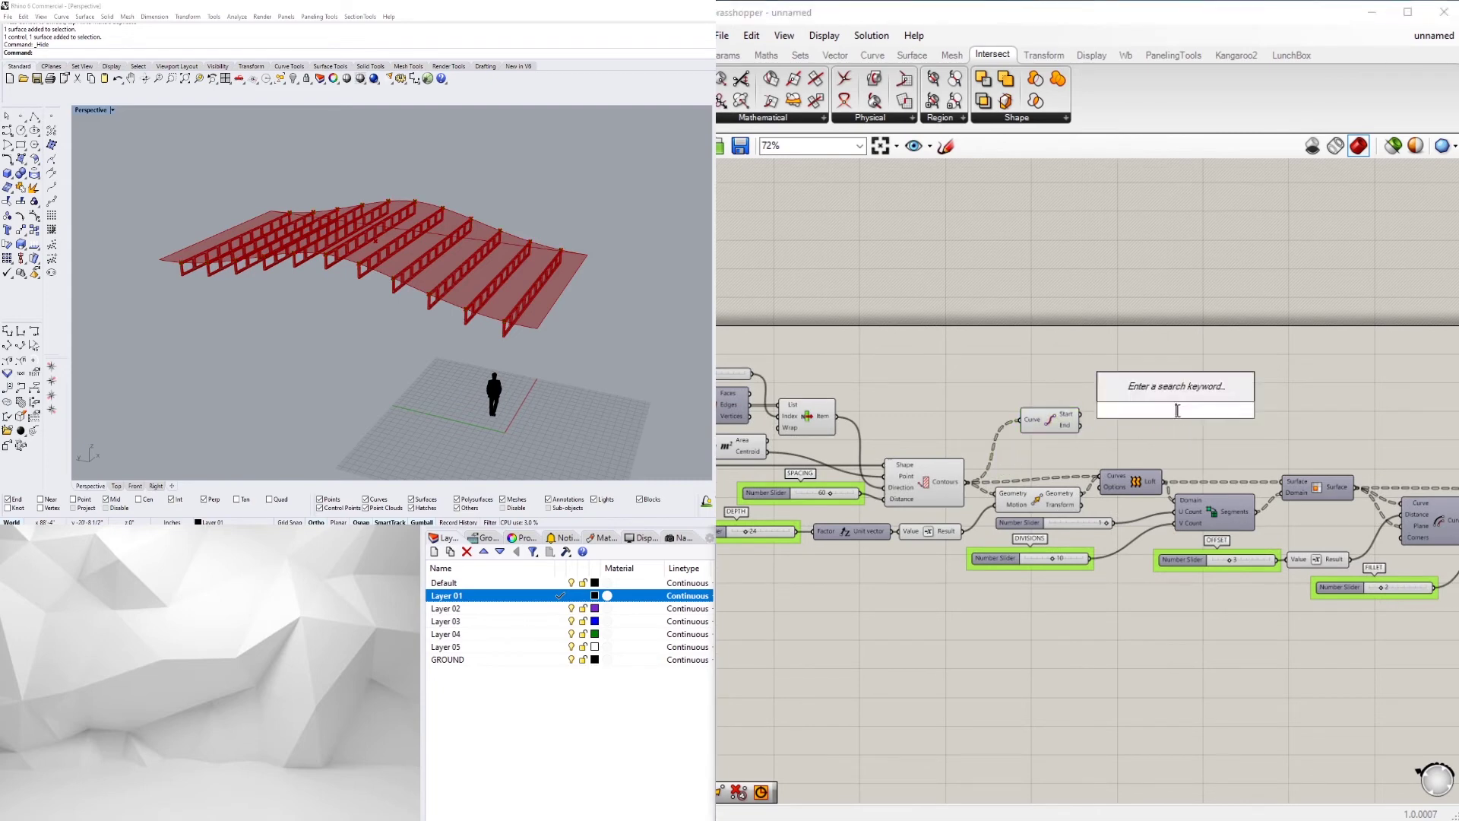
text(PR)
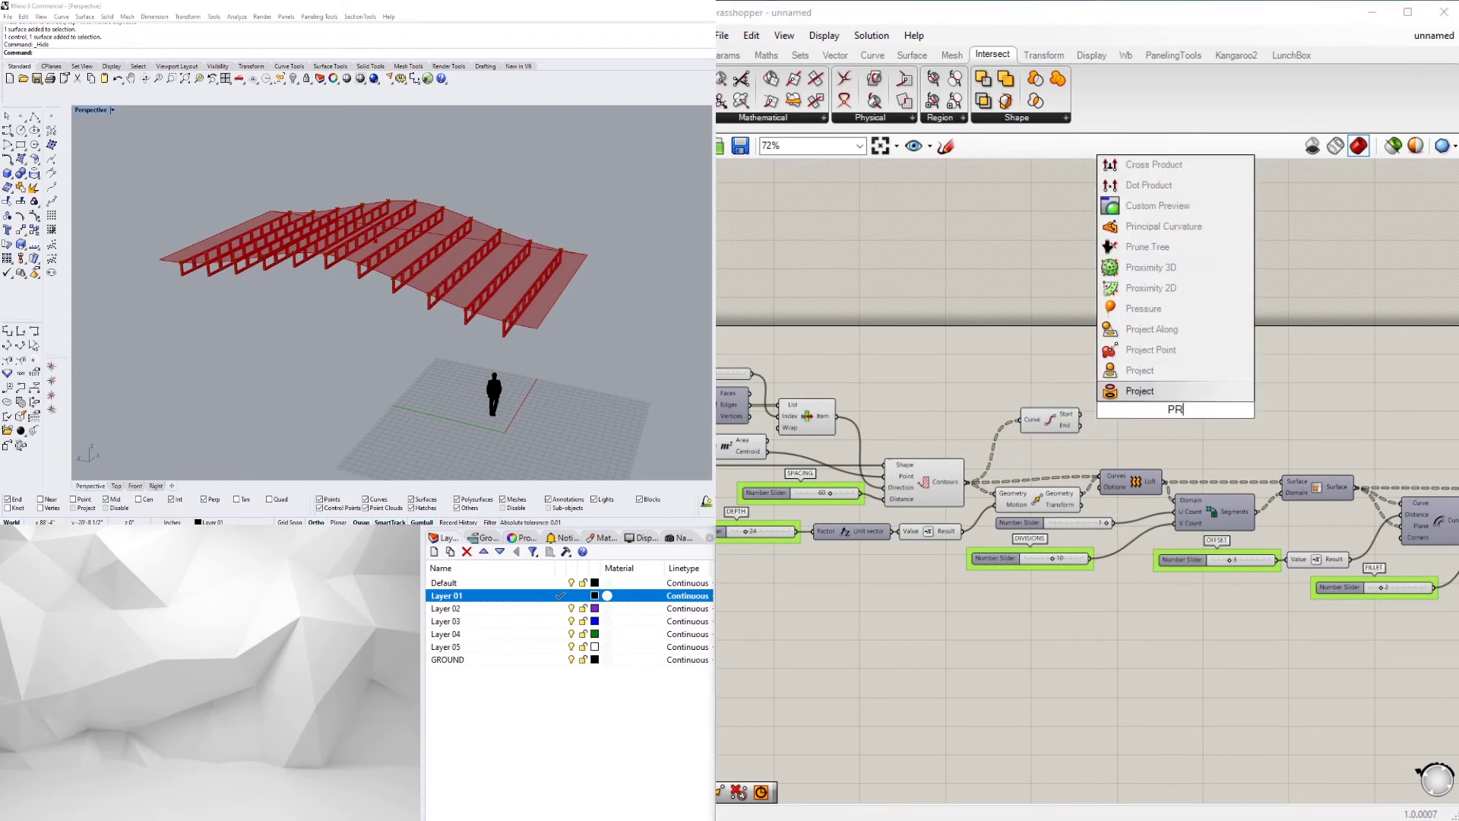
key(Escape)
Add a Move component and connect both the Start and End points to its Geometry input.
double_click(1162, 418)
text(MO)
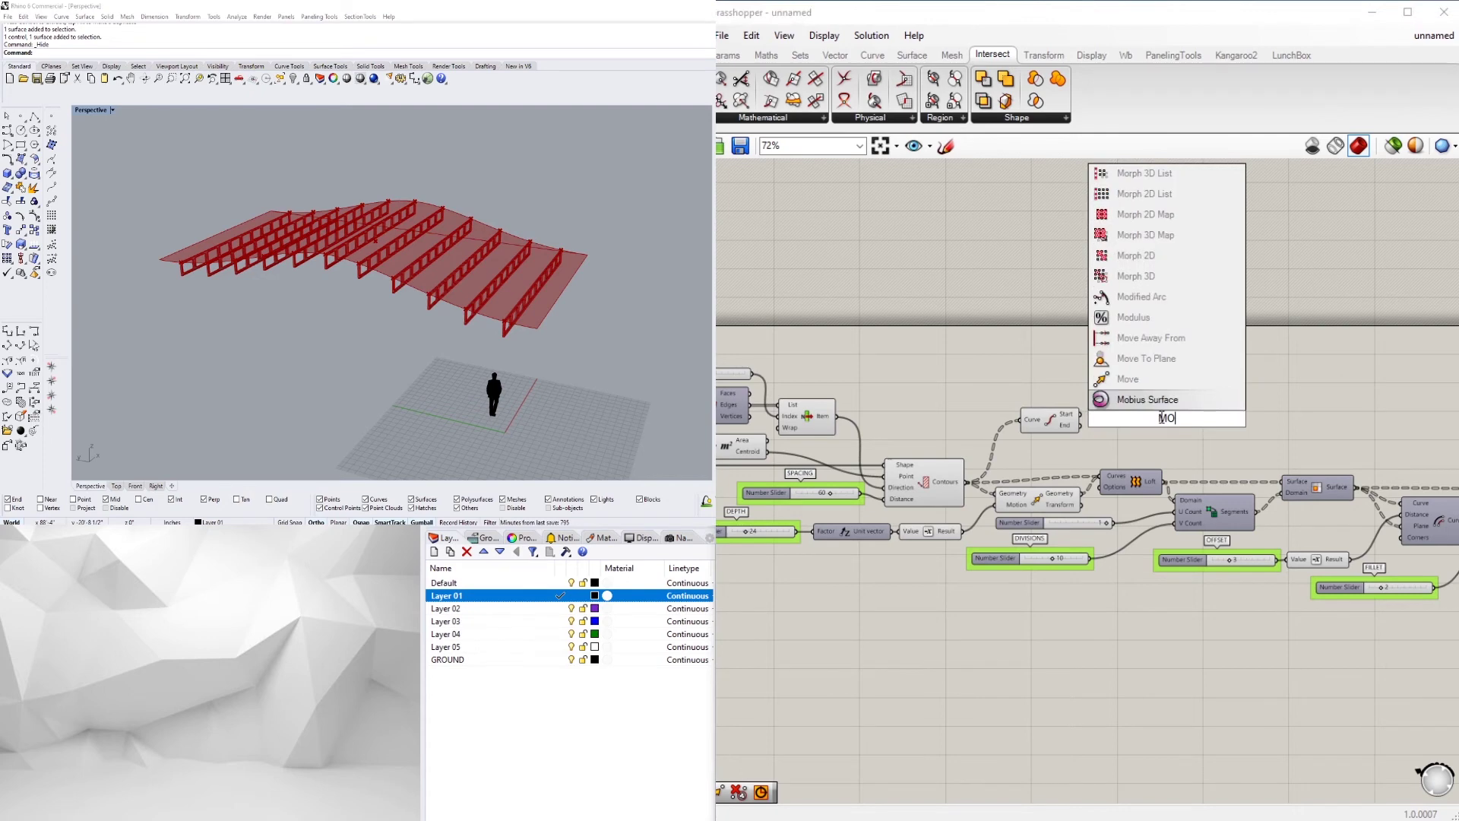
click(1127, 378)
scroll(1103, 423, up, 3)
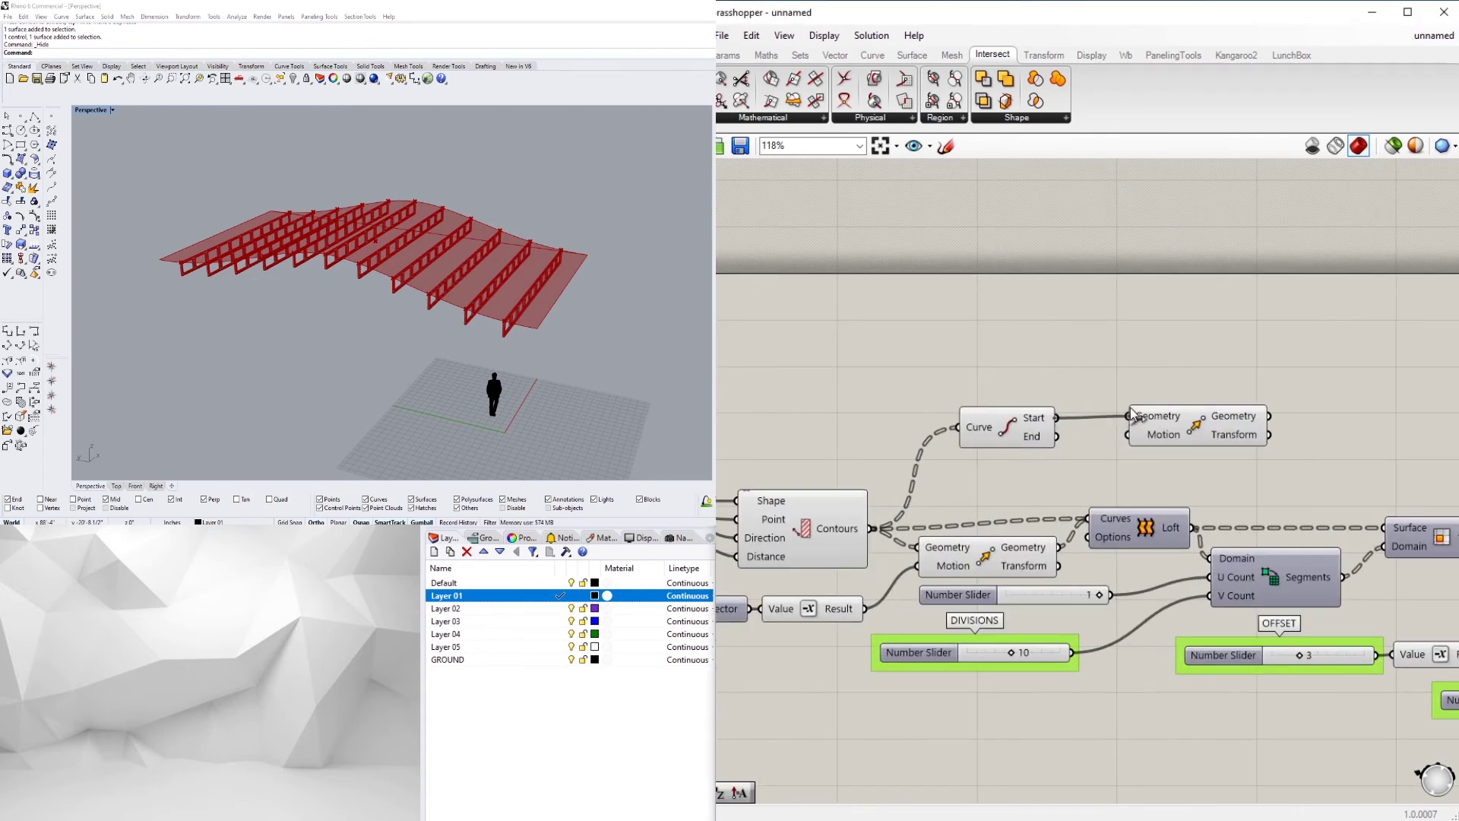
click(1195, 428)
right_drag(1199, 430, 1176, 433)
click(993, 455)
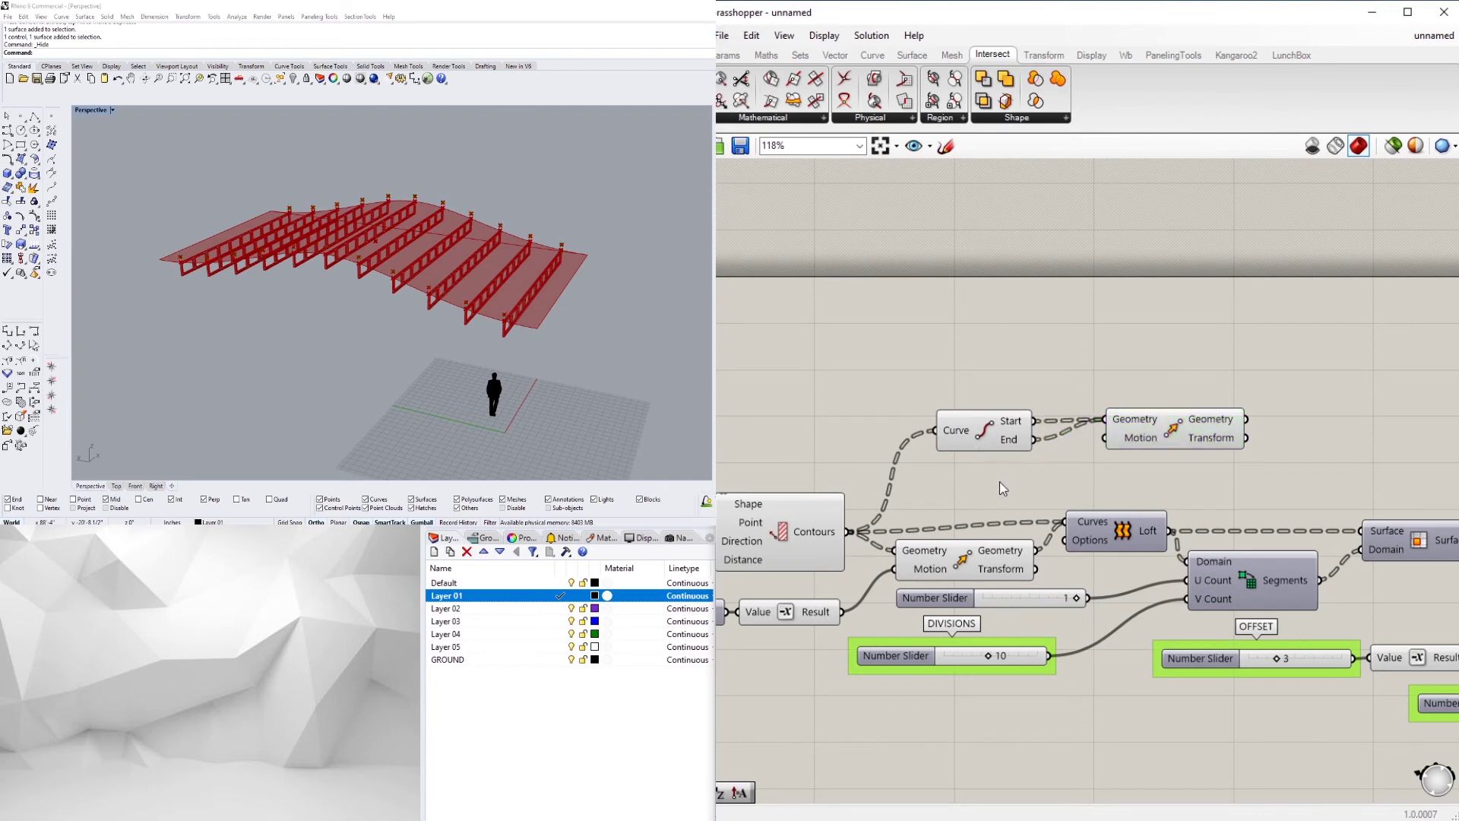
scroll(1011, 483, down, 3)
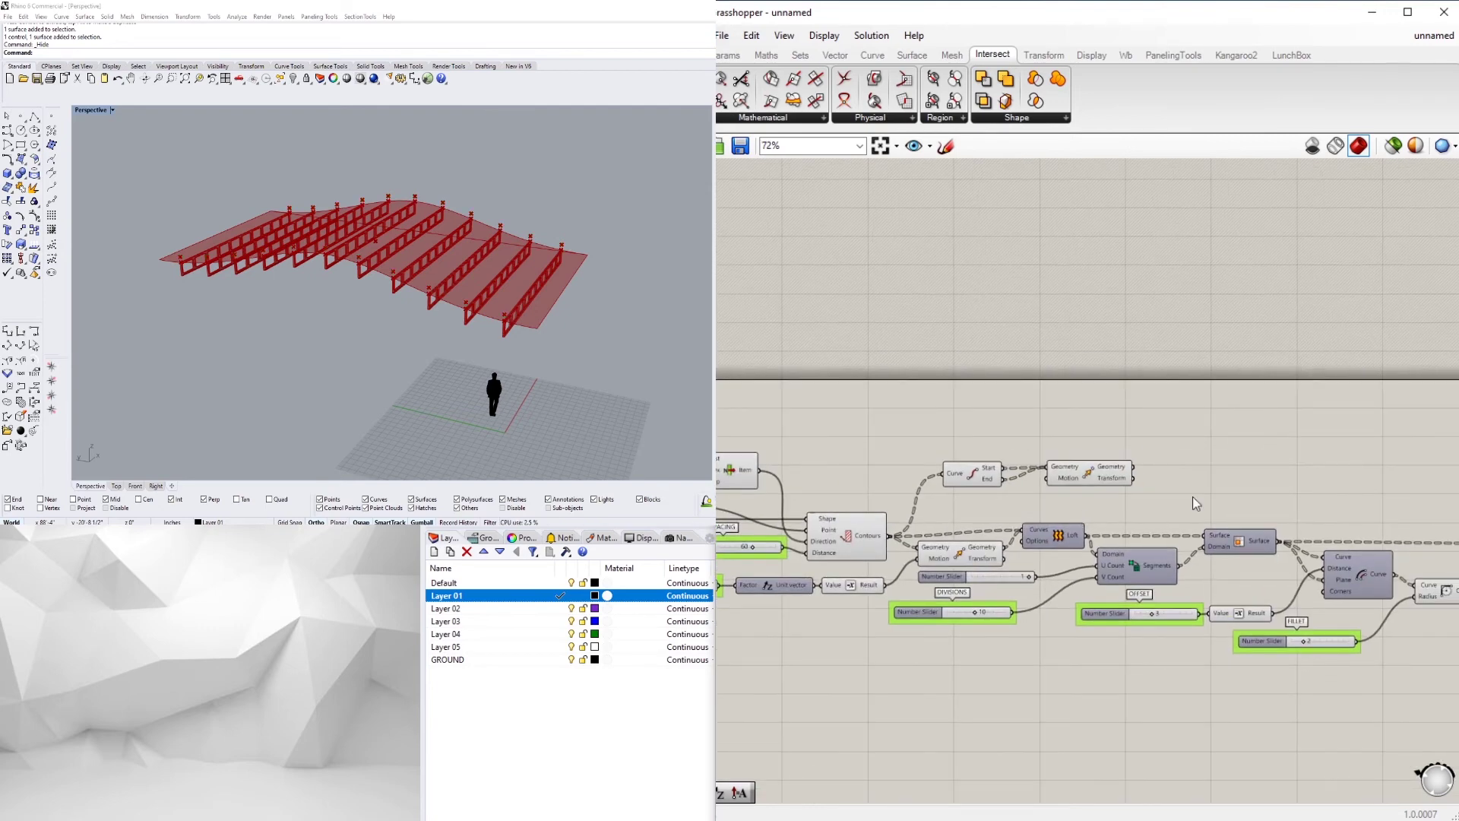
Feed the negated depth vector to the new Move component's Motion input and turn off the End Points preview.
right_drag(1192, 495, 1223, 473)
scroll(976, 513, down, 1)
scroll(876, 540, up, 2)
right_drag(878, 547, 1065, 631)
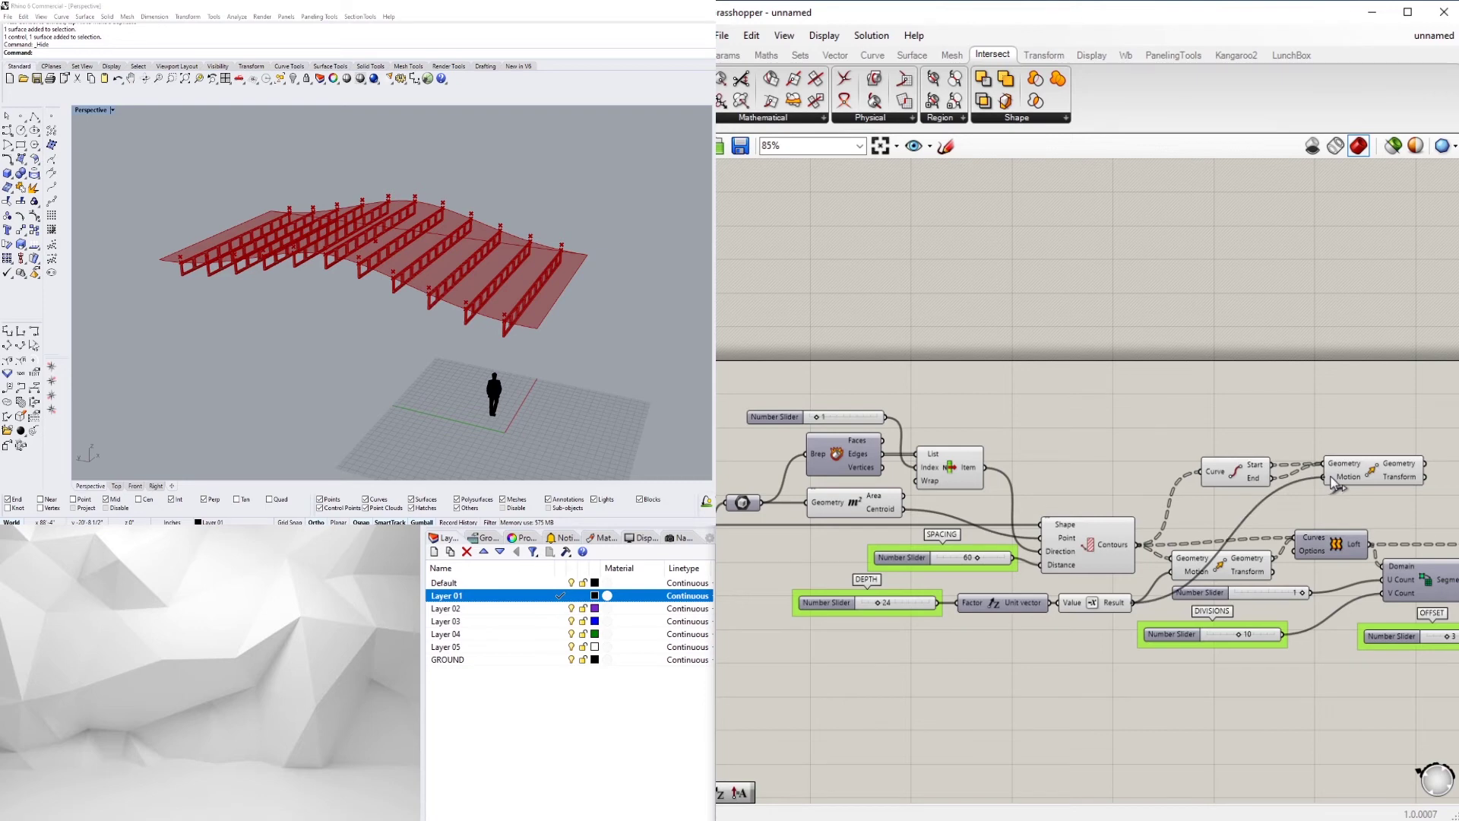
right_click(1228, 474)
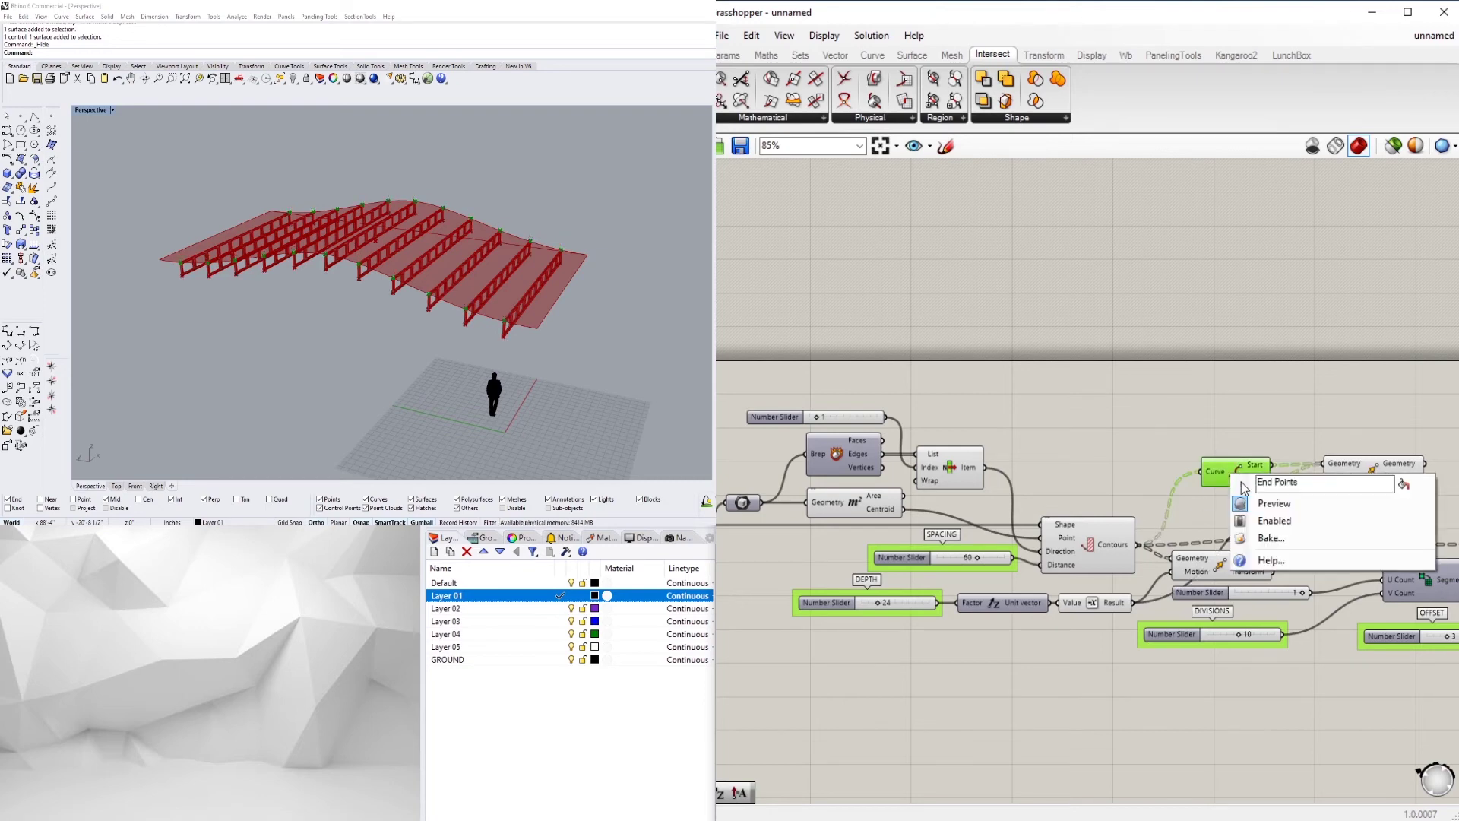
click(1248, 502)
scroll(1376, 462, up, 5)
right_drag(1394, 490, 1320, 498)
drag(1310, 498, 1281, 521)
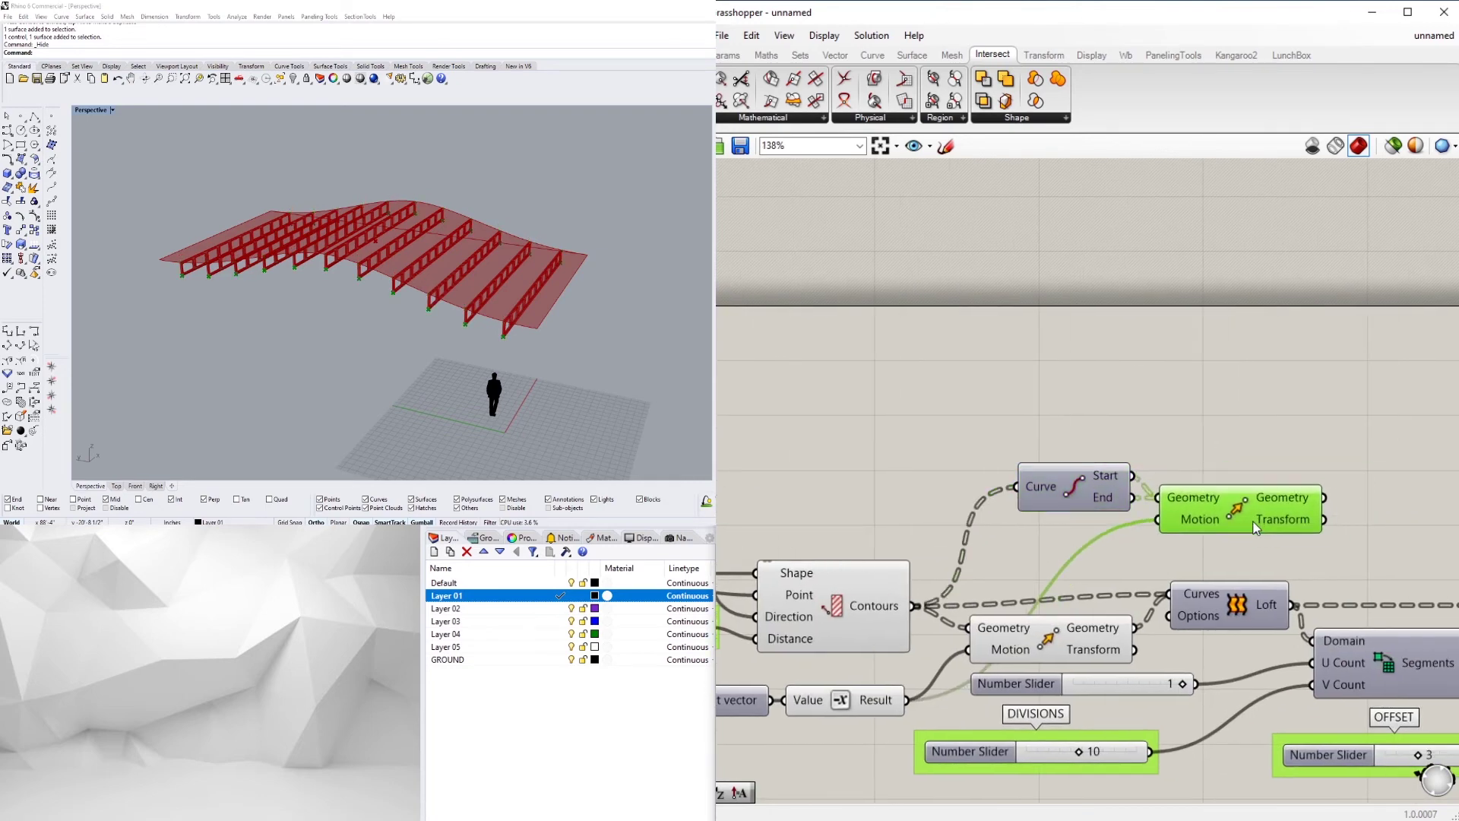
Add a Project component after the new Move and feed it the moved points.
right_drag(1276, 481, 1009, 524)
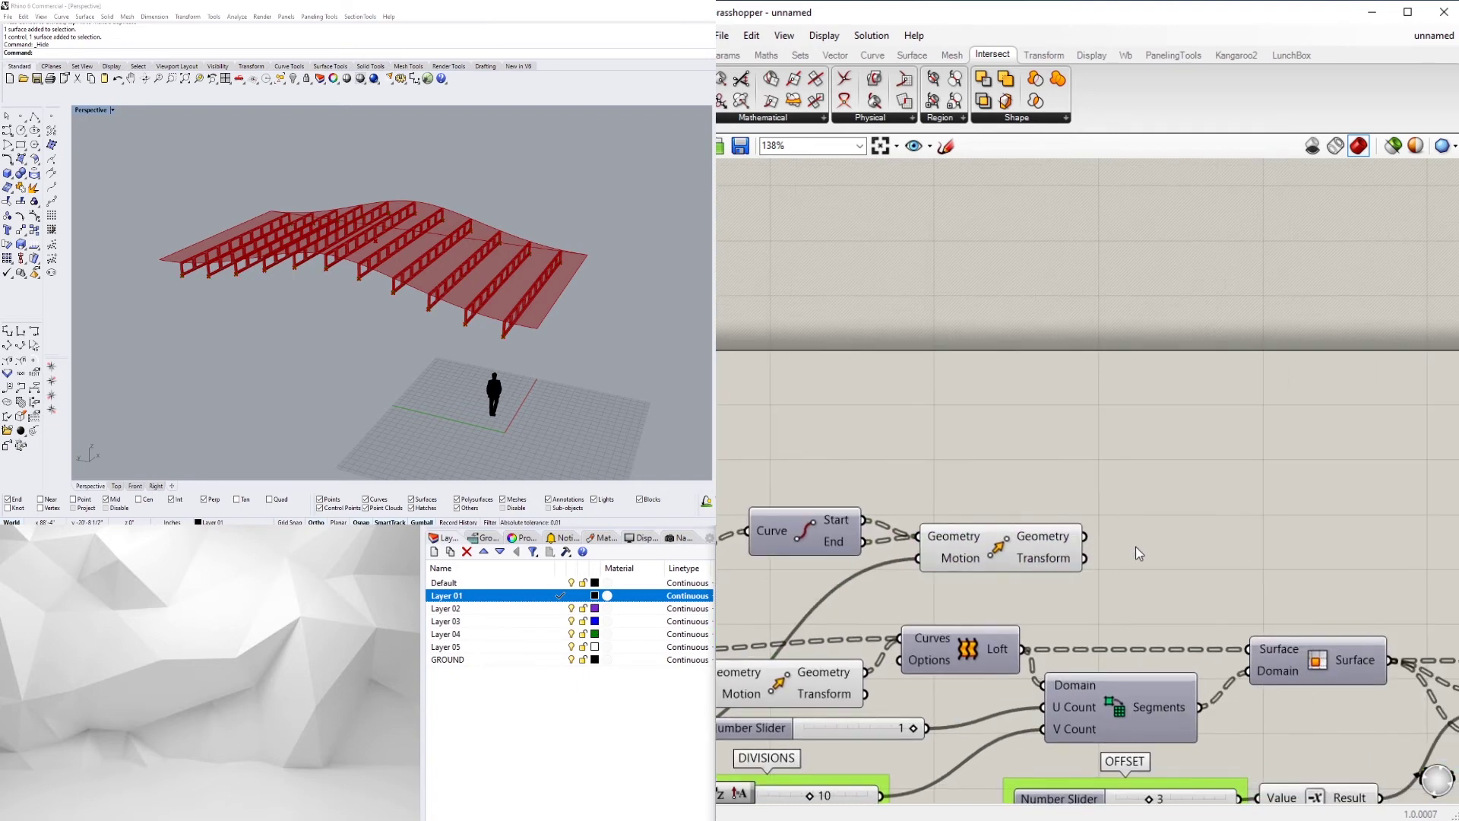
text(pro)
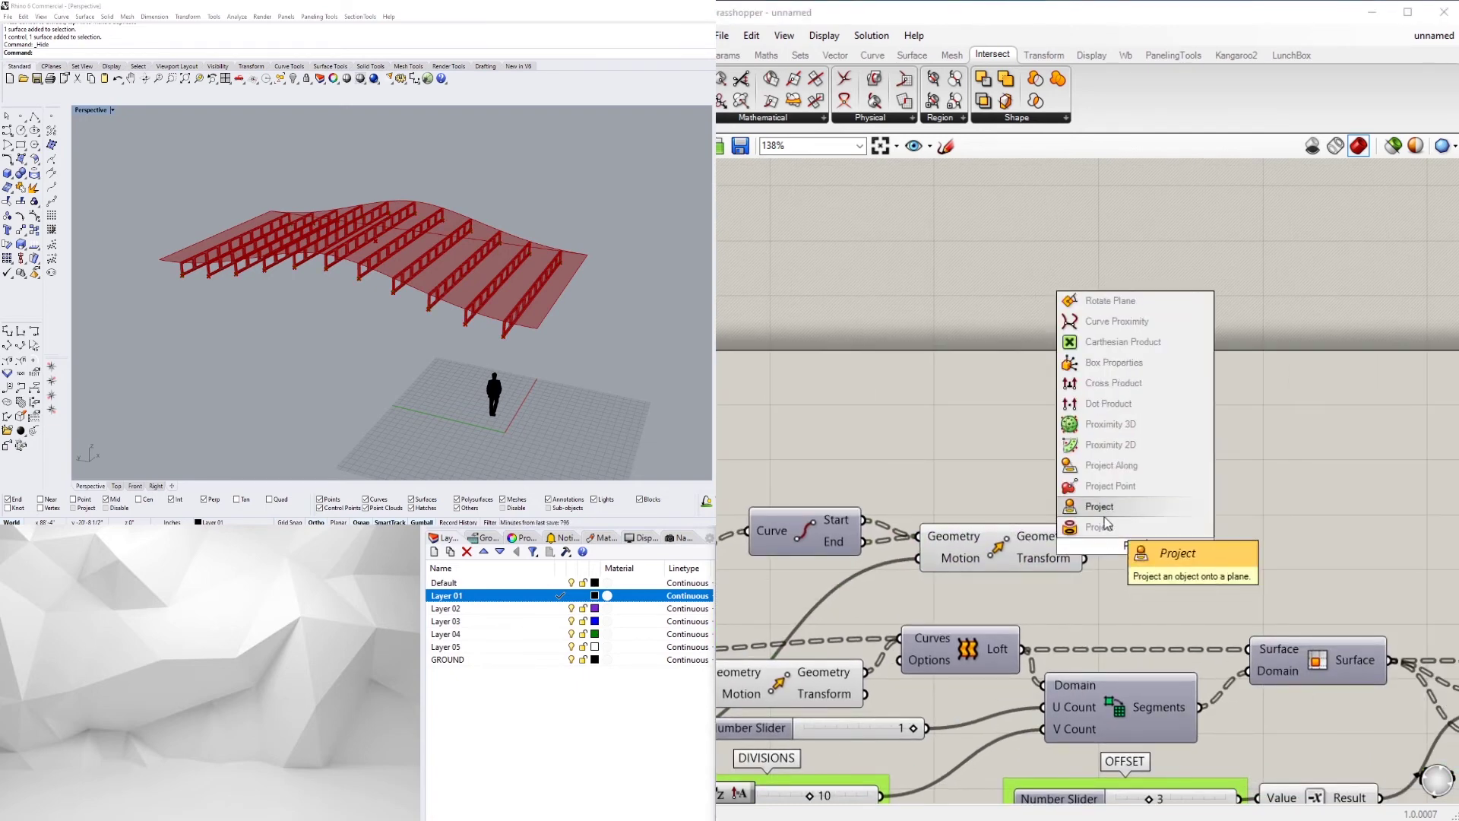
click(1100, 506)
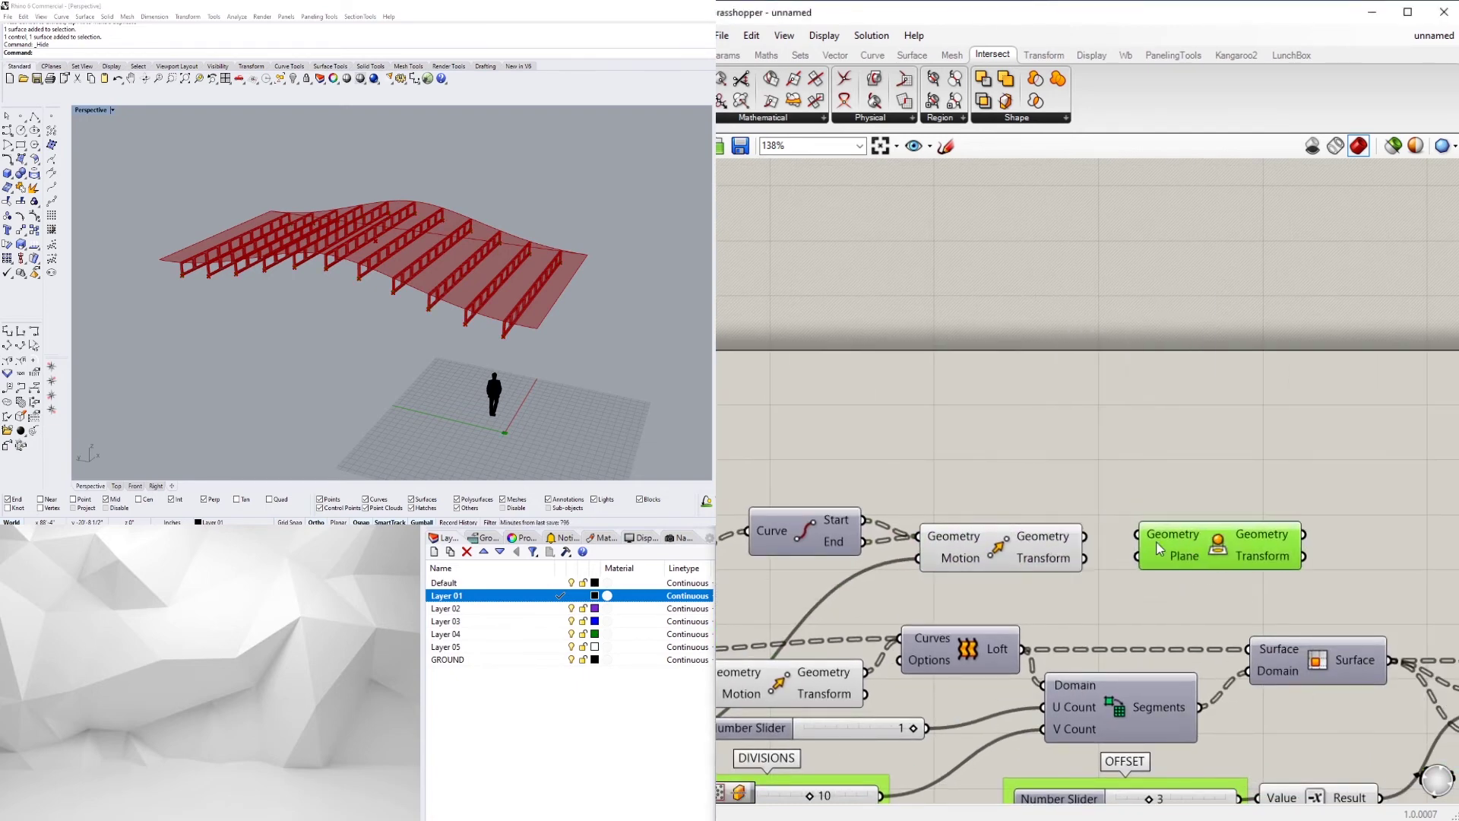
right_drag(1190, 497, 1087, 483)
click(1223, 463)
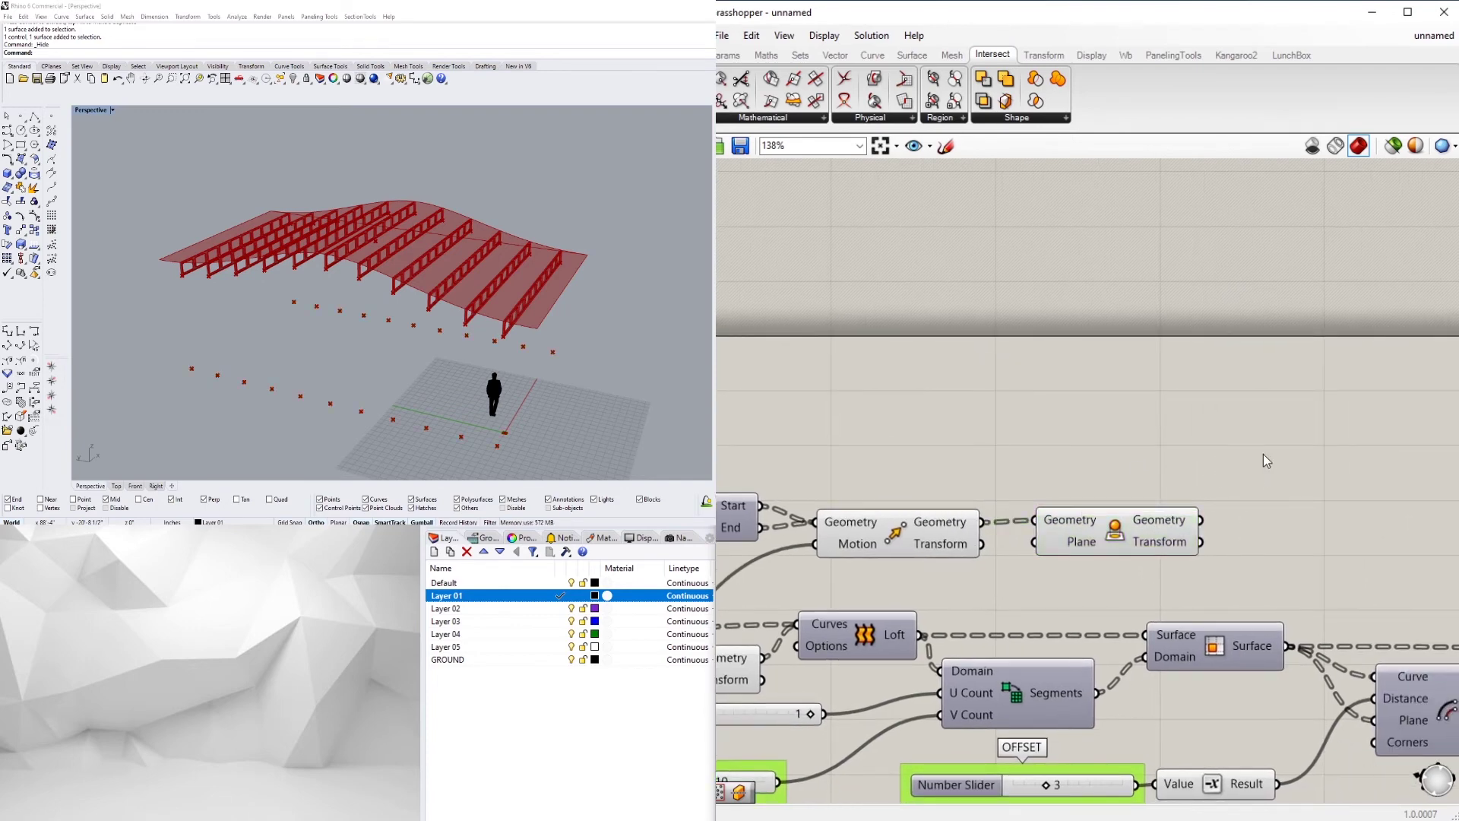
Add a Line component running from the moved endpoints to their projected points on the ground.
double_click(1261, 454)
text(line)
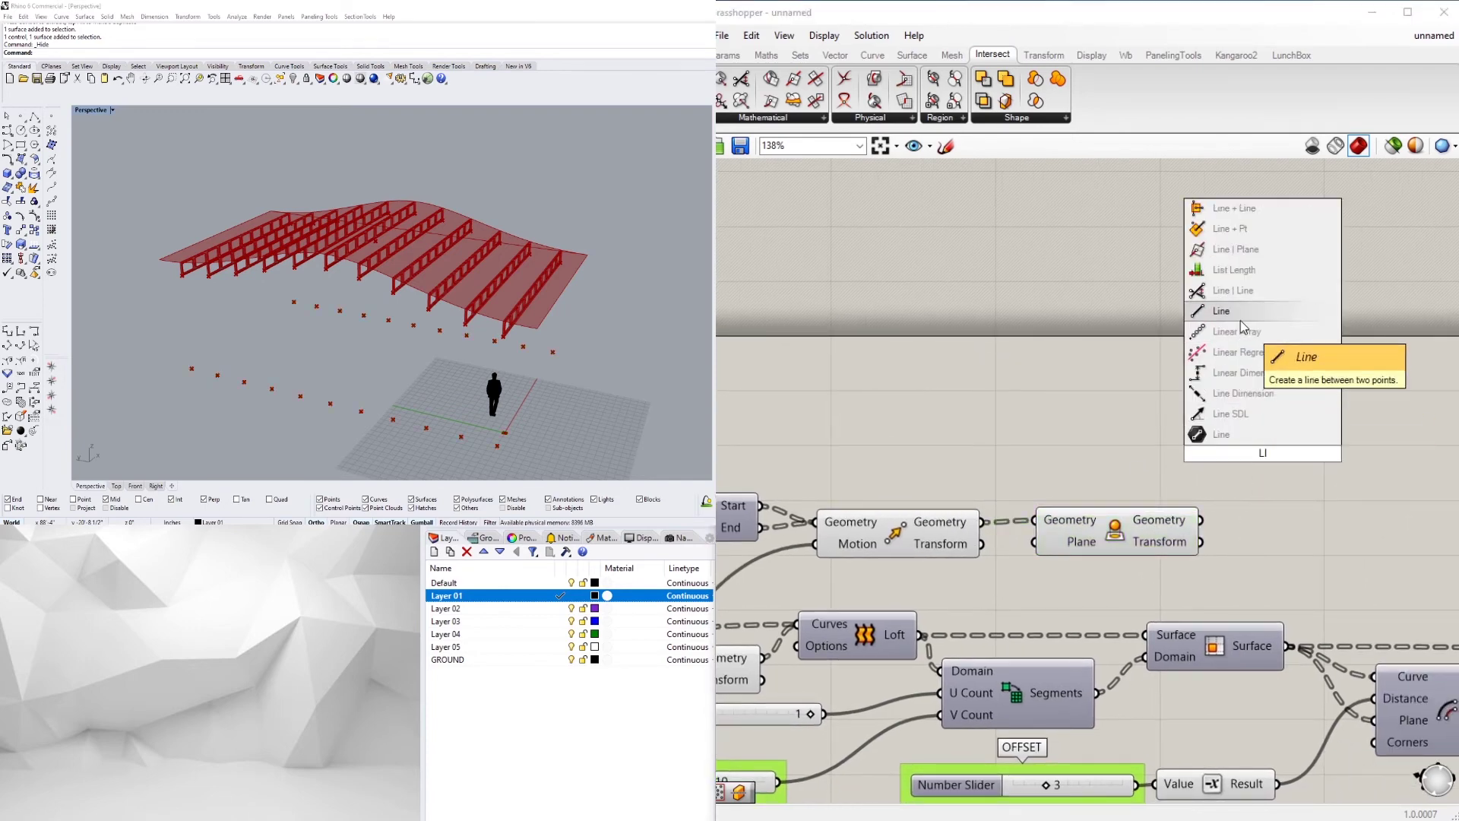
click(1216, 430)
click(928, 535)
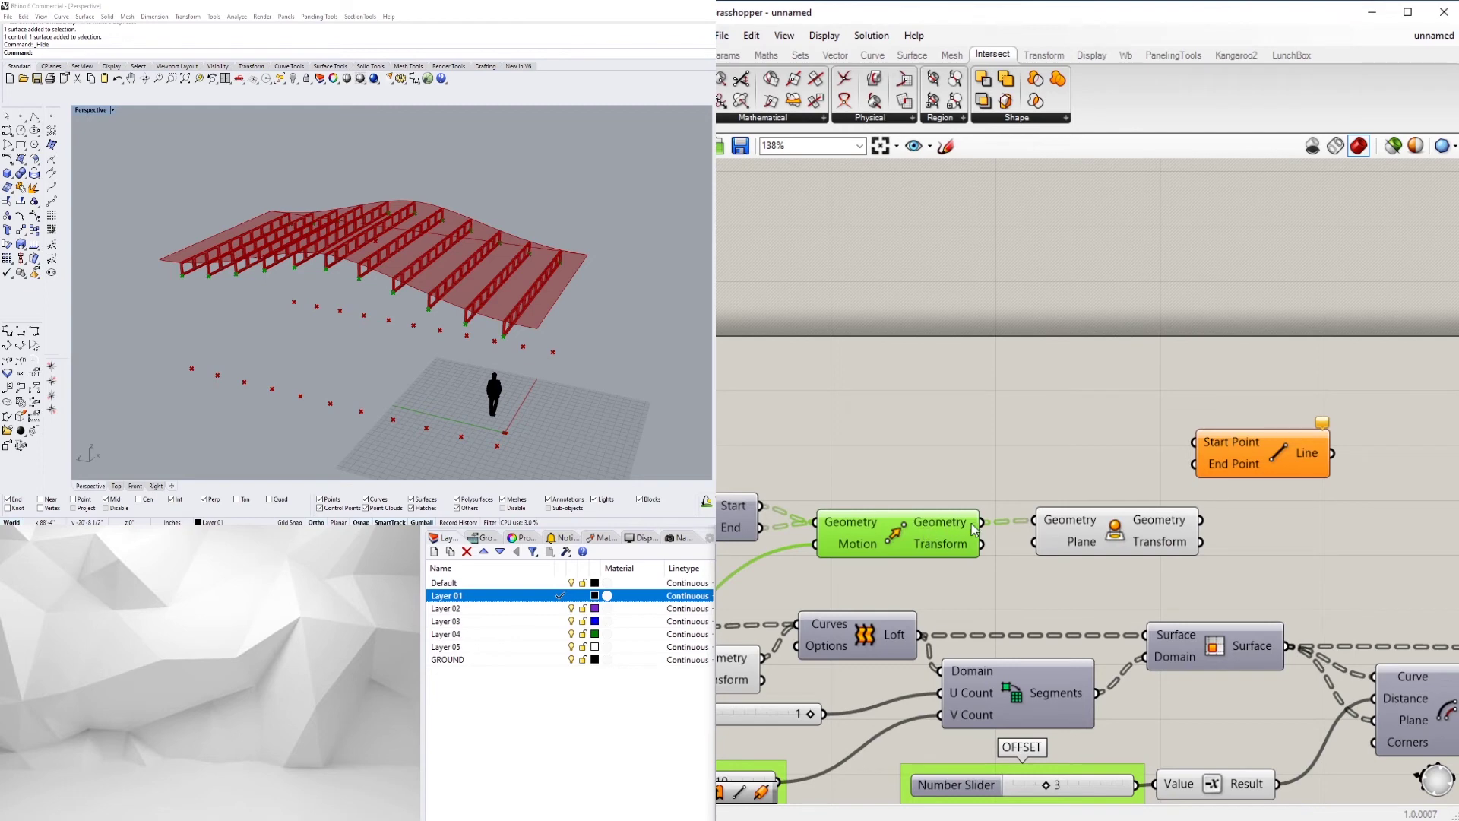
drag(1167, 441, 1296, 477)
drag(1094, 532, 1089, 565)
drag(1297, 472, 1287, 519)
click(1215, 444)
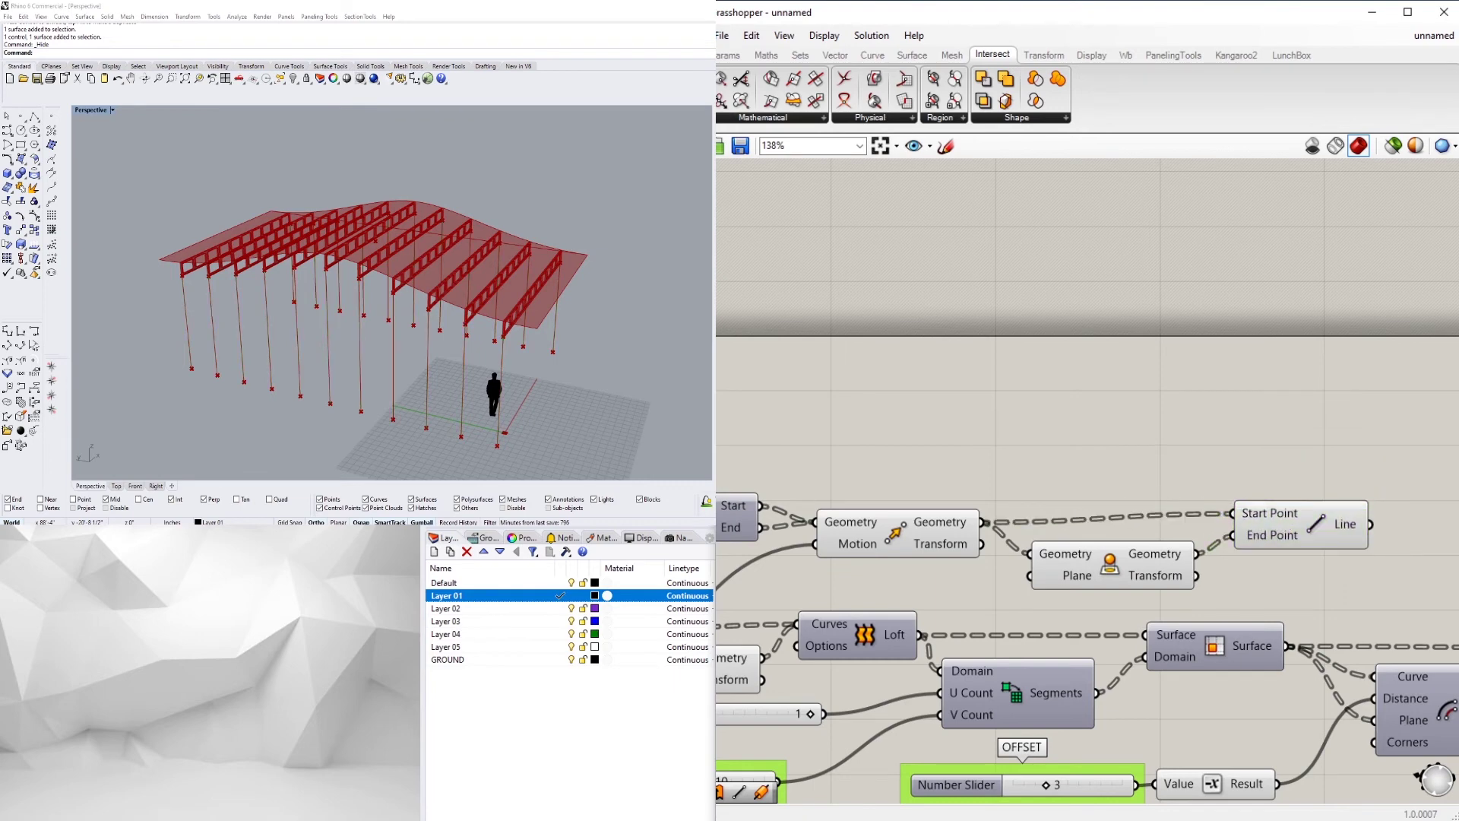
Add a Pipe component after the Line and connect the lines to its Curve input.
right_drag(520, 327, 472, 324)
right_drag(1185, 322, 854, 324)
scroll(1162, 454, down, 2)
double_click(1261, 487)
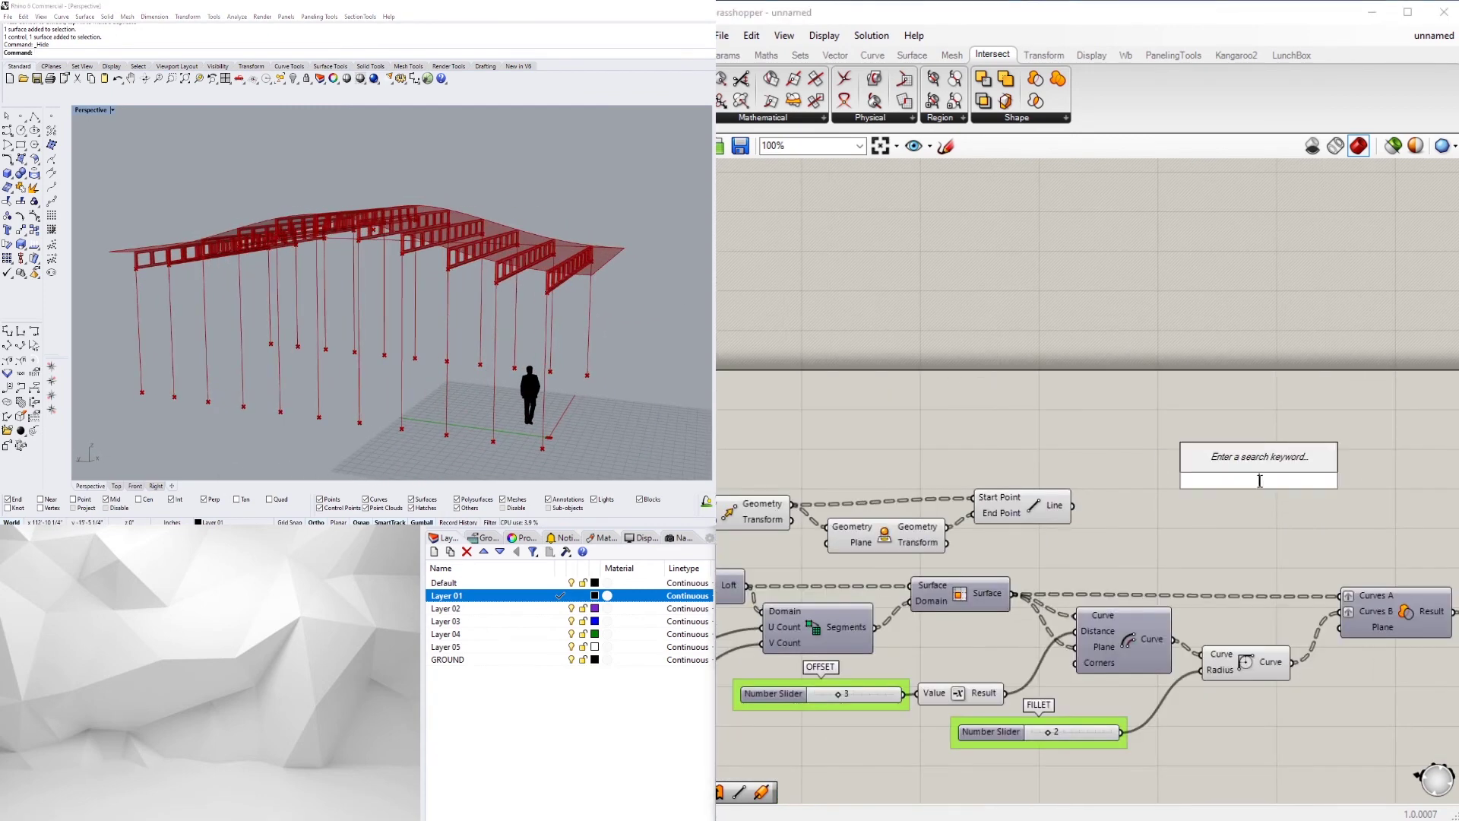
text(Pipe)
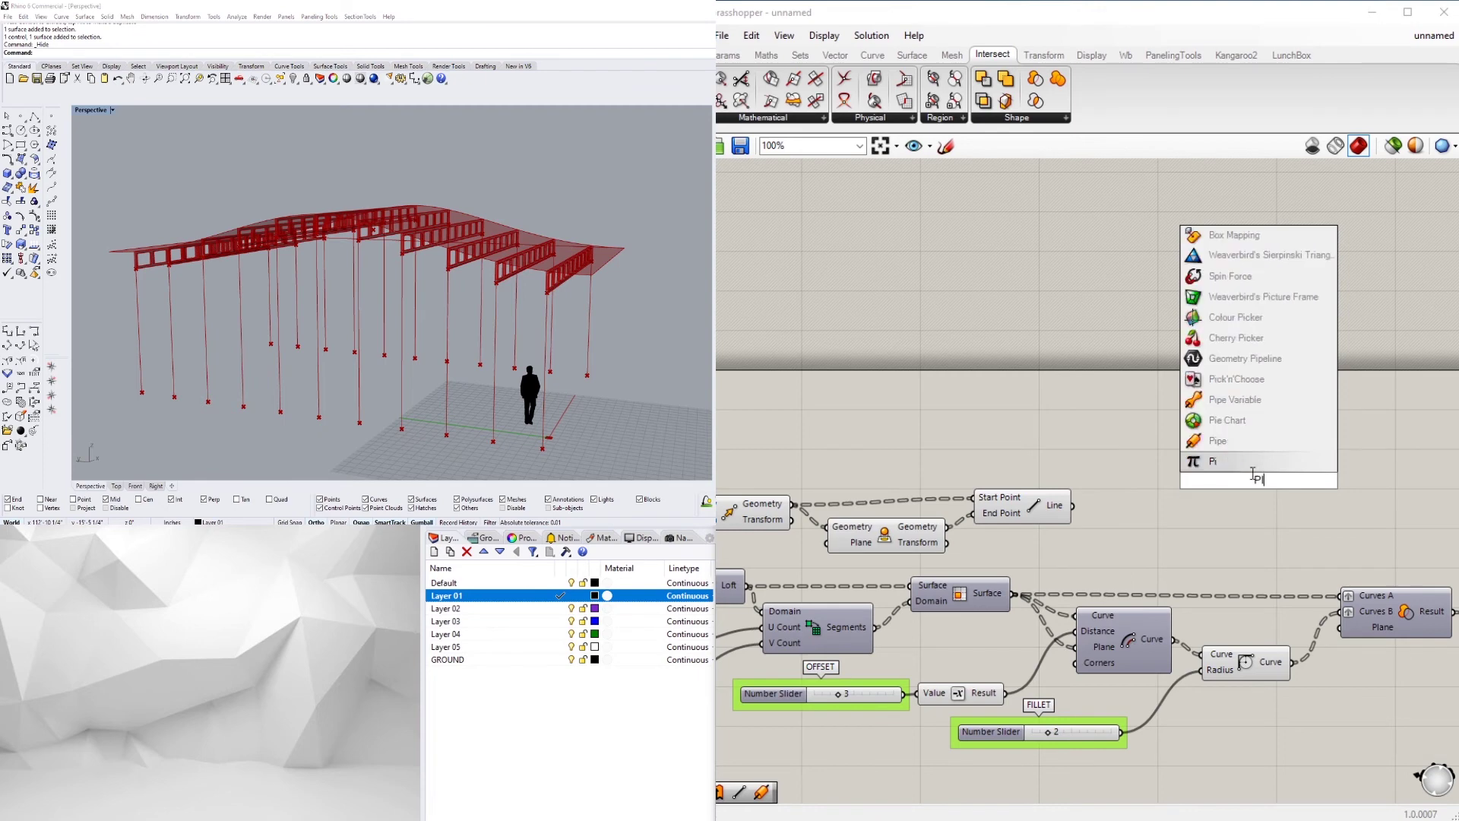
key(Return)
drag(1184, 471, 1215, 466)
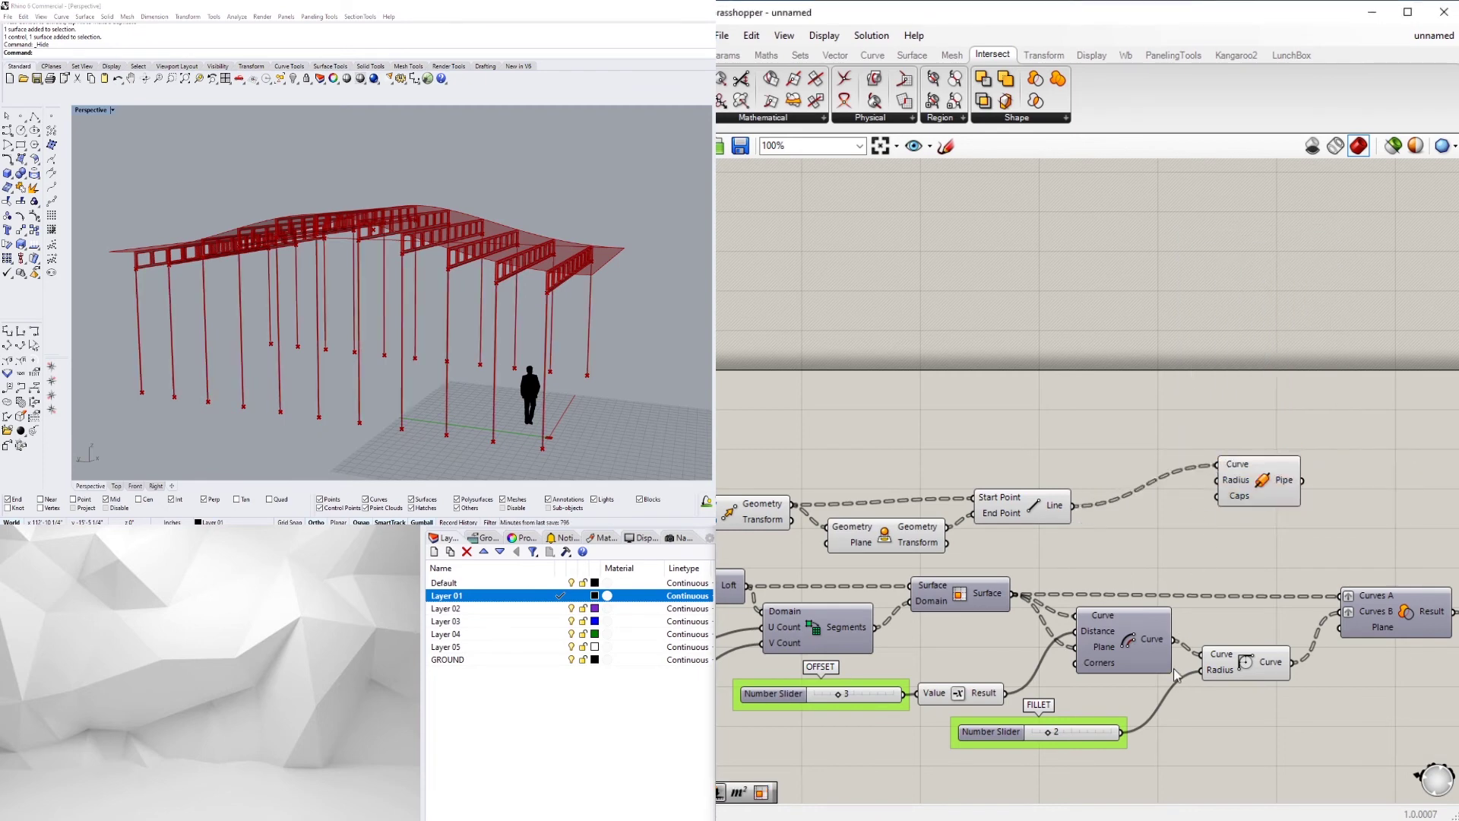
Move the Pipe component above the fin extrusion part and drive its Radius with the divided THICKNESS result.
right_drag(993, 645, 1299, 540)
scroll(1120, 565, down, 1)
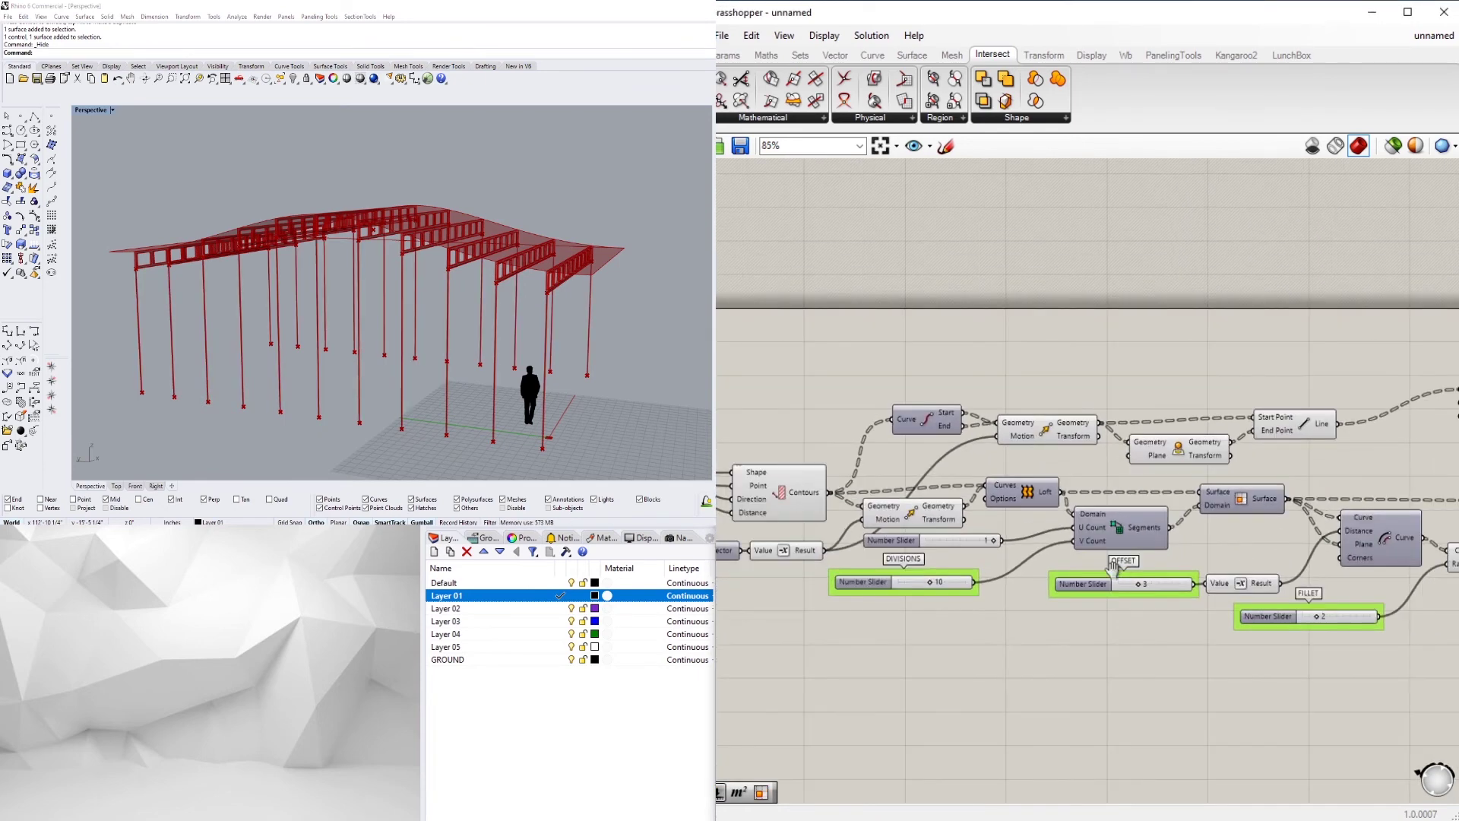
right_drag(1120, 565, 992, 616)
drag(1393, 456, 1317, 499)
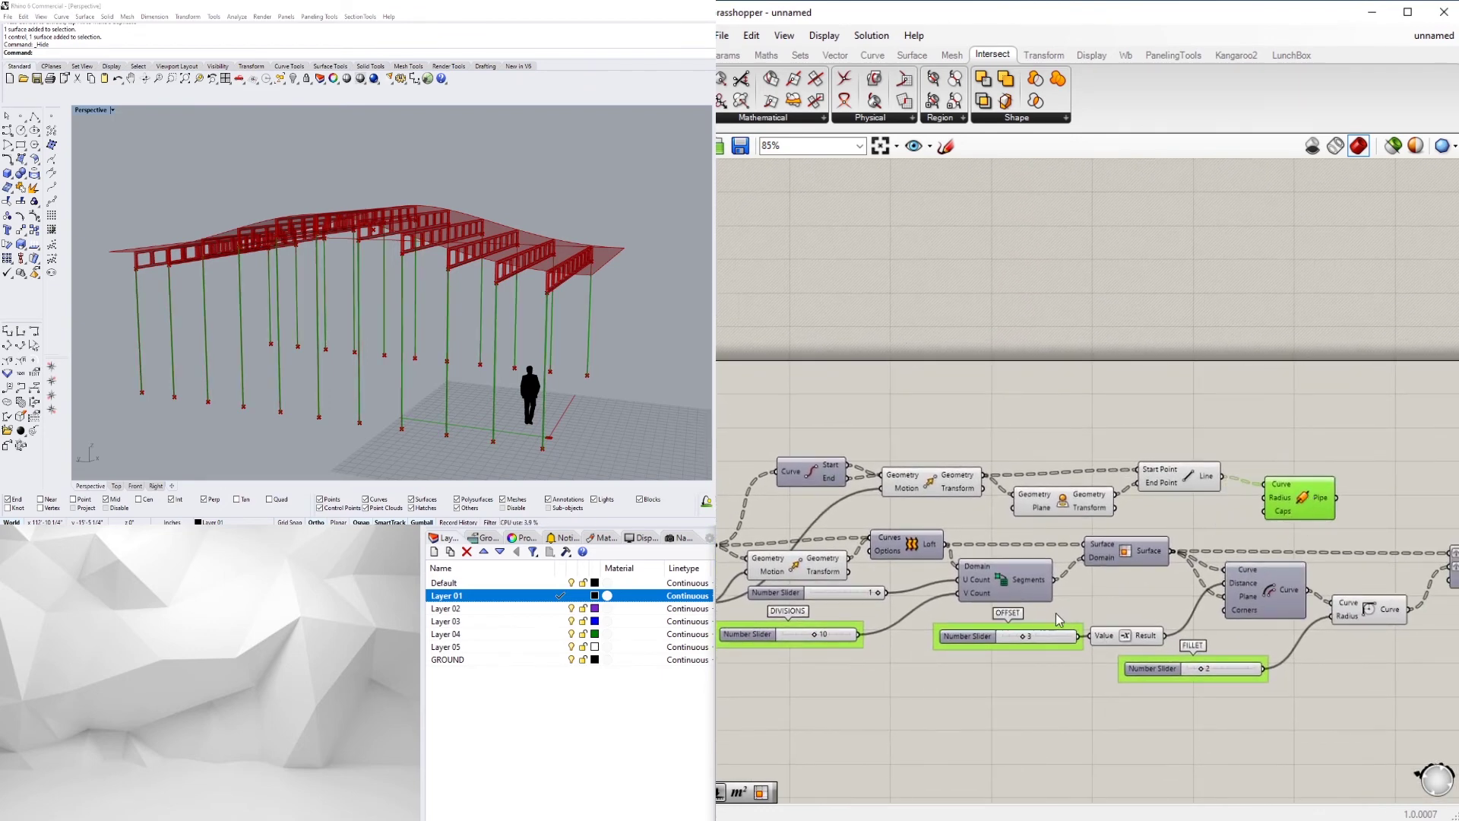
right_drag(1058, 619, 832, 658)
right_drag(1284, 585, 1122, 587)
scroll(1120, 588, down, 2)
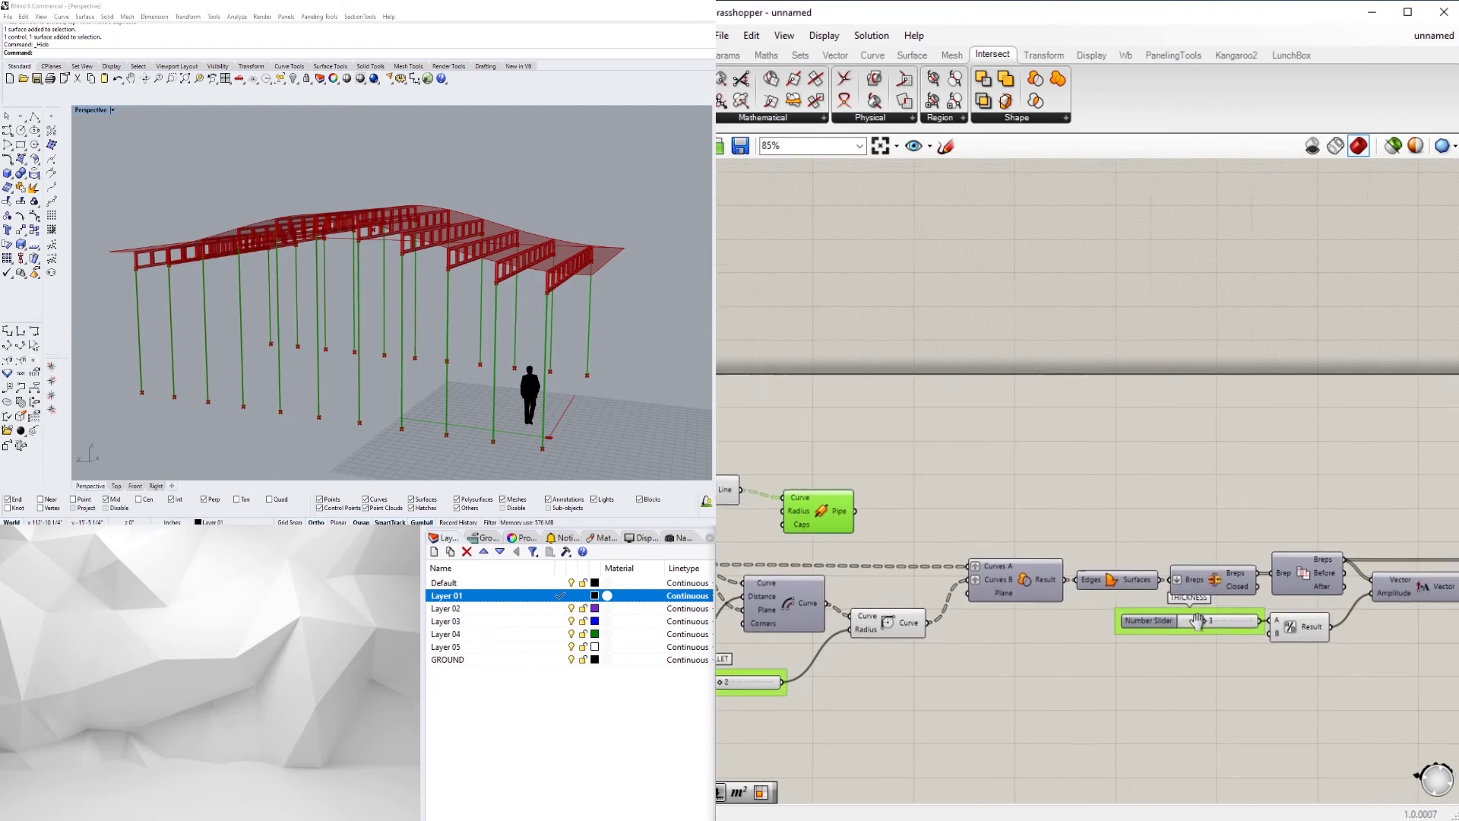
scroll(885, 517, down, 2)
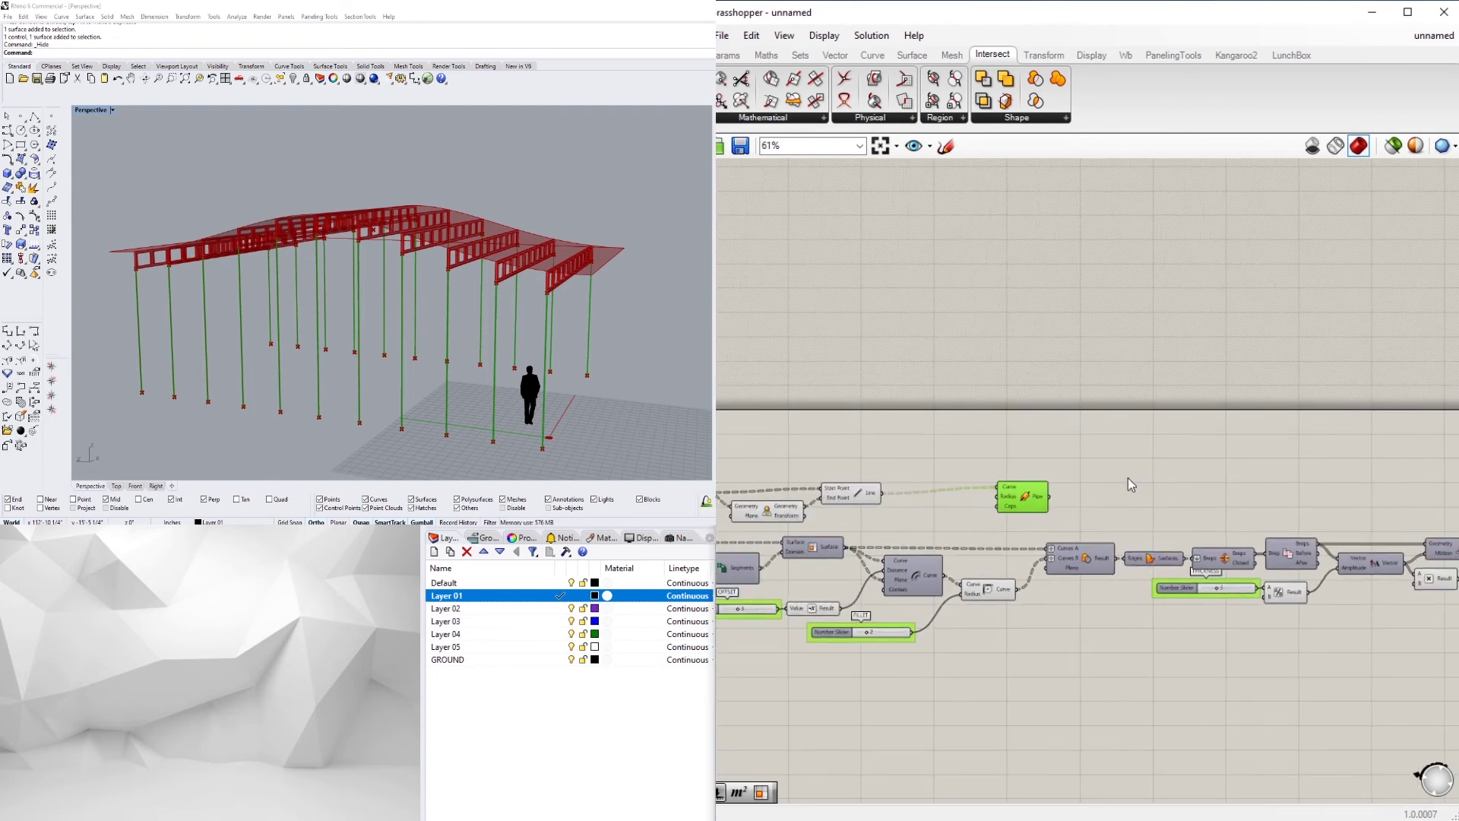
drag(1128, 484, 1389, 470)
right_drag(1322, 482, 1147, 508)
scroll(1147, 508, up, 2)
right_drag(1206, 582, 1075, 588)
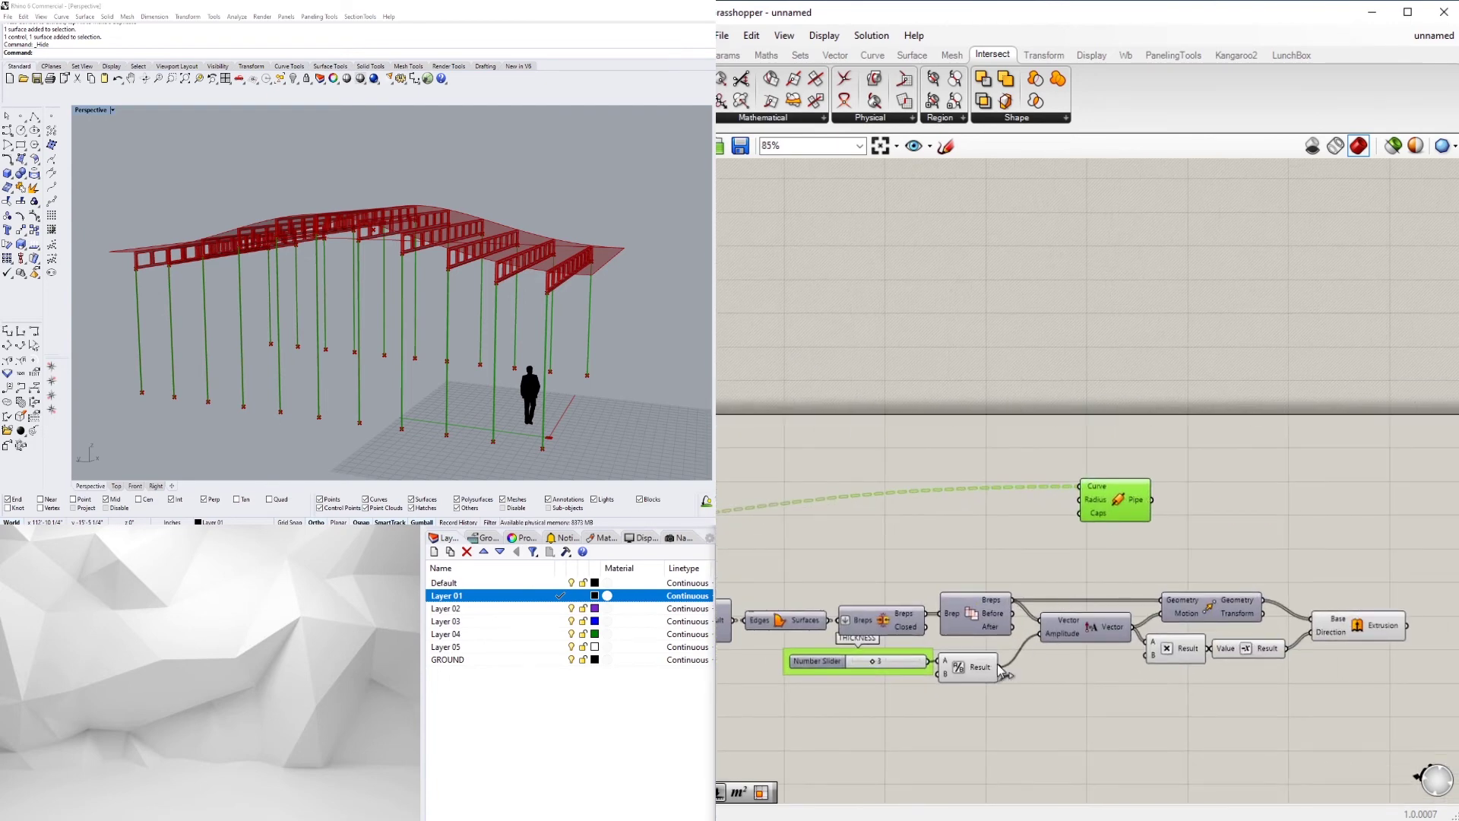
drag(1092, 501, 1089, 512)
Check the Pipe's cap options against the columns and reposition the component above the fins' final Move.
scroll(535, 267, up, 5)
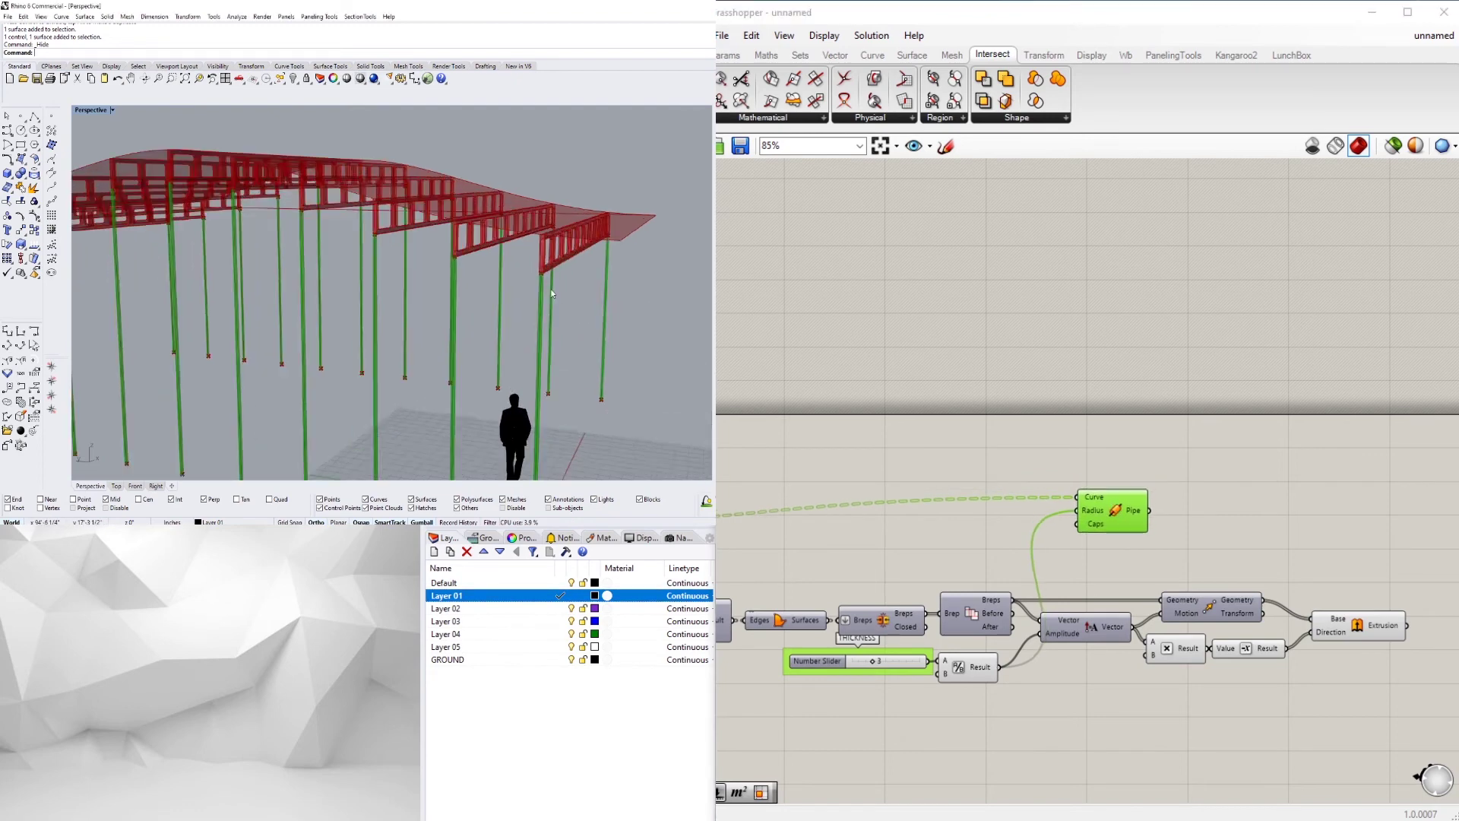
scroll(1091, 525, up, 3)
right_click(1091, 526)
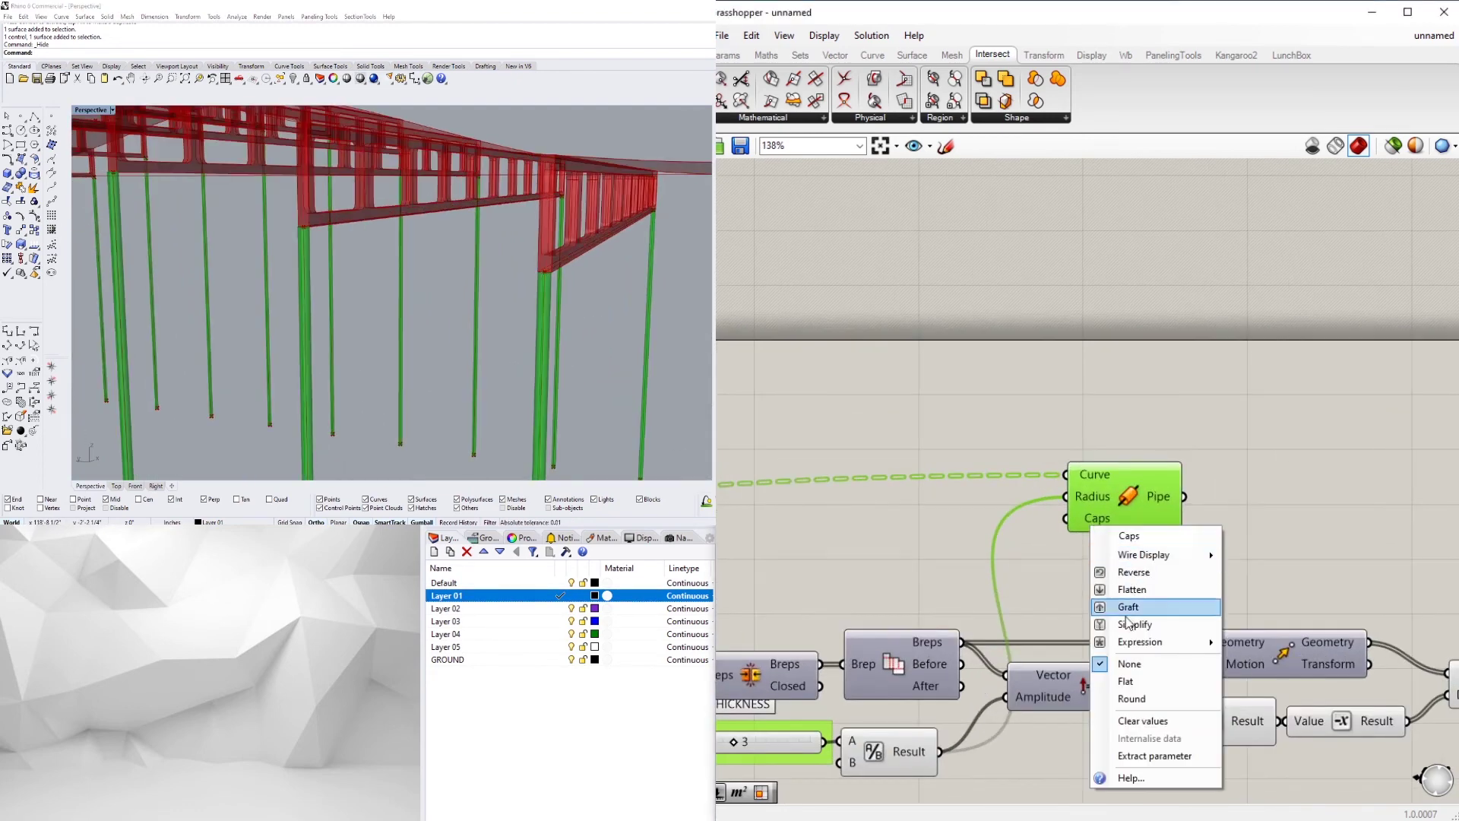
drag(1136, 538, 1305, 559)
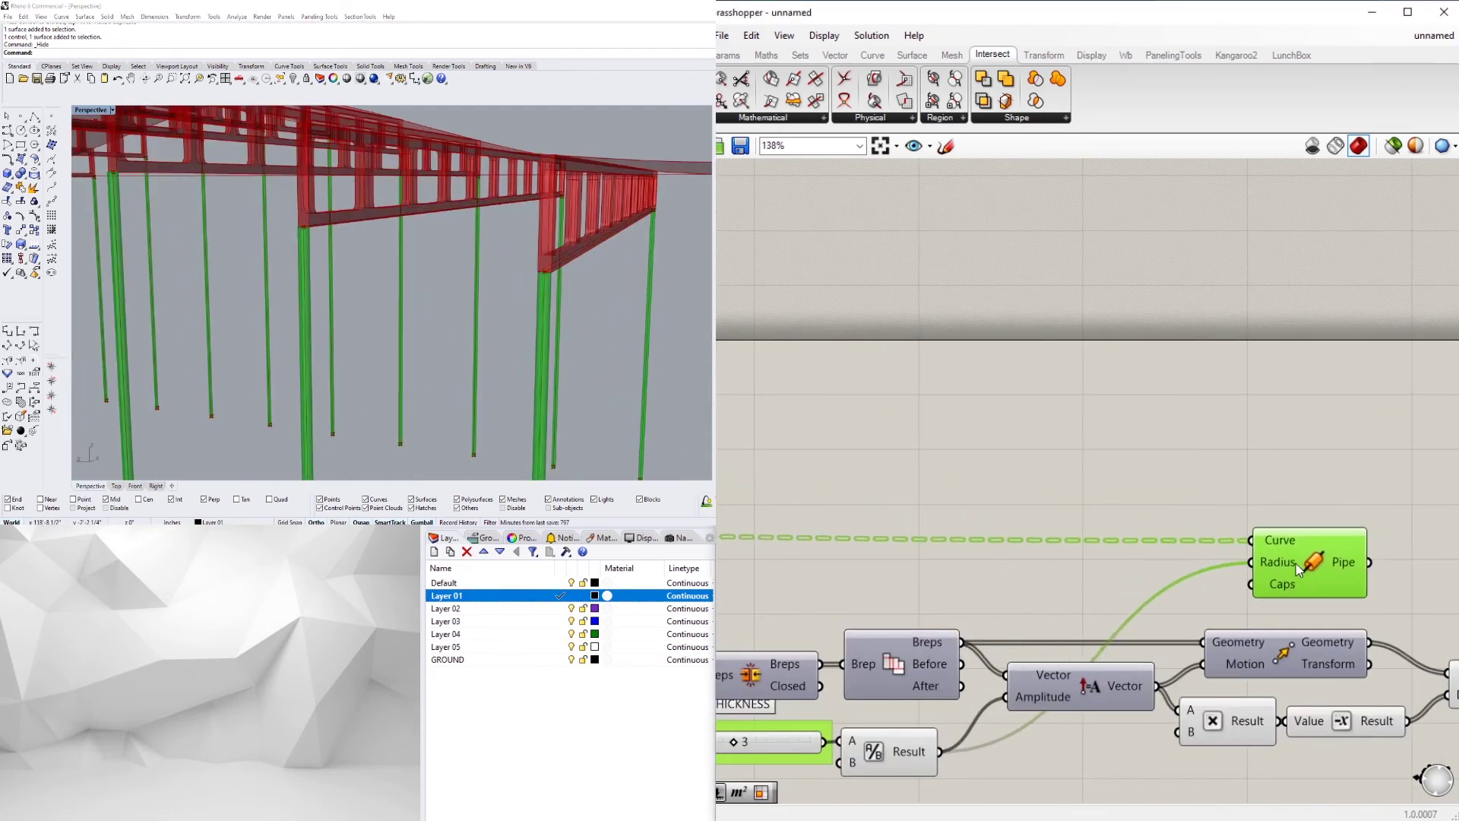
key(ctrl+e)
scroll(890, 583, down, 4)
Turn off the preview of the Move, Project and Line components that build the columns.
right_drag(890, 584, 1165, 580)
scroll(1165, 581, up, 2)
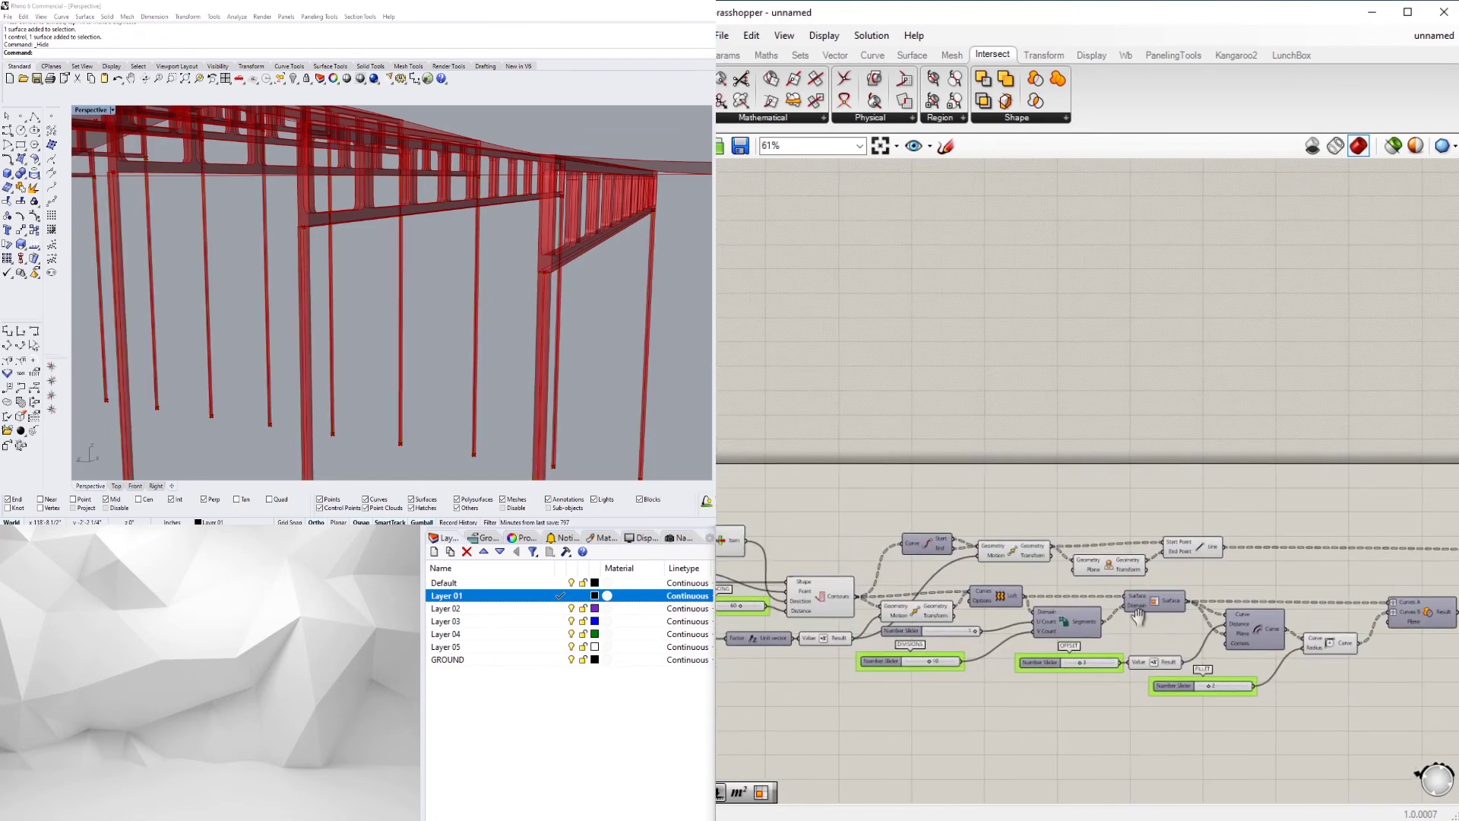
drag(1198, 541, 974, 604)
middle_click(951, 544)
click(1011, 500)
scroll(1064, 503, down, 6)
right_drag(1144, 562, 744, 608)
scroll(1040, 605, up, 4)
click(1052, 603)
right_drag(973, 689, 1130, 620)
Turn off the preview of the List Item component that picks the roof edge.
right_drag(526, 359, 577, 384)
scroll(444, 345, down, 5)
click(1001, 413)
scroll(1053, 442, down, 3)
scroll(1052, 442, up, 5)
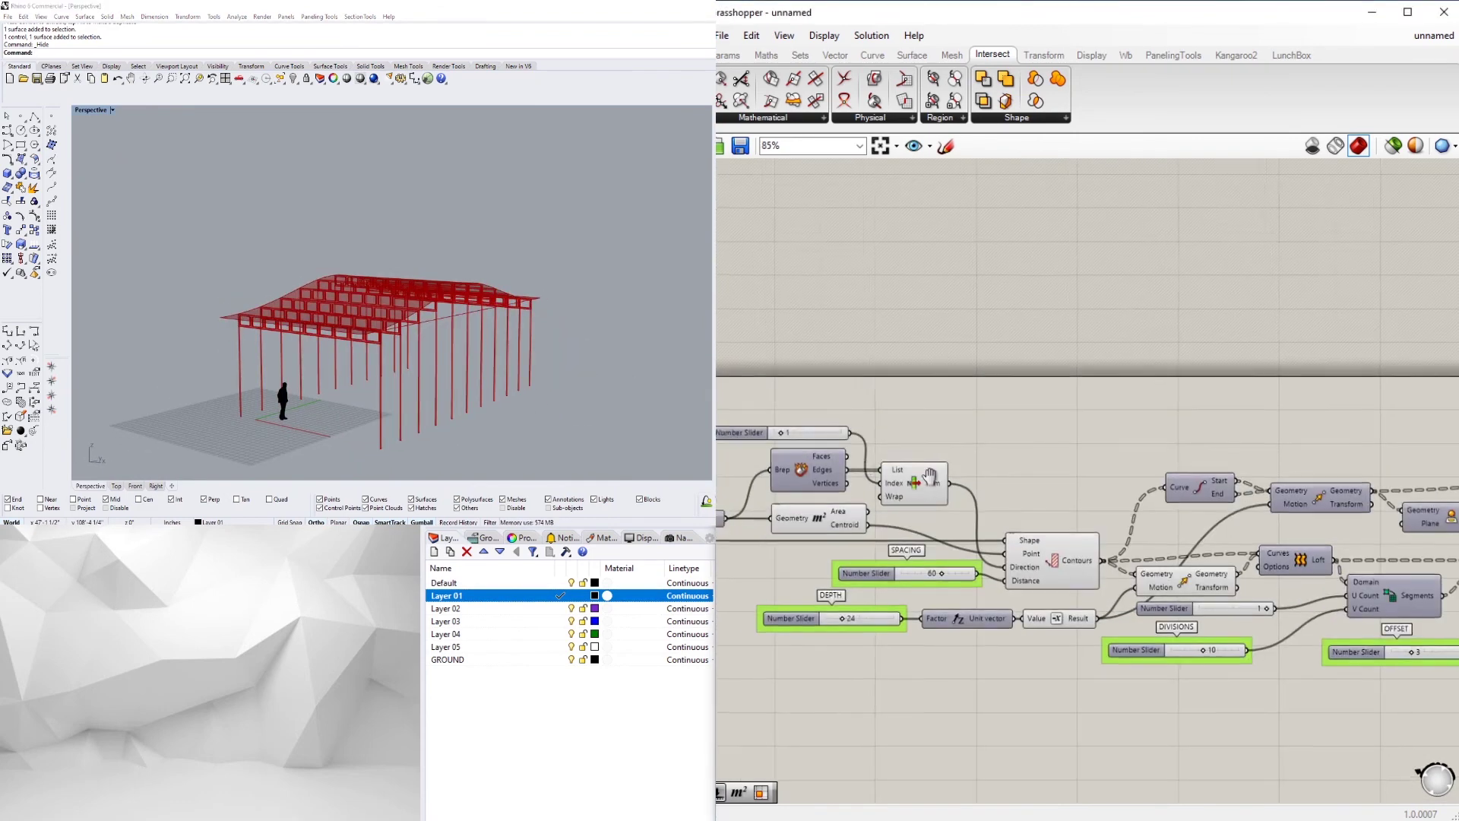
click(1082, 571)
right_drag(1082, 571, 1053, 566)
click(904, 525)
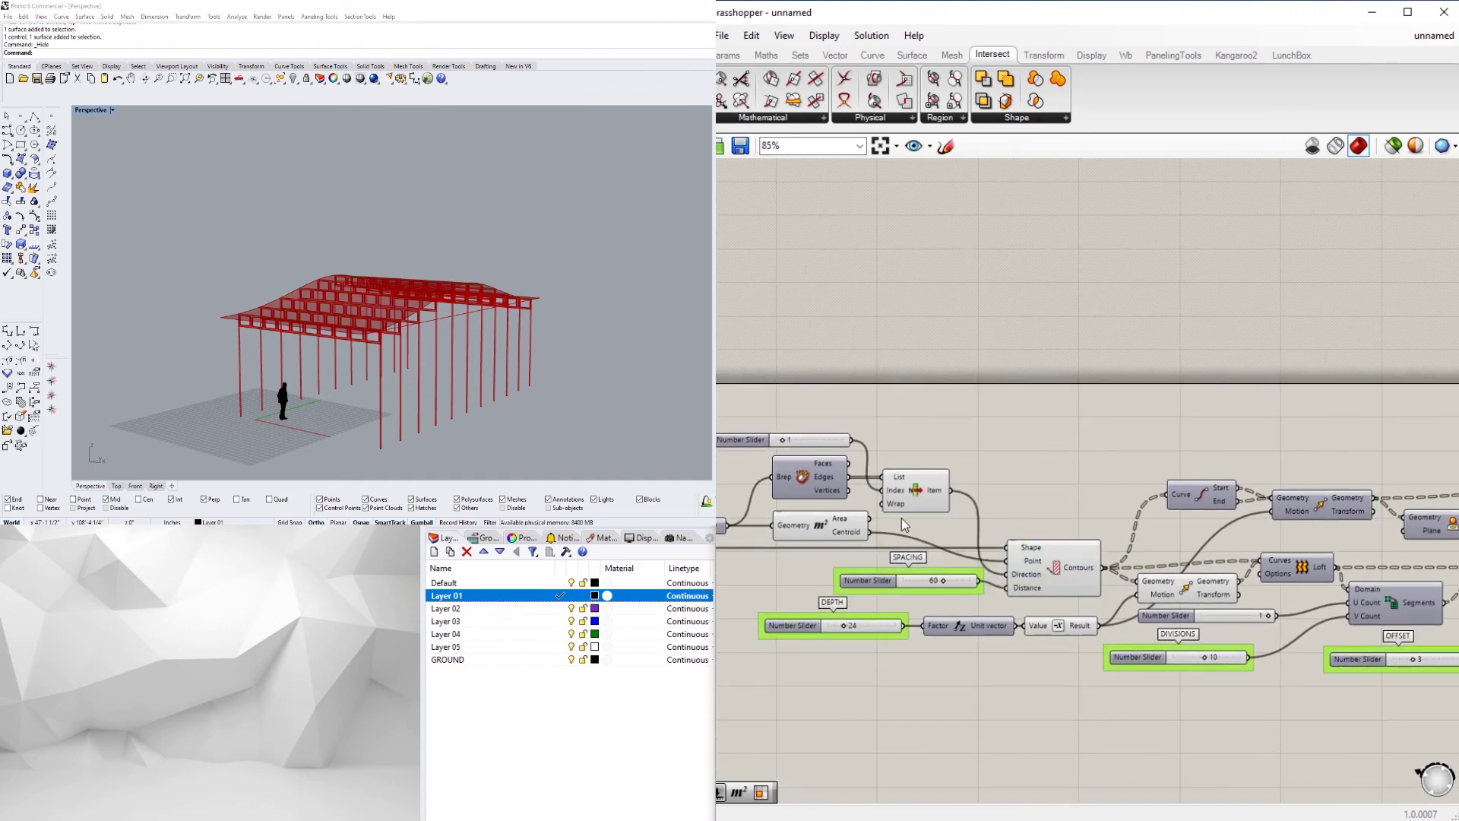
right_click(914, 493)
click(934, 518)
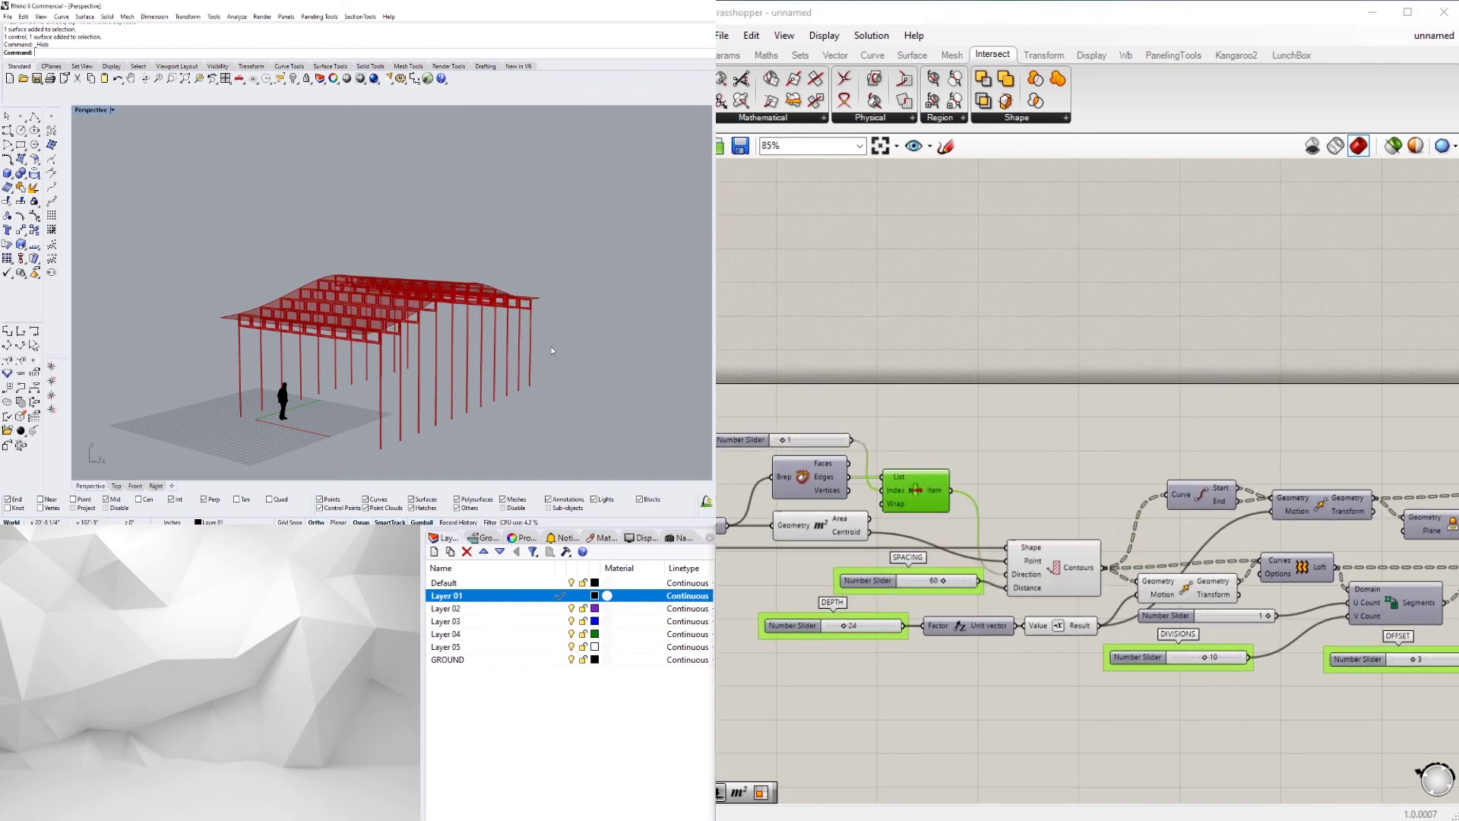
Add an Extrude component below the DEPTH slider and feed the roof surface to its Base input.
right_drag(549, 350, 581, 351)
scroll(1129, 276, down, 2)
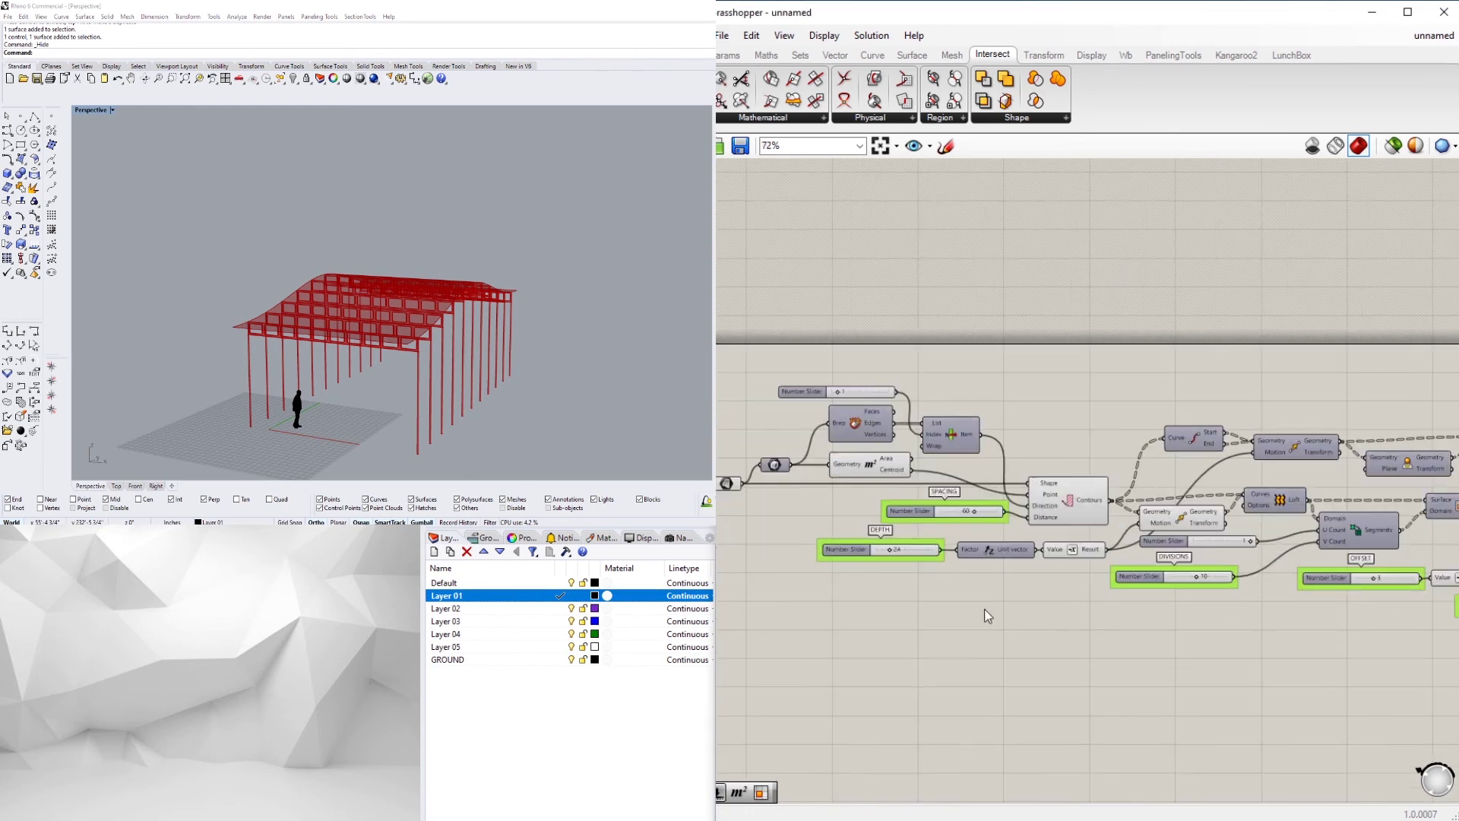
double_click(960, 640)
text(extrude)
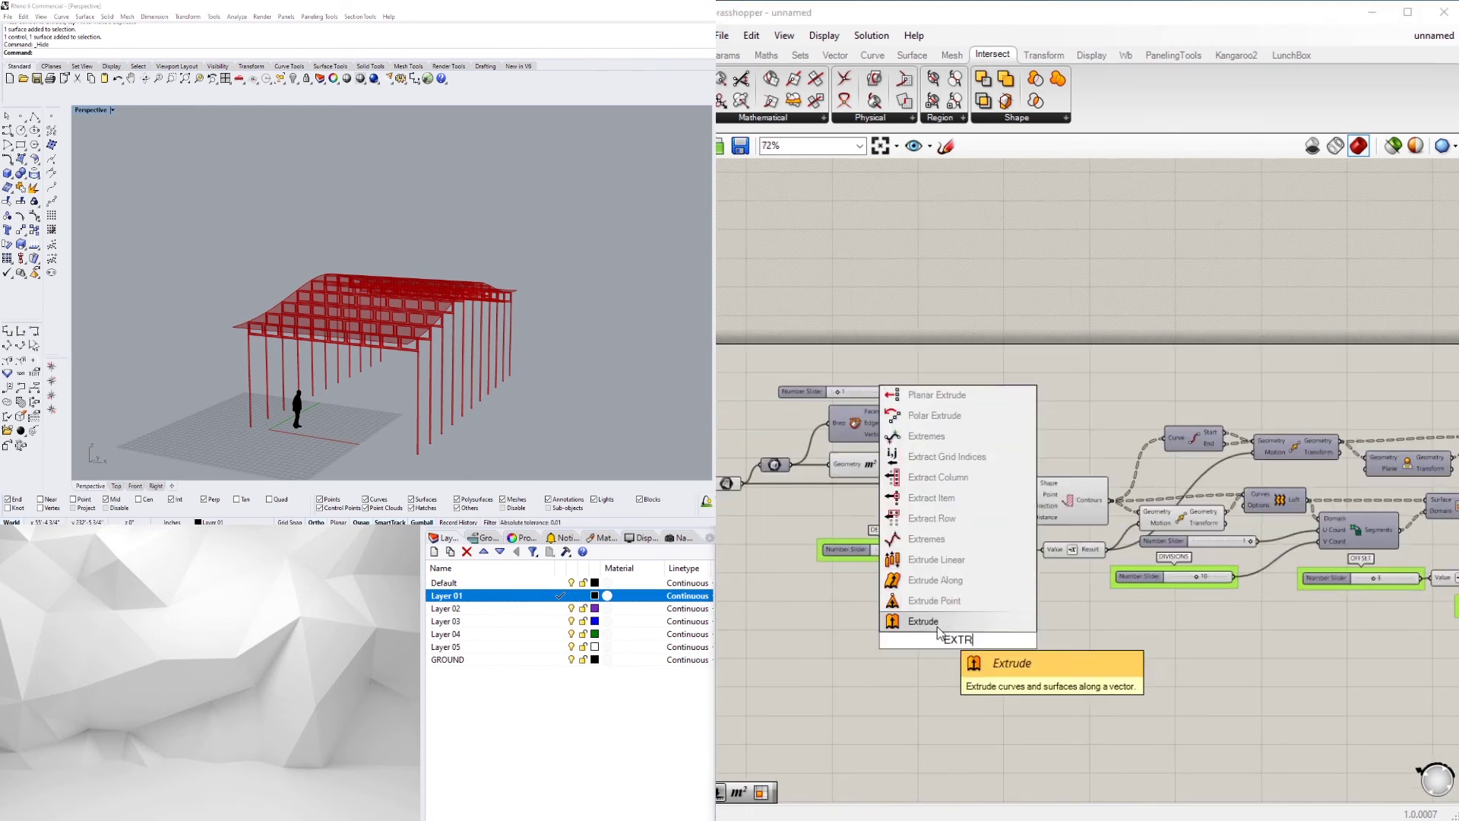
key(Return)
drag(896, 469, 996, 534)
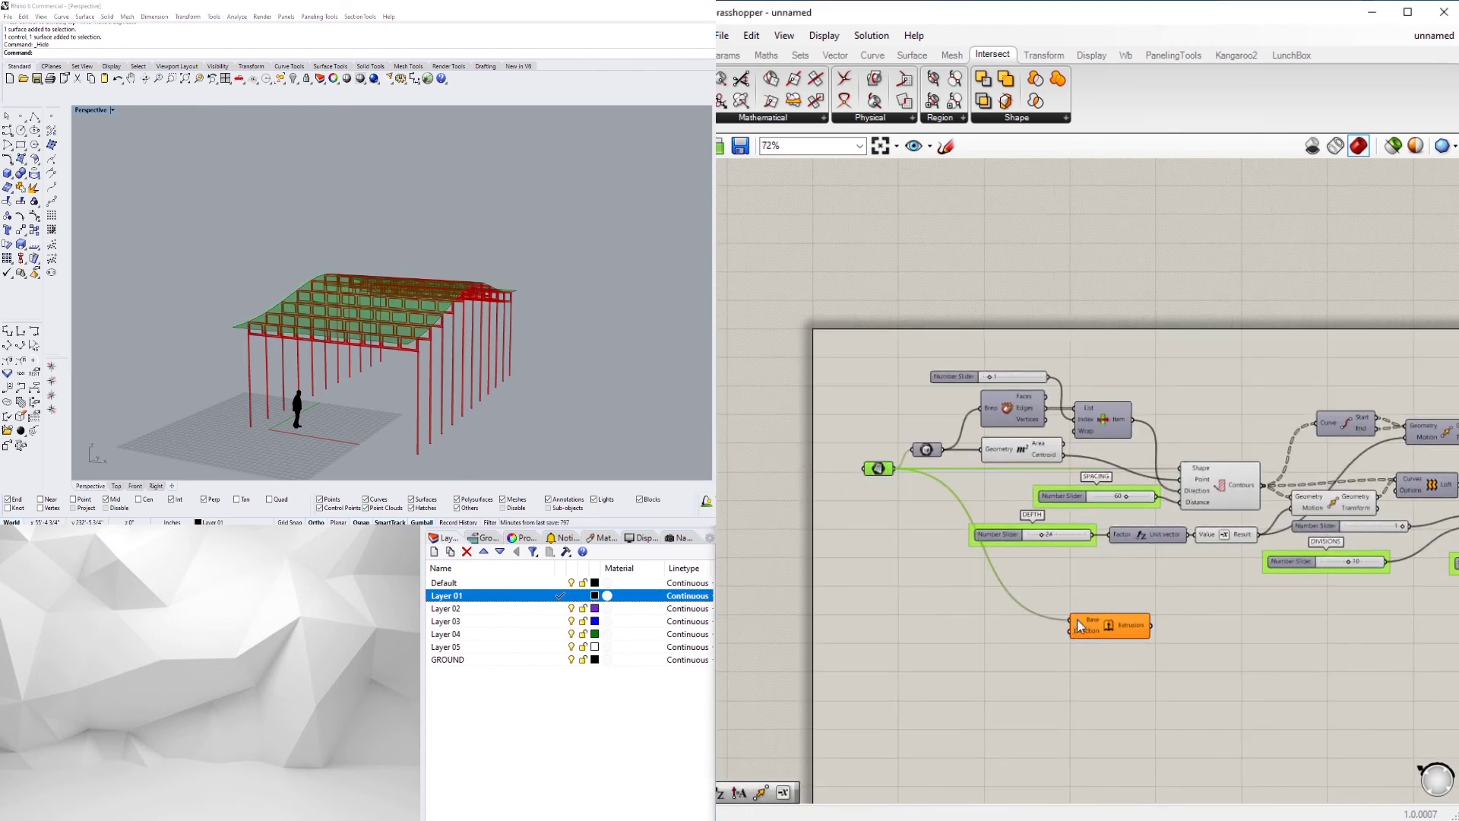
drag(1079, 626, 1133, 609)
Add a Unit Z vector and connect it to the roof Extrude's Direction input.
double_click(1019, 626)
text(unit z)
key(Return)
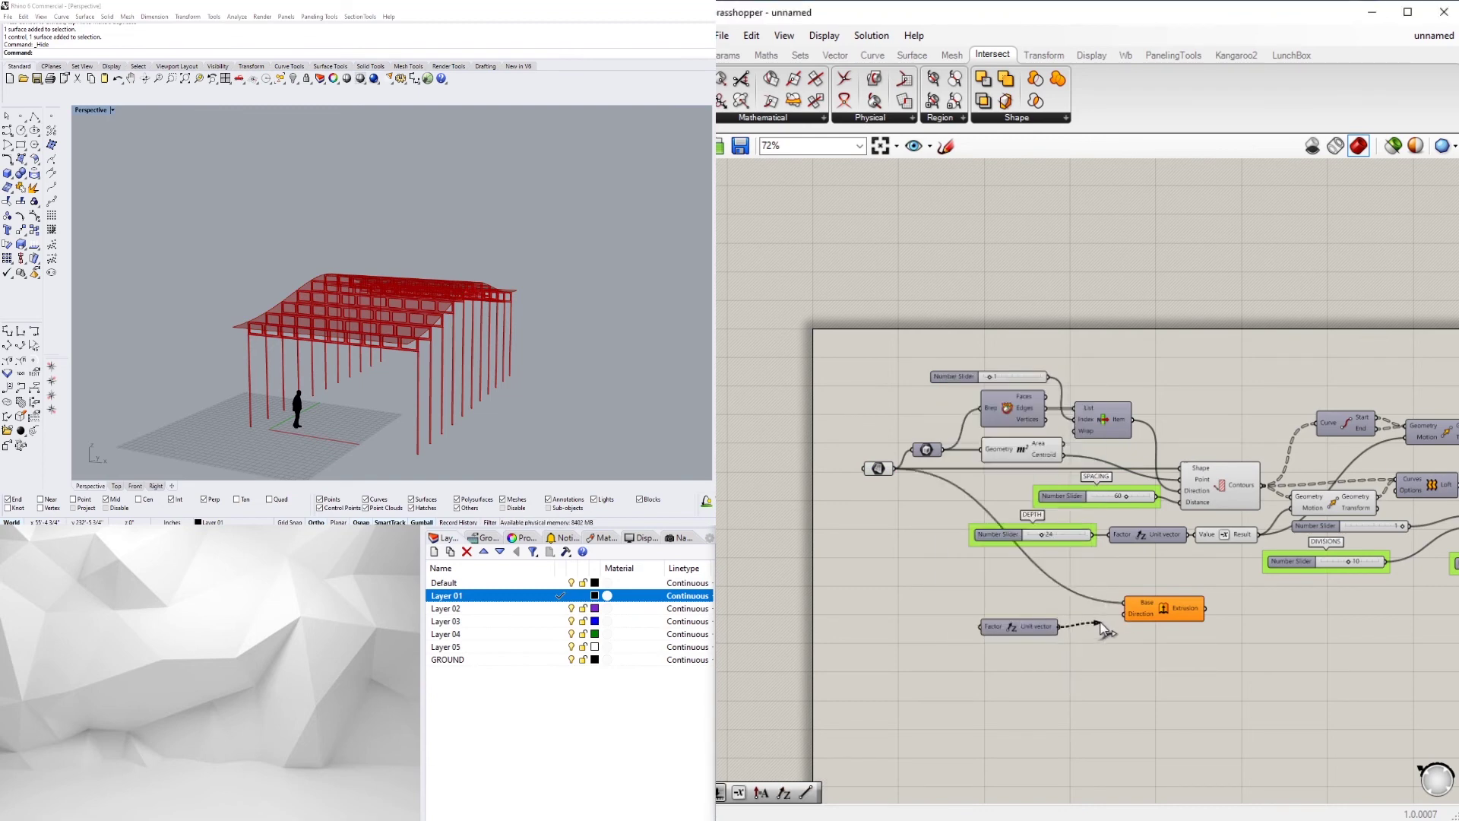
drag(1120, 622, 1123, 614)
click(1047, 630)
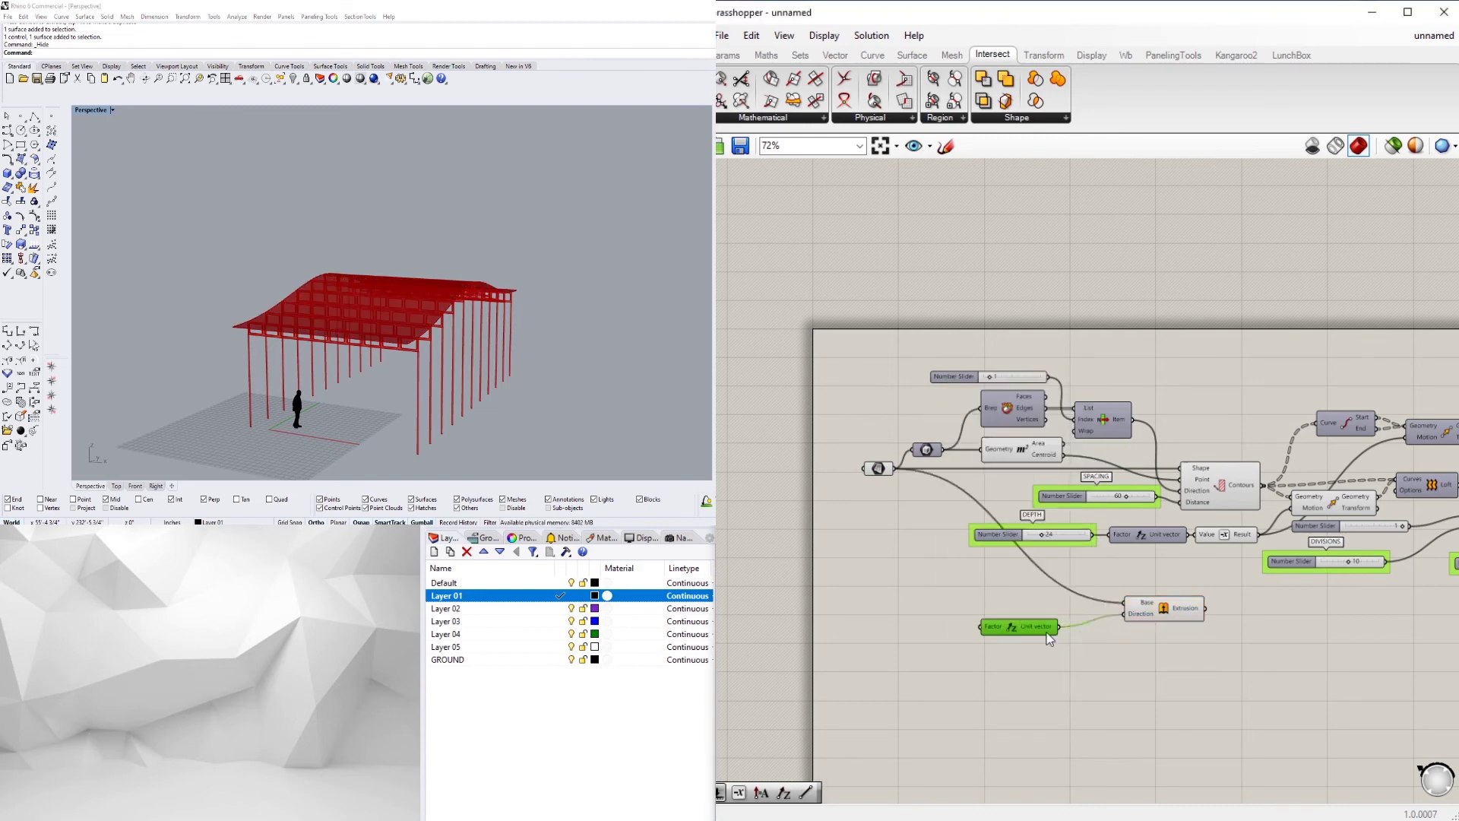
double_click(924, 623)
right_drag(453, 280, 373, 295)
right_drag(1175, 680, 984, 656)
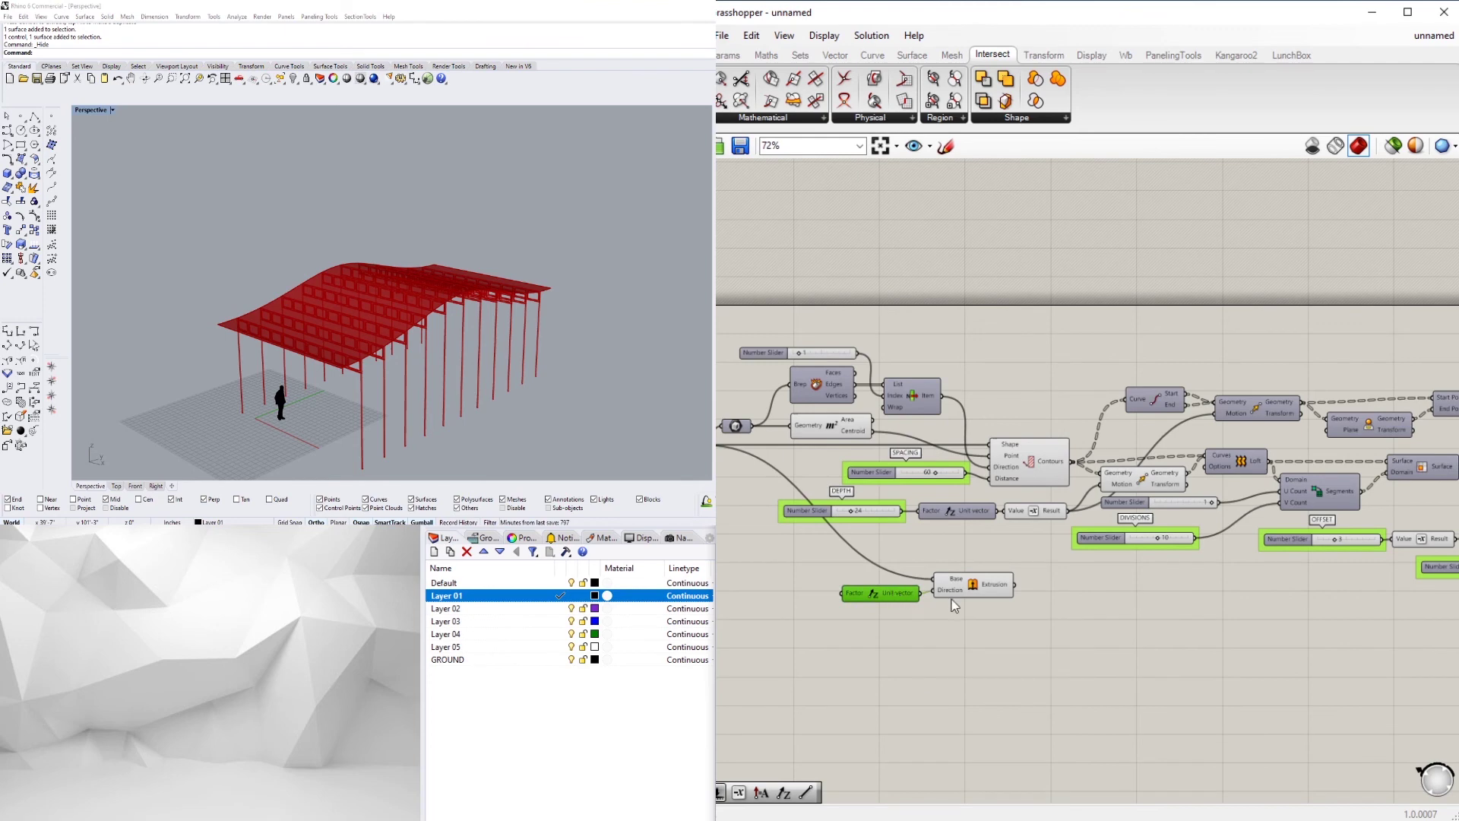
click(973, 586)
click(981, 658)
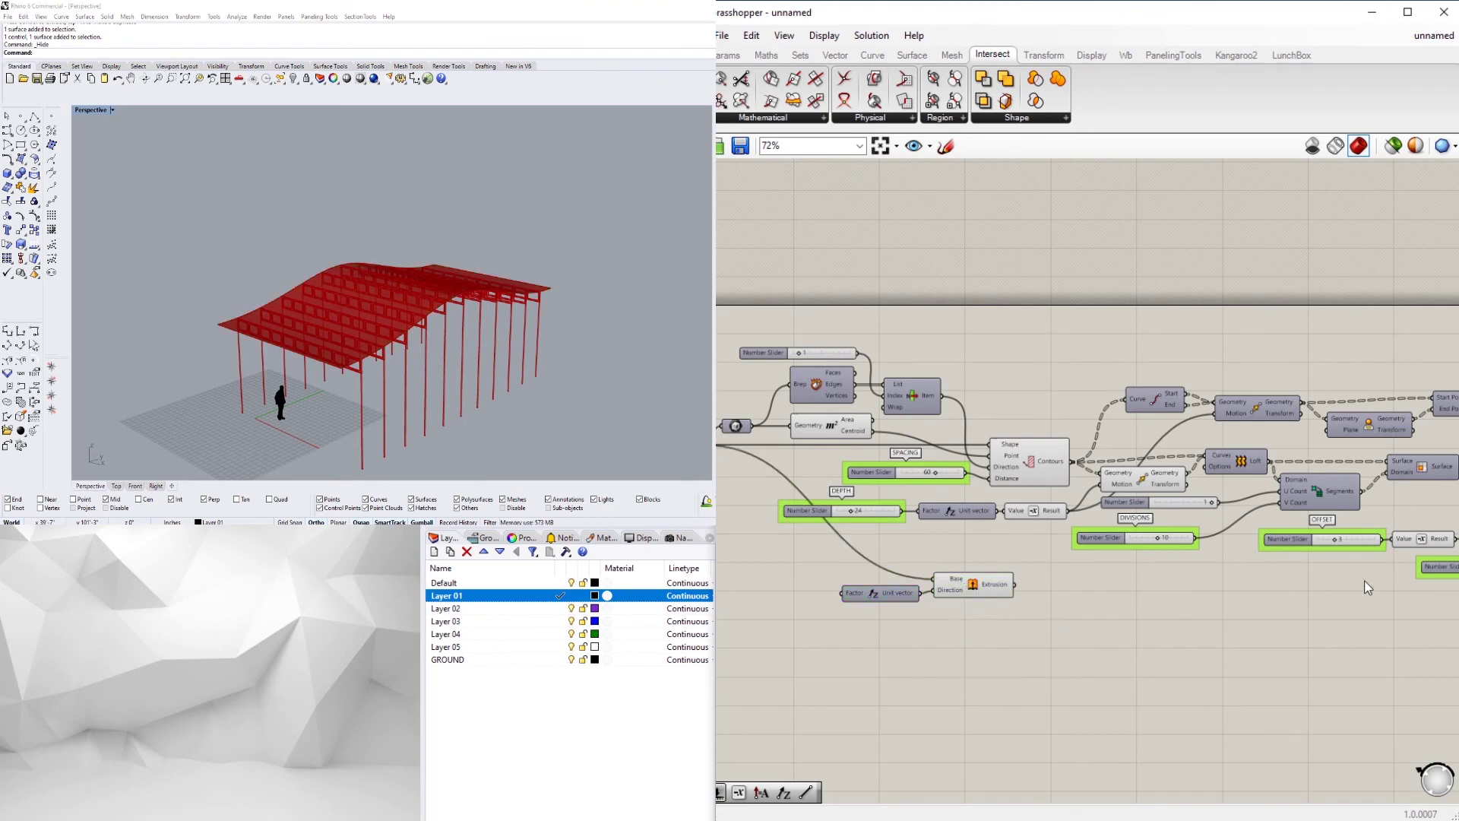
Copy the Divide Domain² and Isotrim components below the roof Extrude and feed the roof surface to their Domain and Surface inputs.
right_drag(1367, 587, 1329, 608)
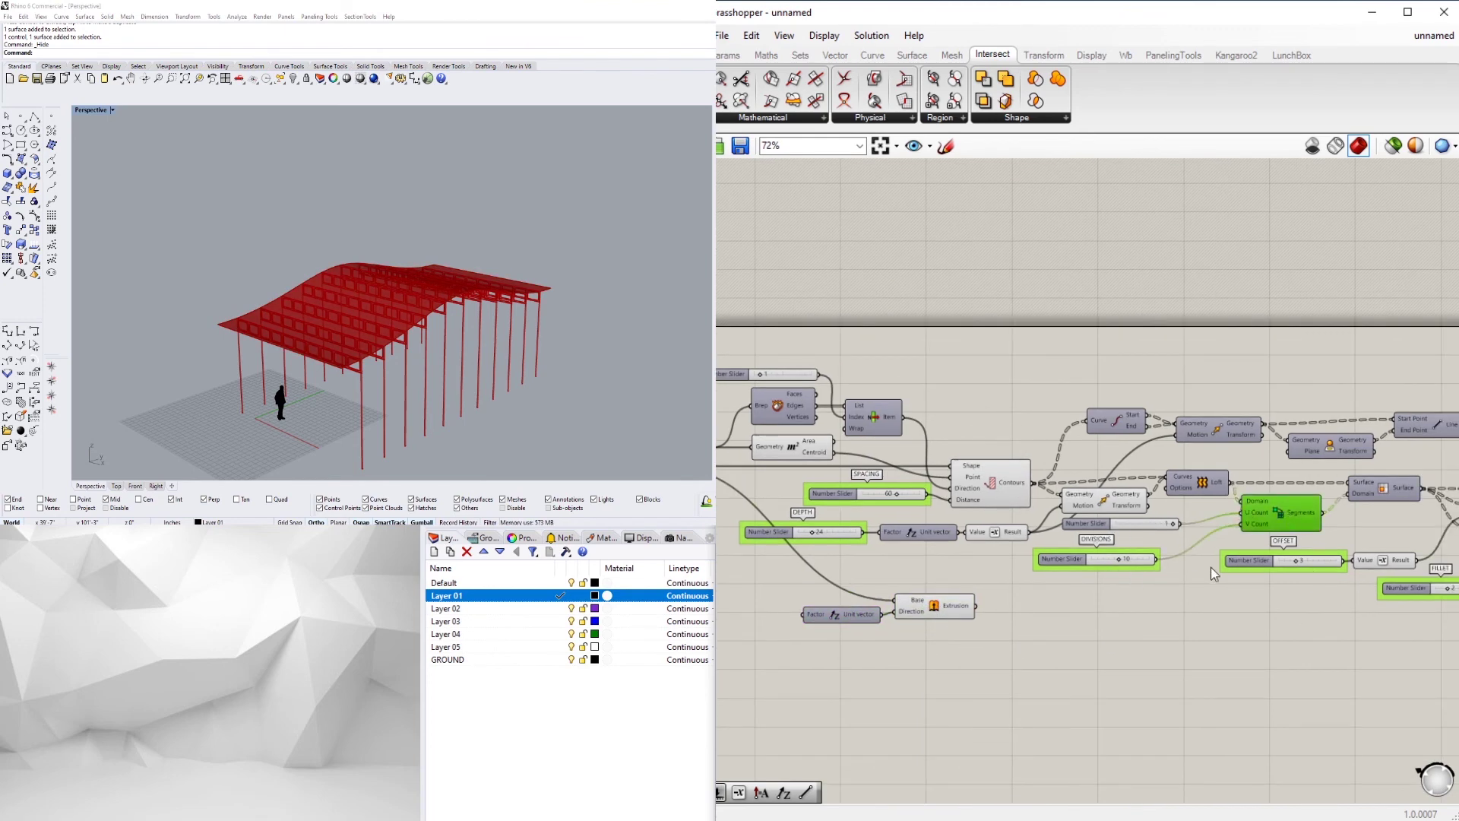
scroll(1380, 495, down, 2)
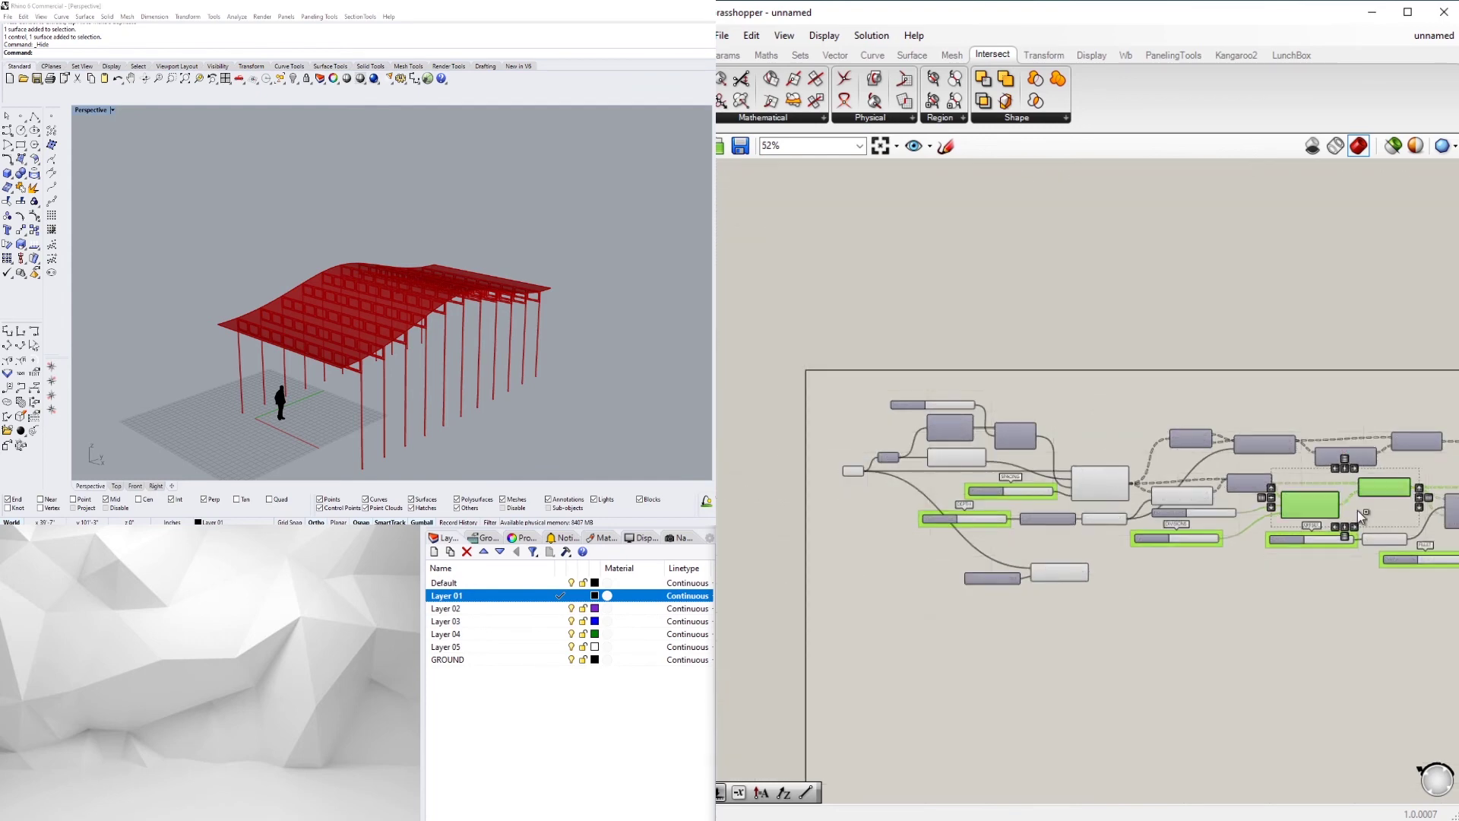
drag(1379, 496, 1102, 638)
scroll(922, 541, up, 3)
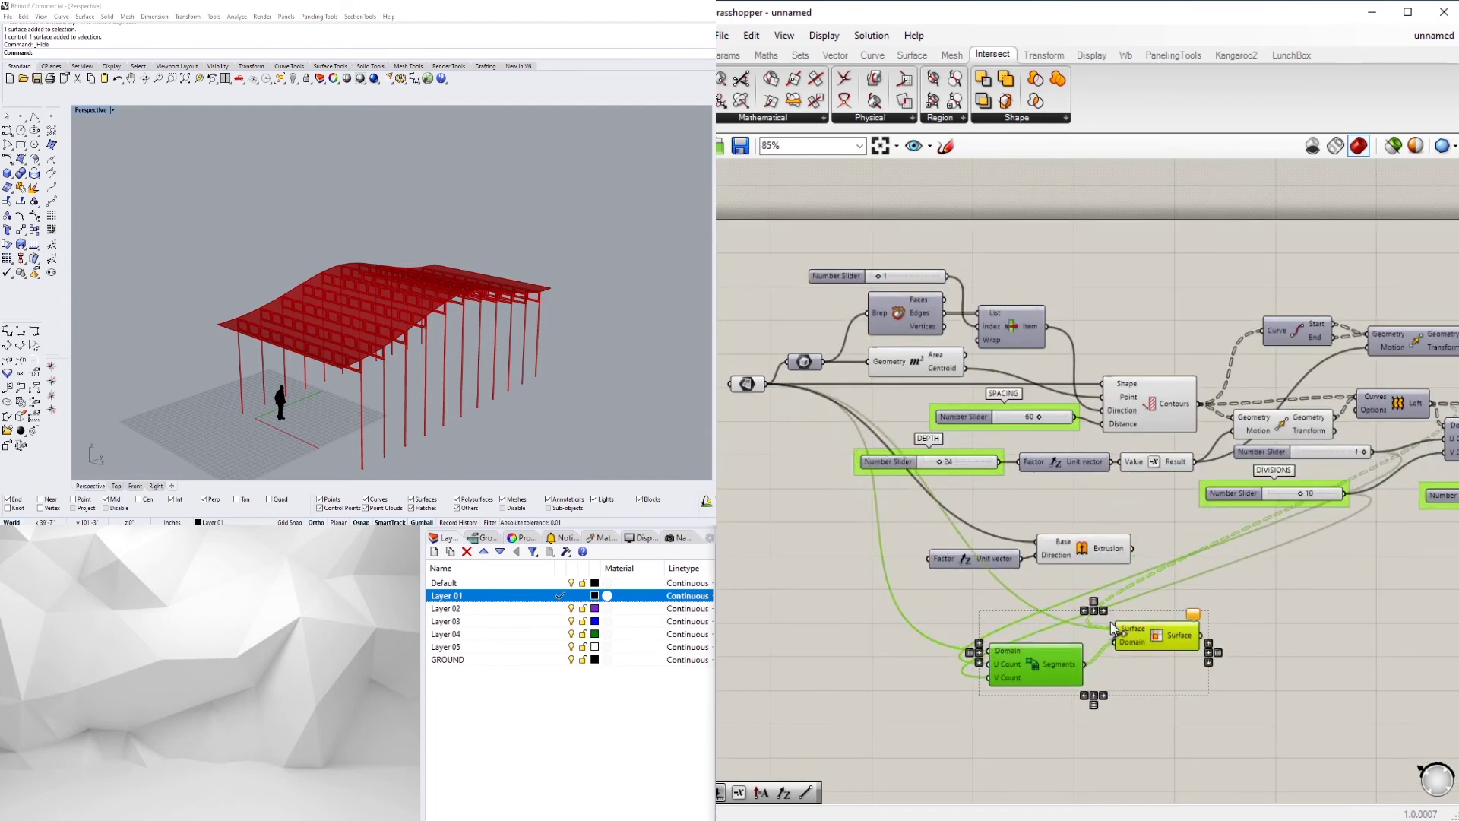
right_drag(740, 704, 906, 663)
Disconnect the number sliders from the U Count and V Count inputs of the copied Divide Domain² component.
right_click(1158, 639)
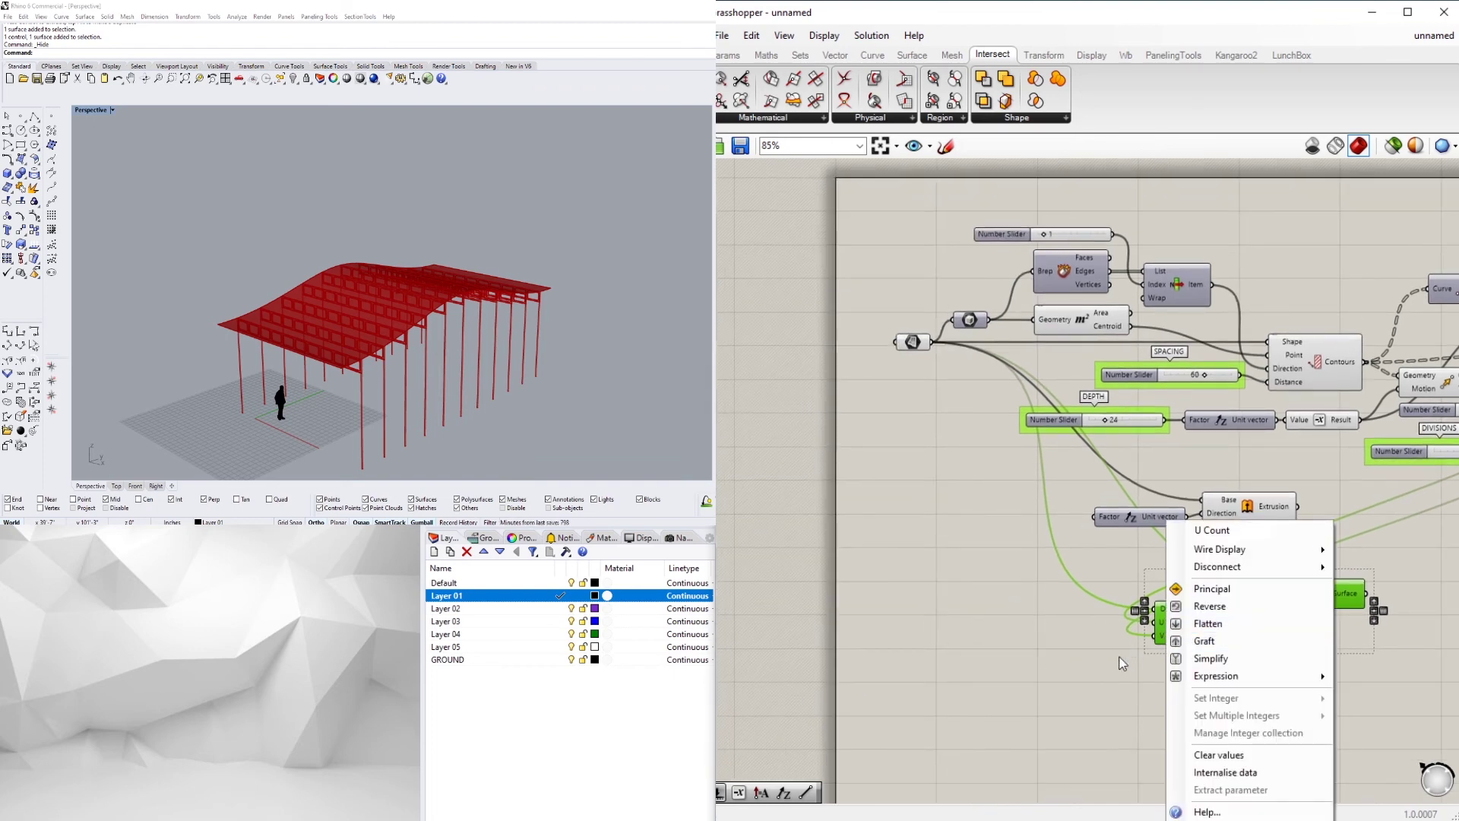
scroll(1156, 635, up, 4)
right_click(1174, 610)
mouse_move(1268, 570)
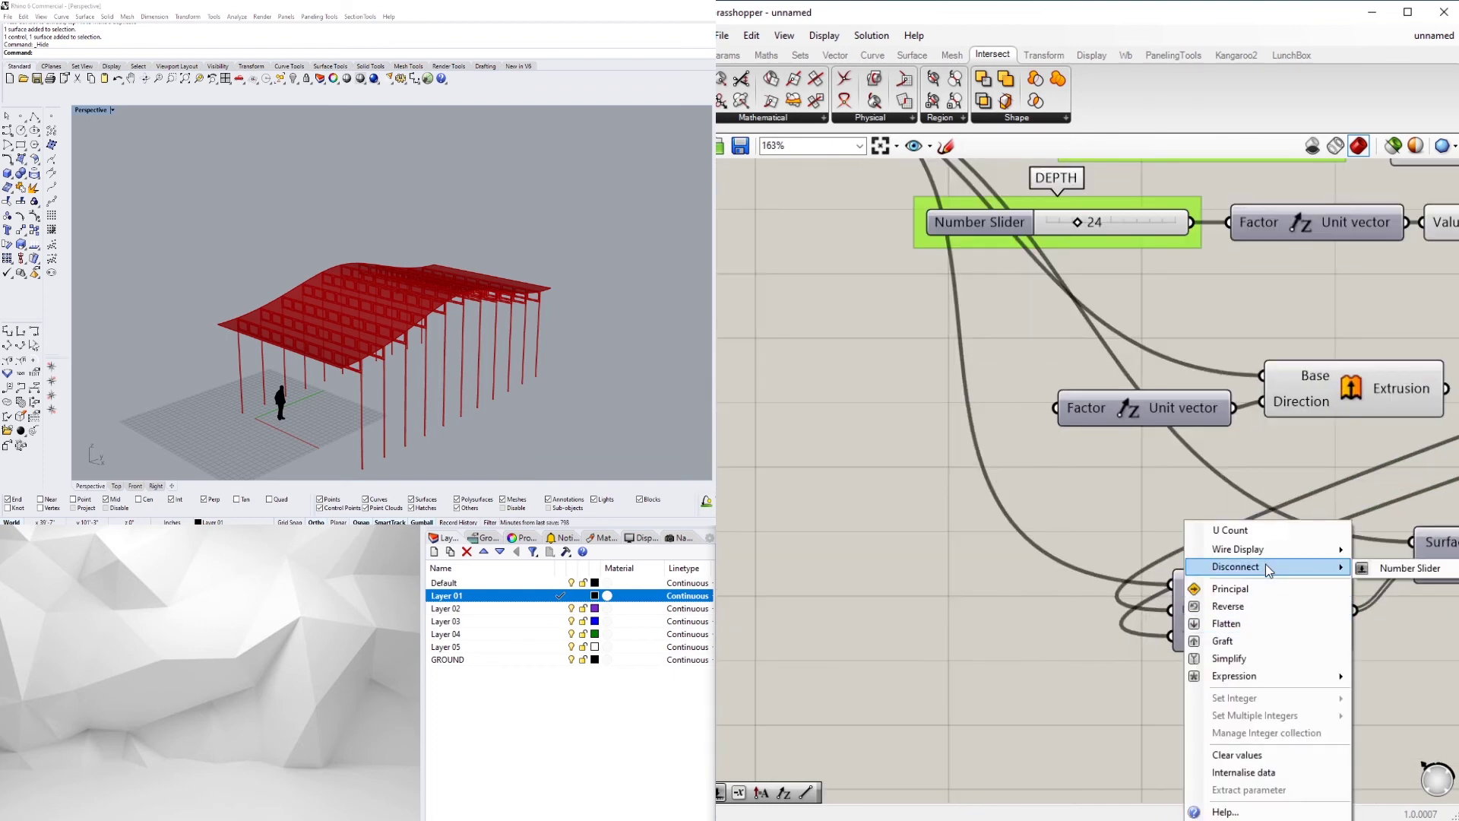
click(1379, 570)
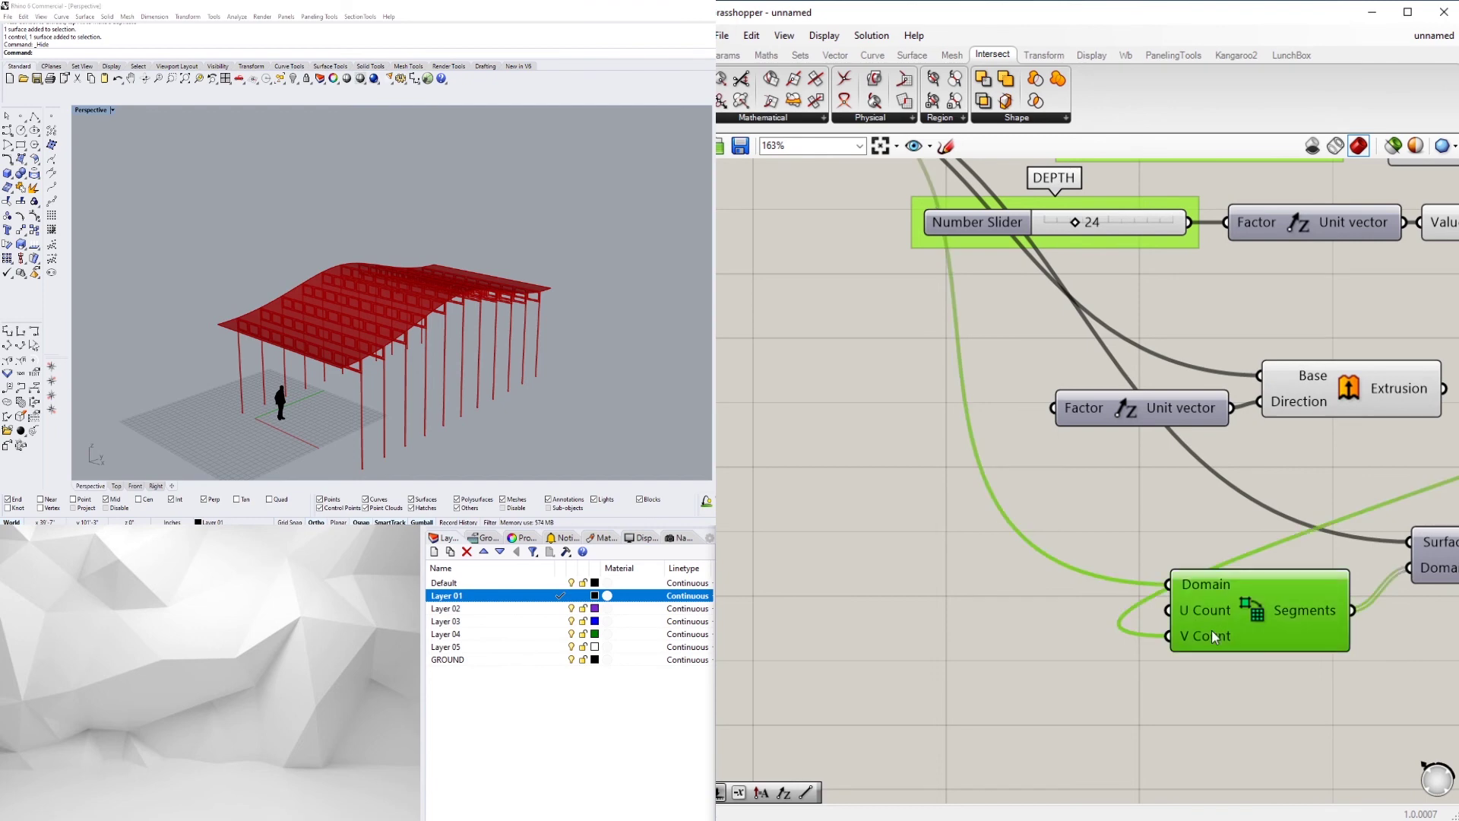
right_click(1214, 637)
click(1406, 567)
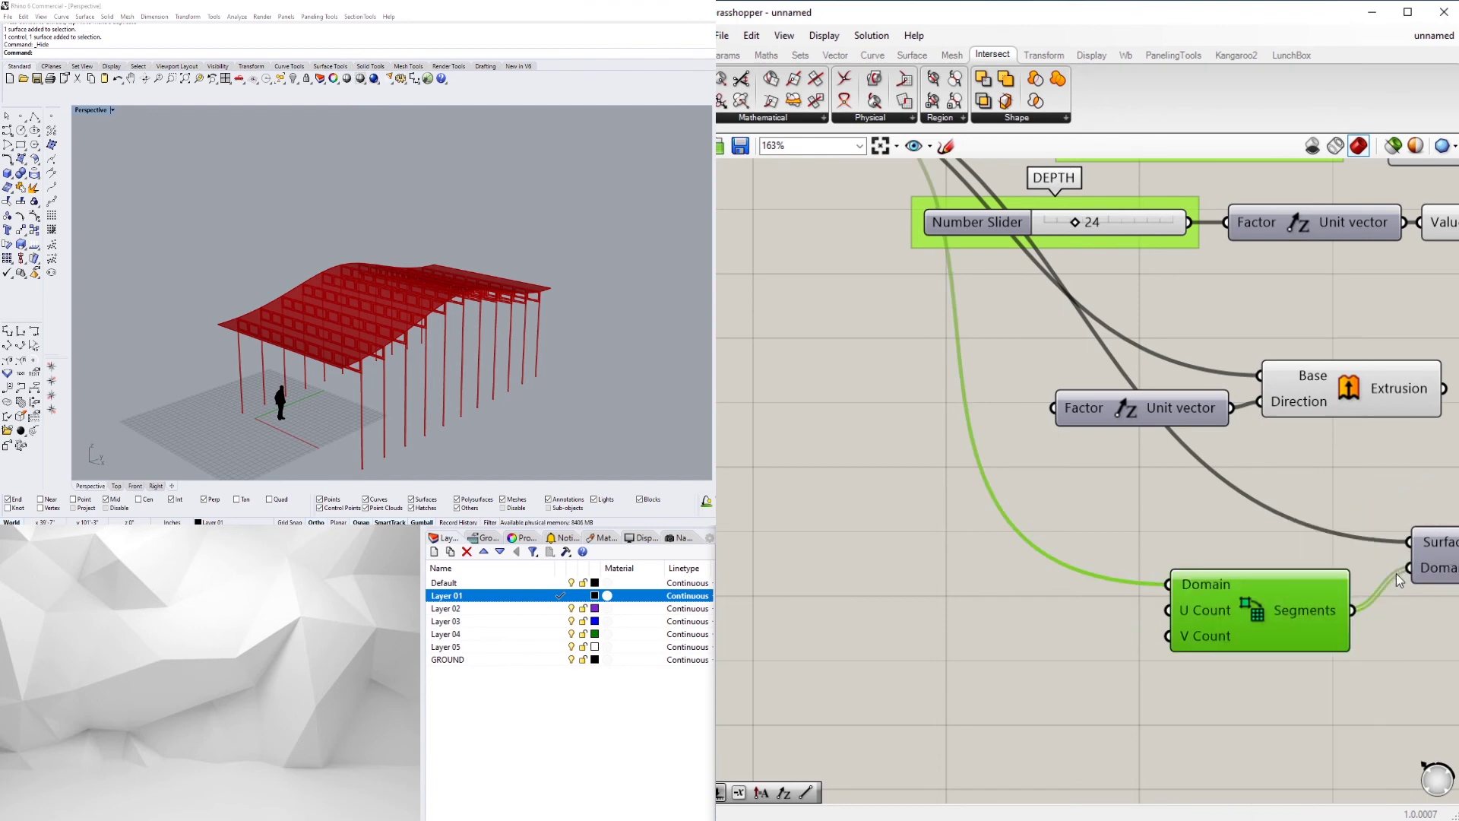
scroll(1020, 689, down, 4)
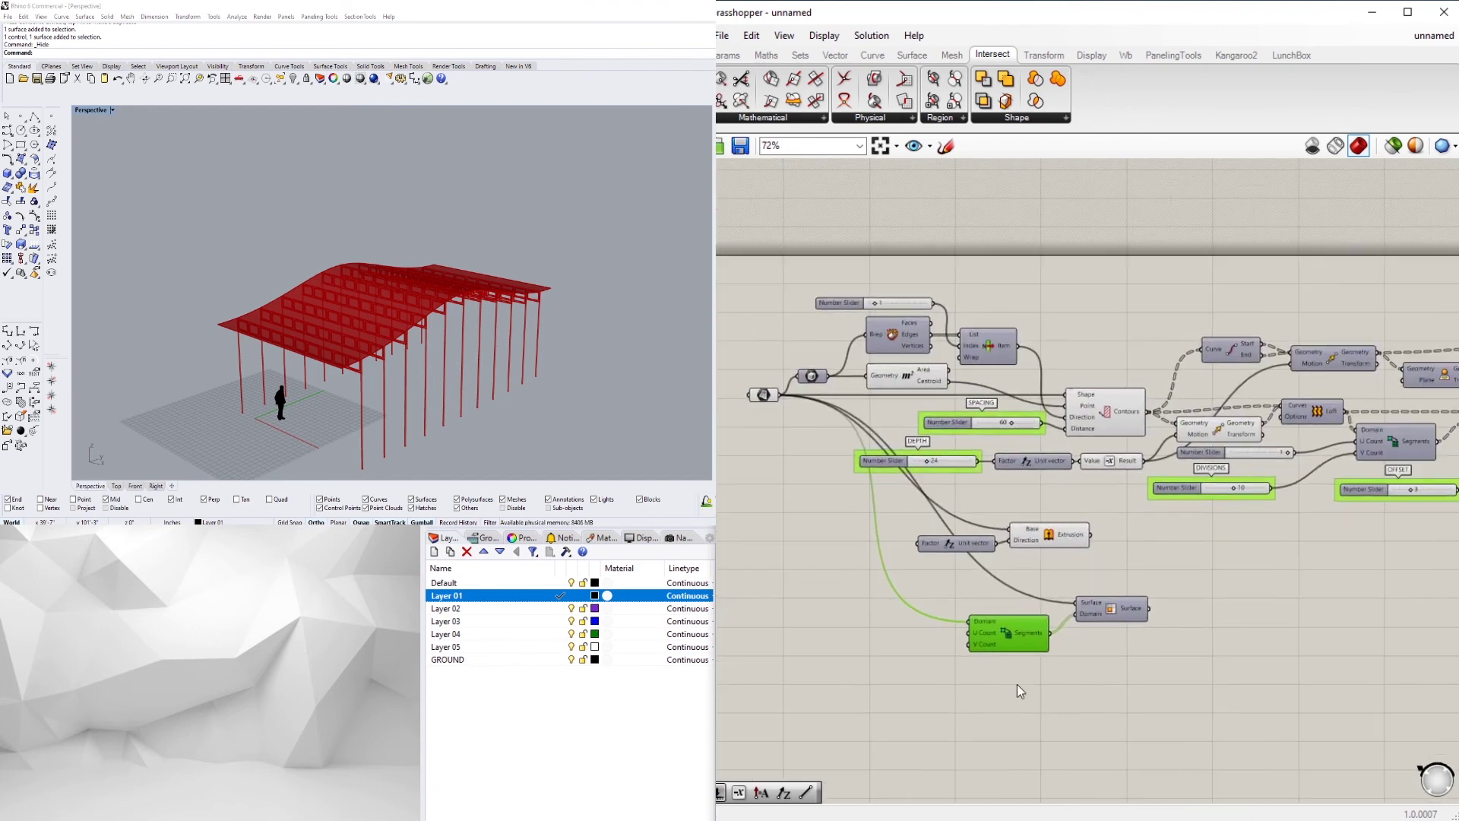
Turn on the preview of the copied Isotrim component and check the divided roof surface.
right_click(1113, 617)
click(1137, 642)
right_drag(357, 365, 411, 389)
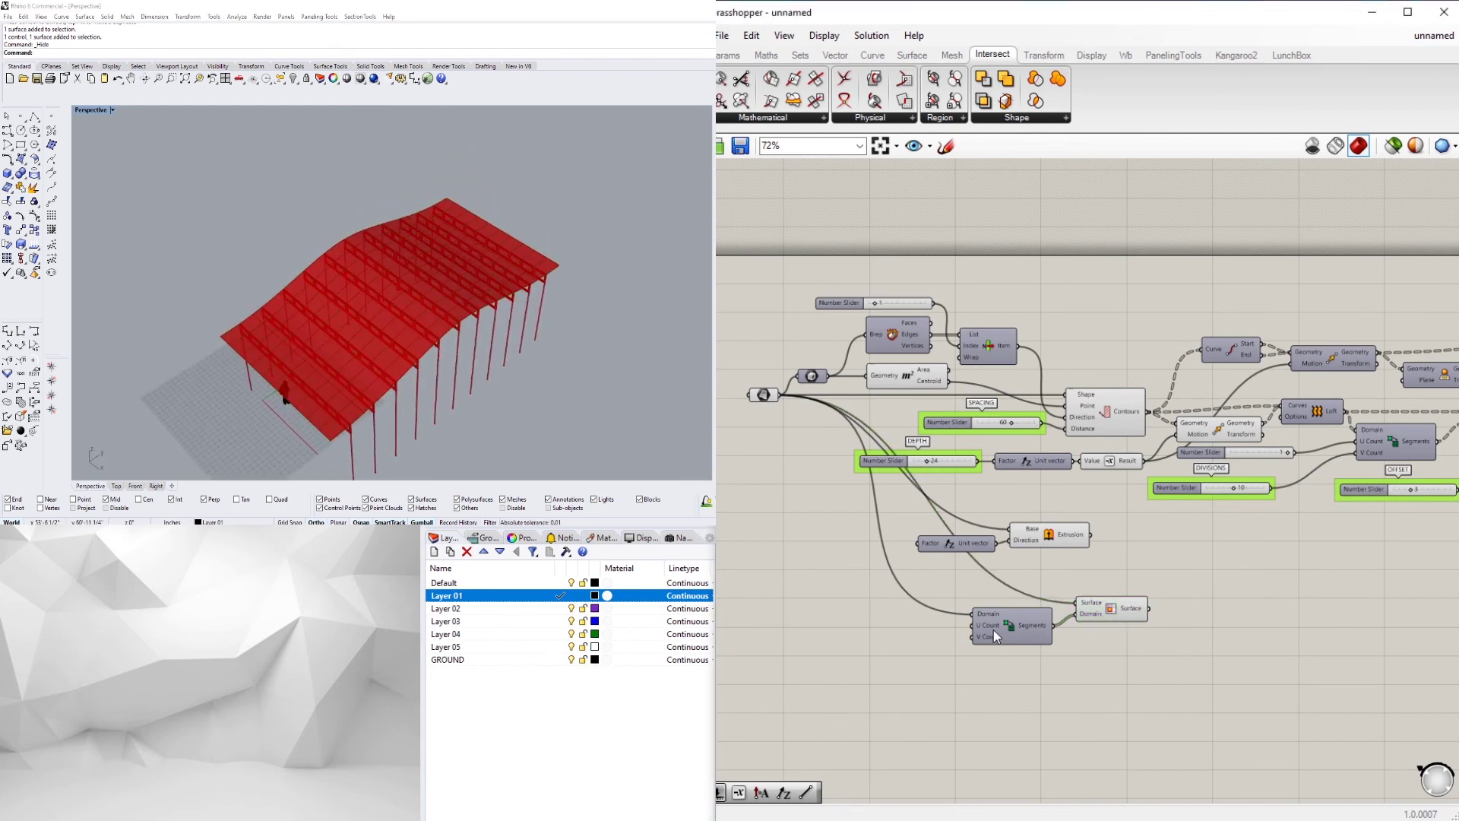
drag(1128, 663, 951, 606)
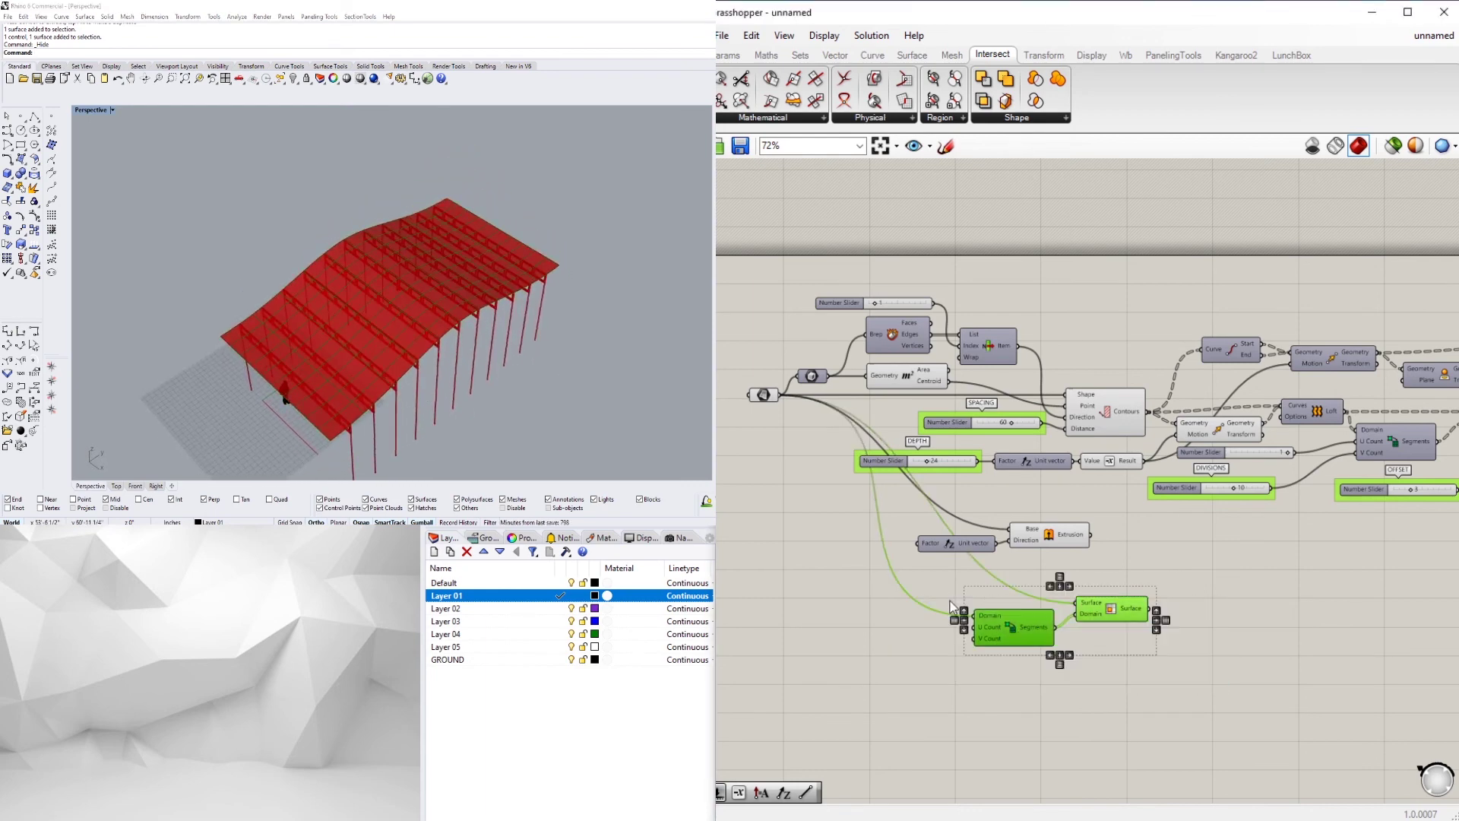
click(992, 686)
Move the roof Extrude and its Unit Z vector beside the copied Isotrim and feed the Isotrim surfaces to the Extrude's Base input.
scroll(1010, 652, up, 3)
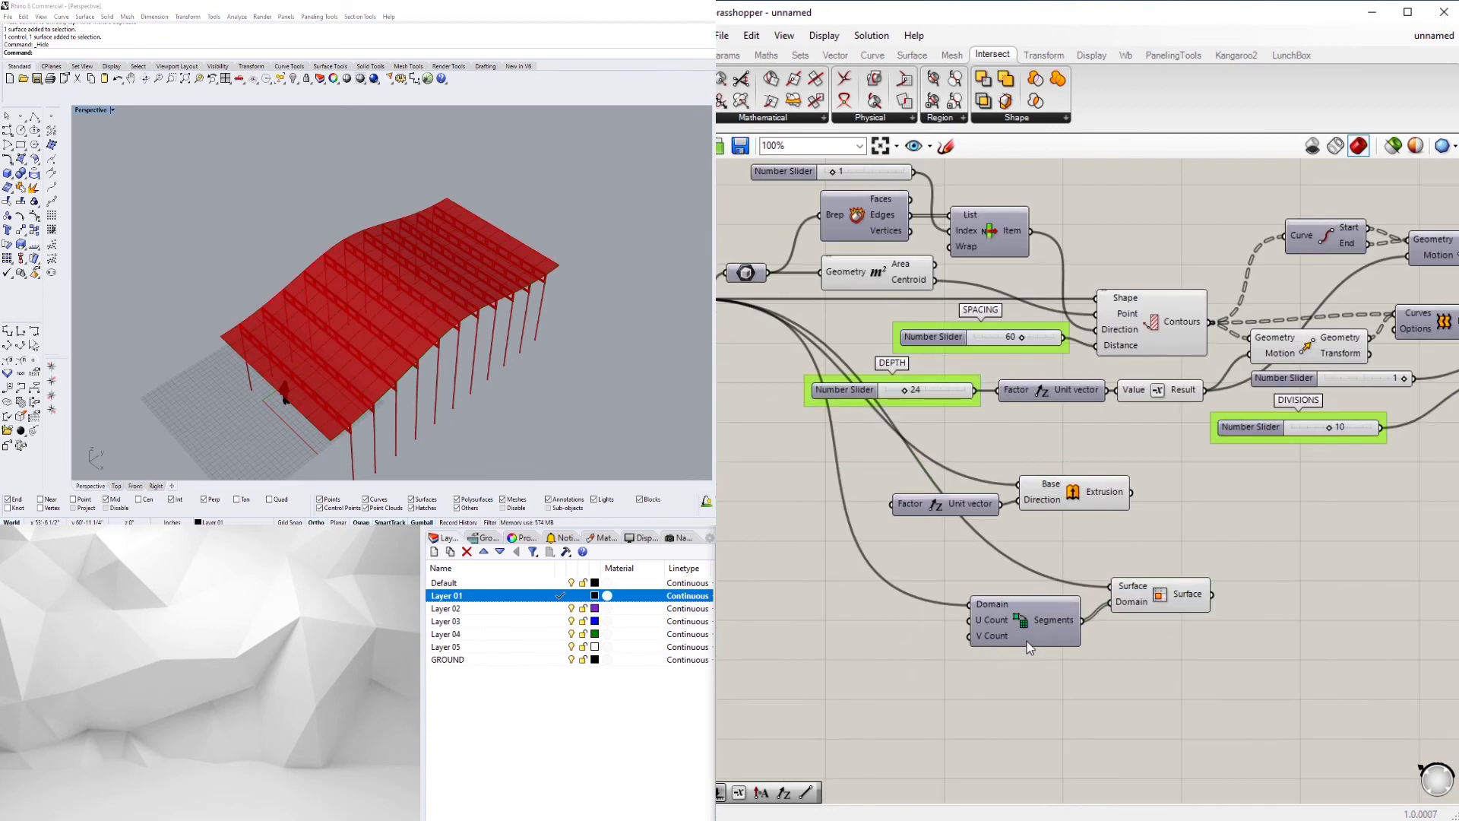
drag(1153, 536, 987, 472)
drag(1082, 482, 1326, 667)
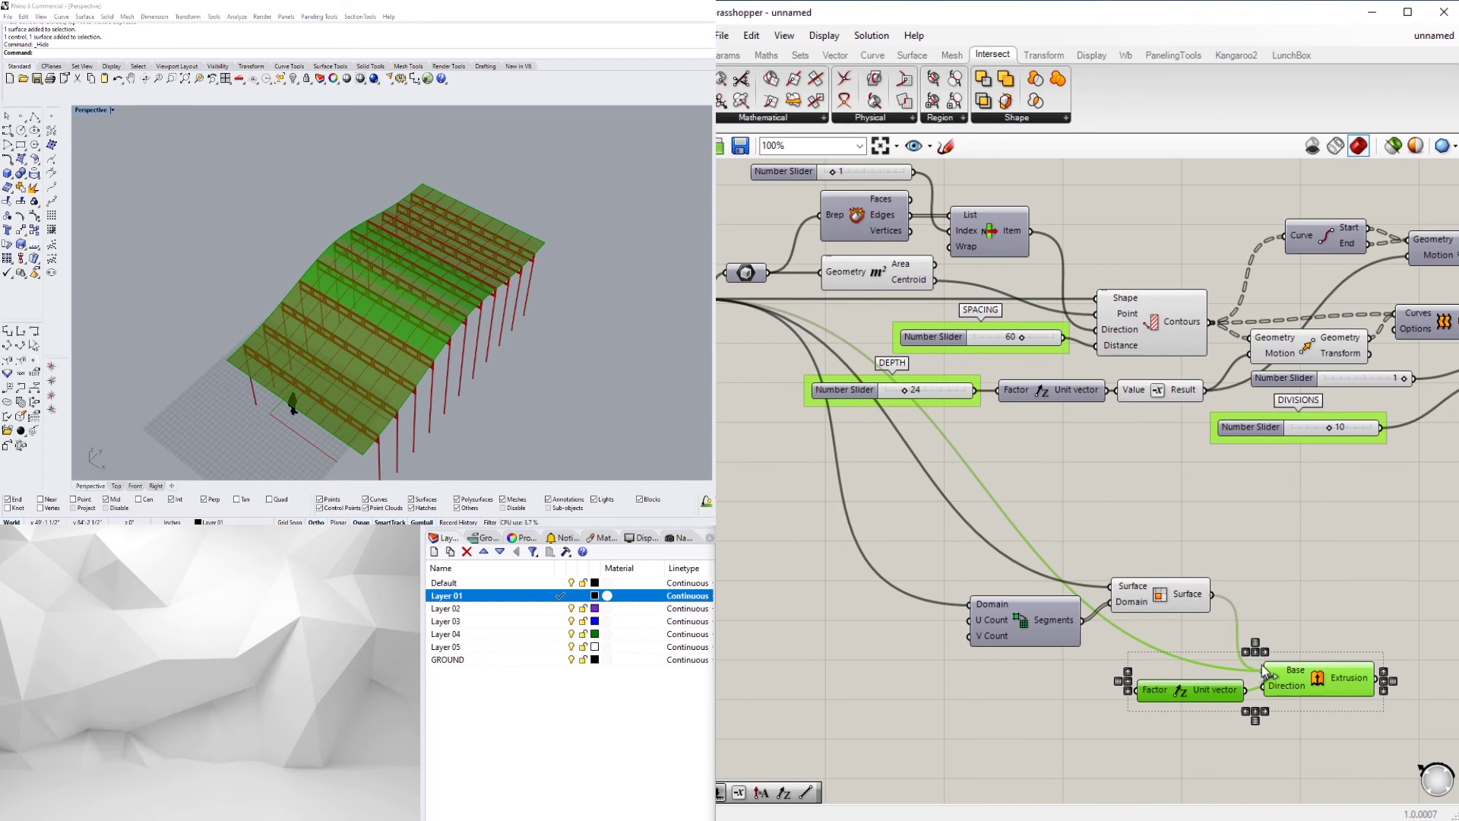
click(1102, 650)
right_drag(1100, 638, 1153, 559)
Turn off the preview of the copied Isotrim component that feeds the roof Extrude.
click(1211, 516)
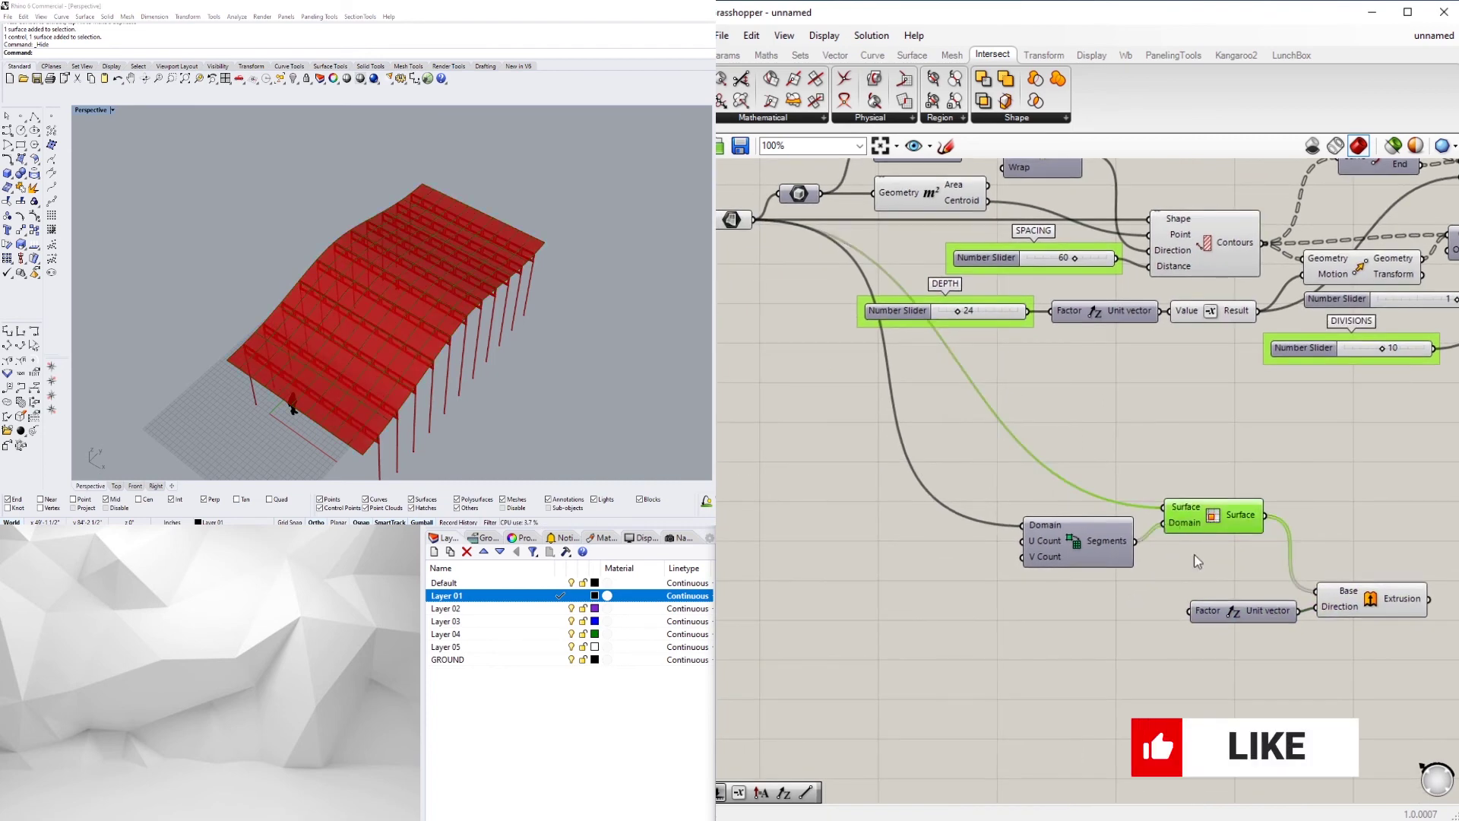
drag(1192, 557, 1120, 497)
middle_click(1161, 472)
click(1208, 435)
click(1075, 621)
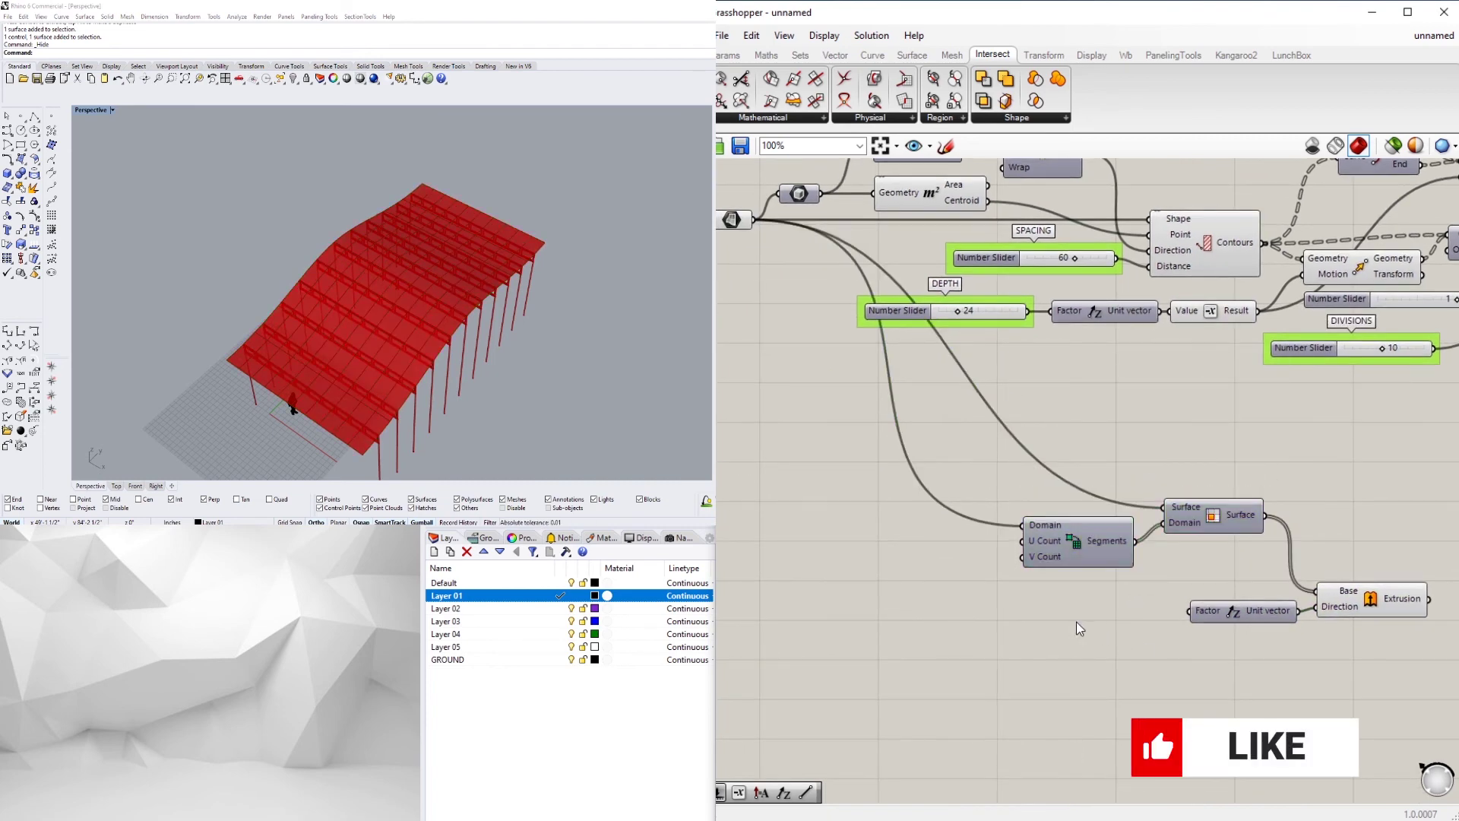
Add a number slider set to 2 and connect it to the Factor input of the roof's Unit Z vector.
double_click(1072, 620)
text(2)
key(Return)
drag(1154, 621, 1191, 611)
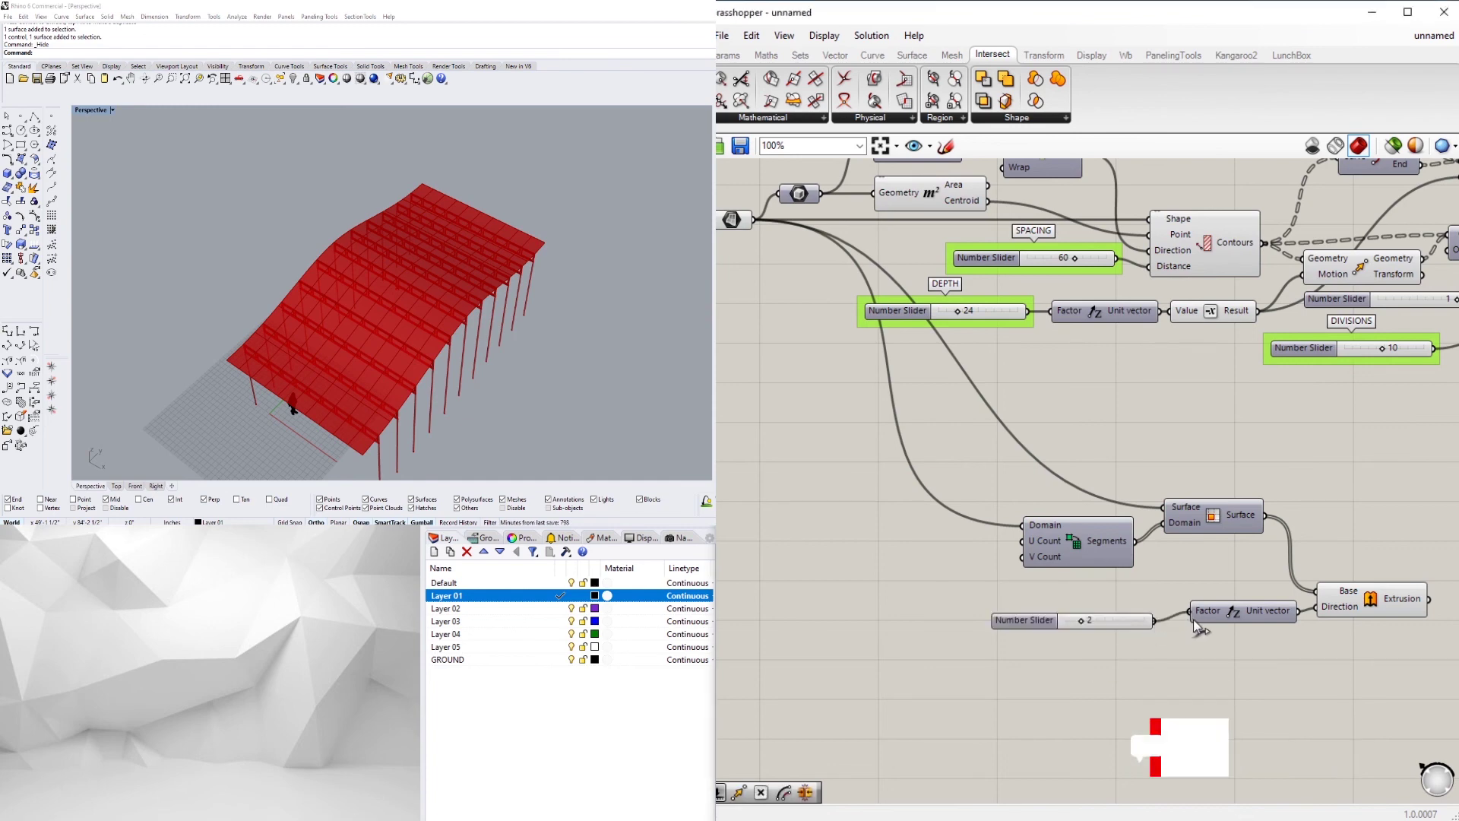
Examine the thickened roof panels from below and above with the roof Extrude component highlighted.
right_drag(379, 330, 331, 262)
scroll(357, 273, up, 8)
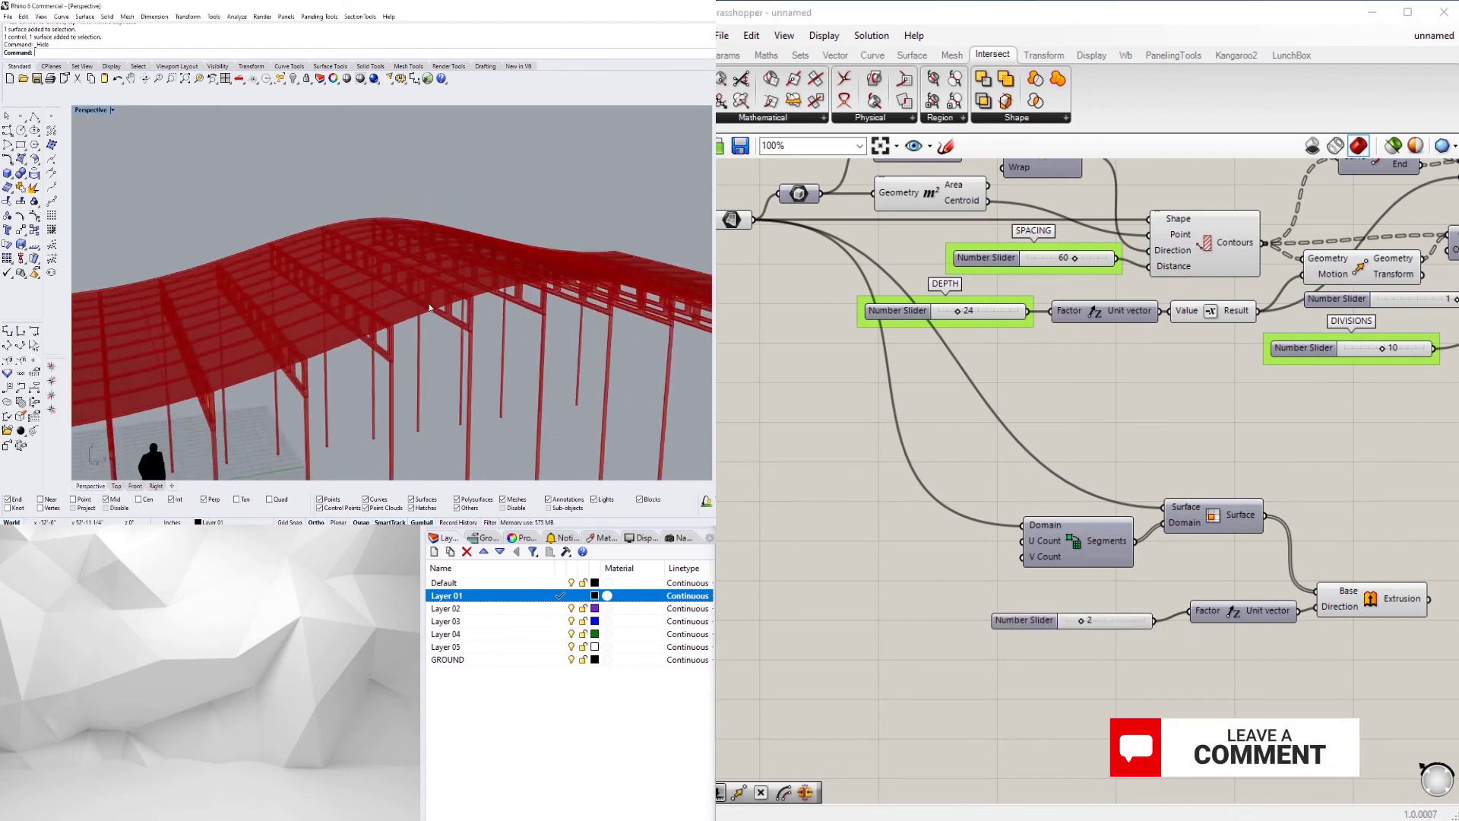
click(1347, 600)
drag(1347, 600, 1343, 596)
right_drag(475, 348, 489, 433)
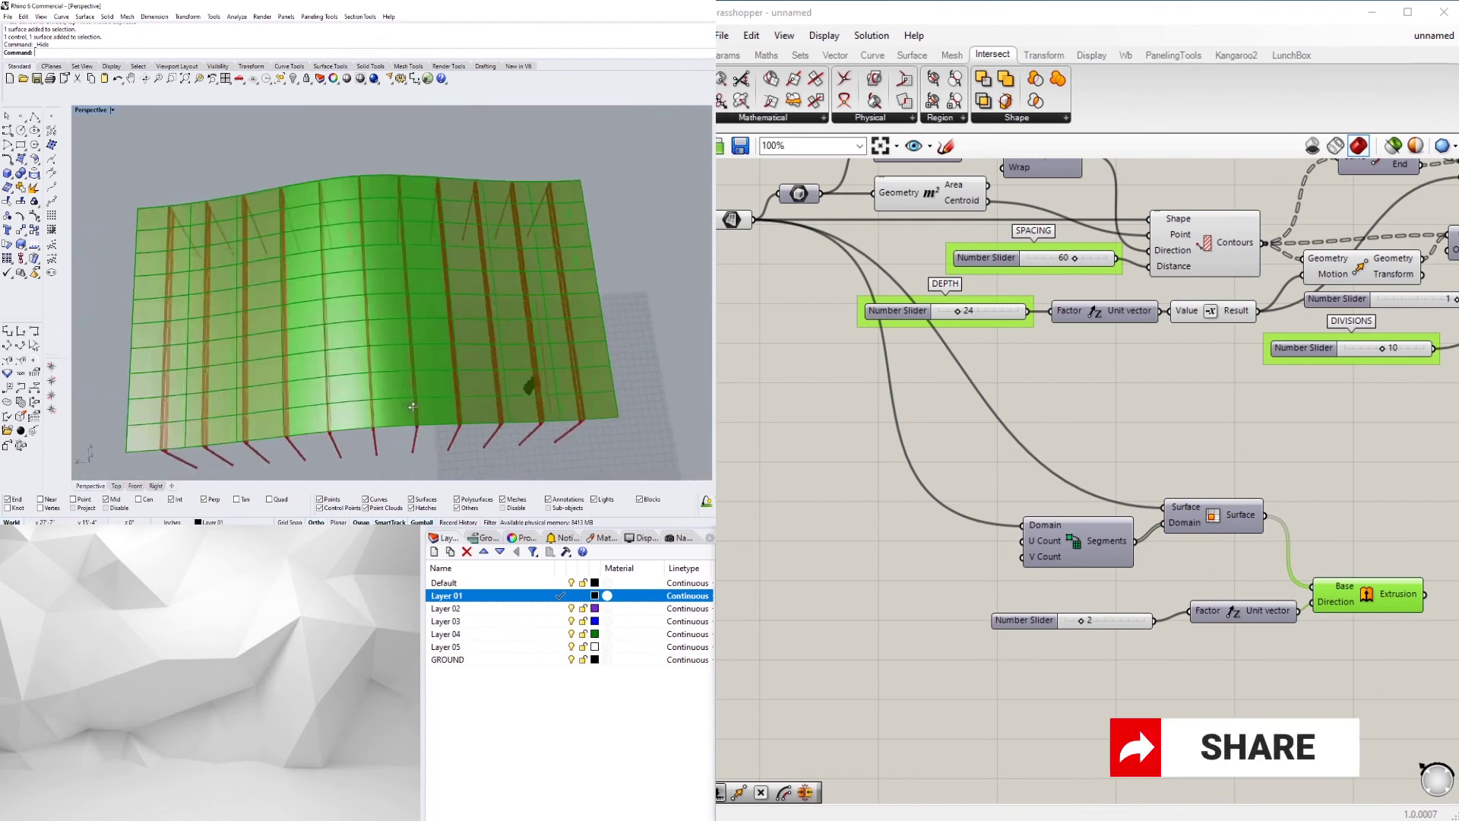
scroll(456, 380, down, 5)
right_drag(456, 380, 752, 654)
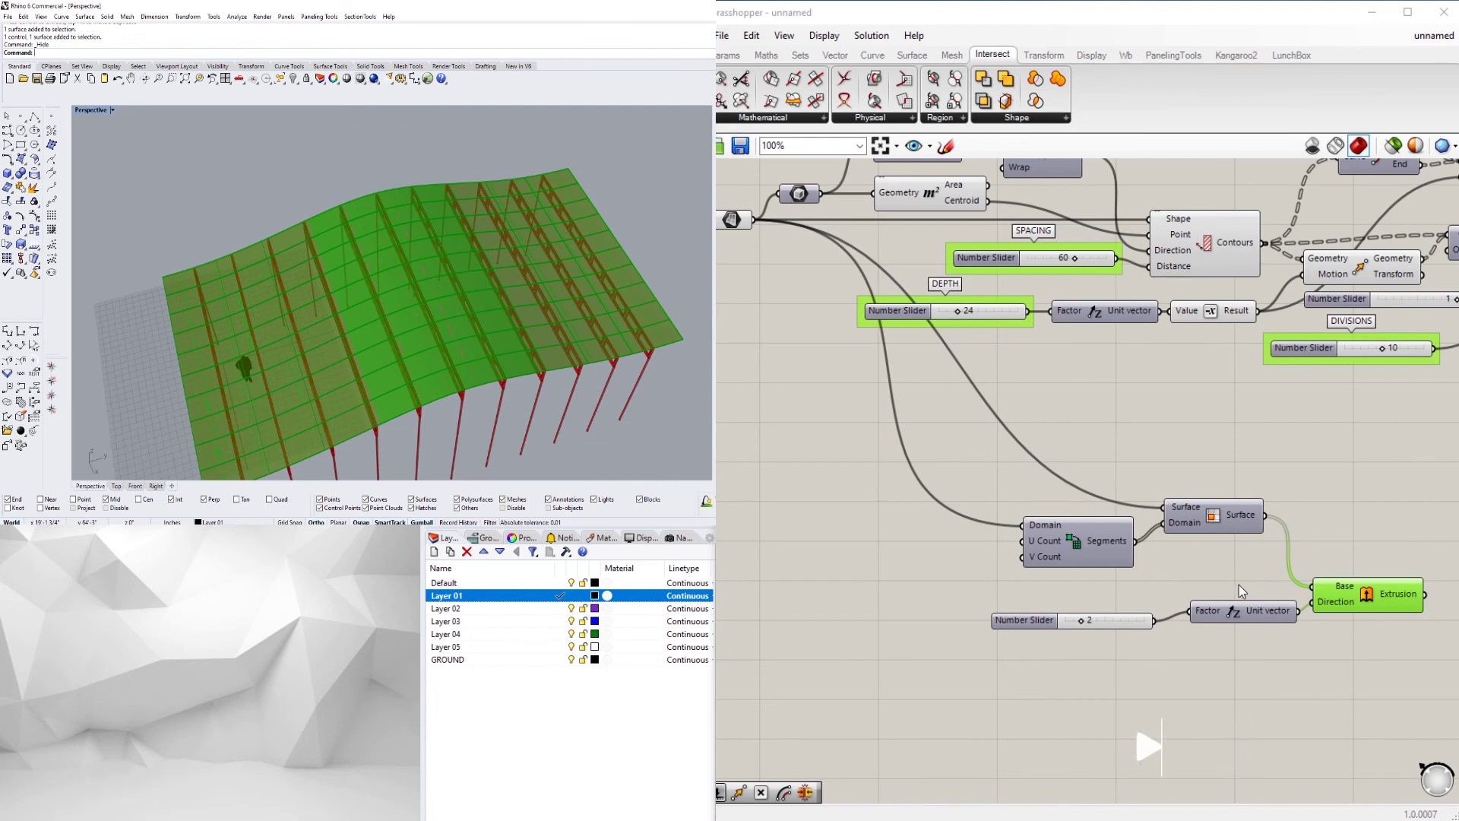
right_drag(489, 307, 433, 314)
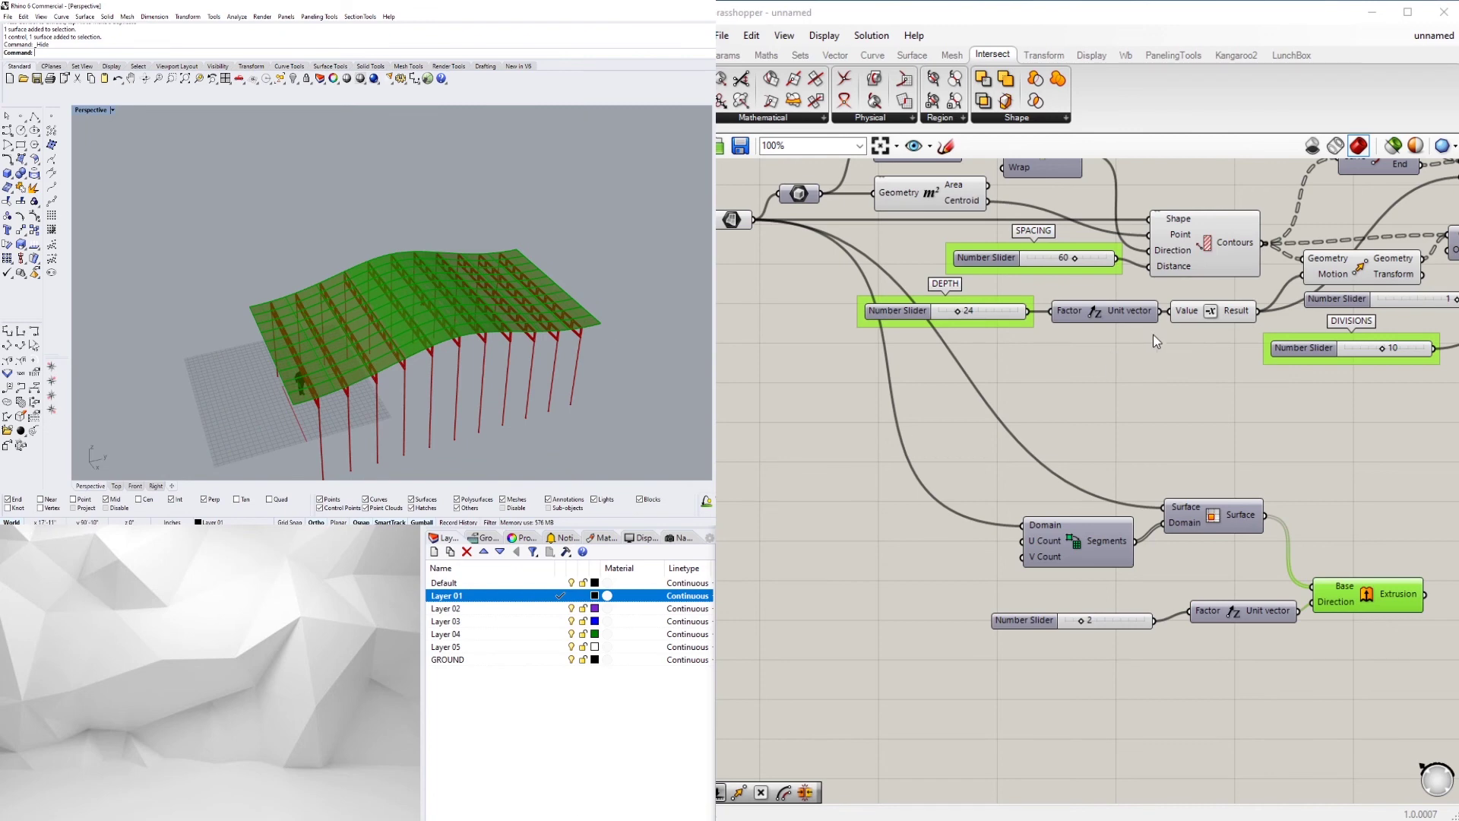
Group the roof thickness slider and label the group DIVISIONS.
click(1155, 341)
scroll(1226, 450, up, 2)
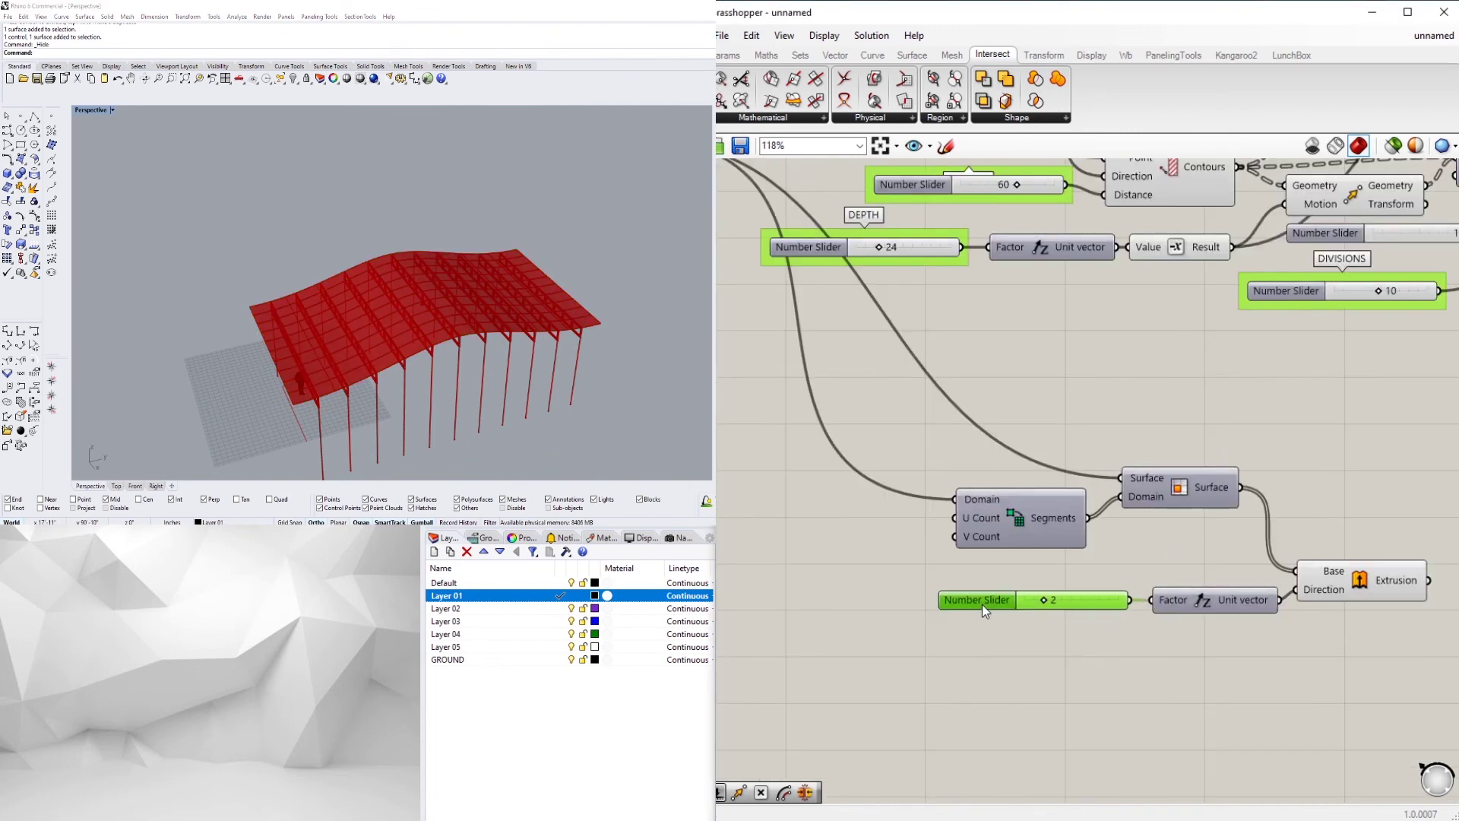
key(ctrl+g)
right_click(1036, 587)
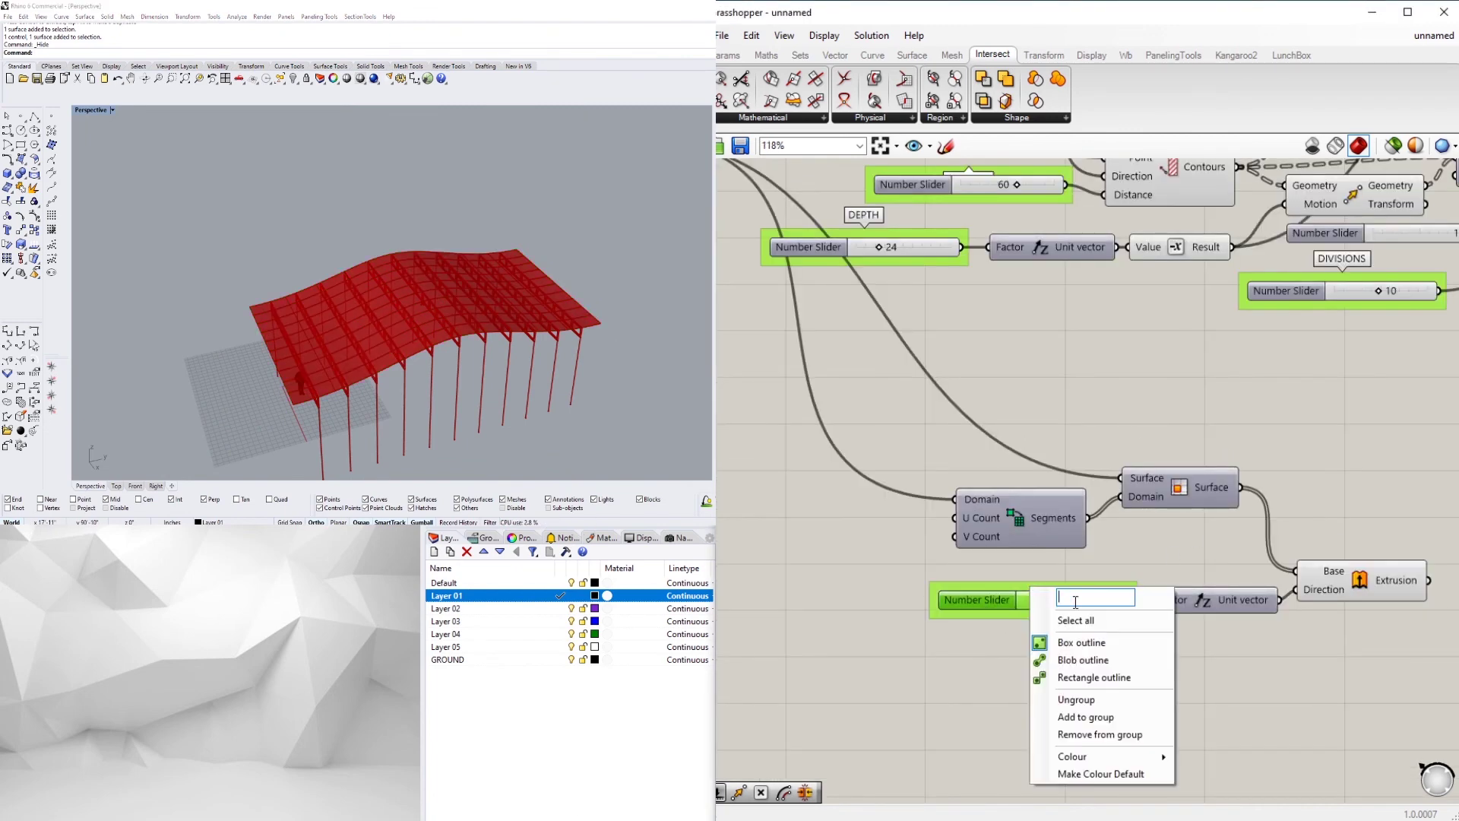
text(DIVISIONS)
key(Return)
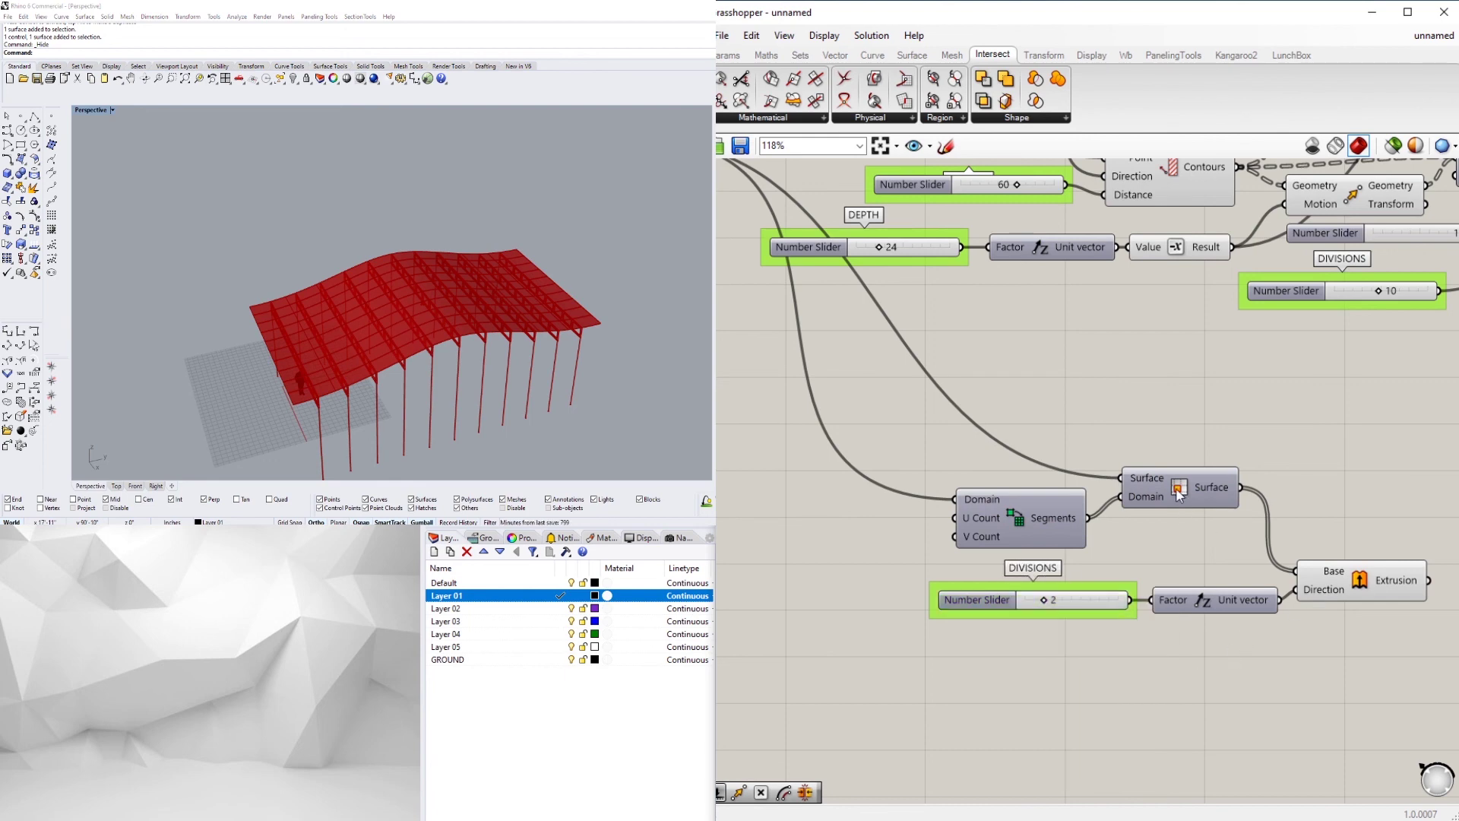
Rearrange the roof Isotrim, Extrude, Unit Z and thickness slider into a compact cluster with the group label uncovered.
drag(1176, 489, 1168, 490)
drag(1393, 682, 960, 600)
drag(1397, 570, 1348, 526)
click(1340, 509)
click(1323, 583)
scroll(1322, 585, down, 3)
scroll(1140, 583, up, 4)
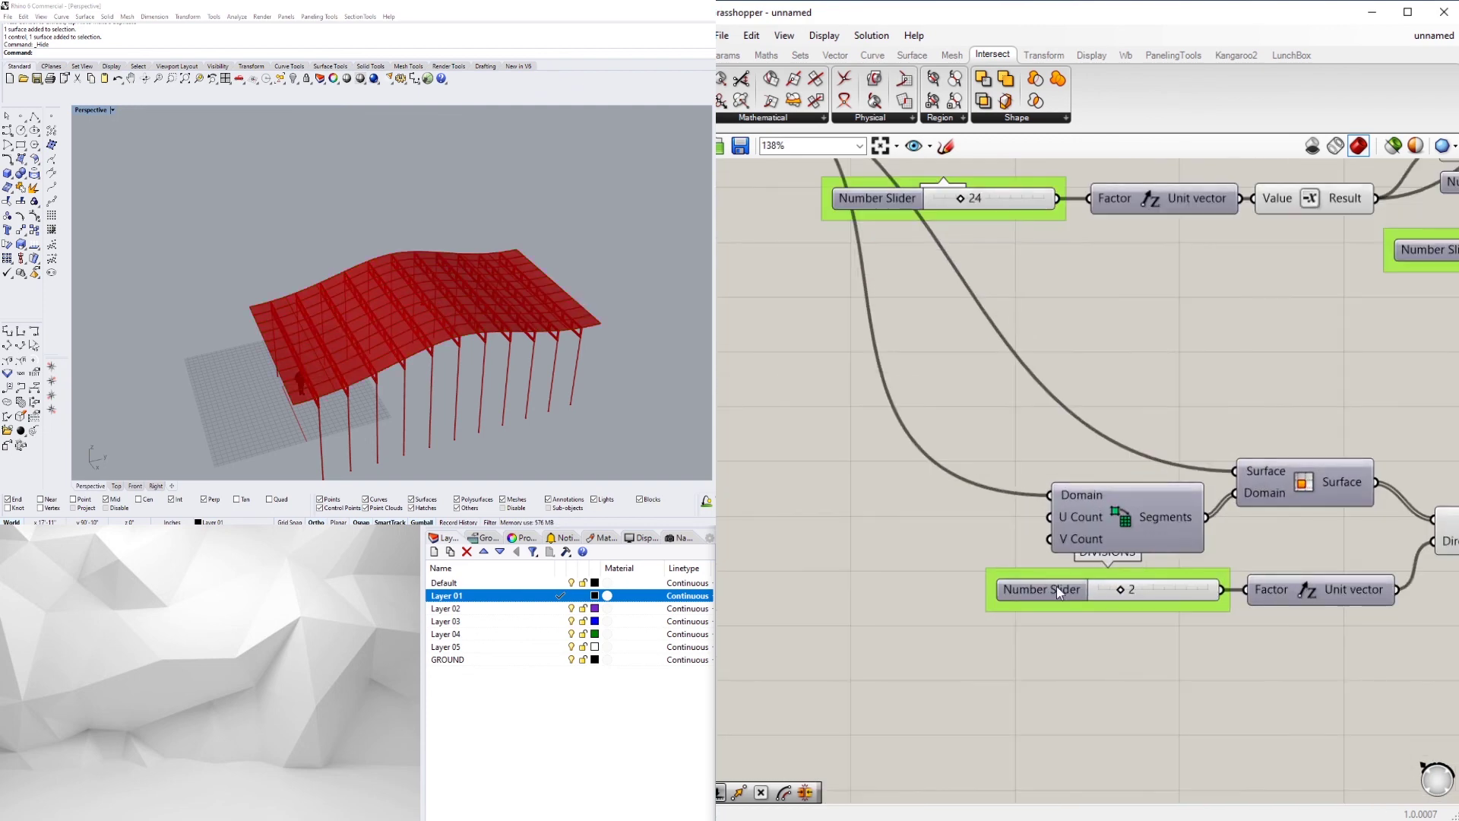
drag(1183, 601, 1111, 578)
drag(1294, 602, 1293, 617)
click(1300, 655)
Move the whole roof subdivision cluster closer beneath the main fin definition.
scroll(1301, 654, down, 3)
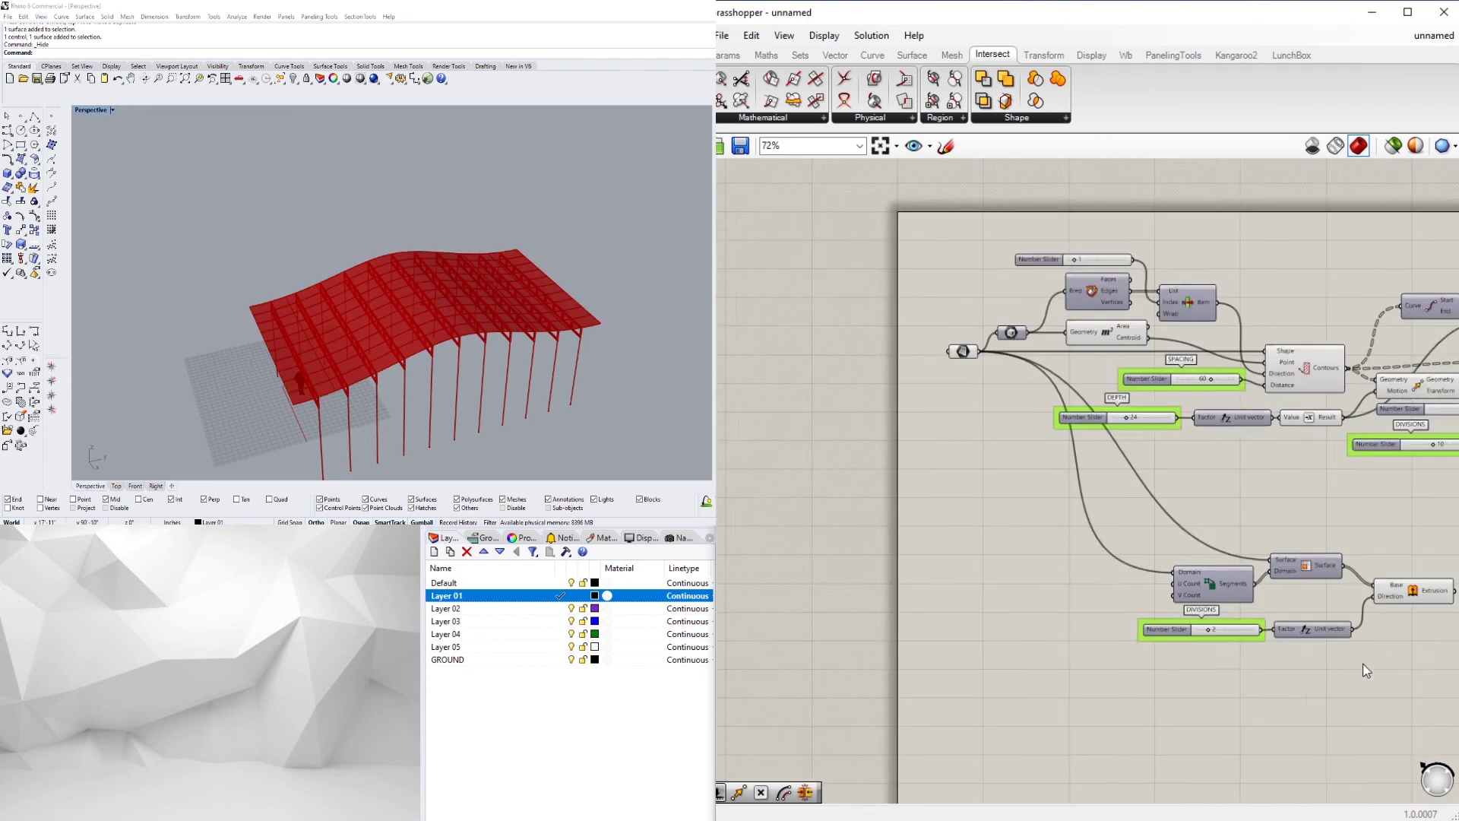
right_drag(1361, 664, 1117, 695)
drag(1230, 748, 904, 561)
drag(1066, 595, 1161, 531)
click(1066, 605)
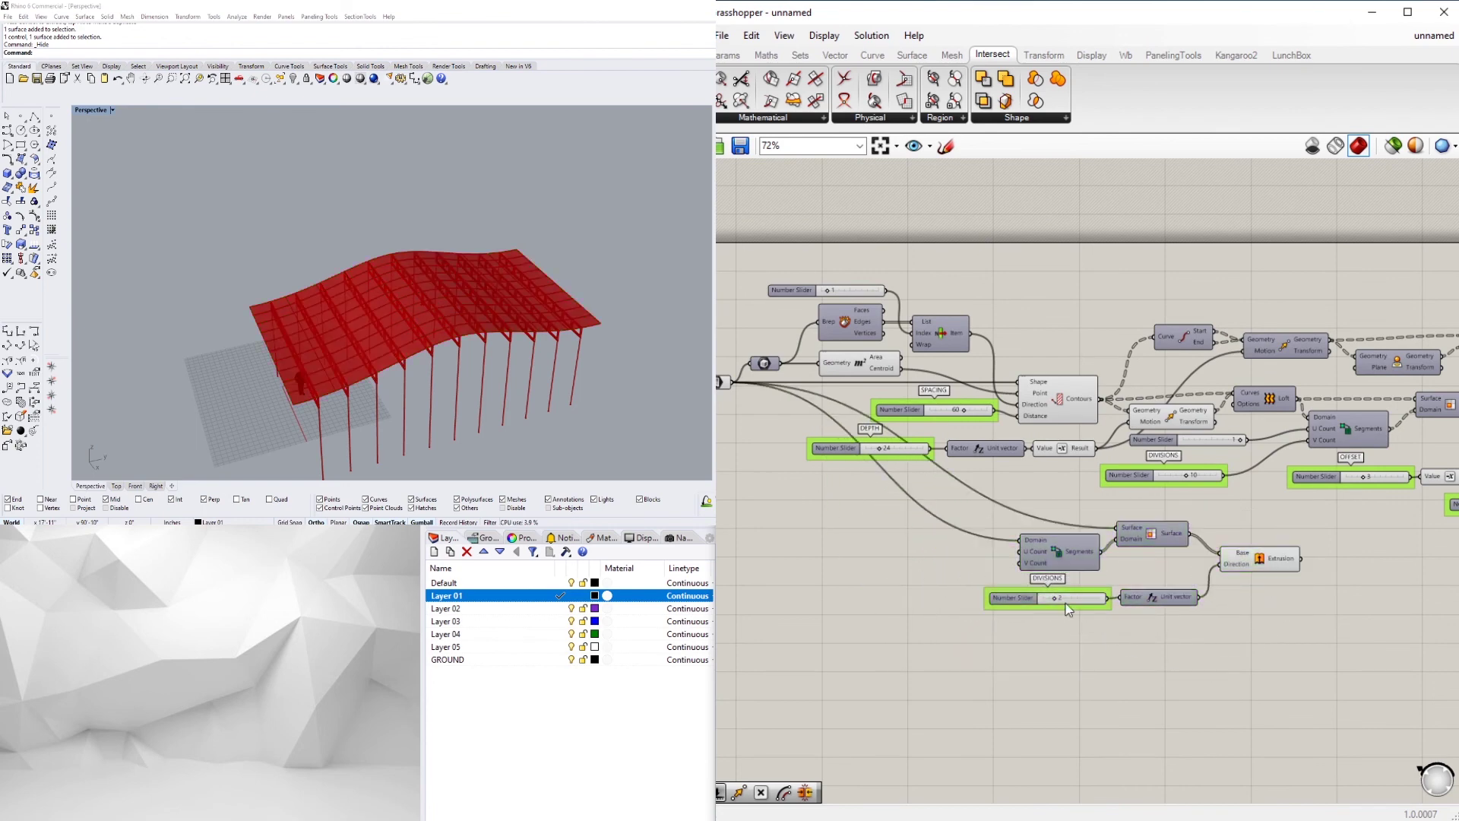
Bake the roof Extrude, the column Pipe and the fin Extrude components together into Rhino.
scroll(1205, 633, down, 4)
right_drag(1206, 633, 1009, 554)
scroll(1124, 527, down, 1)
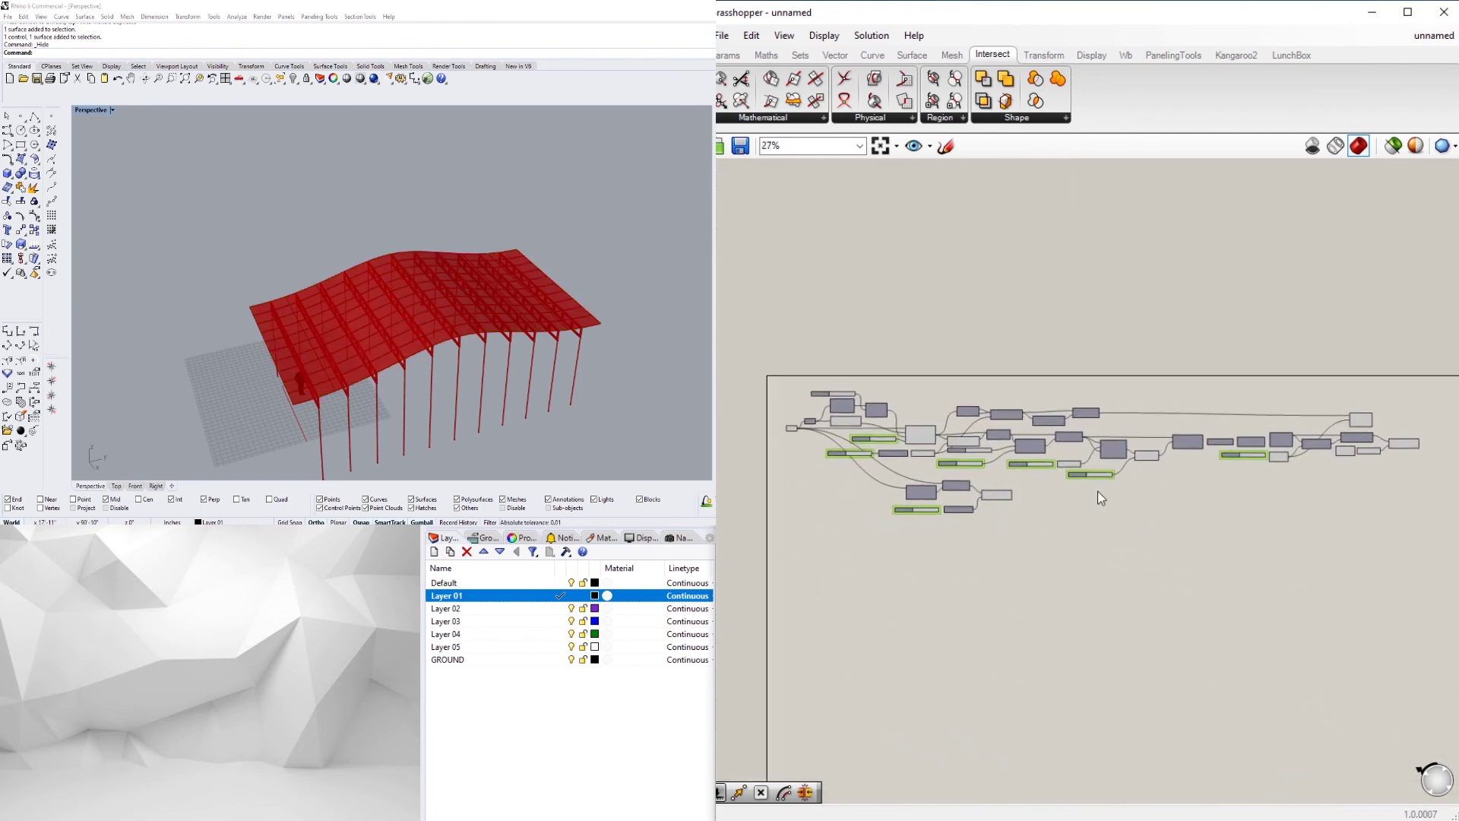
right_drag(506, 344, 471, 342)
scroll(859, 437, up, 4)
click(1162, 568)
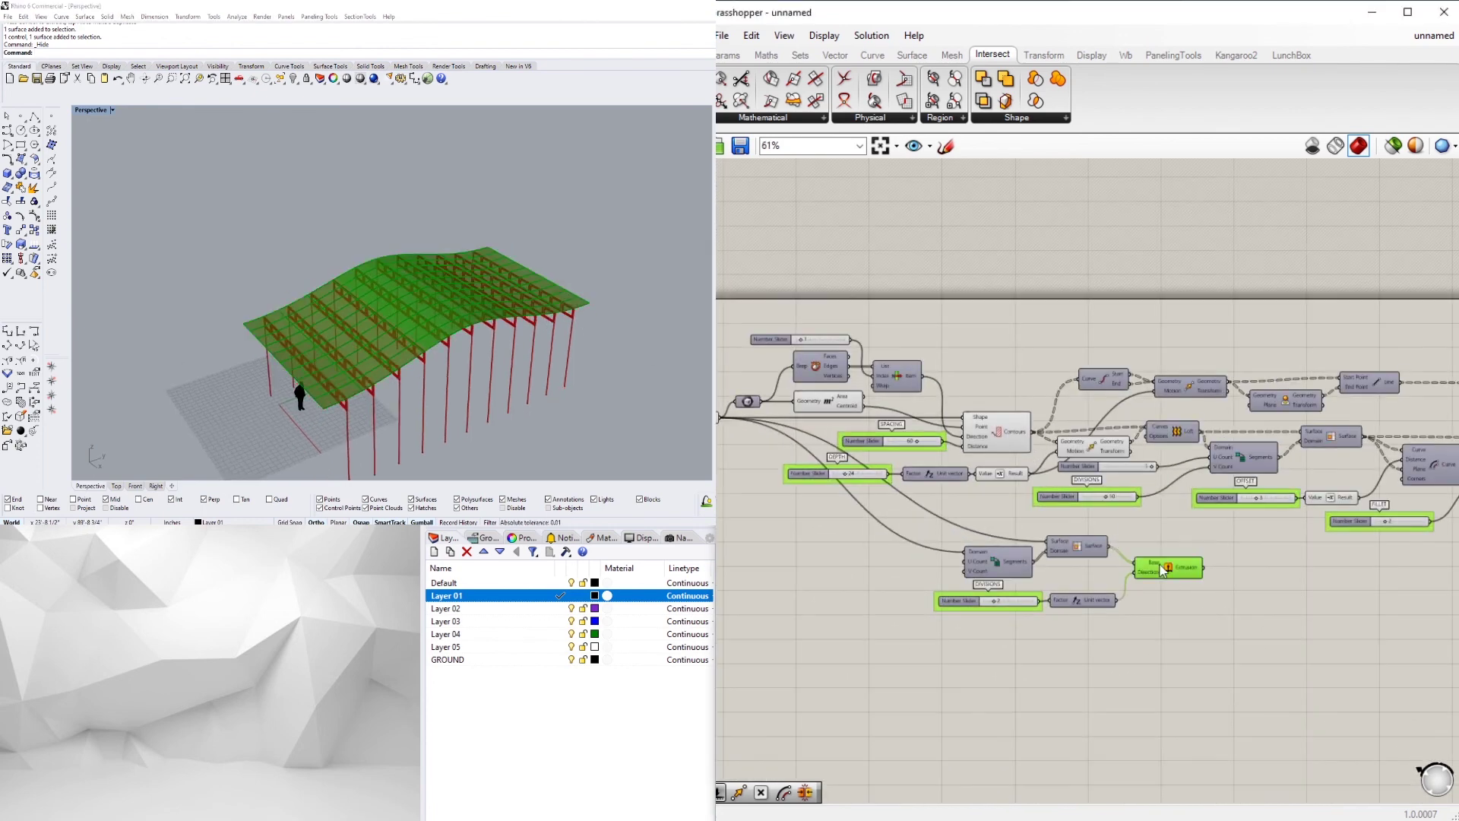
right_drag(1207, 580, 1009, 590)
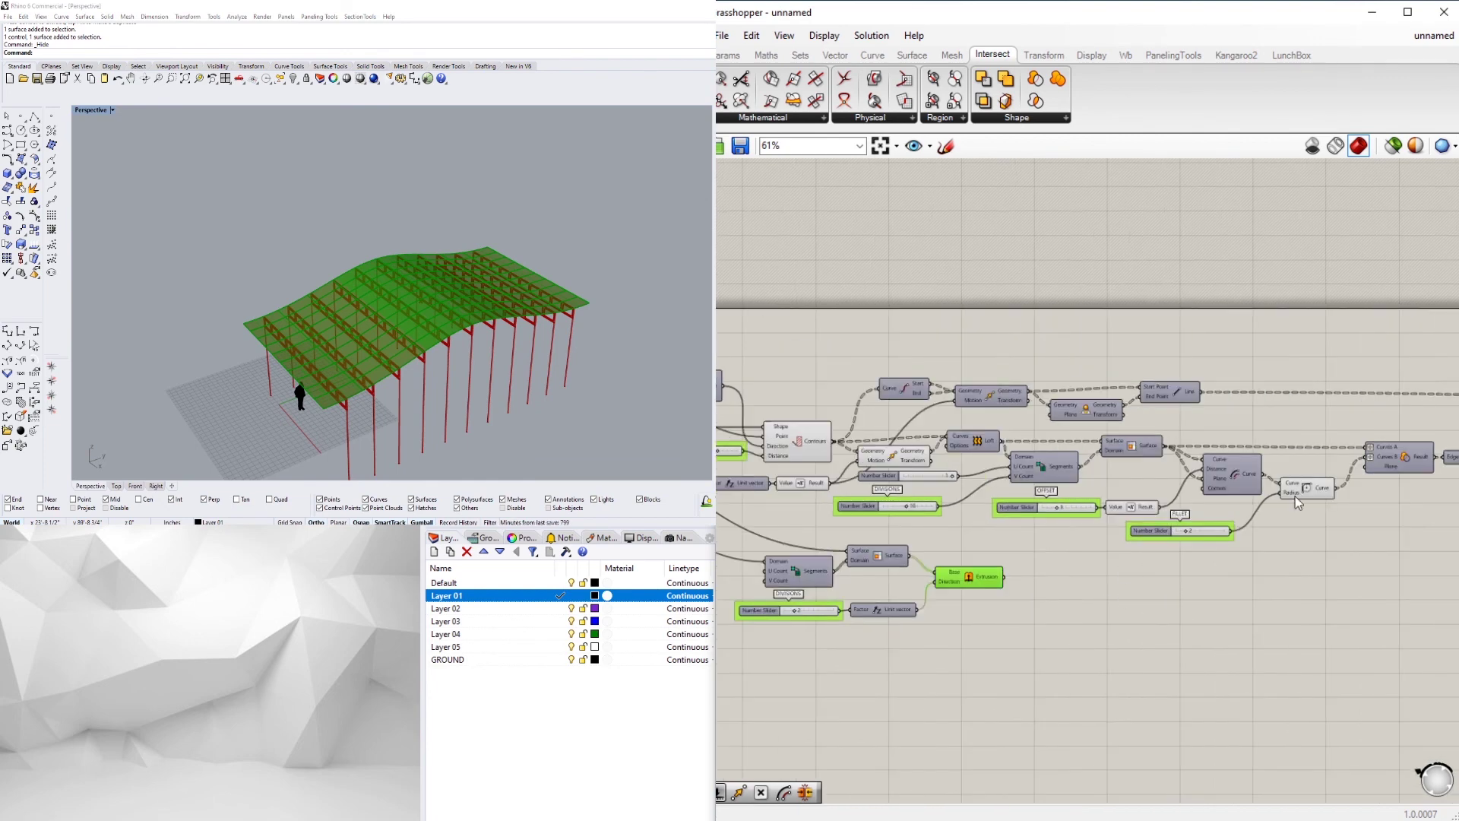
right_drag(1440, 517, 798, 570)
scroll(1128, 458, down, 1)
scroll(1128, 458, up, 1)
click(1132, 459)
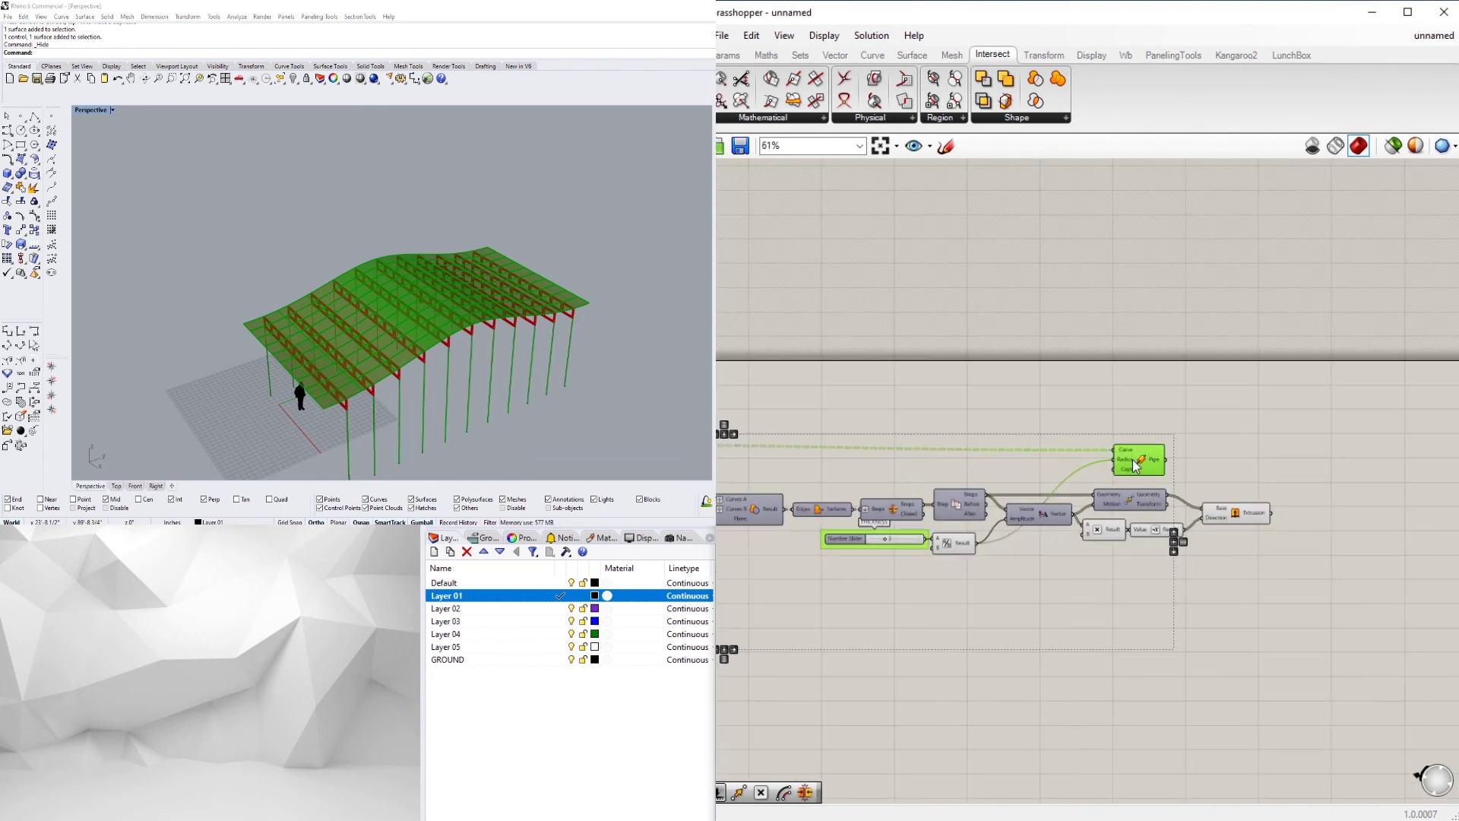
click(1231, 524)
middle_click(1241, 517)
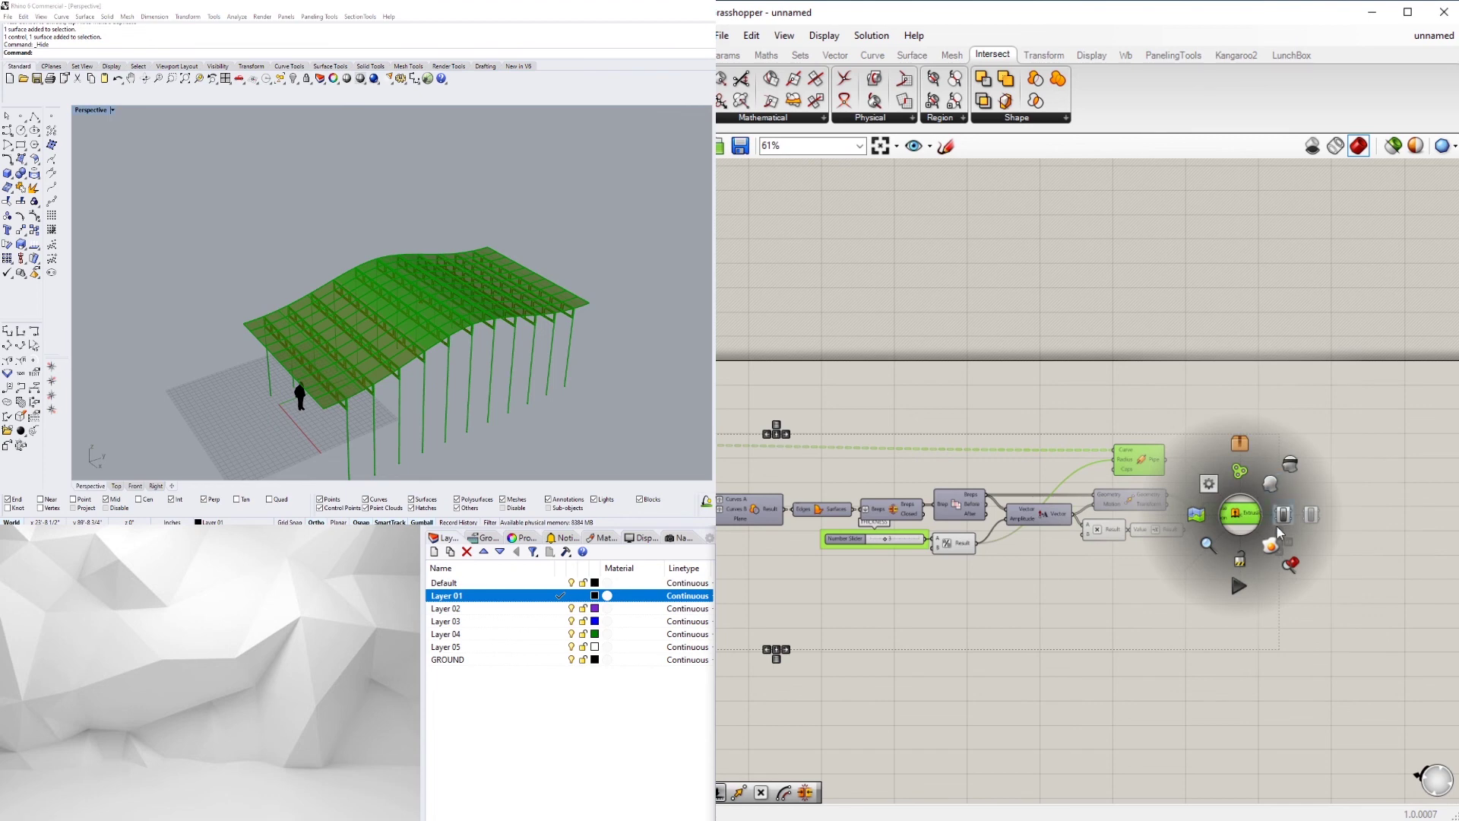
click(1273, 548)
click(1262, 673)
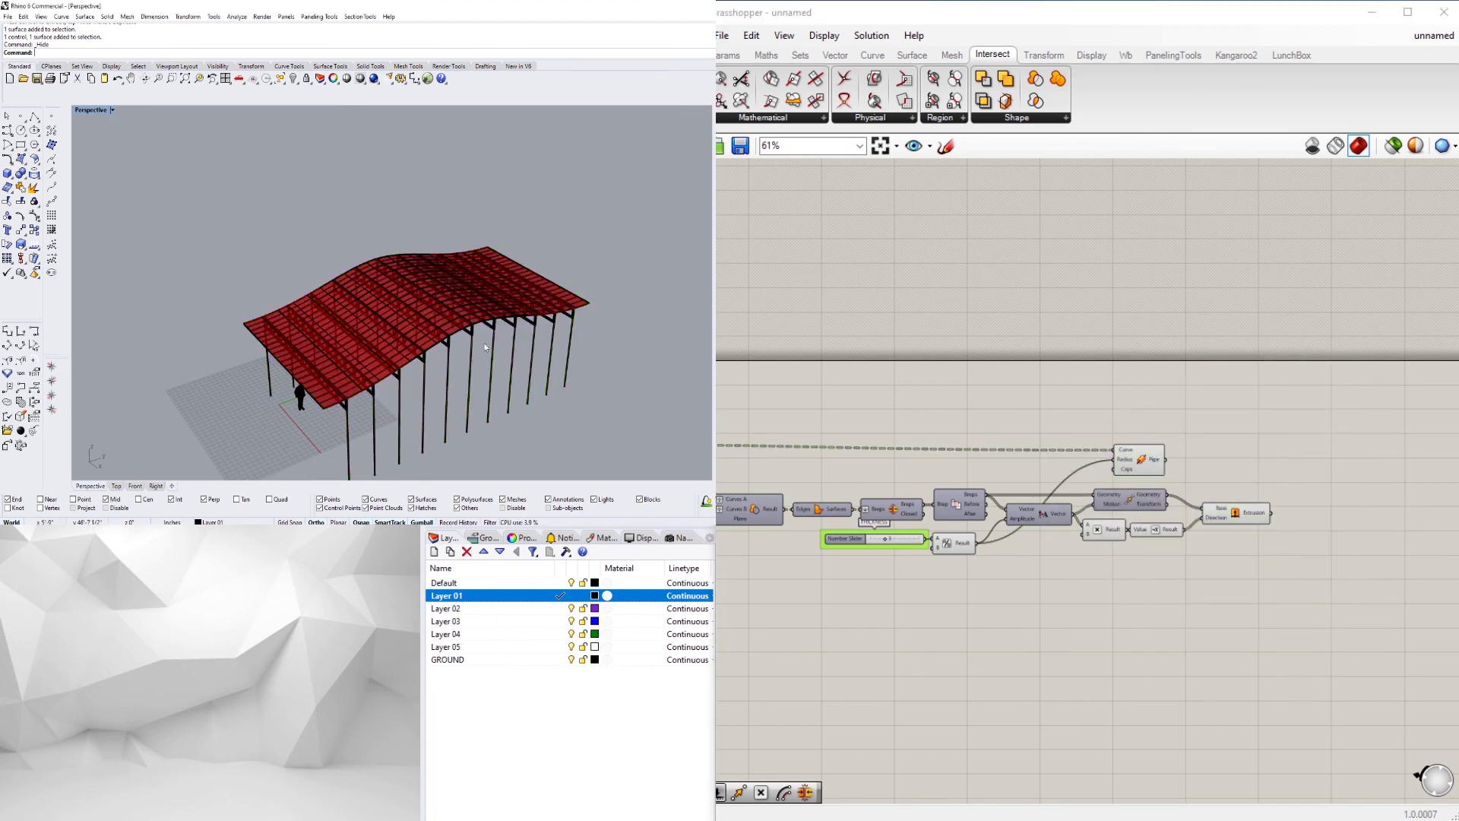
Turn off all Grasshopper preview geometry and view the baked pavilion.
right_drag(486, 347, 504, 318)
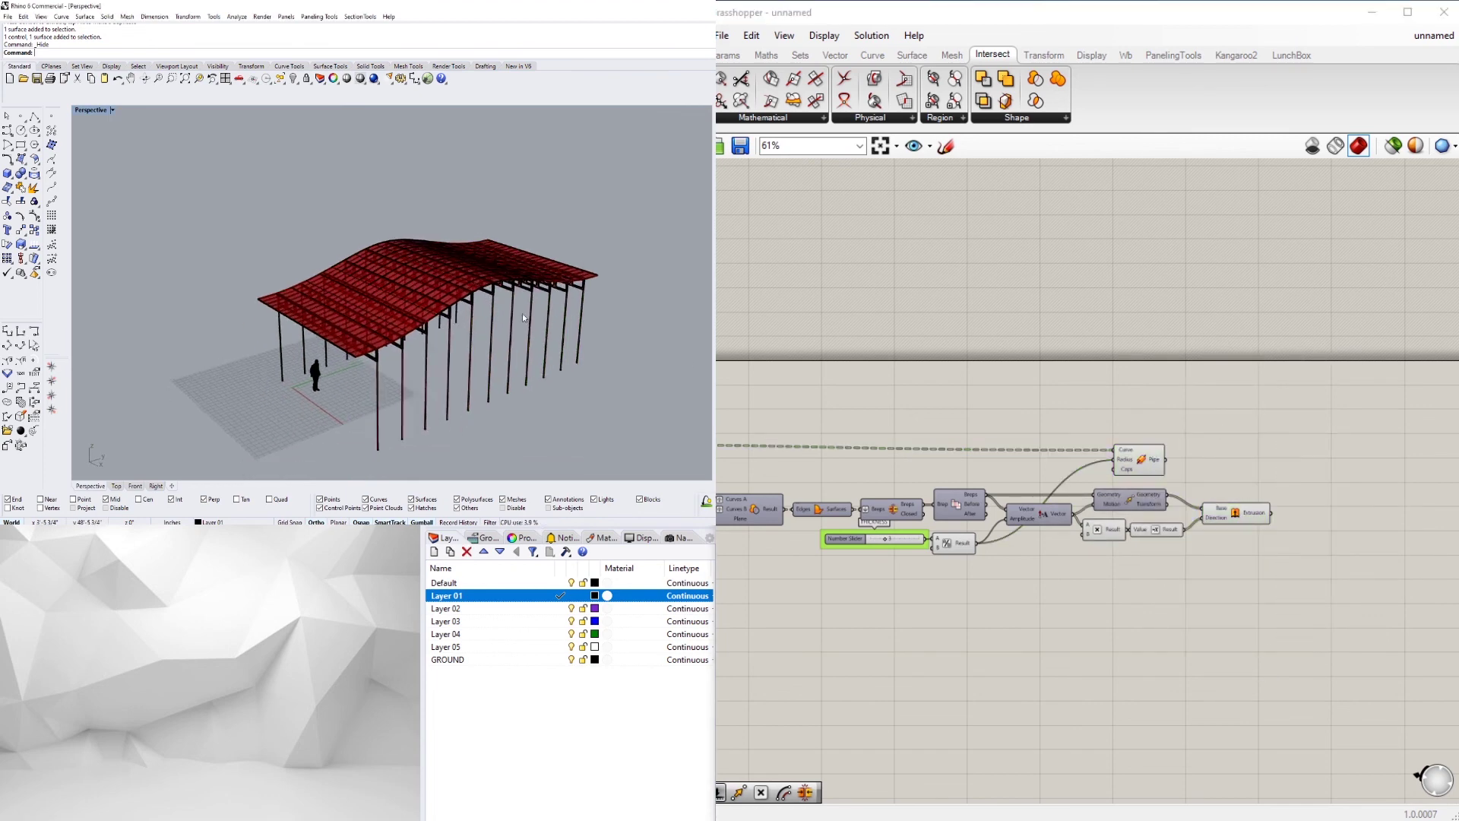
click(1316, 153)
right_drag(448, 358, 527, 317)
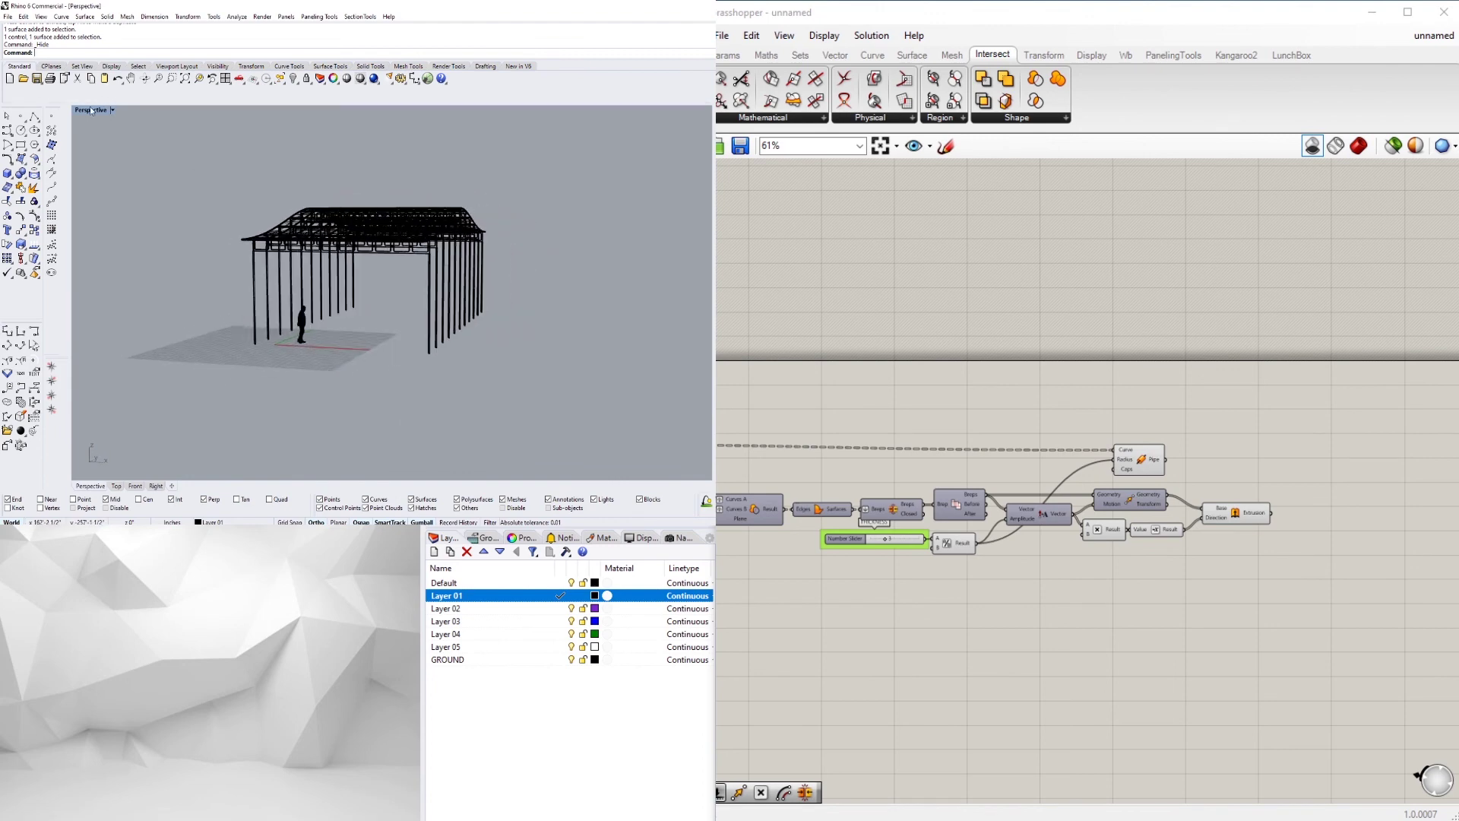
View the baked pavilion in Rendered mode and set the Perspective viewport's display to Shaded.
click(91, 111)
click(99, 160)
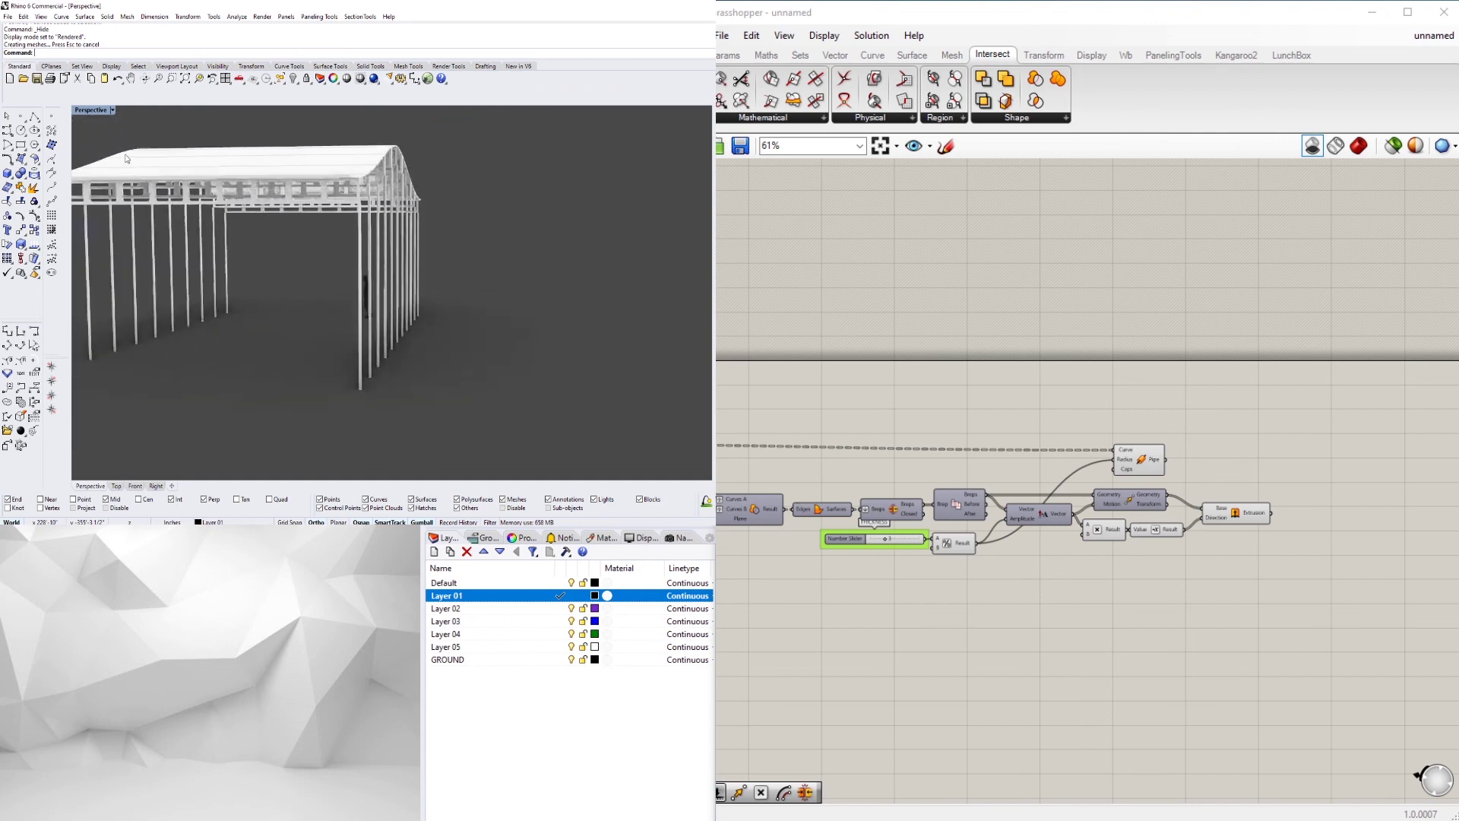
click(90, 110)
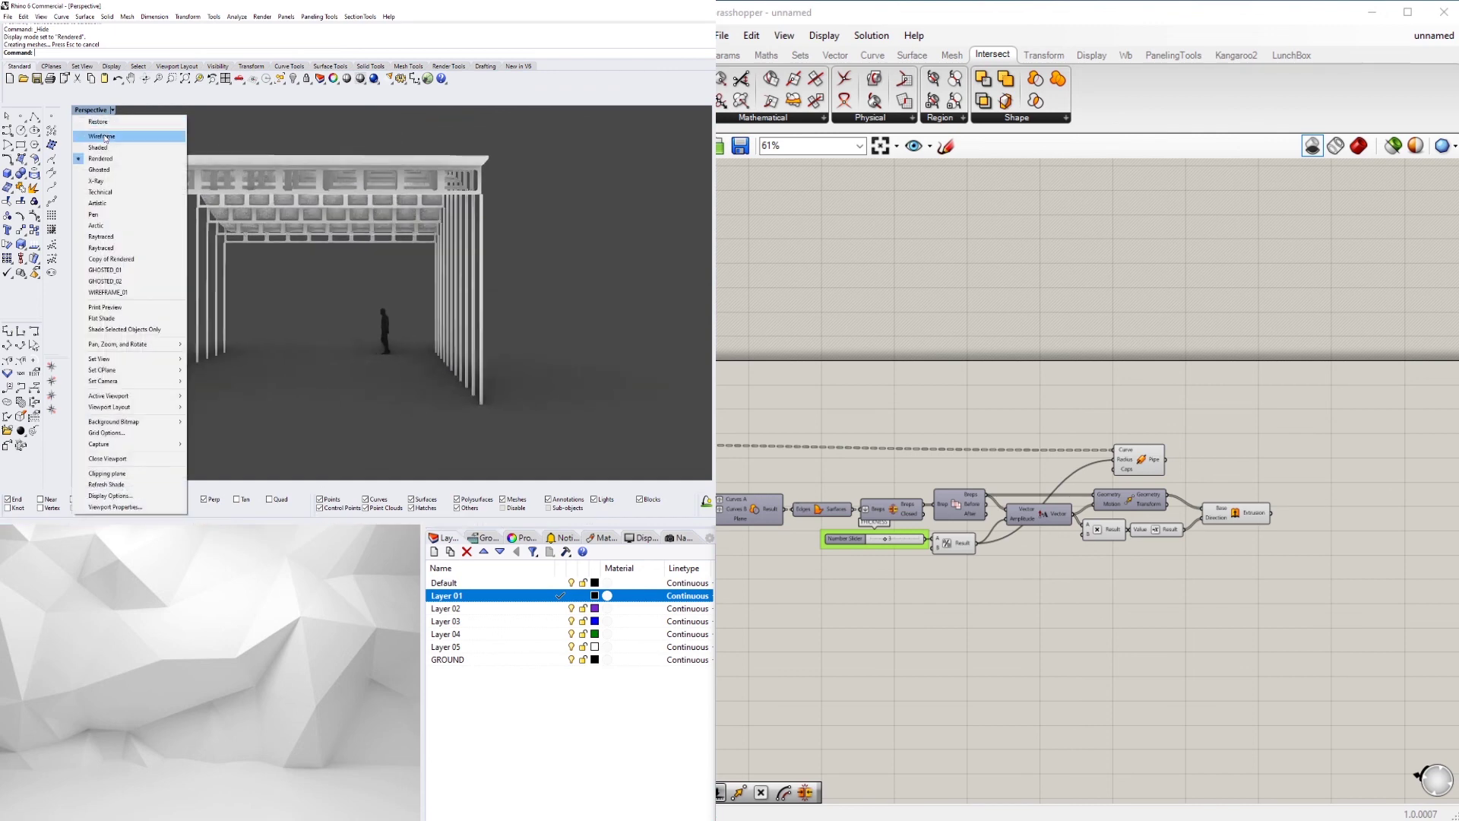
click(114, 144)
right_drag(217, 176, 221, 183)
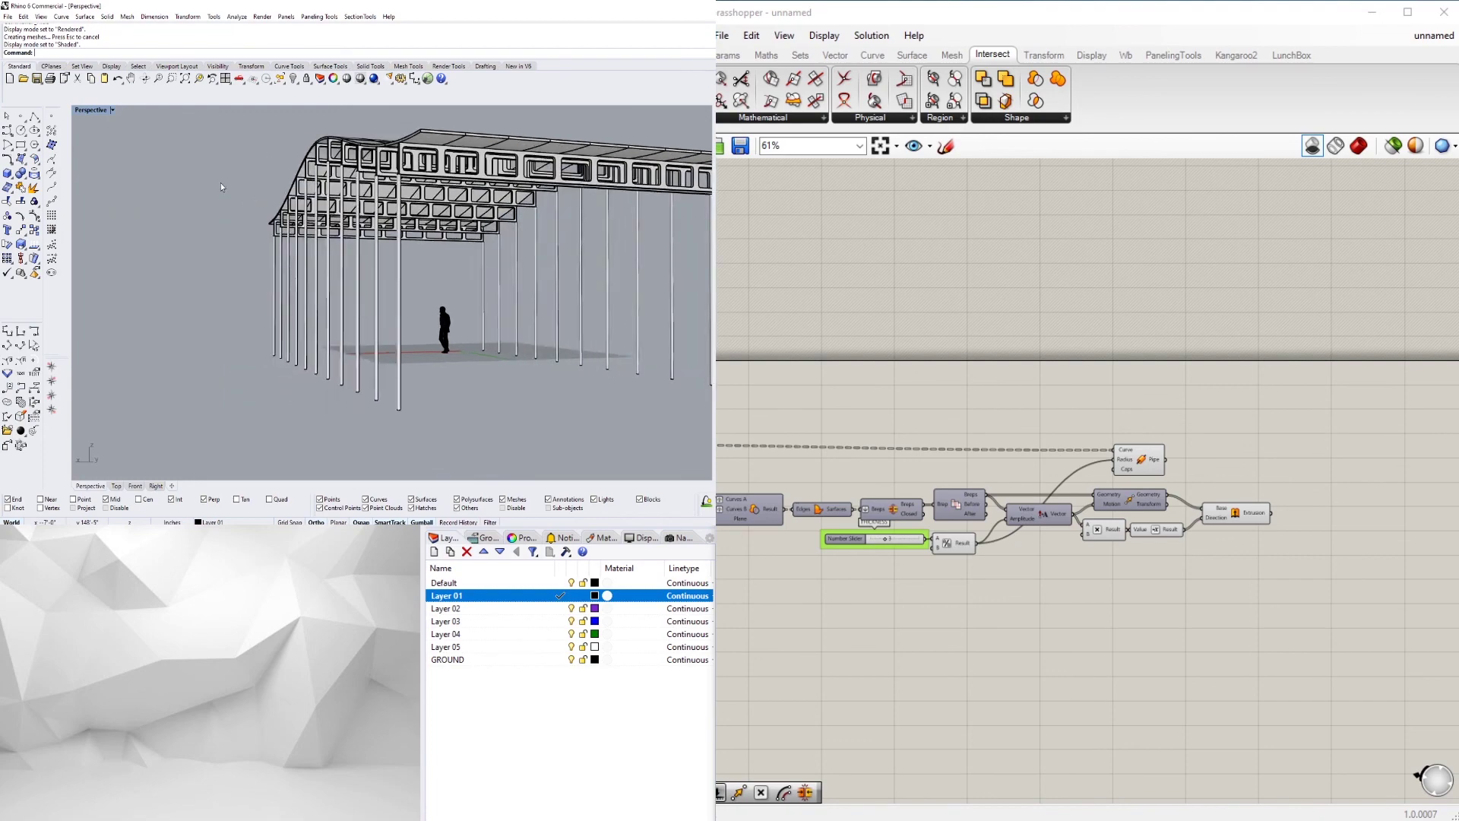
Set the Perspective viewport camera's lens length to 35.
click(523, 537)
click(597, 667)
text(35)
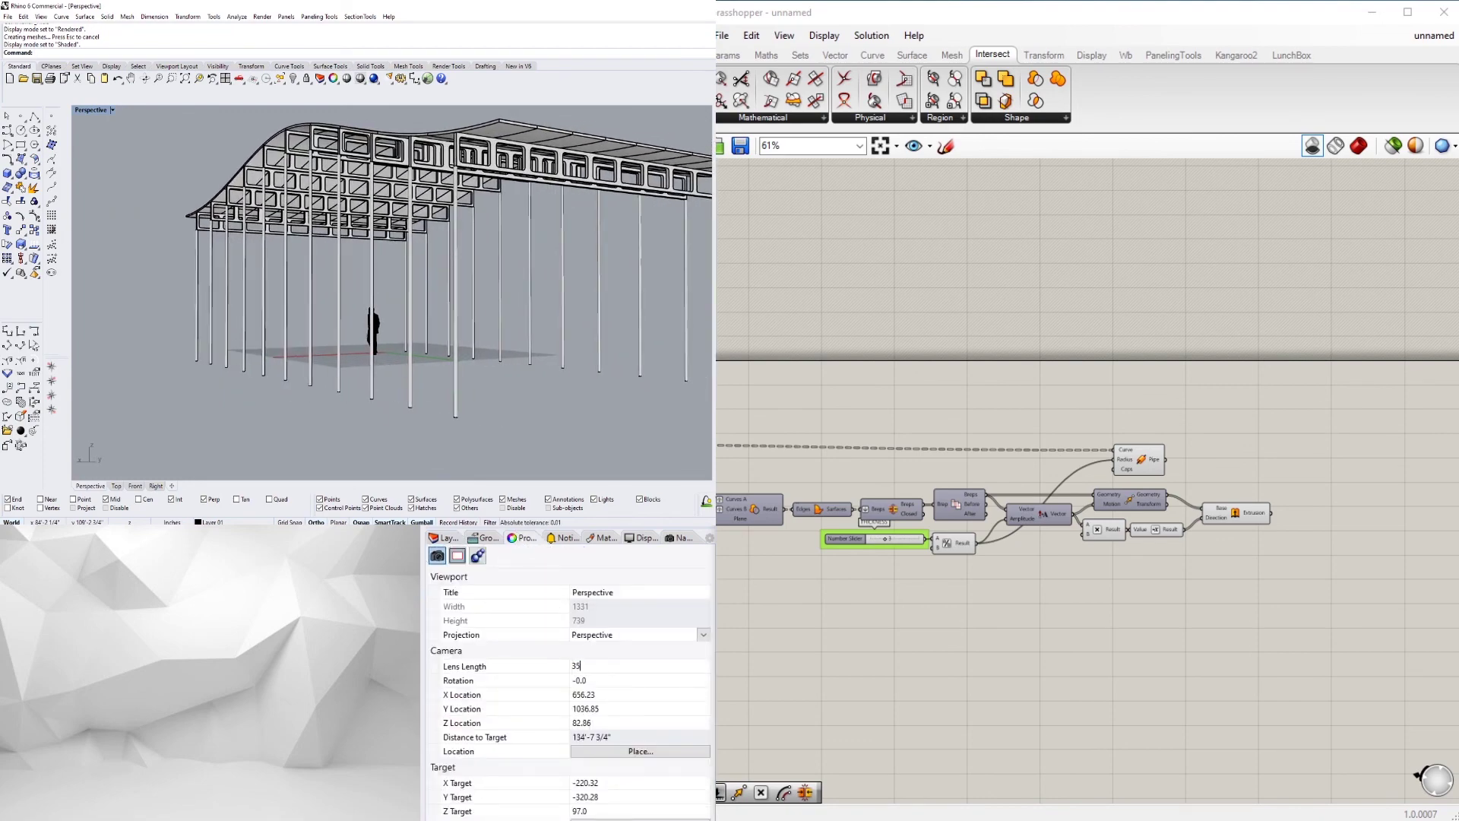
key(Return)
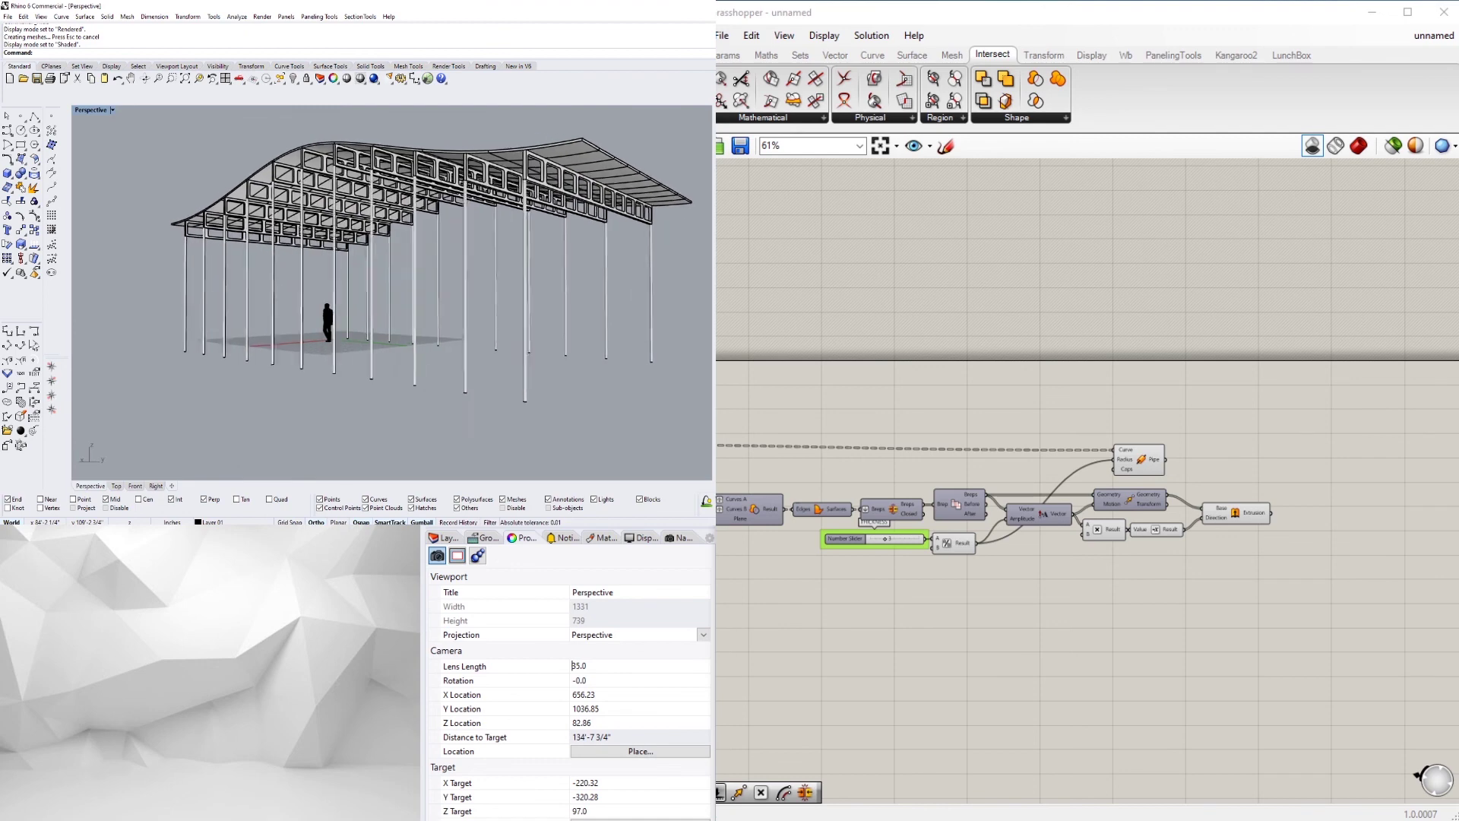